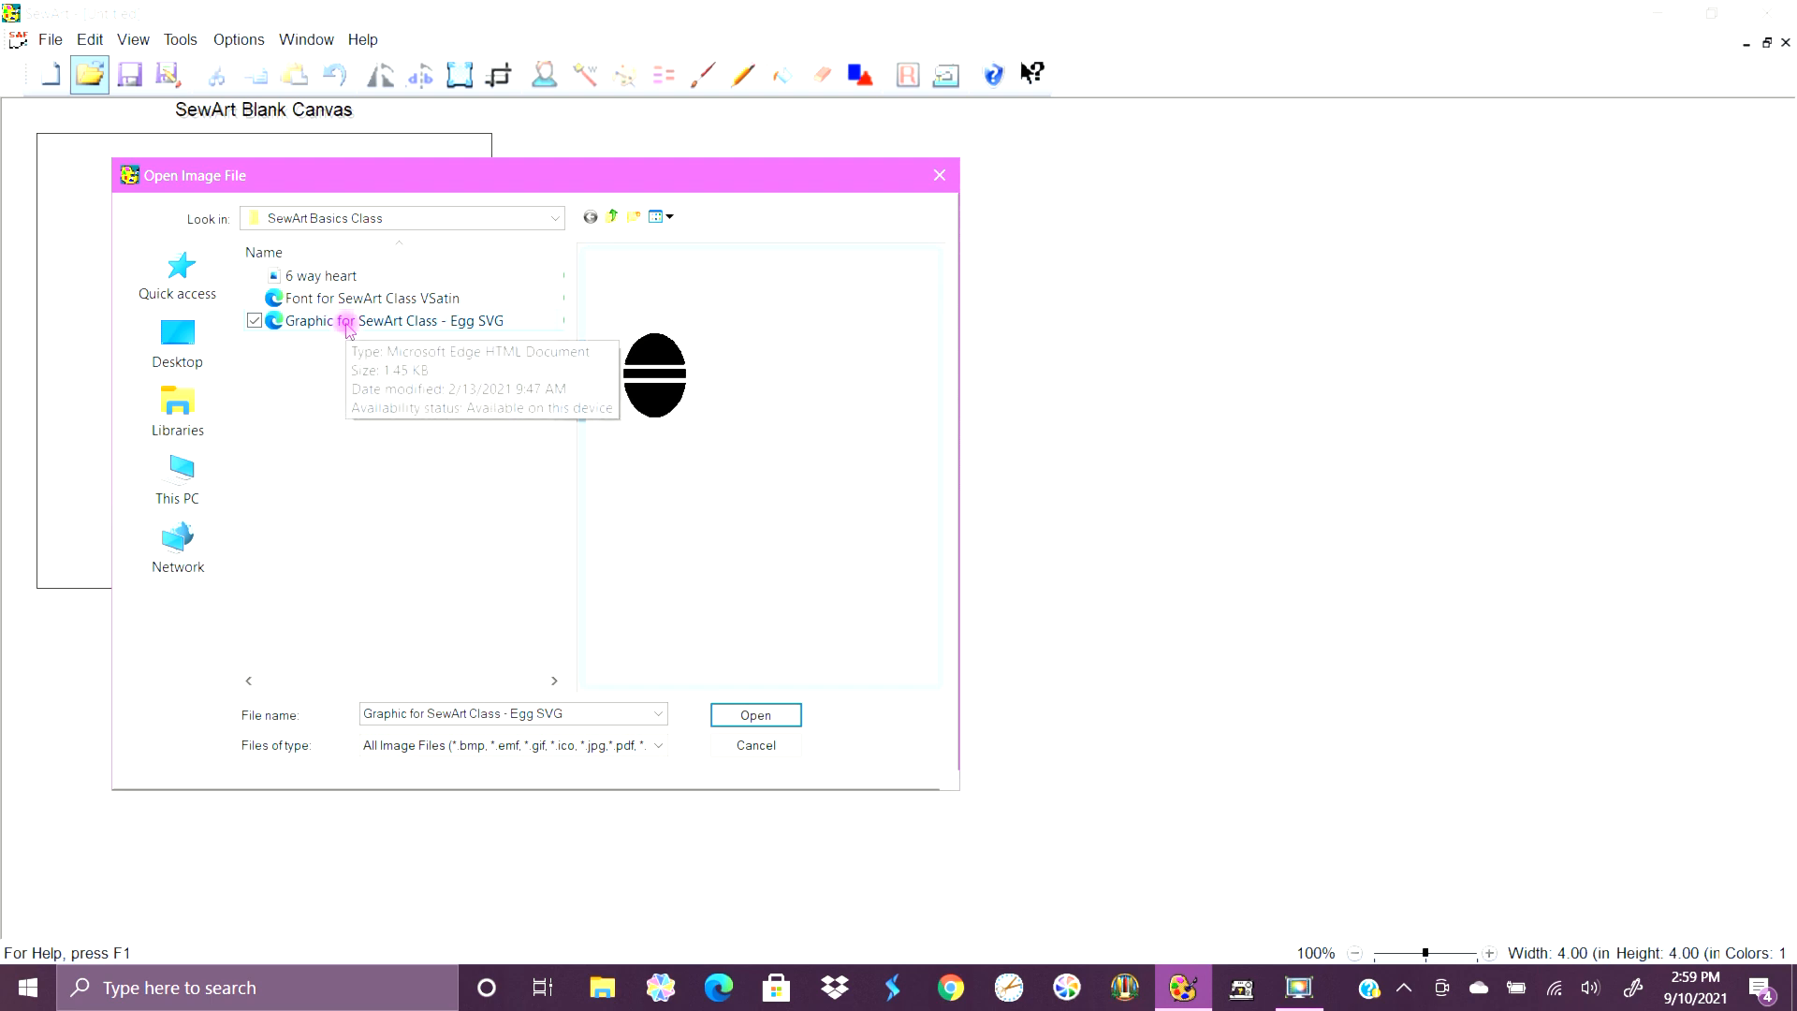
Open the "Graphic for SewArt Class - Egg SVG" image and crop its canvas closely around the egg to about 1.89 × 2.43 in.
left_click(757, 717)
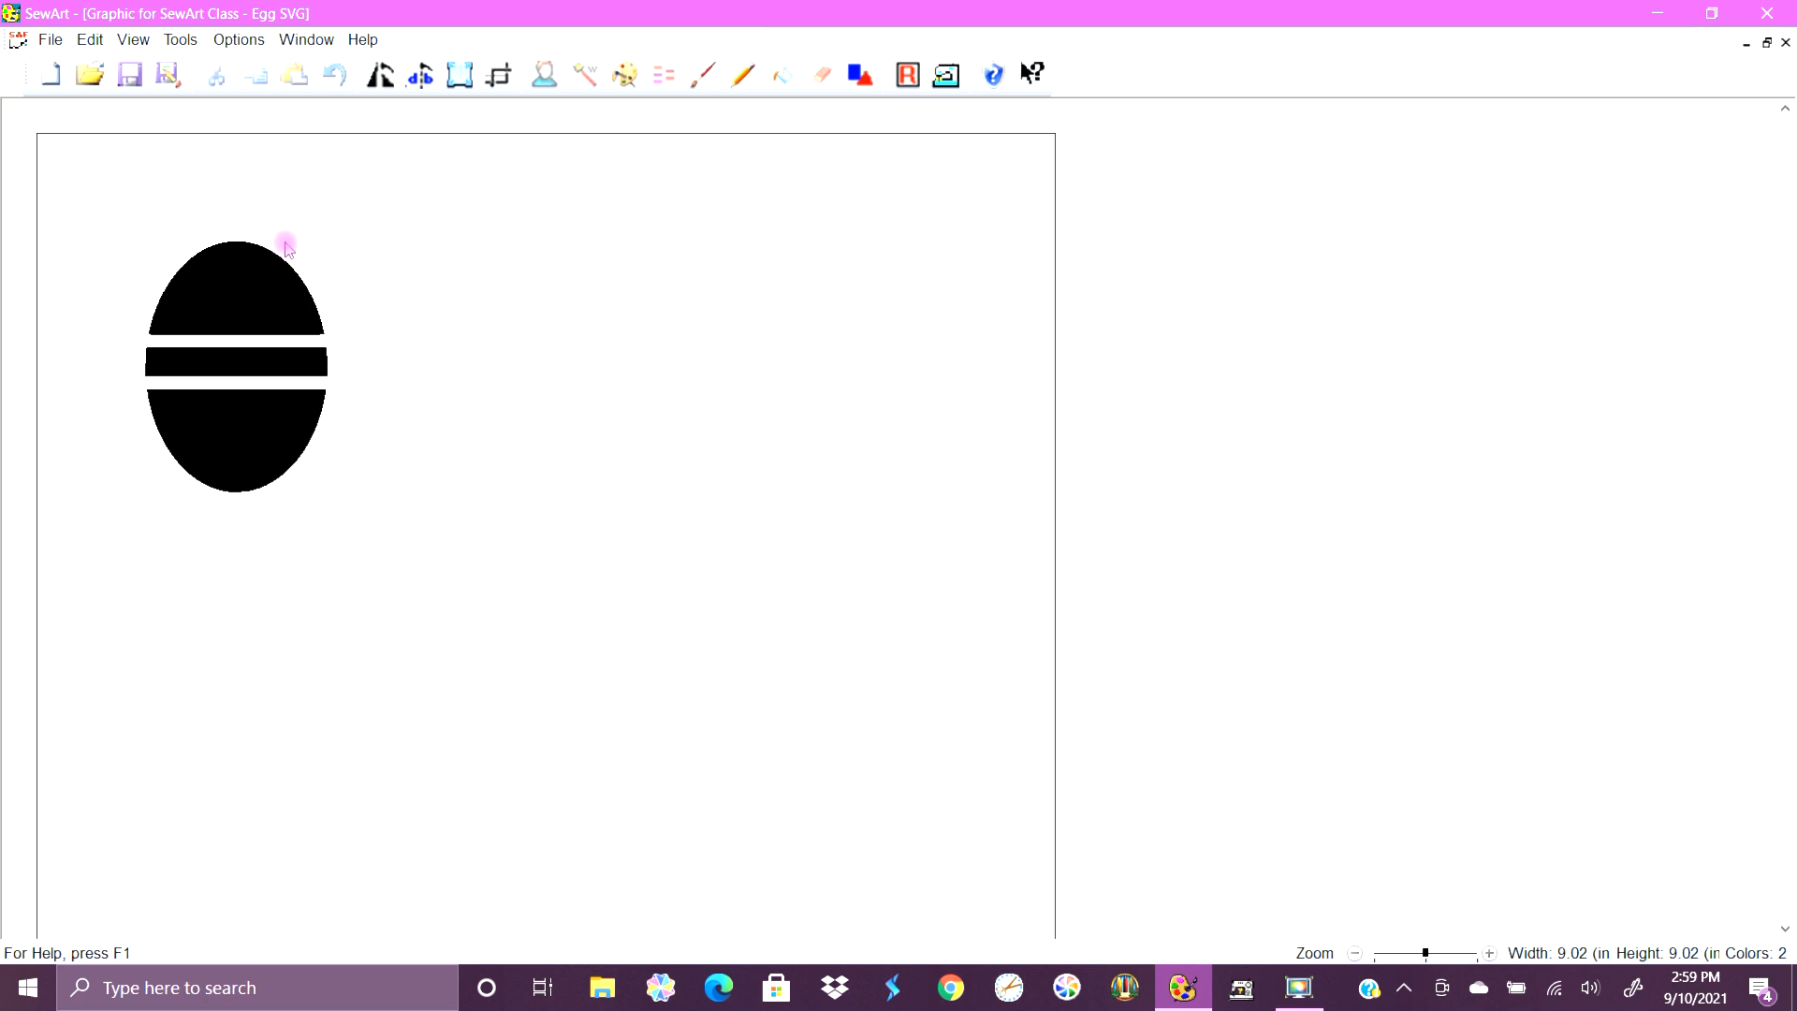
left_click(500, 77)
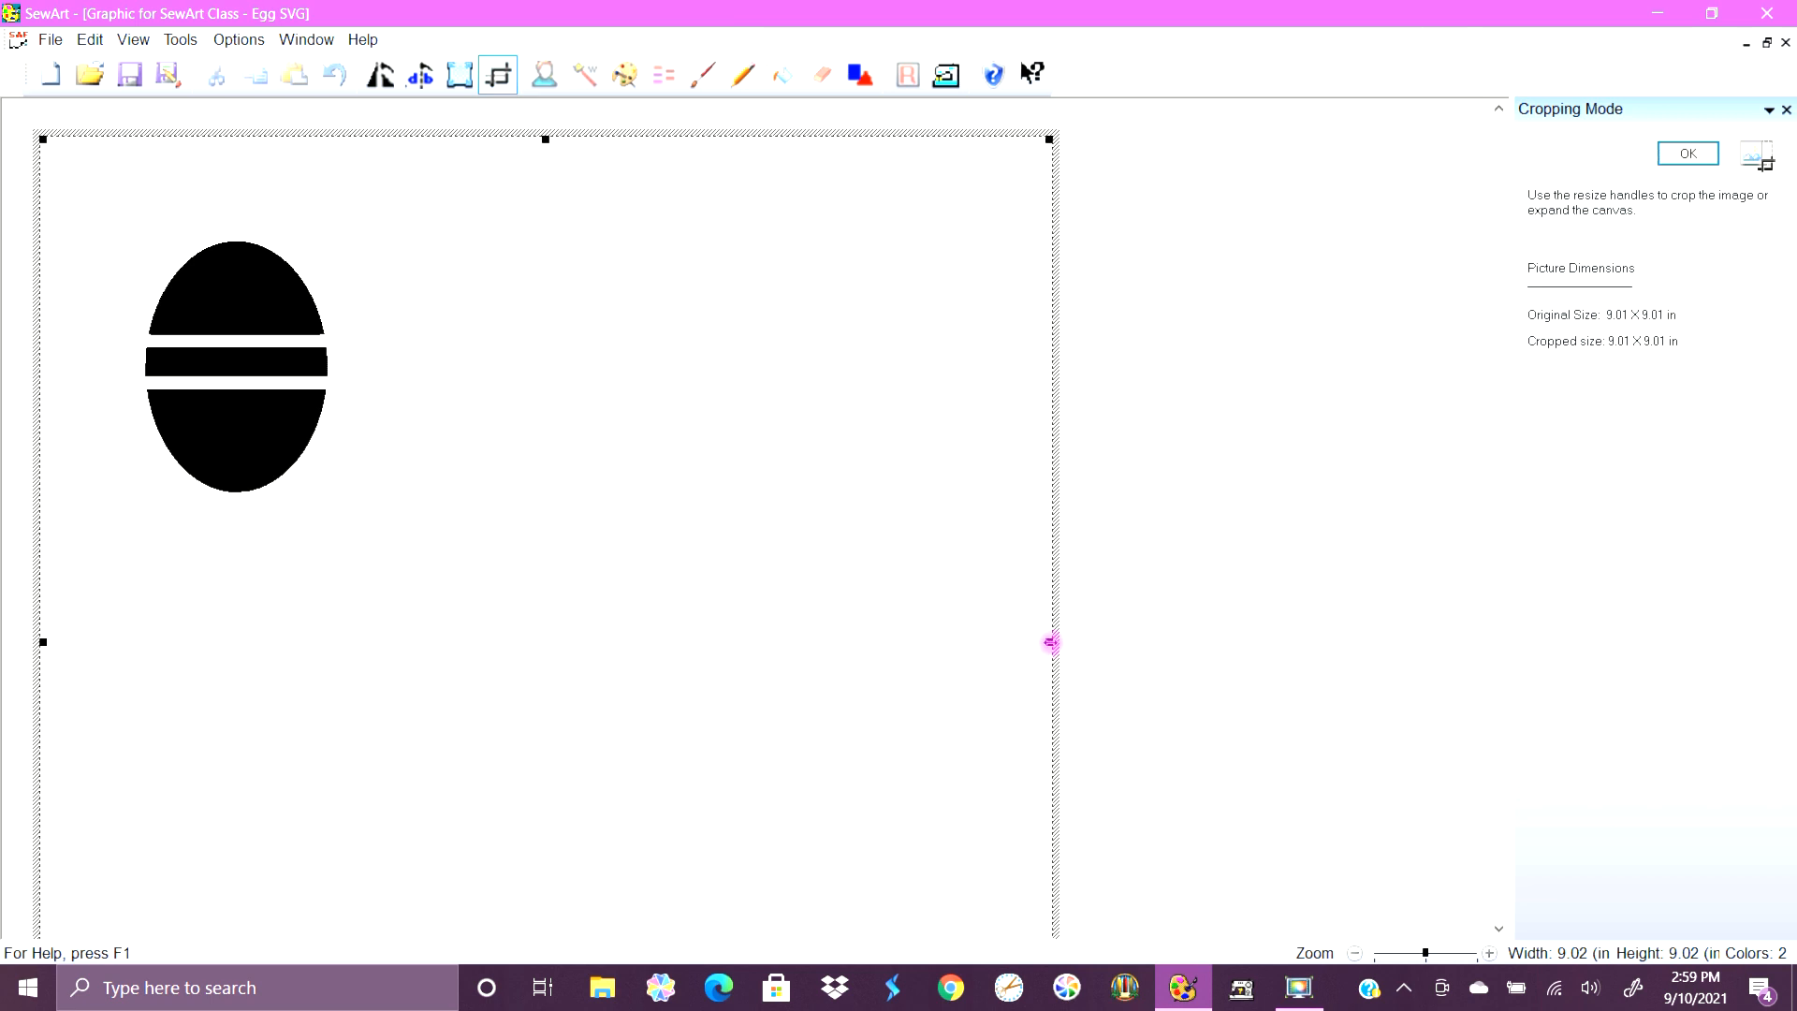
left_click_drag(1052, 637, 347, 622)
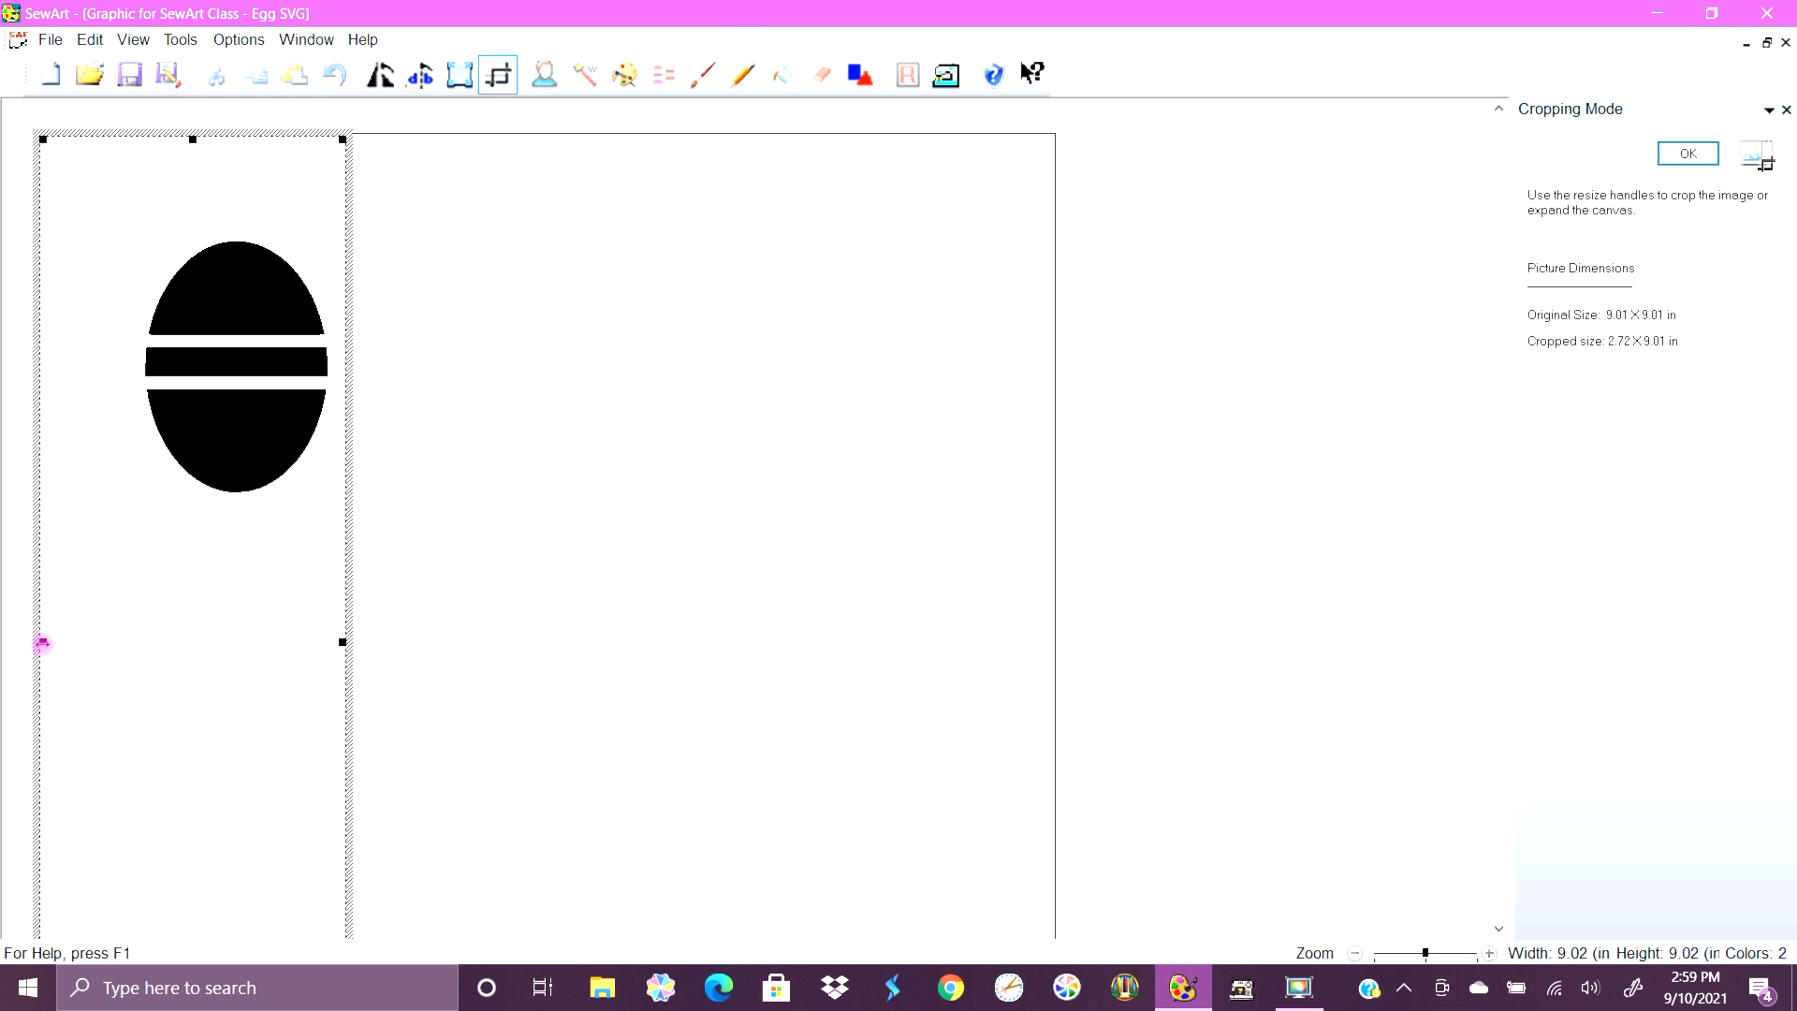
left_click_drag(42, 642, 133, 655)
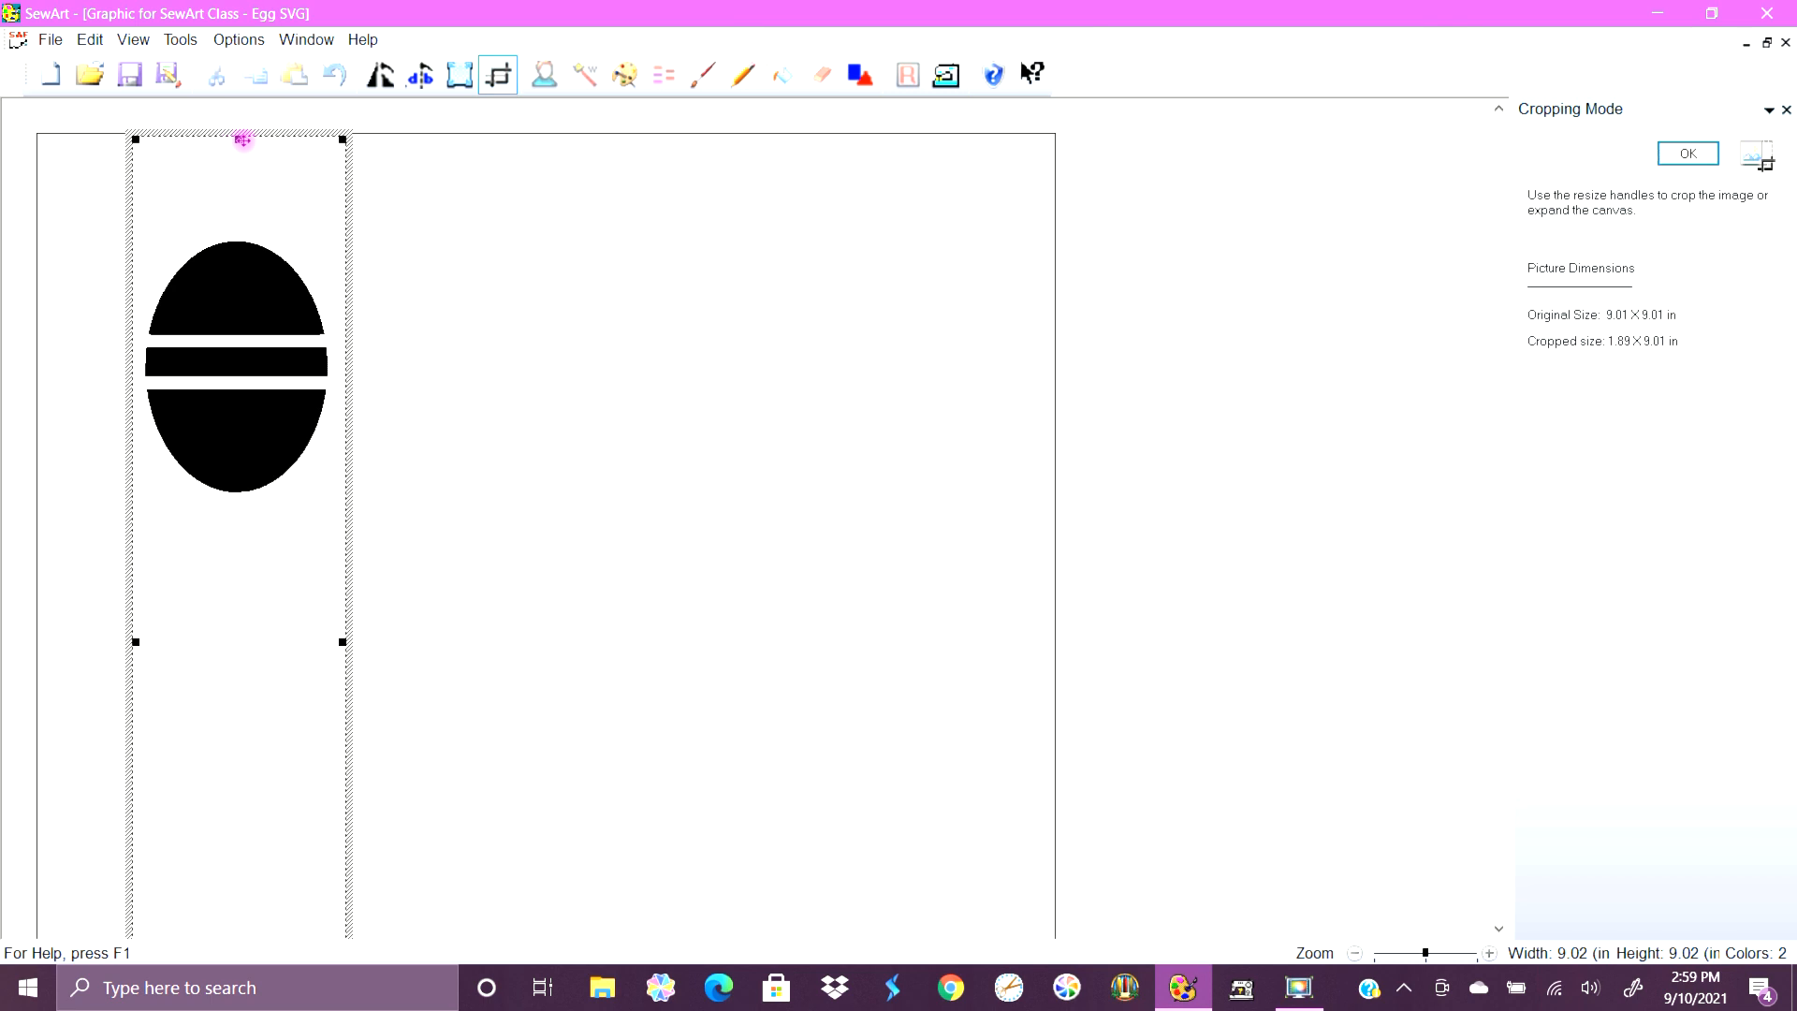
left_click_drag(239, 138, 238, 232)
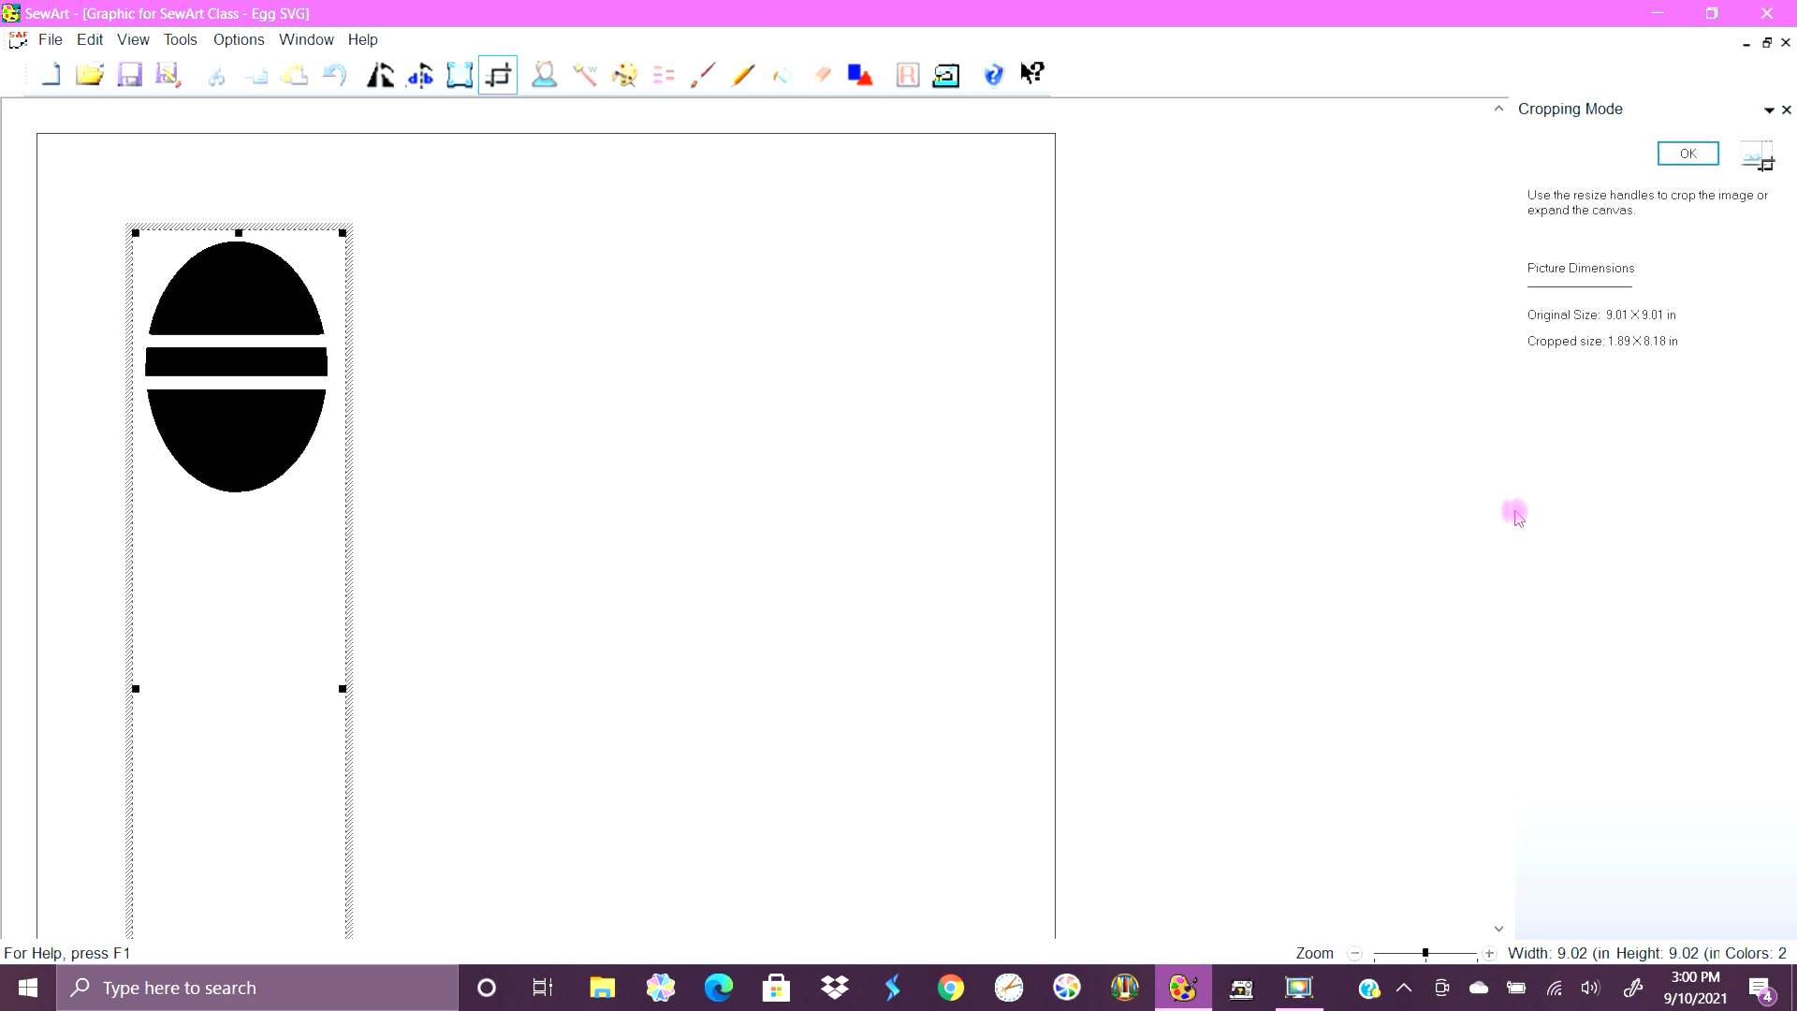
left_click_drag(1513, 514, 1511, 746)
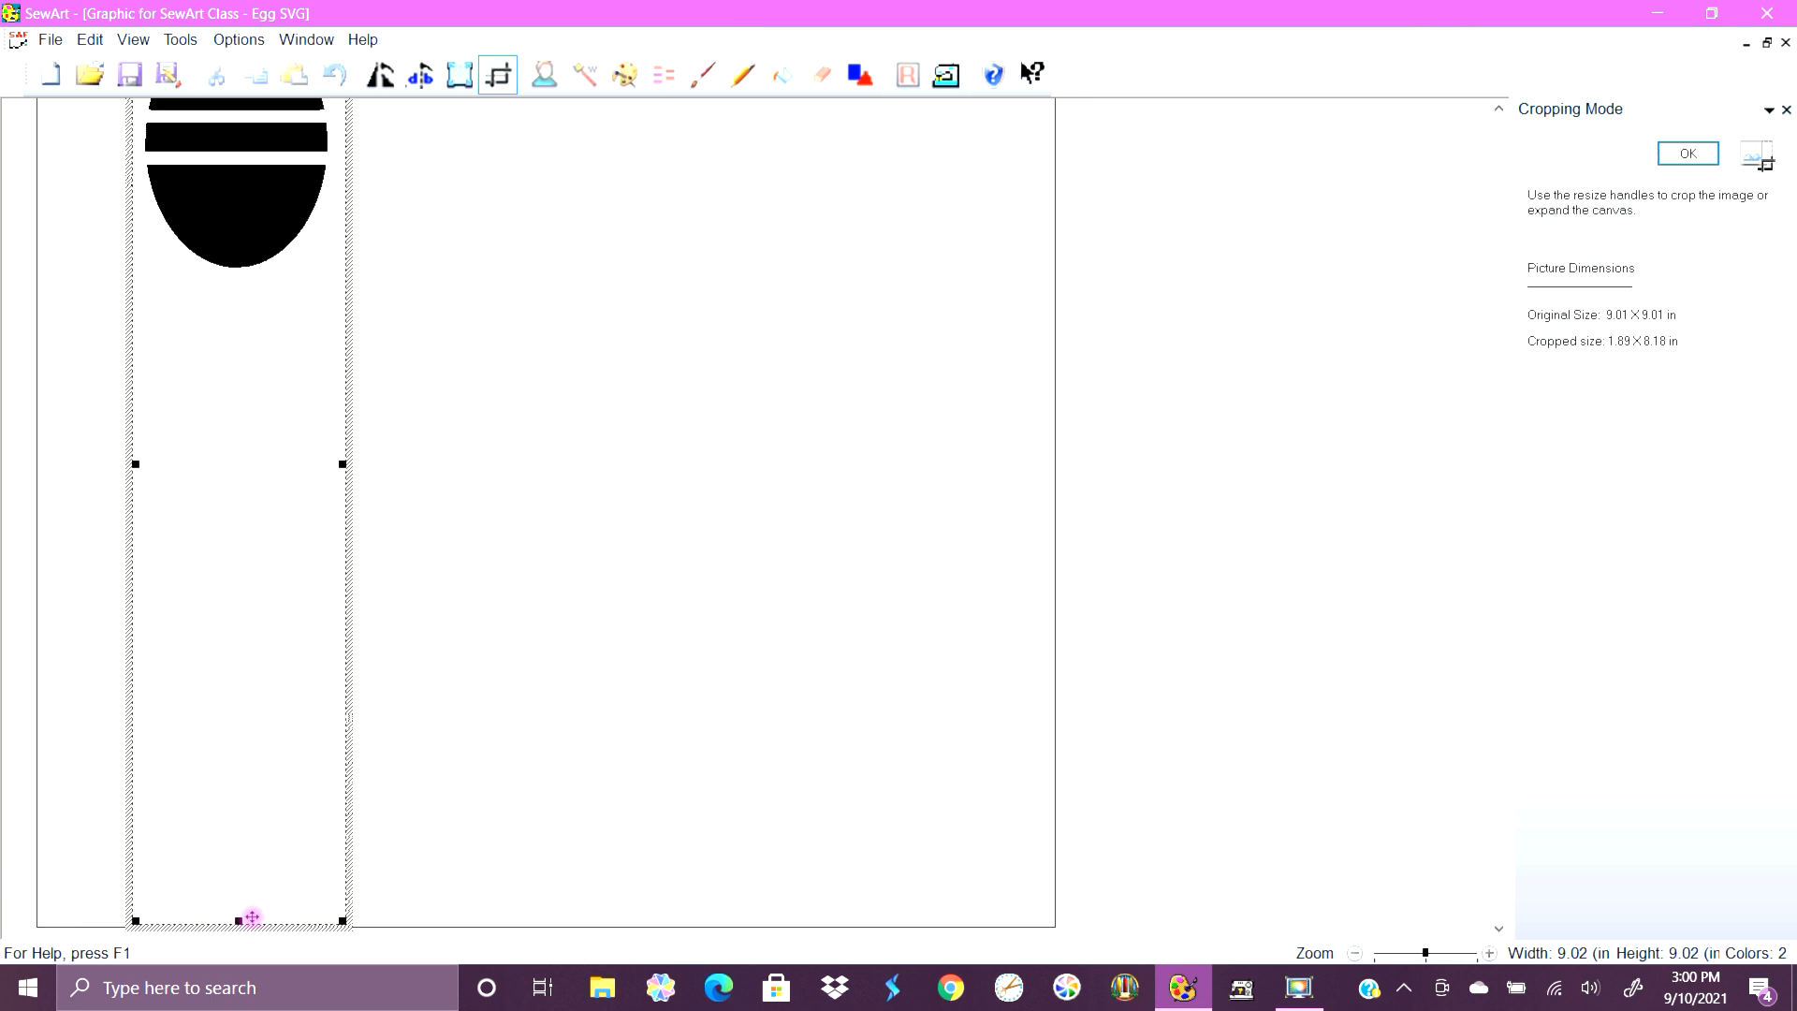
left_click_drag(237, 922, 289, 300)
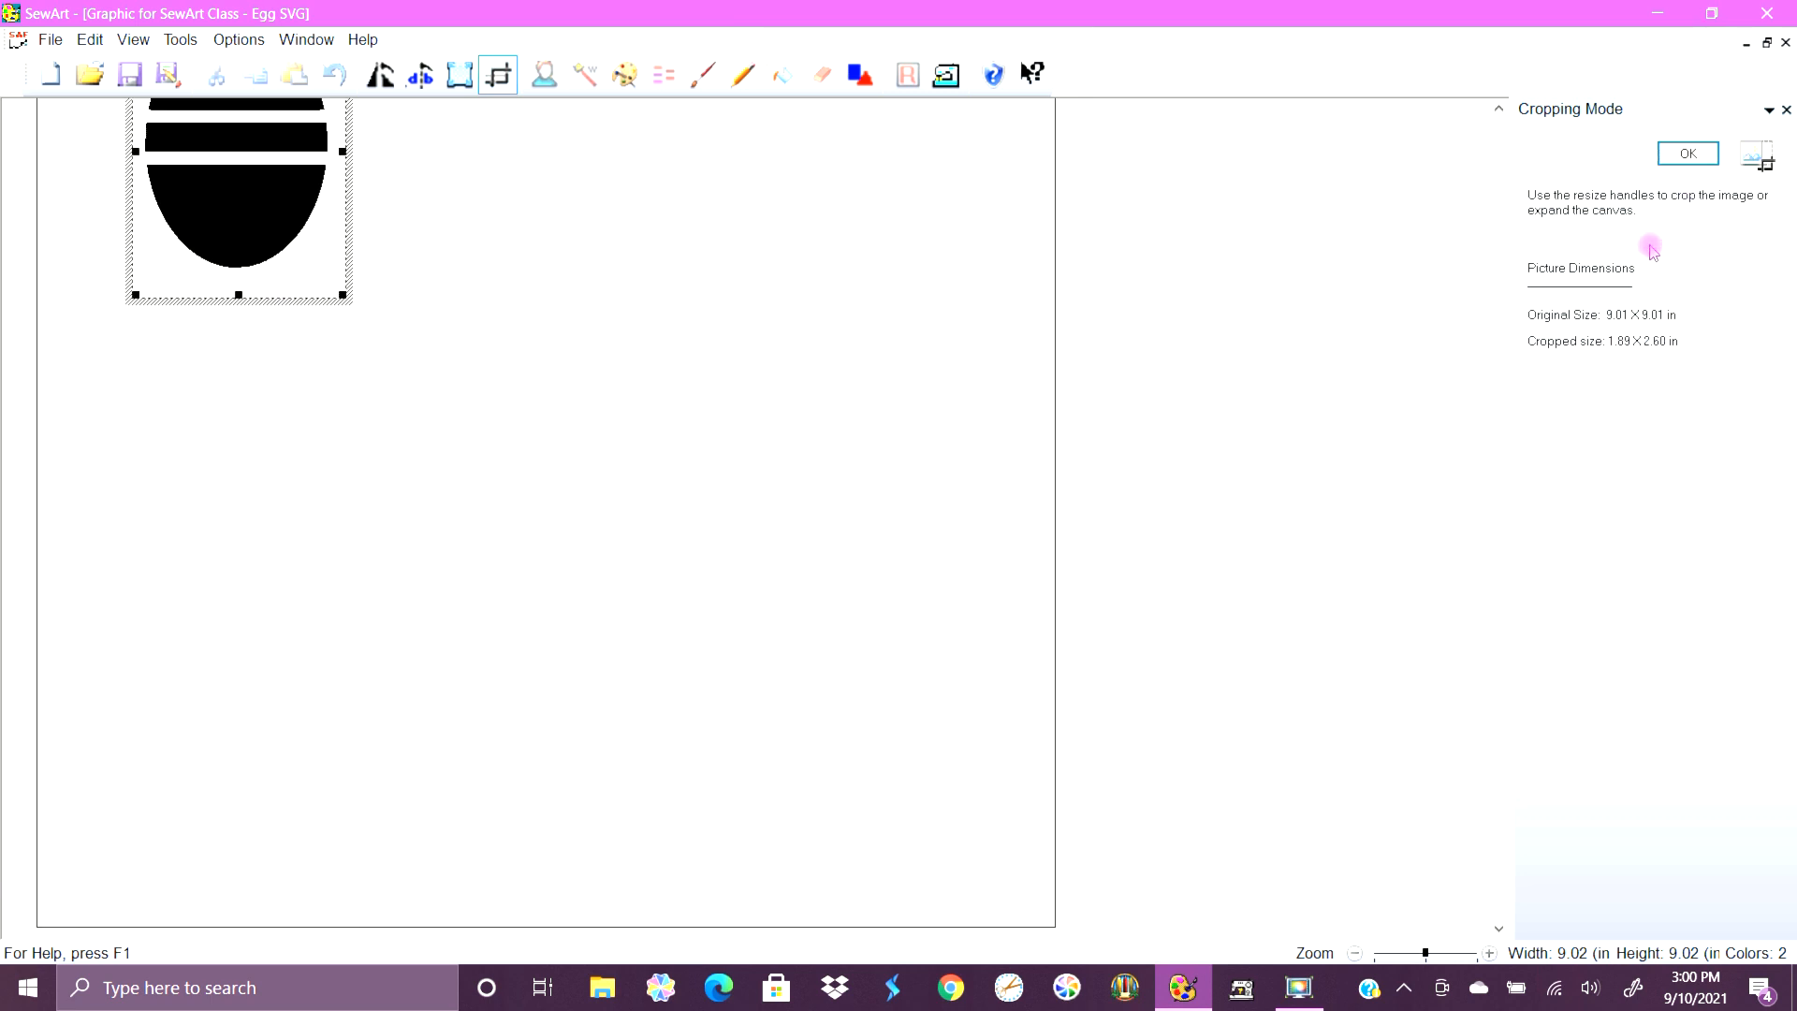
left_click_drag(1504, 388, 1498, 220)
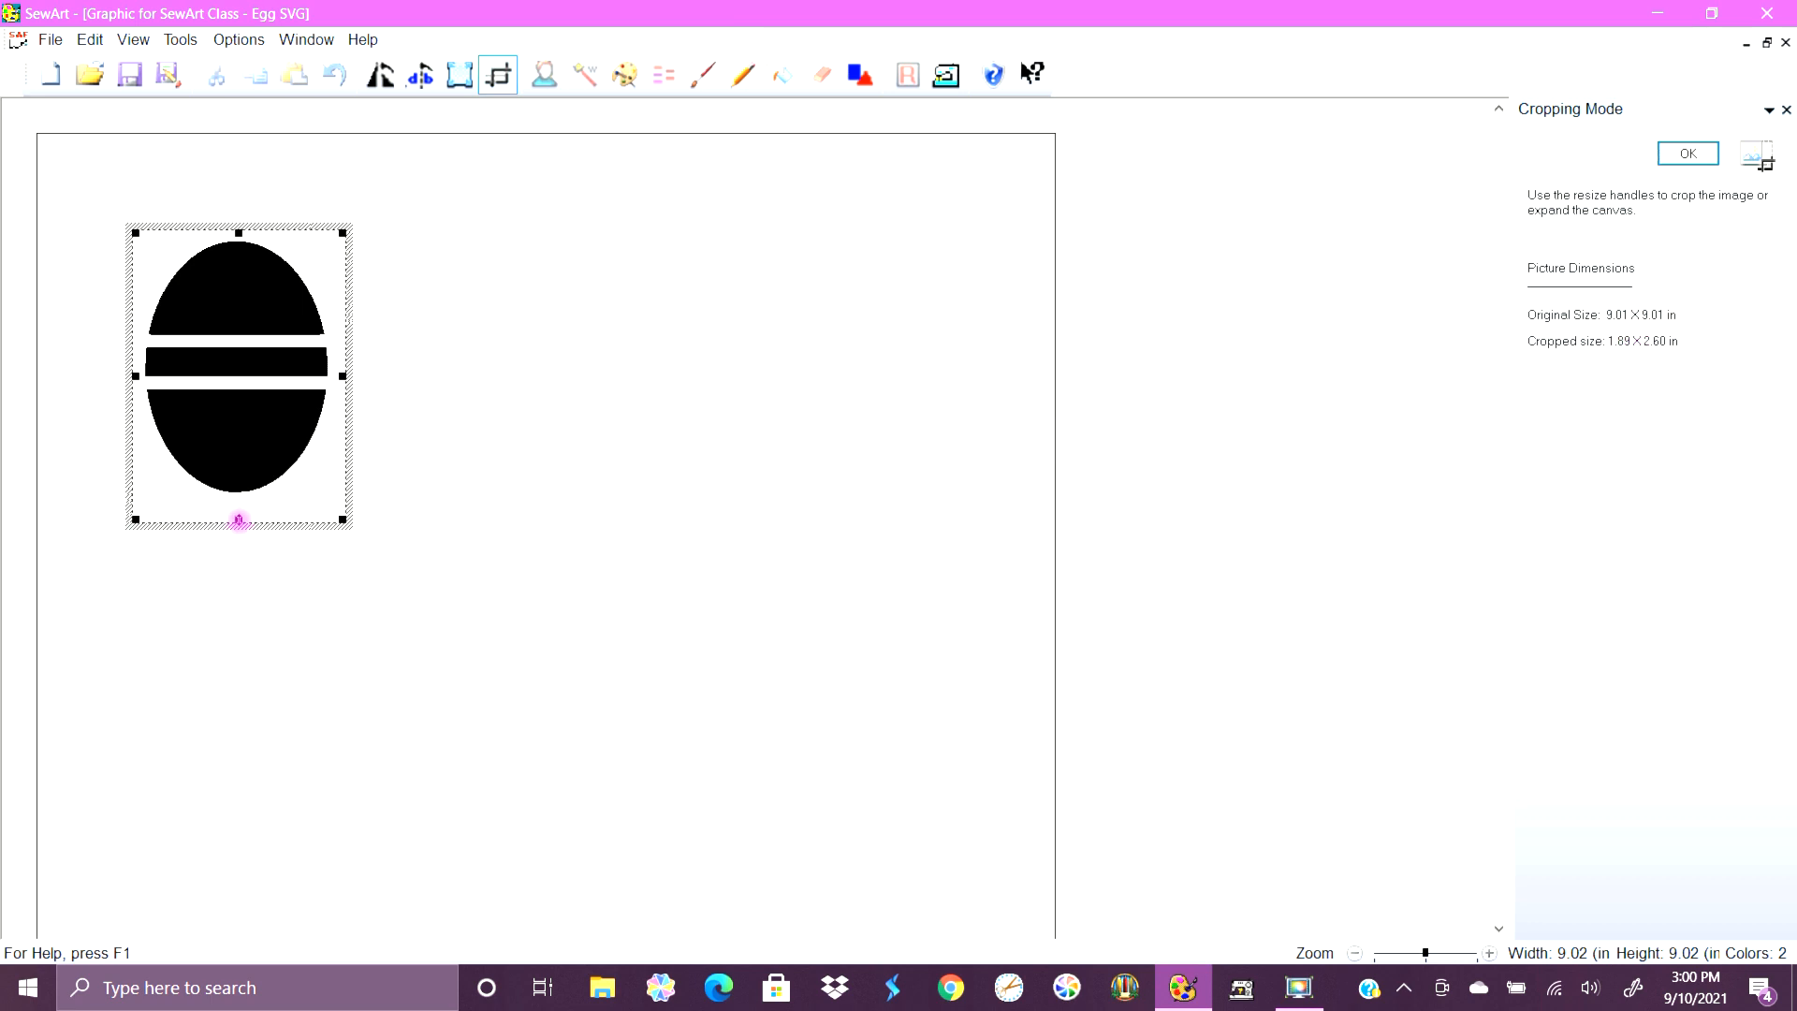
left_click_drag(239, 518, 239, 501)
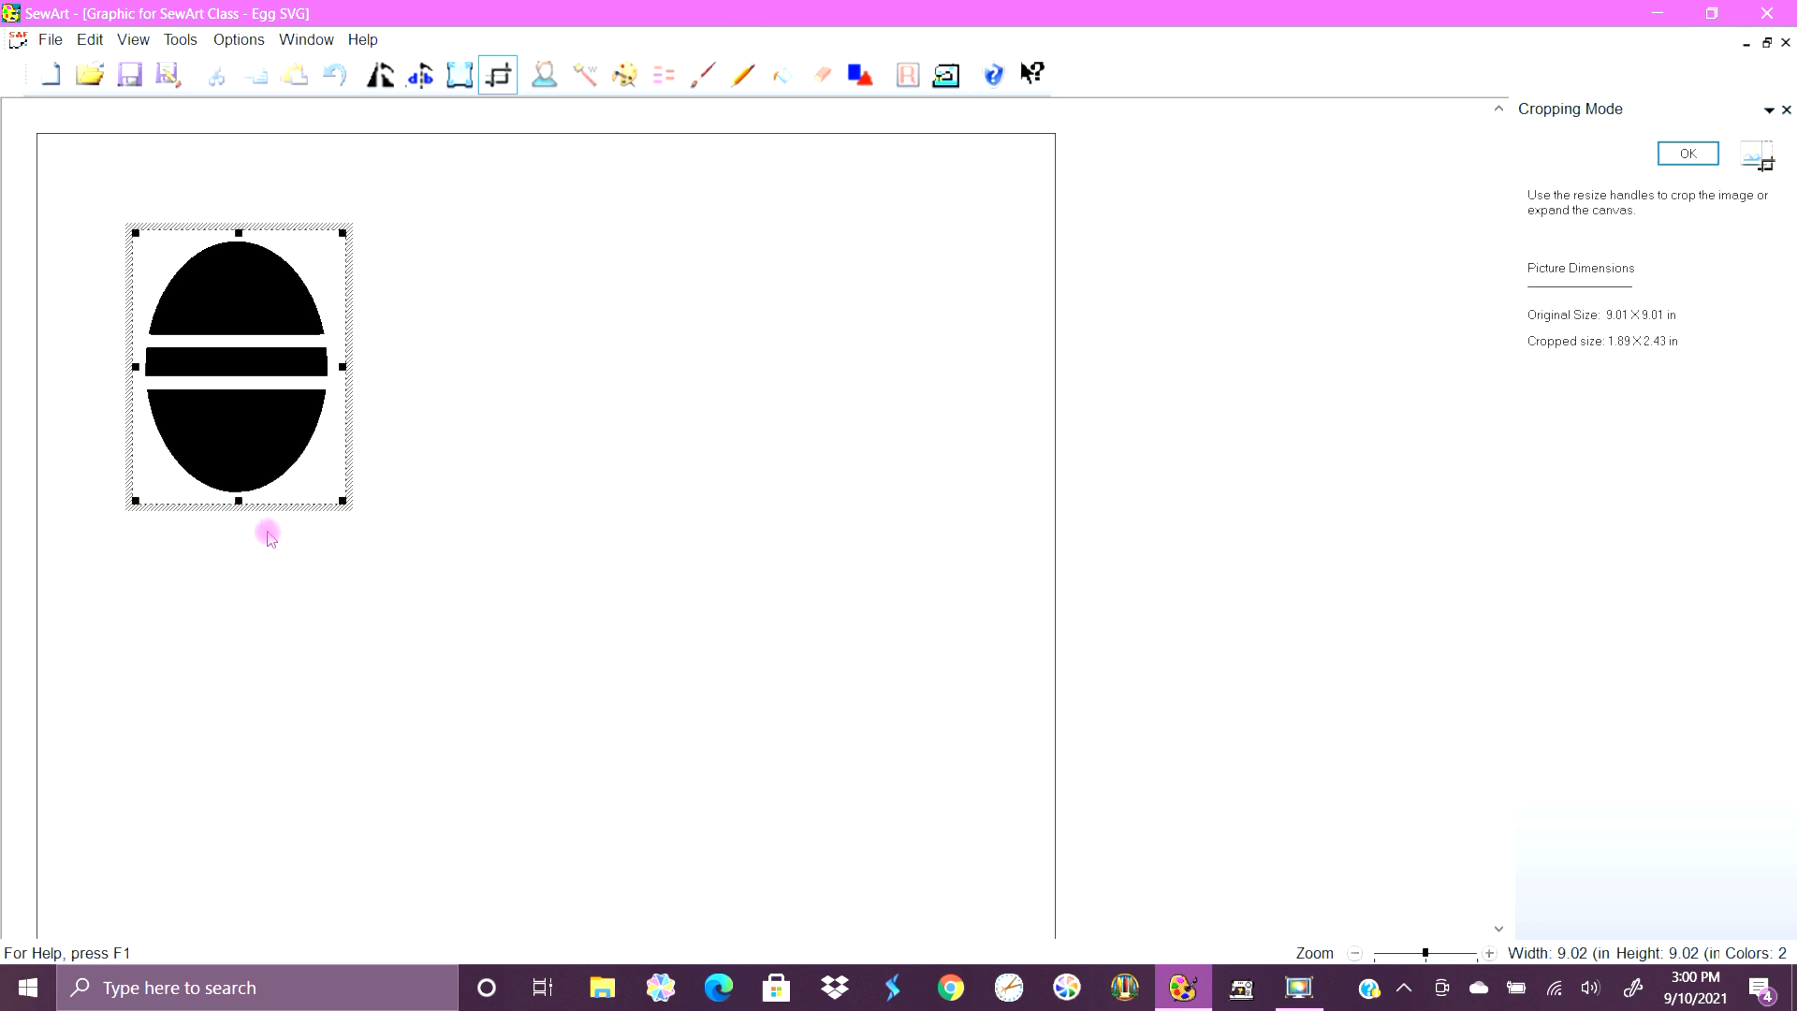
left_click(1688, 154)
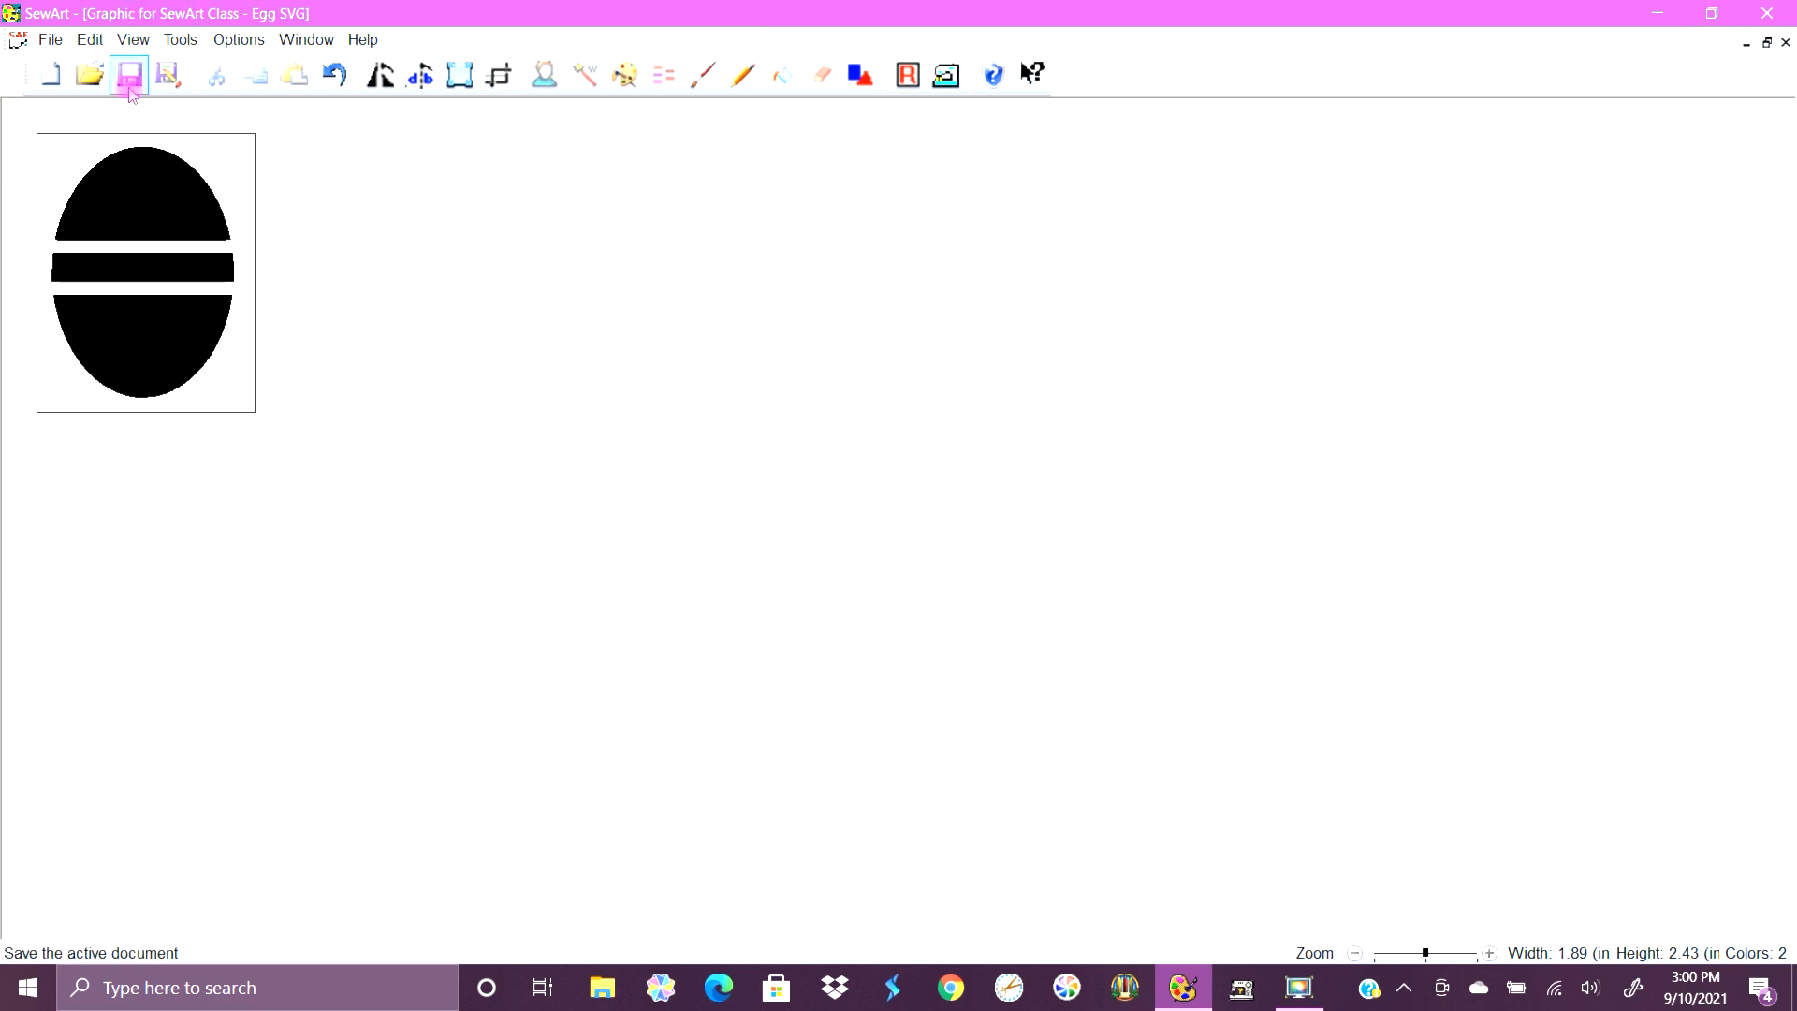
left_click(50, 40)
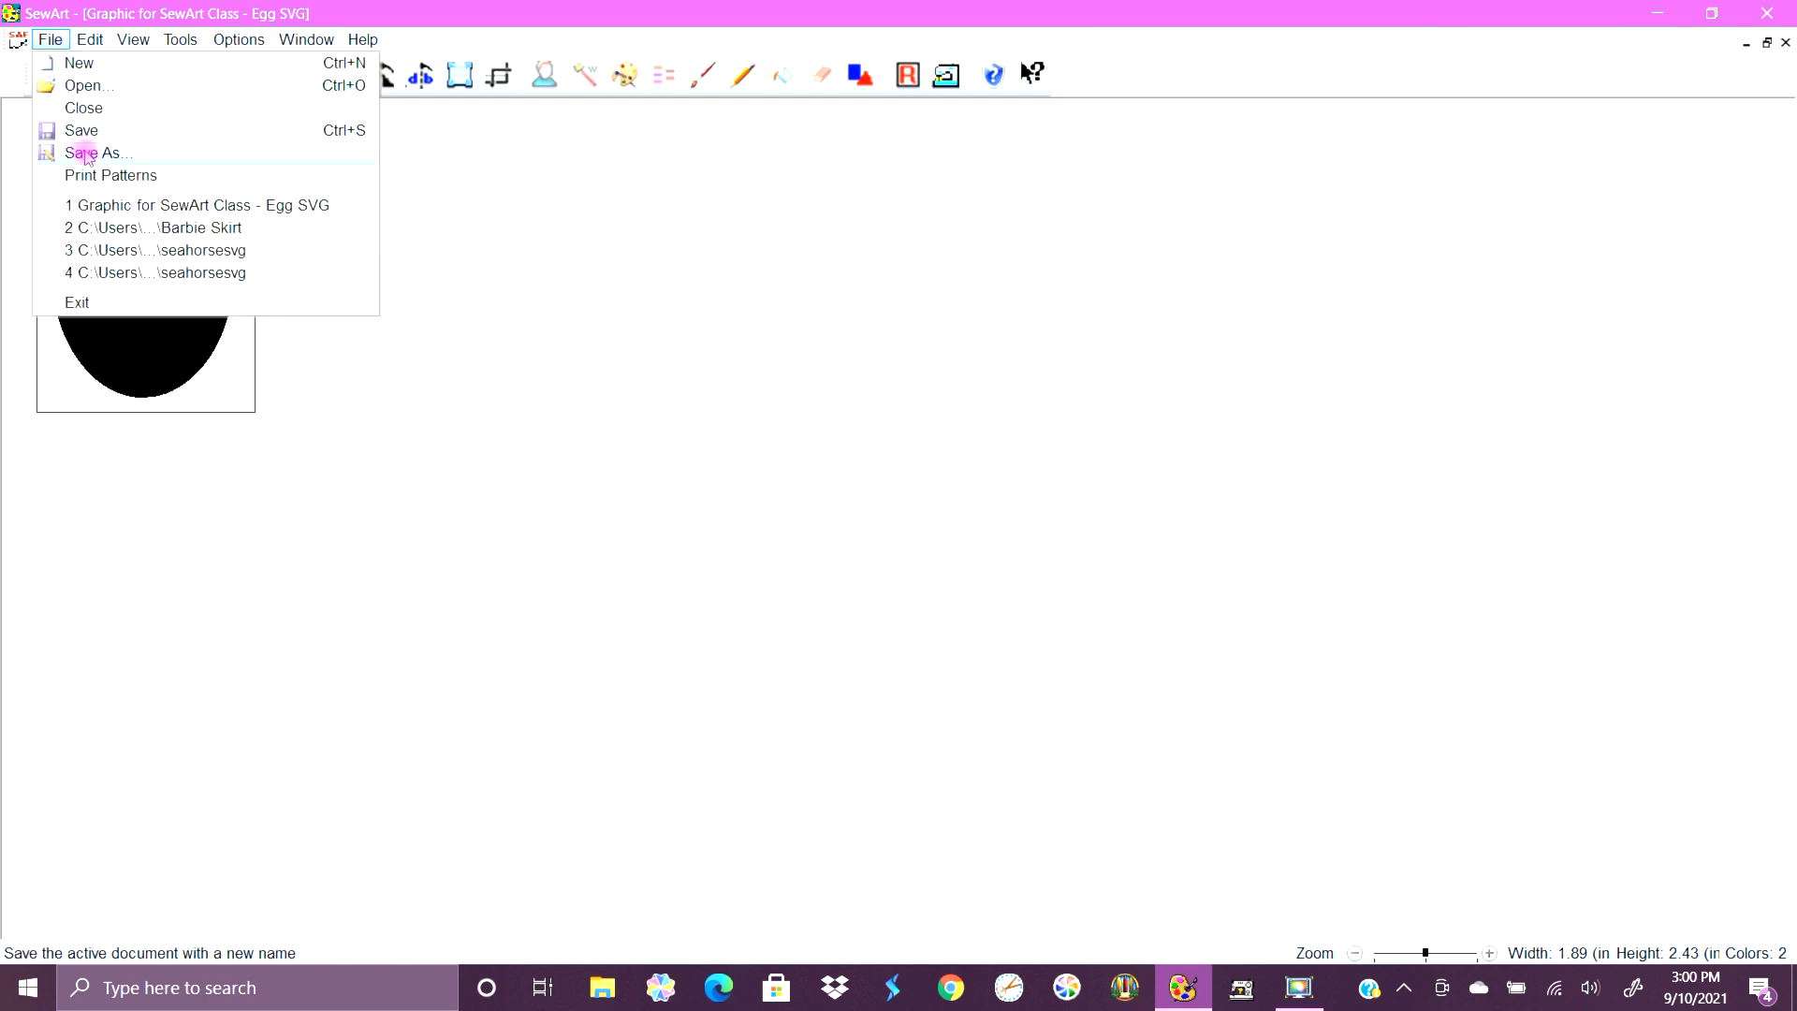
left_click(569, 208)
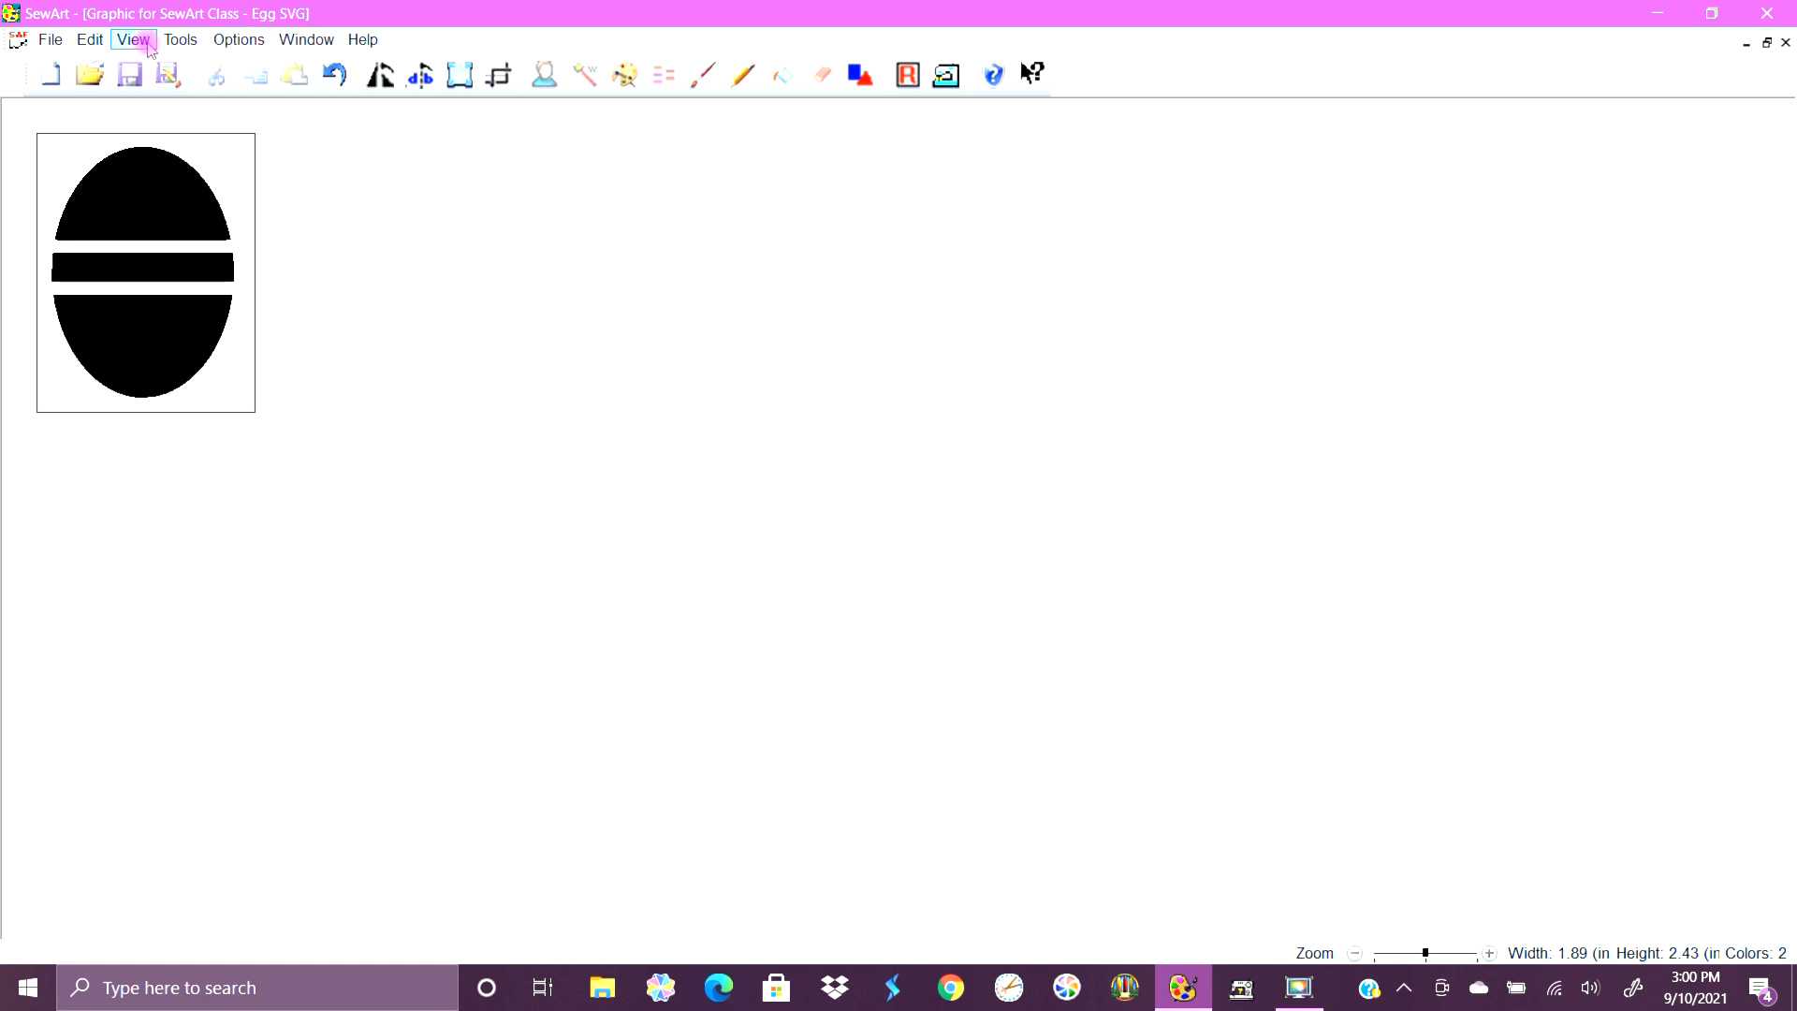
left_click(53, 42)
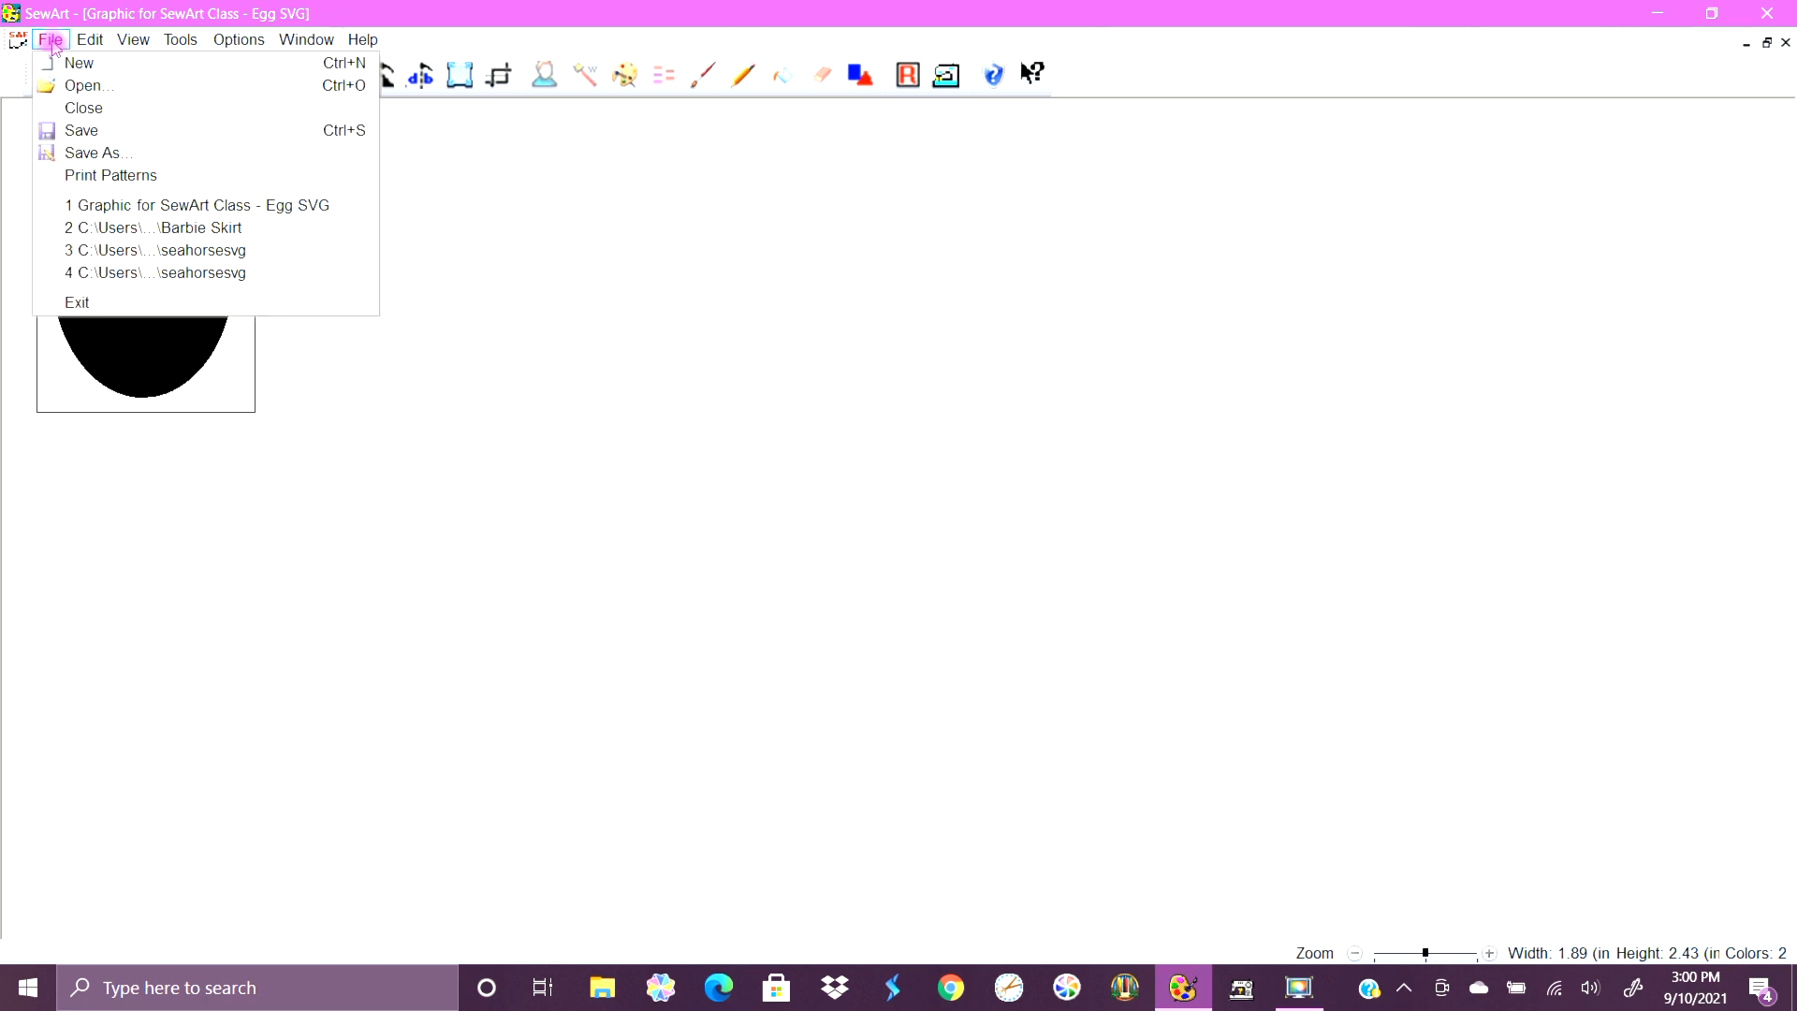
mouse_move(82, 45)
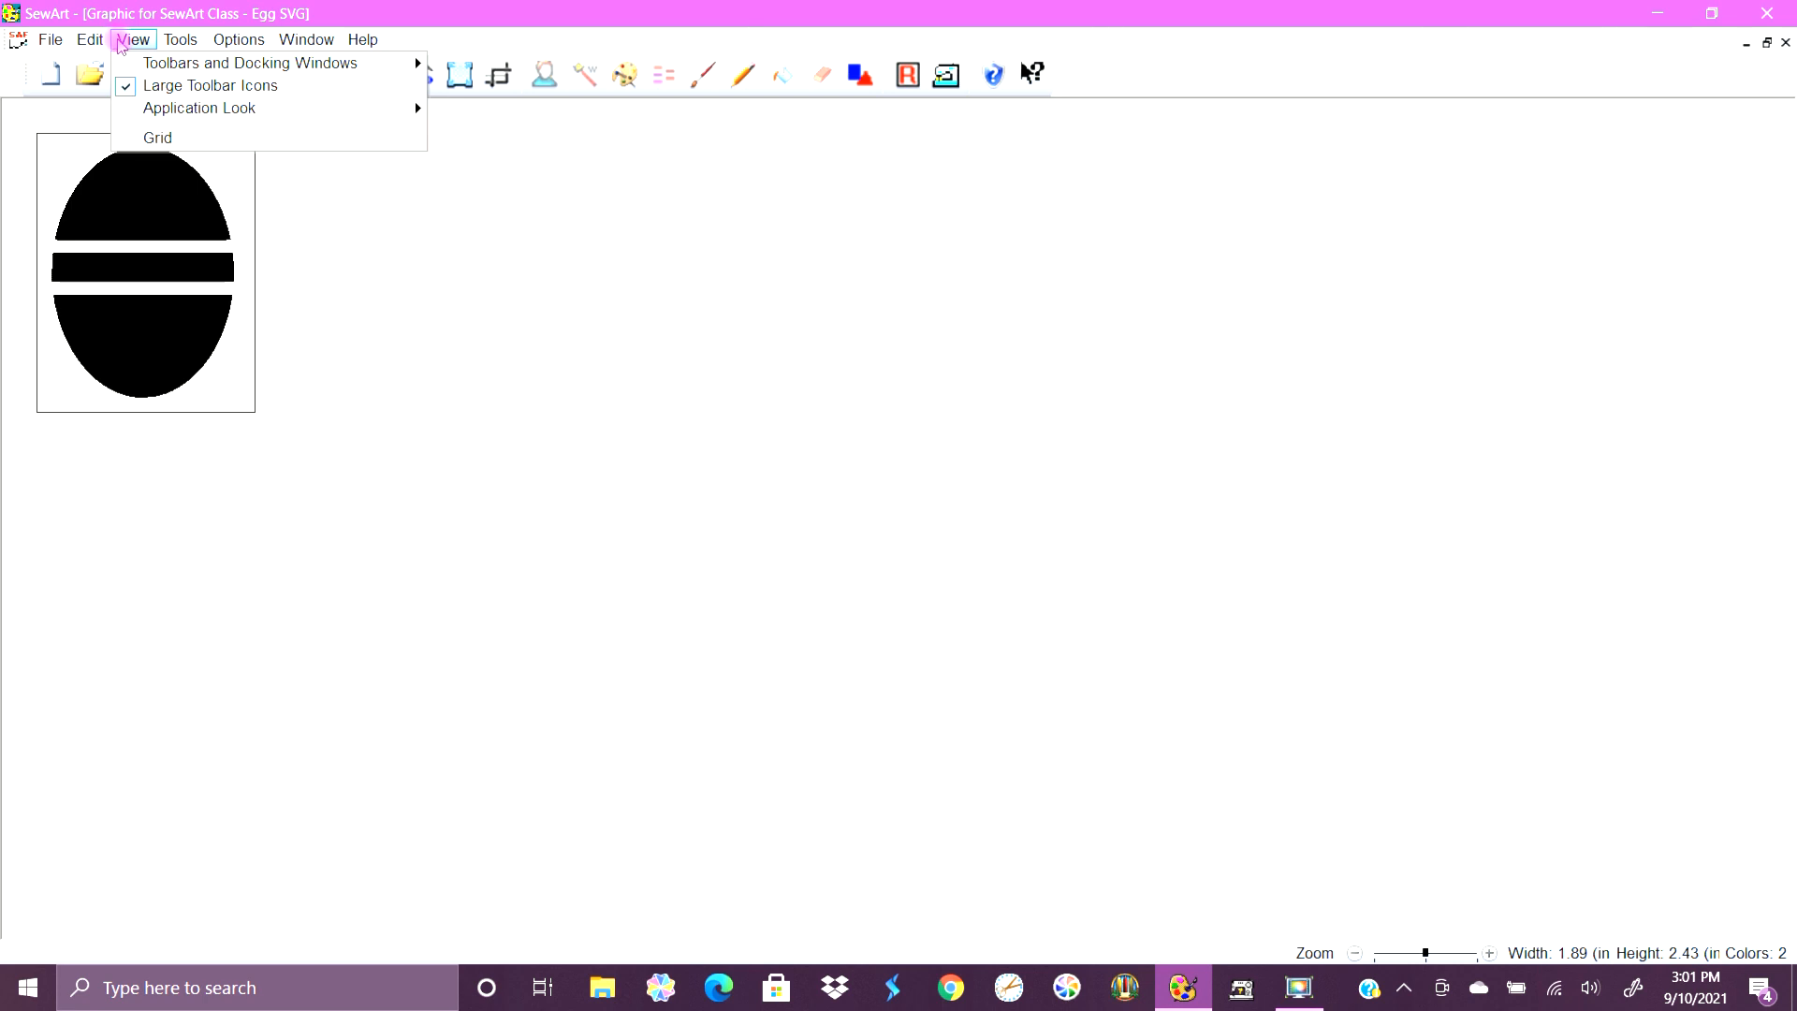
mouse_move(171, 51)
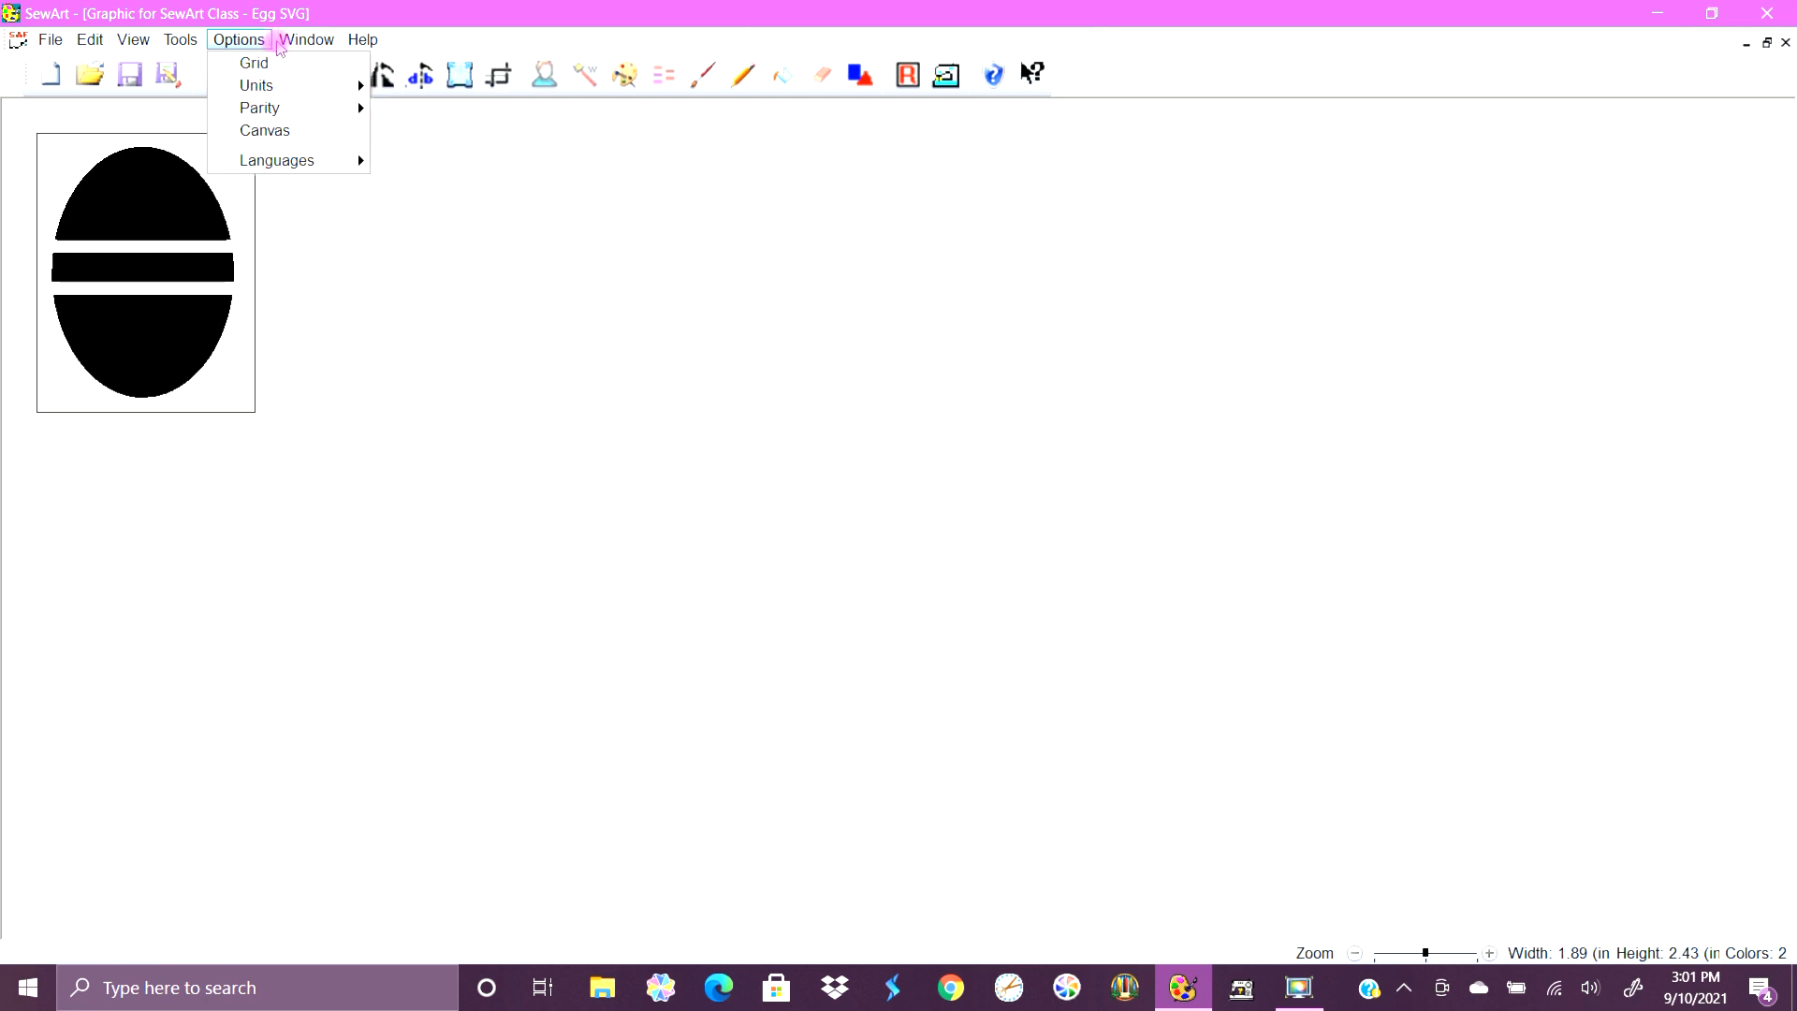
mouse_move(293, 47)
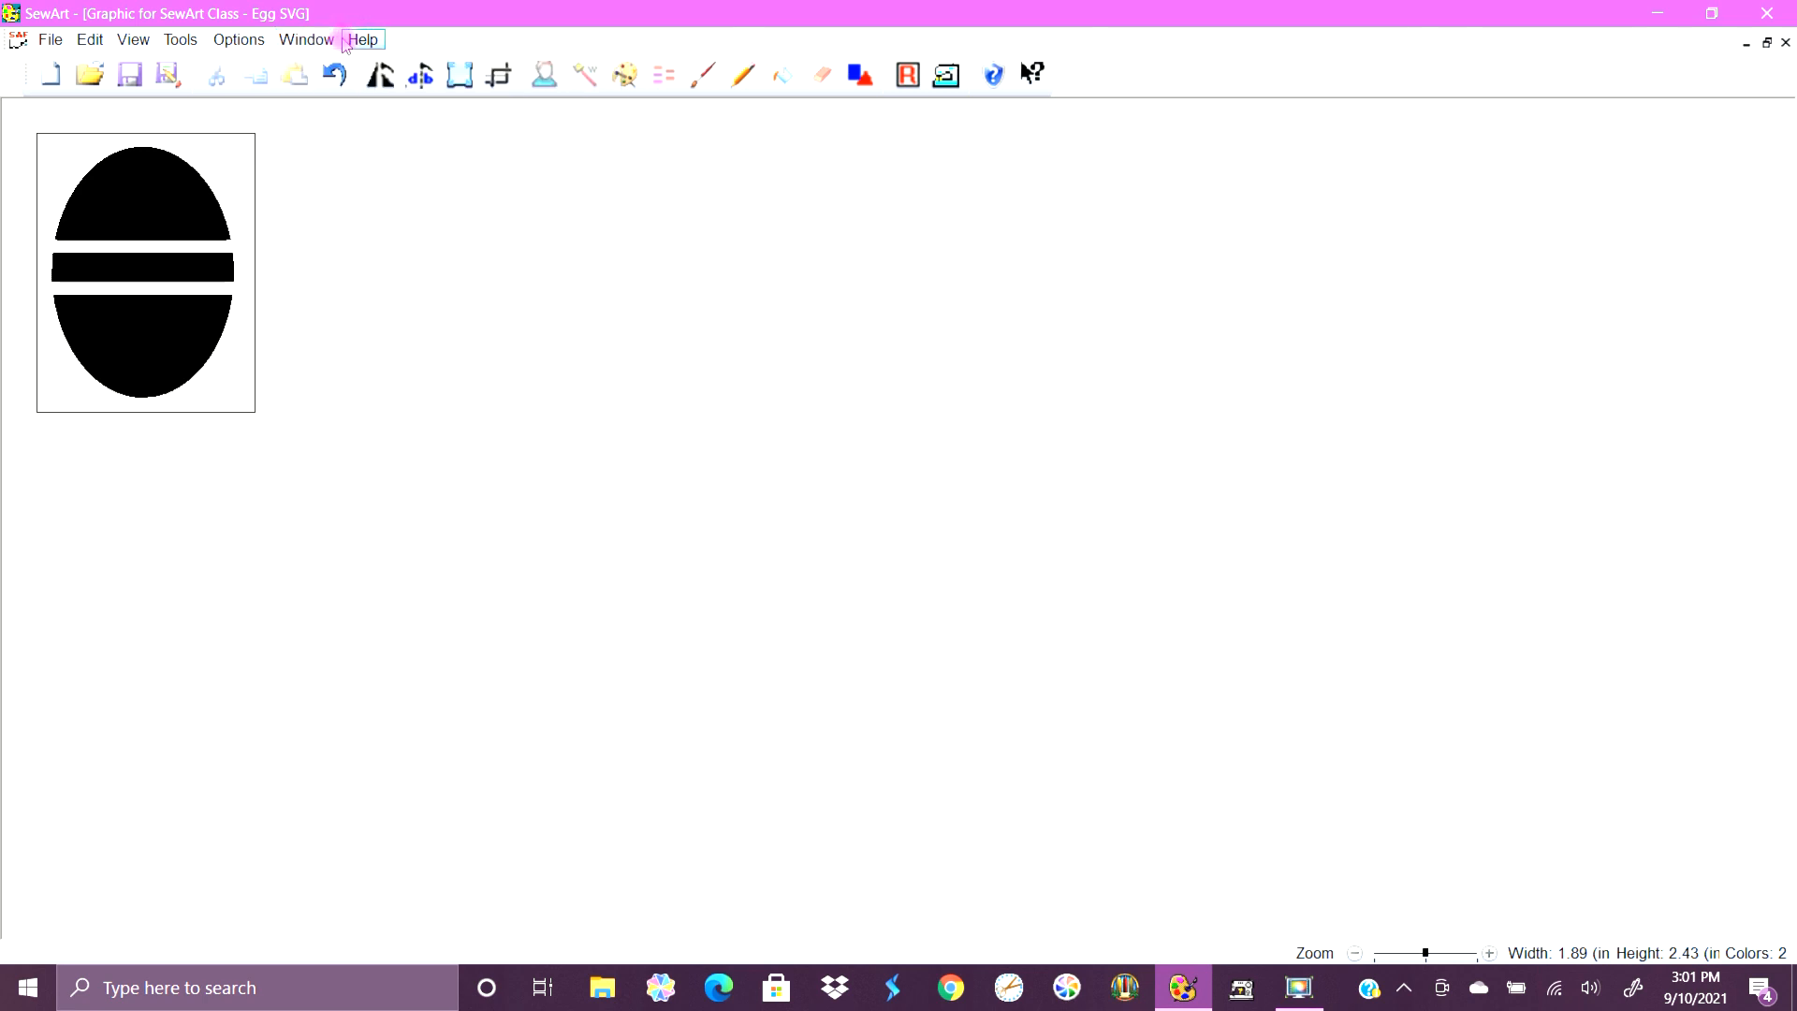
mouse_move(351, 45)
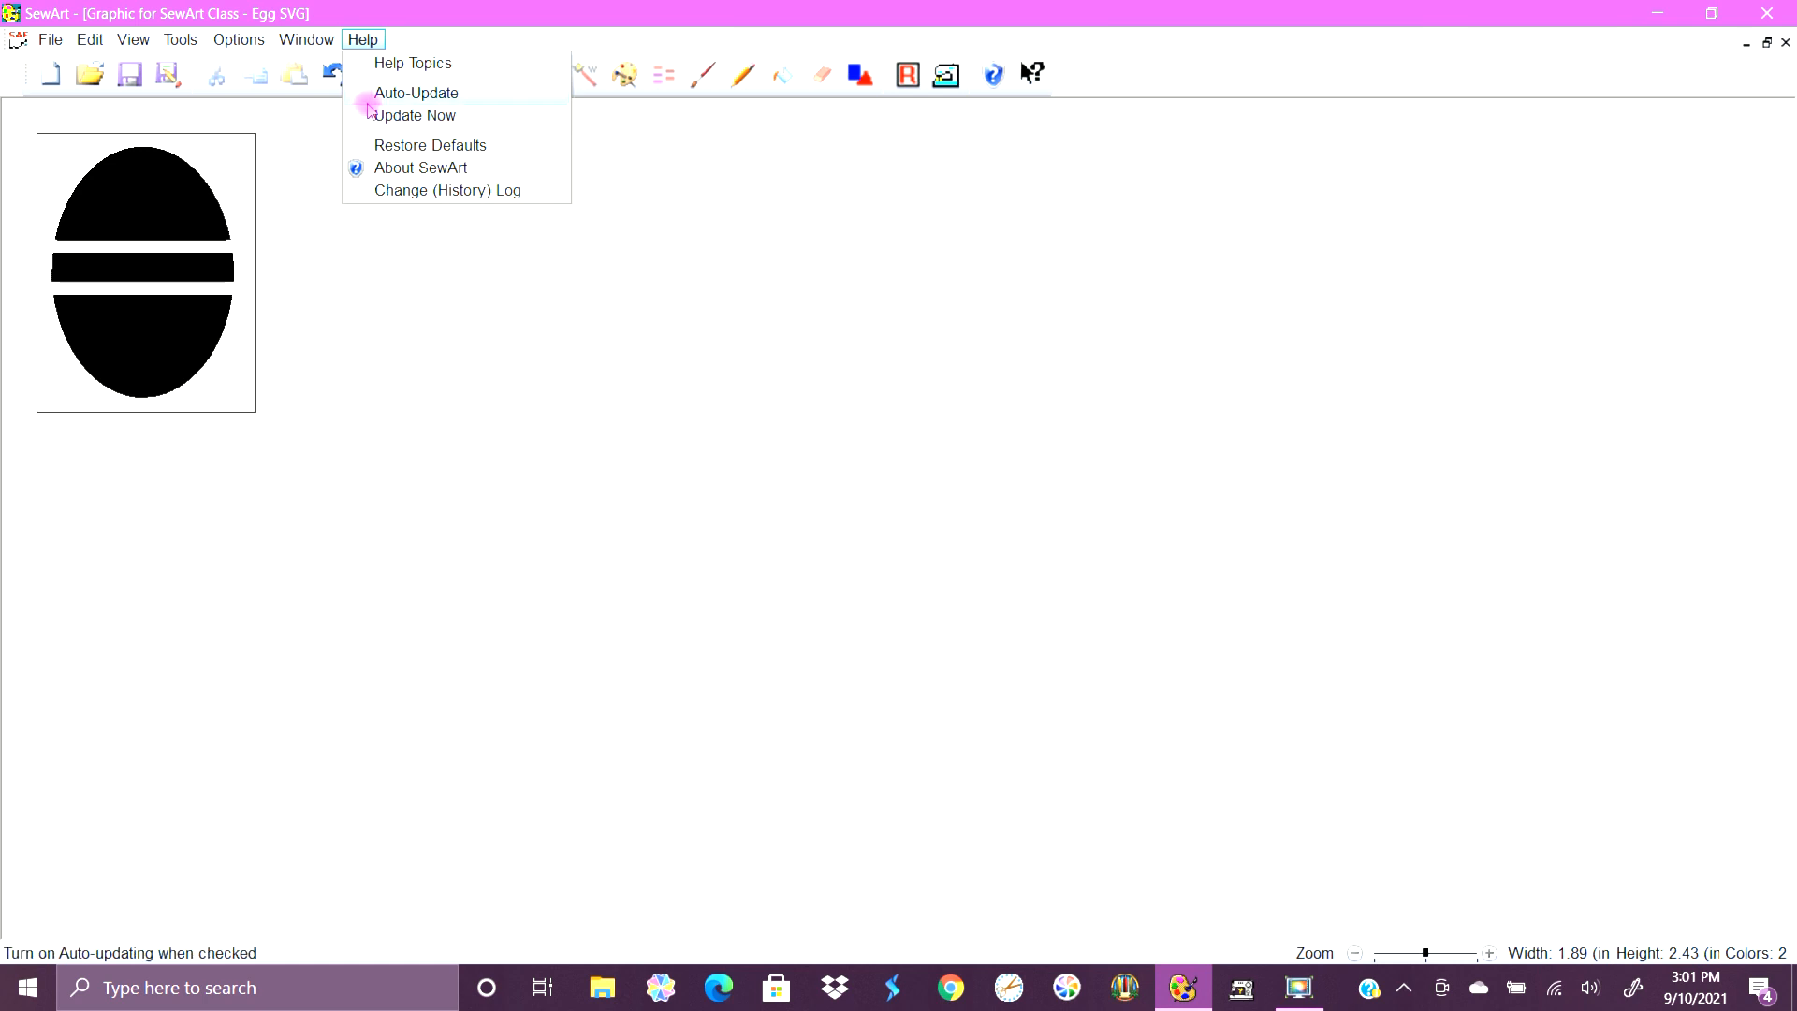
left_click(360, 33)
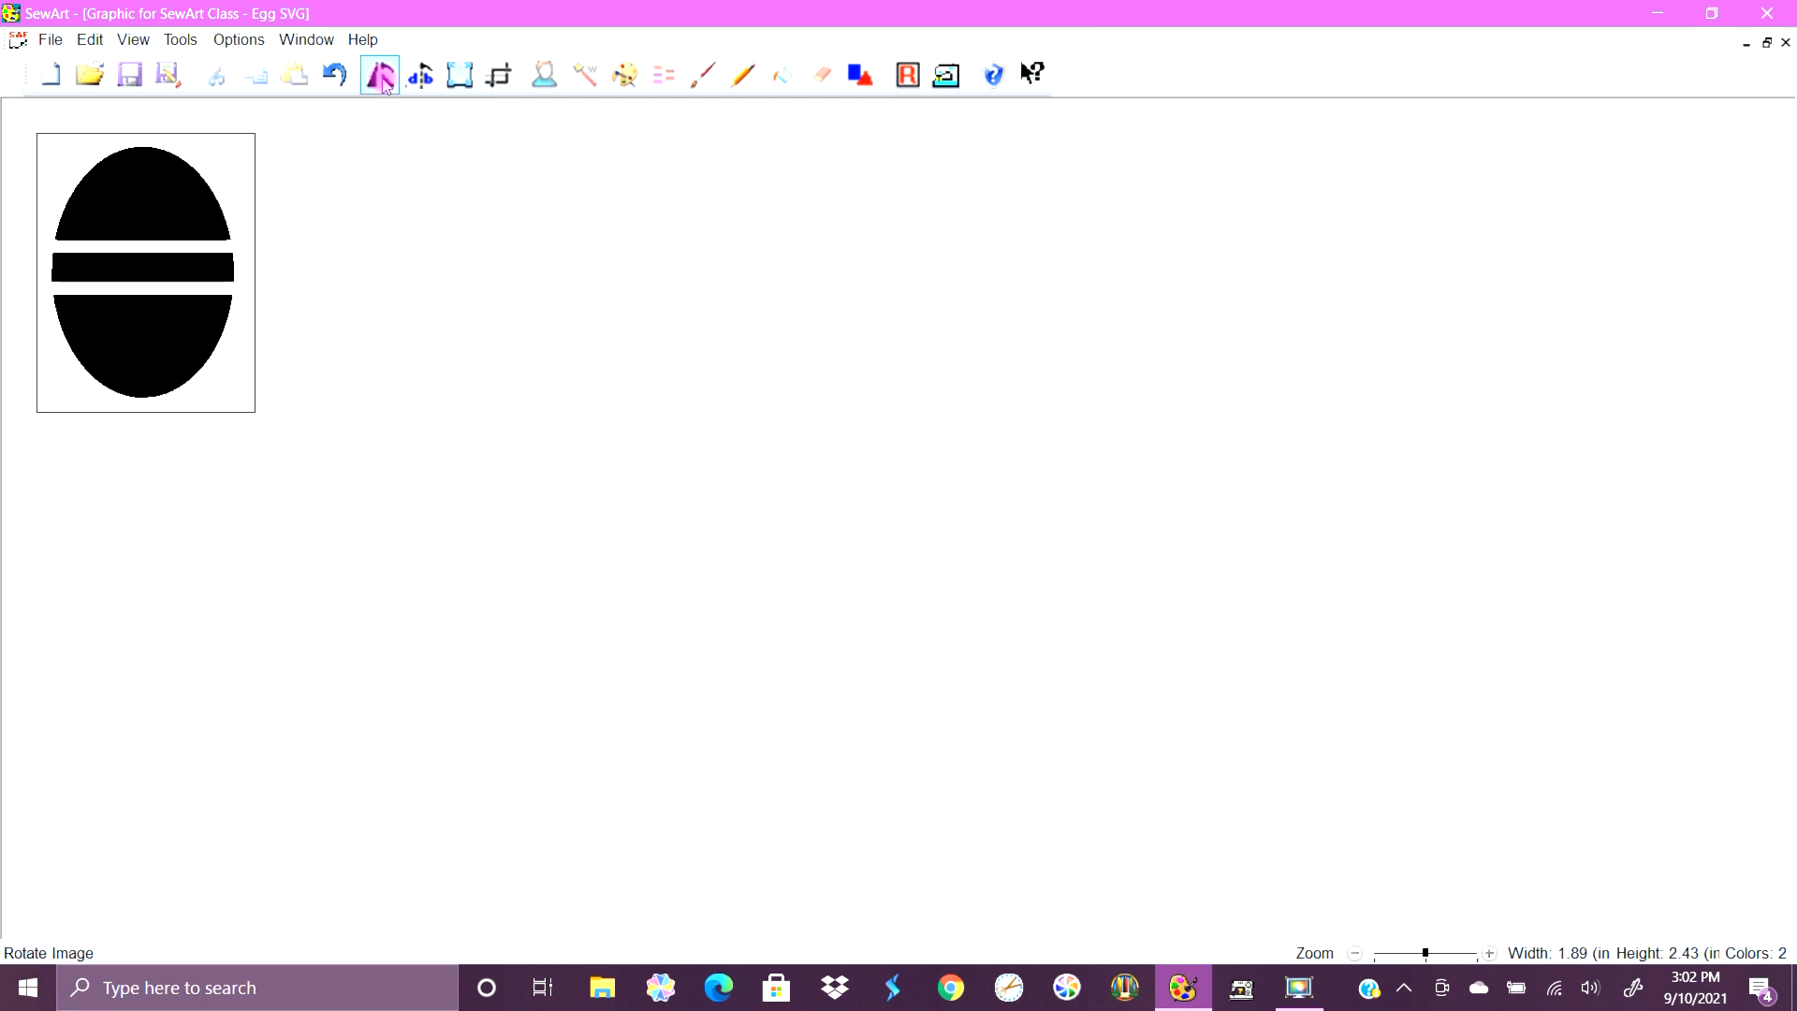
Resize the egg image to a height of 3.89 in with the aspect ratio locked.
left_click(453, 82)
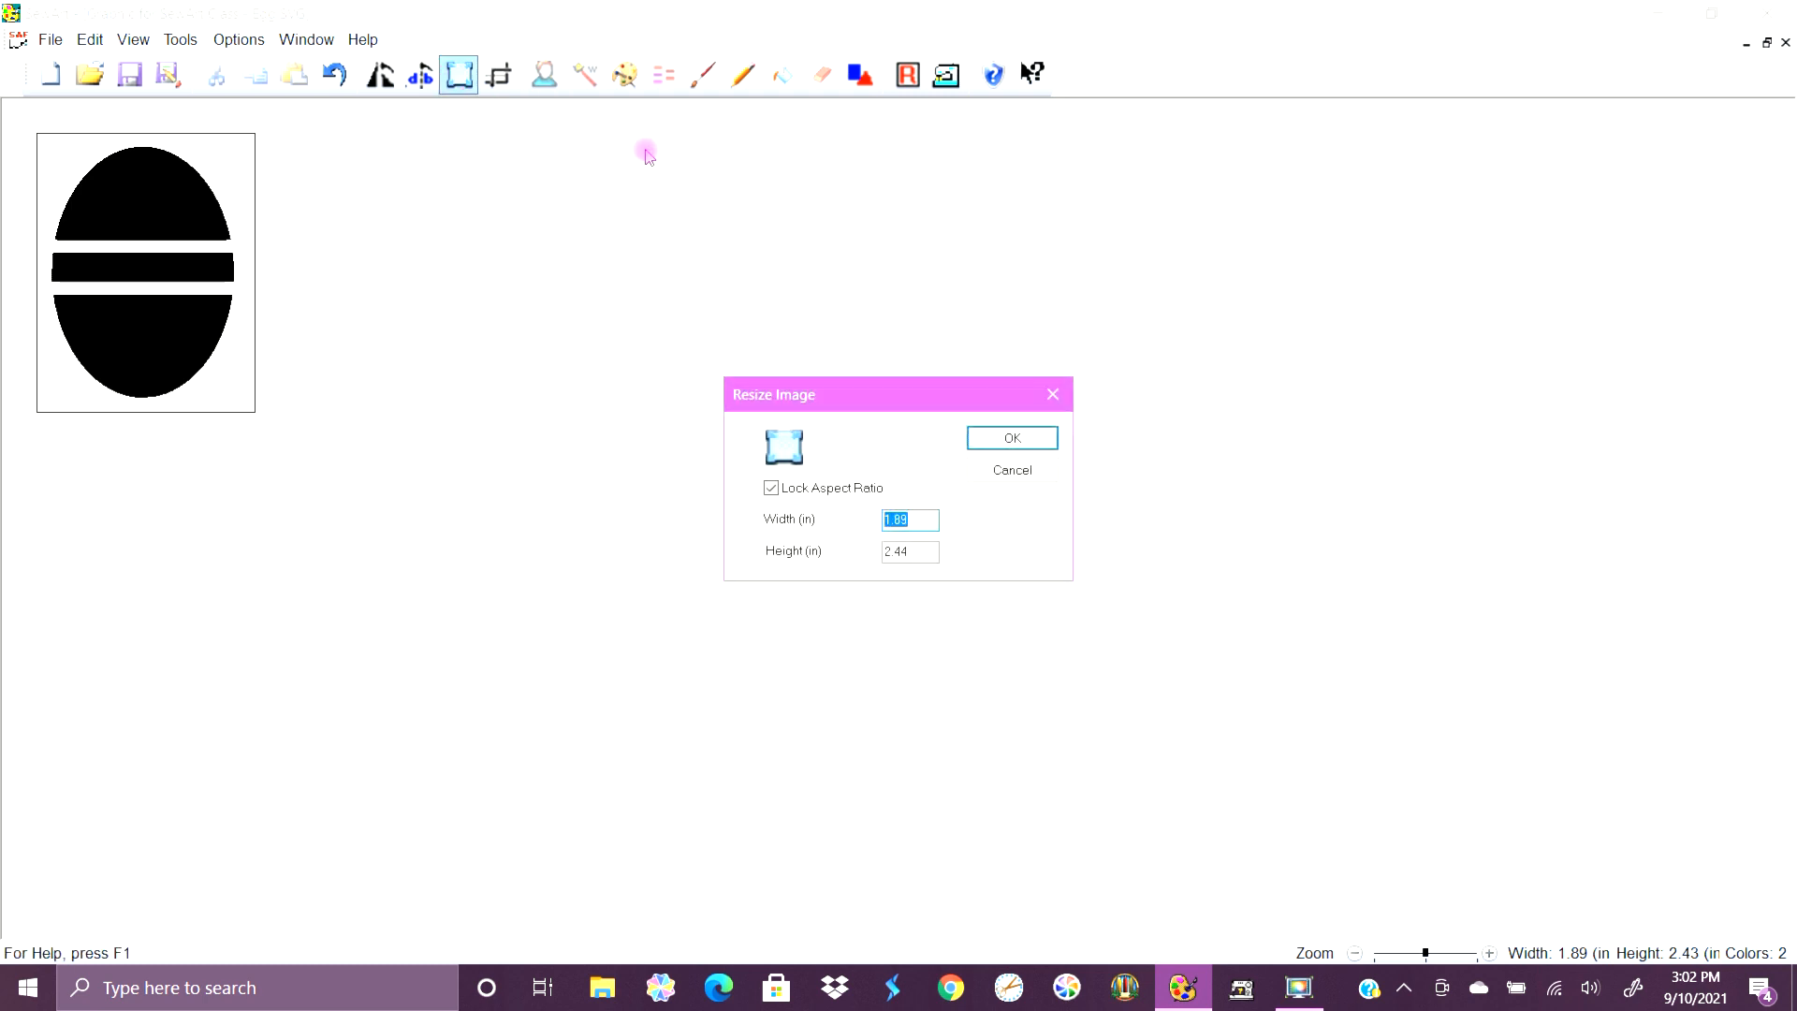
left_click(921, 552)
left_click_drag(921, 553, 873, 553)
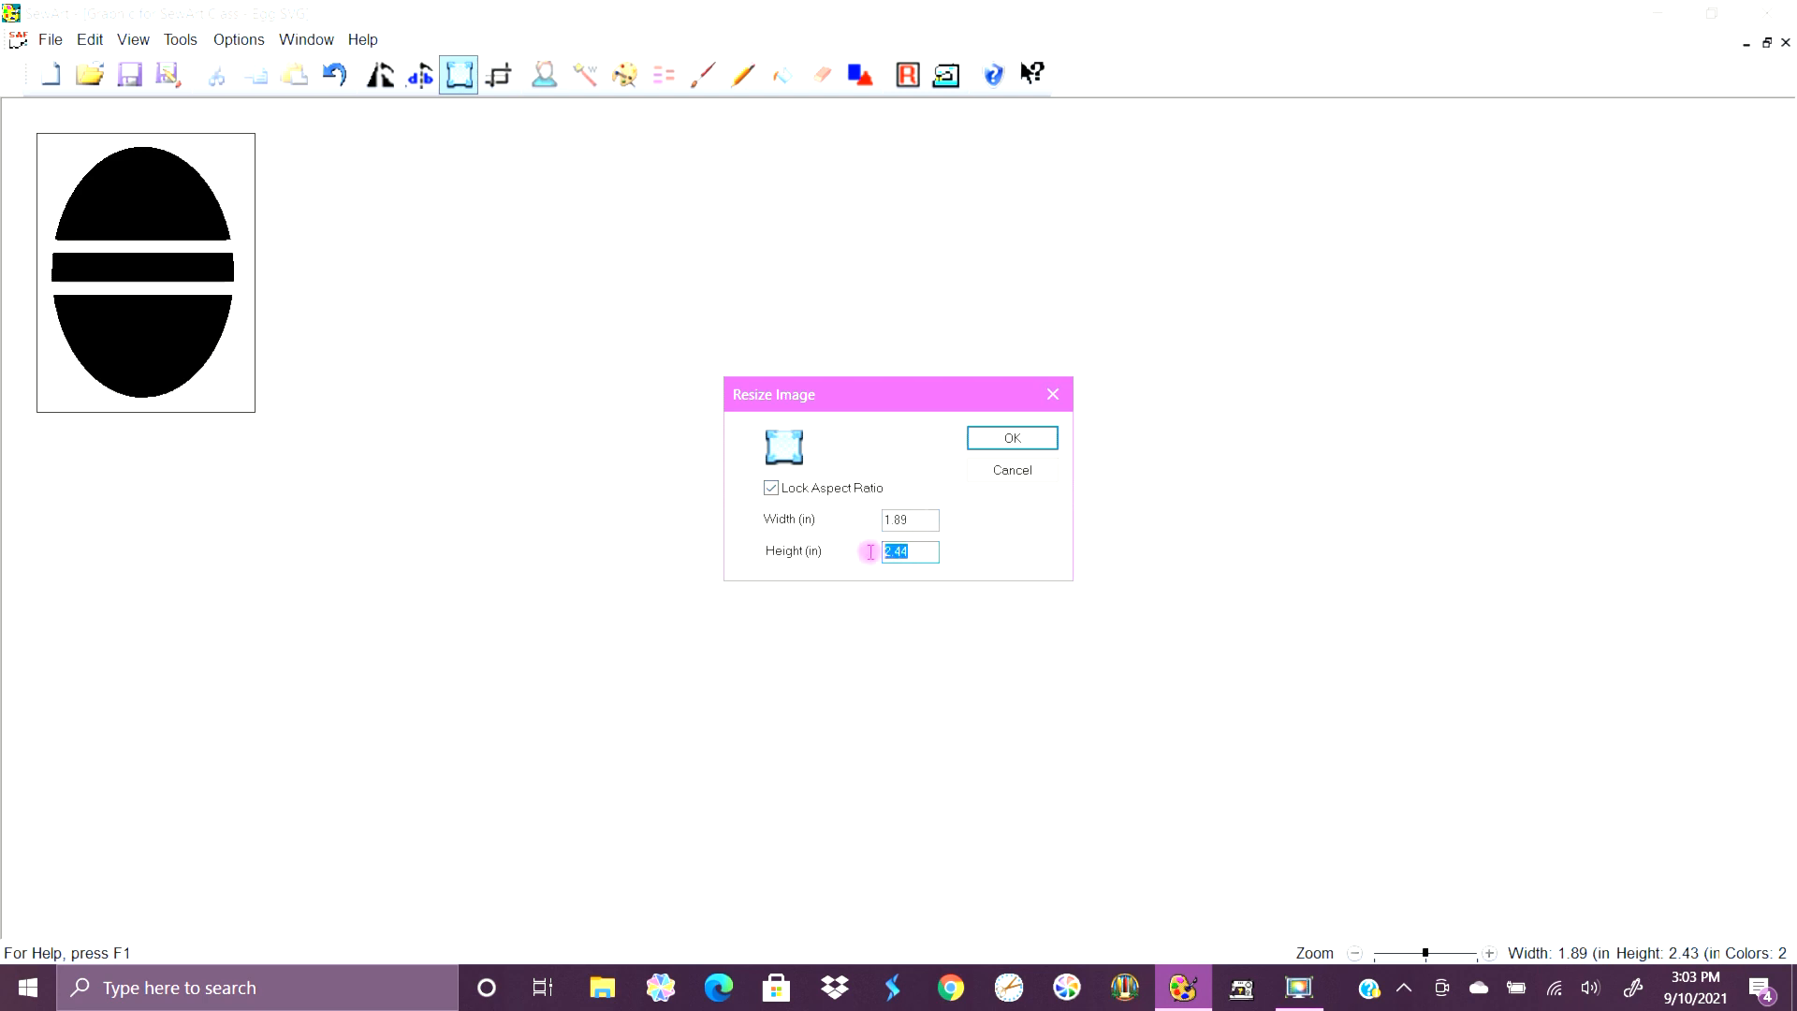
type("3.89")
left_click(1005, 440)
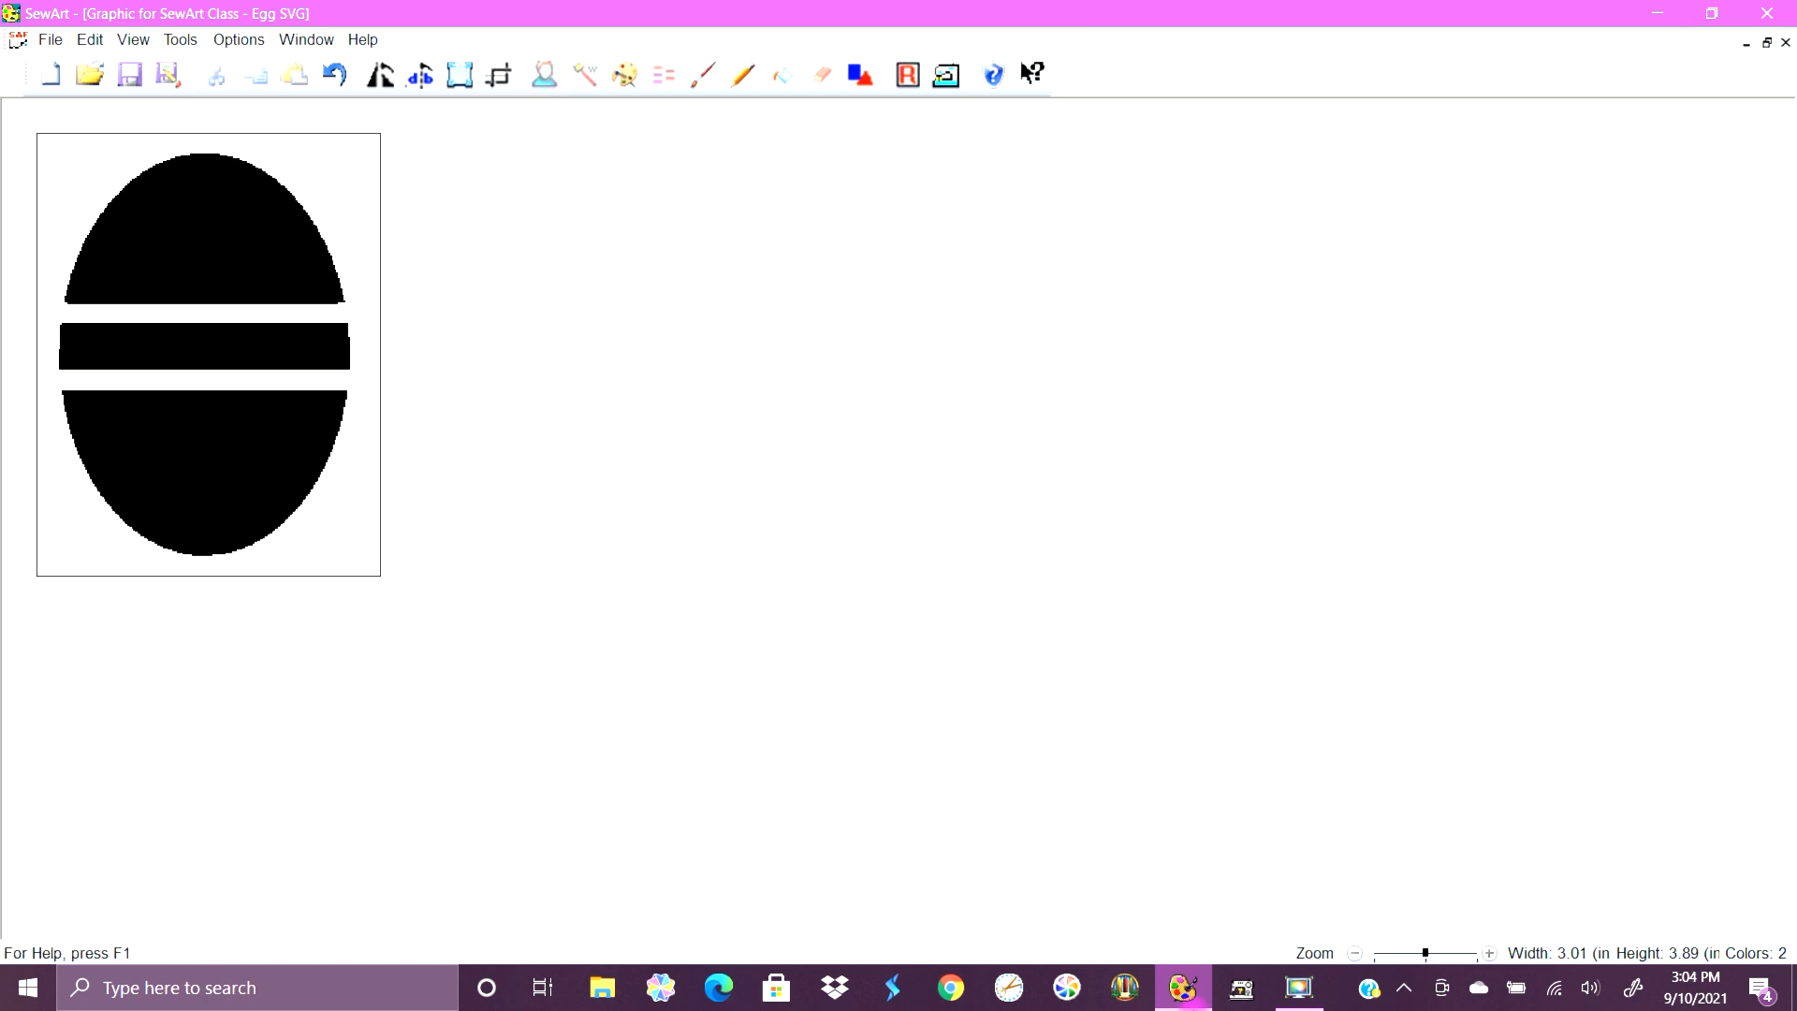
left_click(1316, 992)
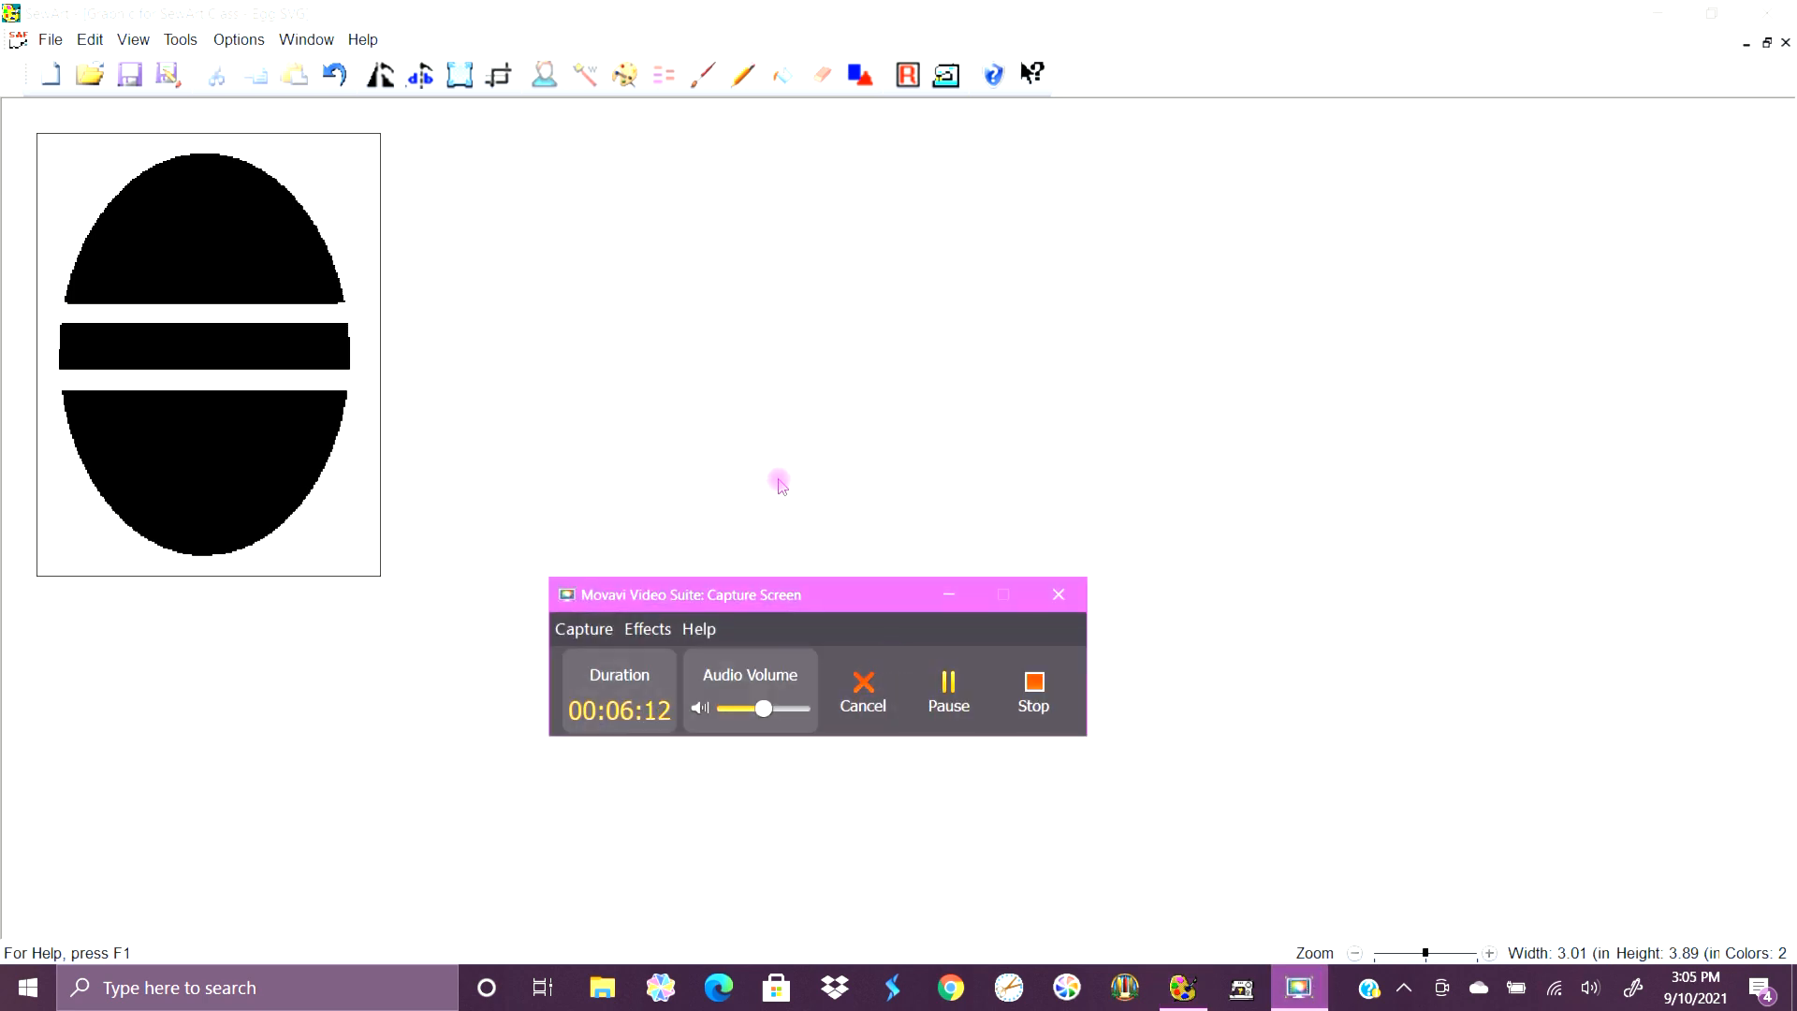
left_click(819, 484)
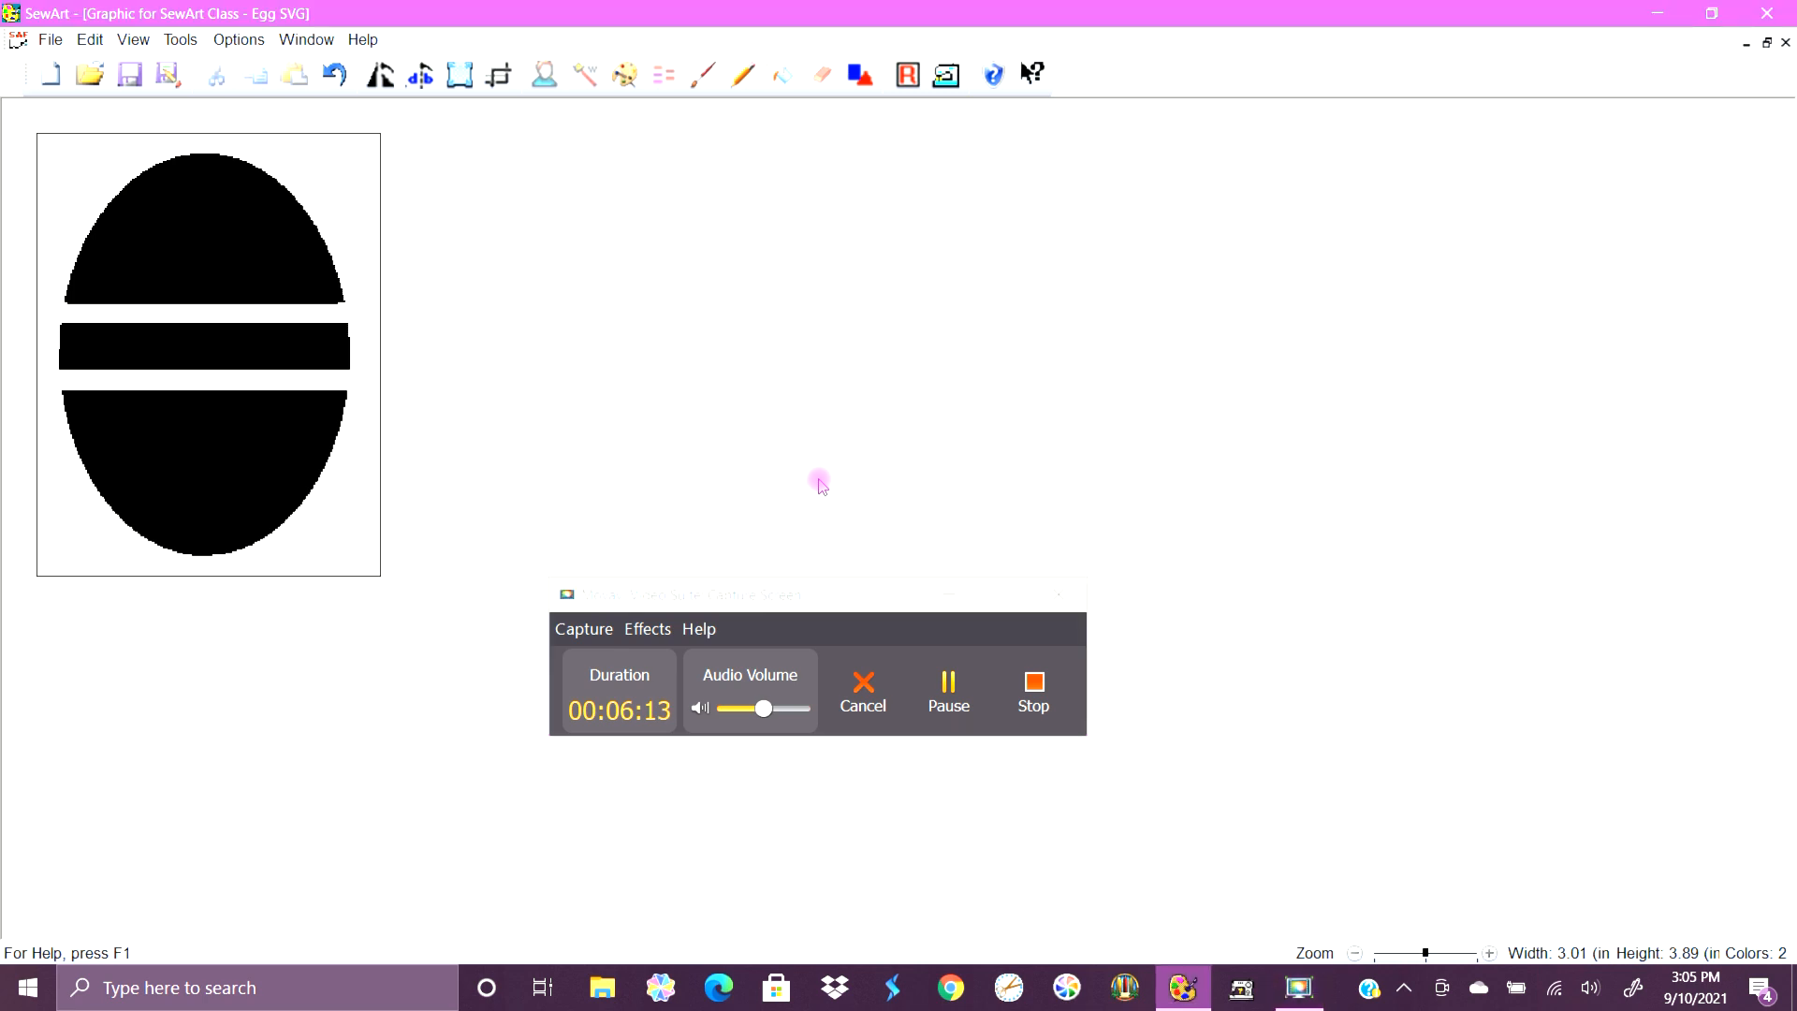
left_click(949, 594)
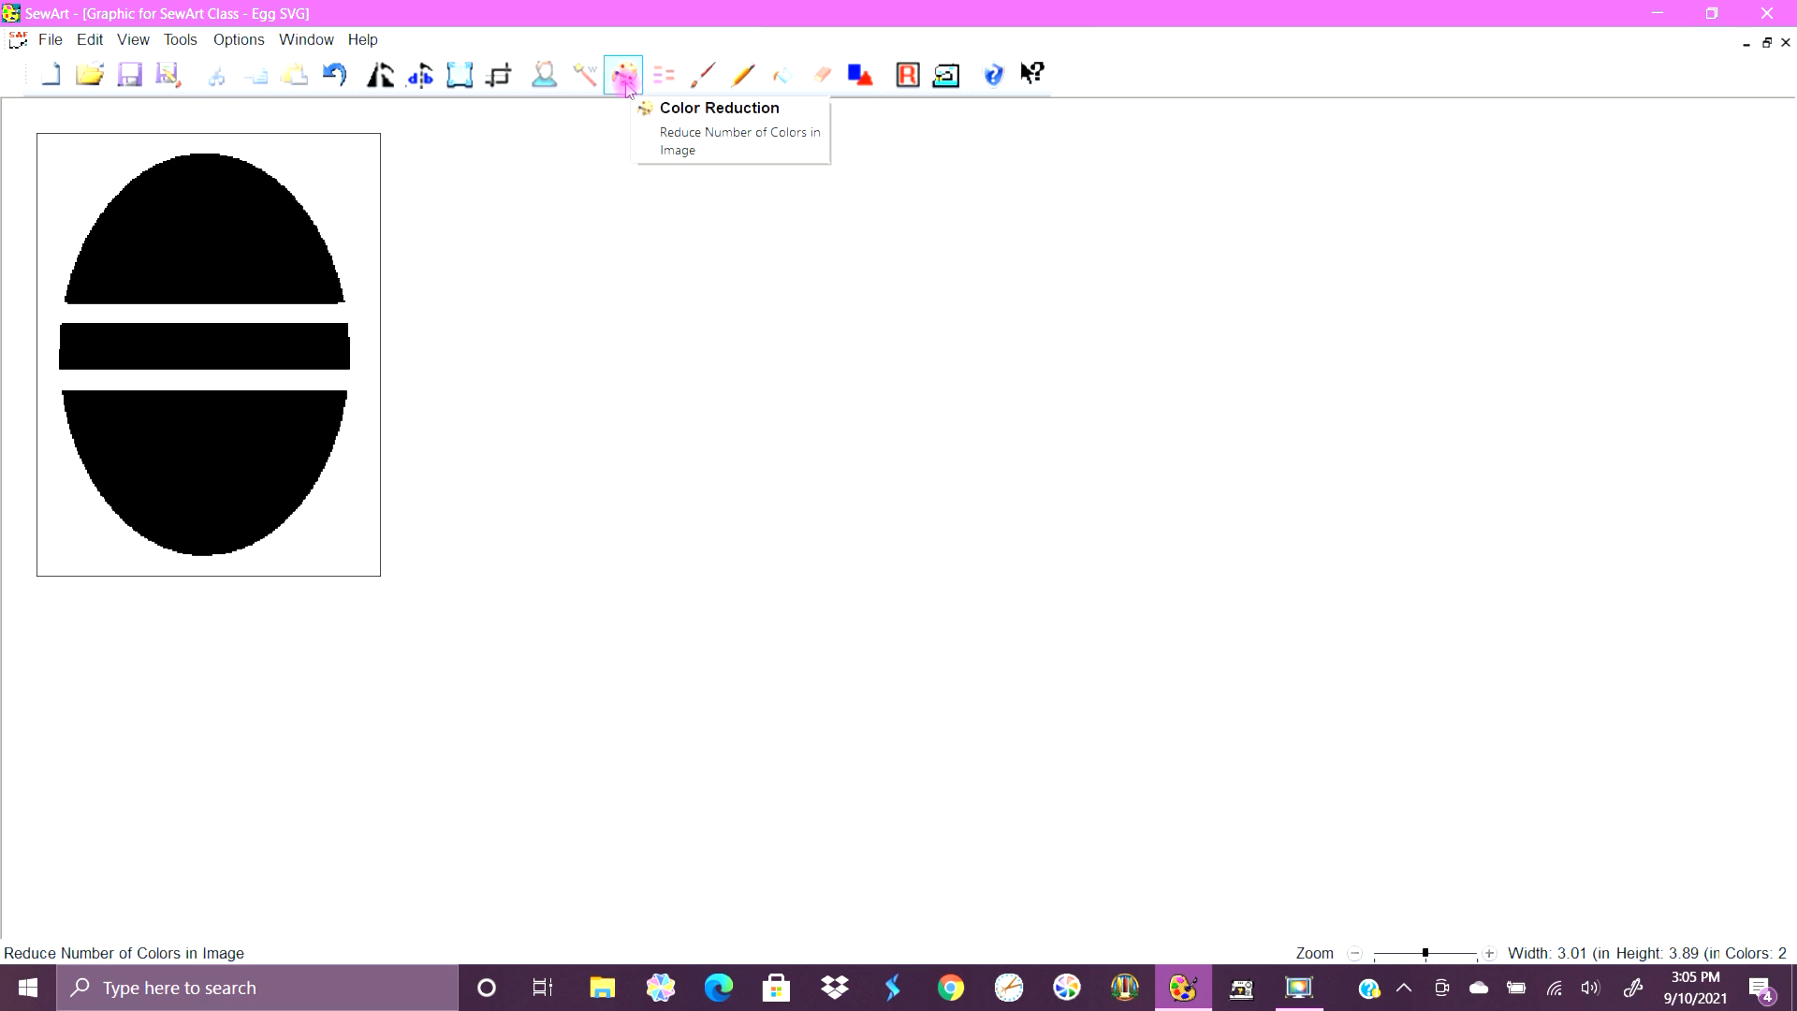
Apply Color Reduction to the egg image with the number of colors set to 2.
left_click(625, 78)
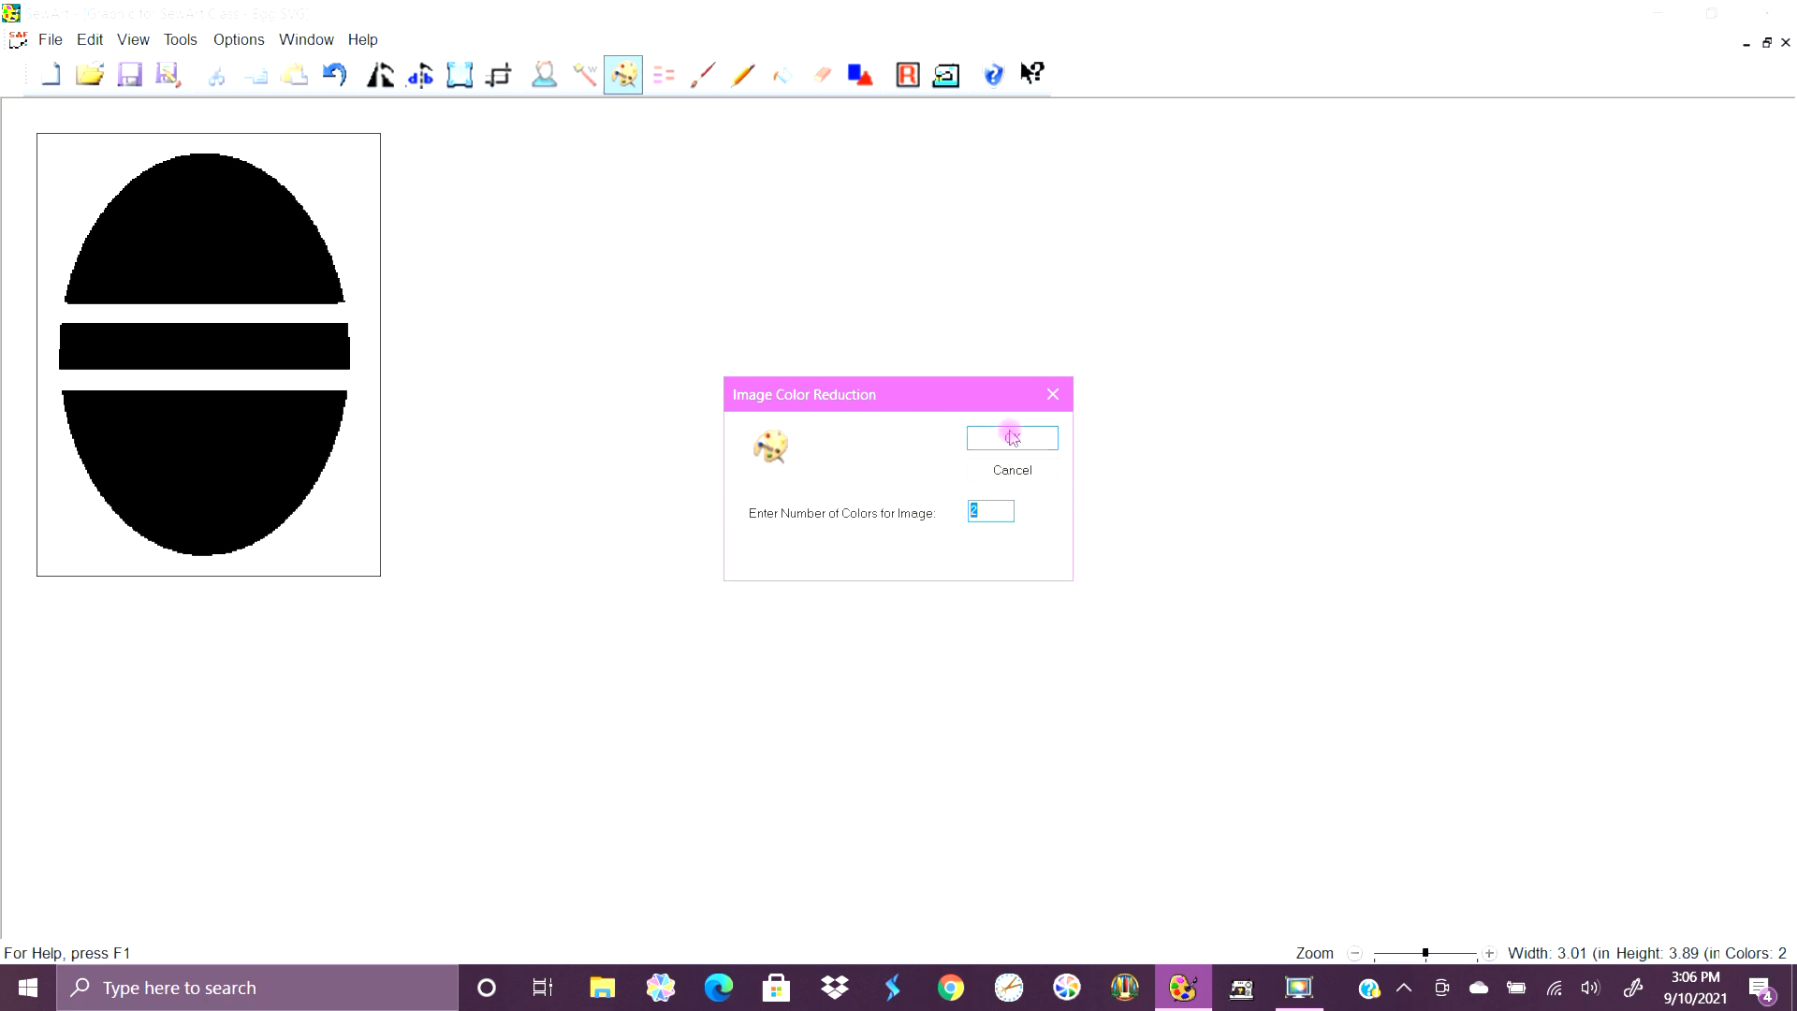
left_click(1035, 440)
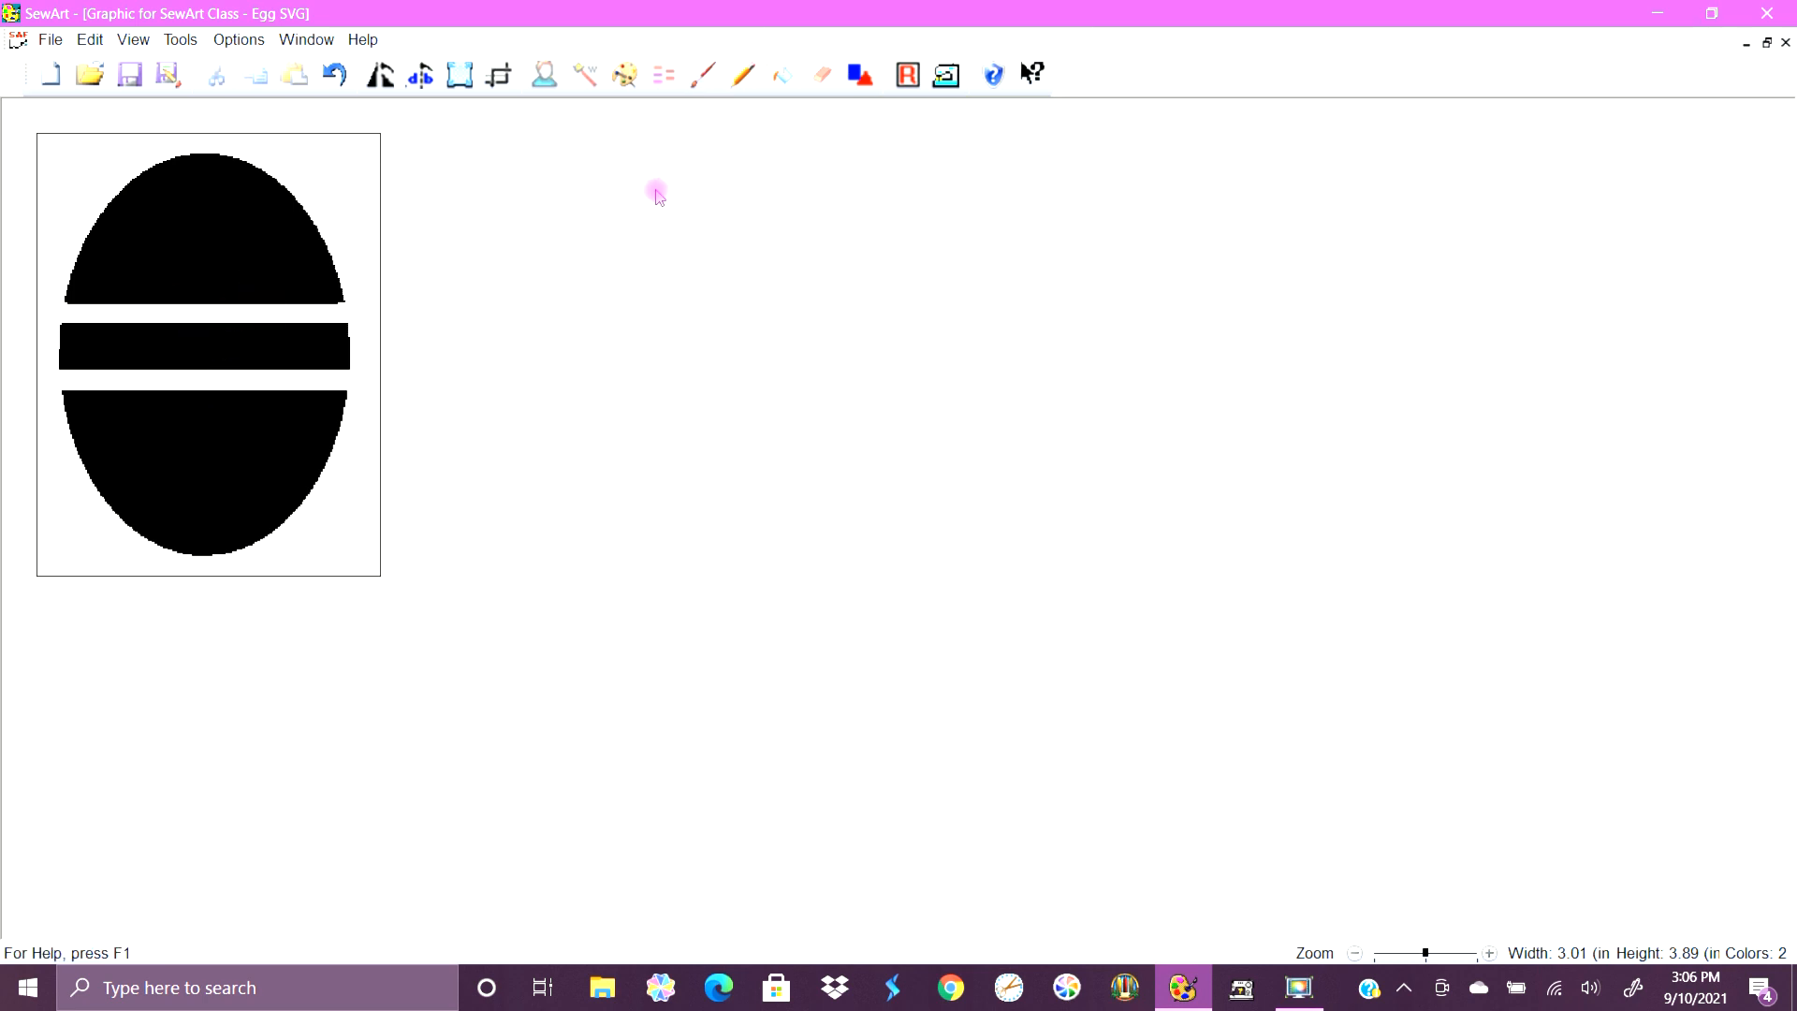
Start the Paint Brush and choose purple as the brush color.
left_click(703, 80)
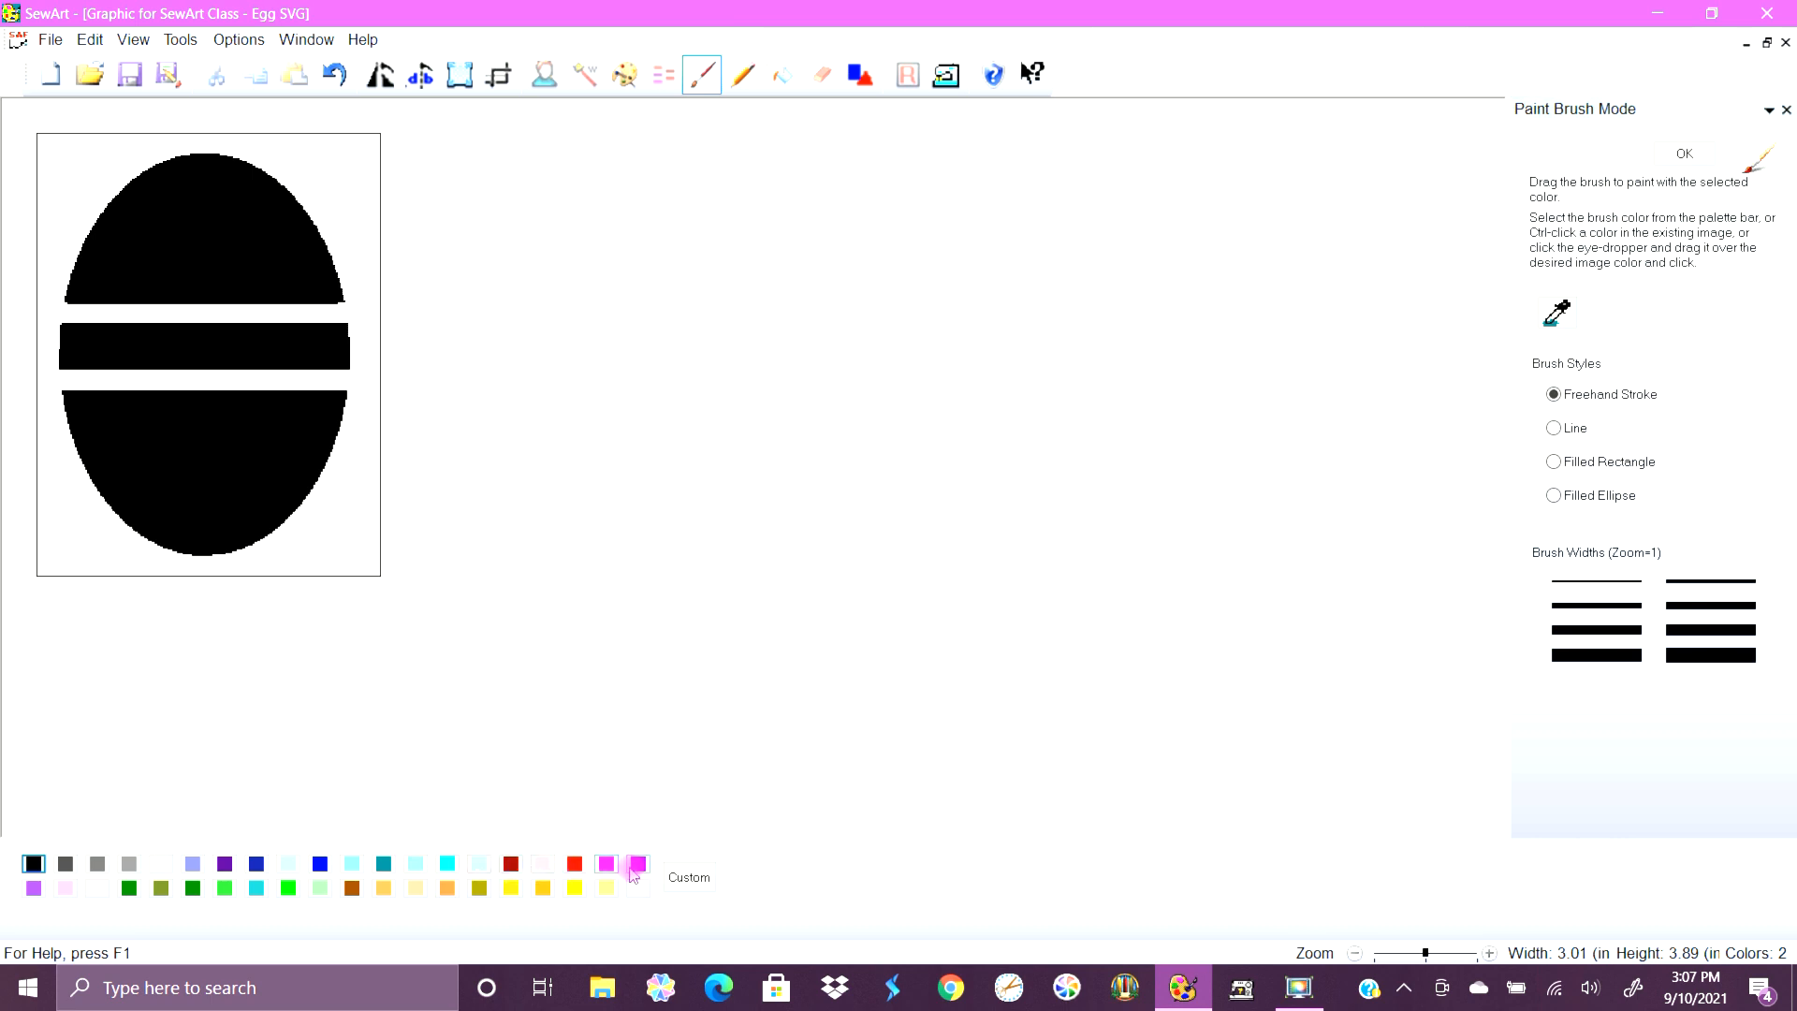
left_click(638, 863)
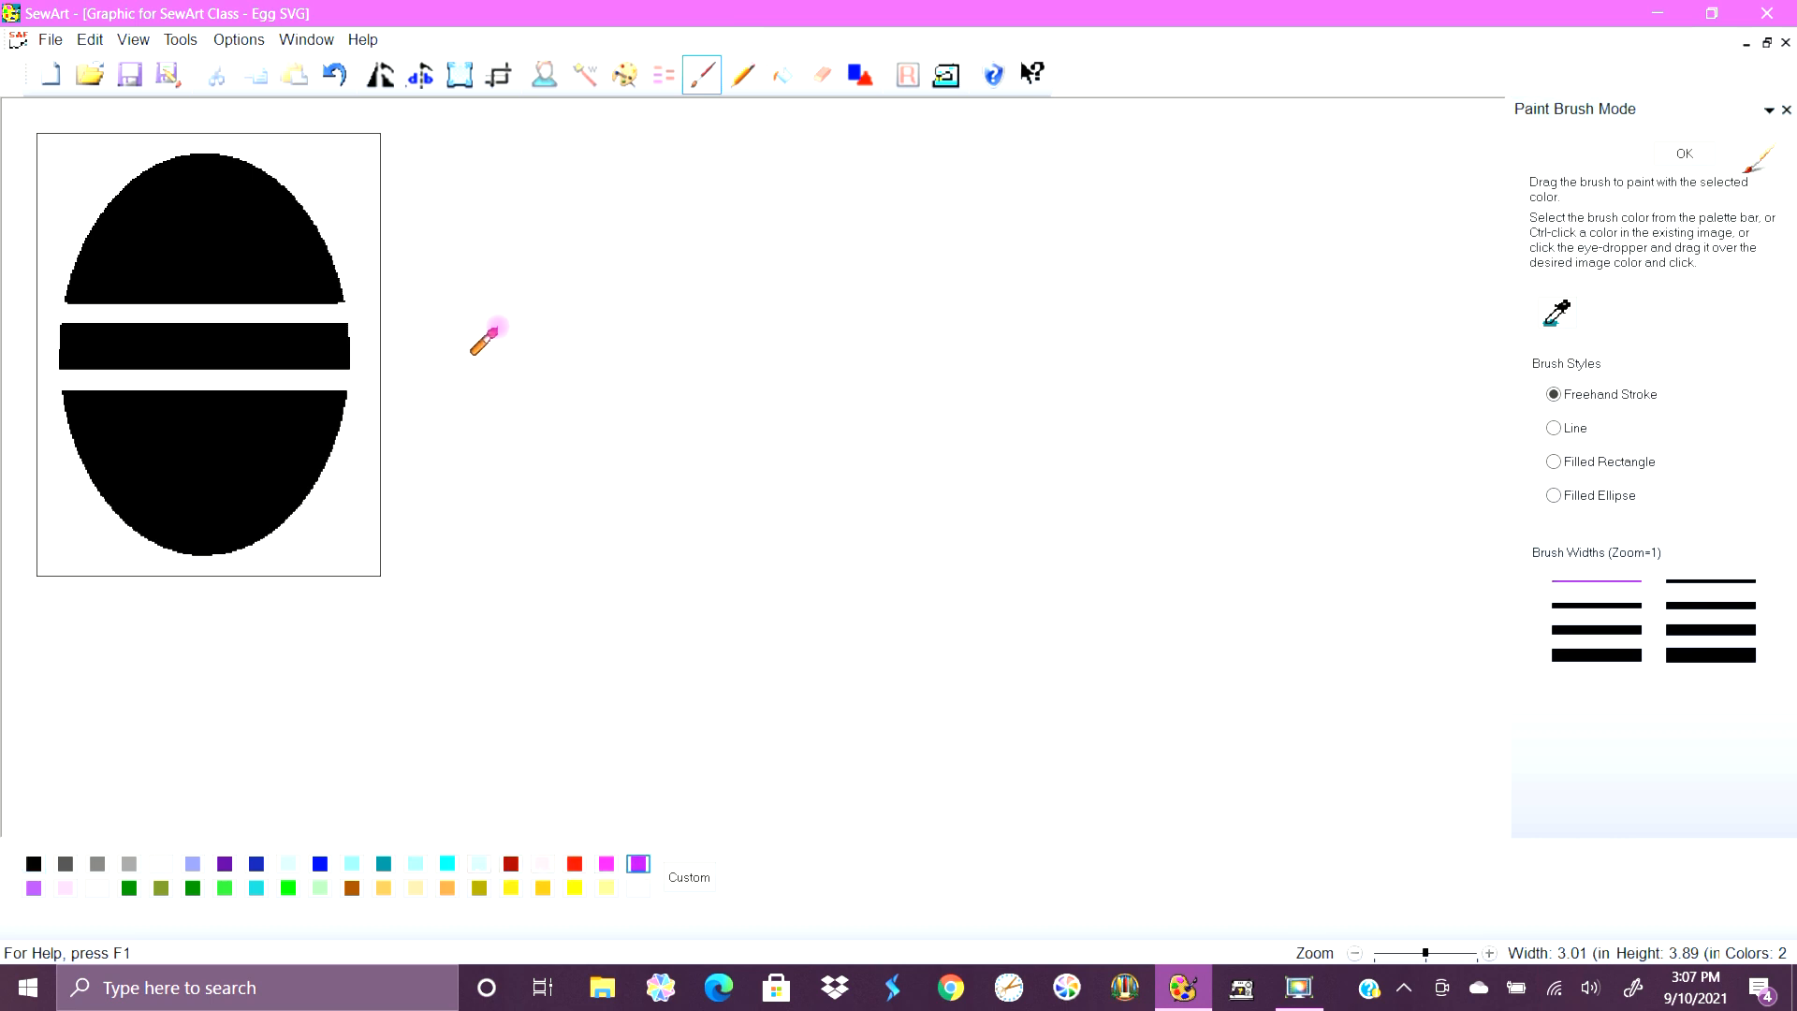
Try a purple freehand squiggle and a horizontal line beside the egg's upper right edge, undoing each one.
mouse_move(331, 157)
left_mouse_down()
mouse_move(296, 145)
mouse_move(334, 183)
left_mouse_up()
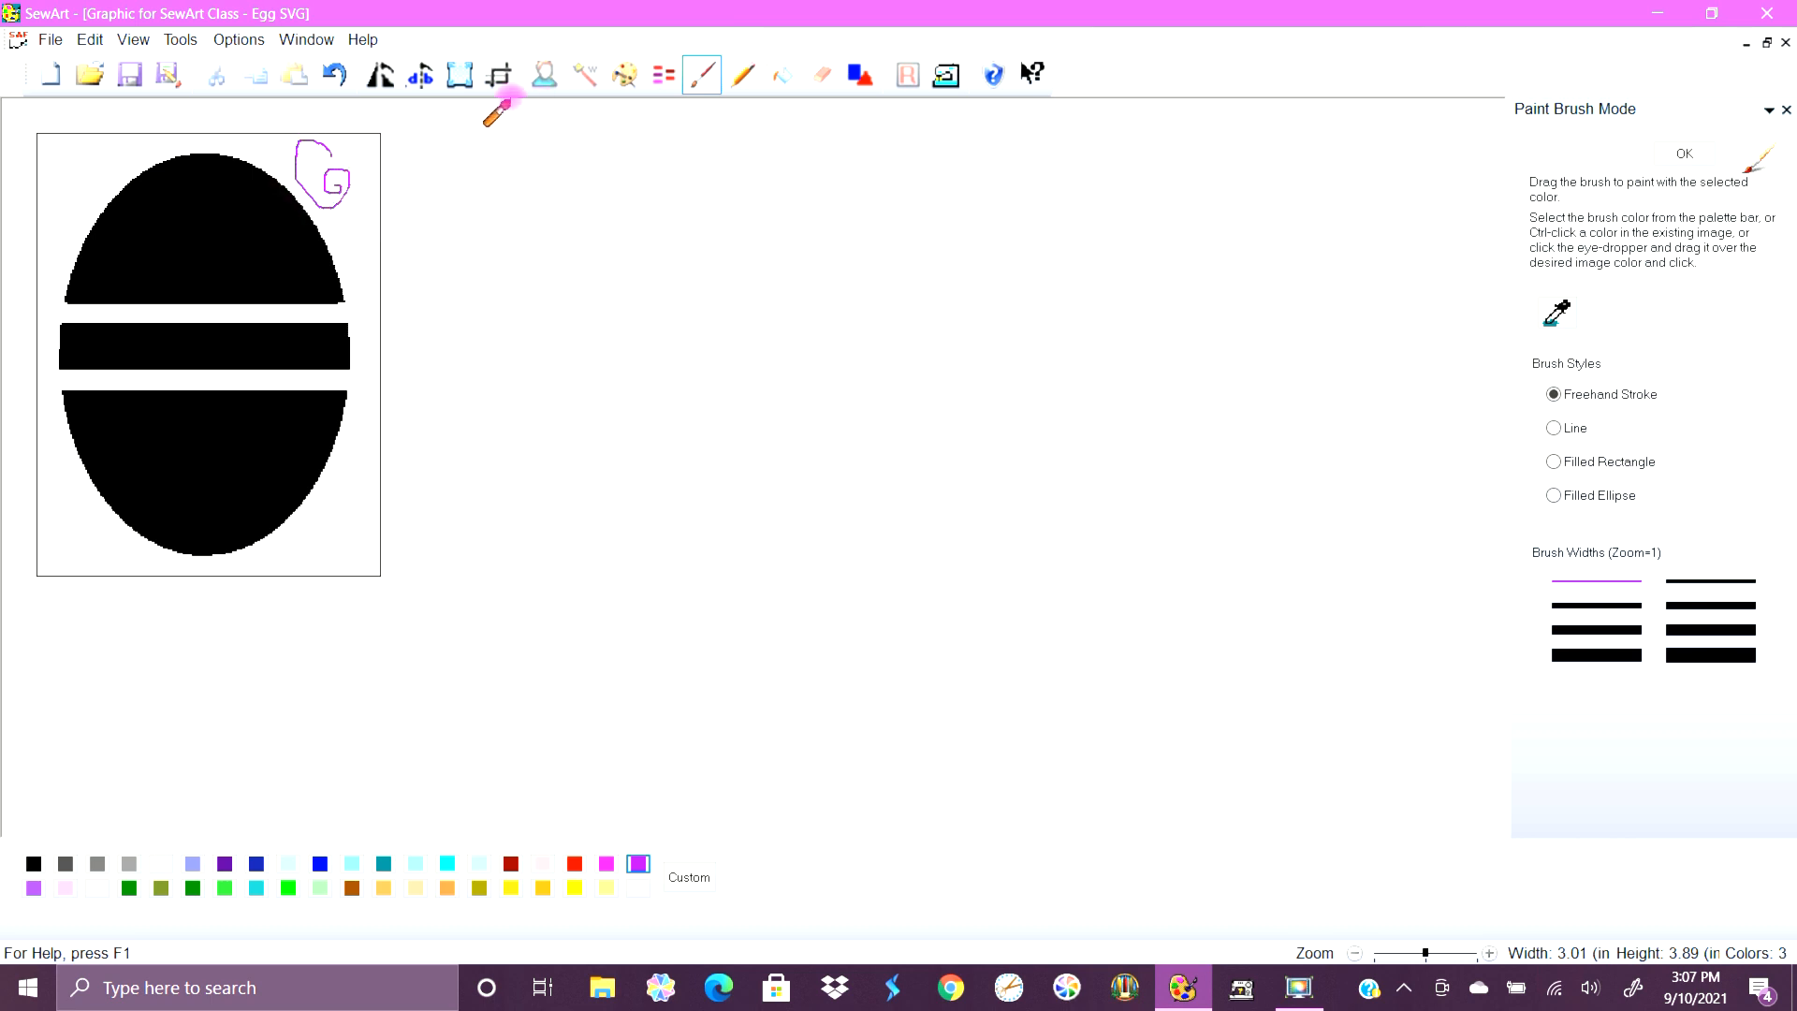
left_click(334, 86)
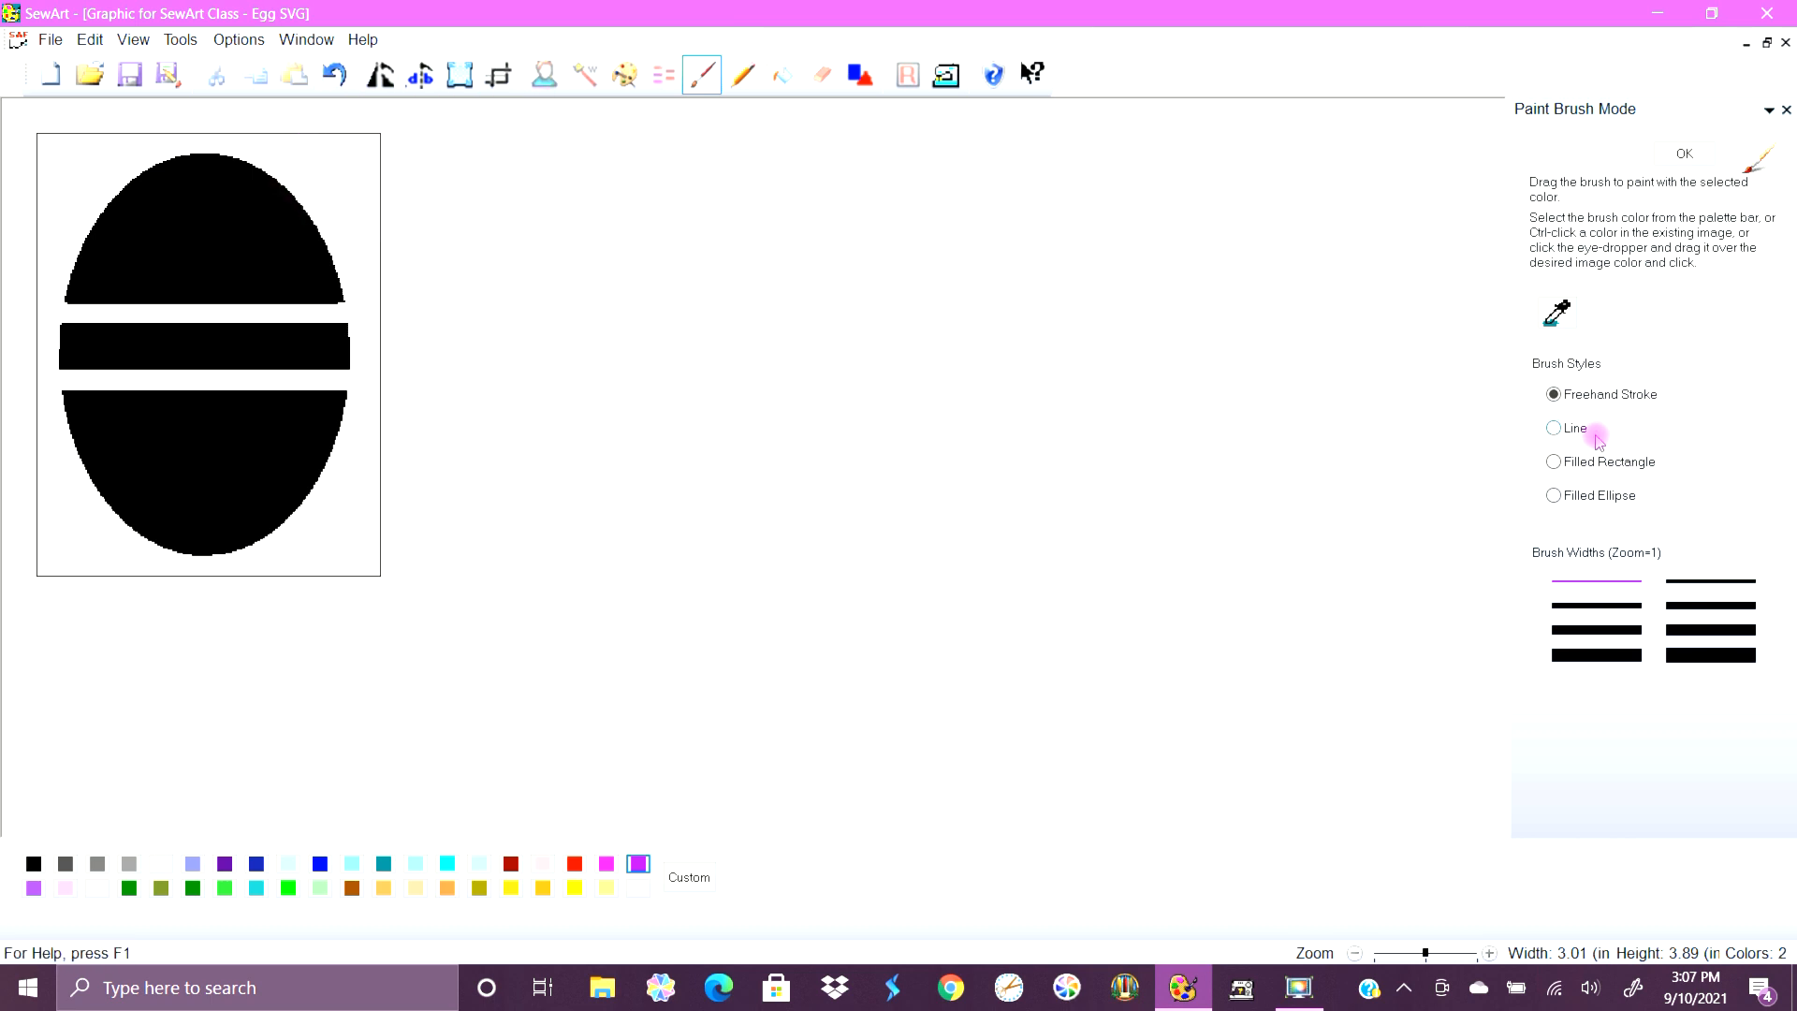
left_click(1553, 431)
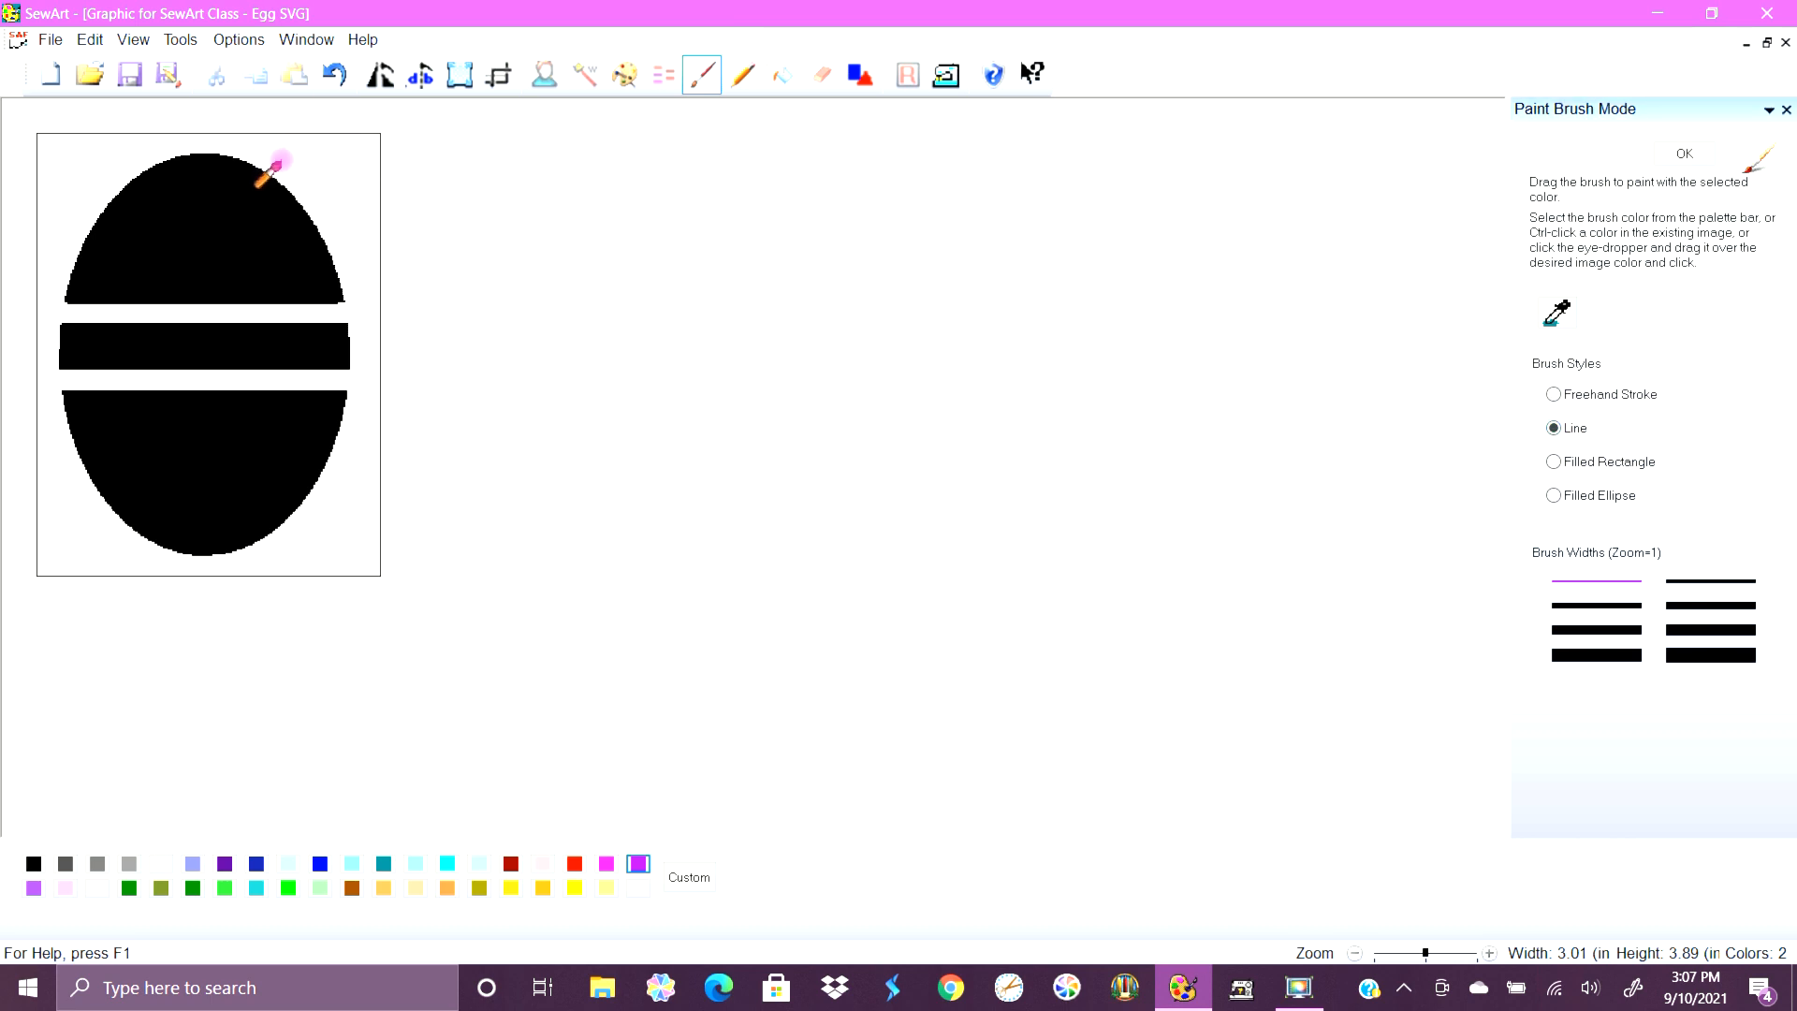
left_click_drag(284, 159, 366, 160)
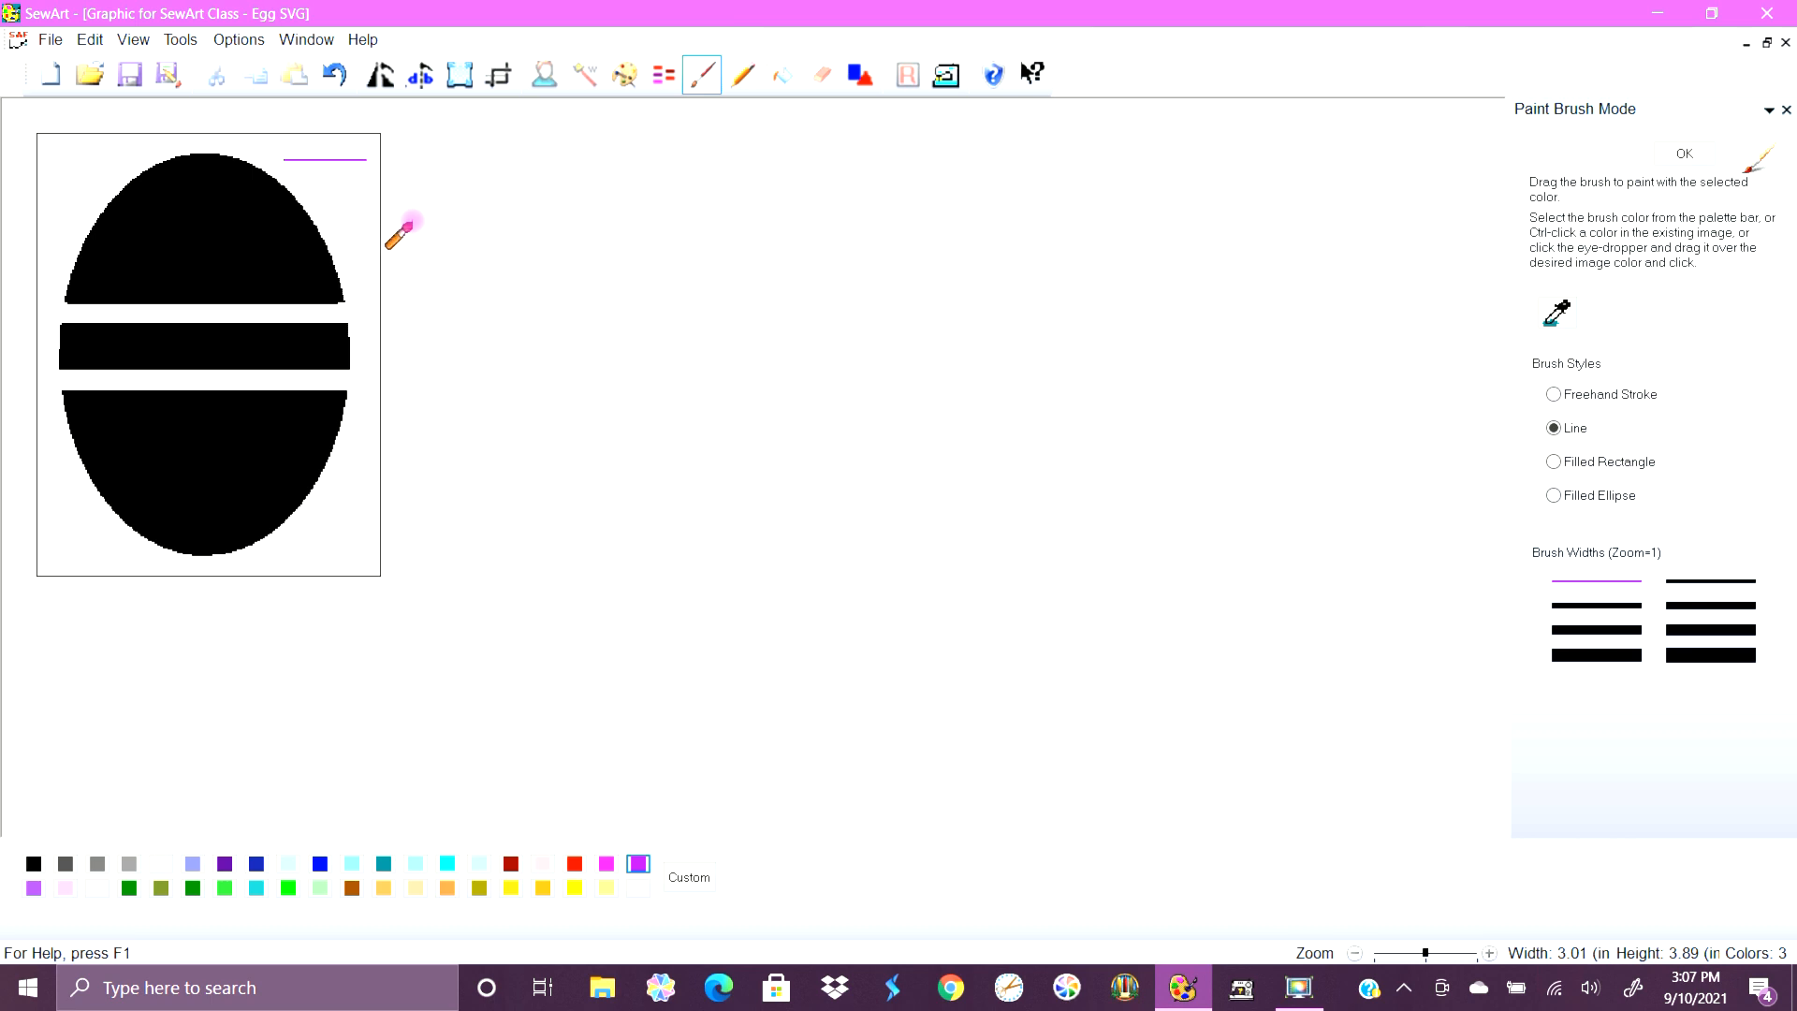
left_click(339, 82)
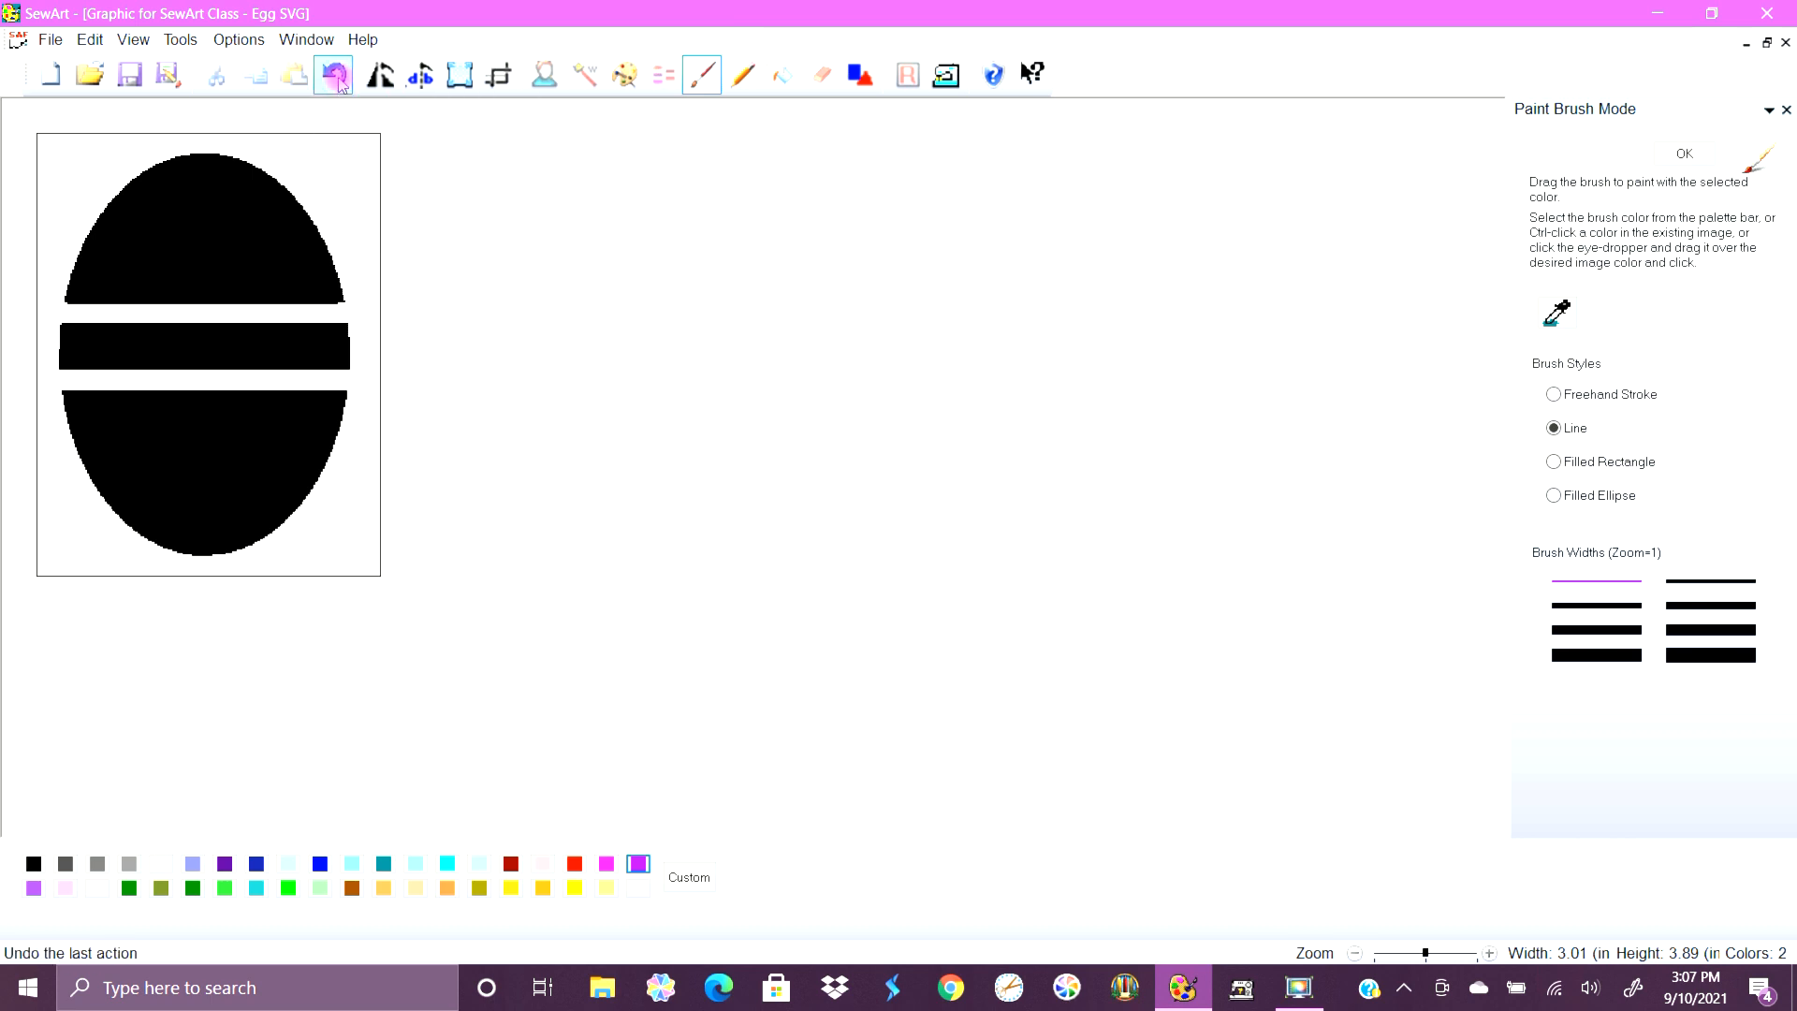
Paint a purple filled rectangle in the canvas's upper right corner, beside the egg.
left_click(1584, 465)
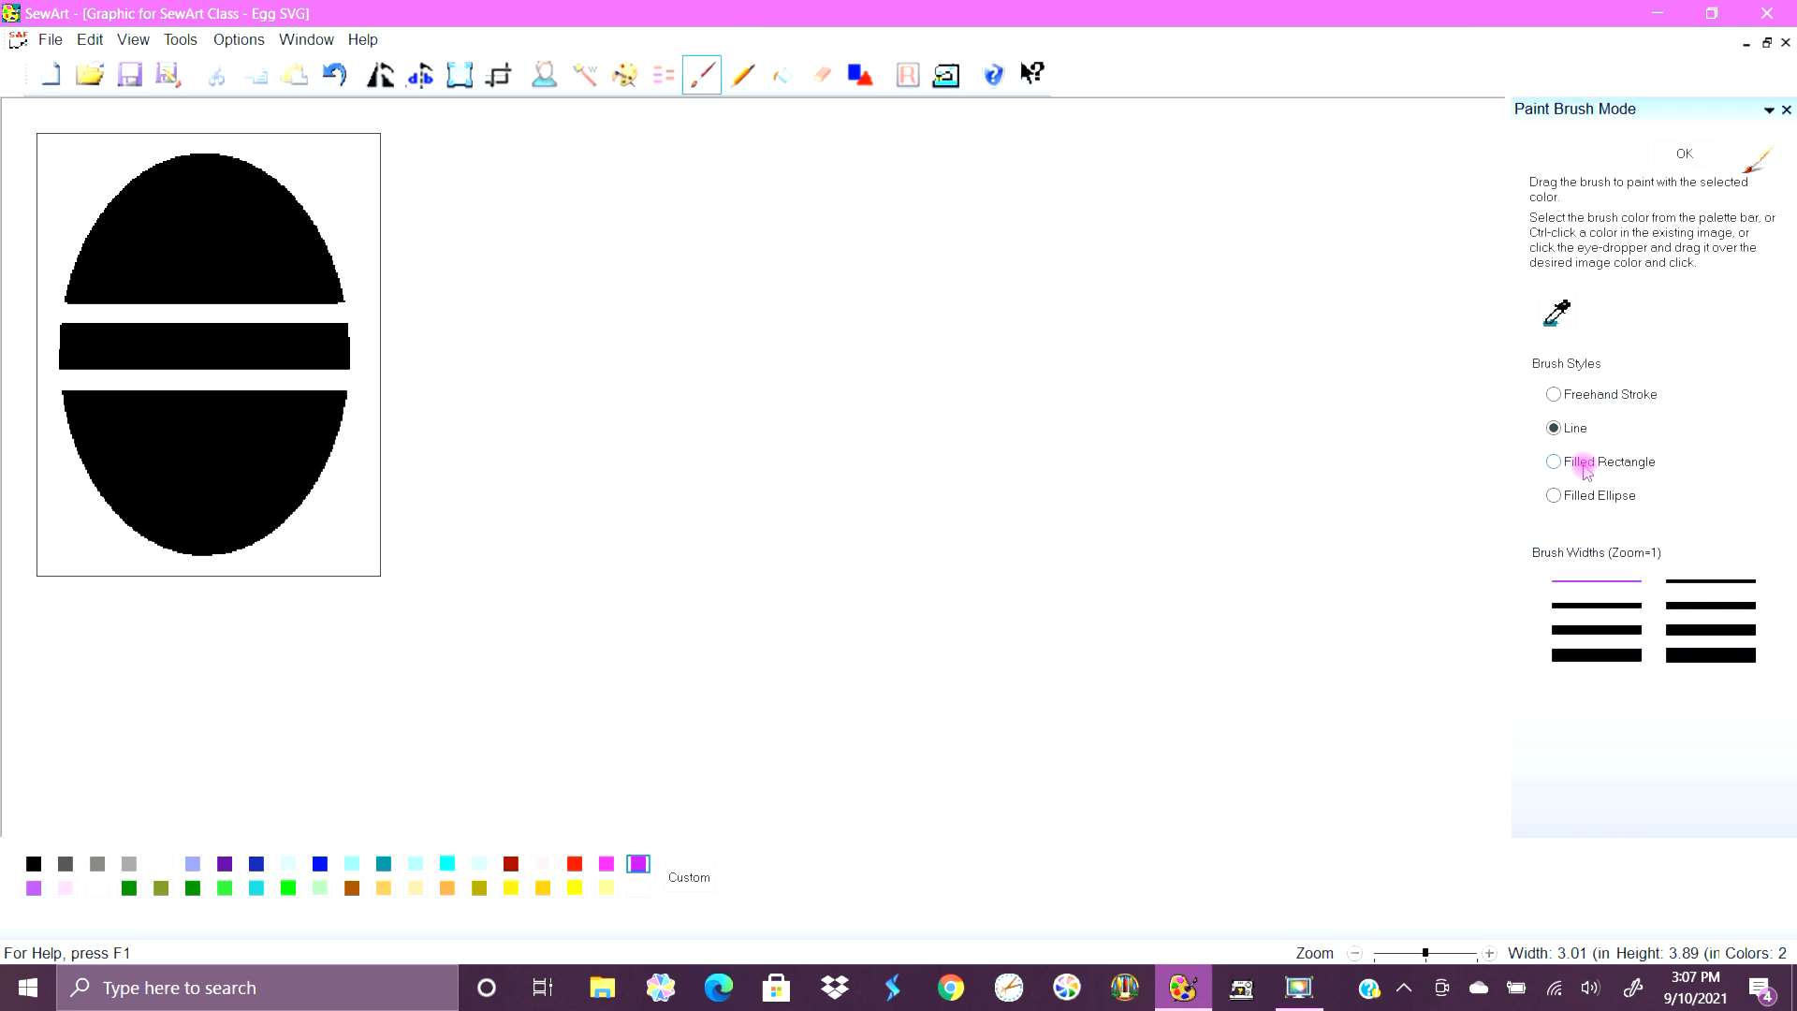
left_click_drag(300, 145, 377, 205)
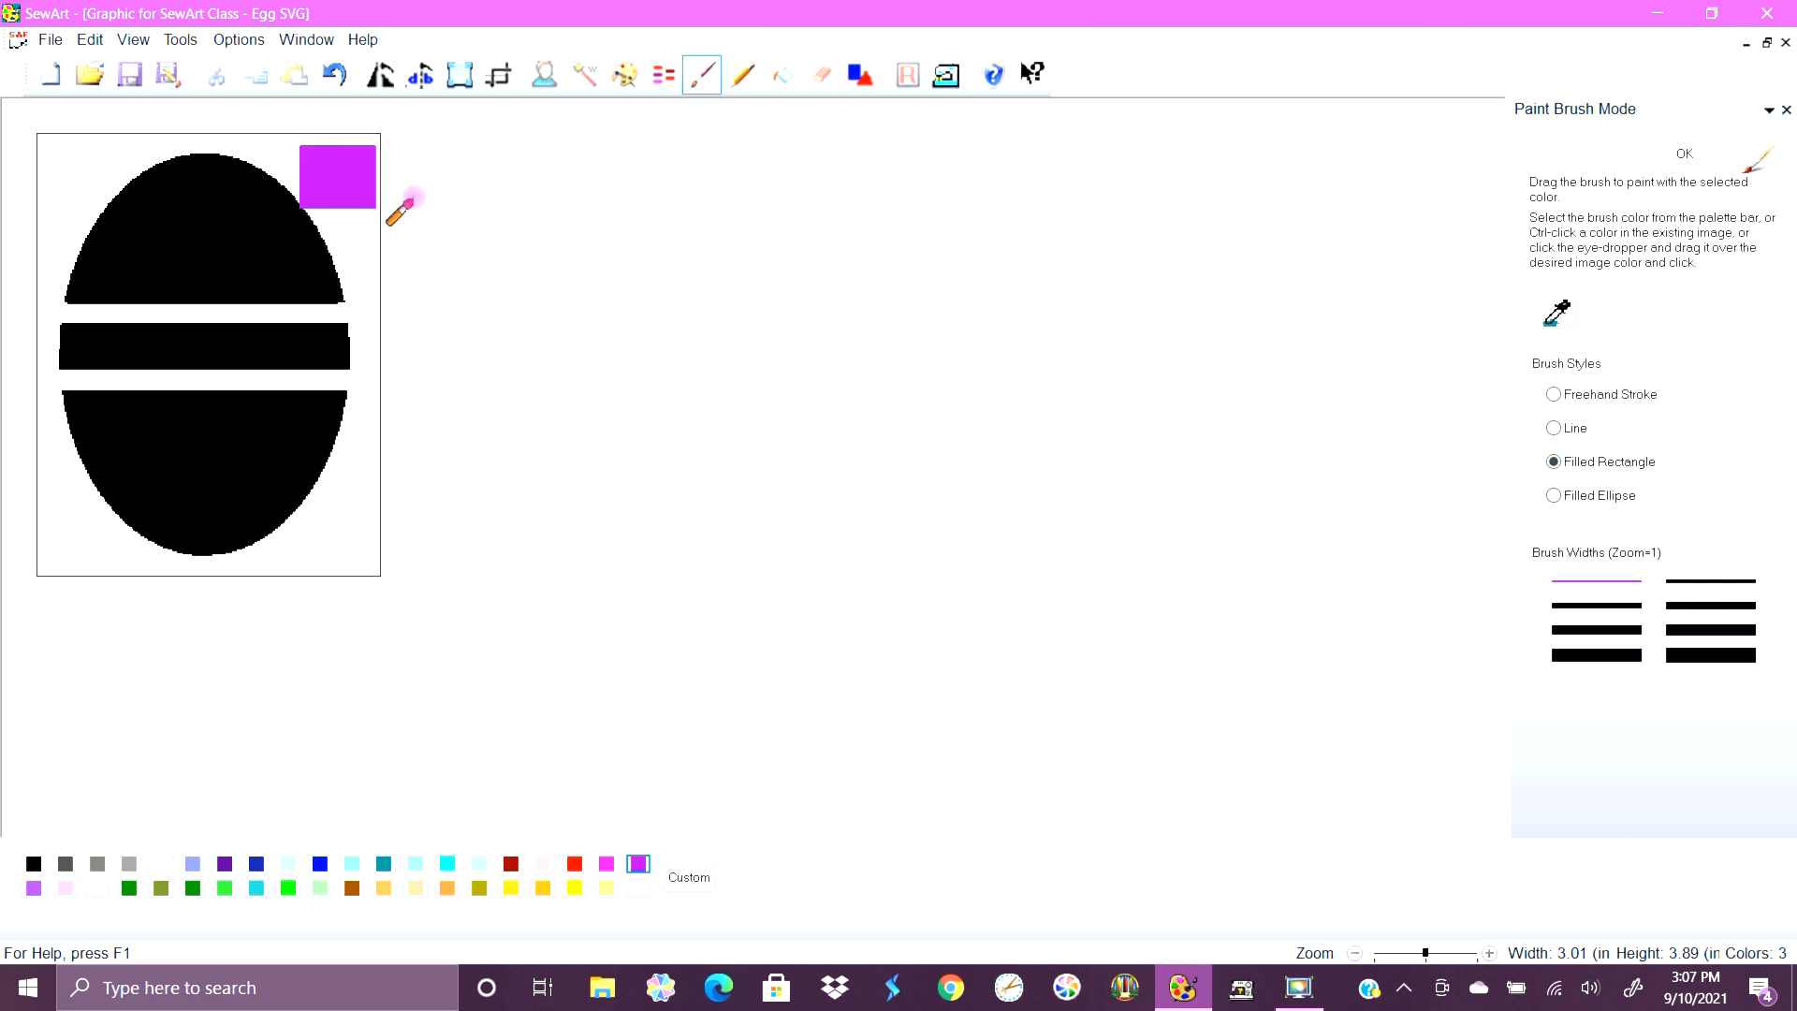
Undo the purple rectangle, try a purple filled ellipse in the canvas's upper right corner, and undo it too.
left_click(334, 74)
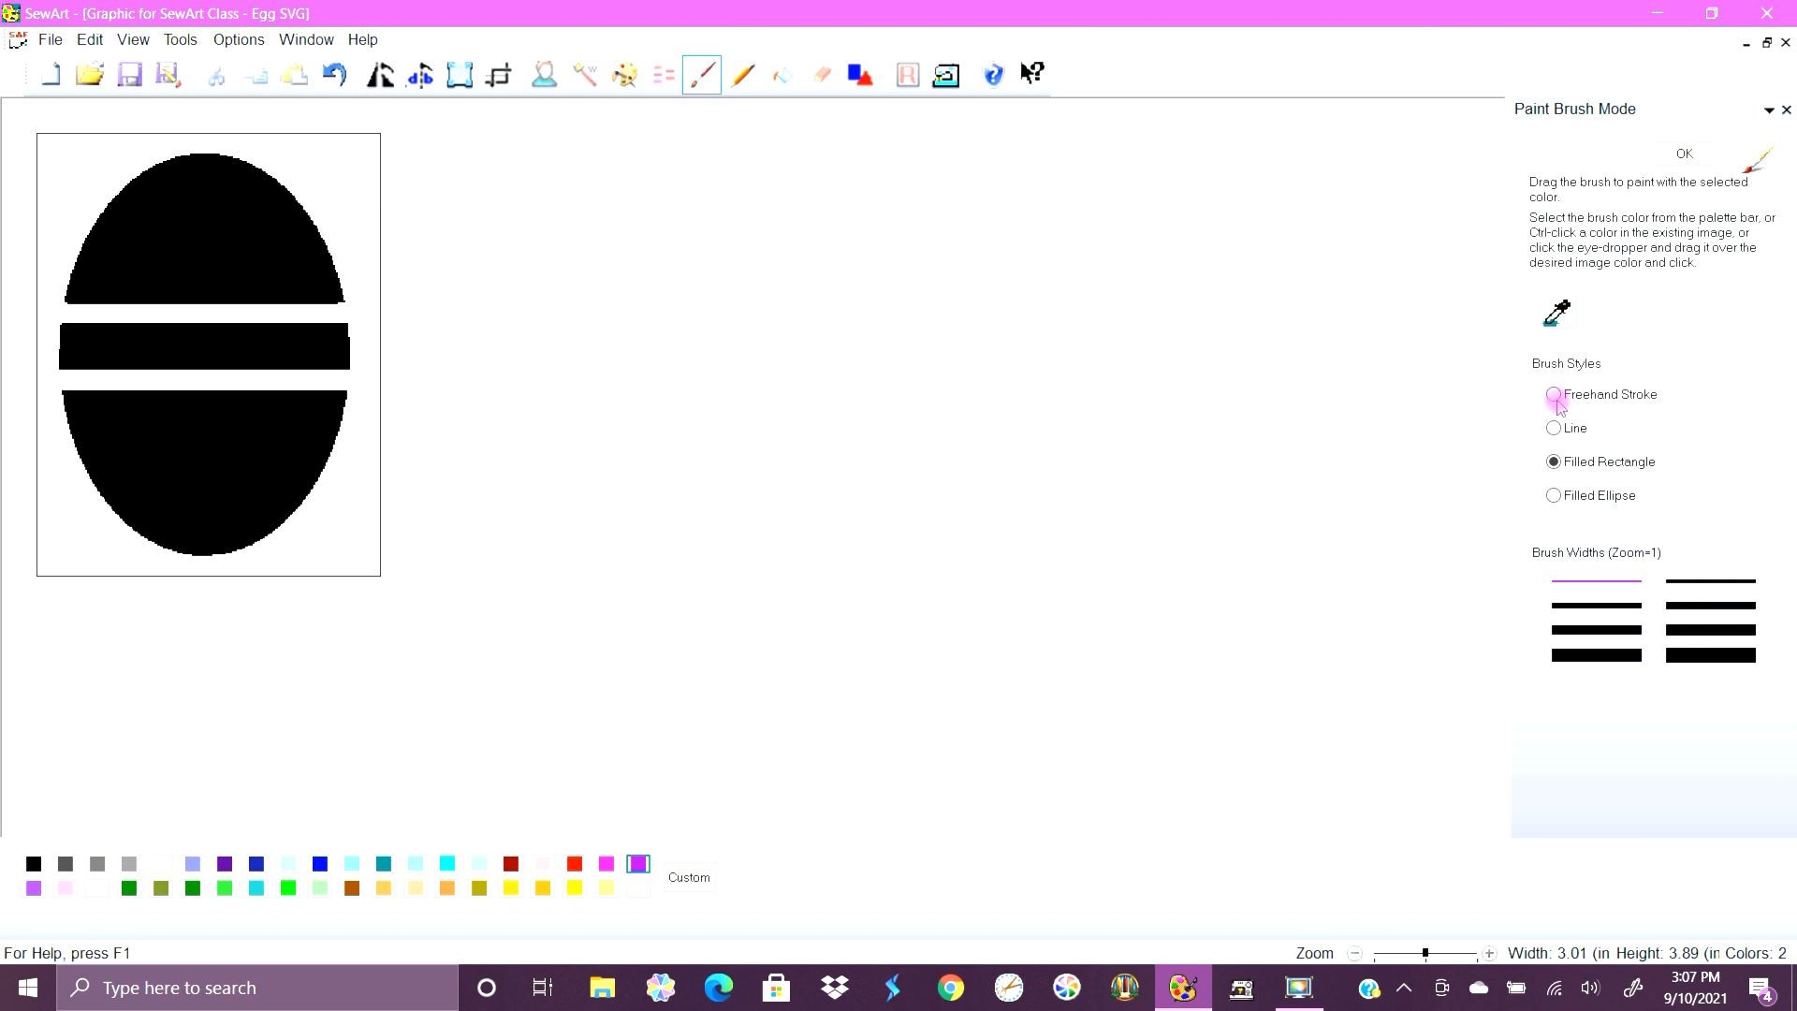
left_click(1554, 495)
left_click_drag(306, 149, 377, 220)
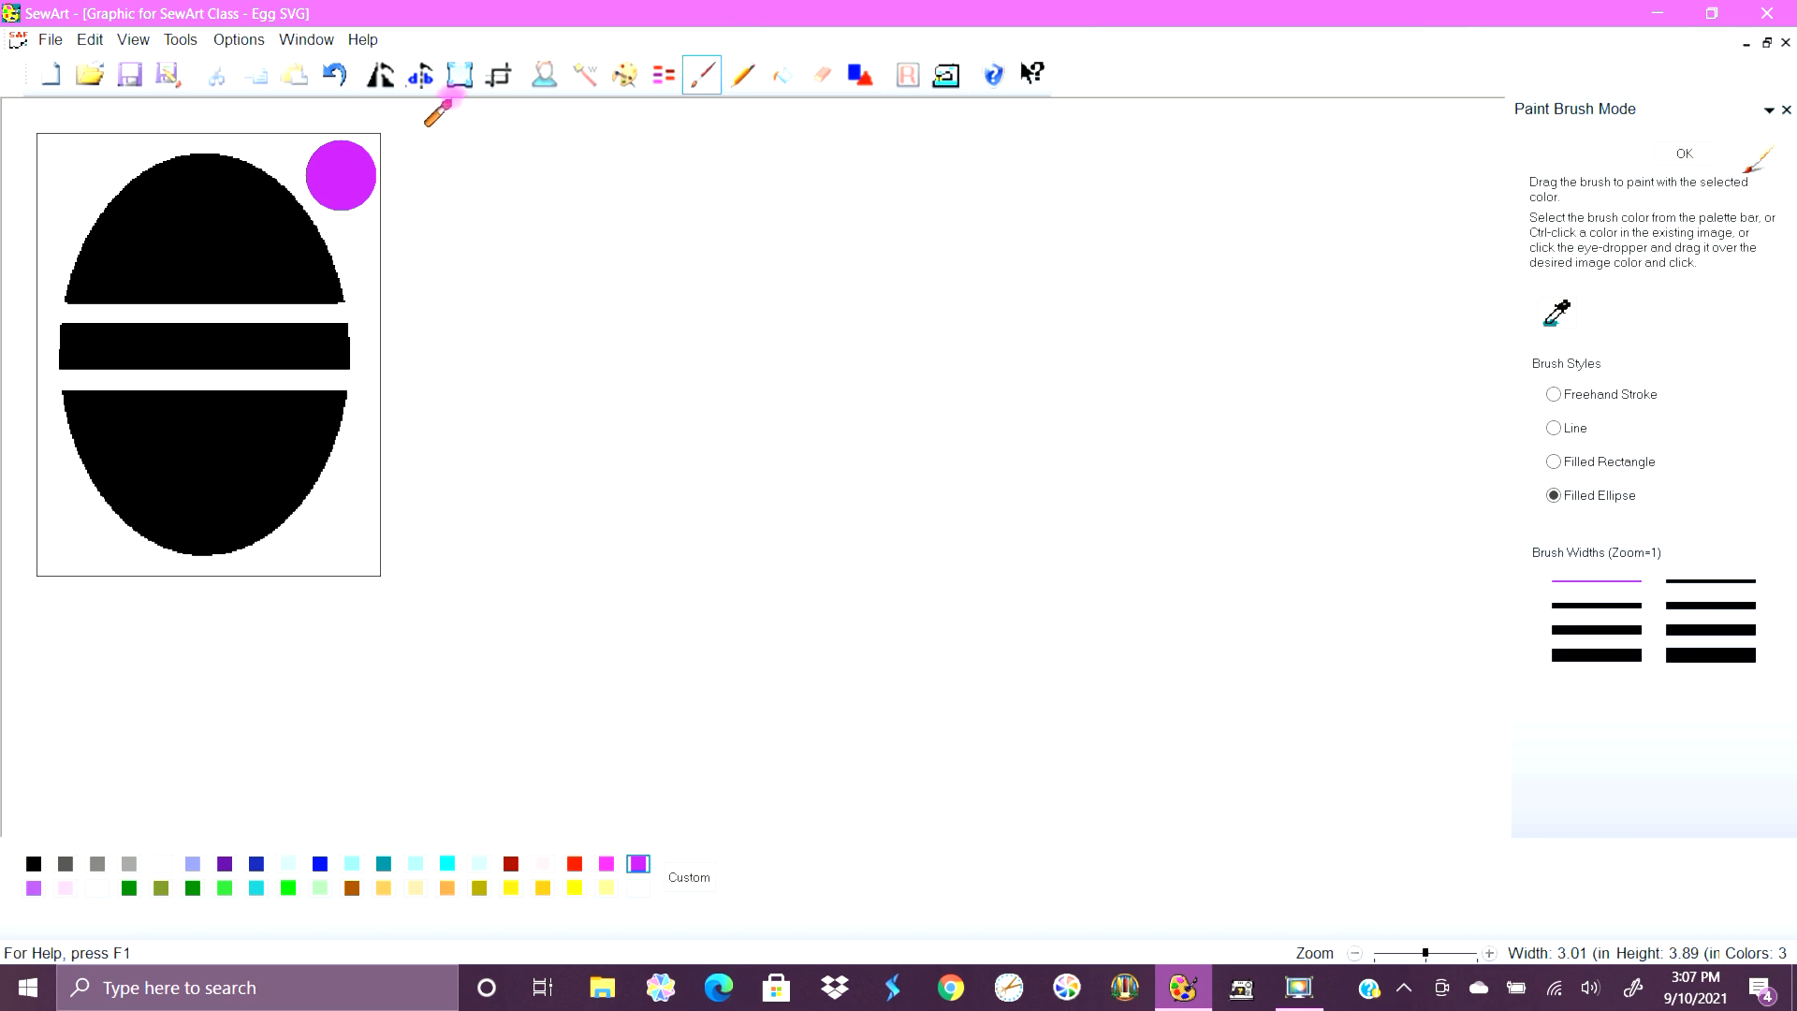
left_click(337, 82)
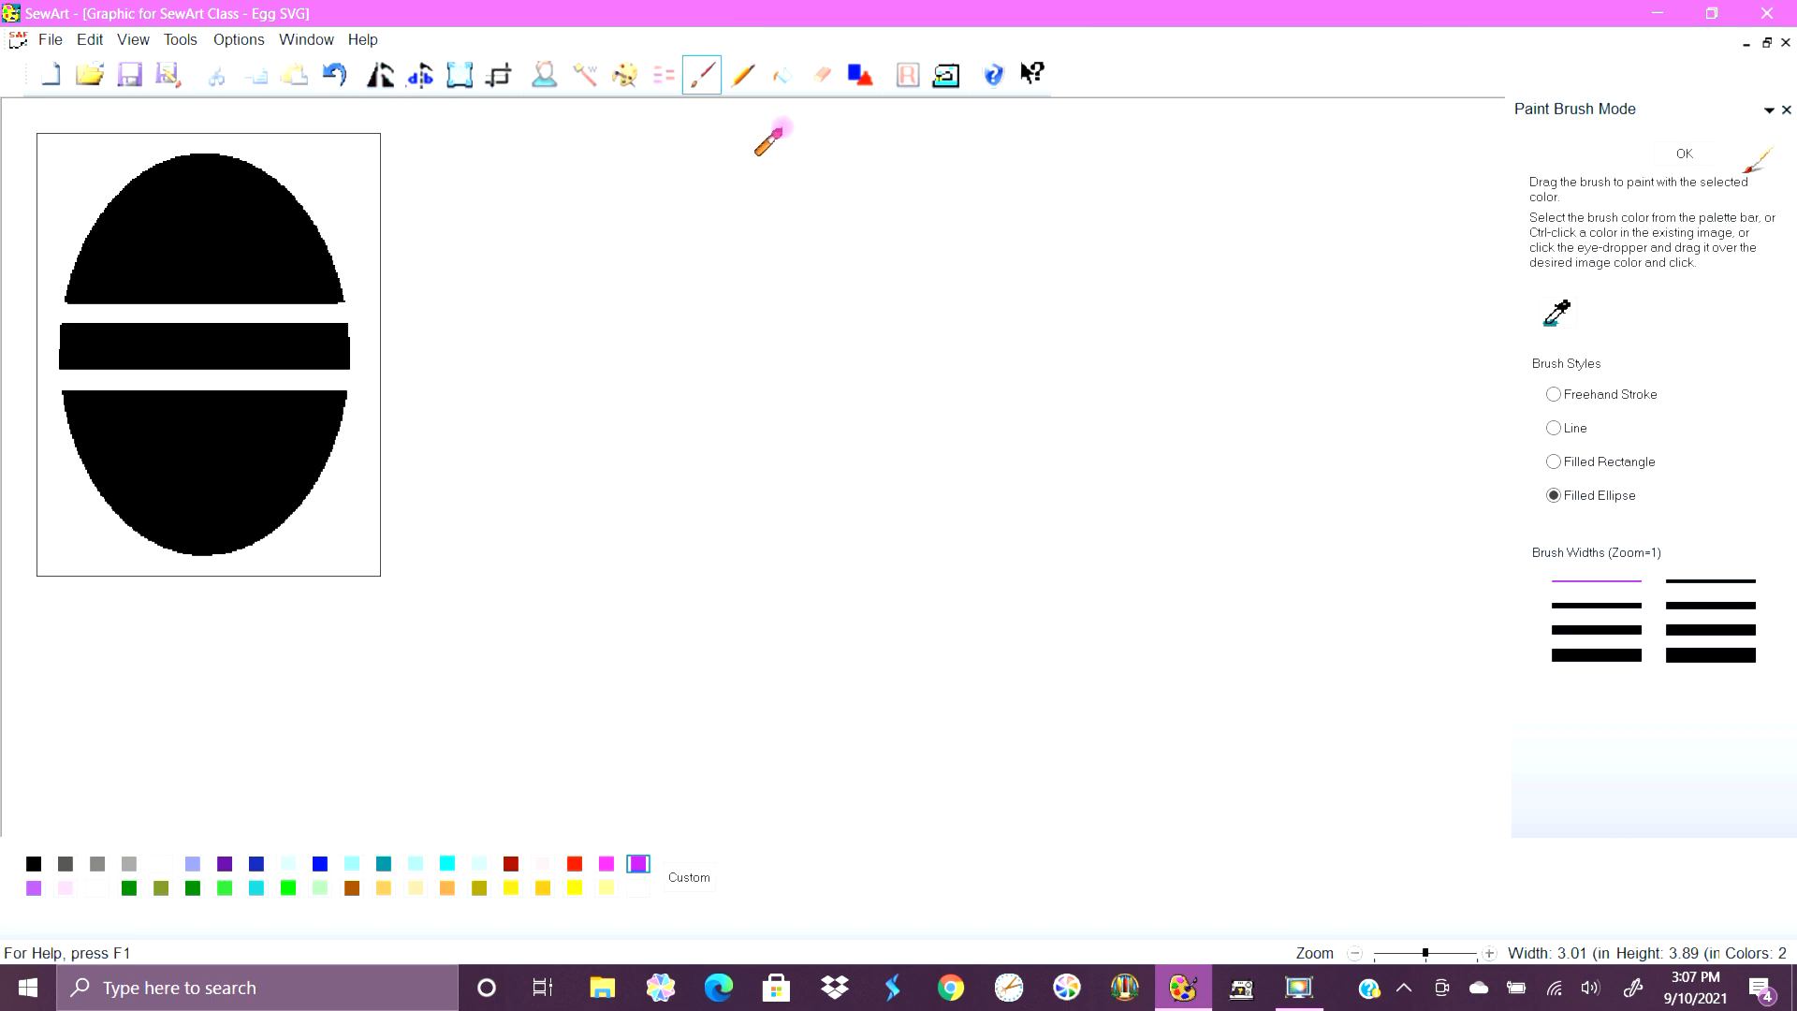
Start the Pencil with a thick line width and draw a purple freehand squiggle beside the egg's upper right edge.
left_click(745, 79)
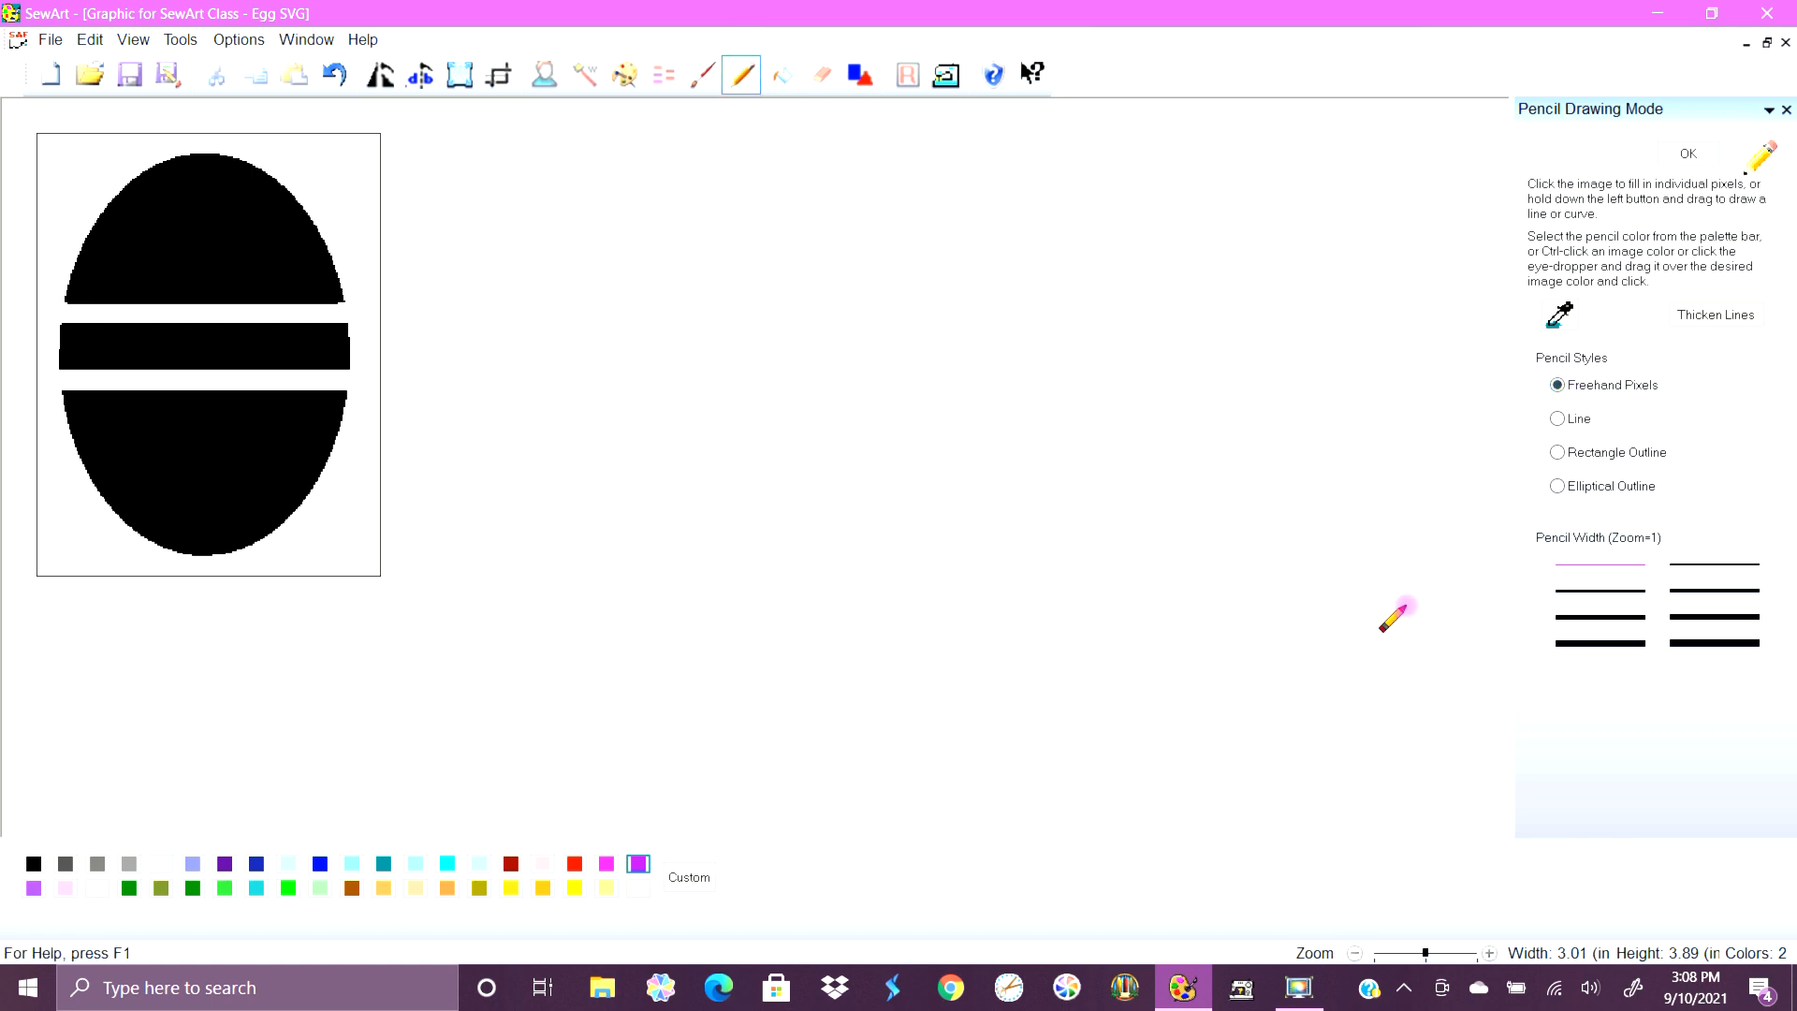
left_click(1601, 643)
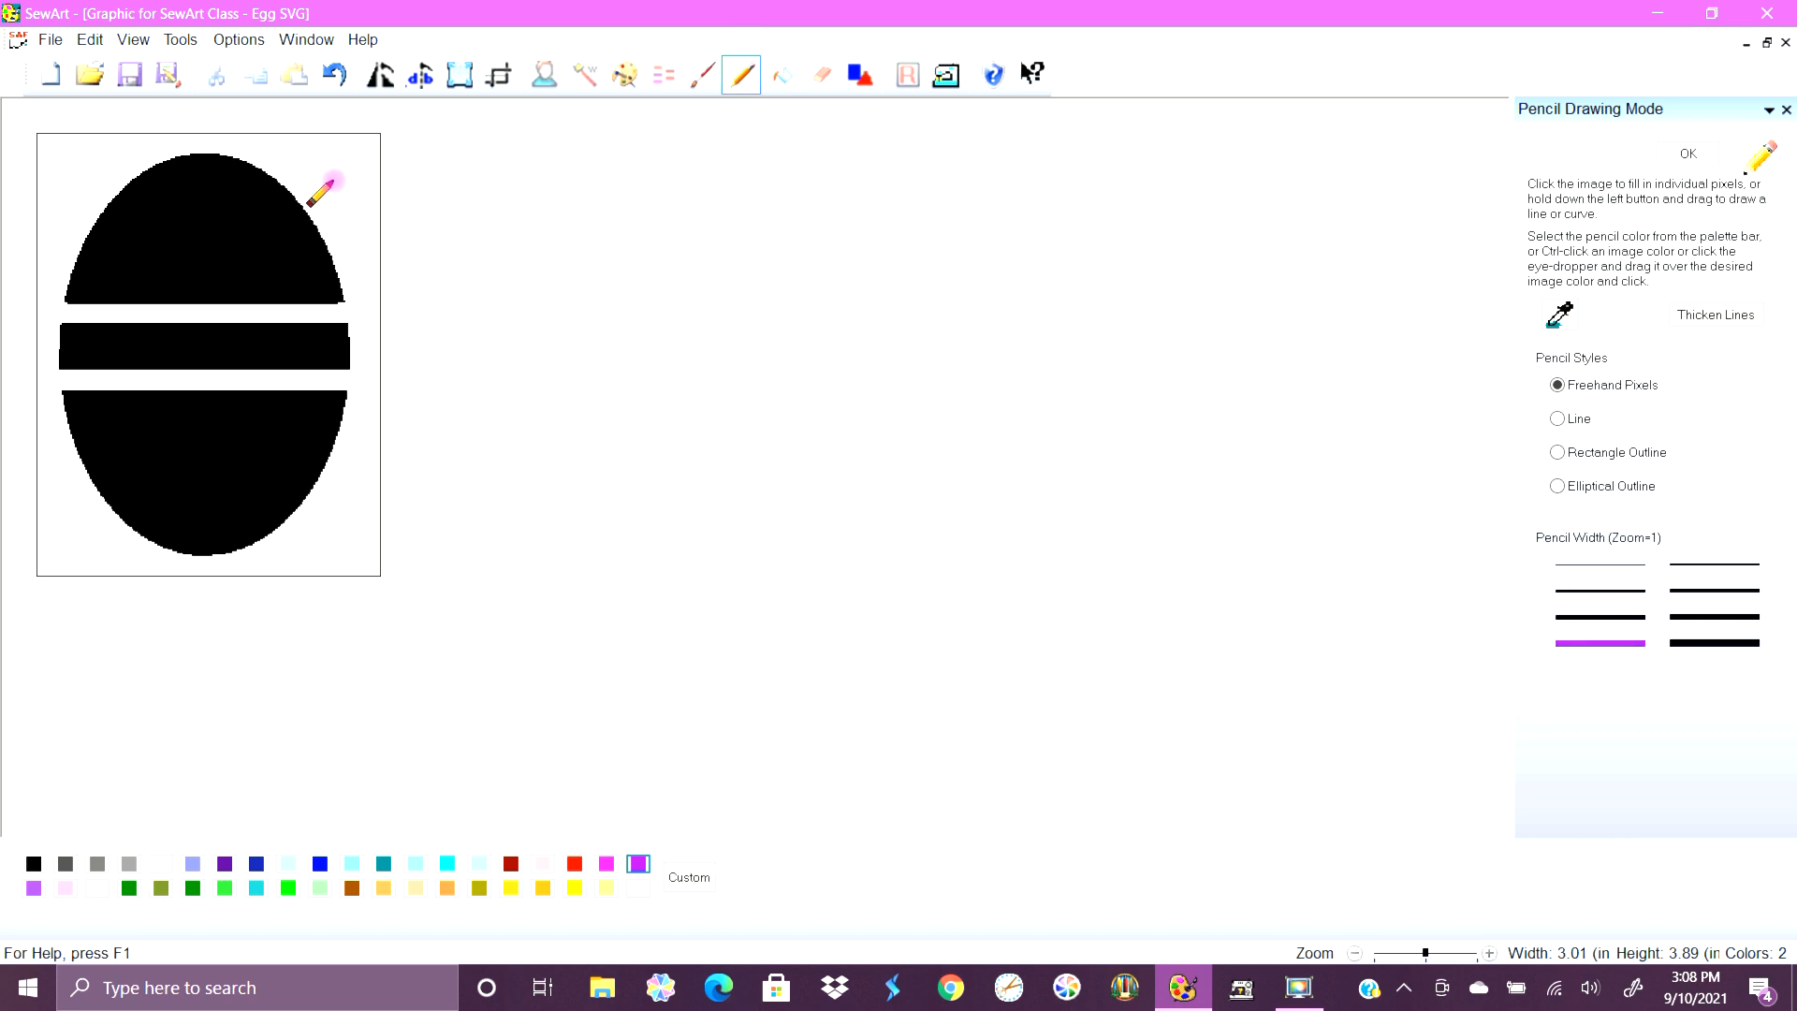
scroll(485, 602, "up", 4)
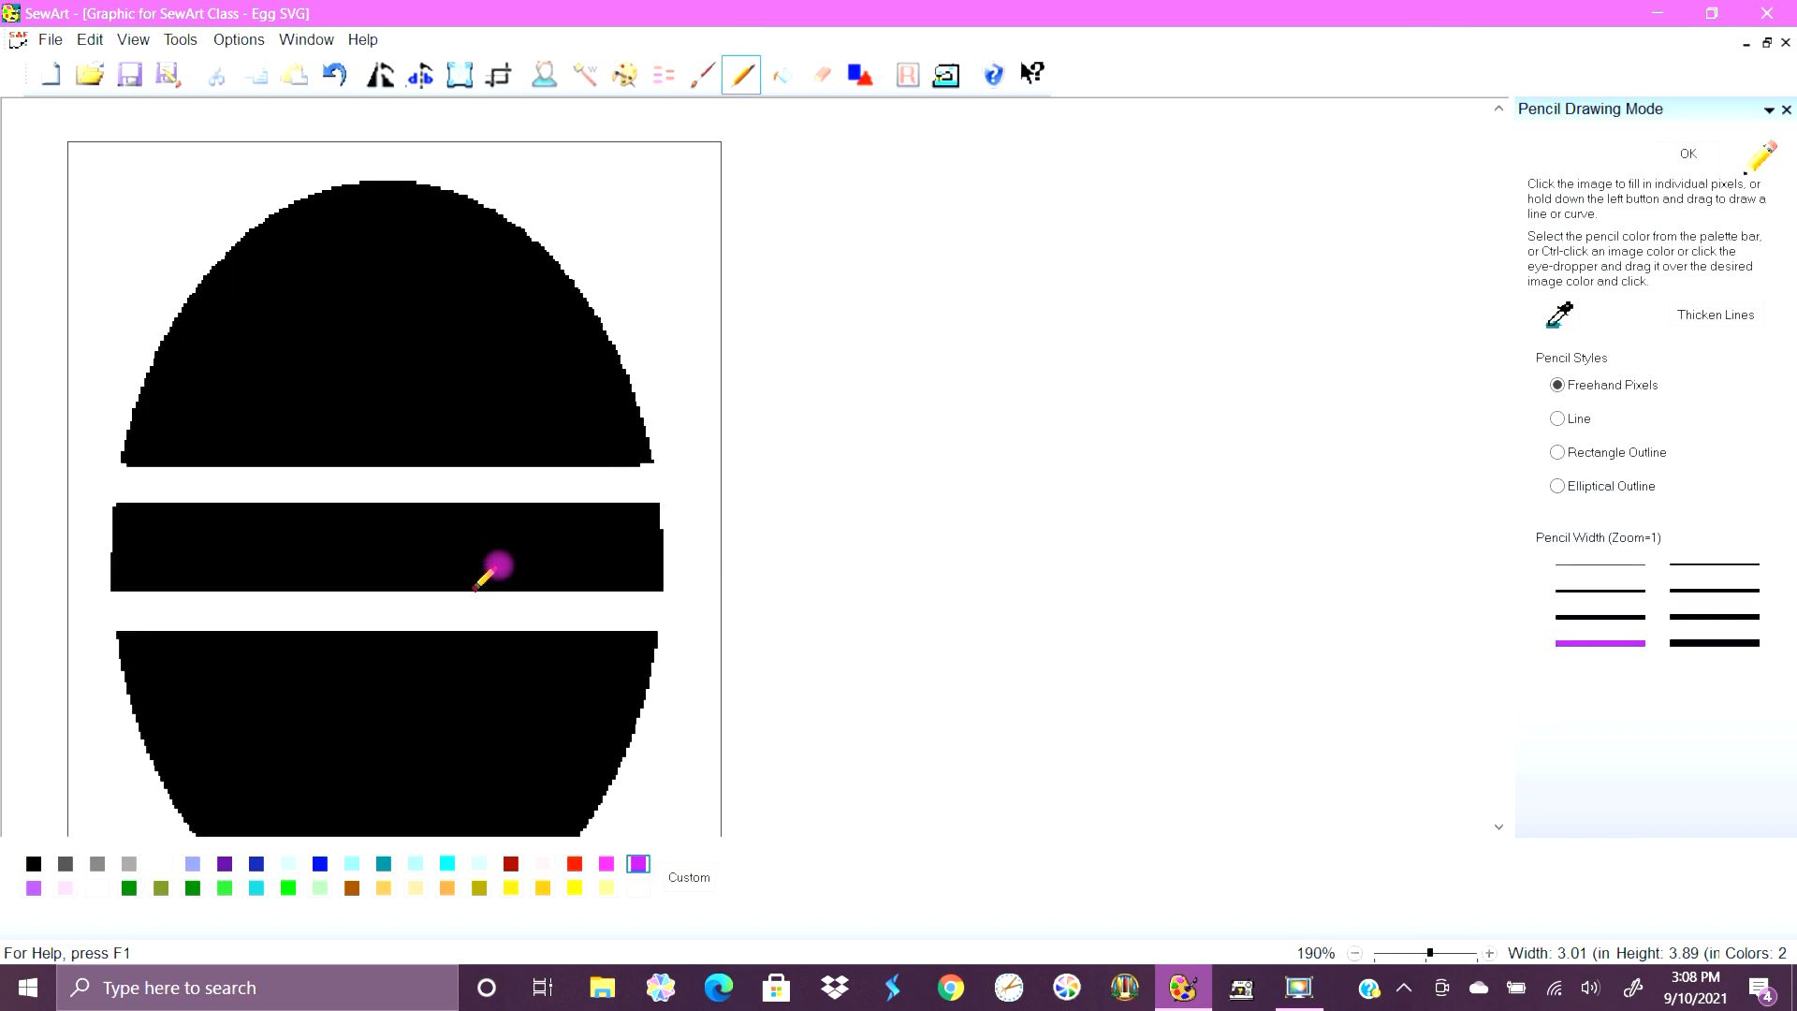
mouse_move(674, 190)
left_mouse_down()
mouse_move(554, 202)
mouse_move(536, 182)
mouse_move(580, 175)
mouse_move(661, 281)
mouse_move(678, 251)
mouse_move(653, 232)
mouse_move(567, 233)
left_mouse_up()
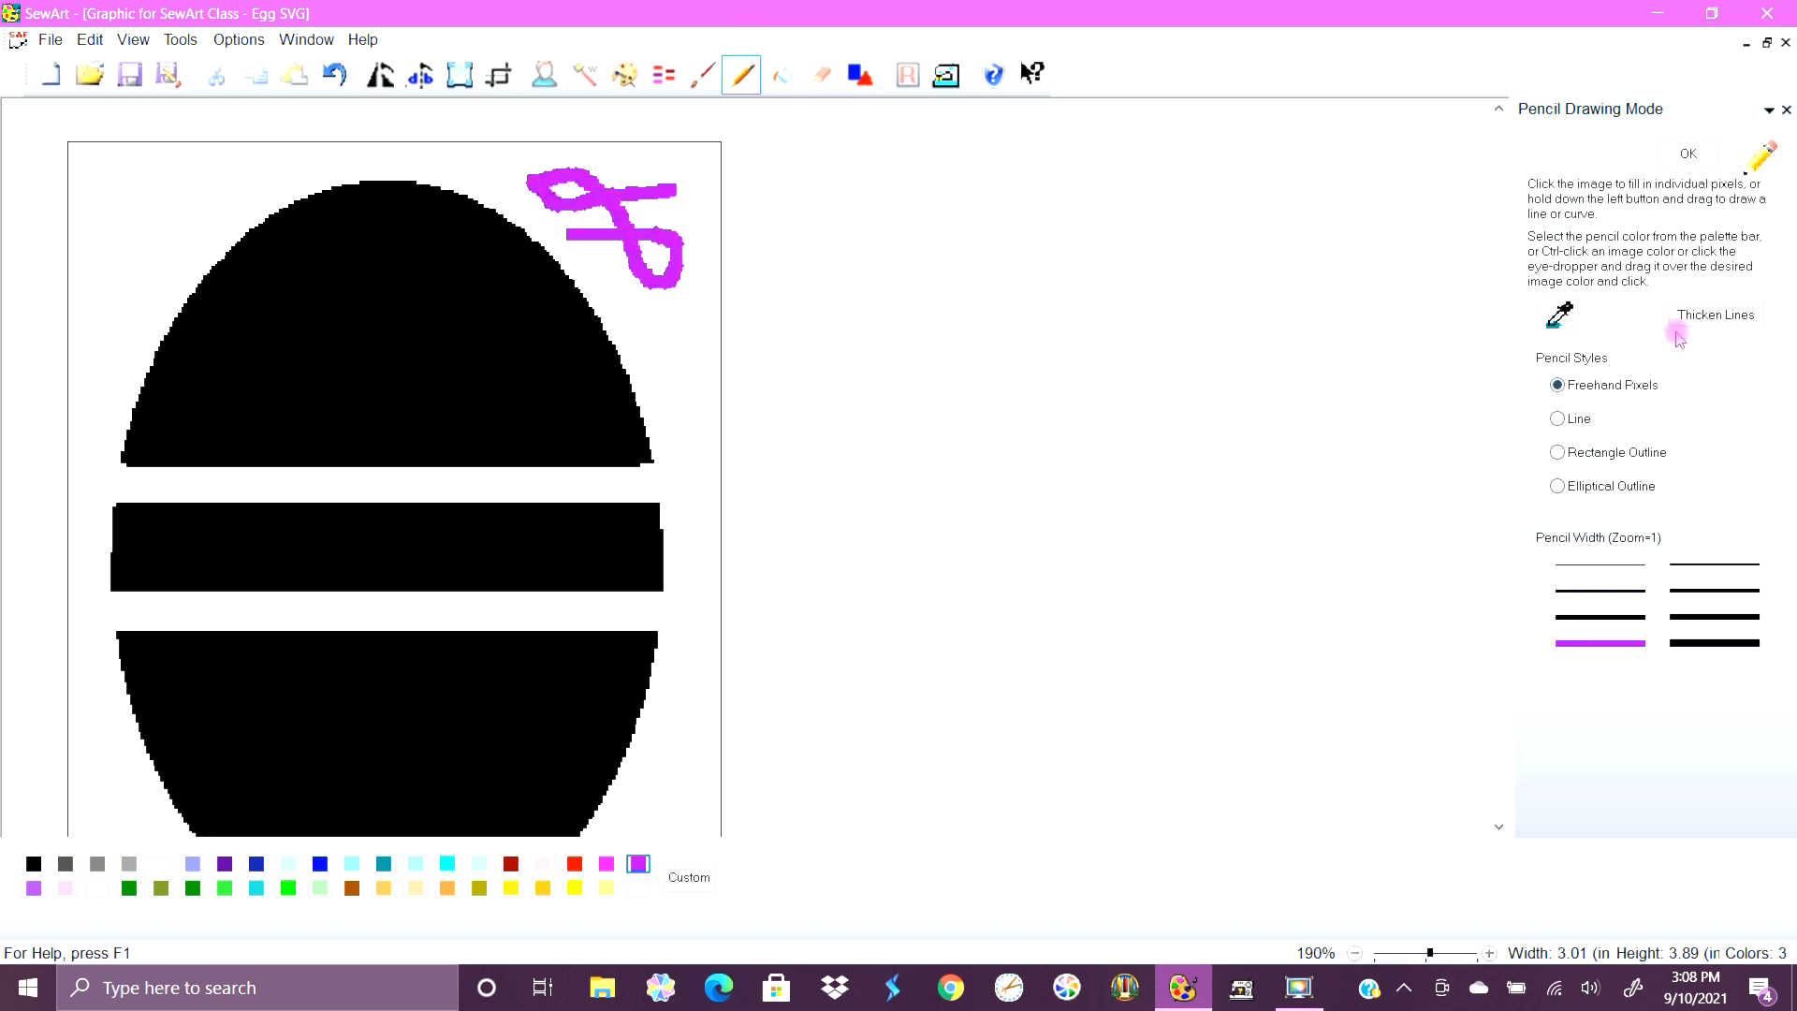
Try Thicken Lines on the image, and undo both the thickening and the freehand squiggle.
left_click(1719, 317)
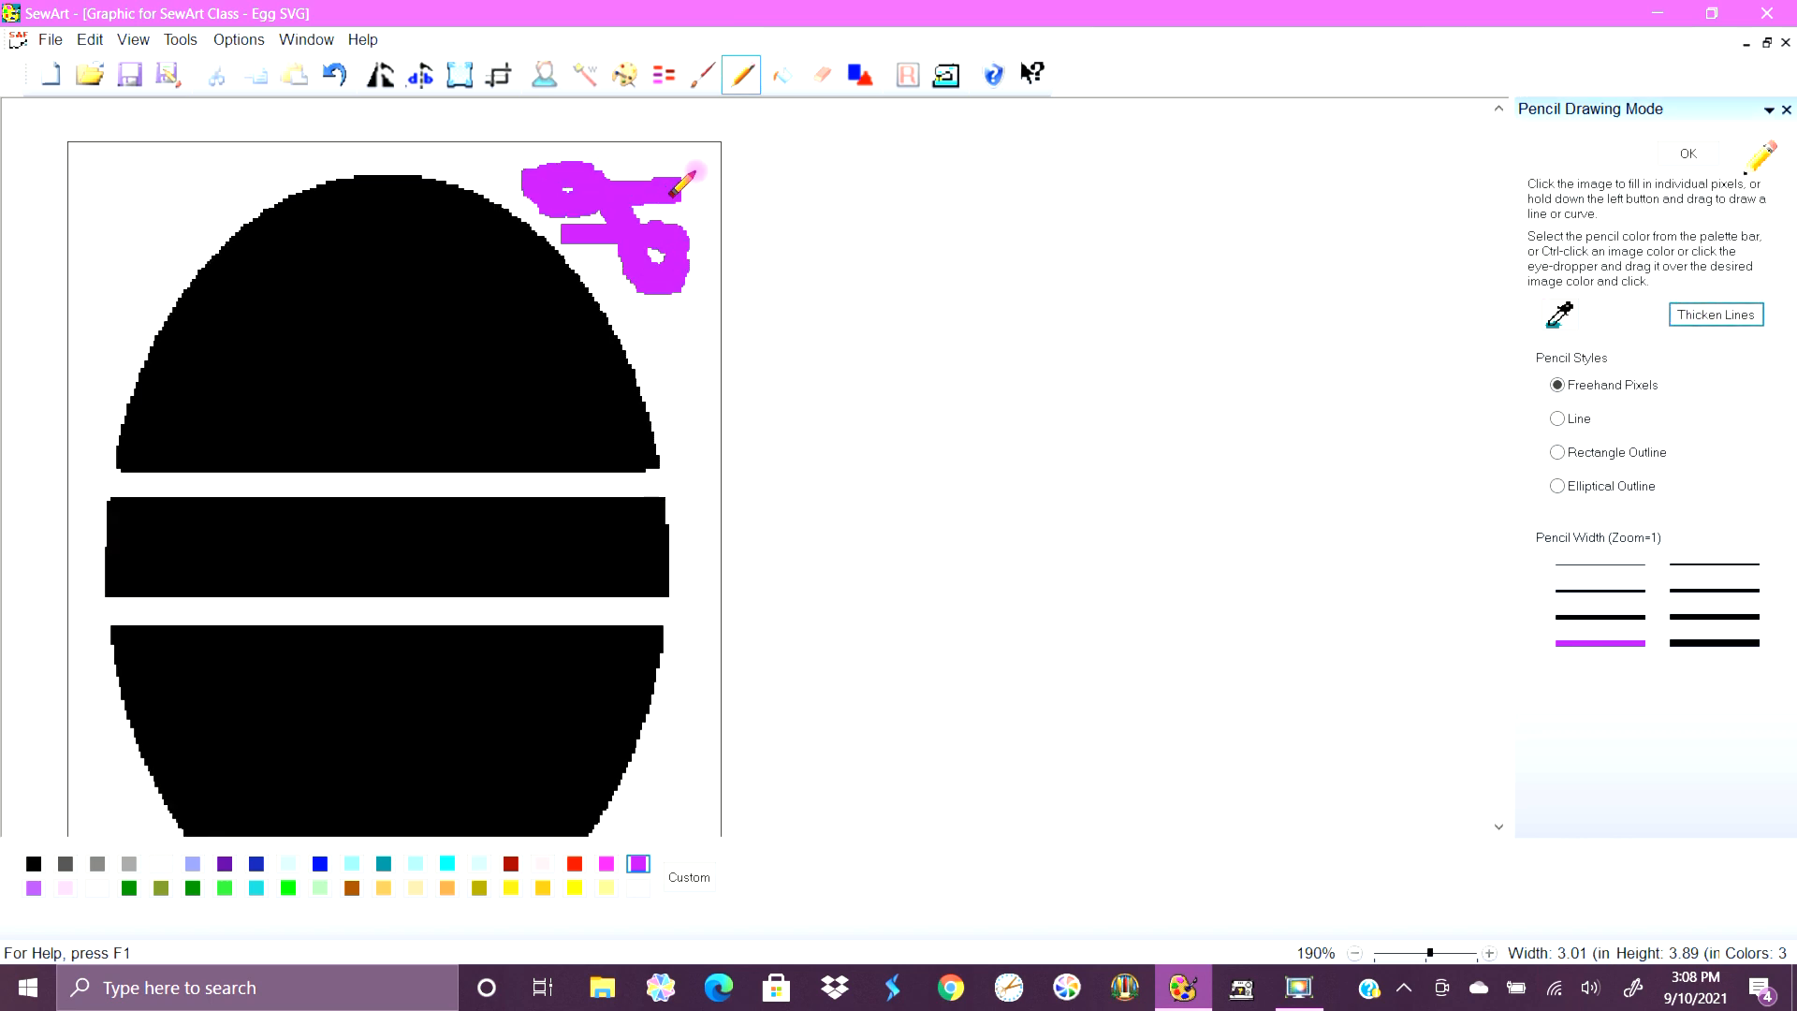
left_click(334, 77)
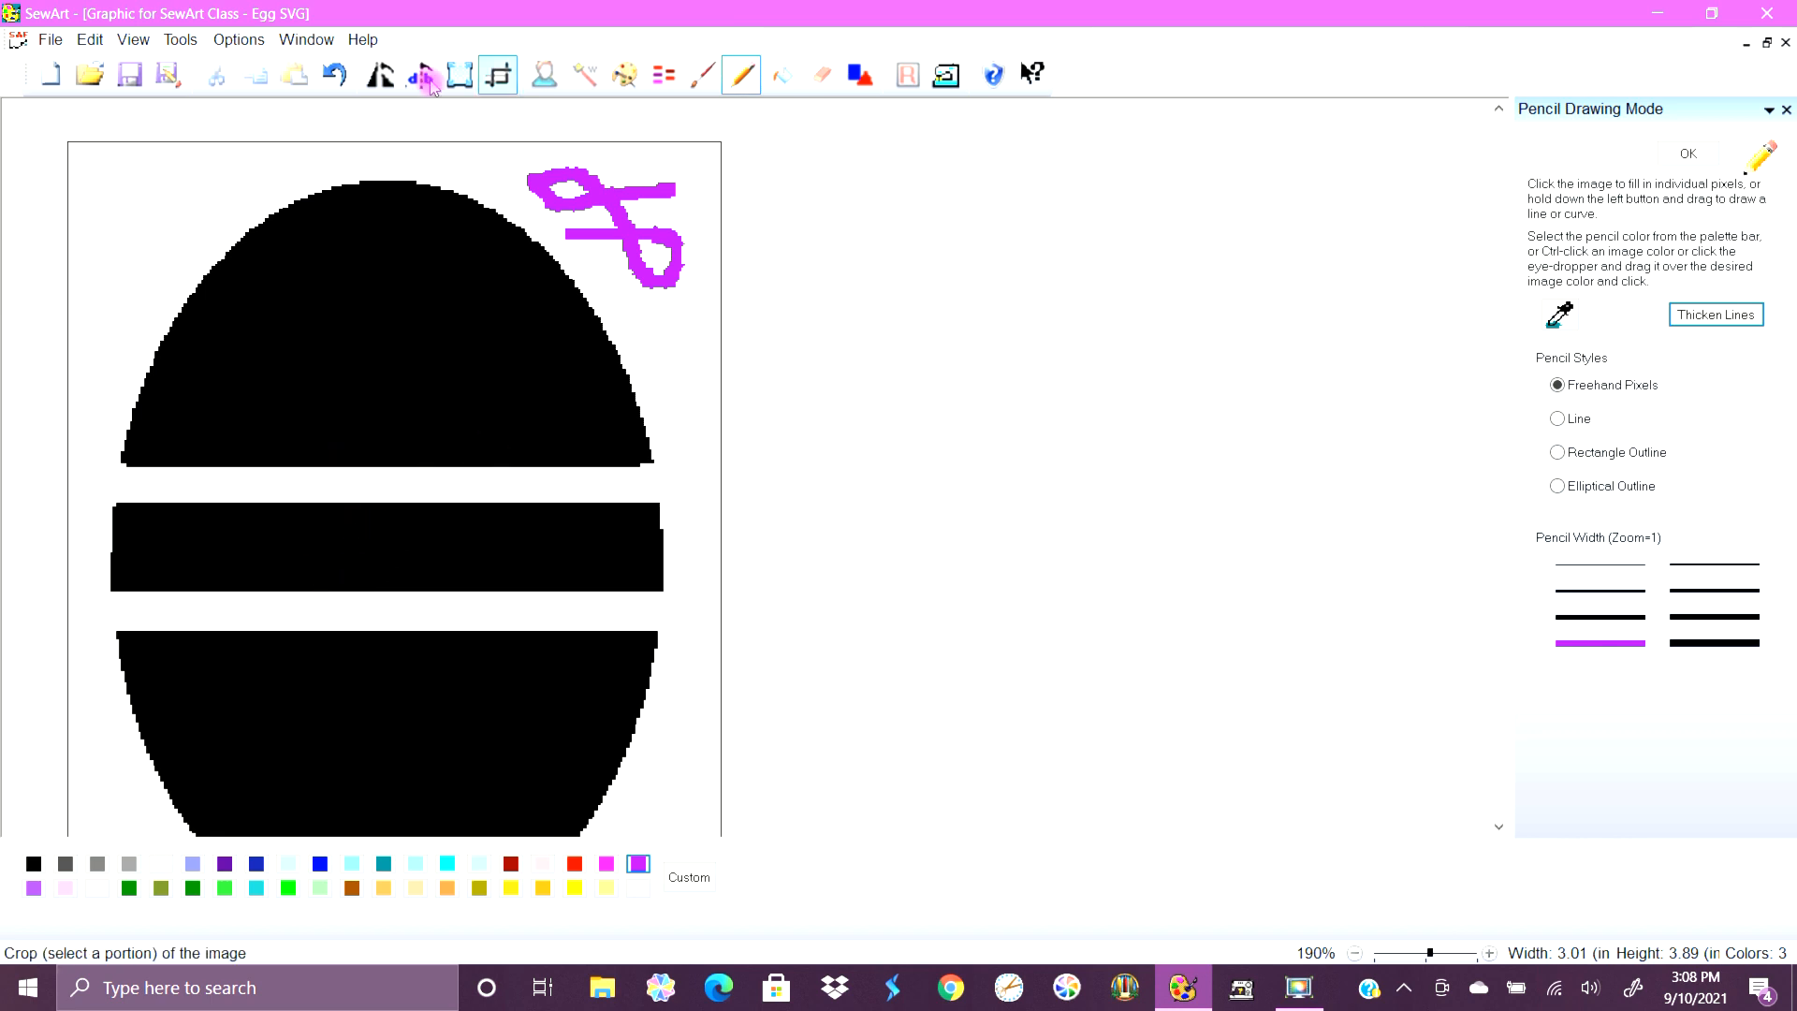
left_click(334, 75)
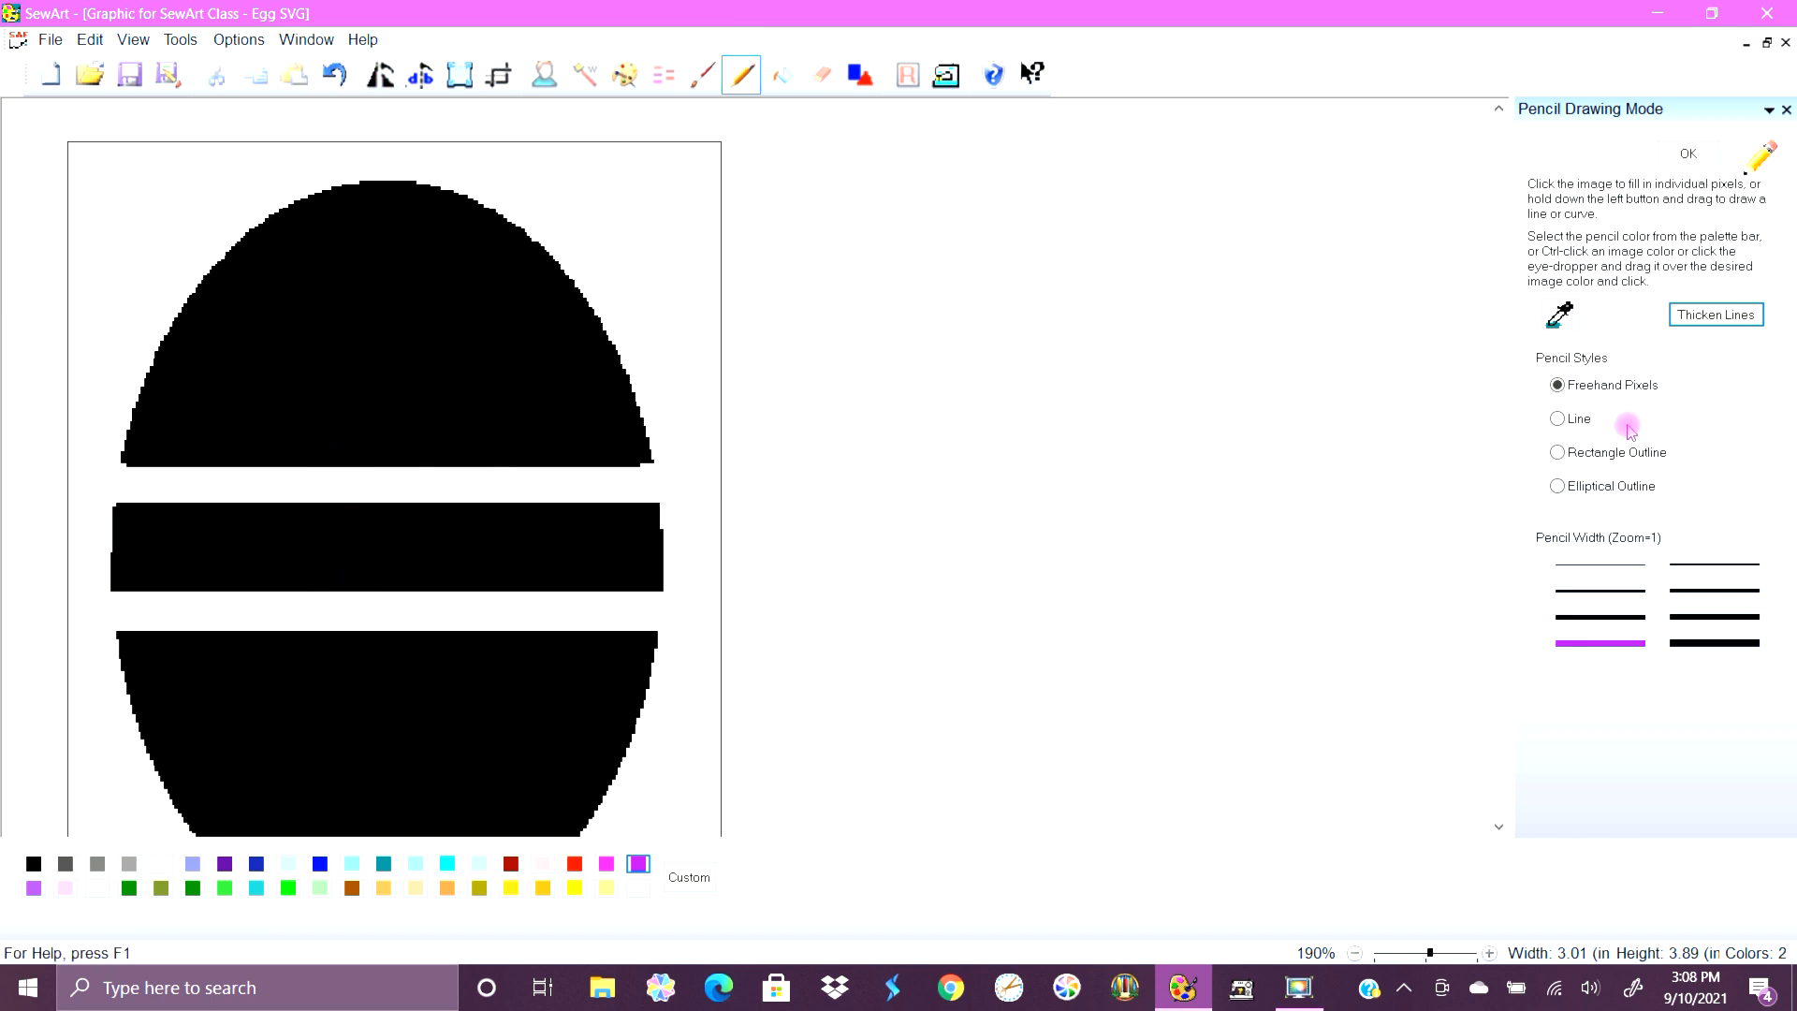
Try a purple rectangle outline with the Pencil in the canvas's upper right corner and undo it.
left_click(1627, 452)
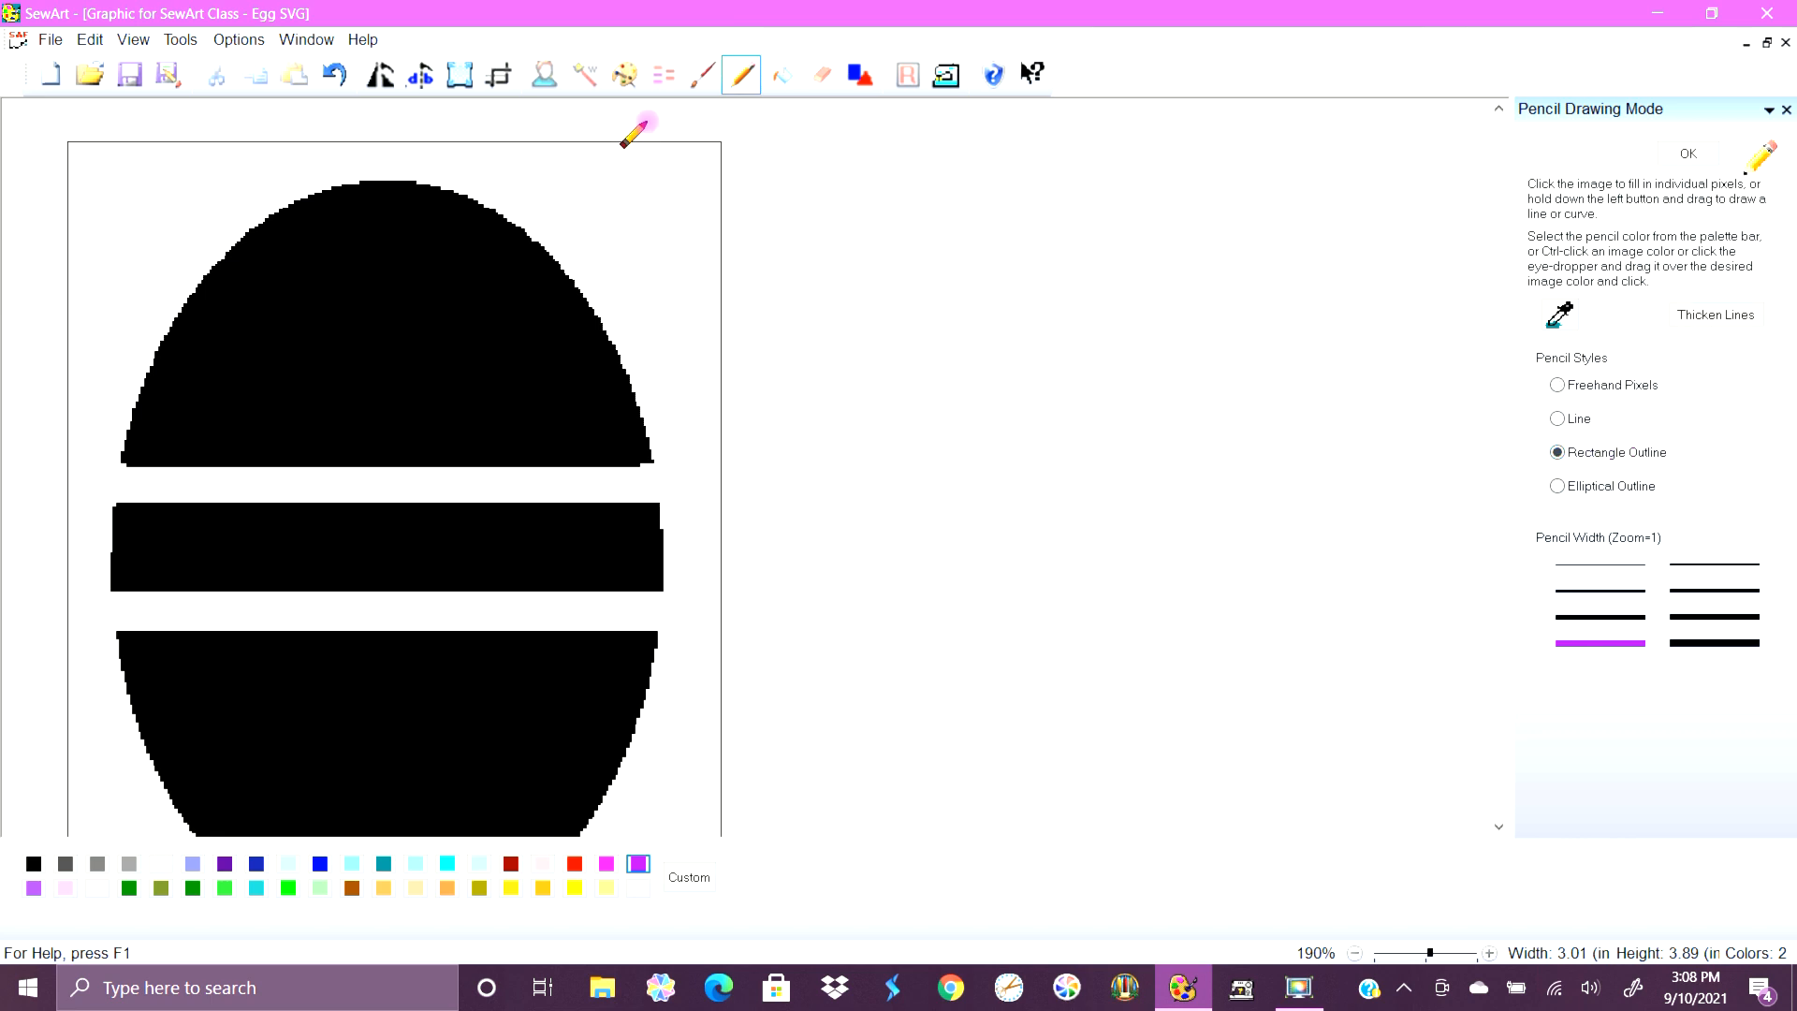
mouse_move(595, 180)
left_mouse_down()
mouse_move(654, 218)
mouse_move(714, 310)
left_mouse_up()
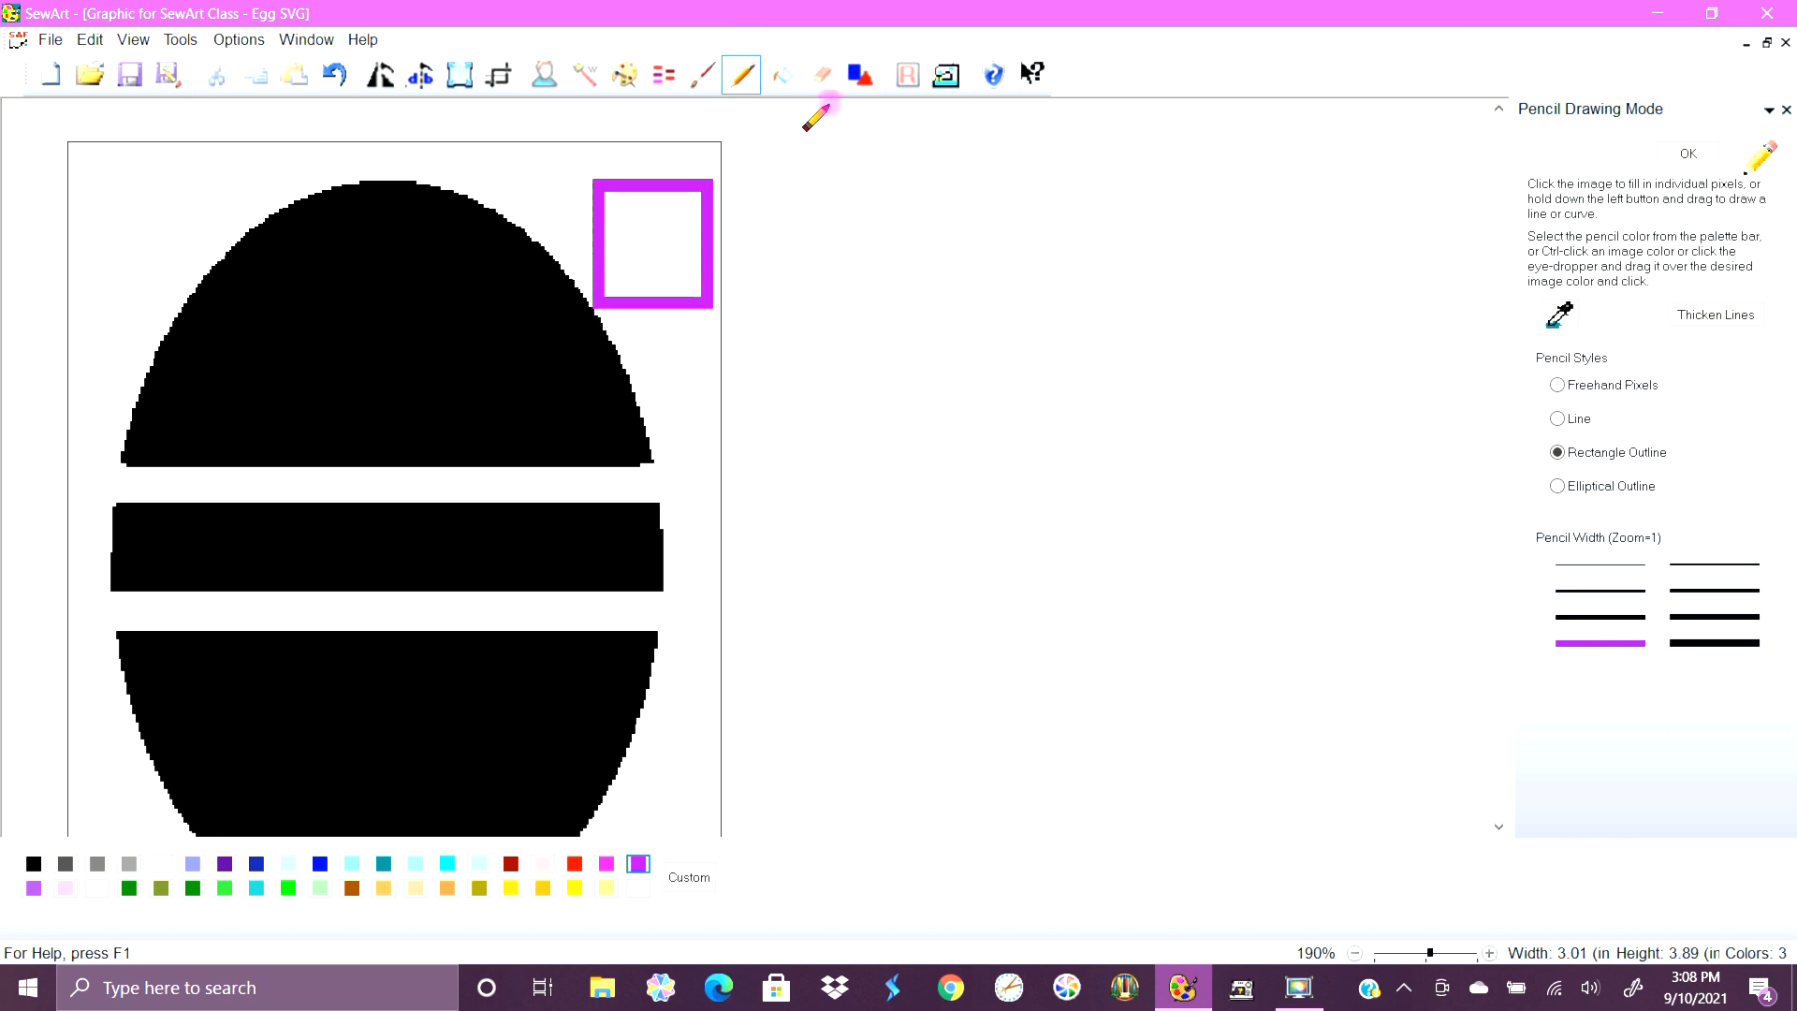
left_click(334, 75)
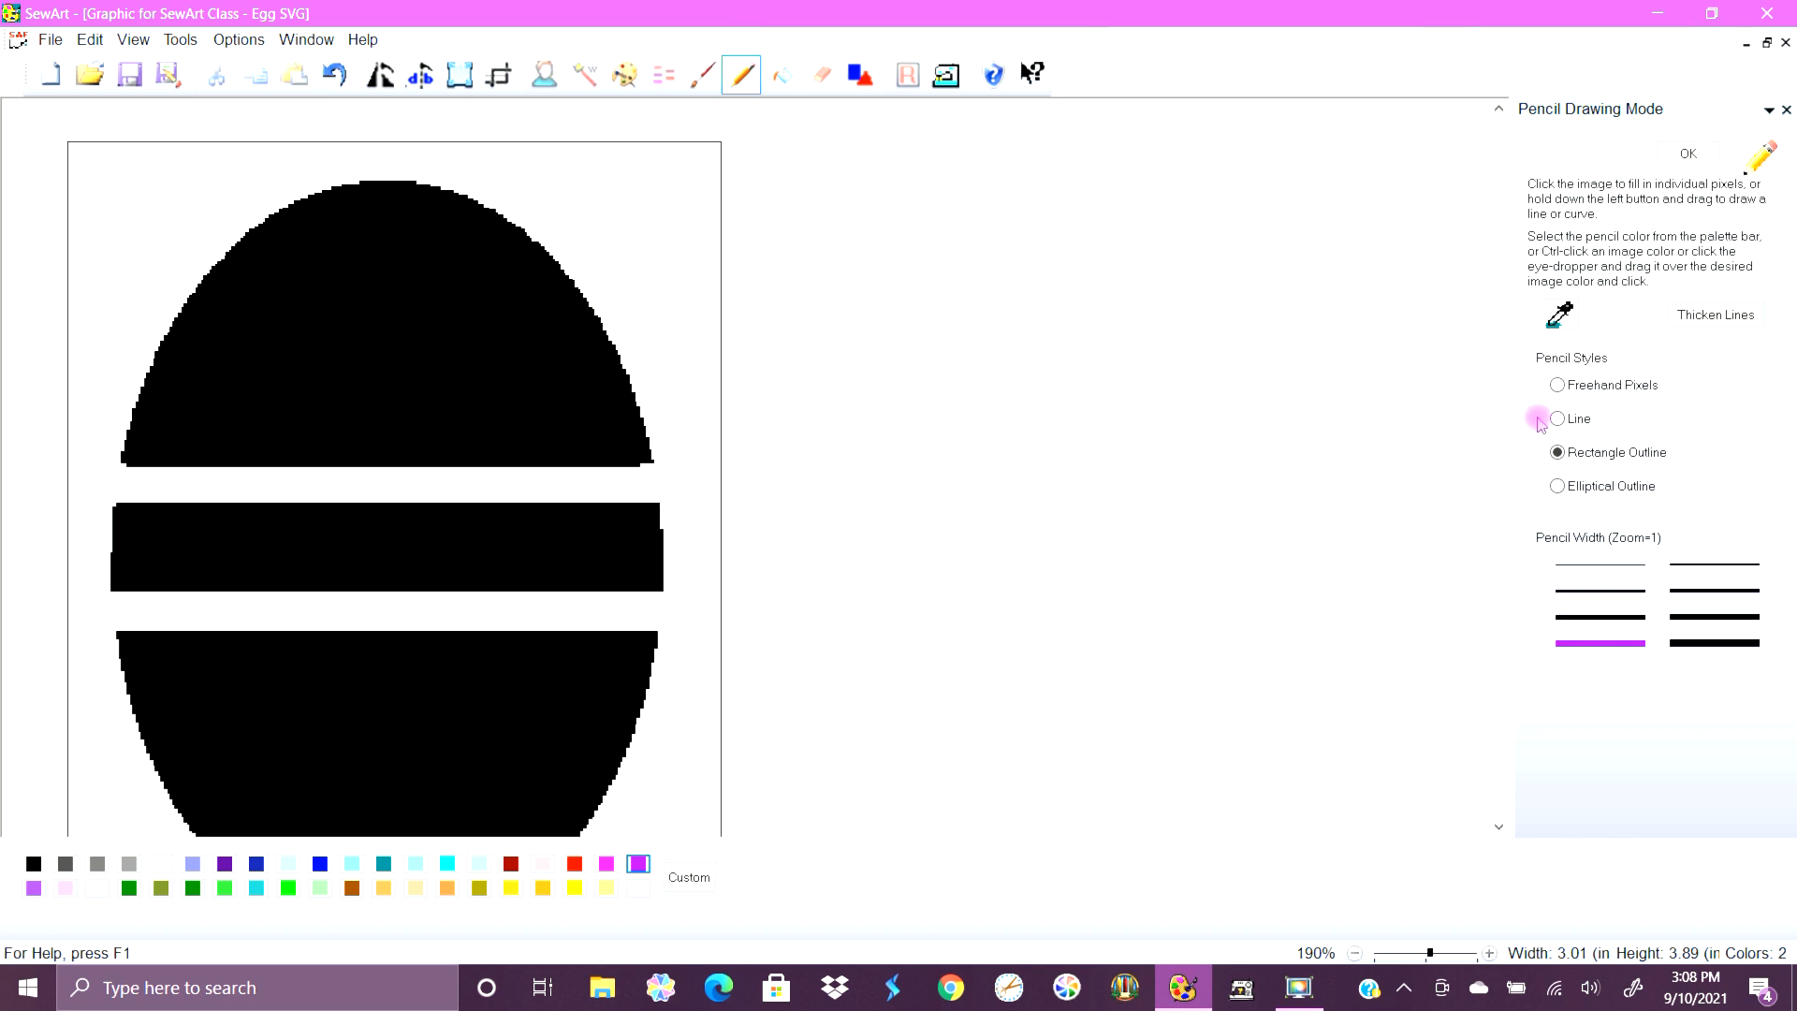
Try a purple elliptical outline with the Pencil in the canvas's upper right corner and undo it.
left_click(1560, 487)
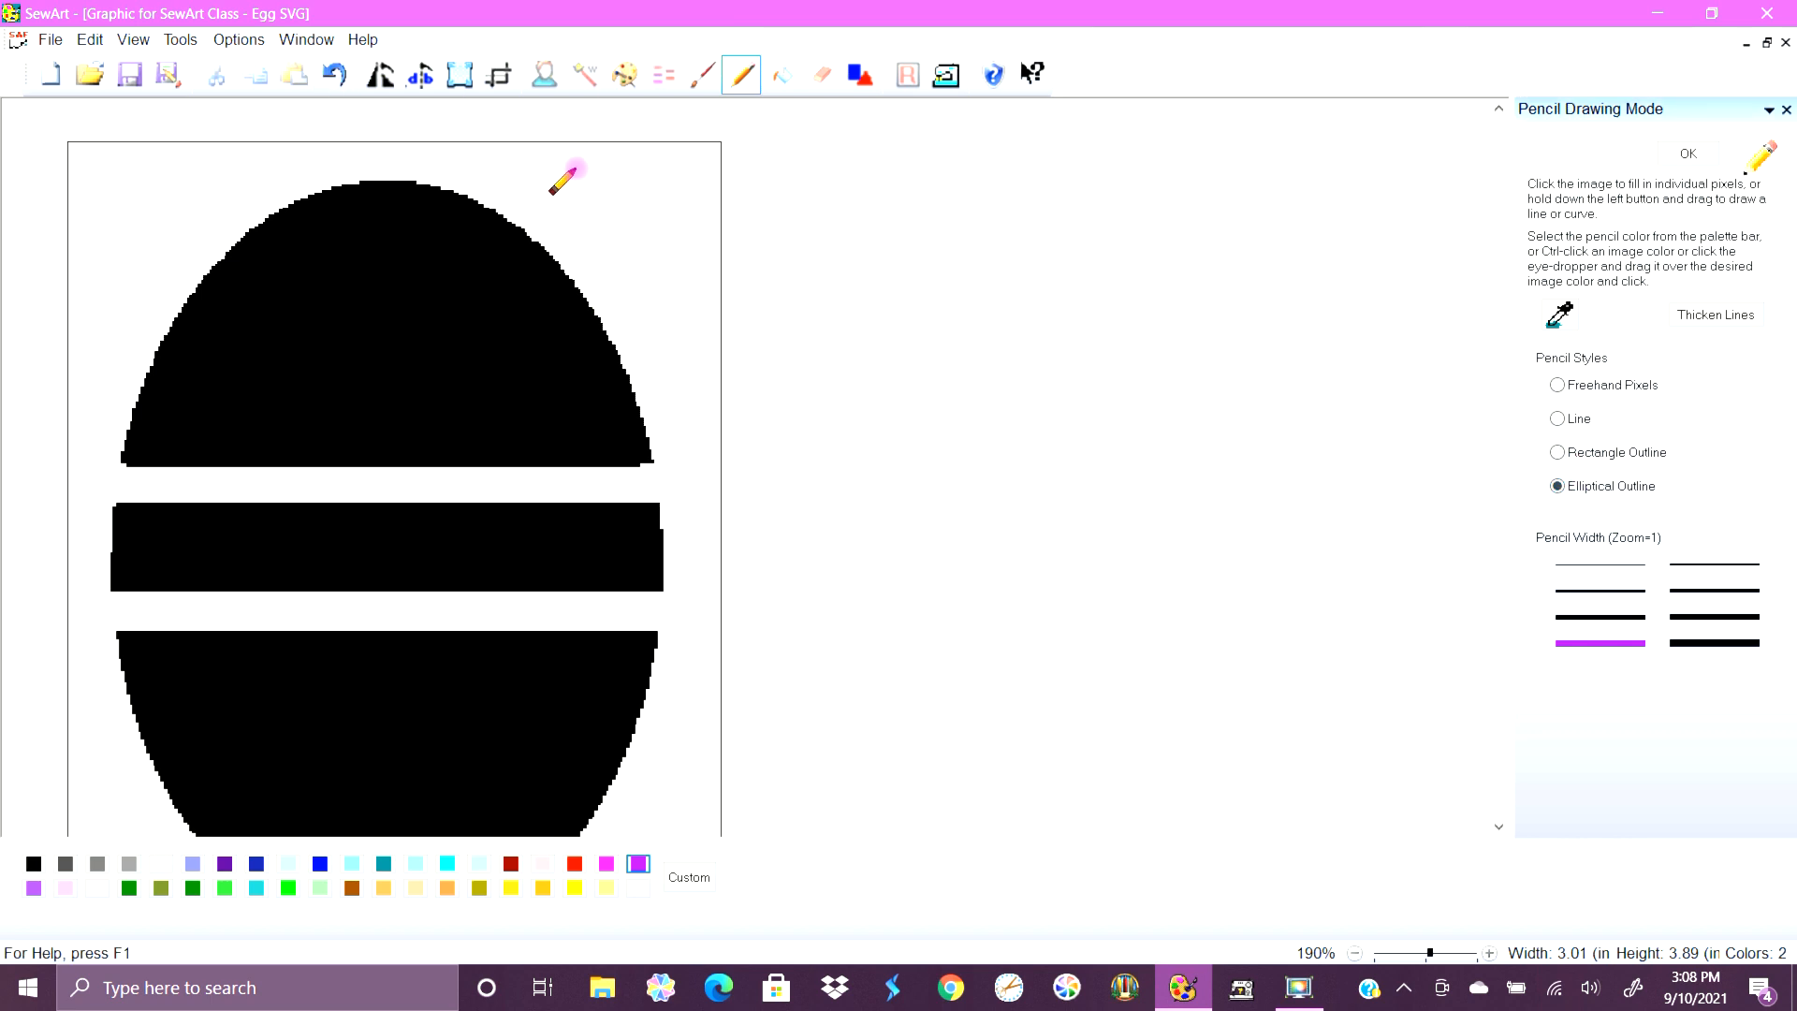
left_click_drag(575, 153, 713, 270)
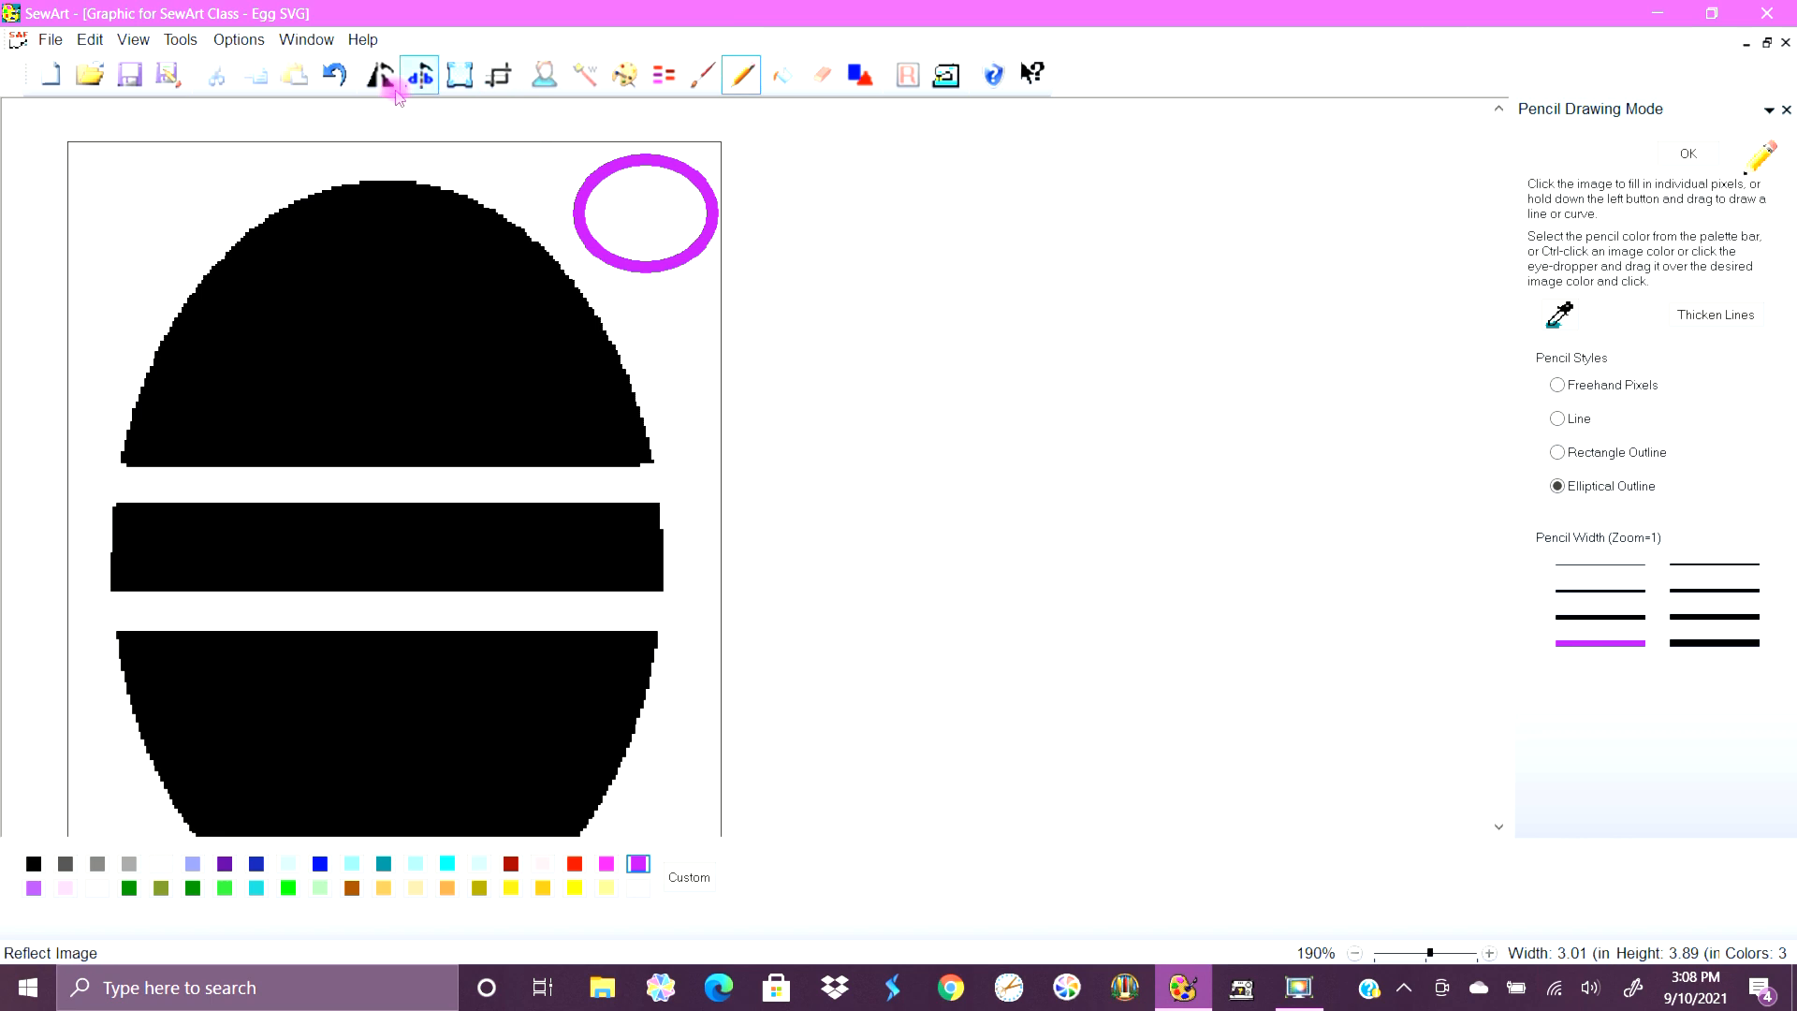
left_click(332, 78)
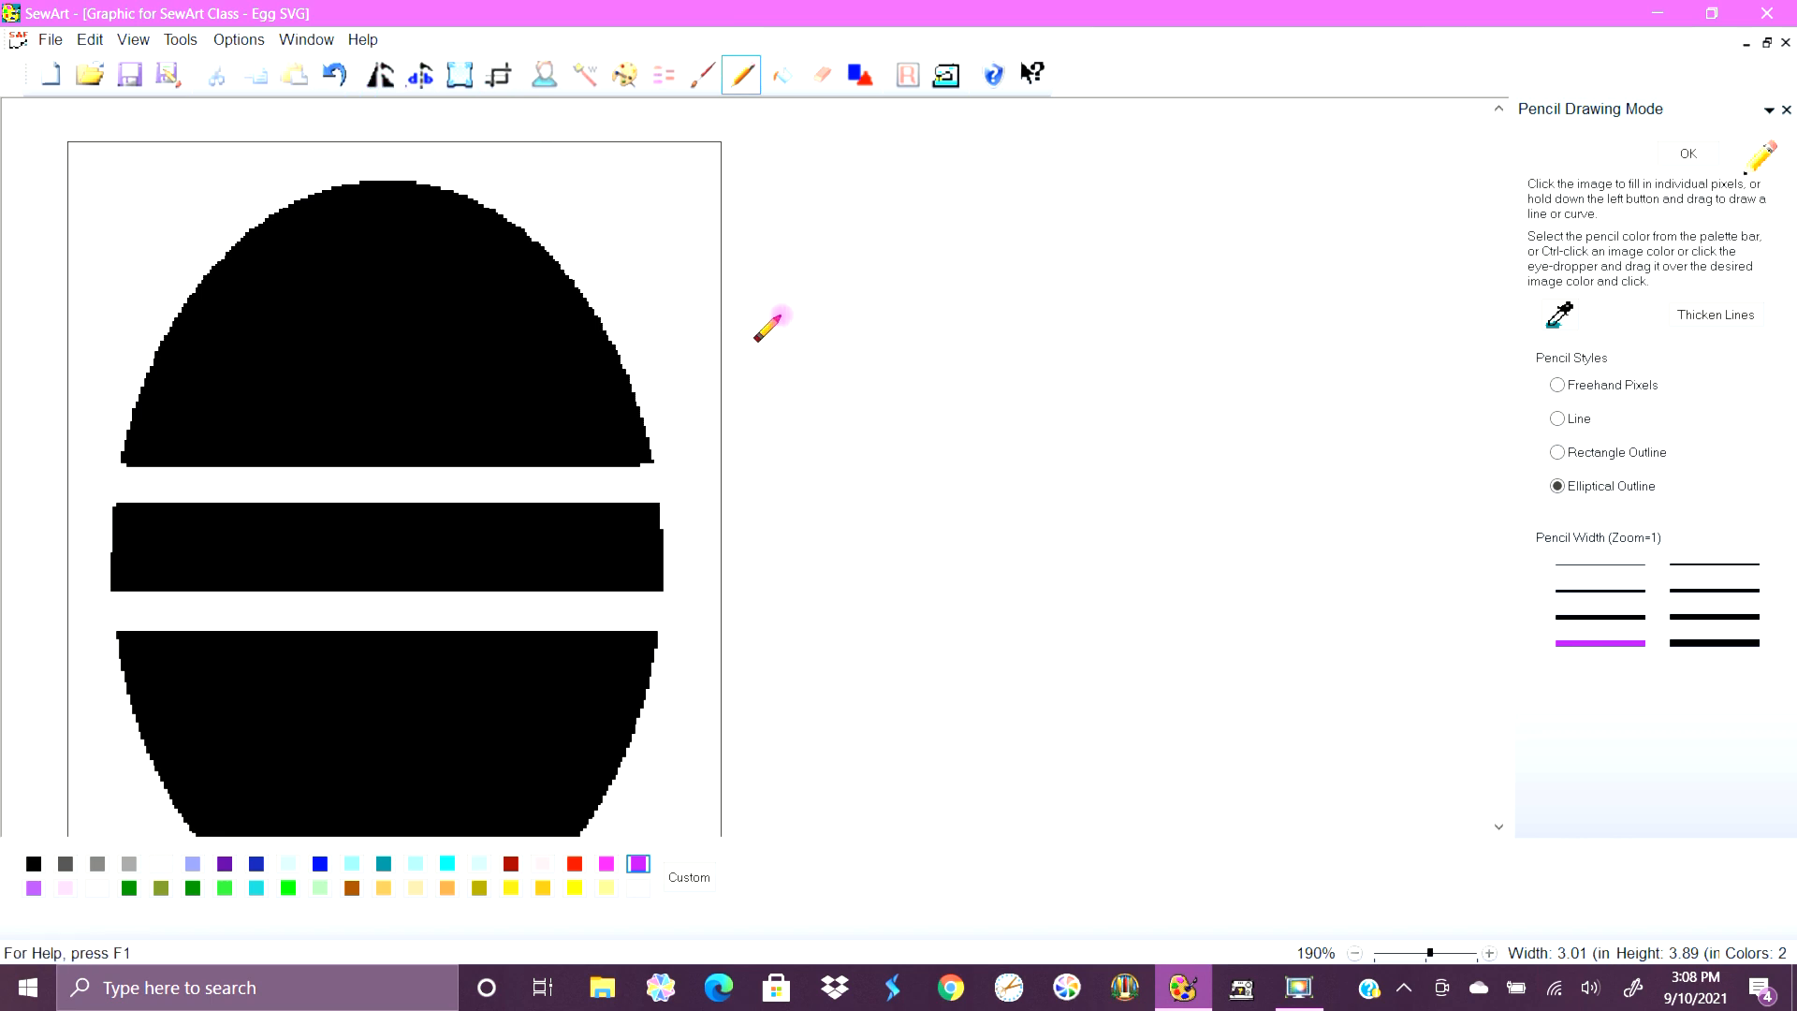
Fill the egg's top section with cyan using Bucket Fill.
scroll(1072, 417, "down", 1)
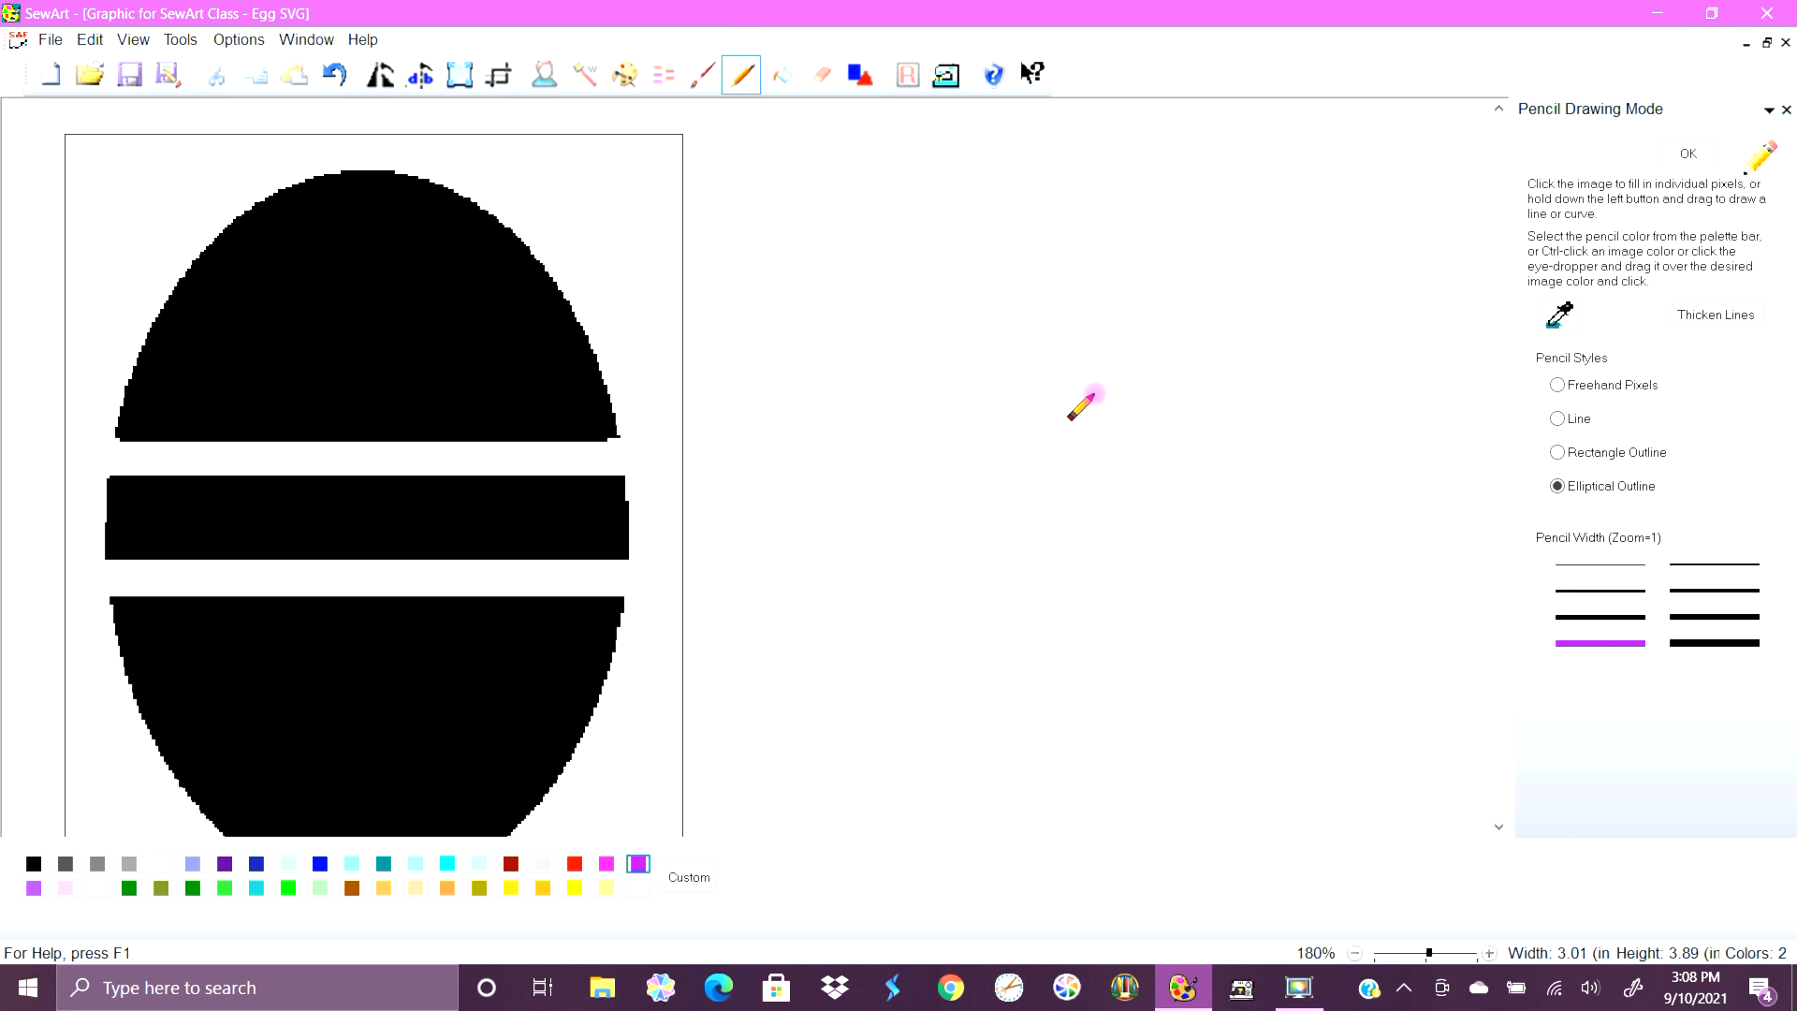
scroll(746, 393, "down", 1)
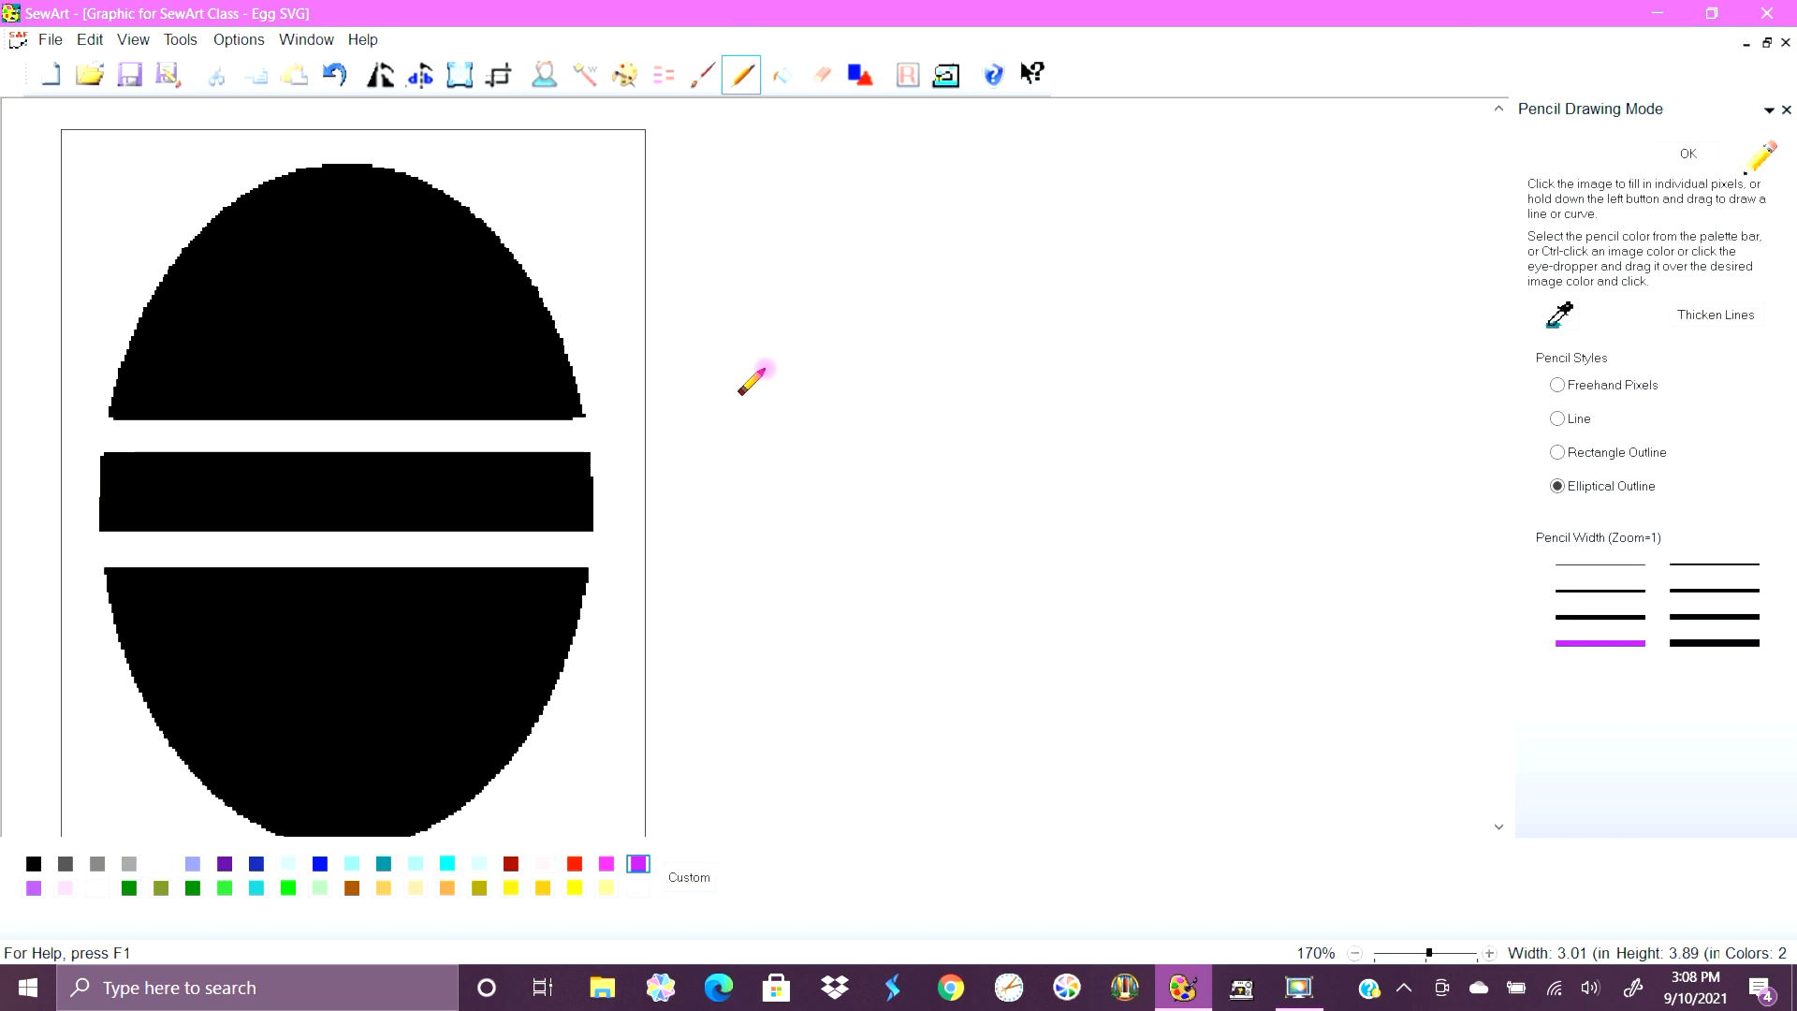
left_click(783, 82)
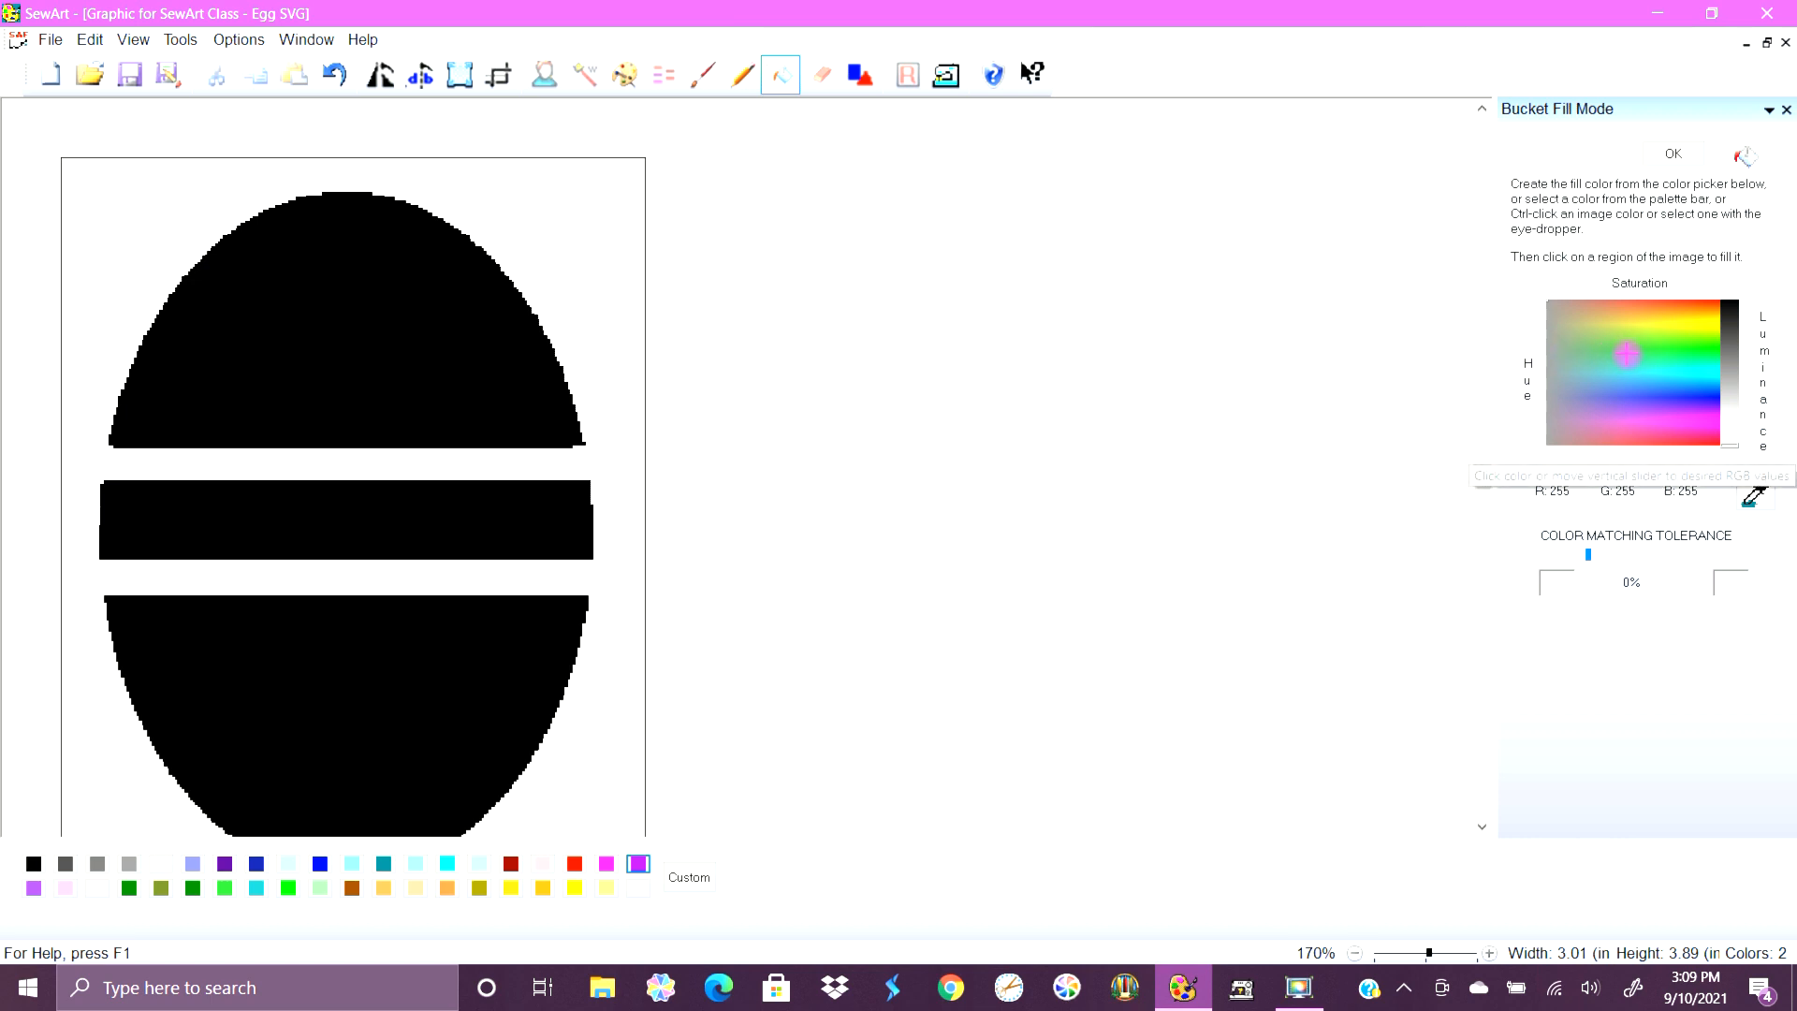
left_click(1699, 372)
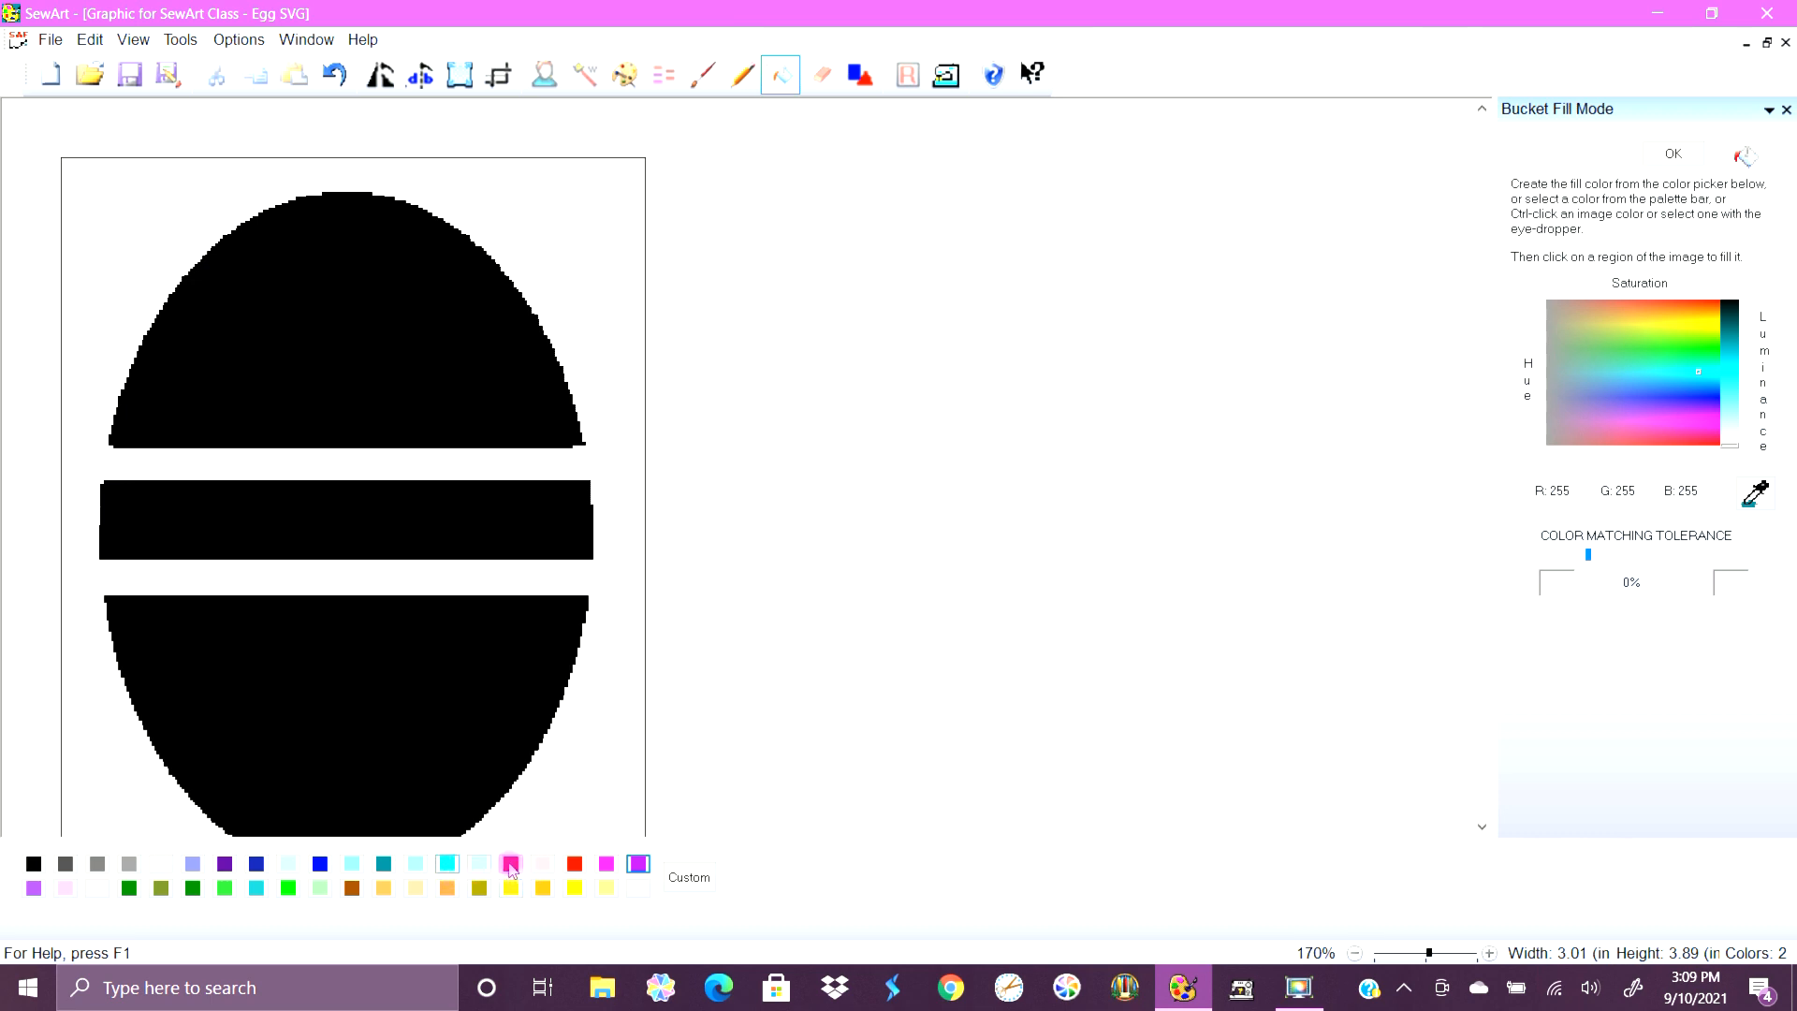
left_click(450, 865)
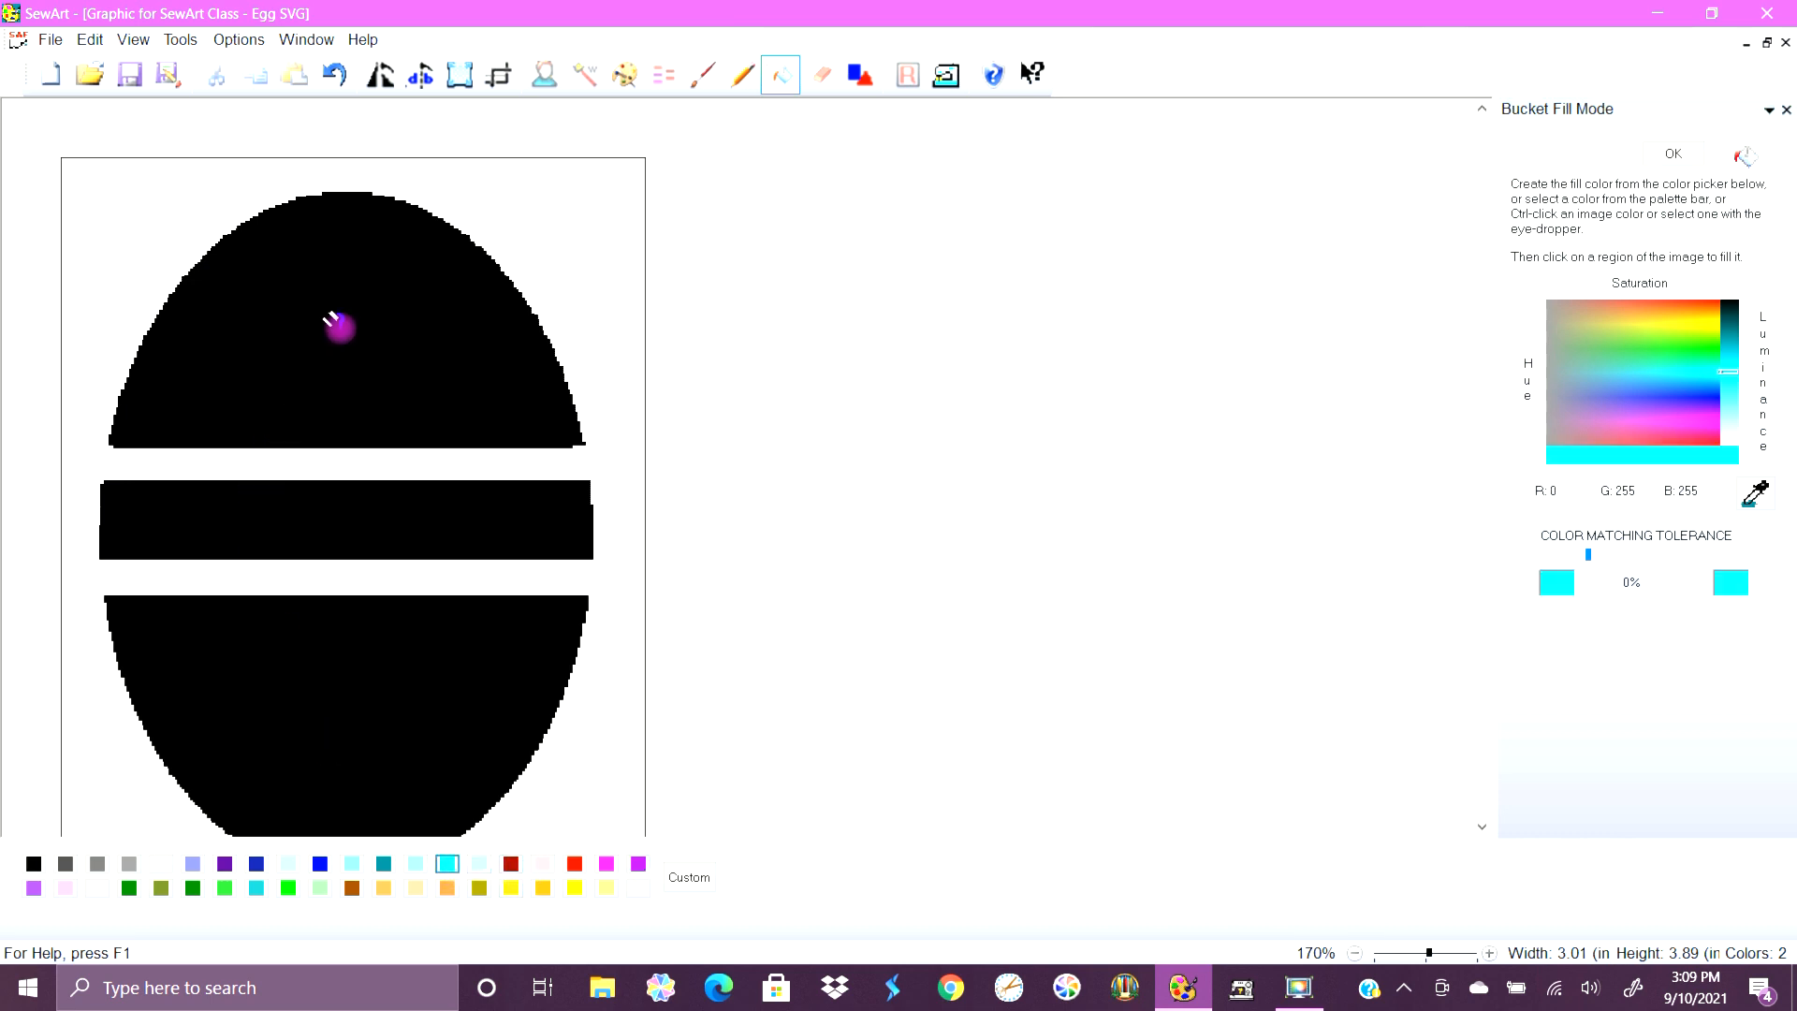
left_click(338, 328)
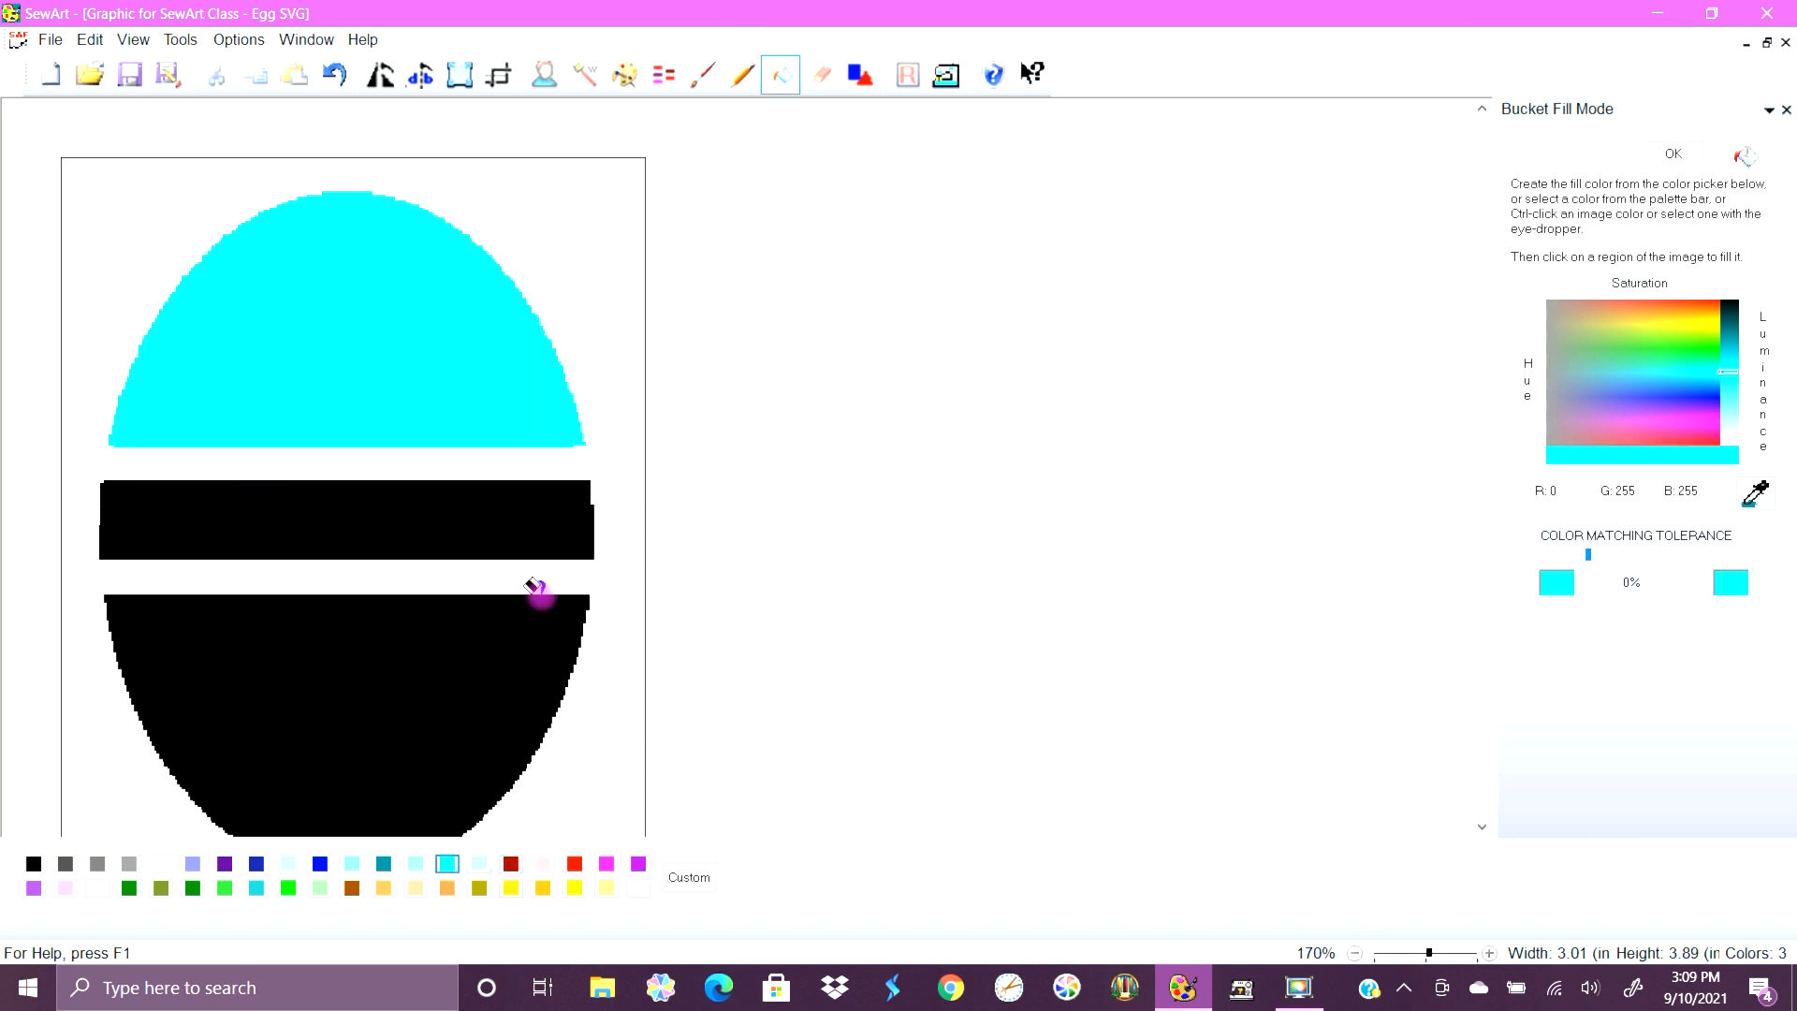
Fill the egg's bottom section with magenta and its middle band with light green, and finish Bucket Fill.
left_click(606, 863)
left_click(376, 670)
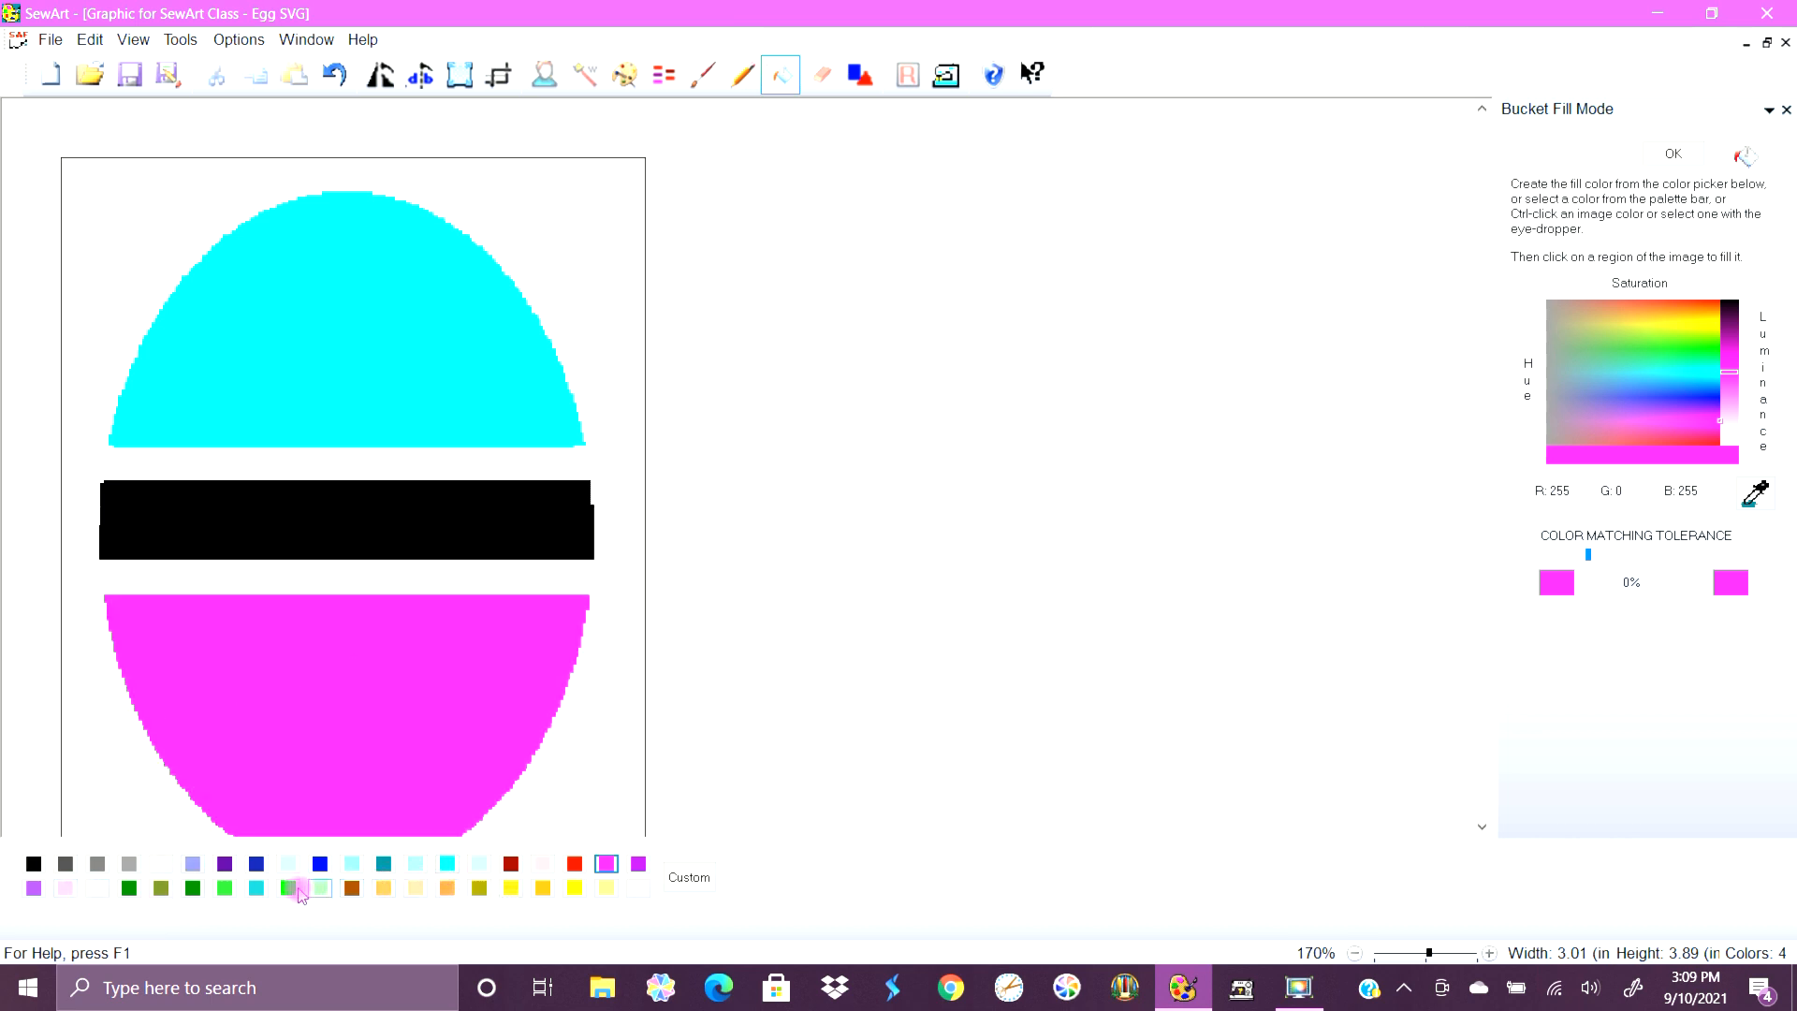
left_click(320, 887)
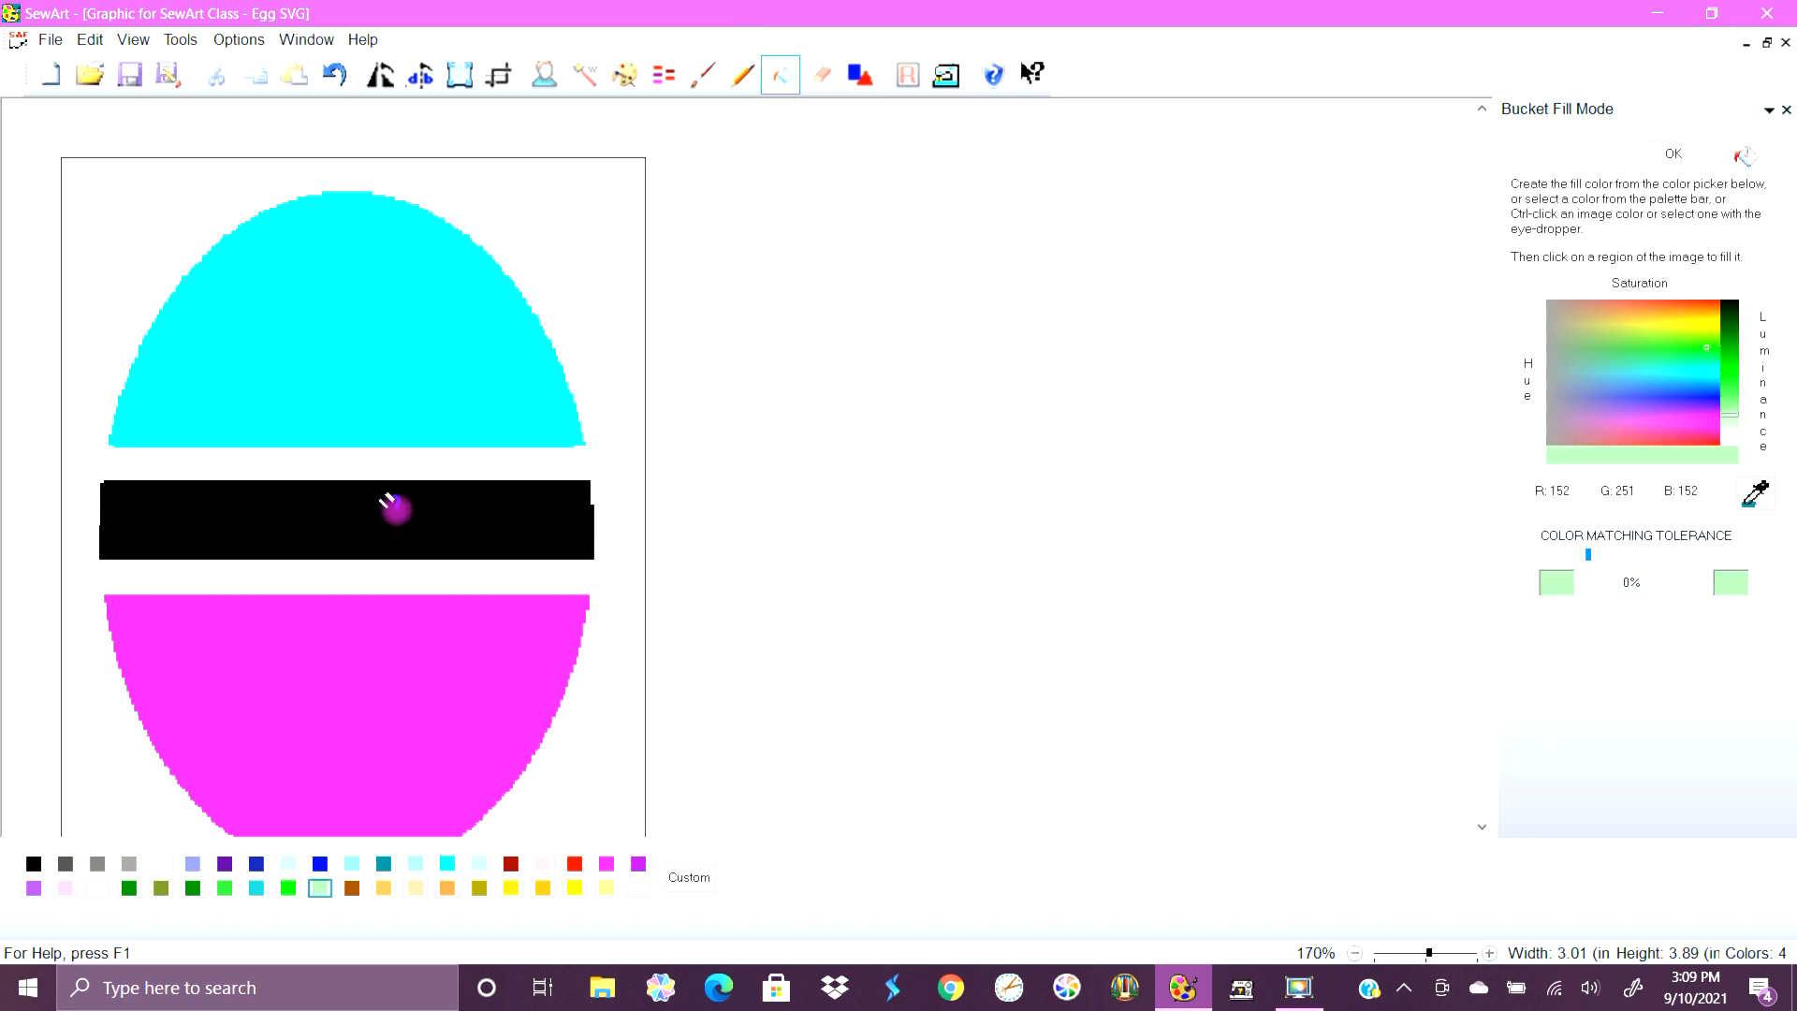
left_click(393, 510)
scroll(946, 533, "down", 1)
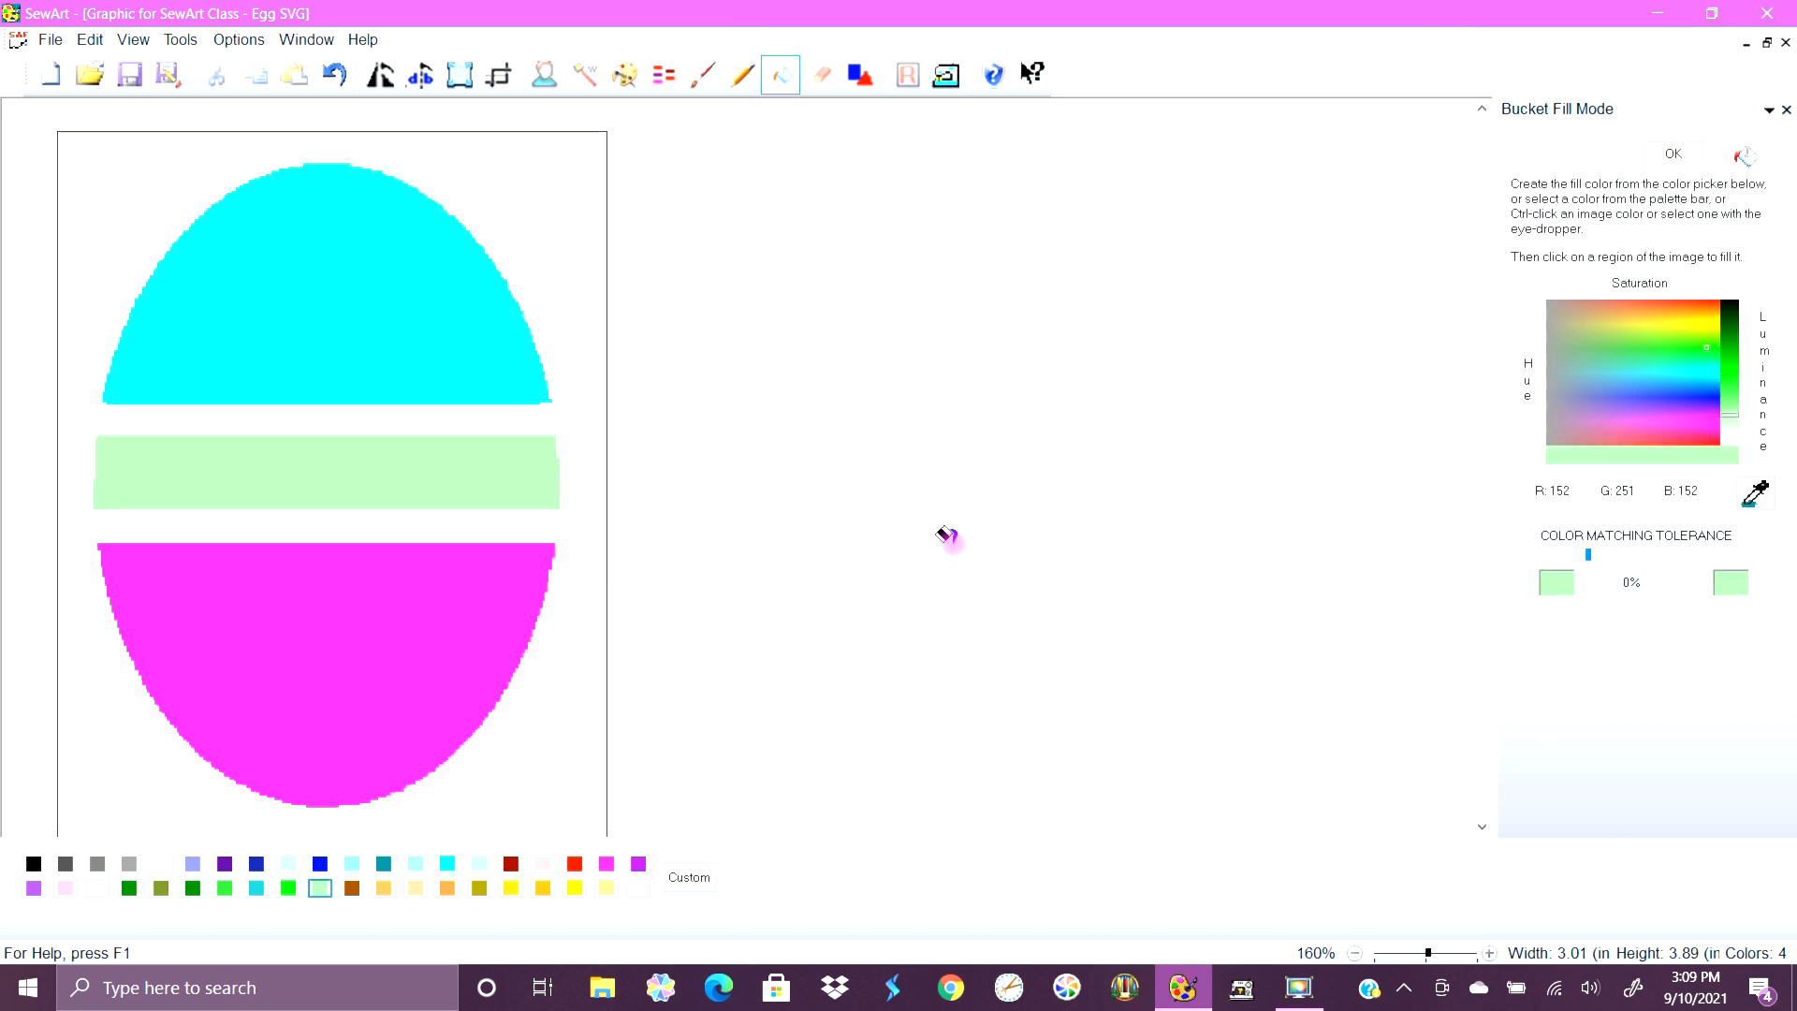
left_click(1674, 155)
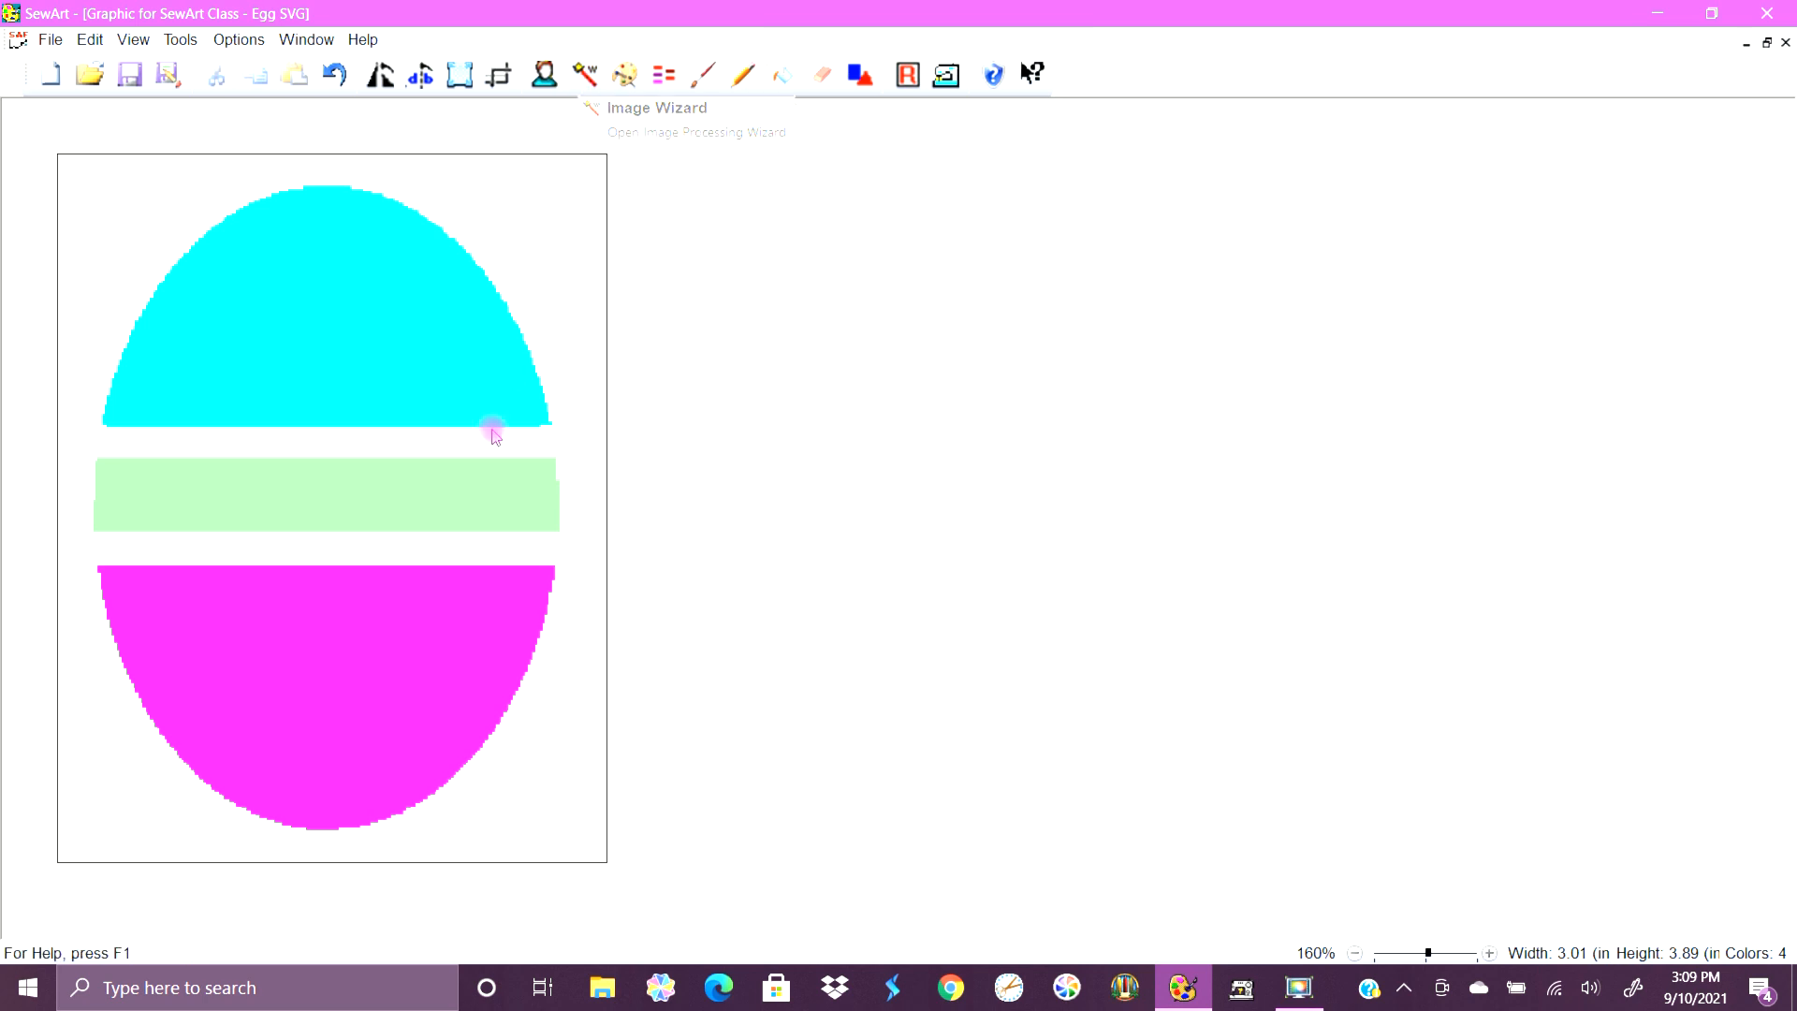
Start Posterize, try a posterization level of 50%, undo it, and return the level to 0%.
left_click(546, 75)
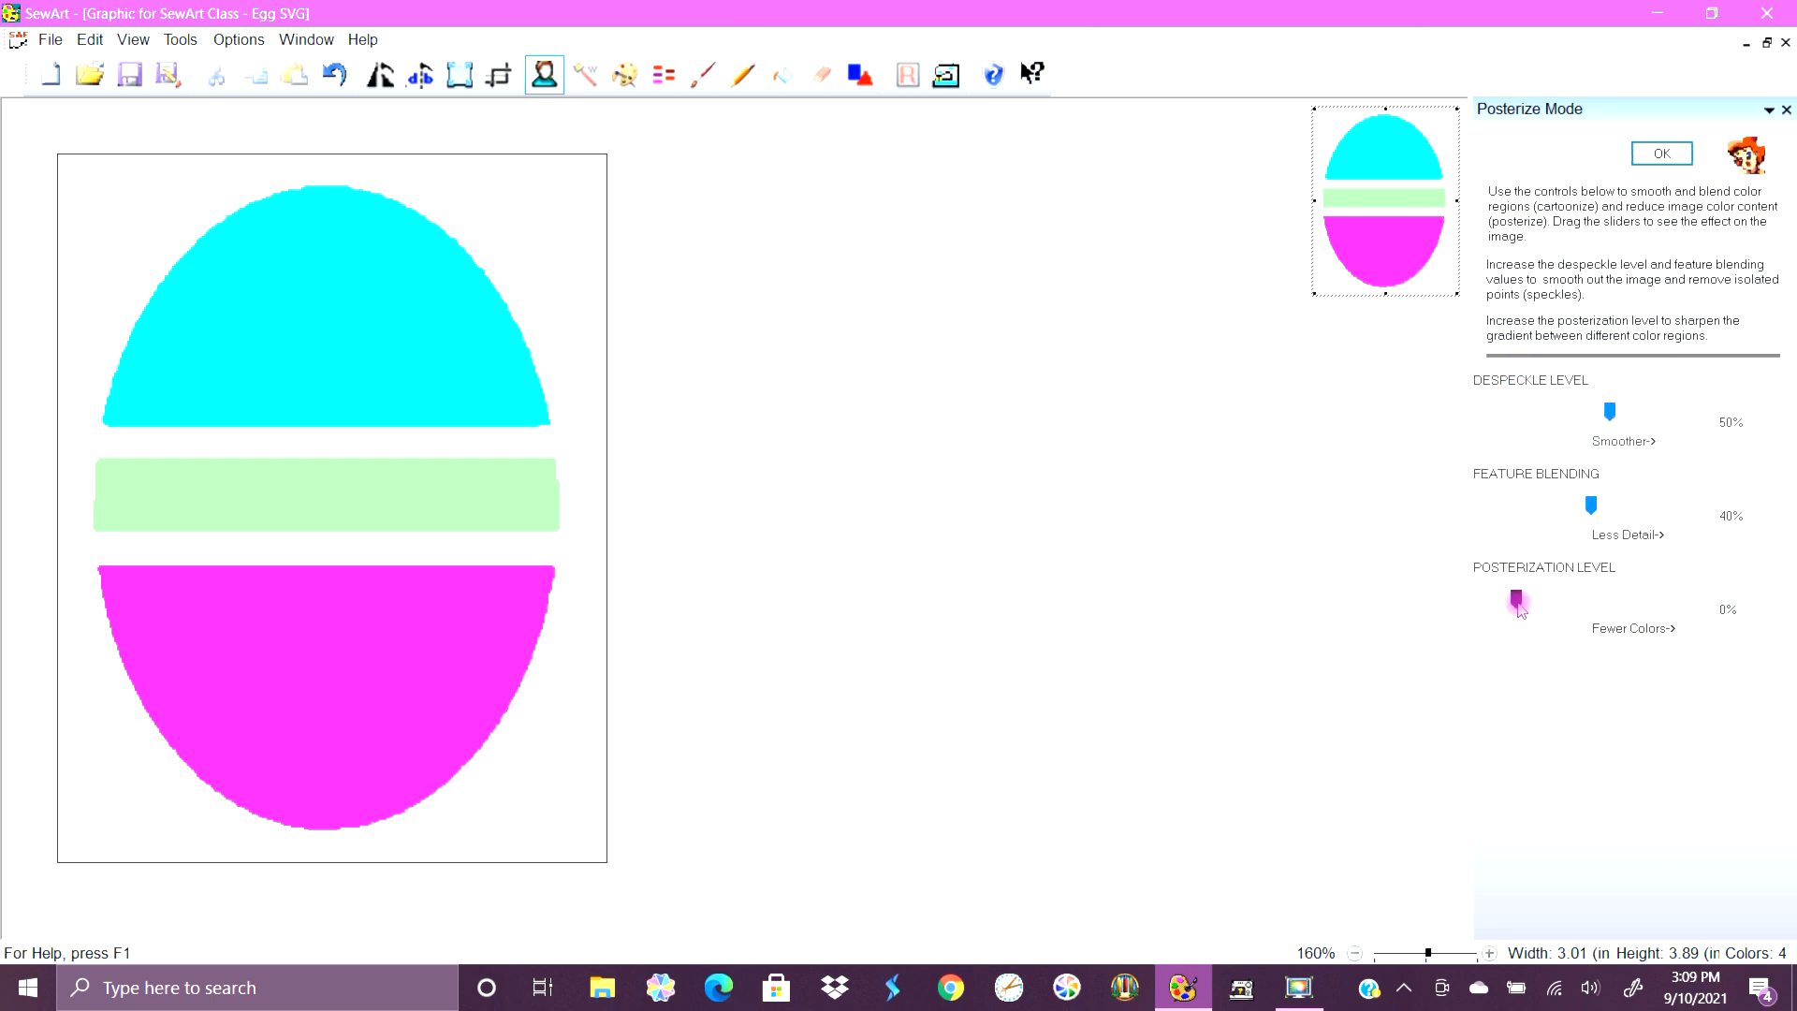
left_click_drag(1518, 601, 1533, 604)
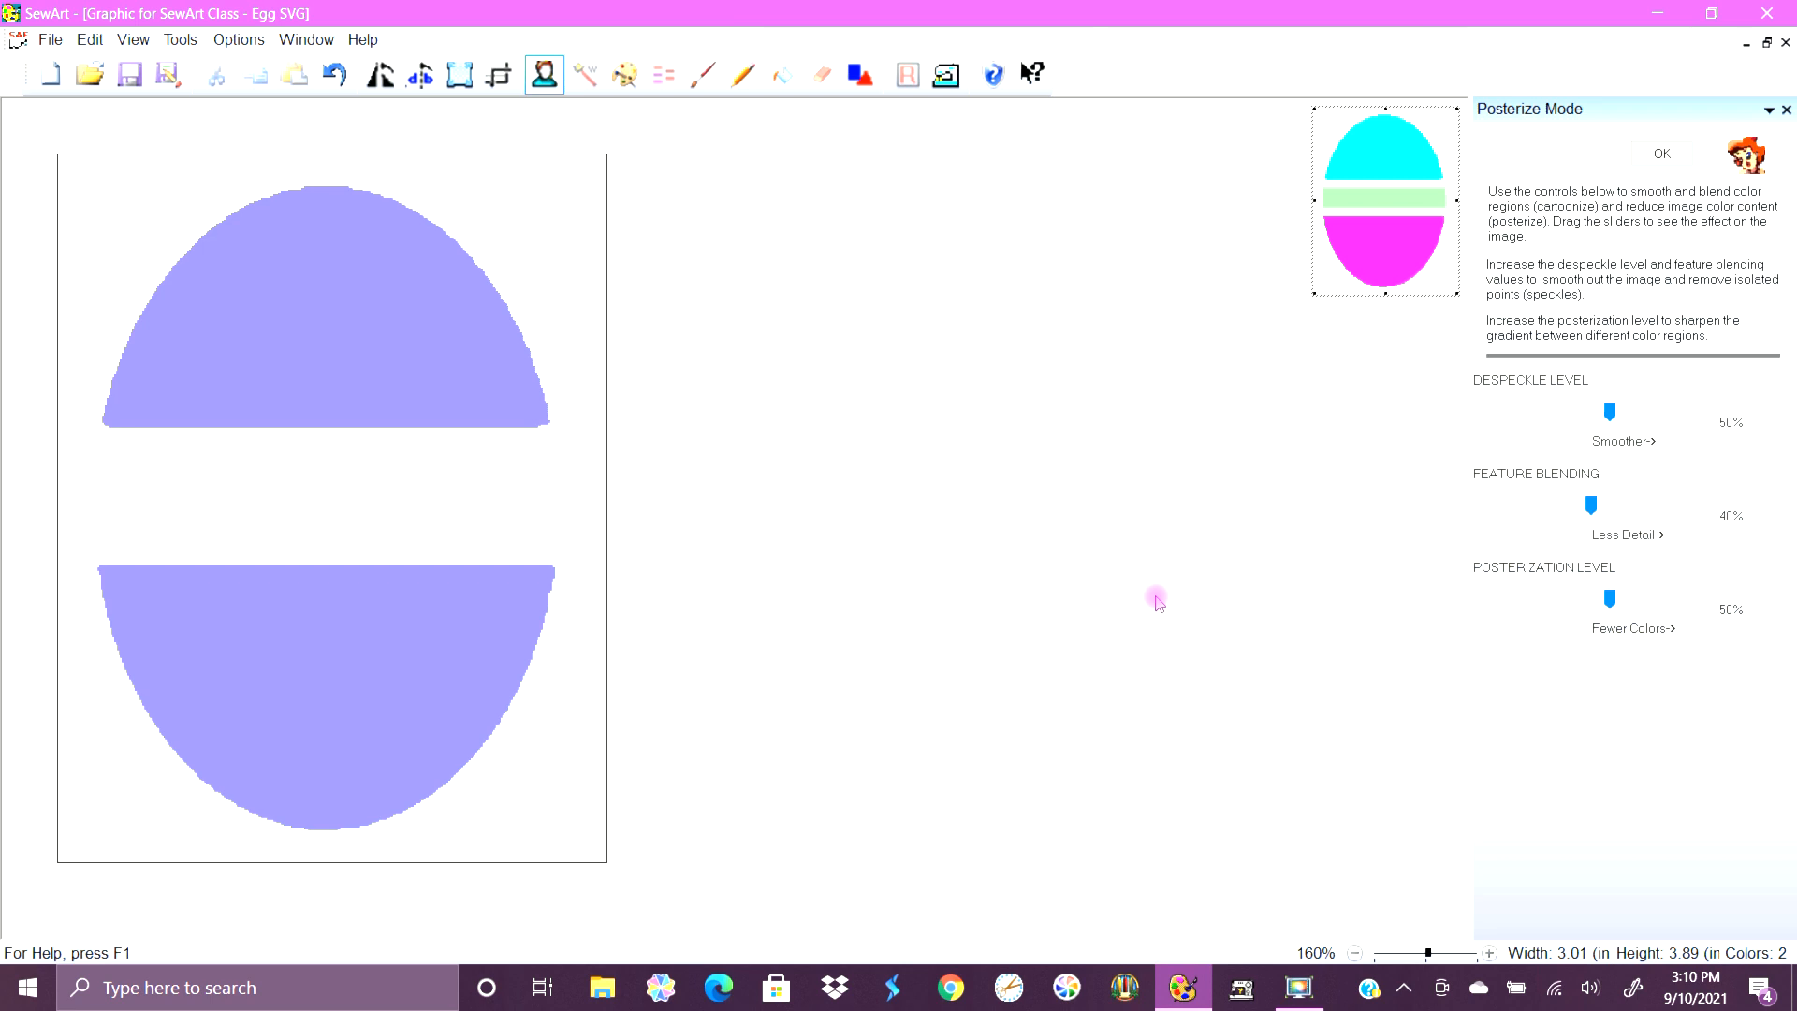
left_click(334, 74)
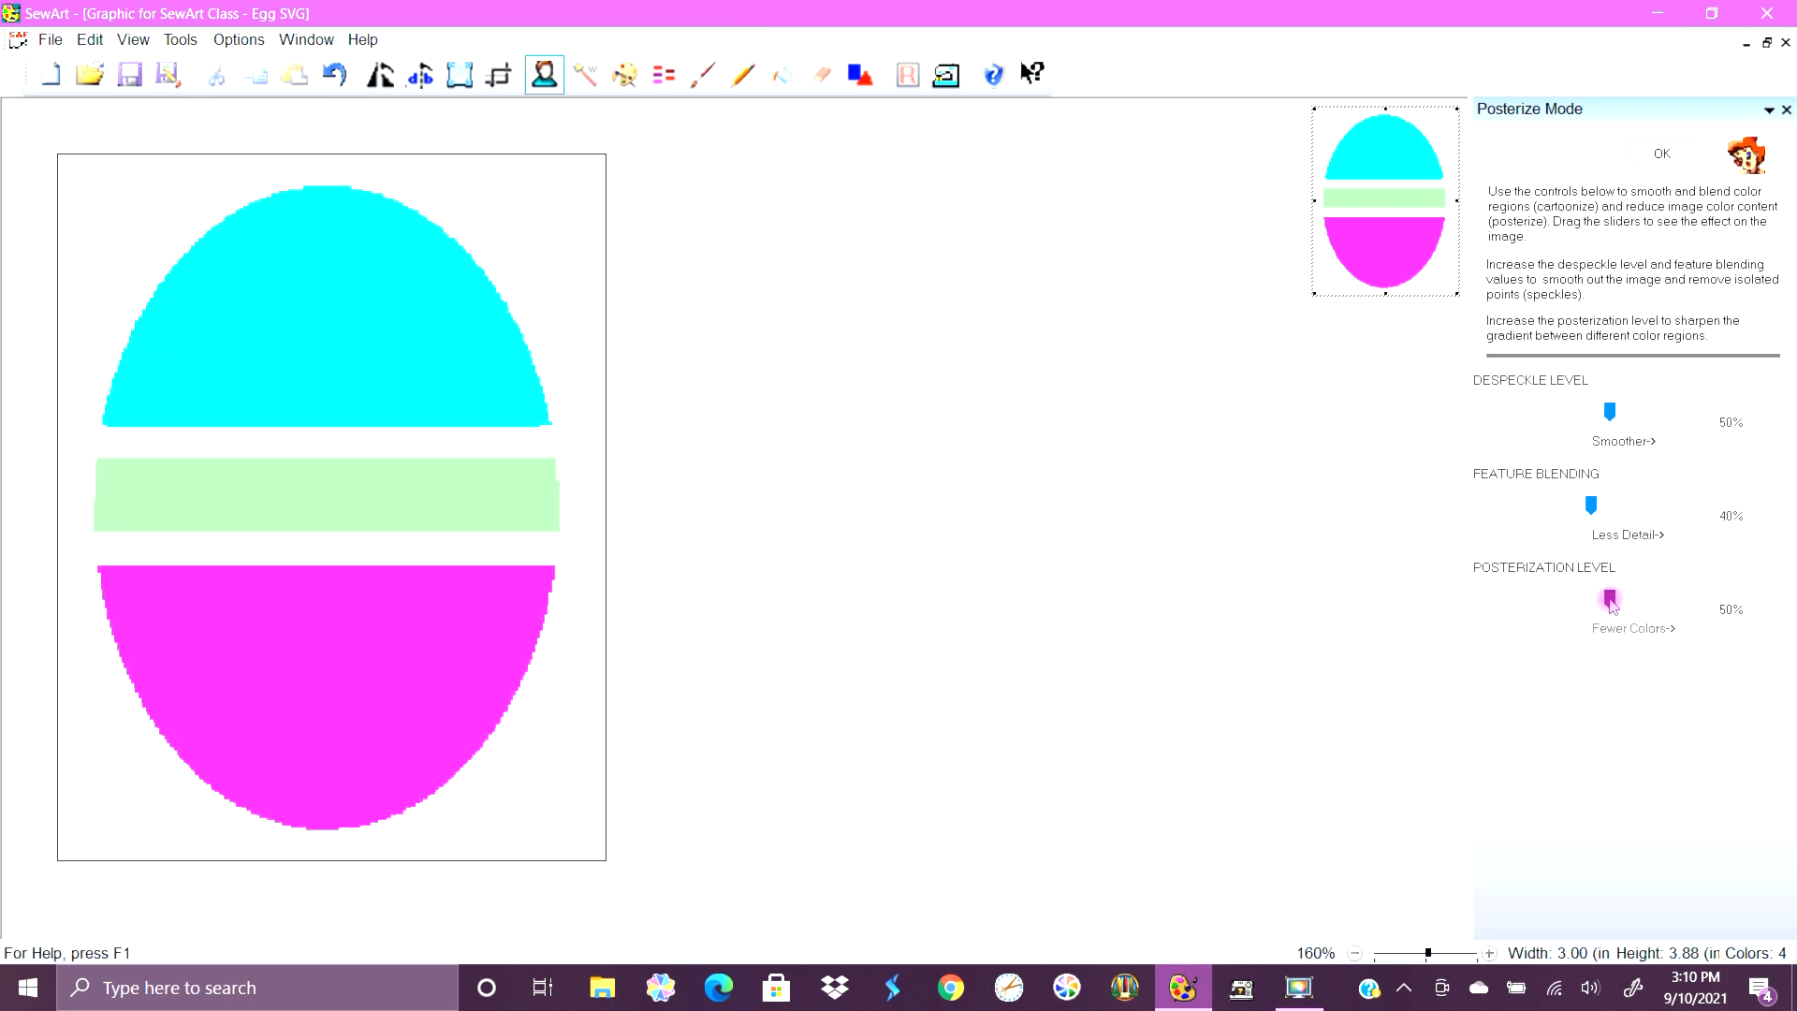
left_click_drag(1610, 599, 1402, 632)
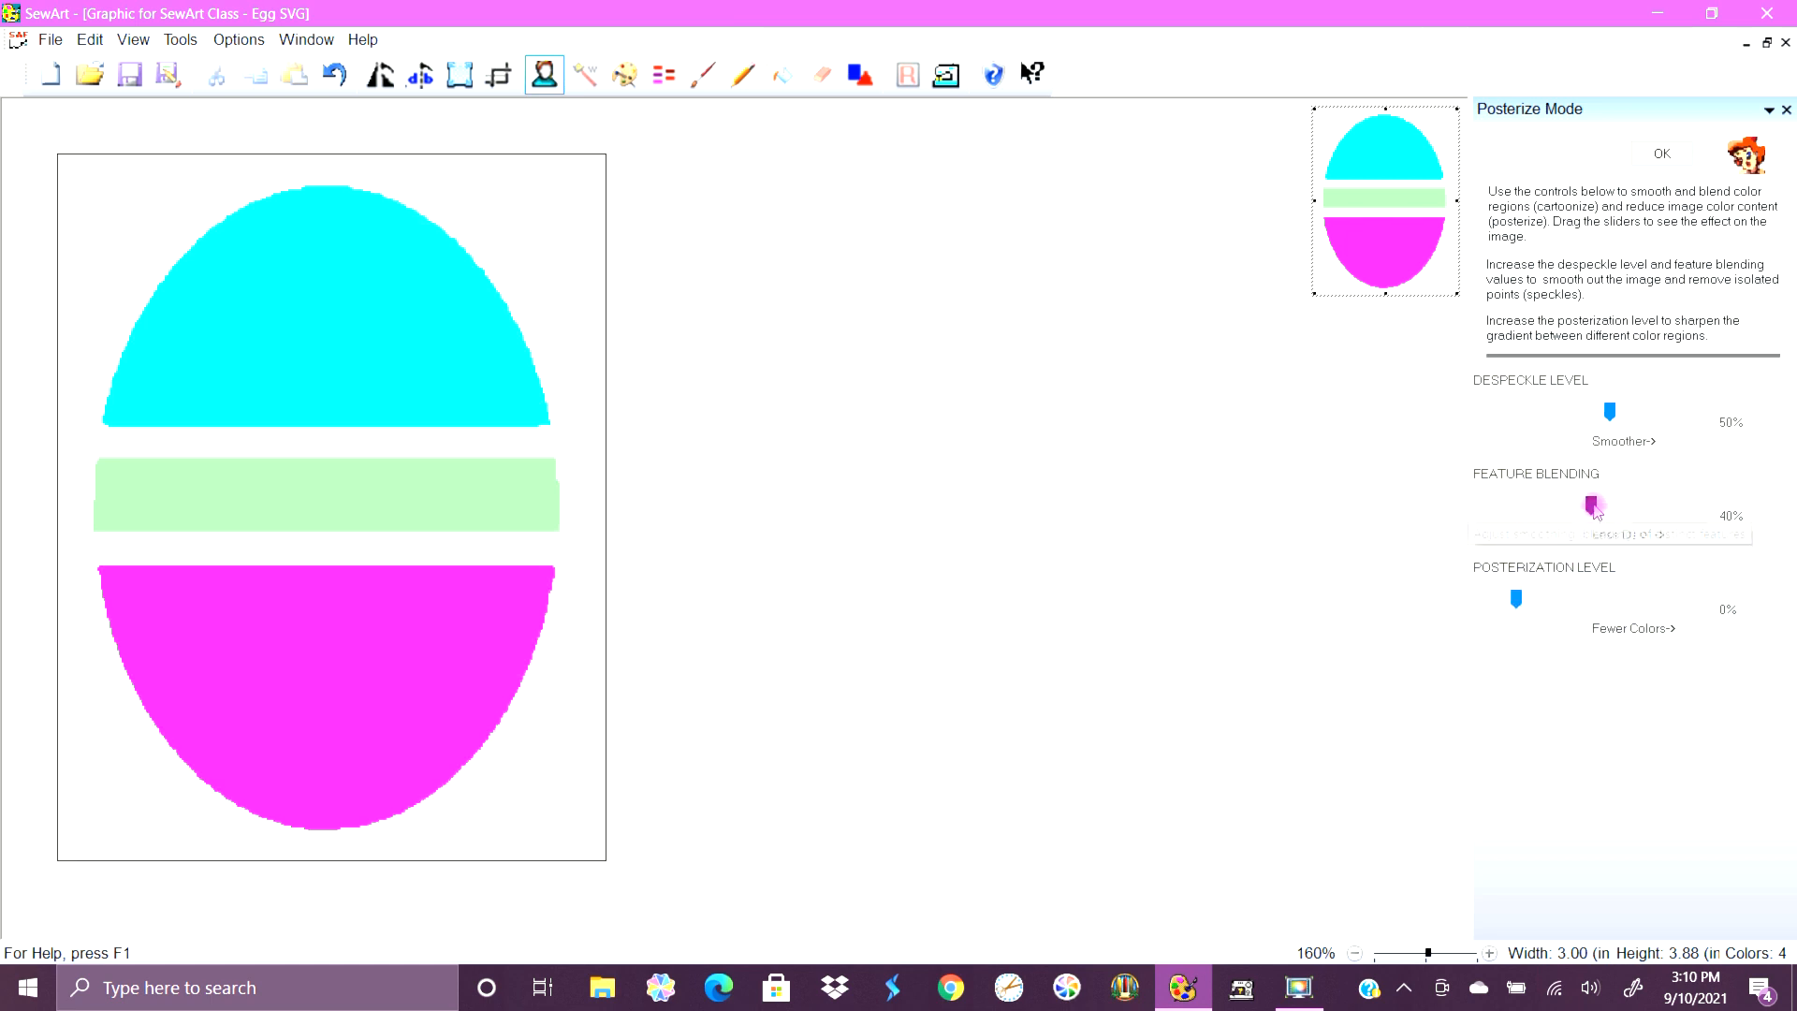
Try Posterize with feature blending at 100% and the despeckle level at 100%.
left_click_drag(1600, 522, 1690, 518)
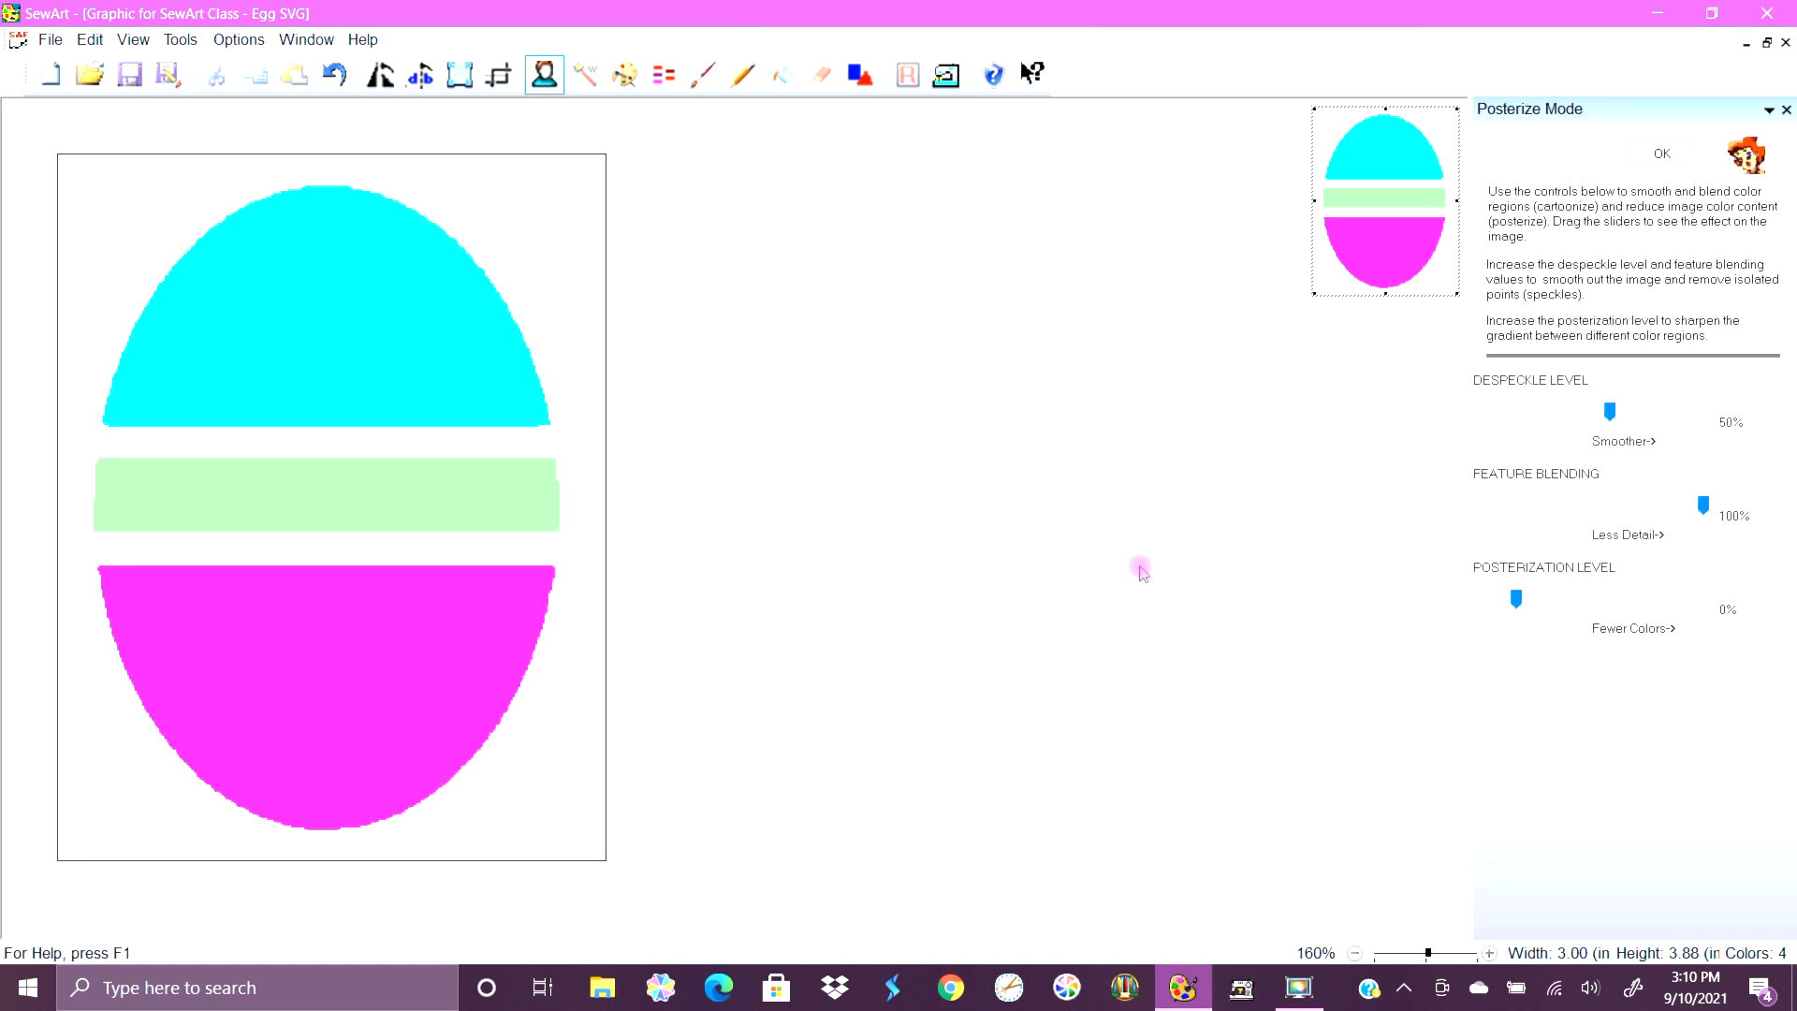
left_click(1614, 413)
left_click_drag(1617, 418, 1711, 413)
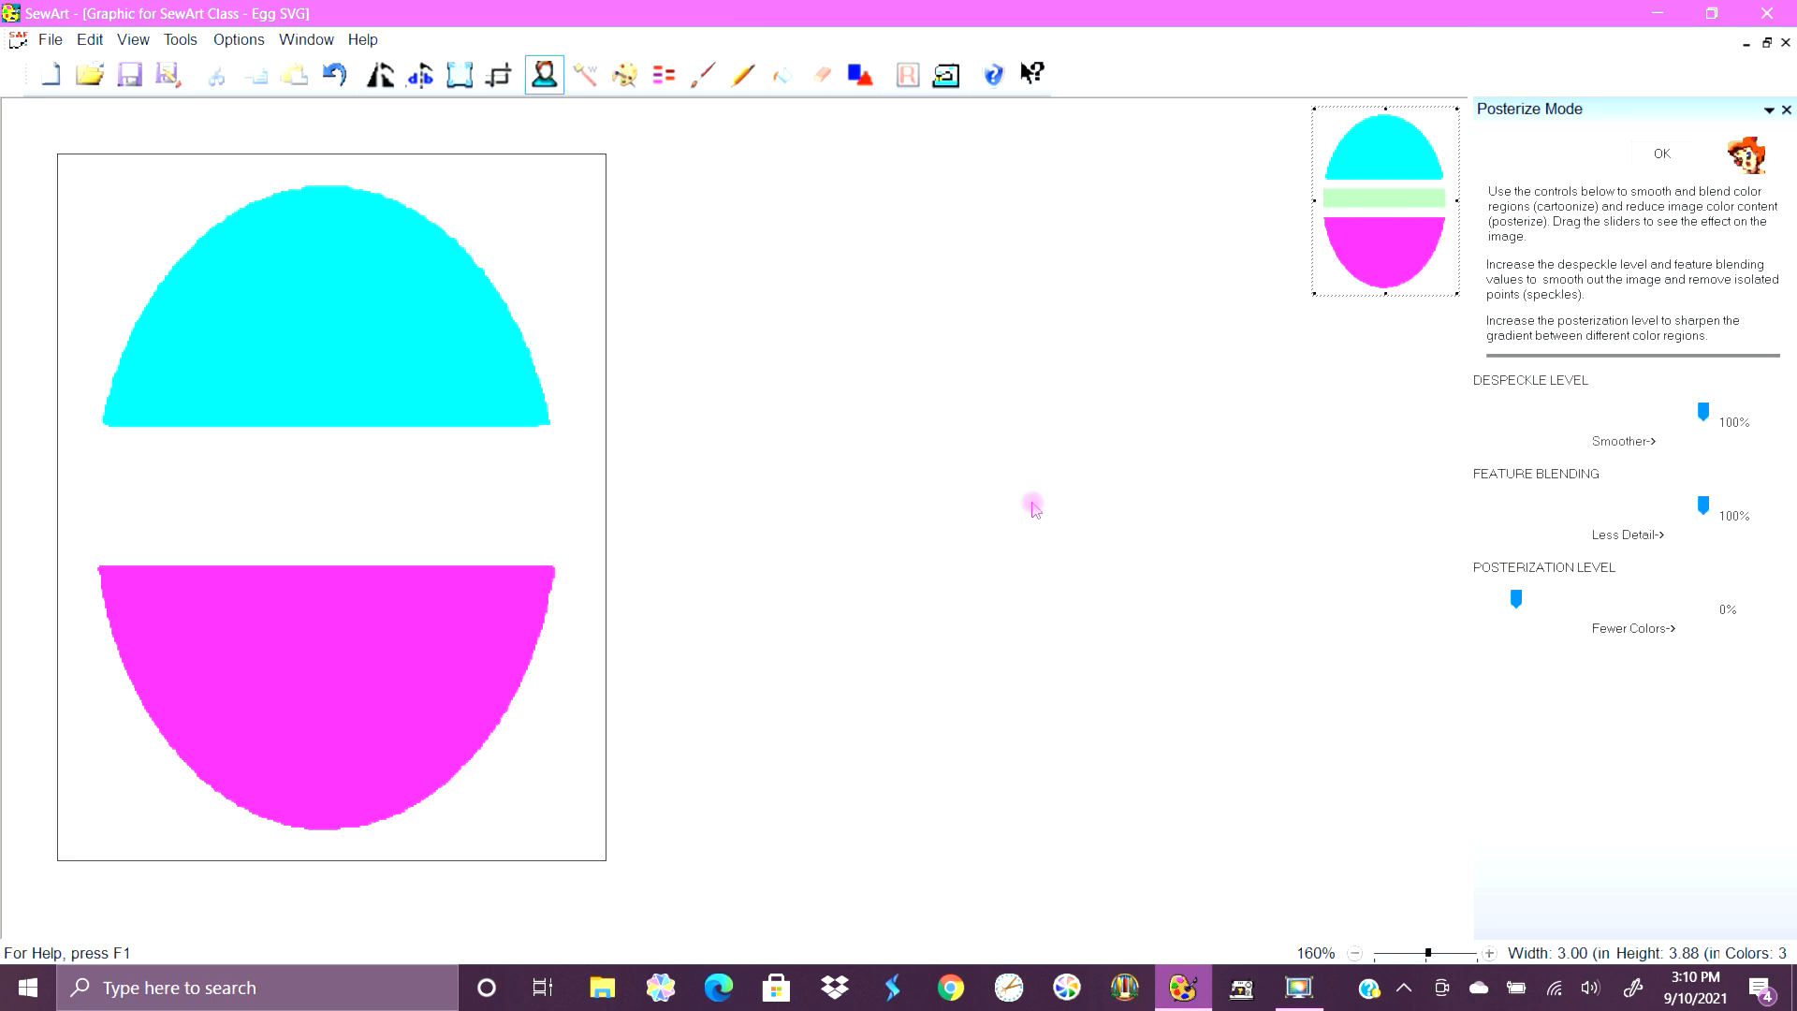
Undo the despeckle smoothing along with the light green and magenta fills.
left_click(328, 82)
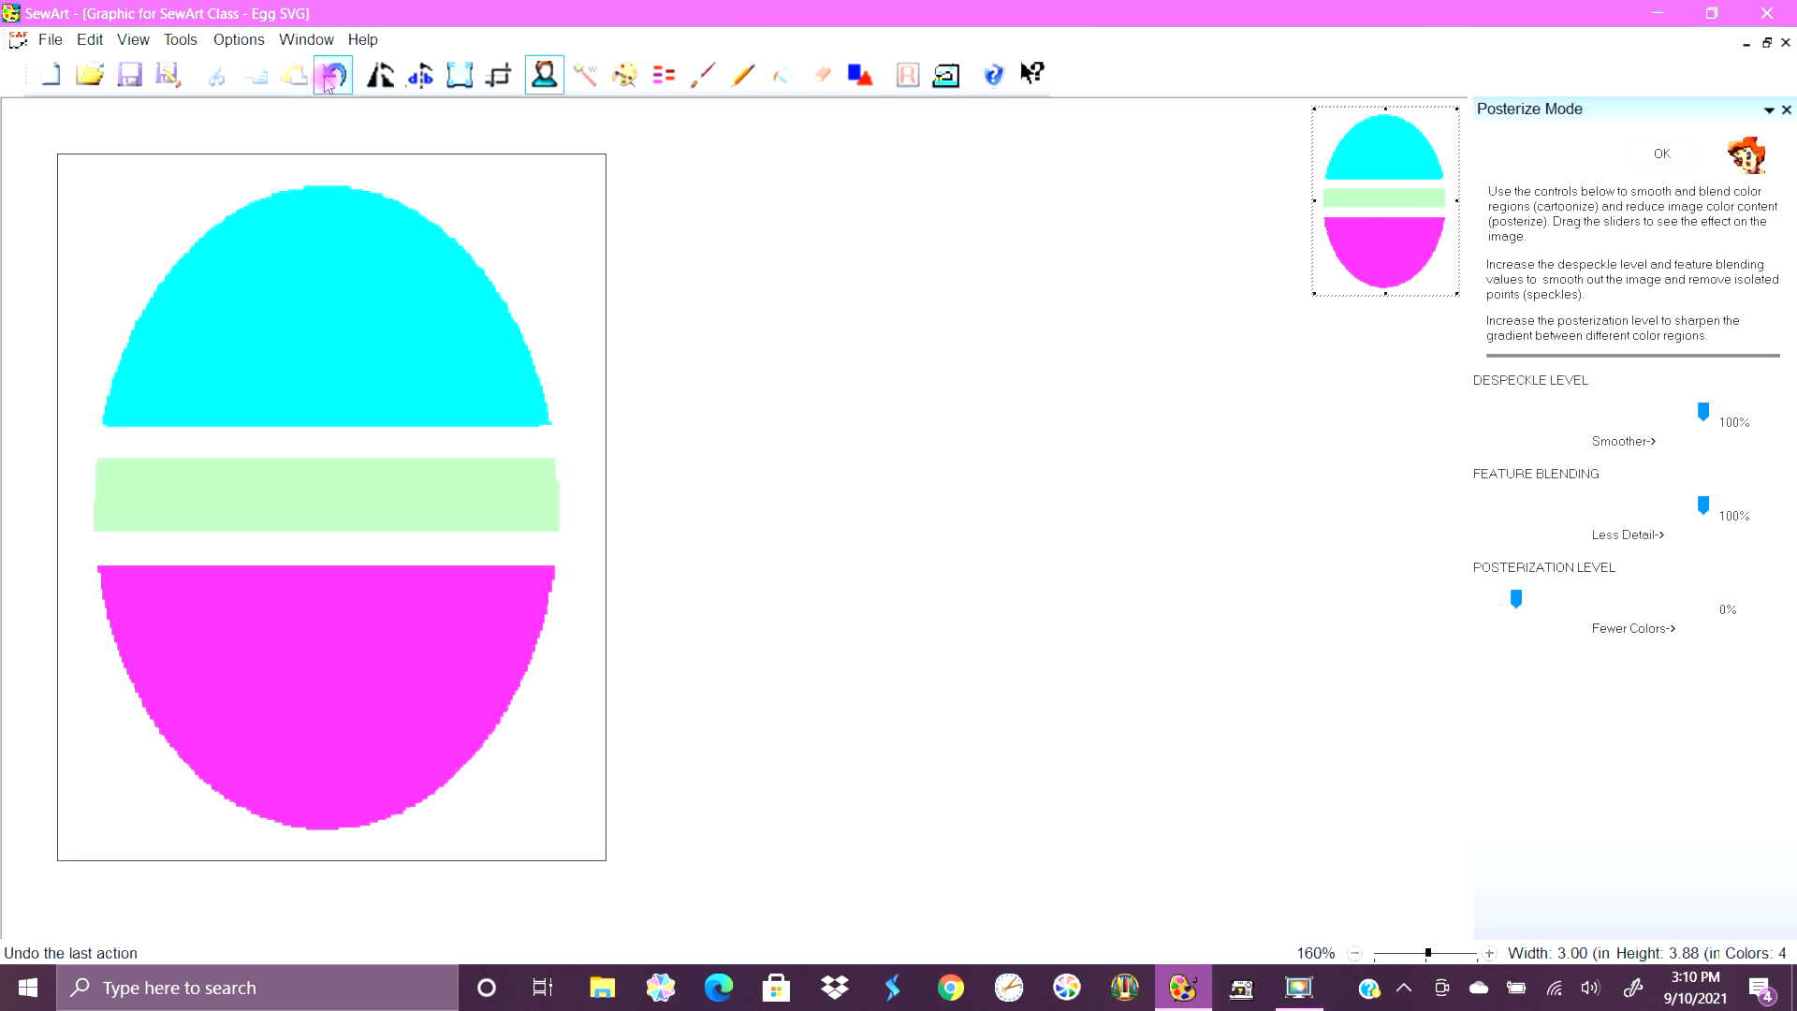
left_click(327, 83)
left_click(328, 83)
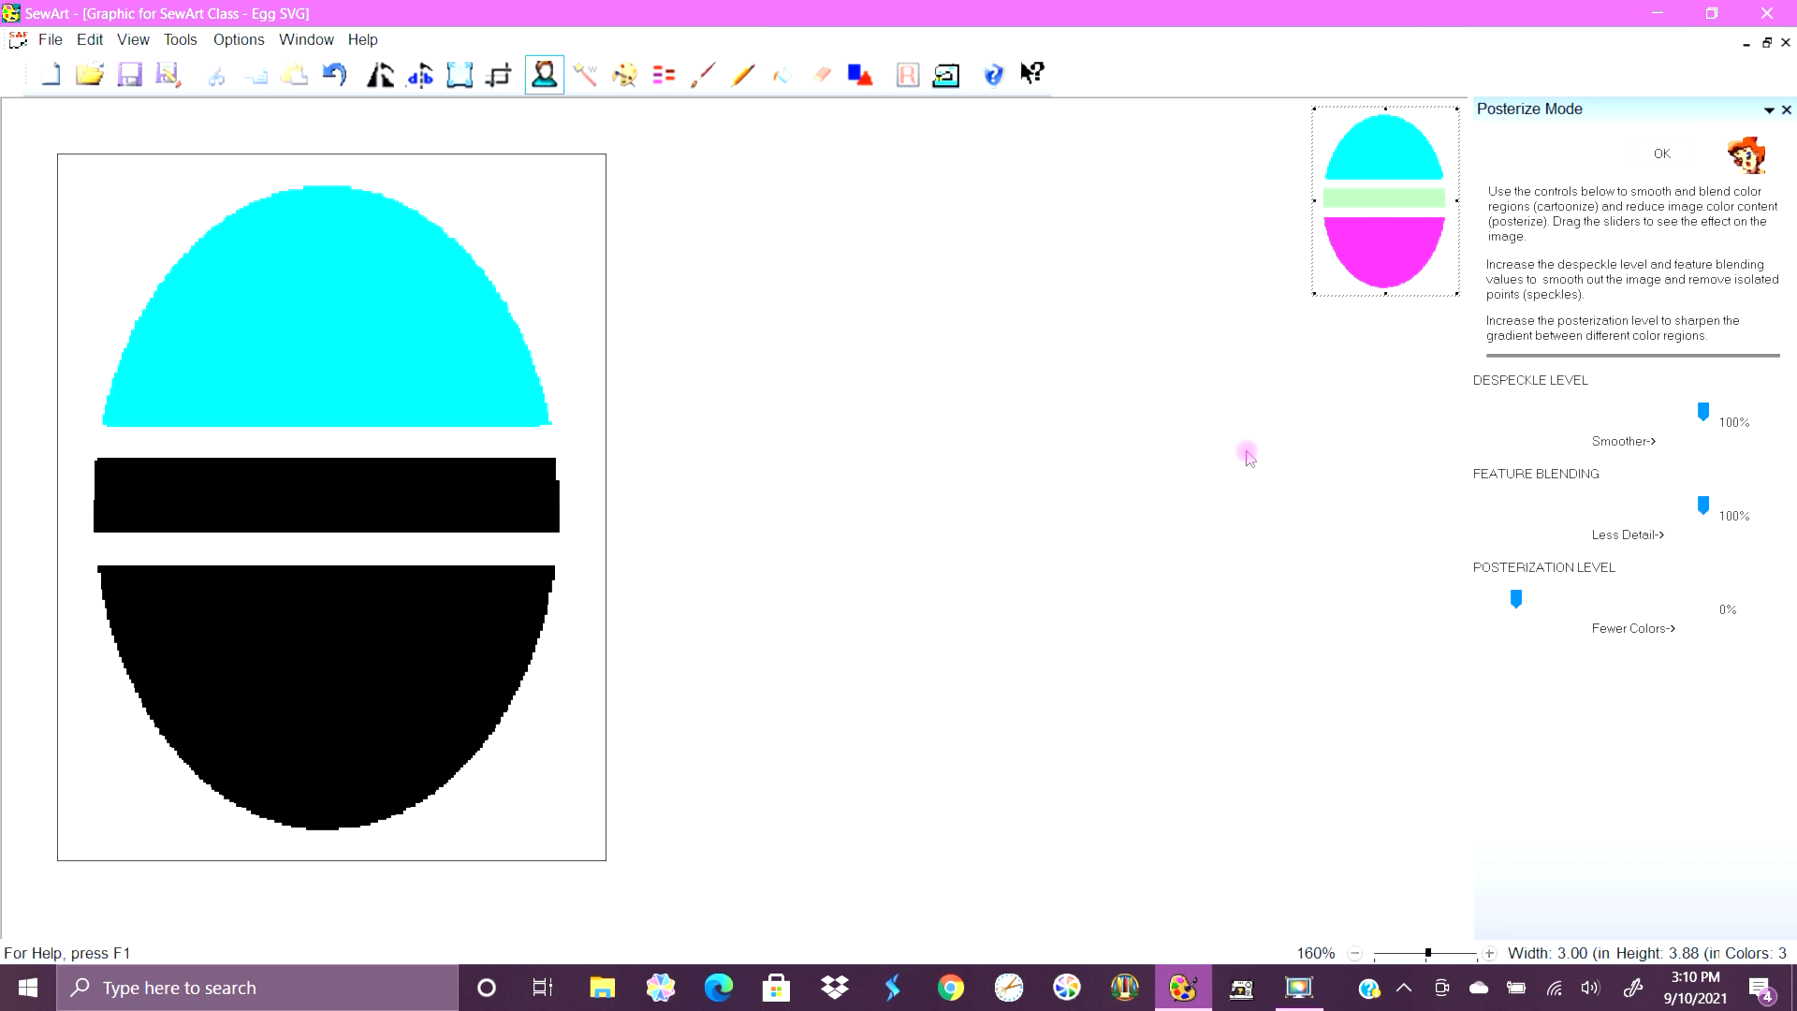
Bucket-fill the egg's black bottom section with magenta and its black middle band with light green, and finish Bucket Fill.
left_click(789, 91)
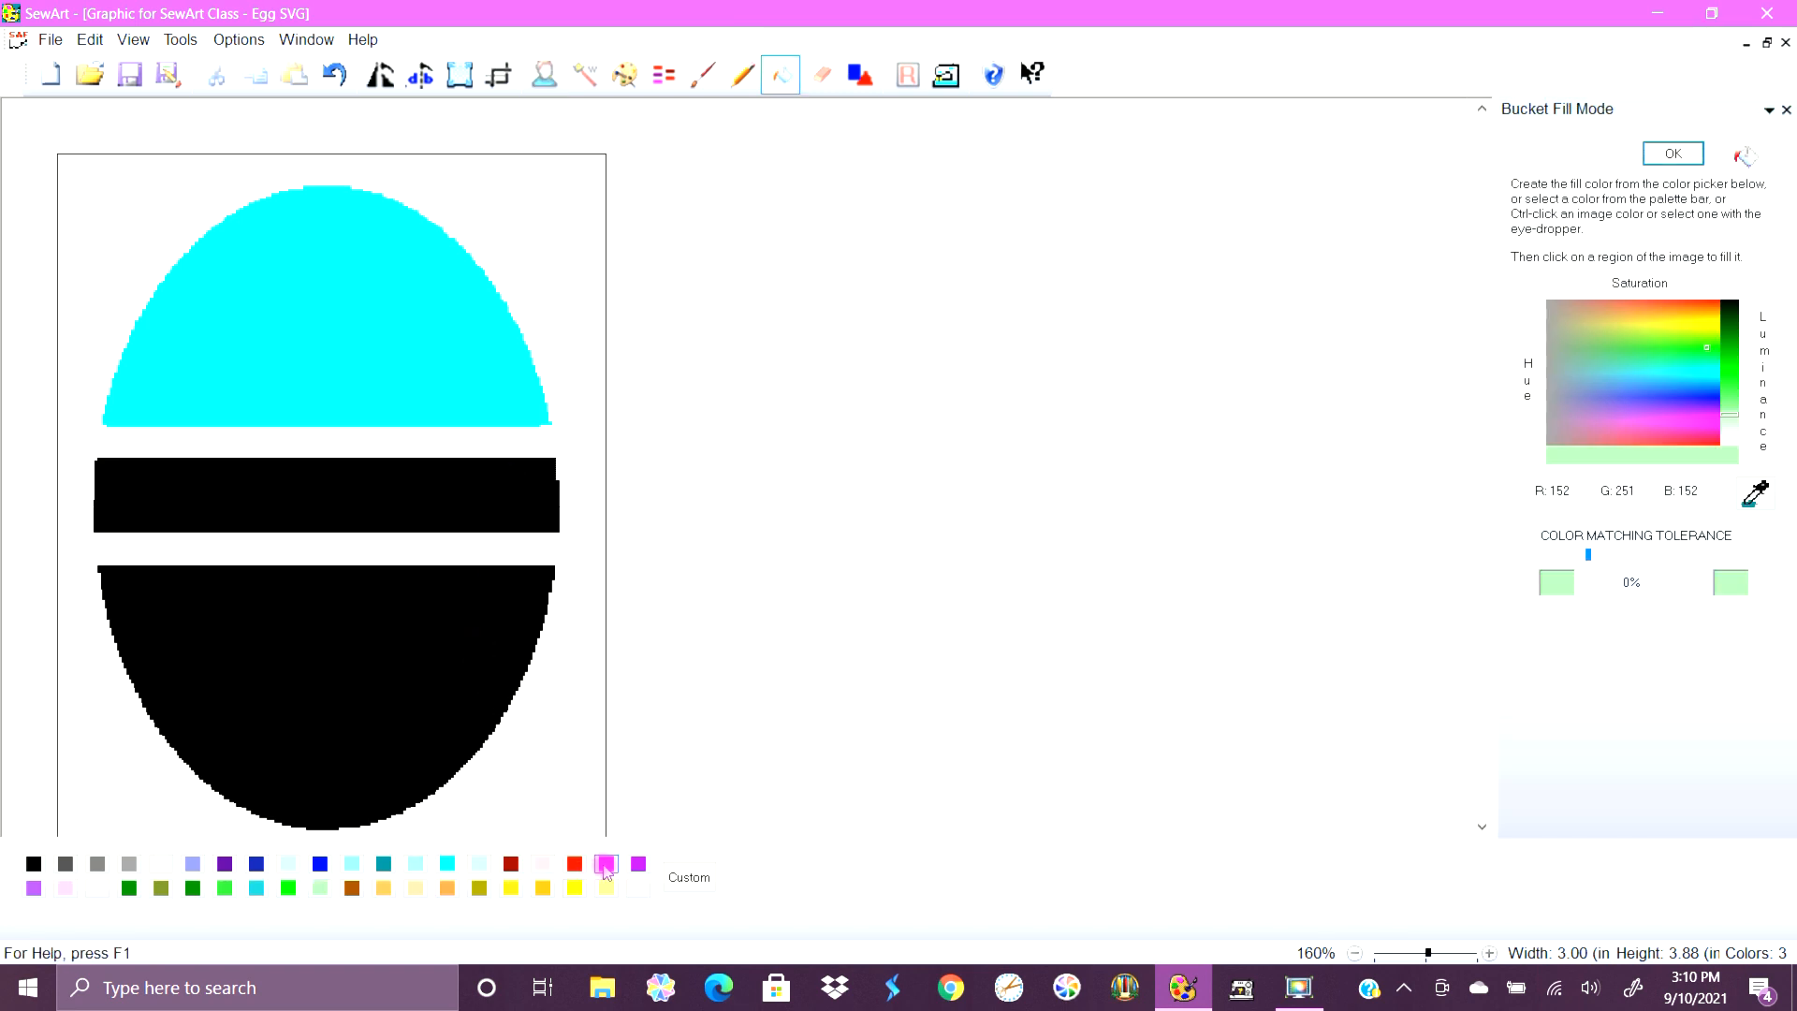
left_click(605, 872)
left_click(367, 638)
left_click(320, 887)
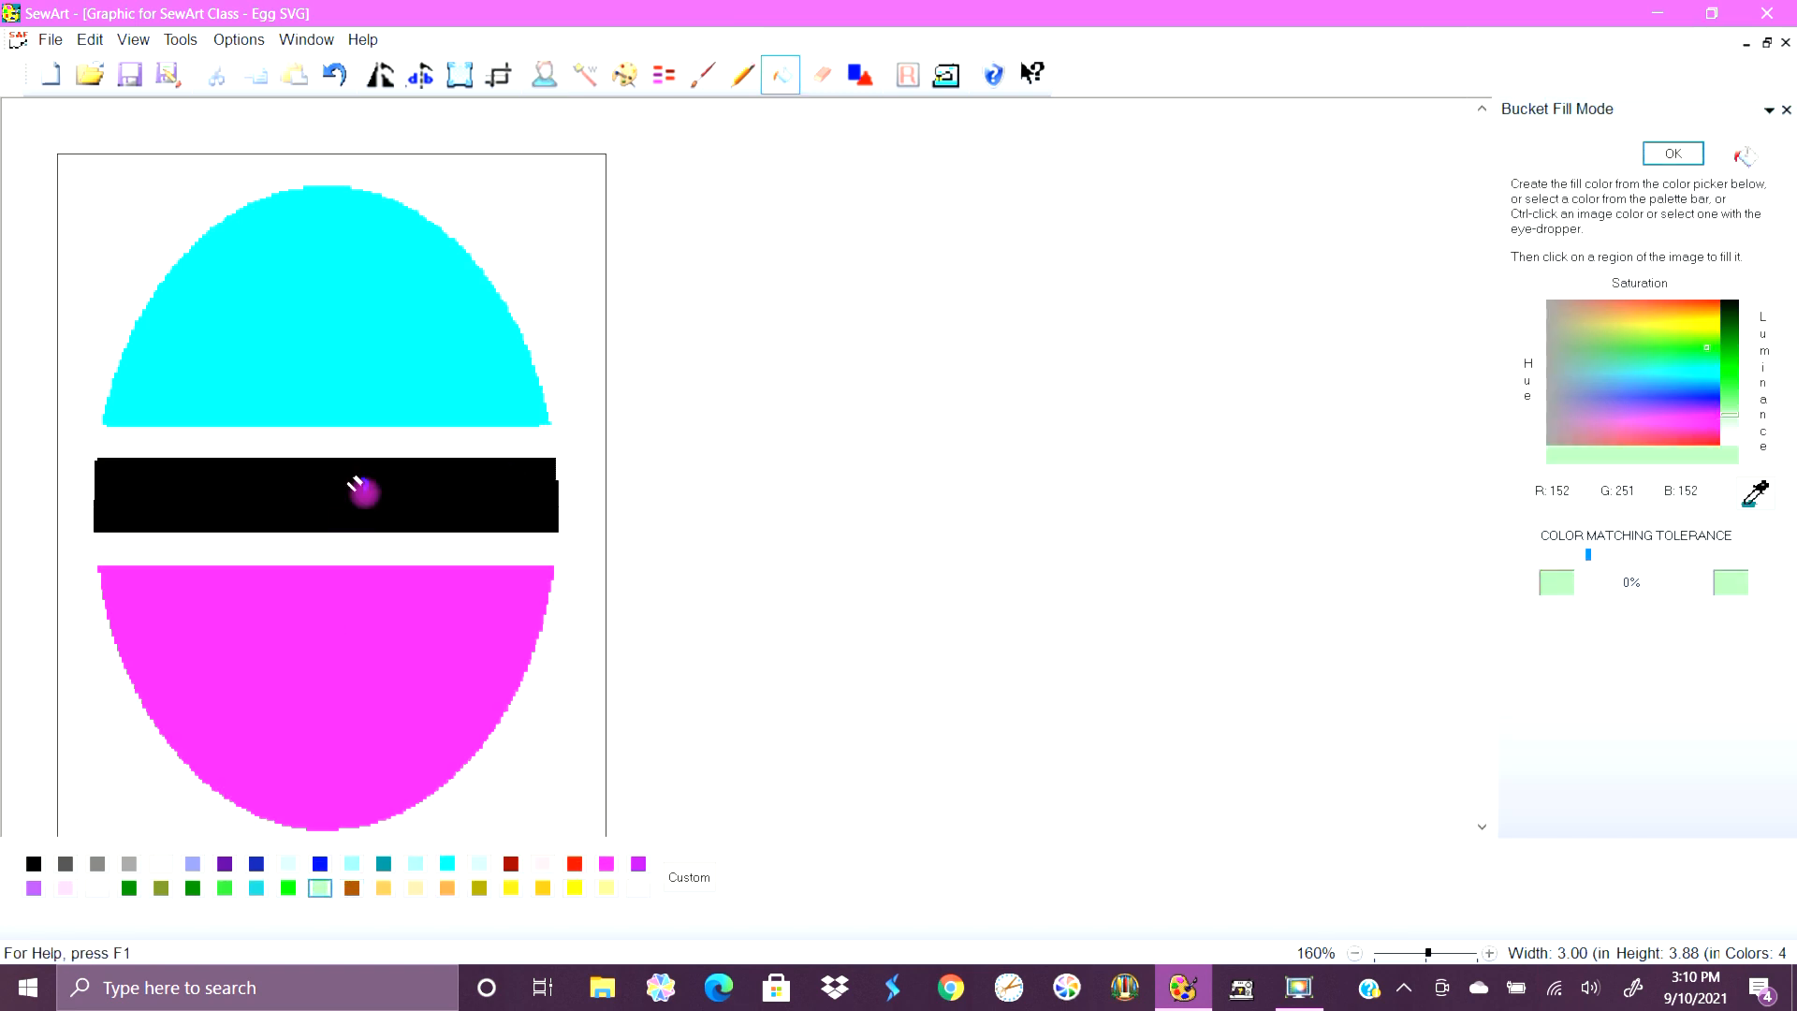
left_click(359, 487)
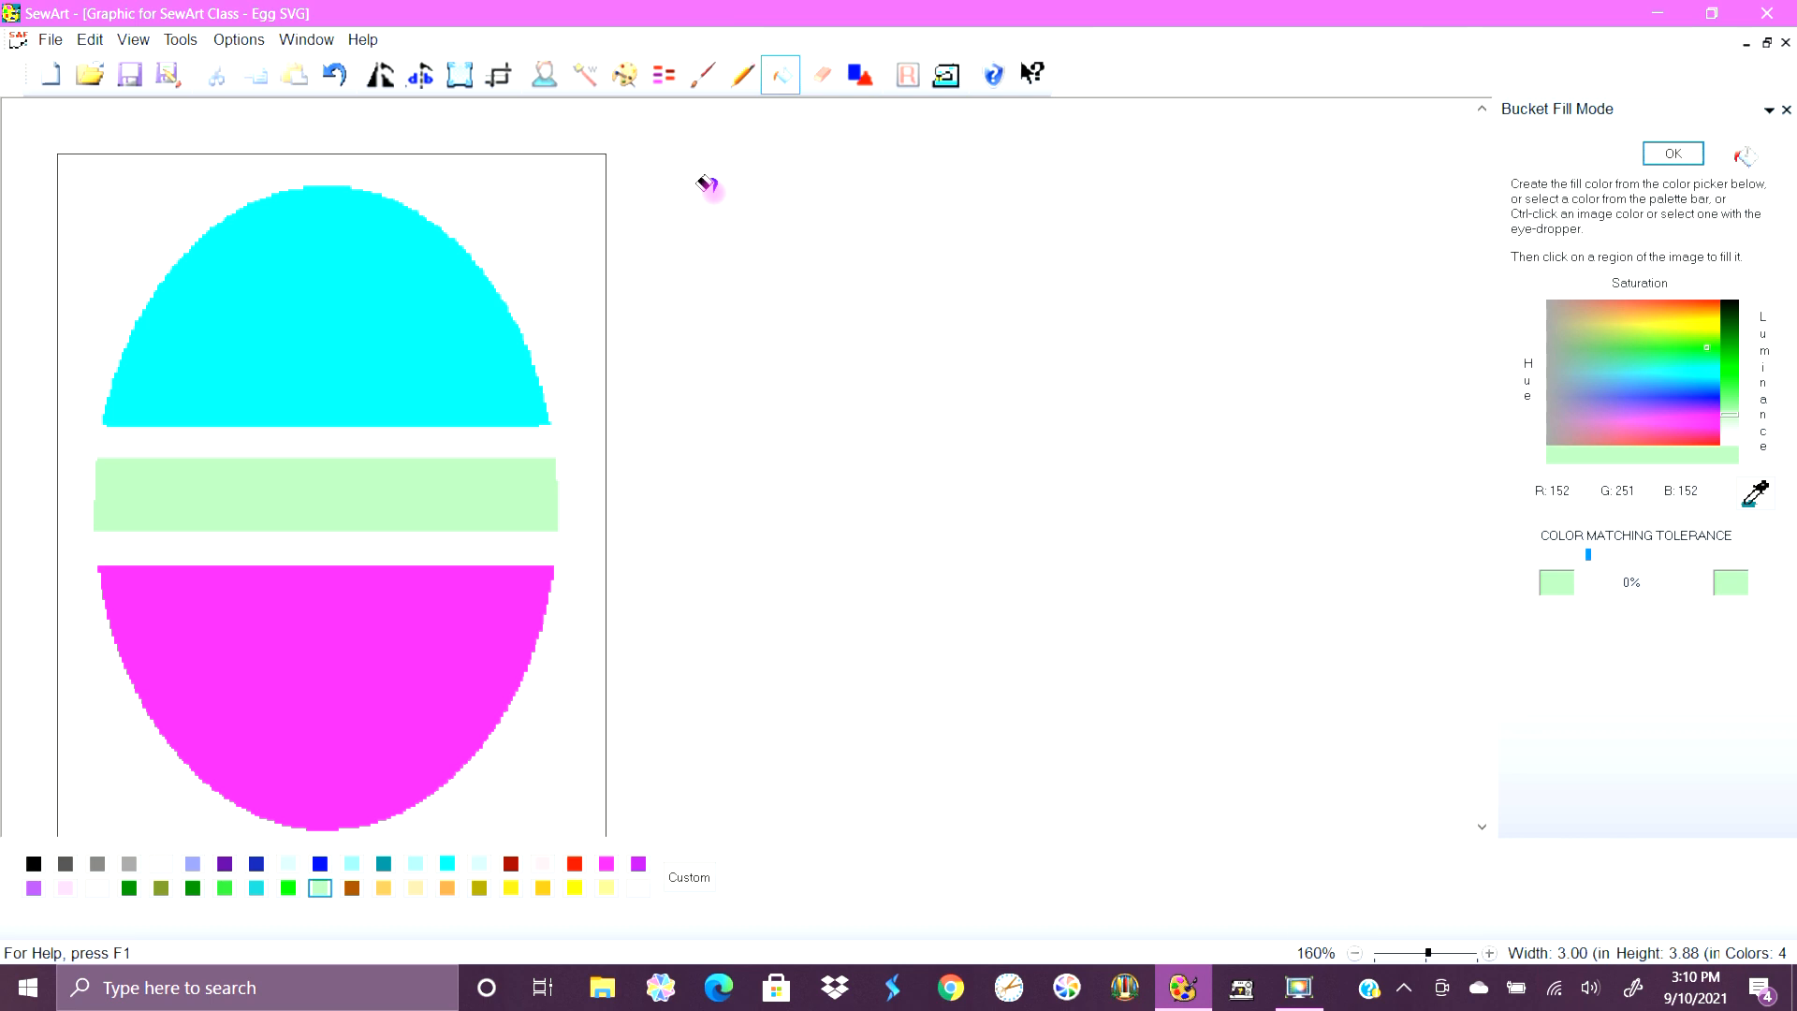
left_click(789, 84)
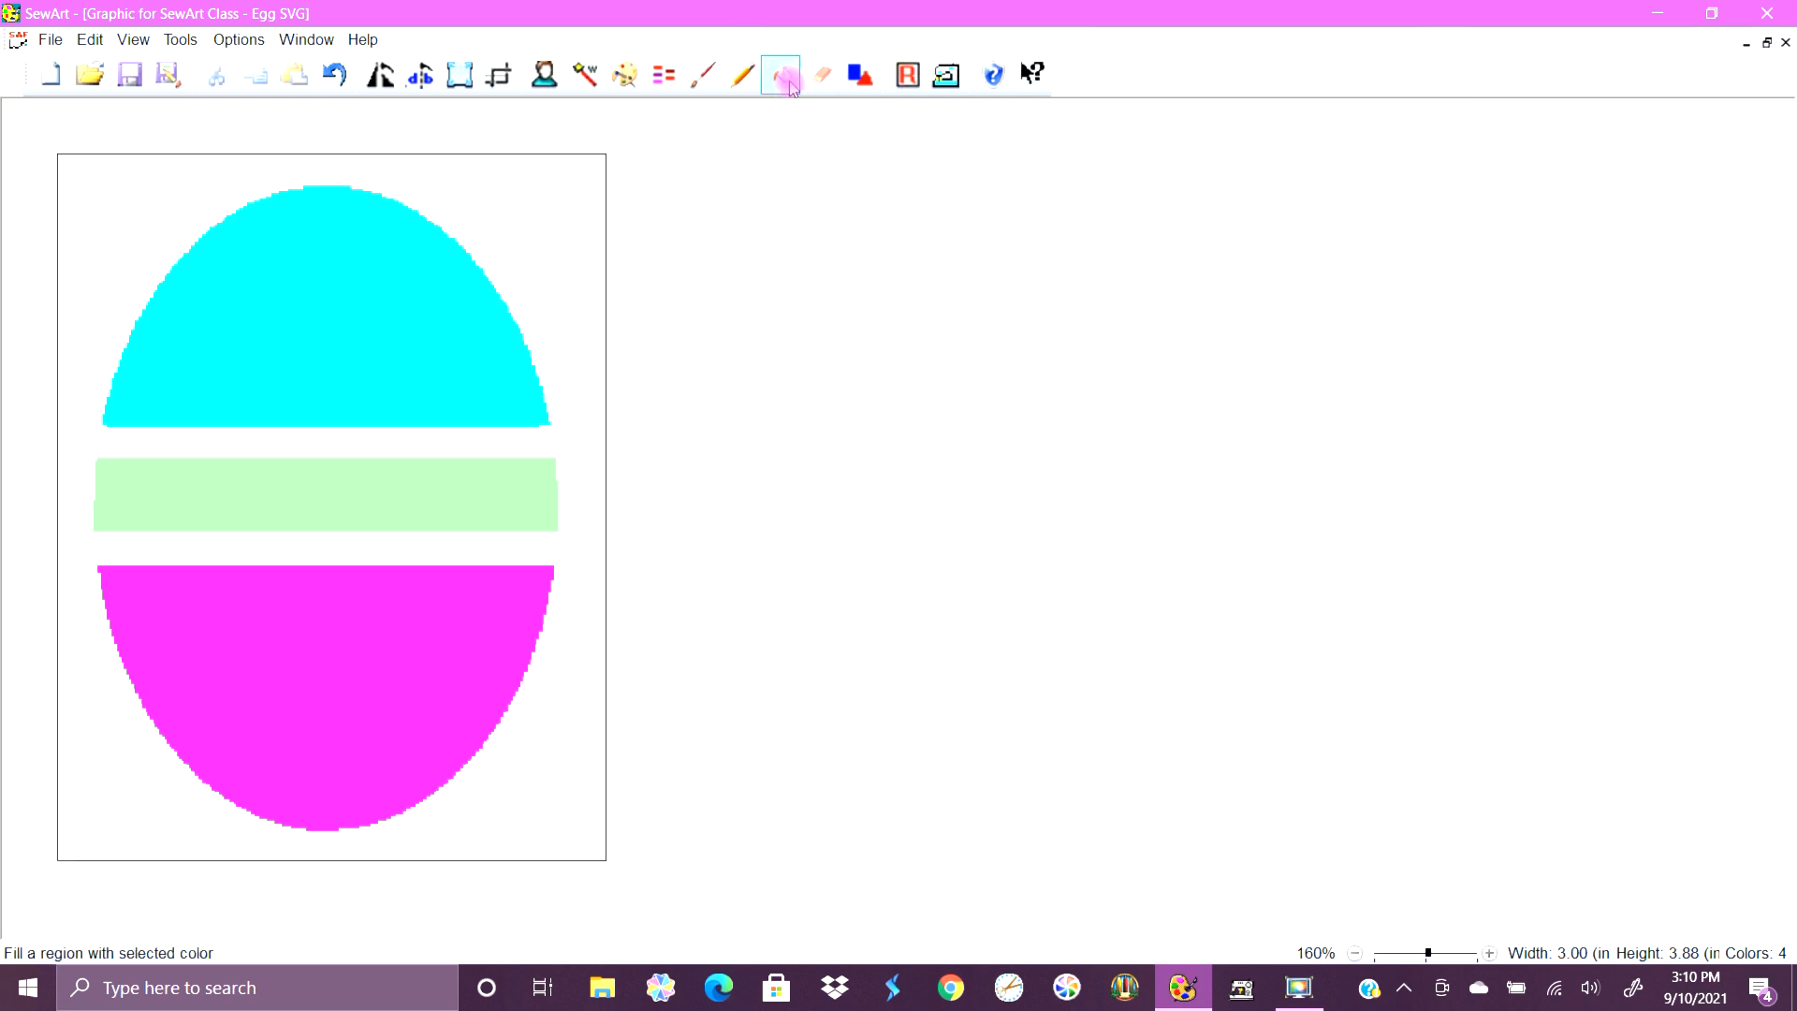
left_click(789, 84)
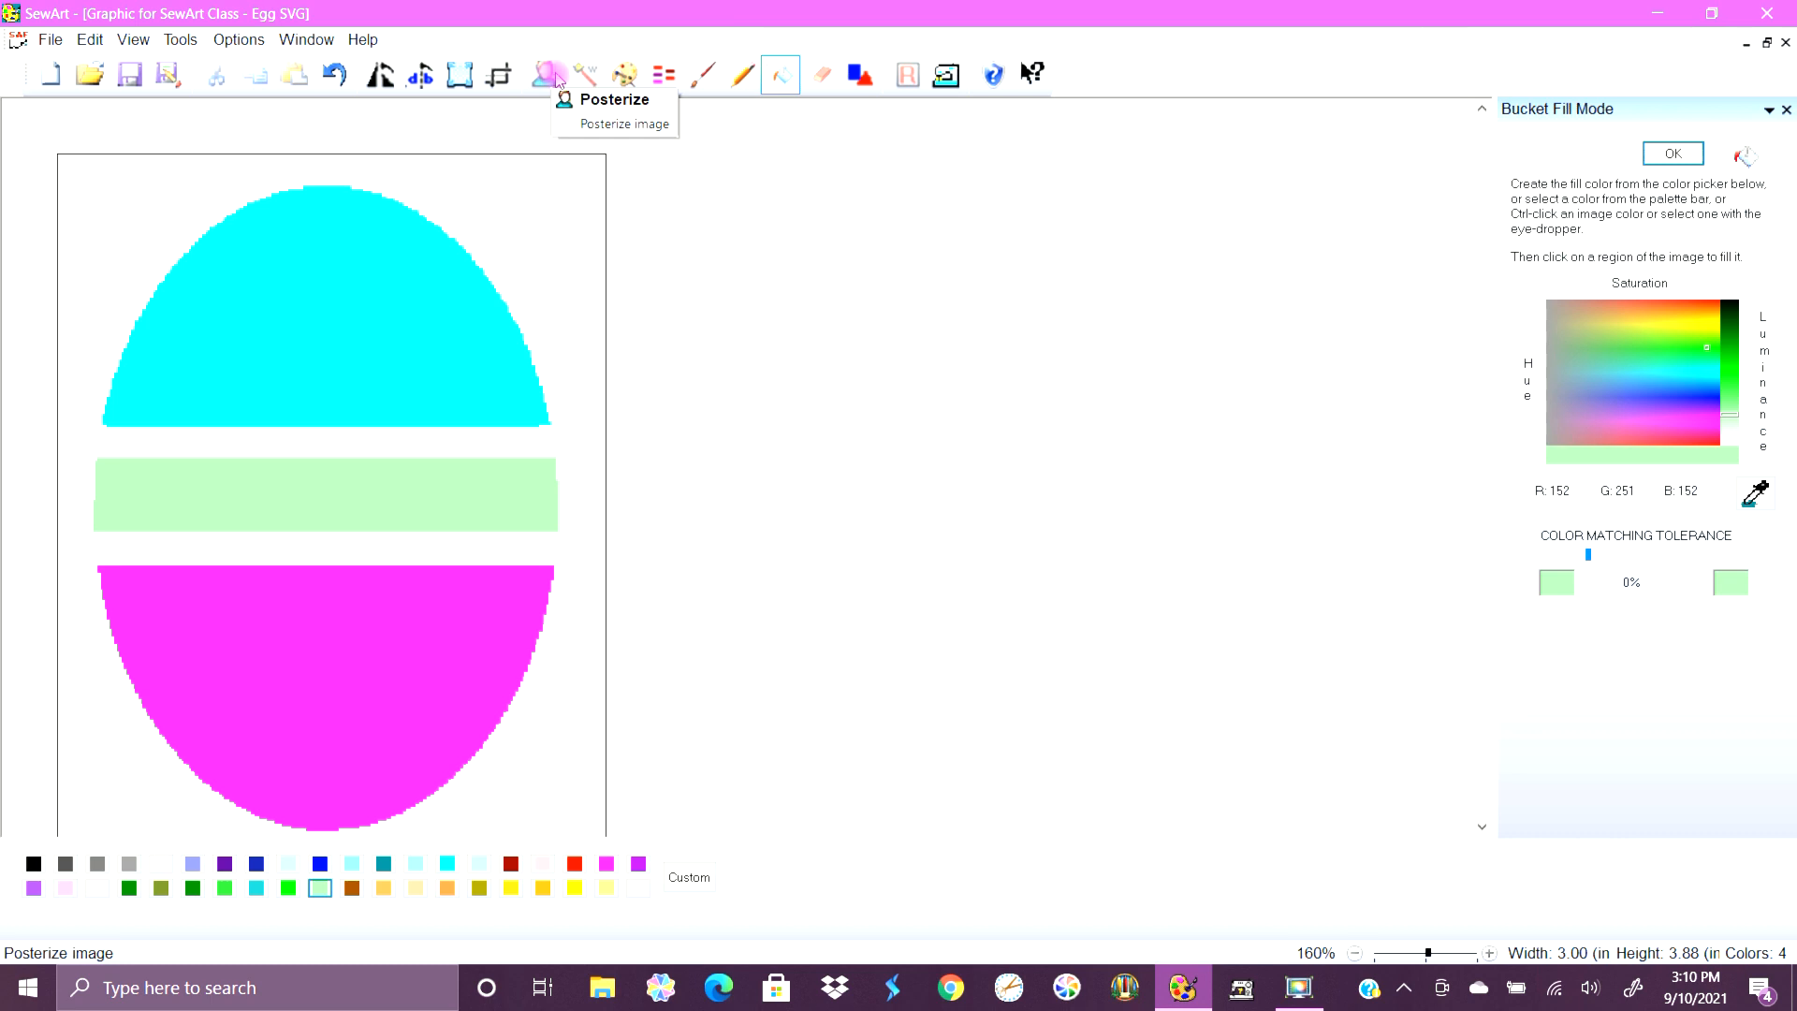
left_click(785, 81)
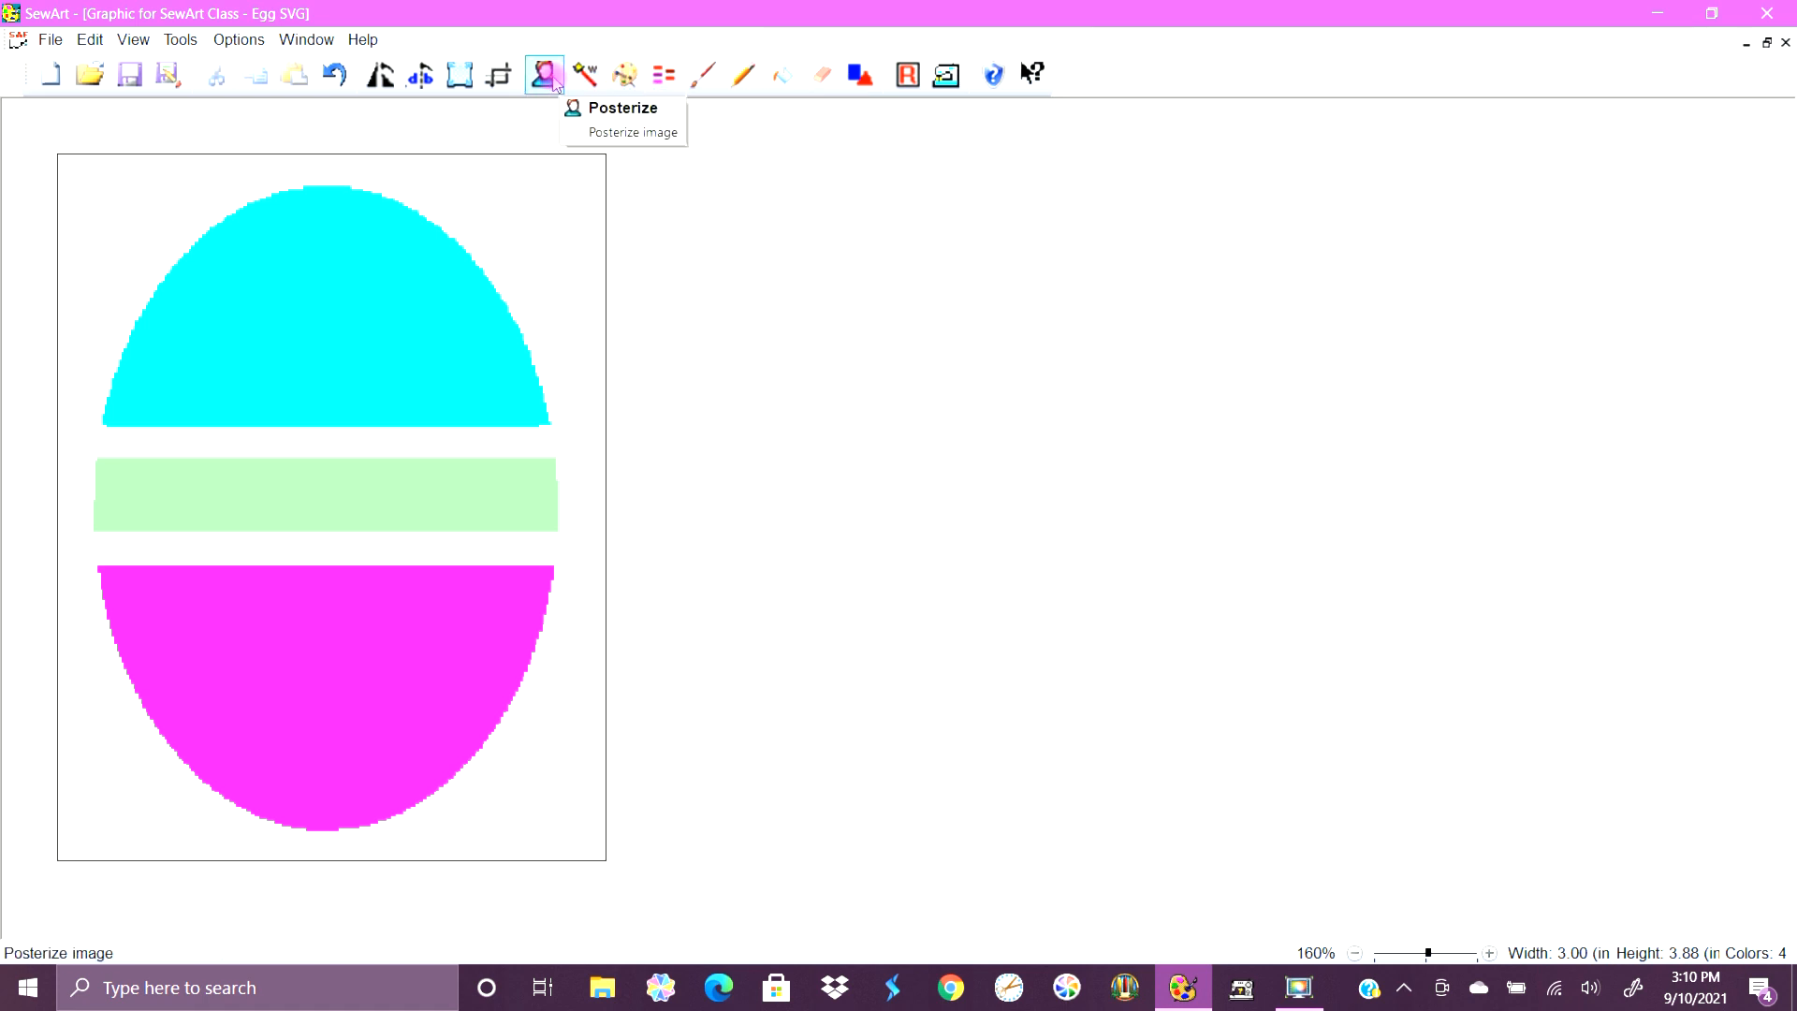
Start the Image Processing Wizard, compare the 3-color reduction, accept 2 colors, and merge colors at 6.40%.
left_click(591, 82)
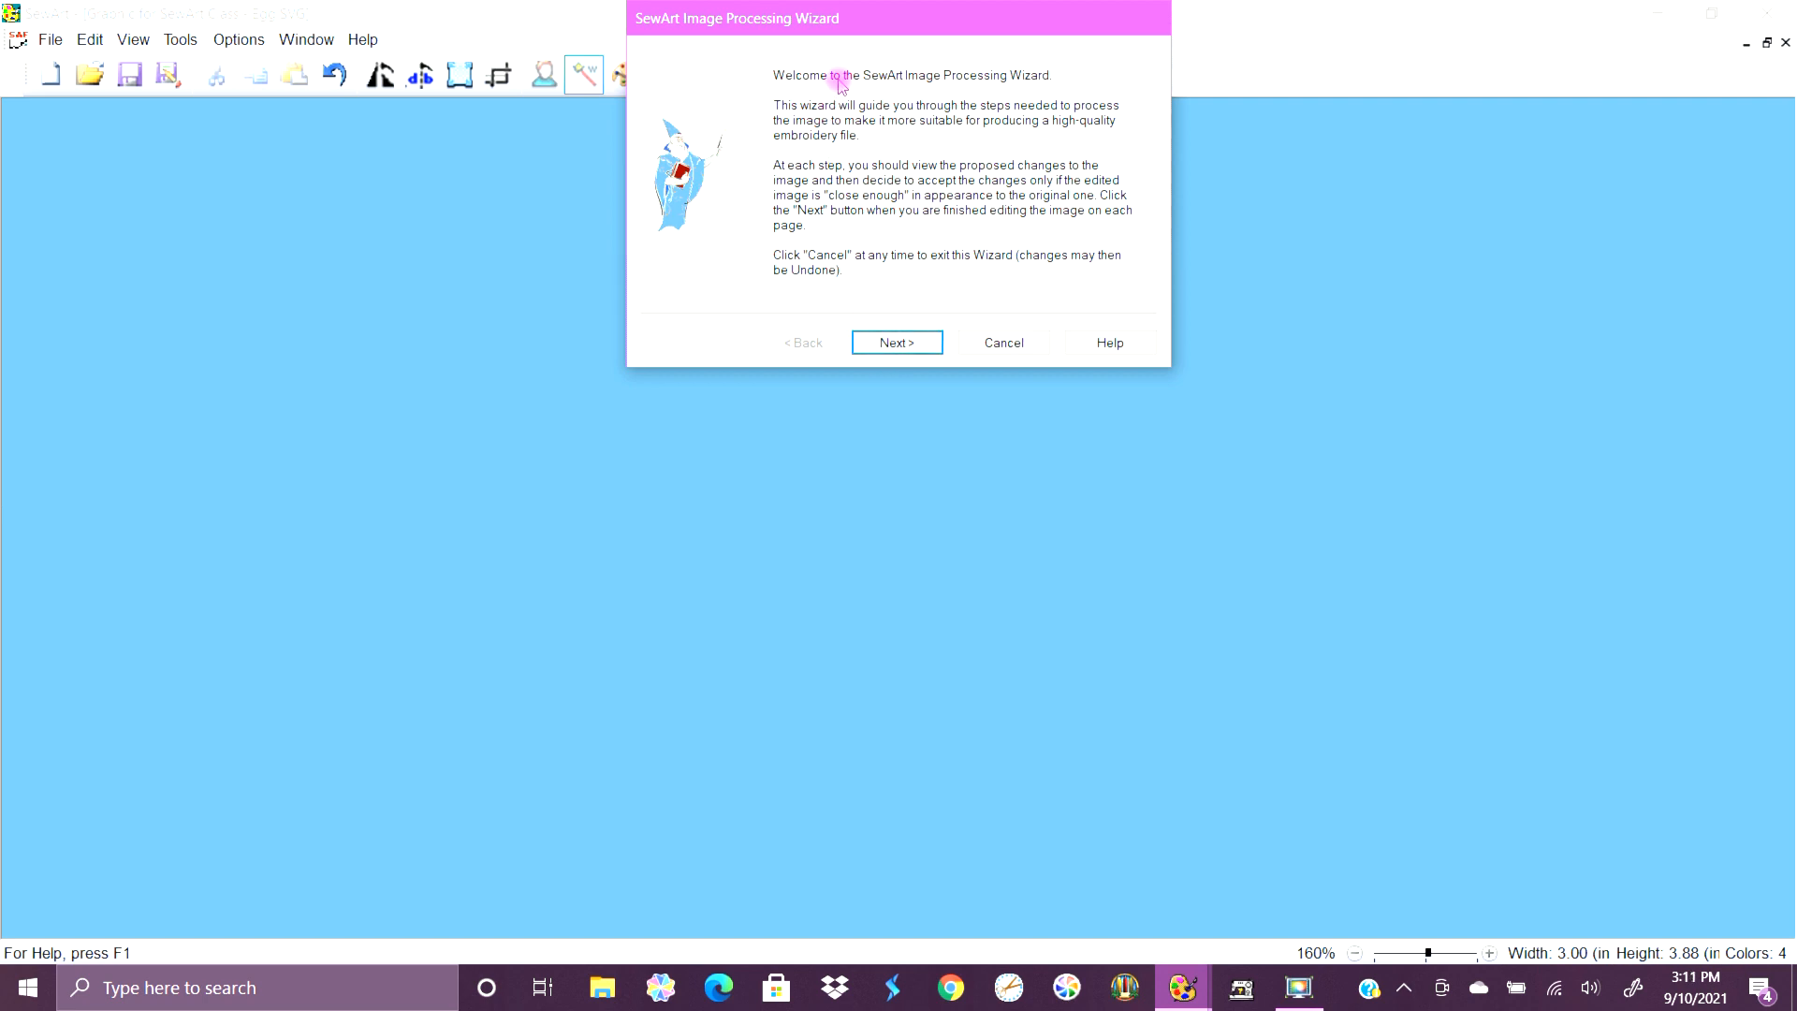
left_click(897, 344)
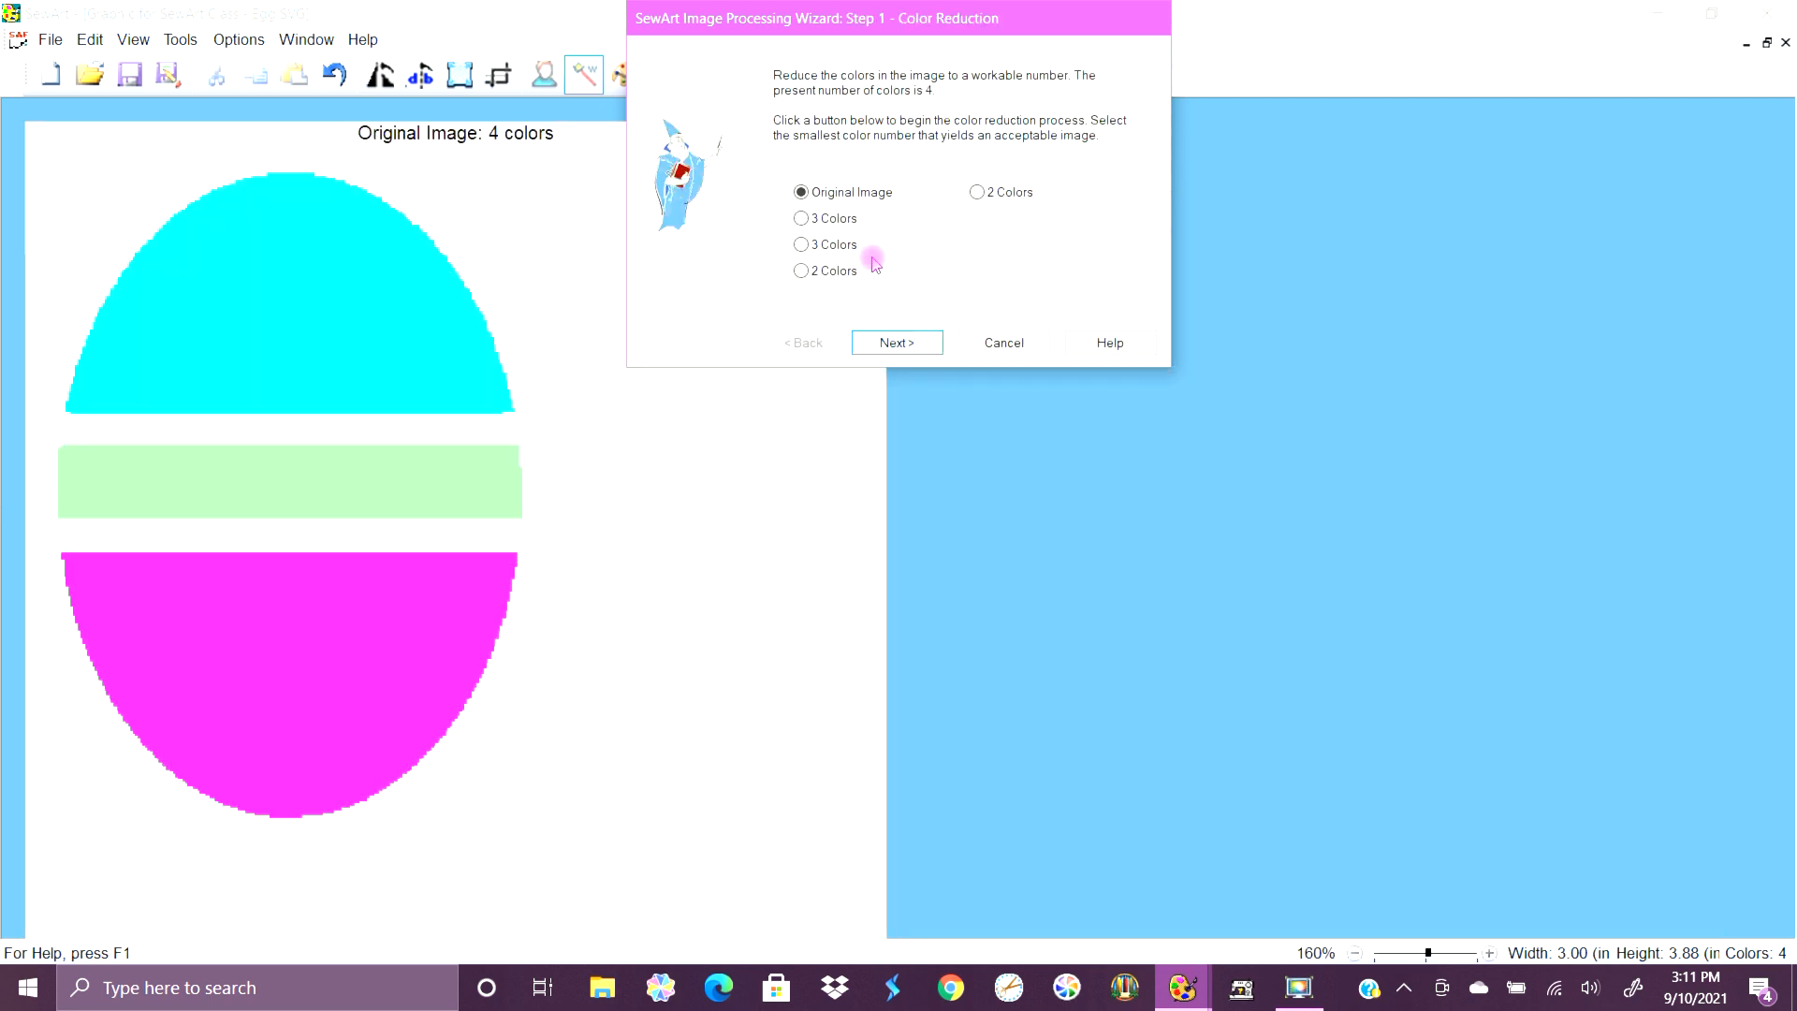
left_click(978, 193)
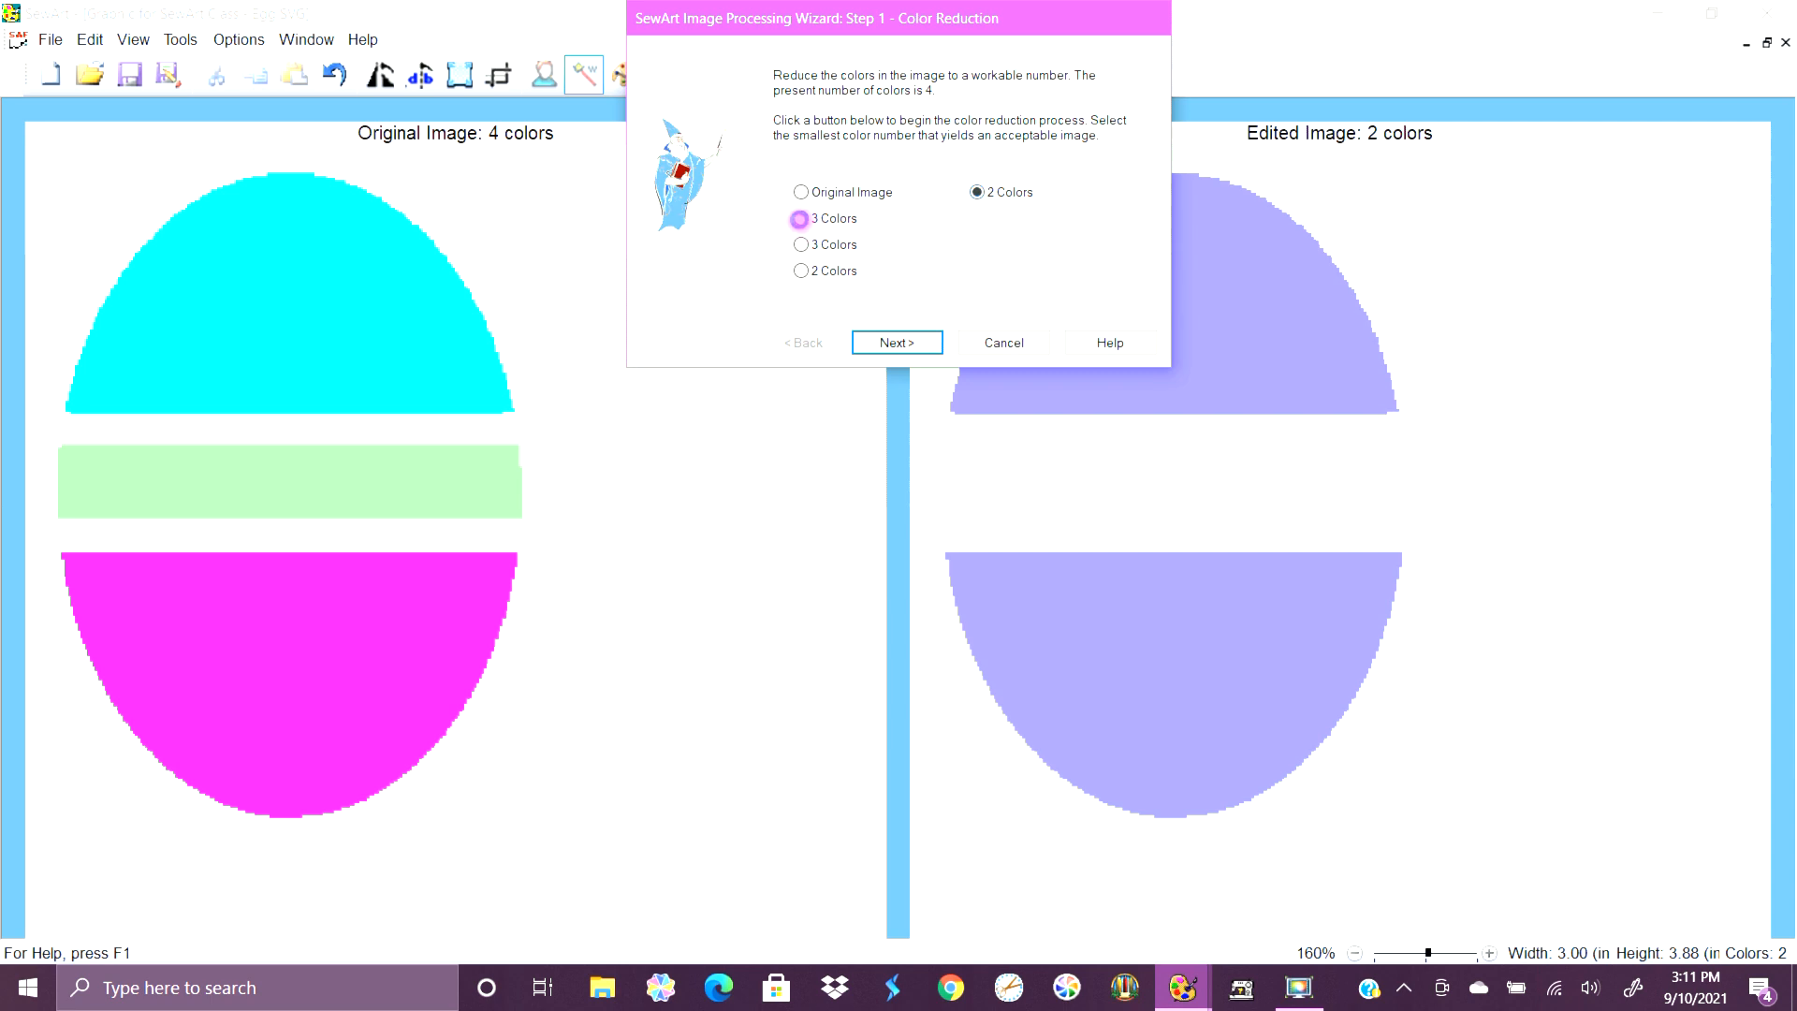
left_click(802, 221)
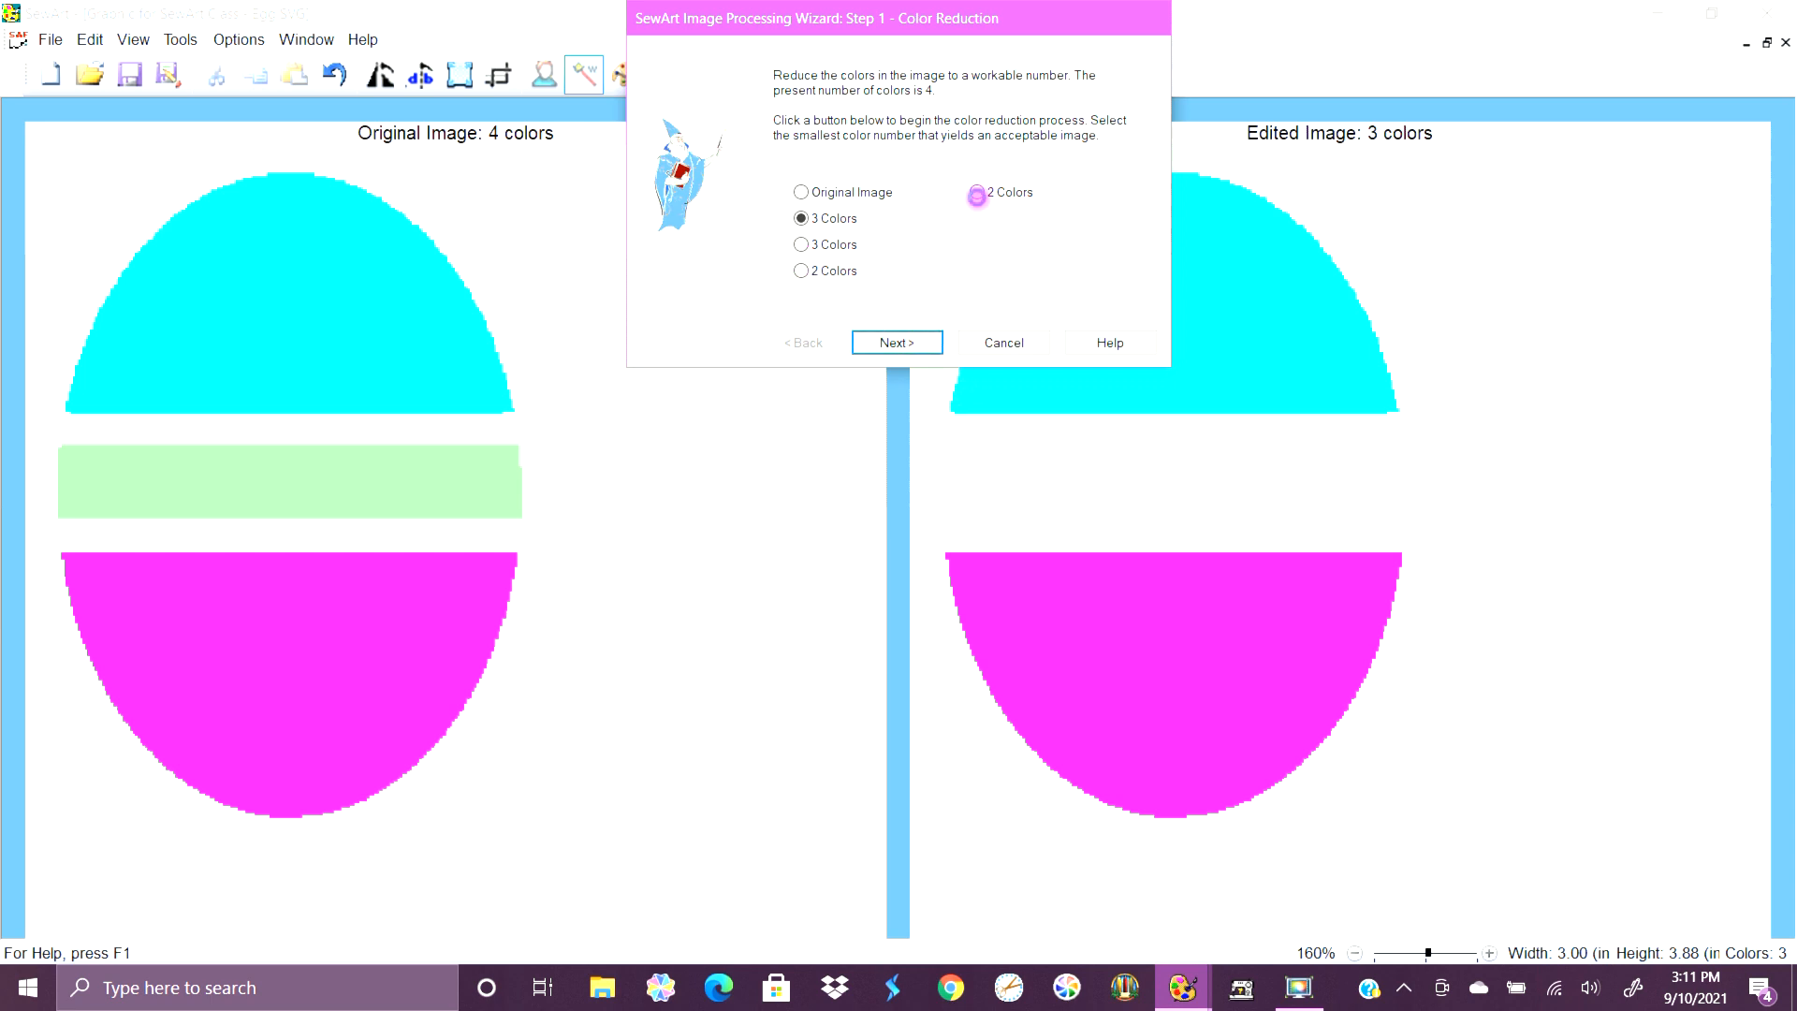
left_click(977, 194)
left_click(922, 345)
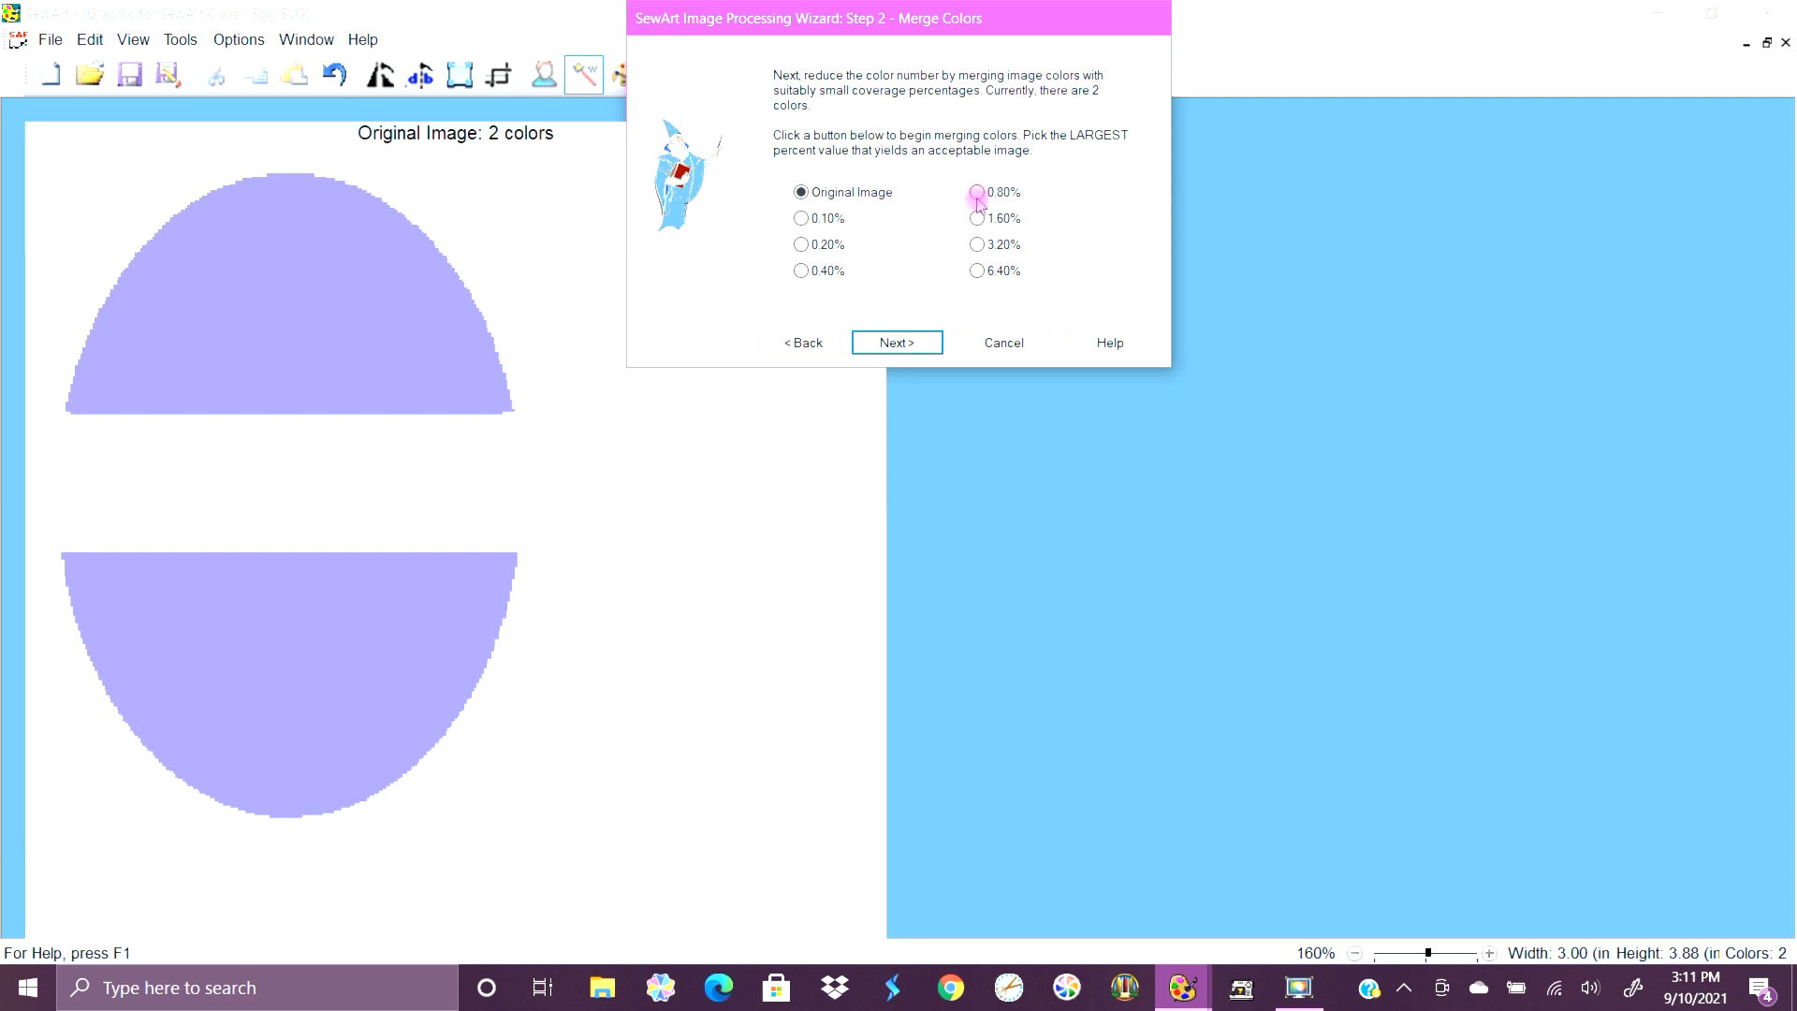
left_click(977, 272)
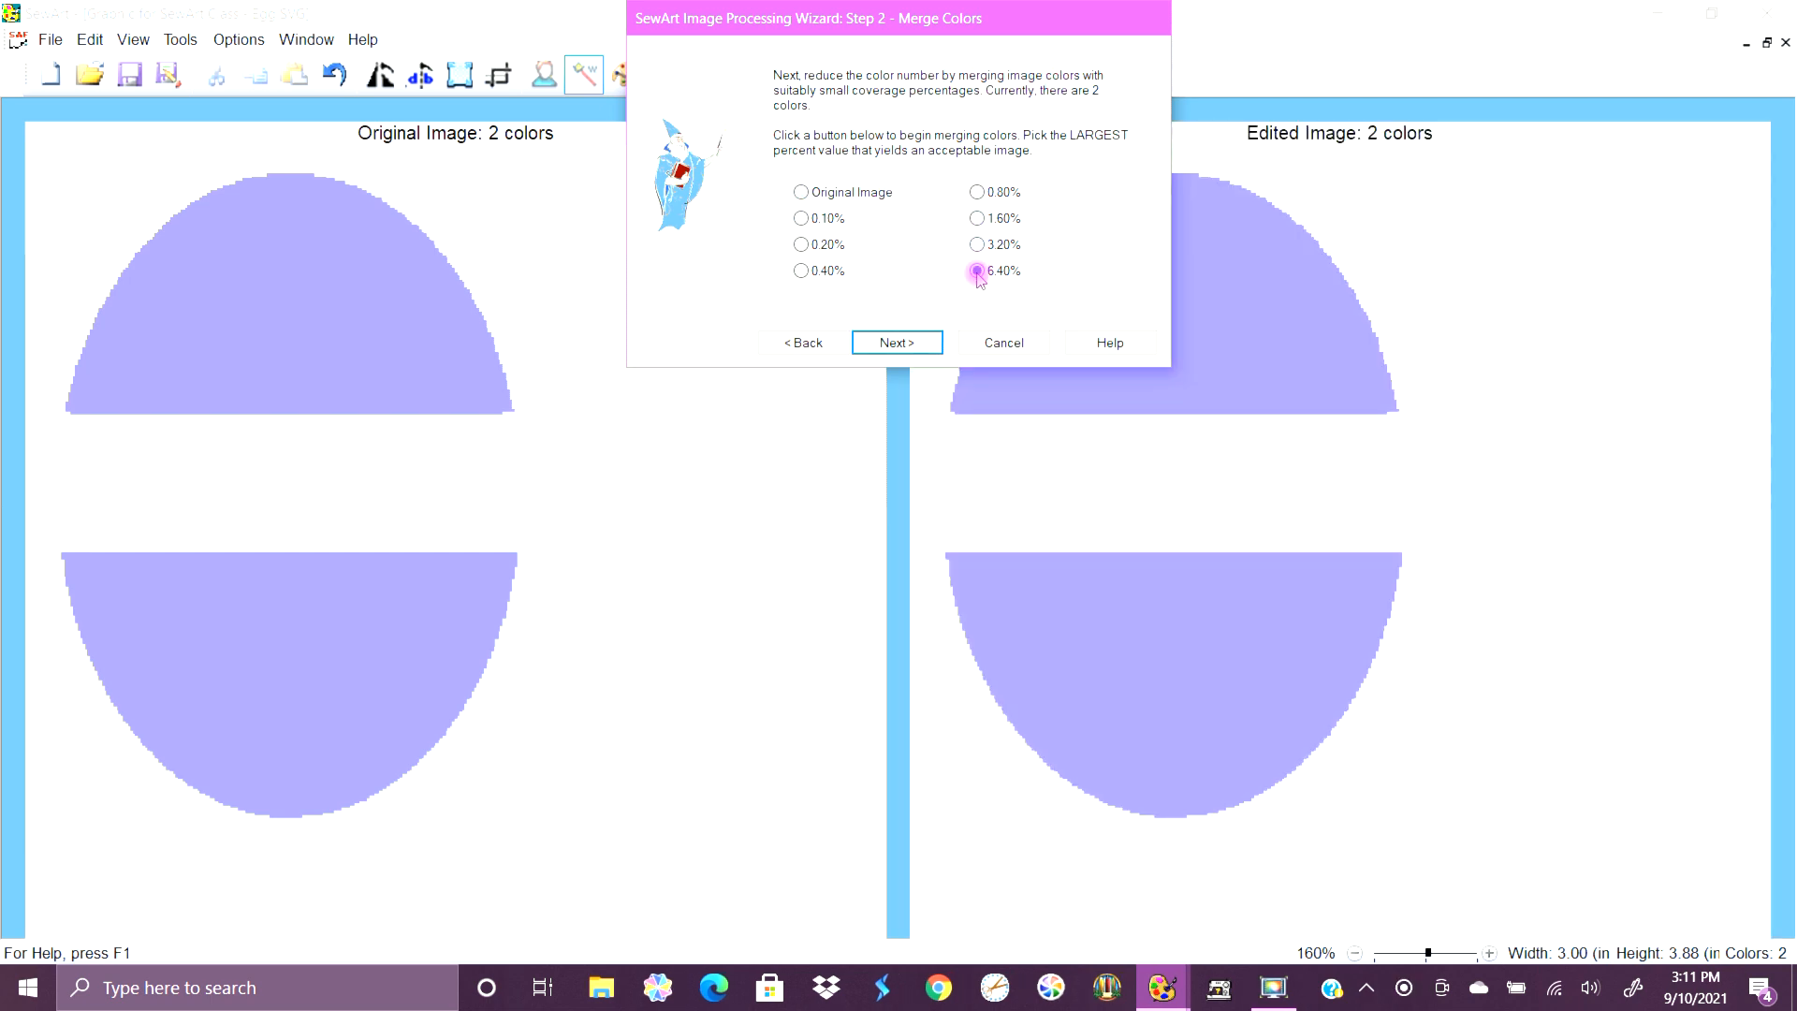
left_click(921, 344)
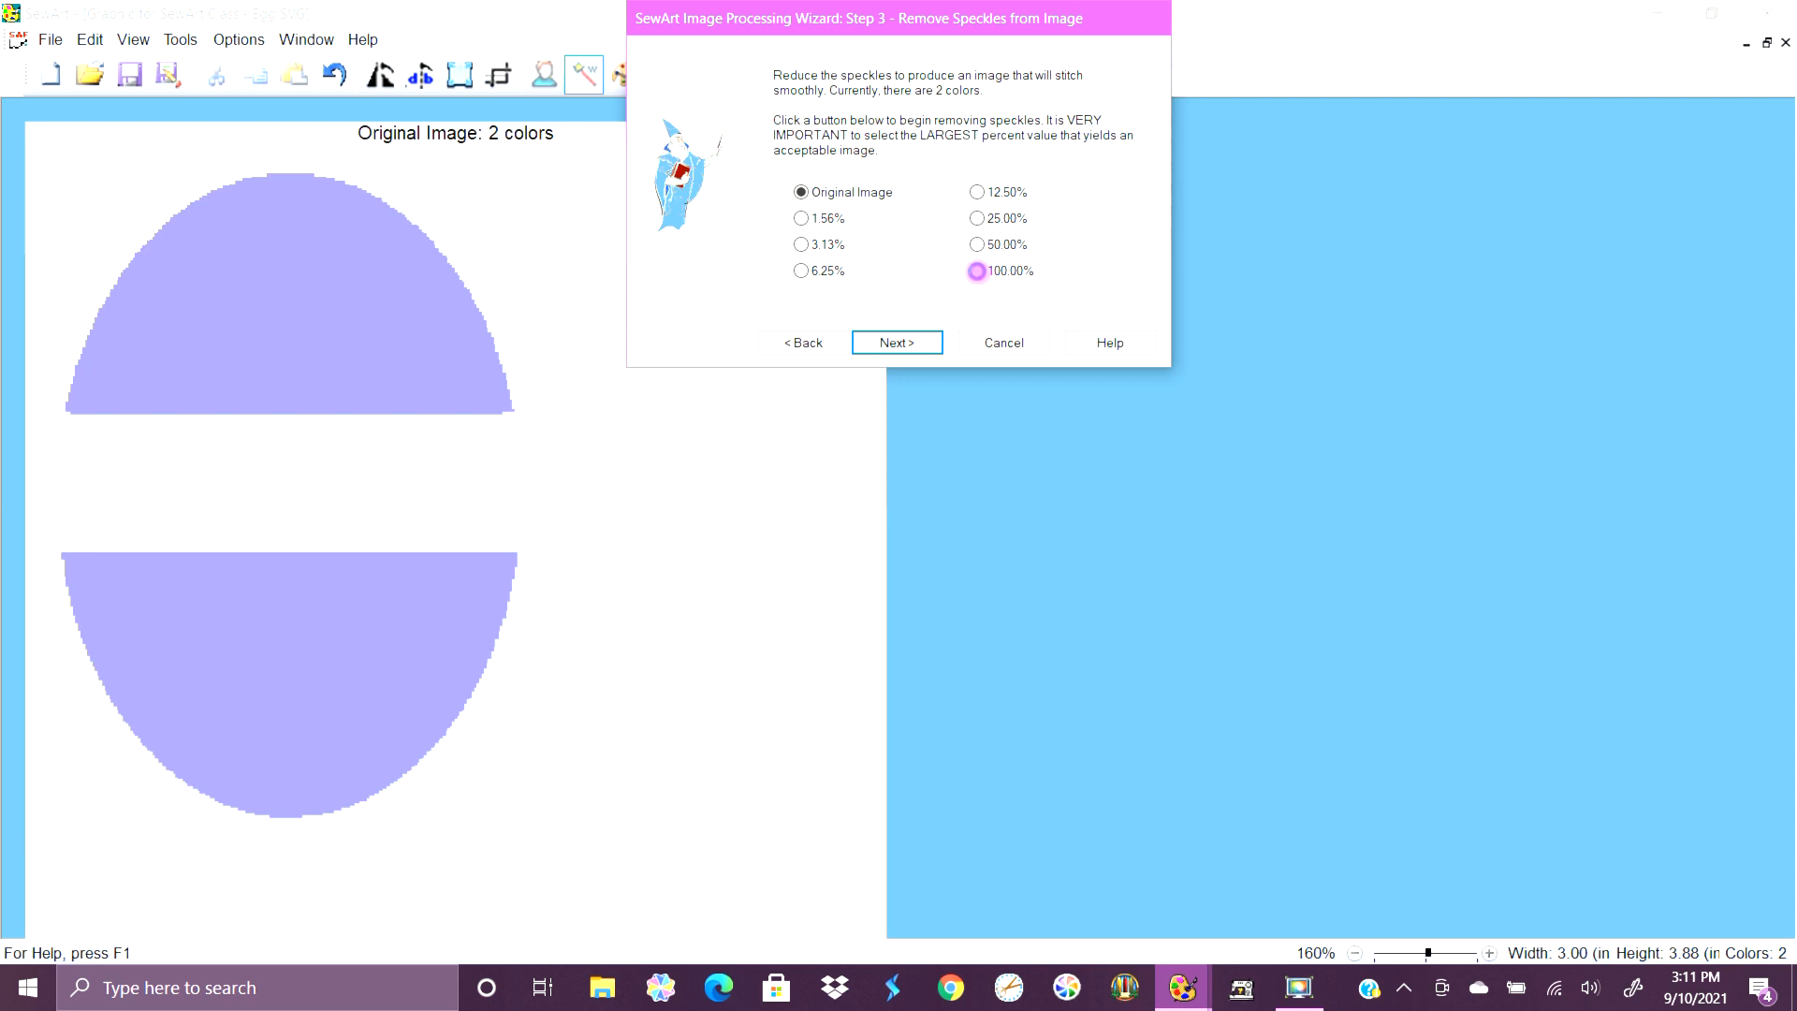
Set the wizard's speckle removal to 100.00% and its final cleanup to 12.21%, and finish the wizard.
left_click(976, 270)
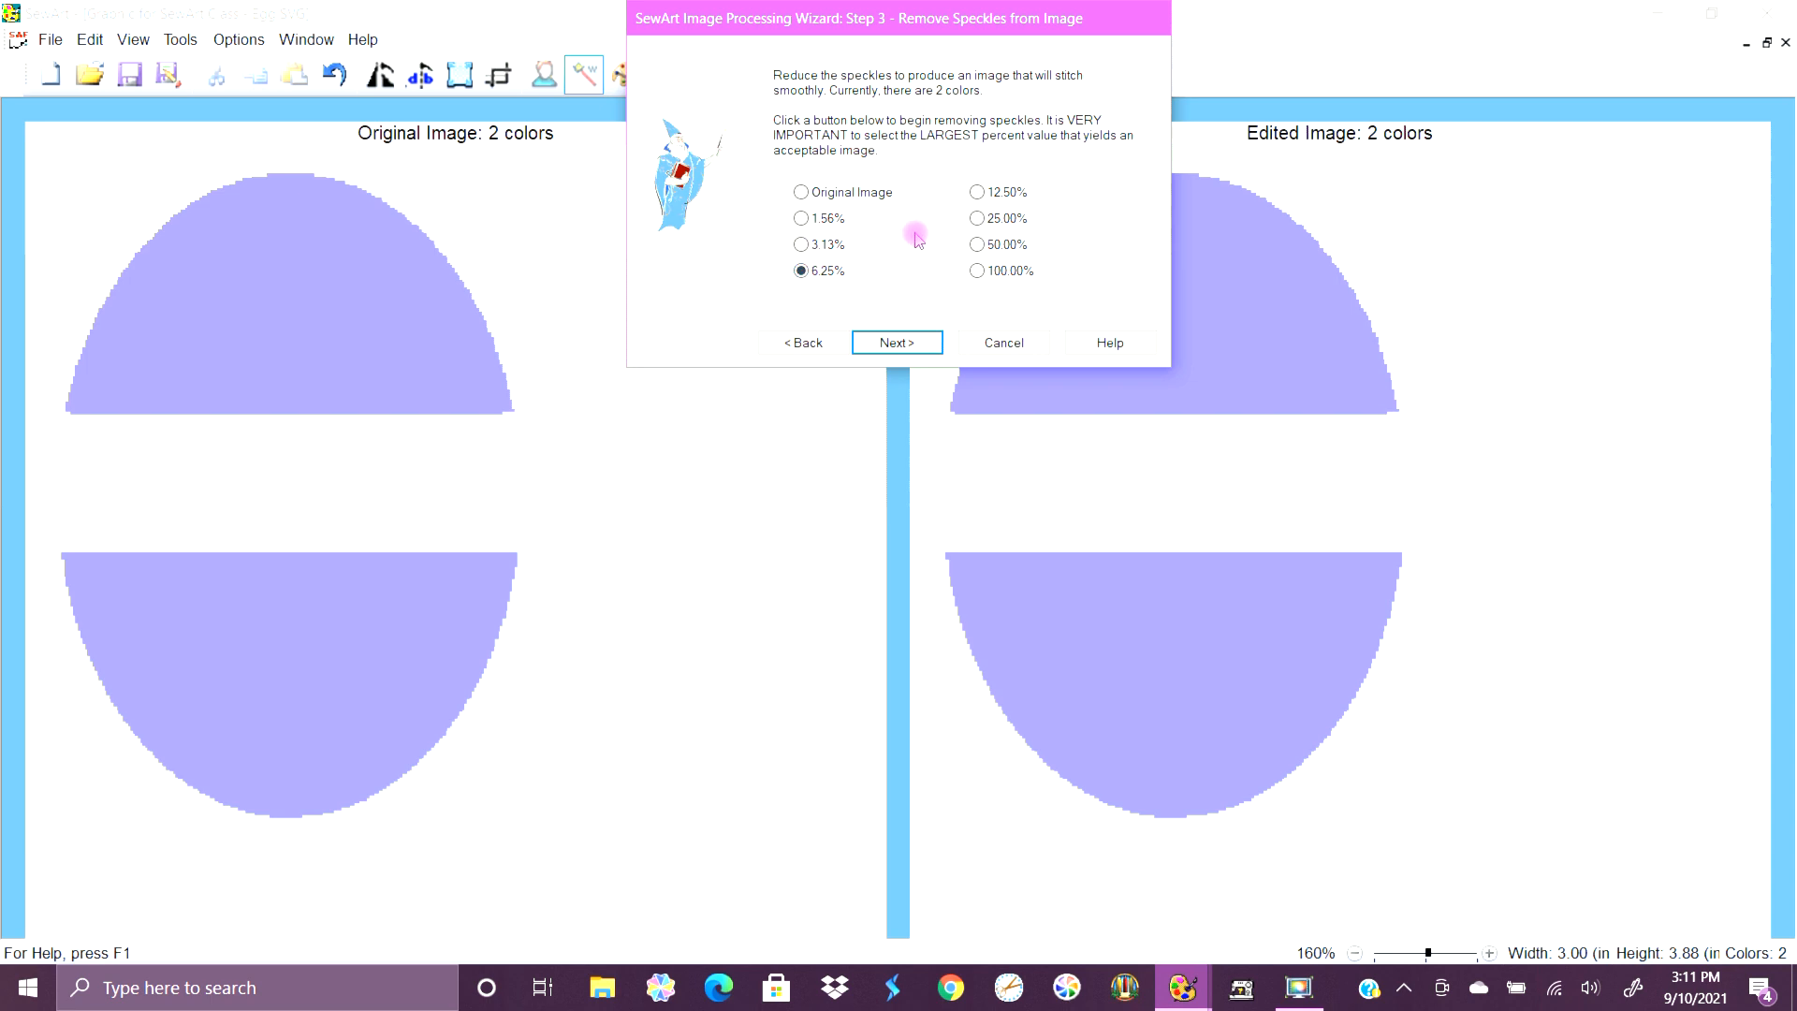
left_click(977, 272)
left_click(923, 340)
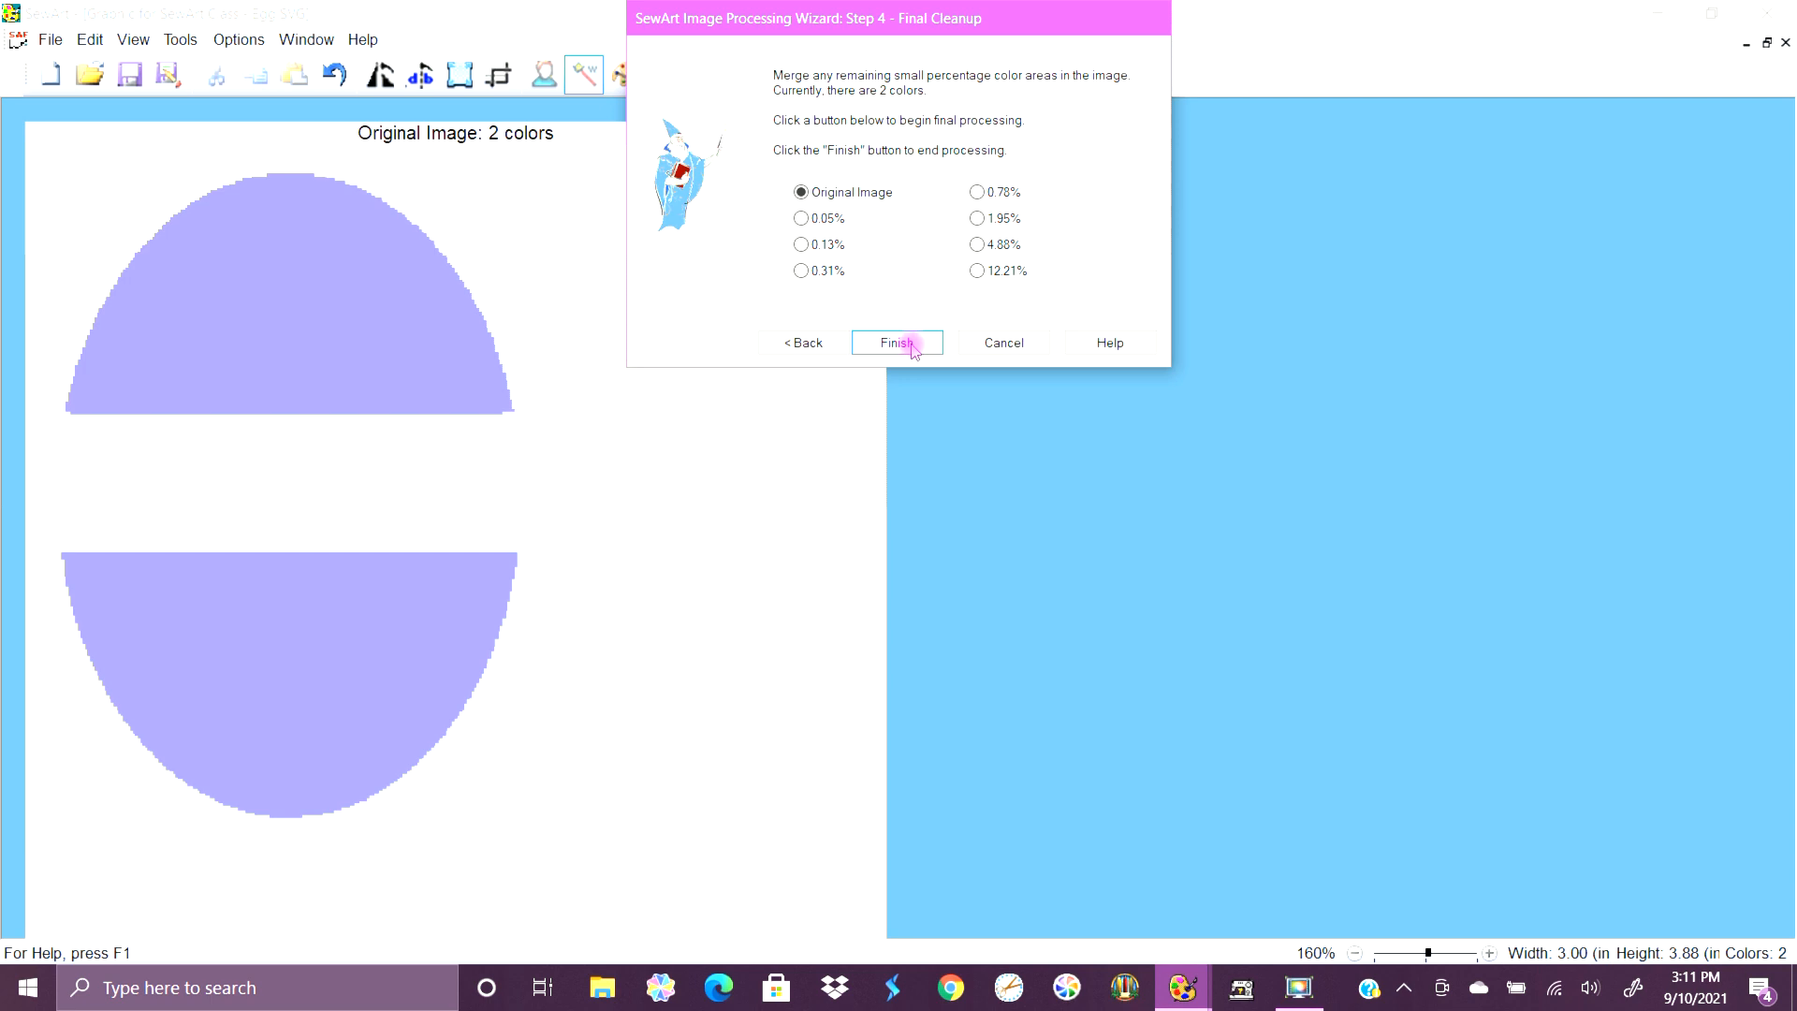
left_click(977, 272)
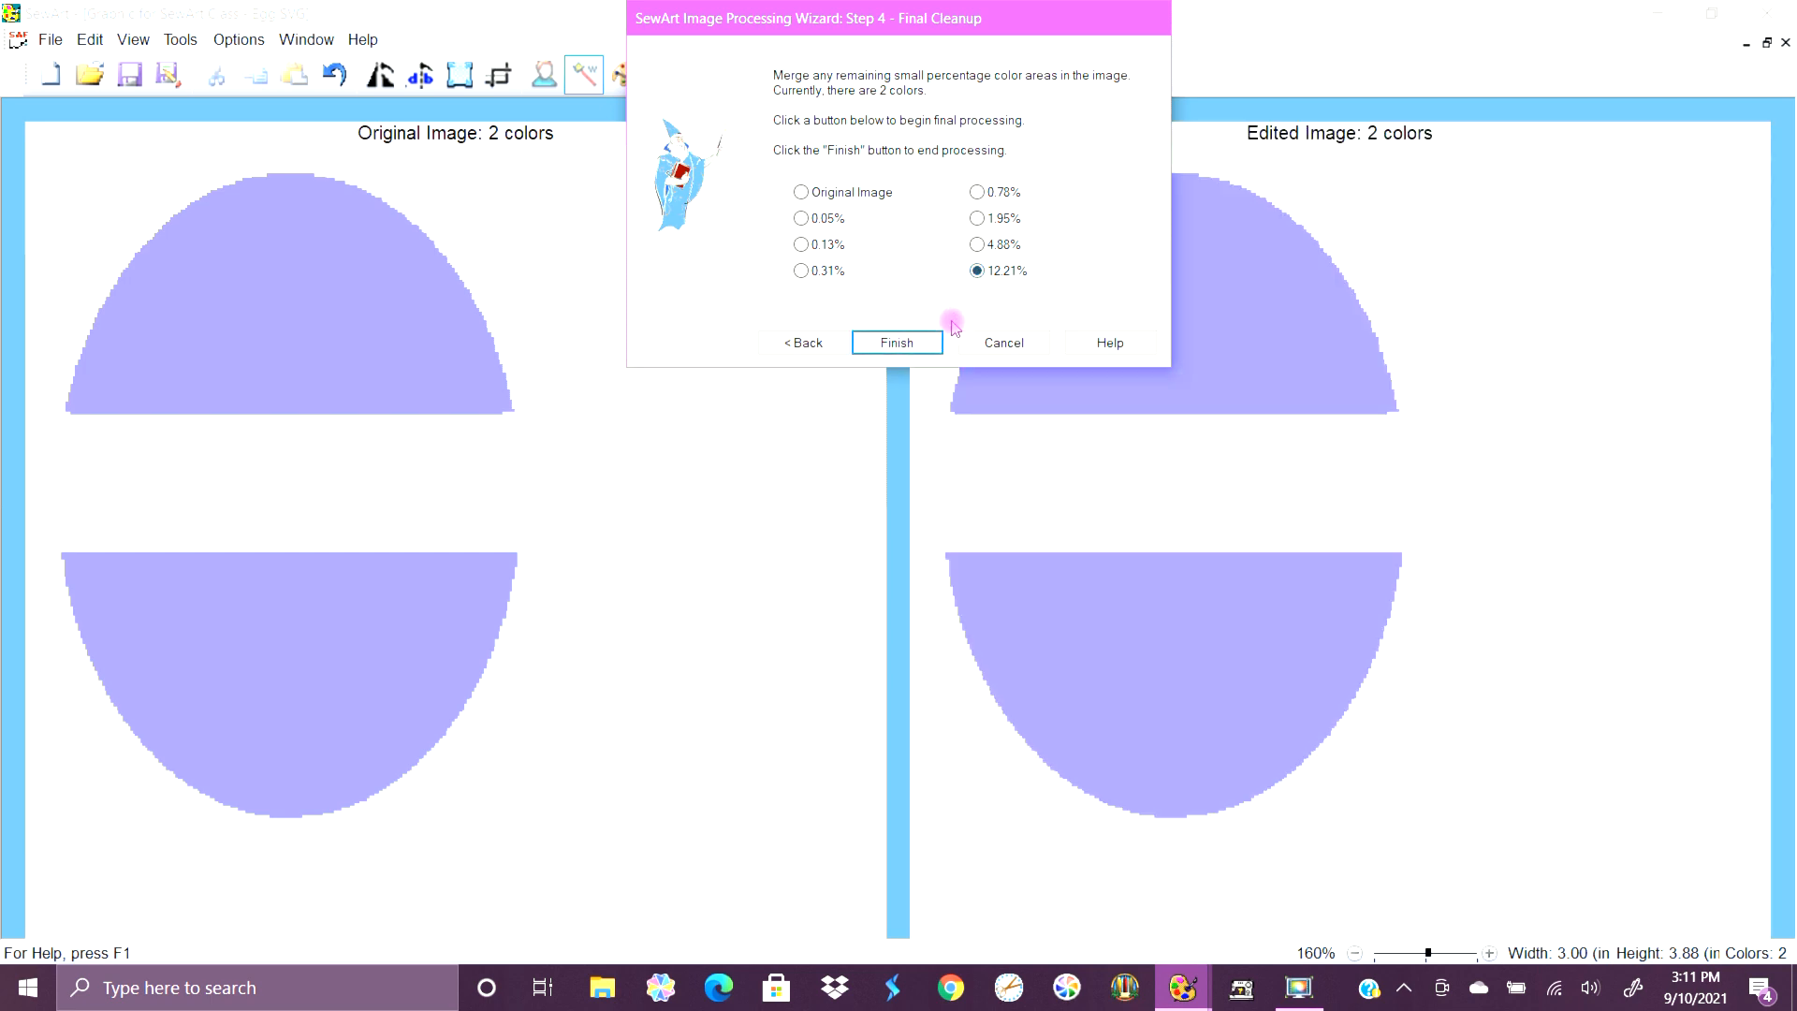
left_click(896, 342)
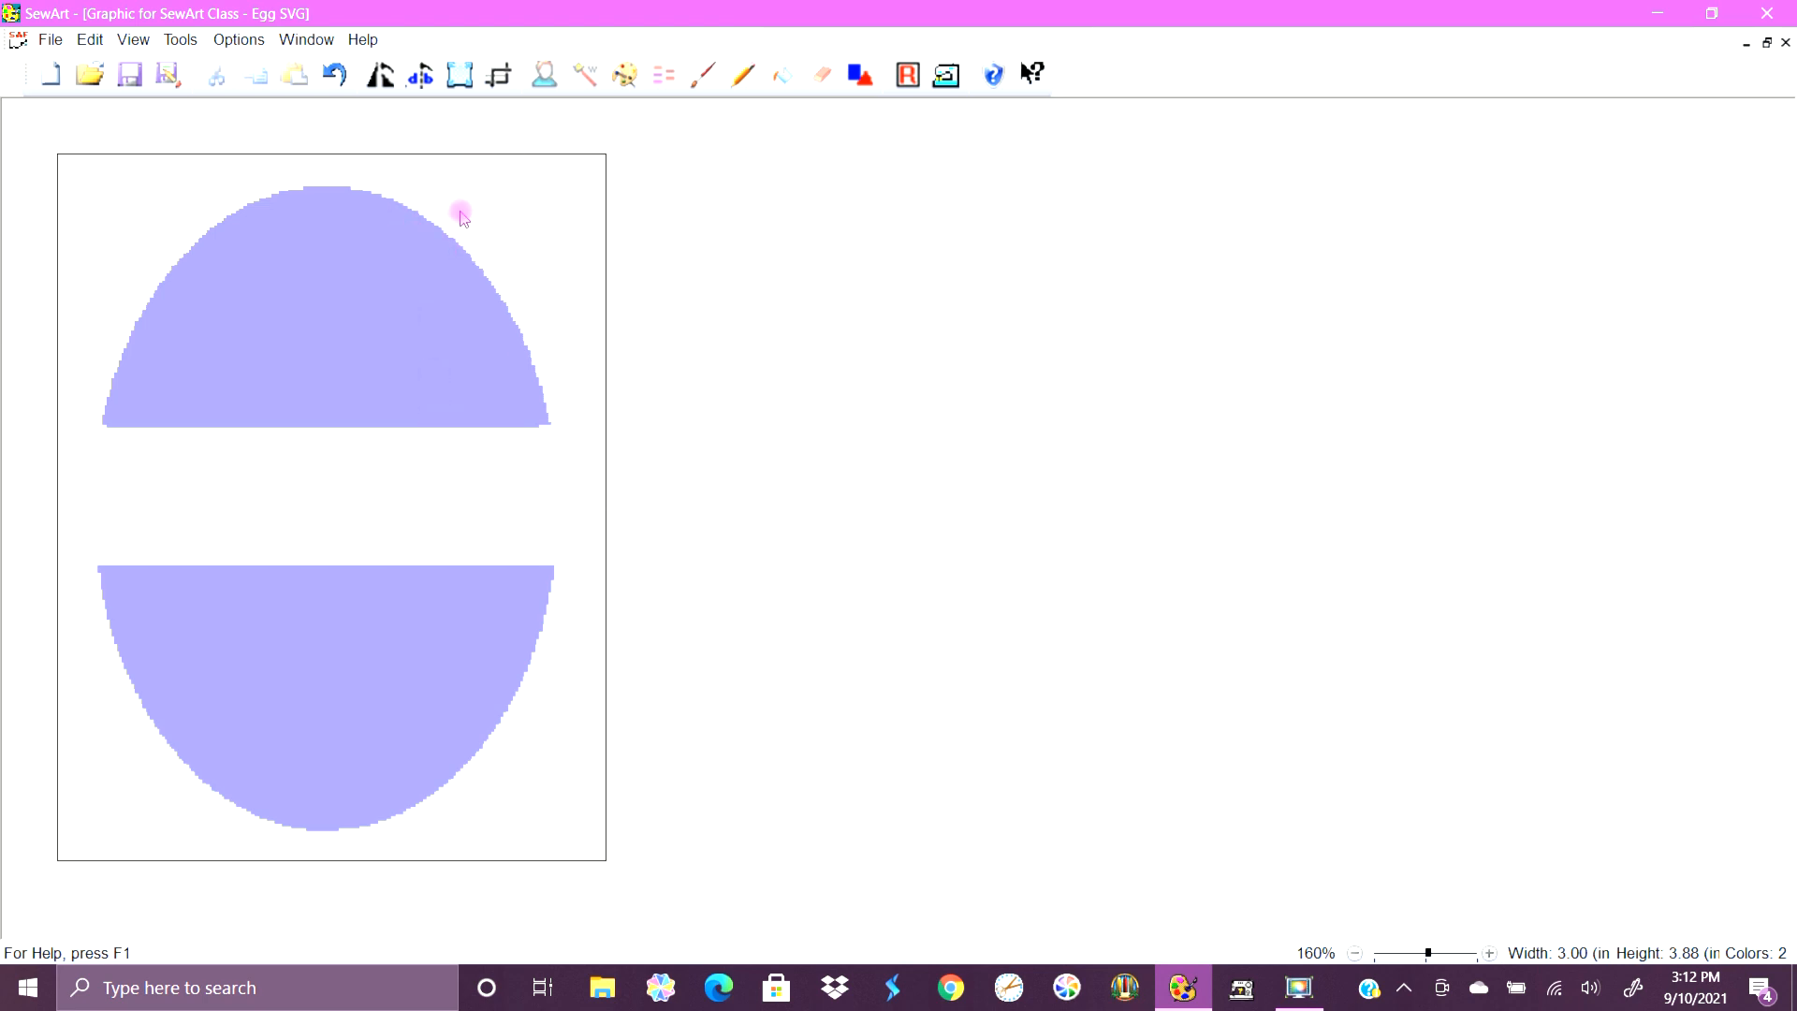
Undo the wizard's changes and all color fills so the whole egg is black again.
left_click(333, 74)
left_click(333, 74)
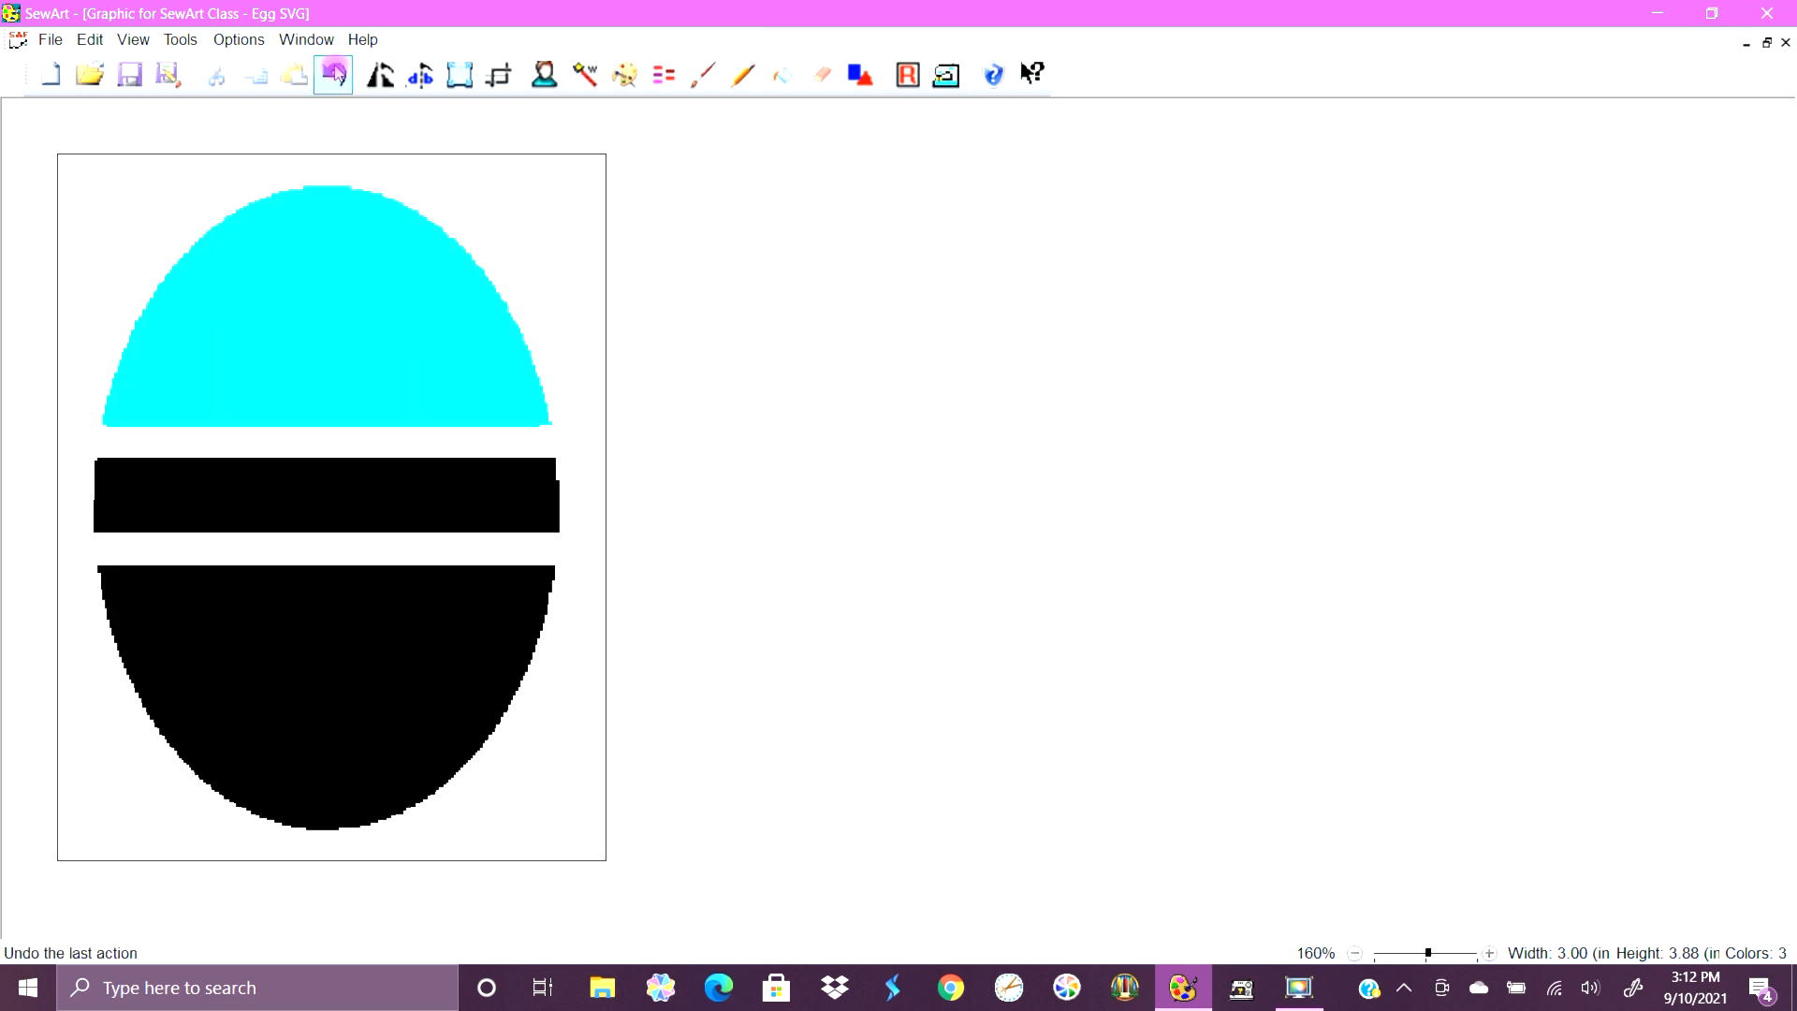
left_click(334, 74)
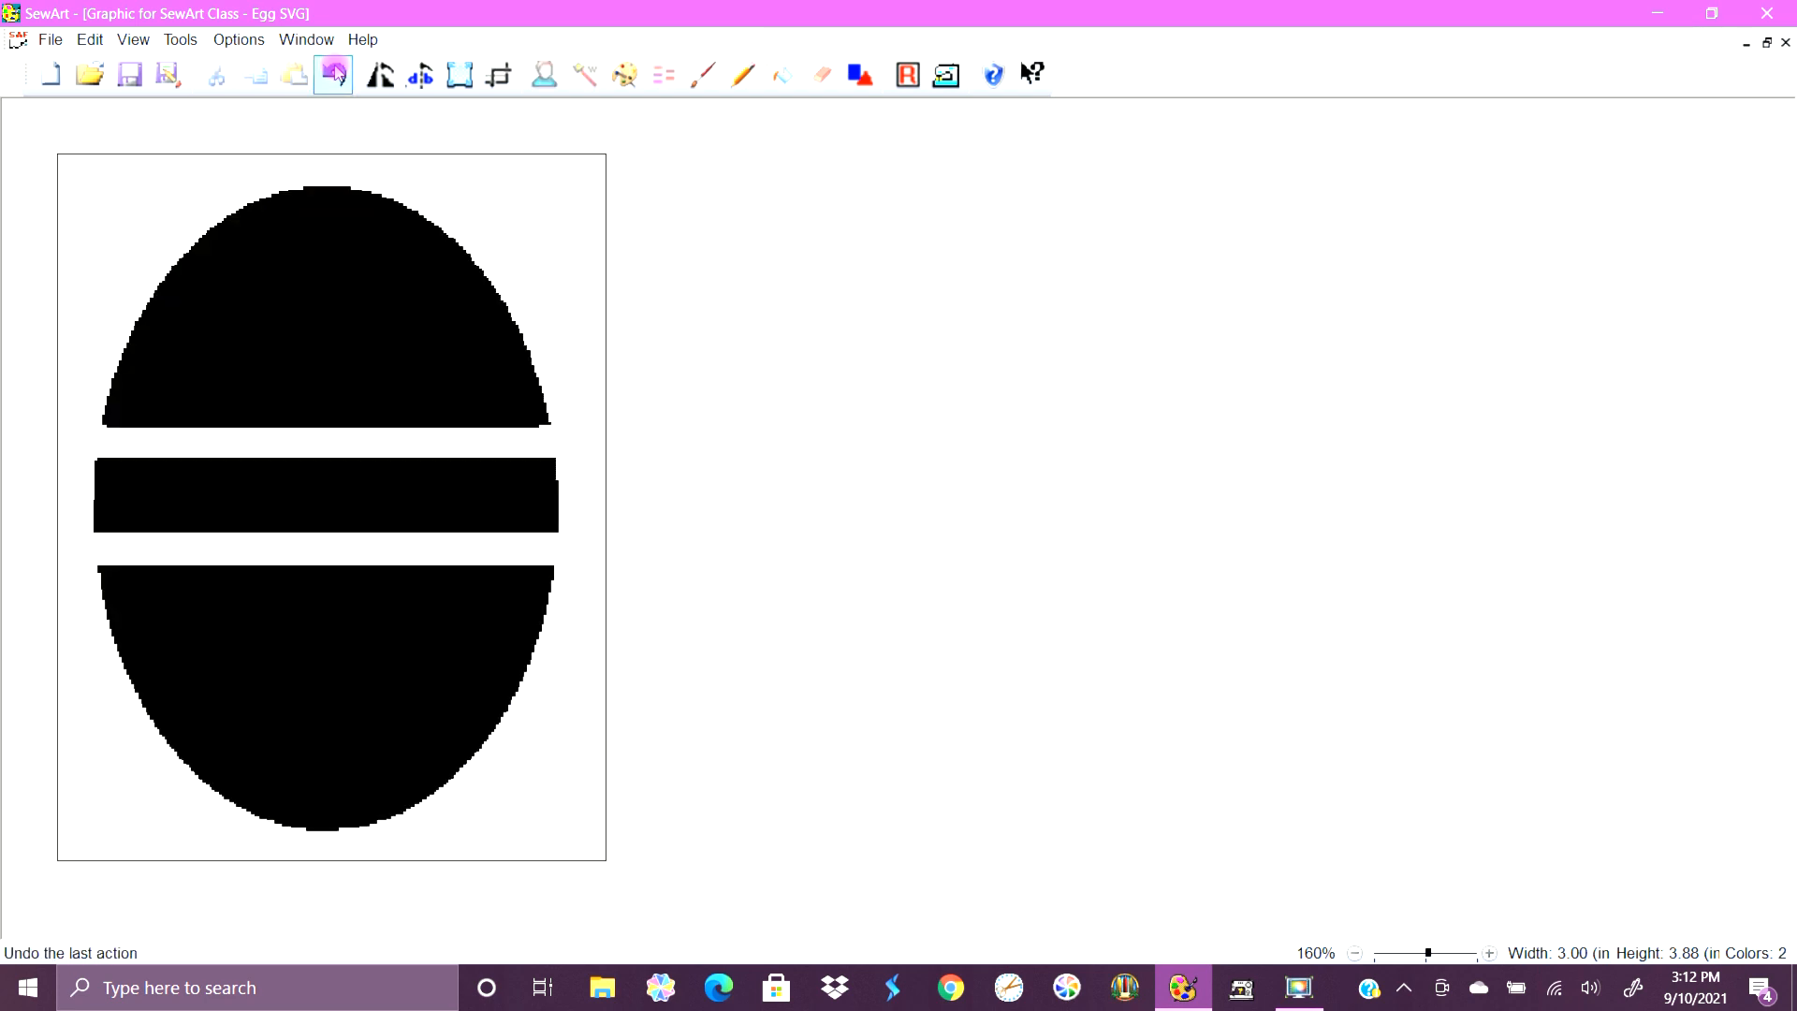
Bucket-fill the egg's middle band light green, its bottom section magenta and its top section cyan, and finish Bucket Fill.
left_click(780, 75)
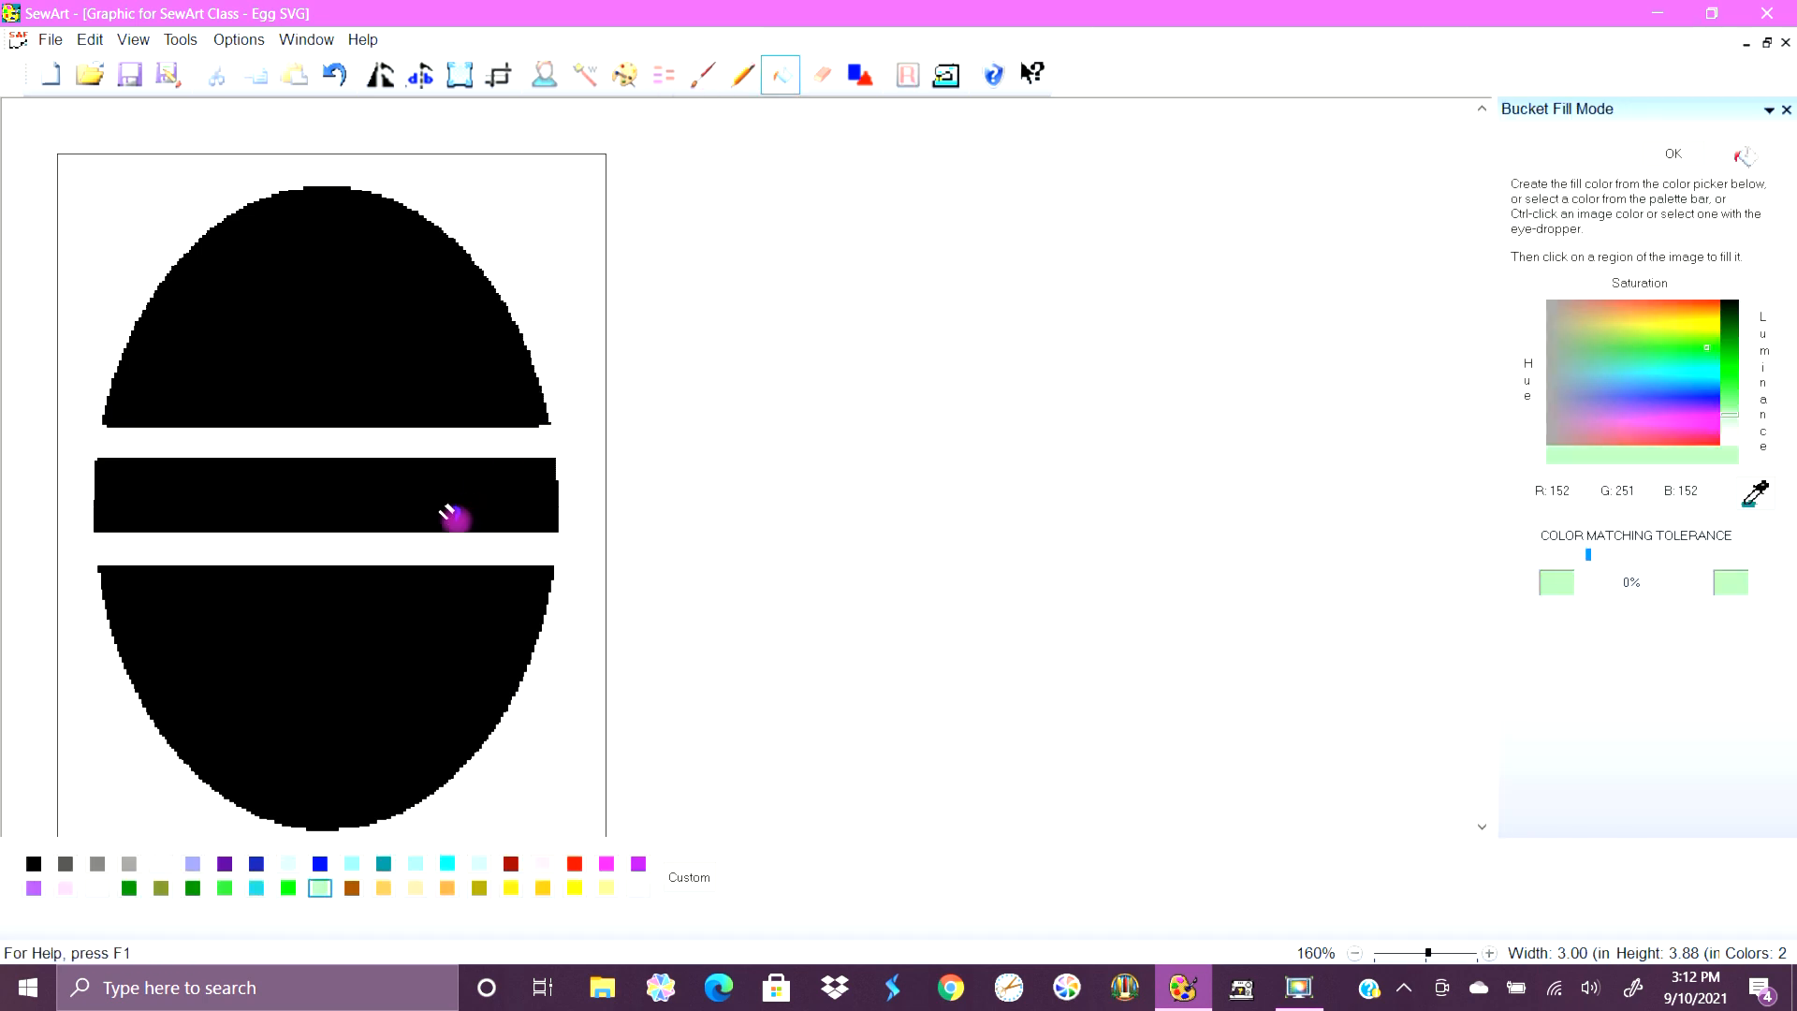
left_click(423, 500)
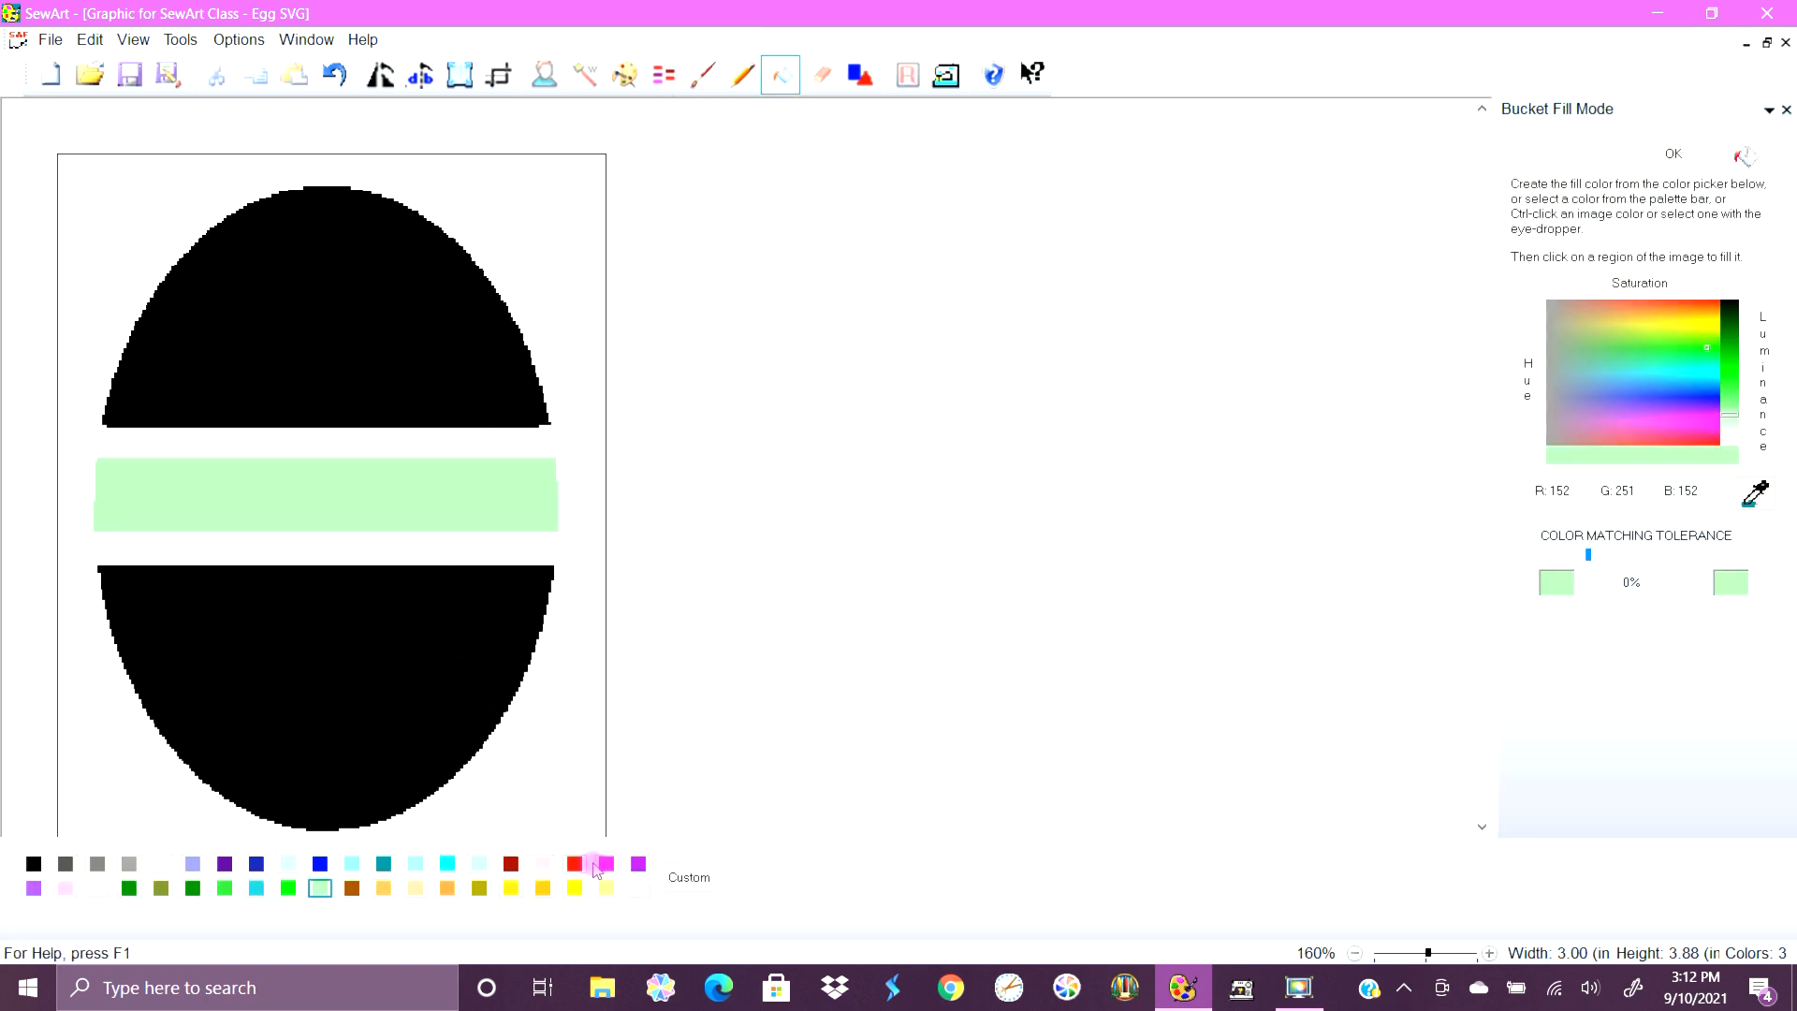
left_click(606, 865)
left_click(466, 680)
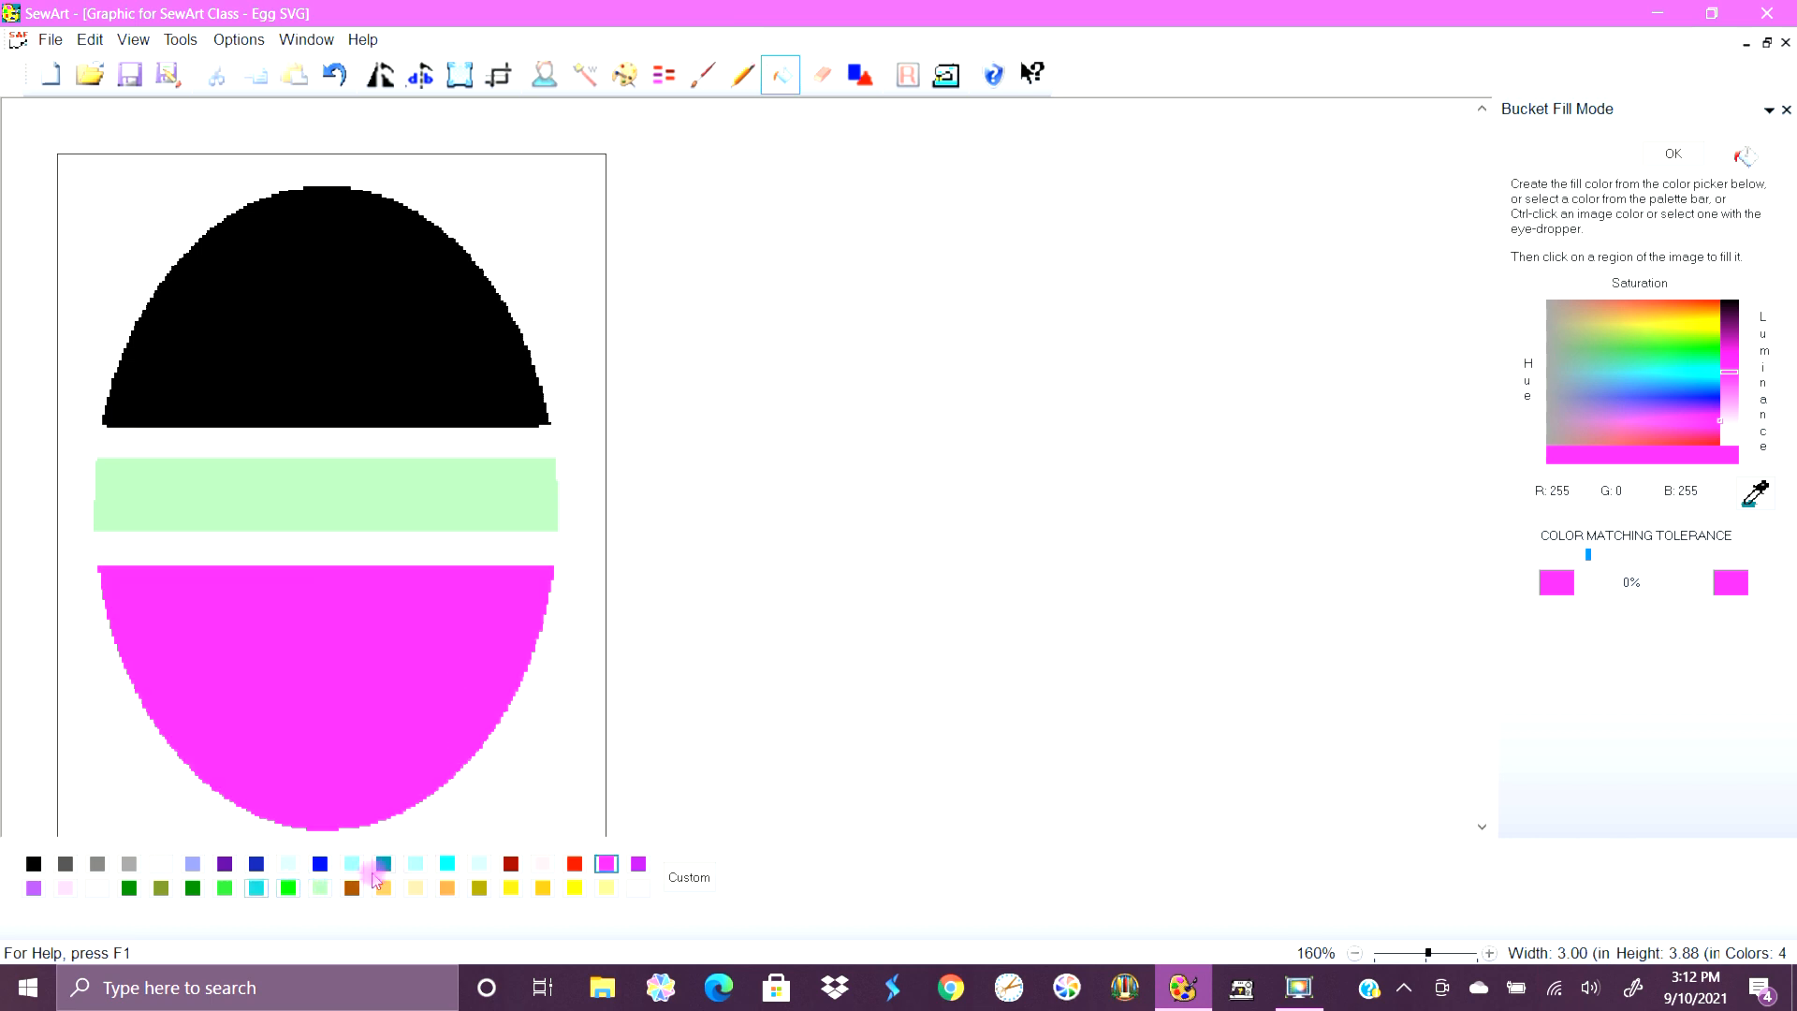
left_click(448, 864)
left_click(313, 313)
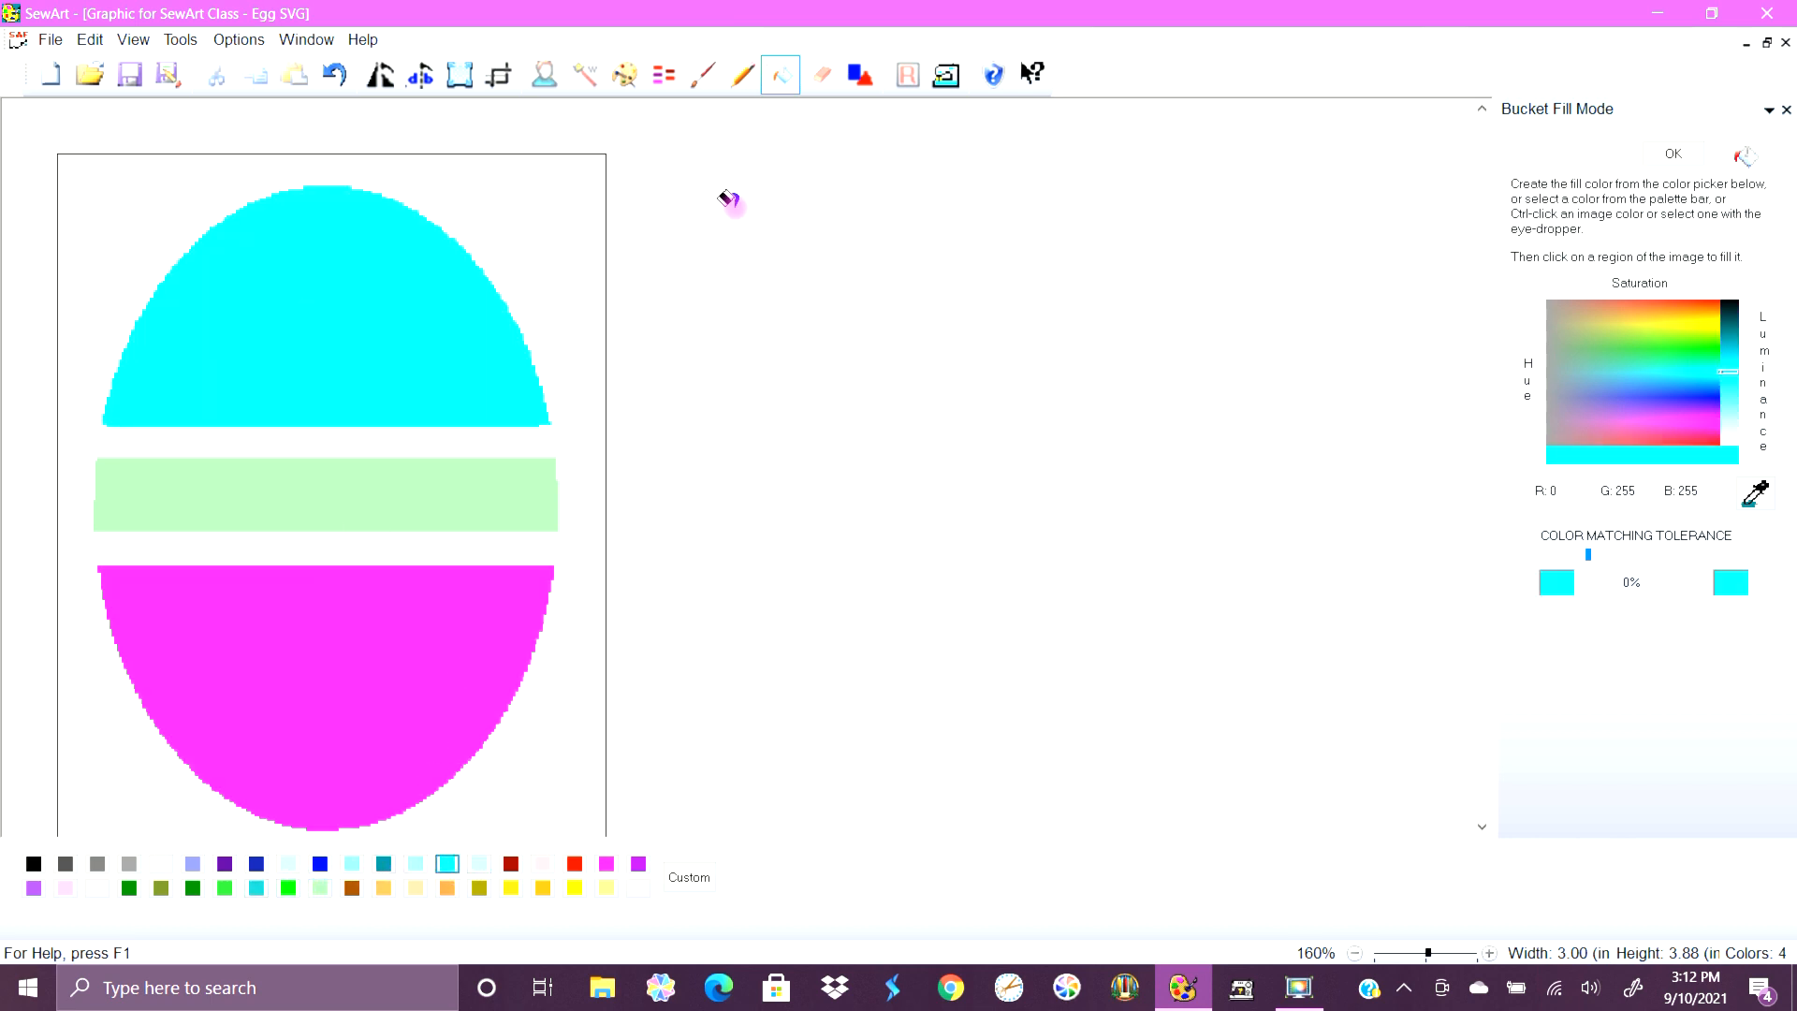
left_click(786, 82)
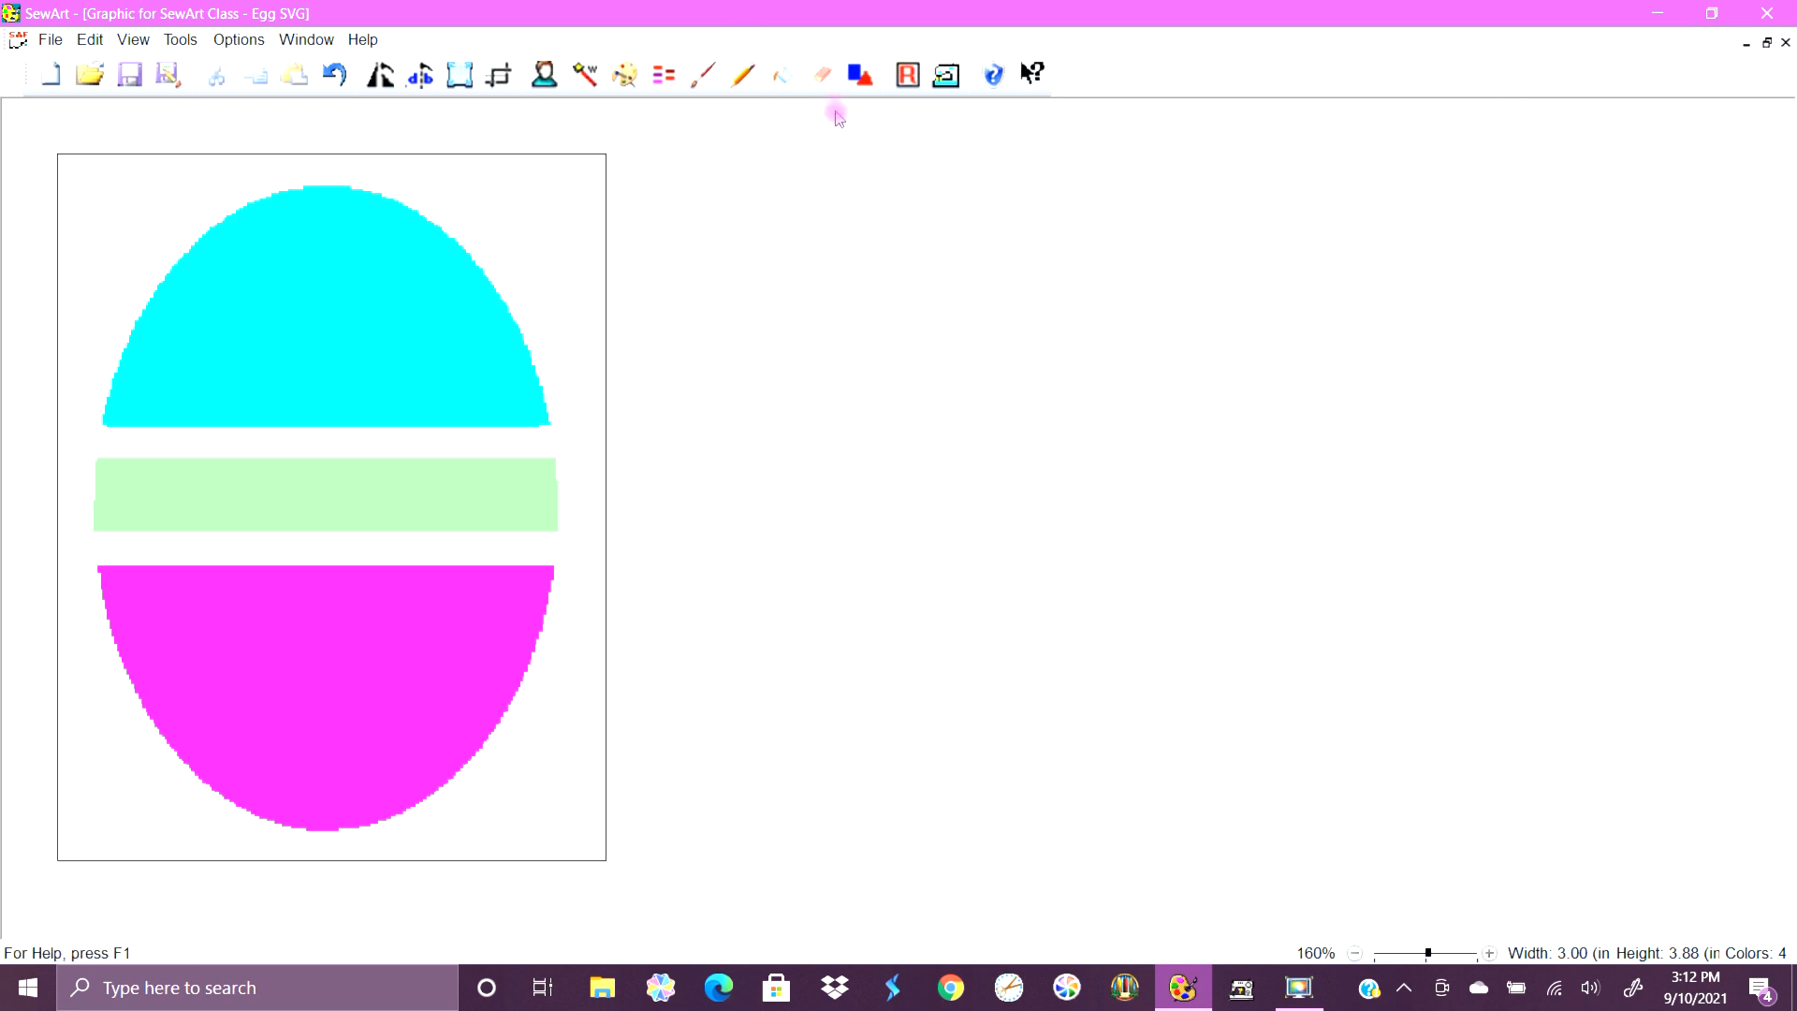
Run Image Color Reduction on the egg with the number of colors kept at 4.
left_click(625, 77)
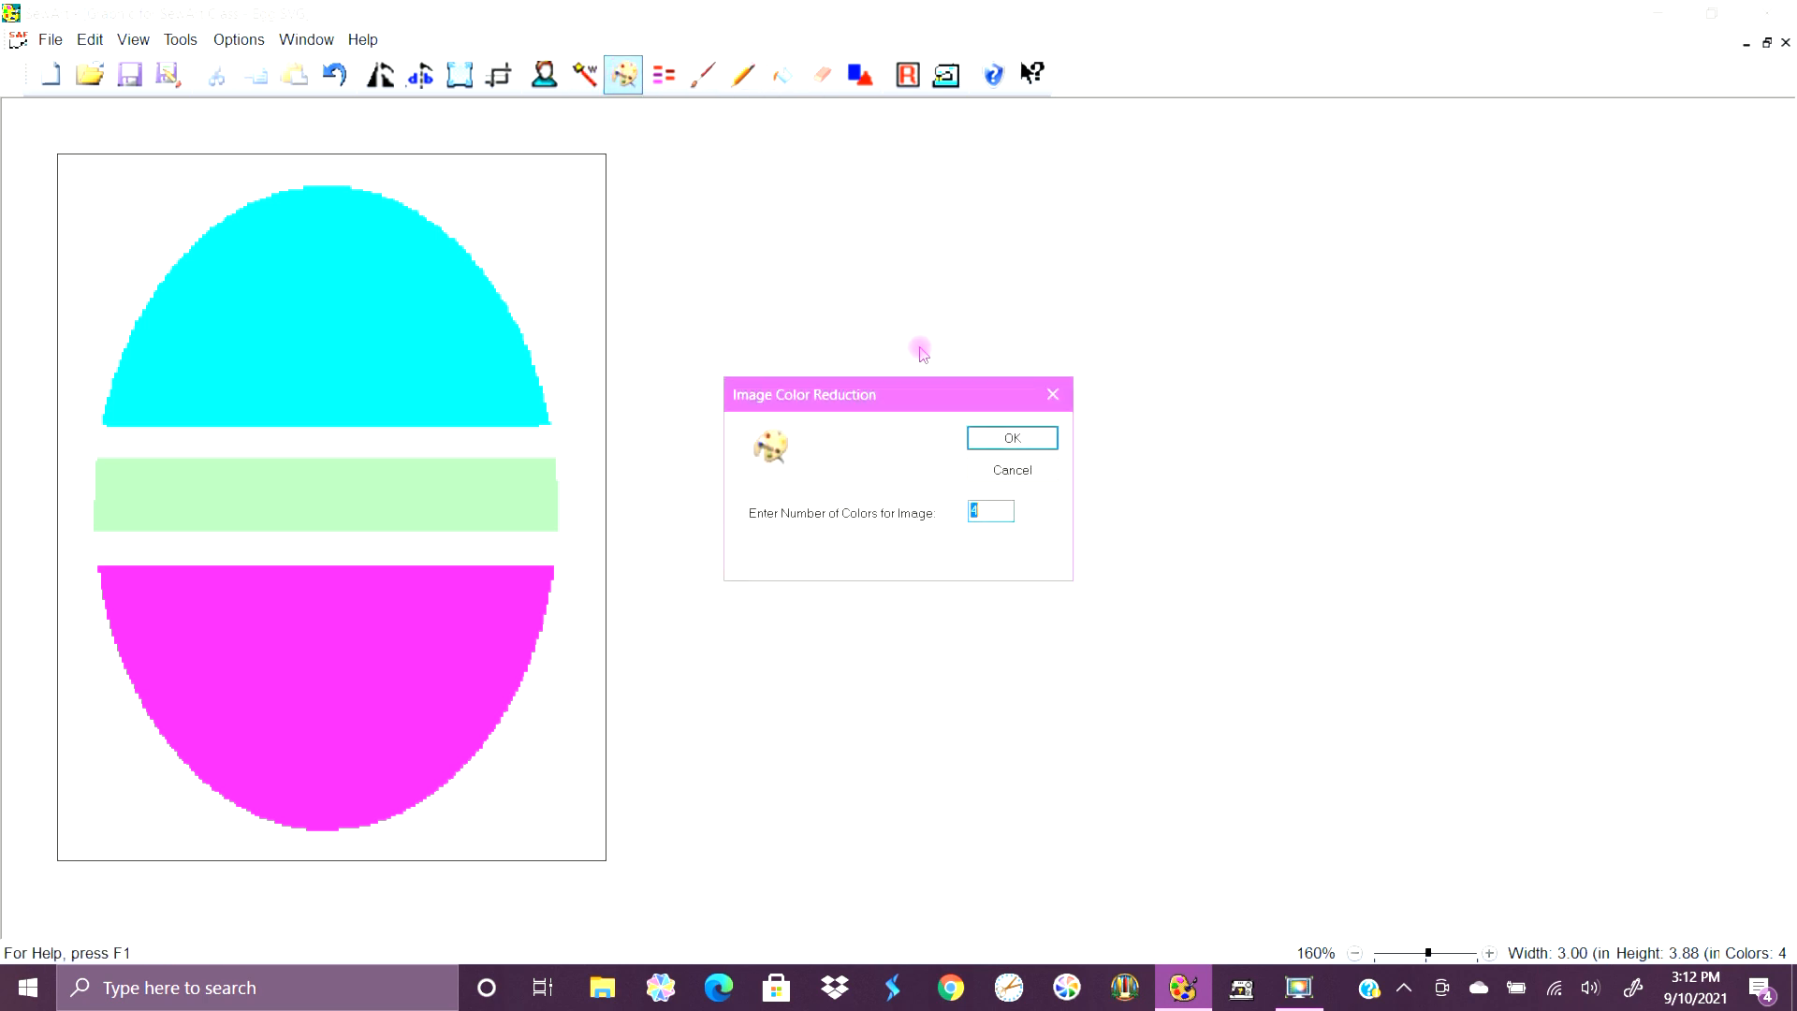
left_click(1011, 439)
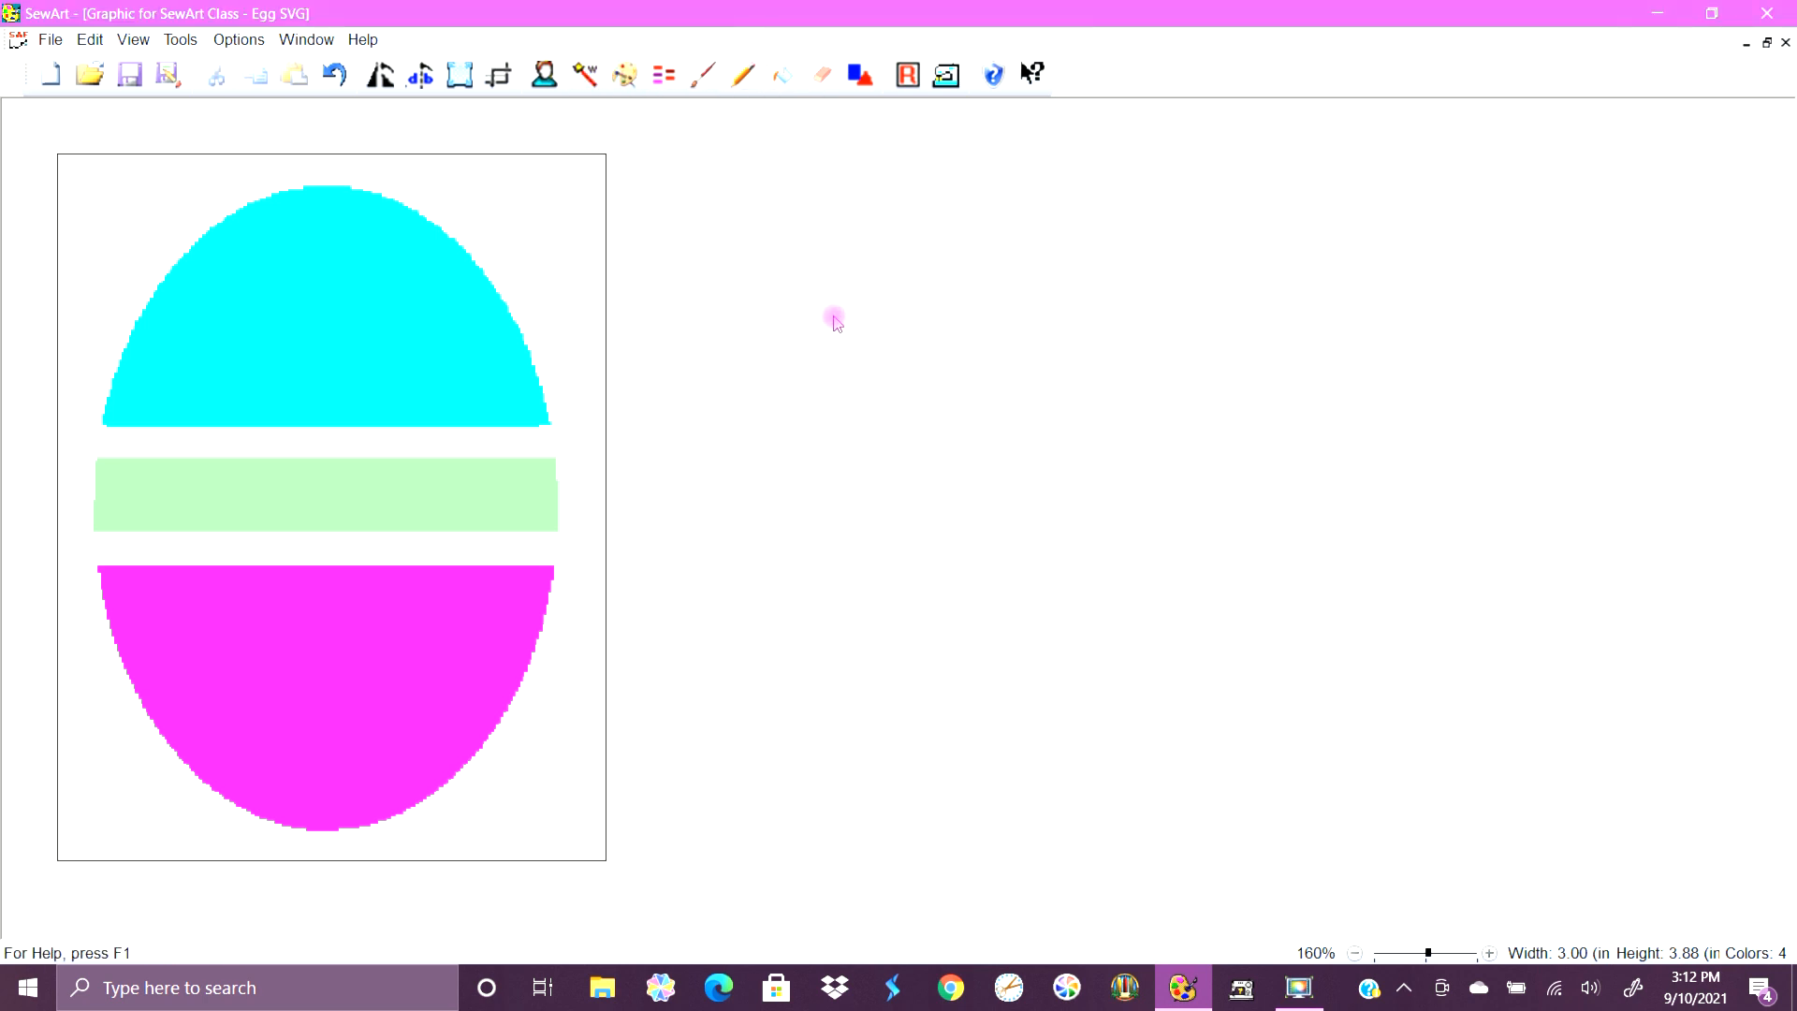
Try Merge Range in Merge-Despeckle mode for colors below 9% coverage, cancel a second attempt, and leave the mode.
left_click(664, 79)
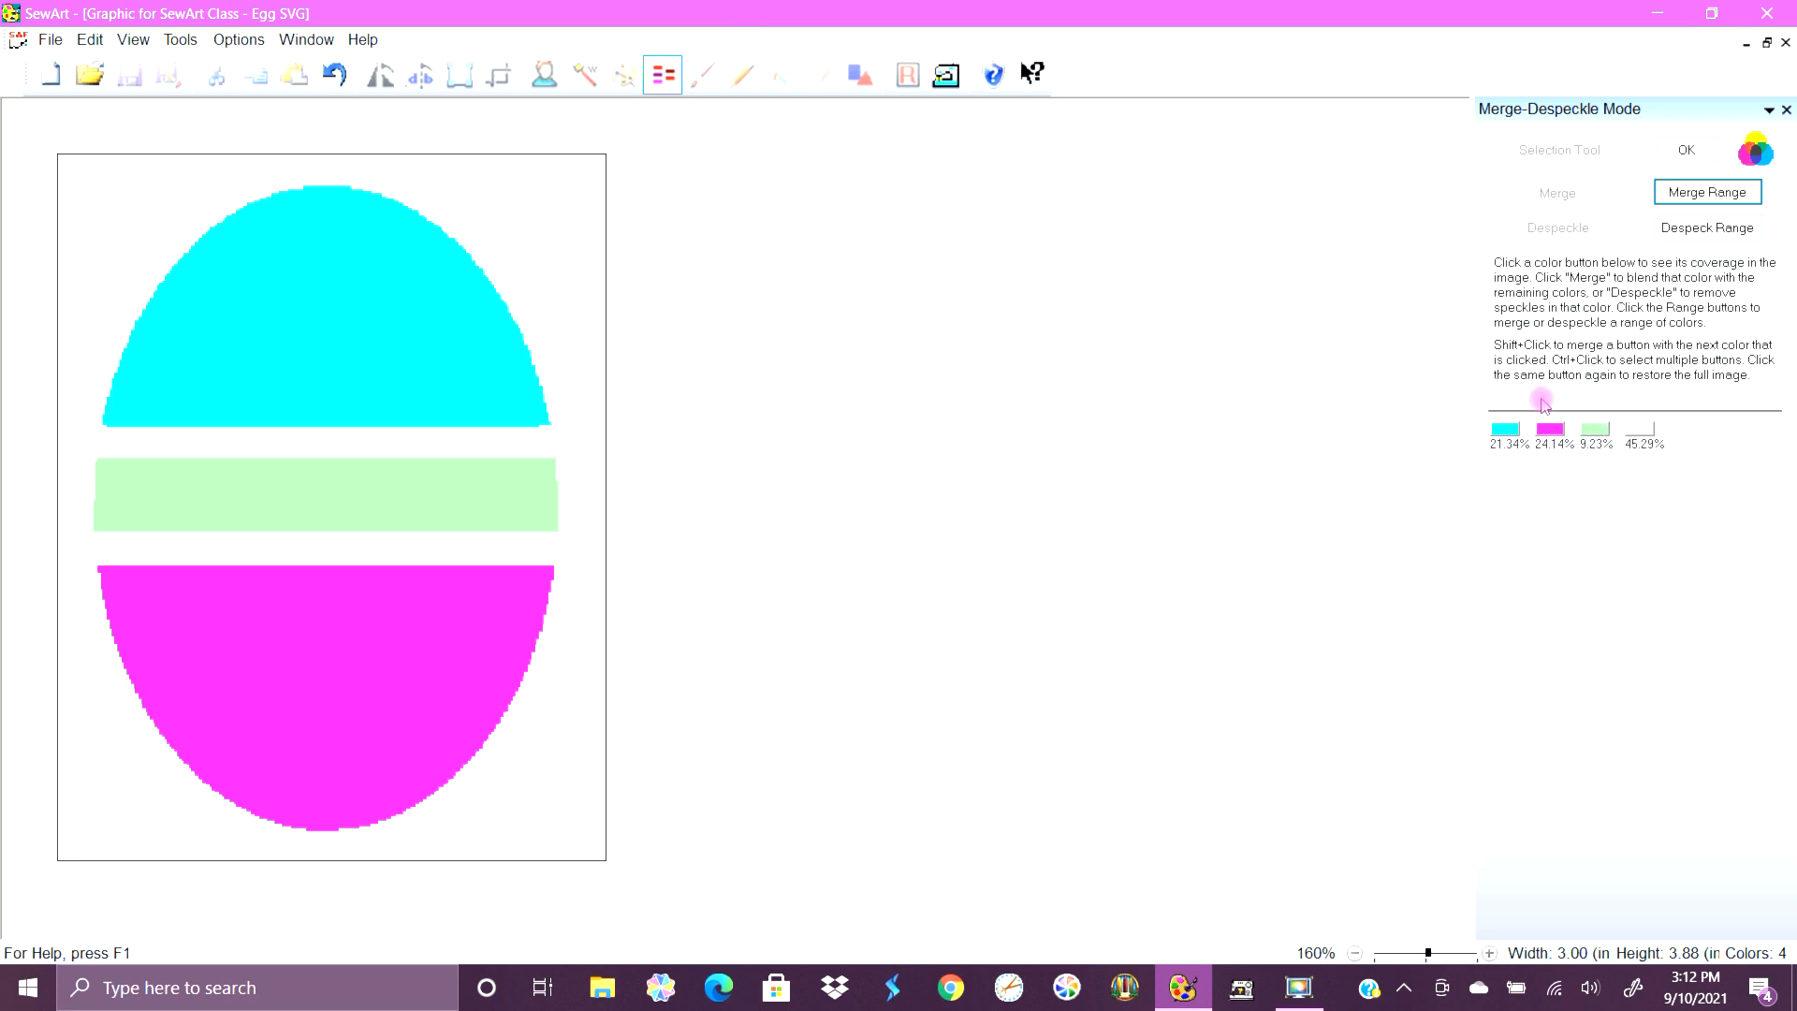
left_click(1682, 194)
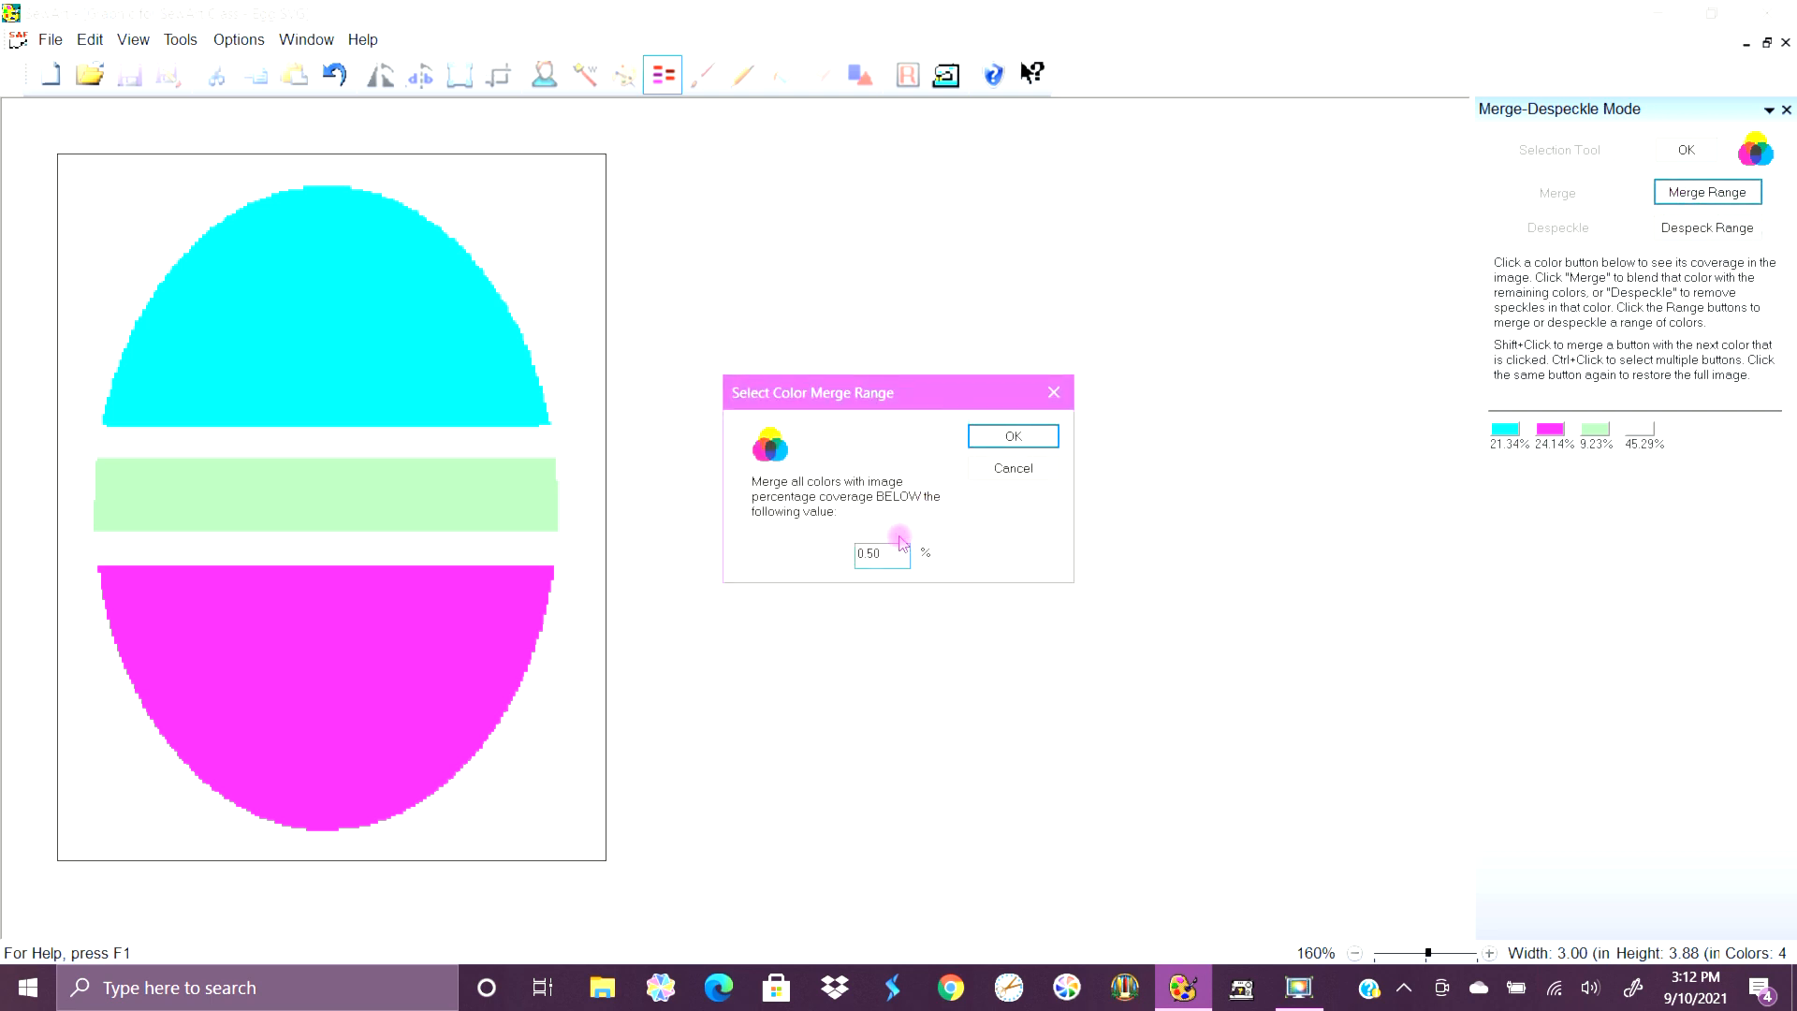
left_click_drag(891, 554, 789, 566)
type("9")
left_click(998, 451)
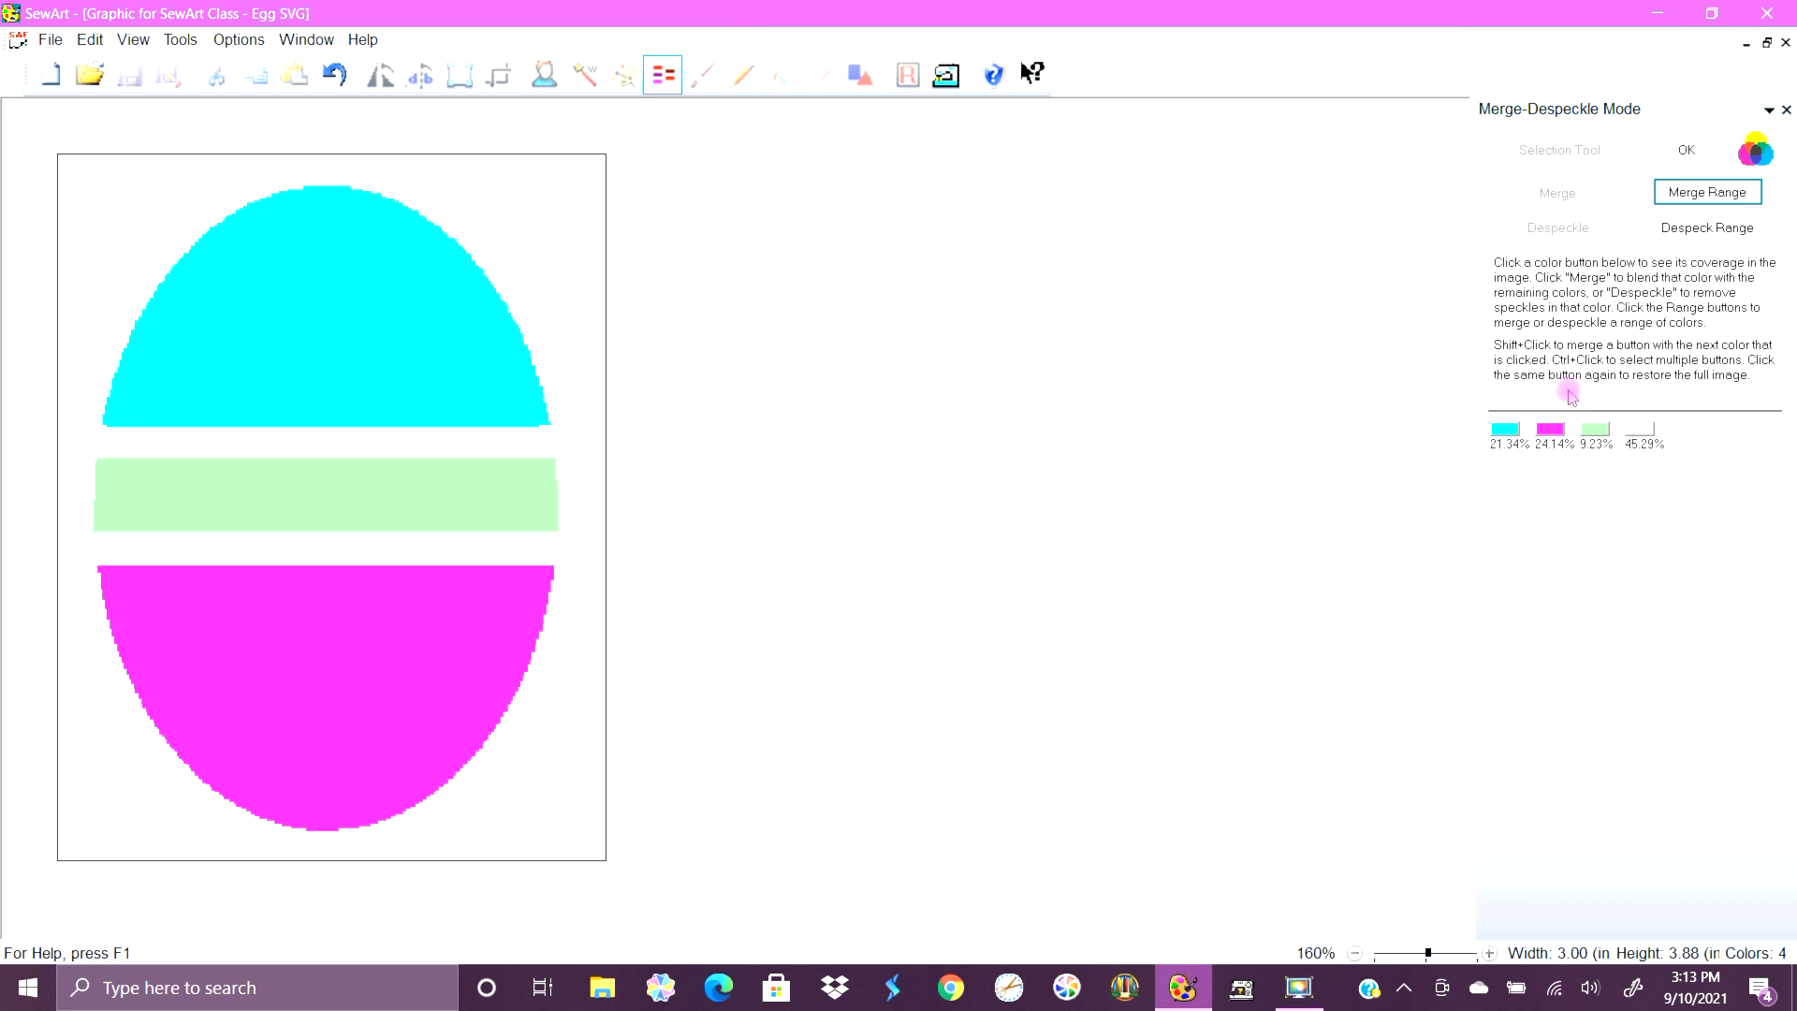
left_click(1692, 194)
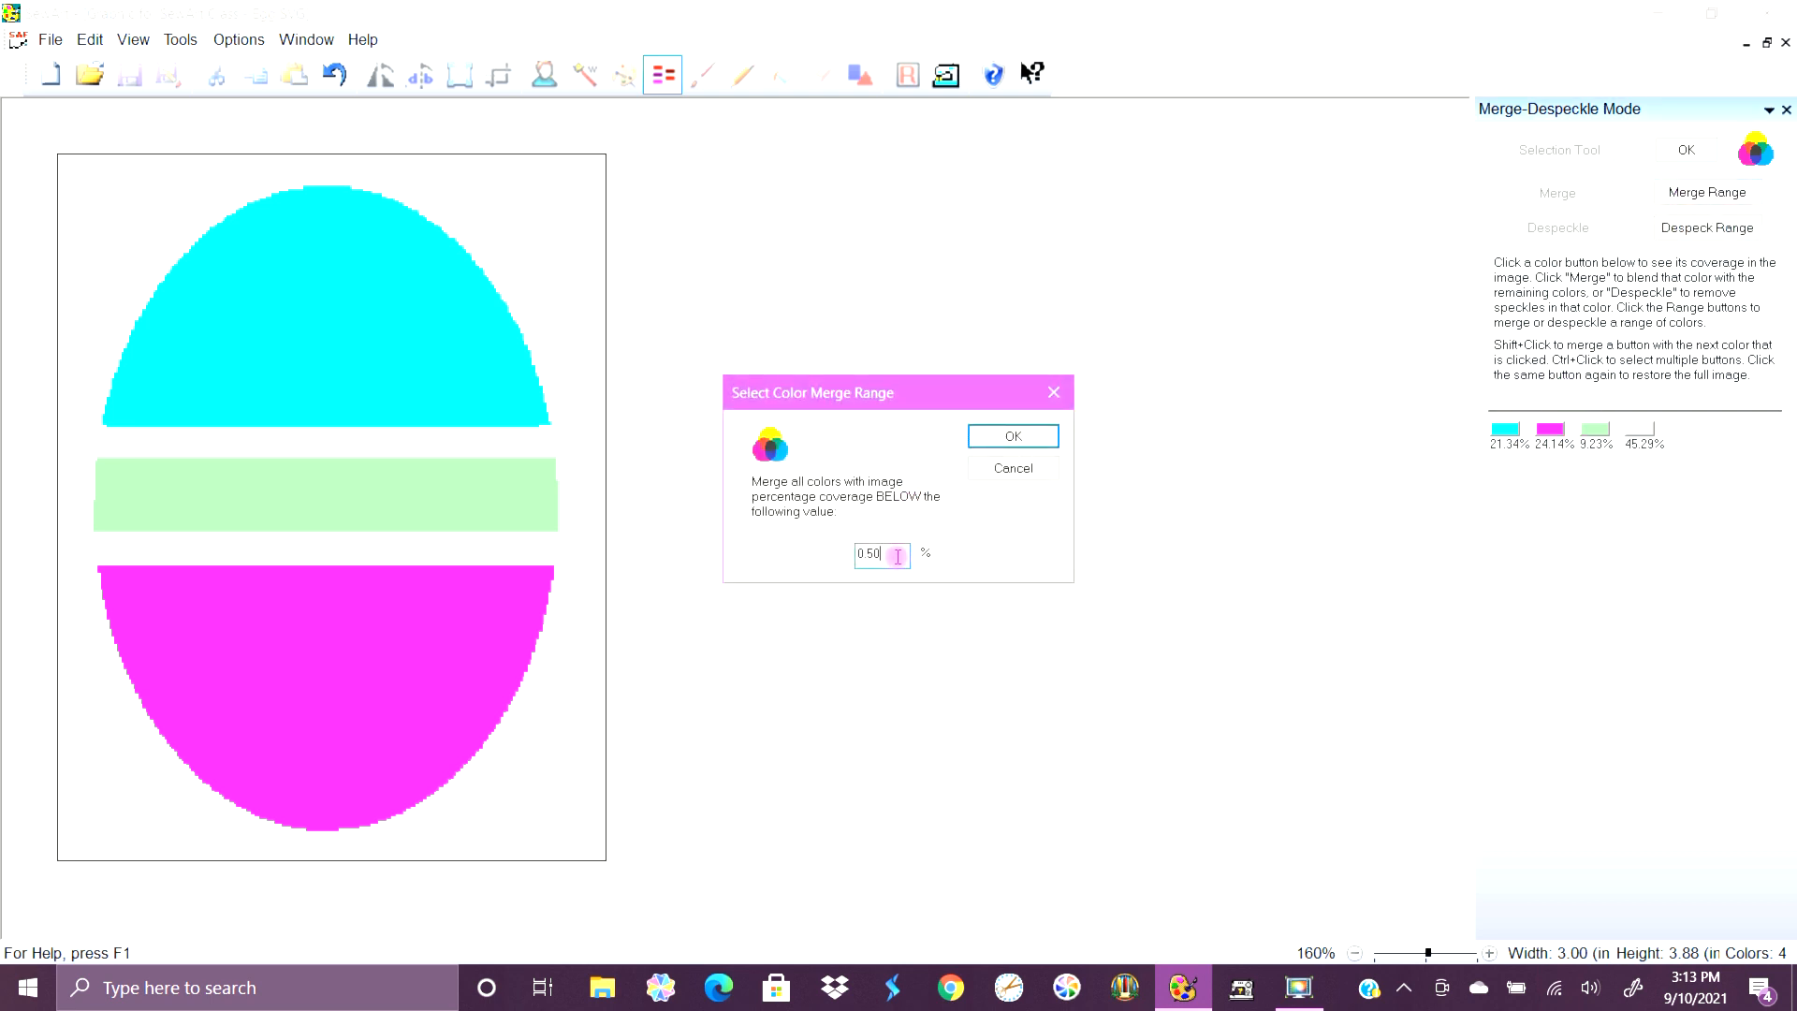
left_click_drag(897, 556, 817, 547)
left_click(990, 476)
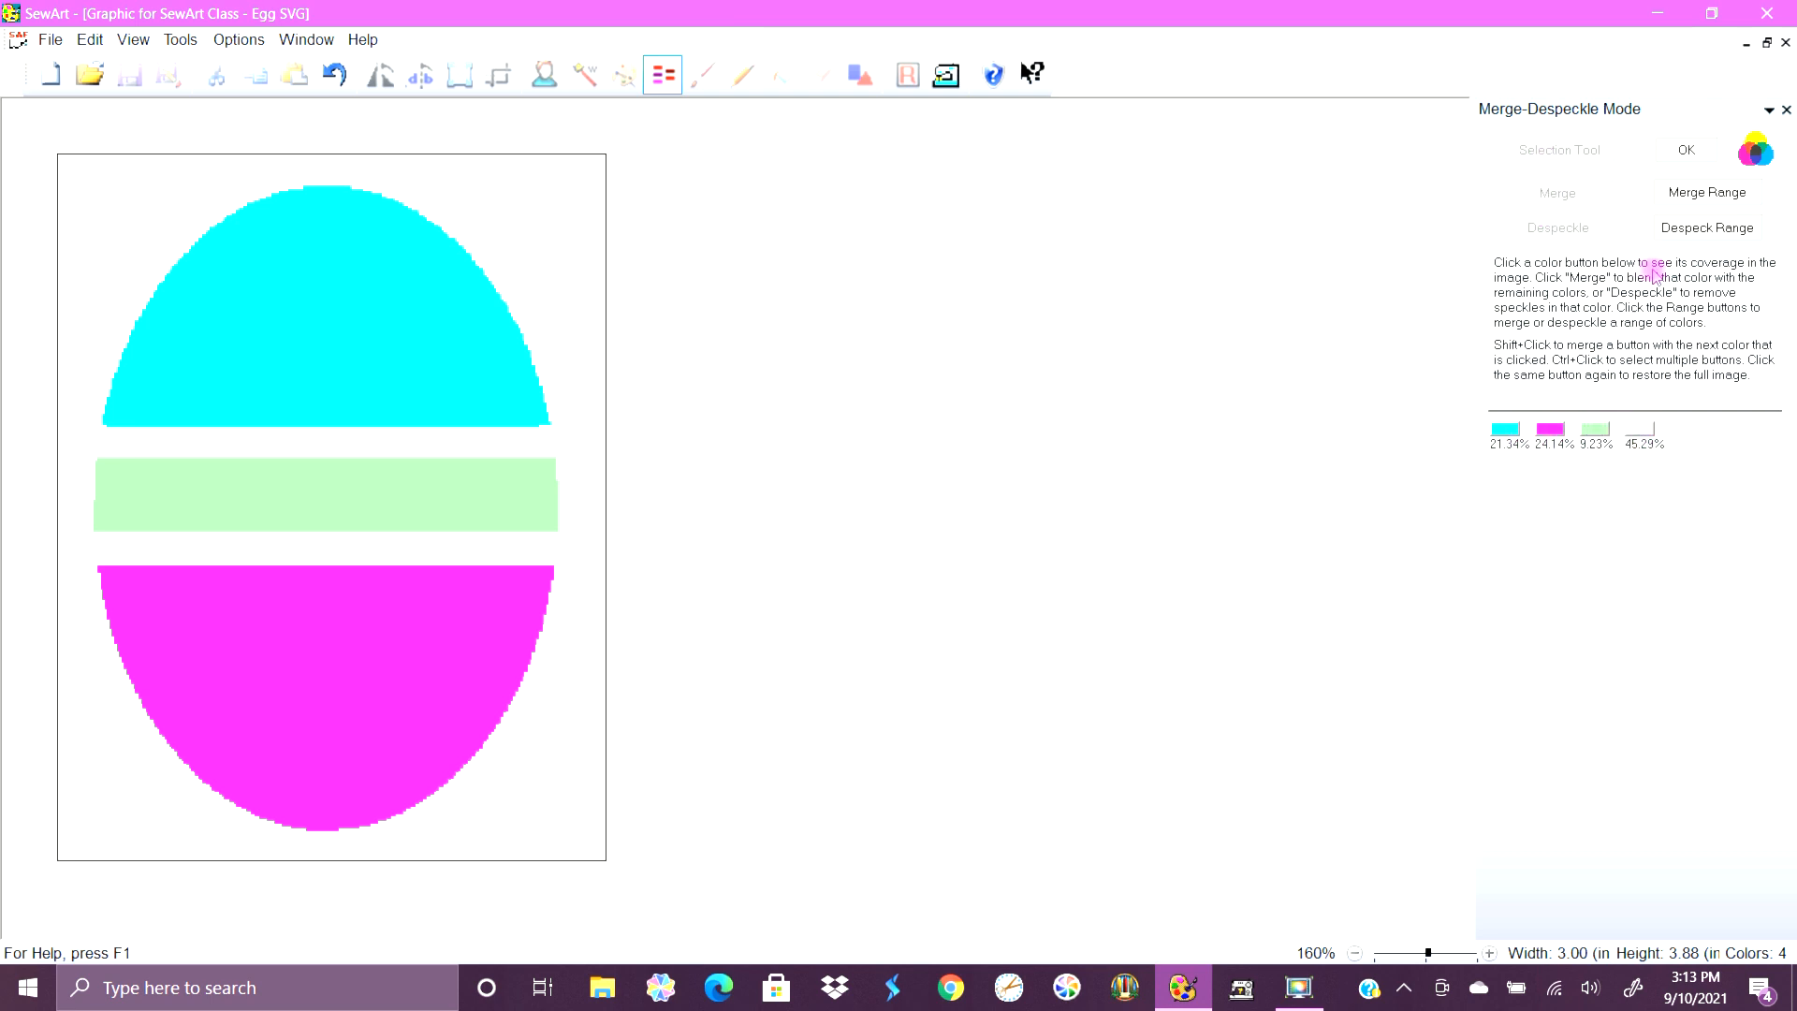
left_click(1688, 151)
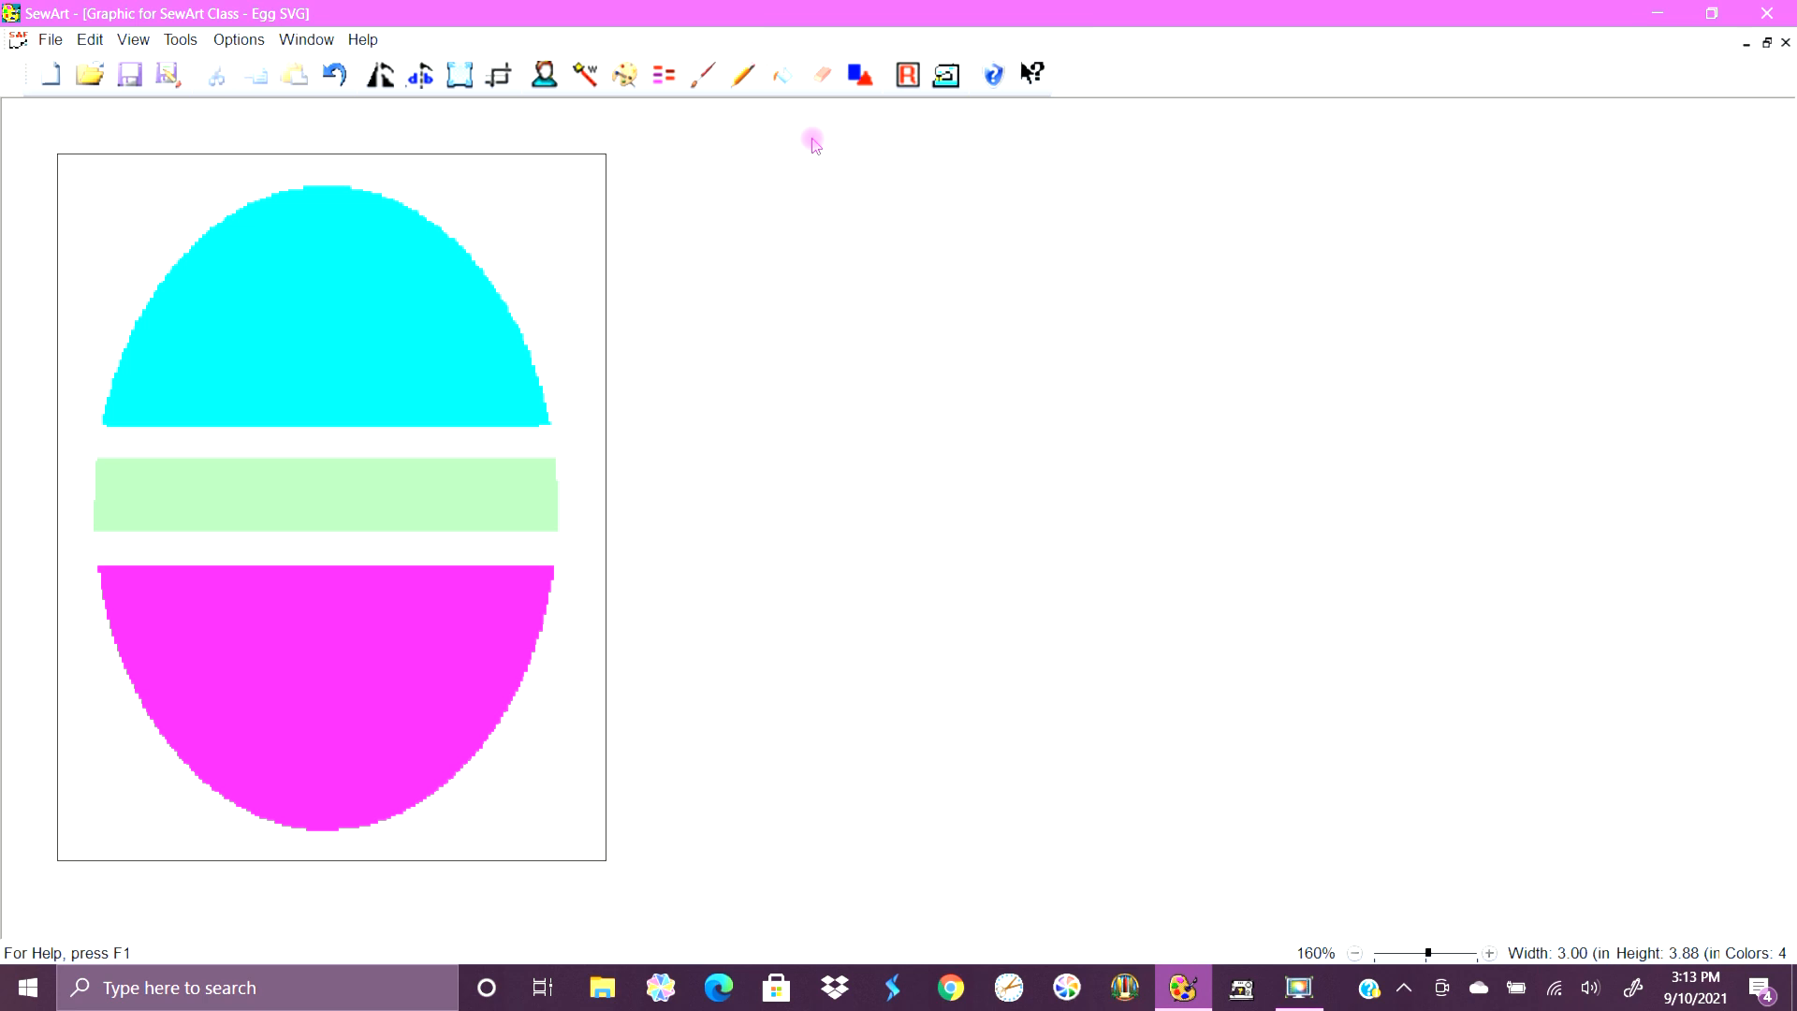
Preview yellow, bright green and light green as eraser colors in Eraser mode, and leave the mode without erasing.
left_click(822, 79)
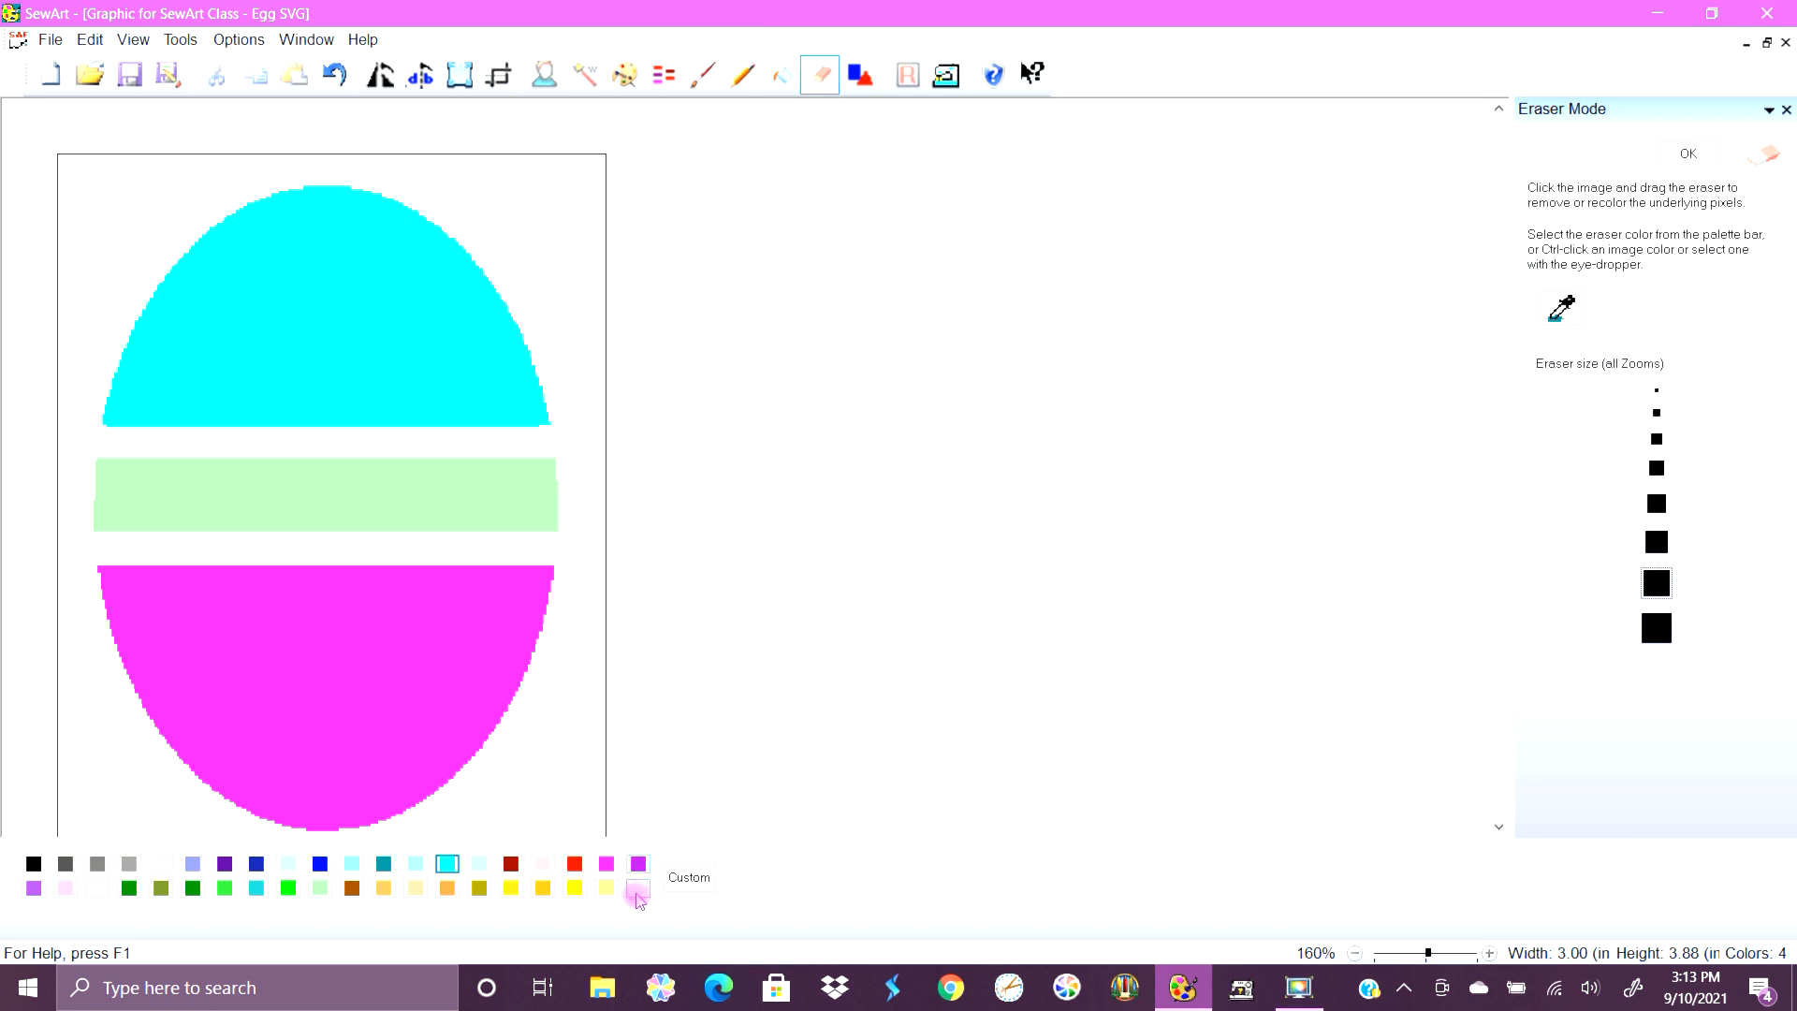
left_click(637, 890)
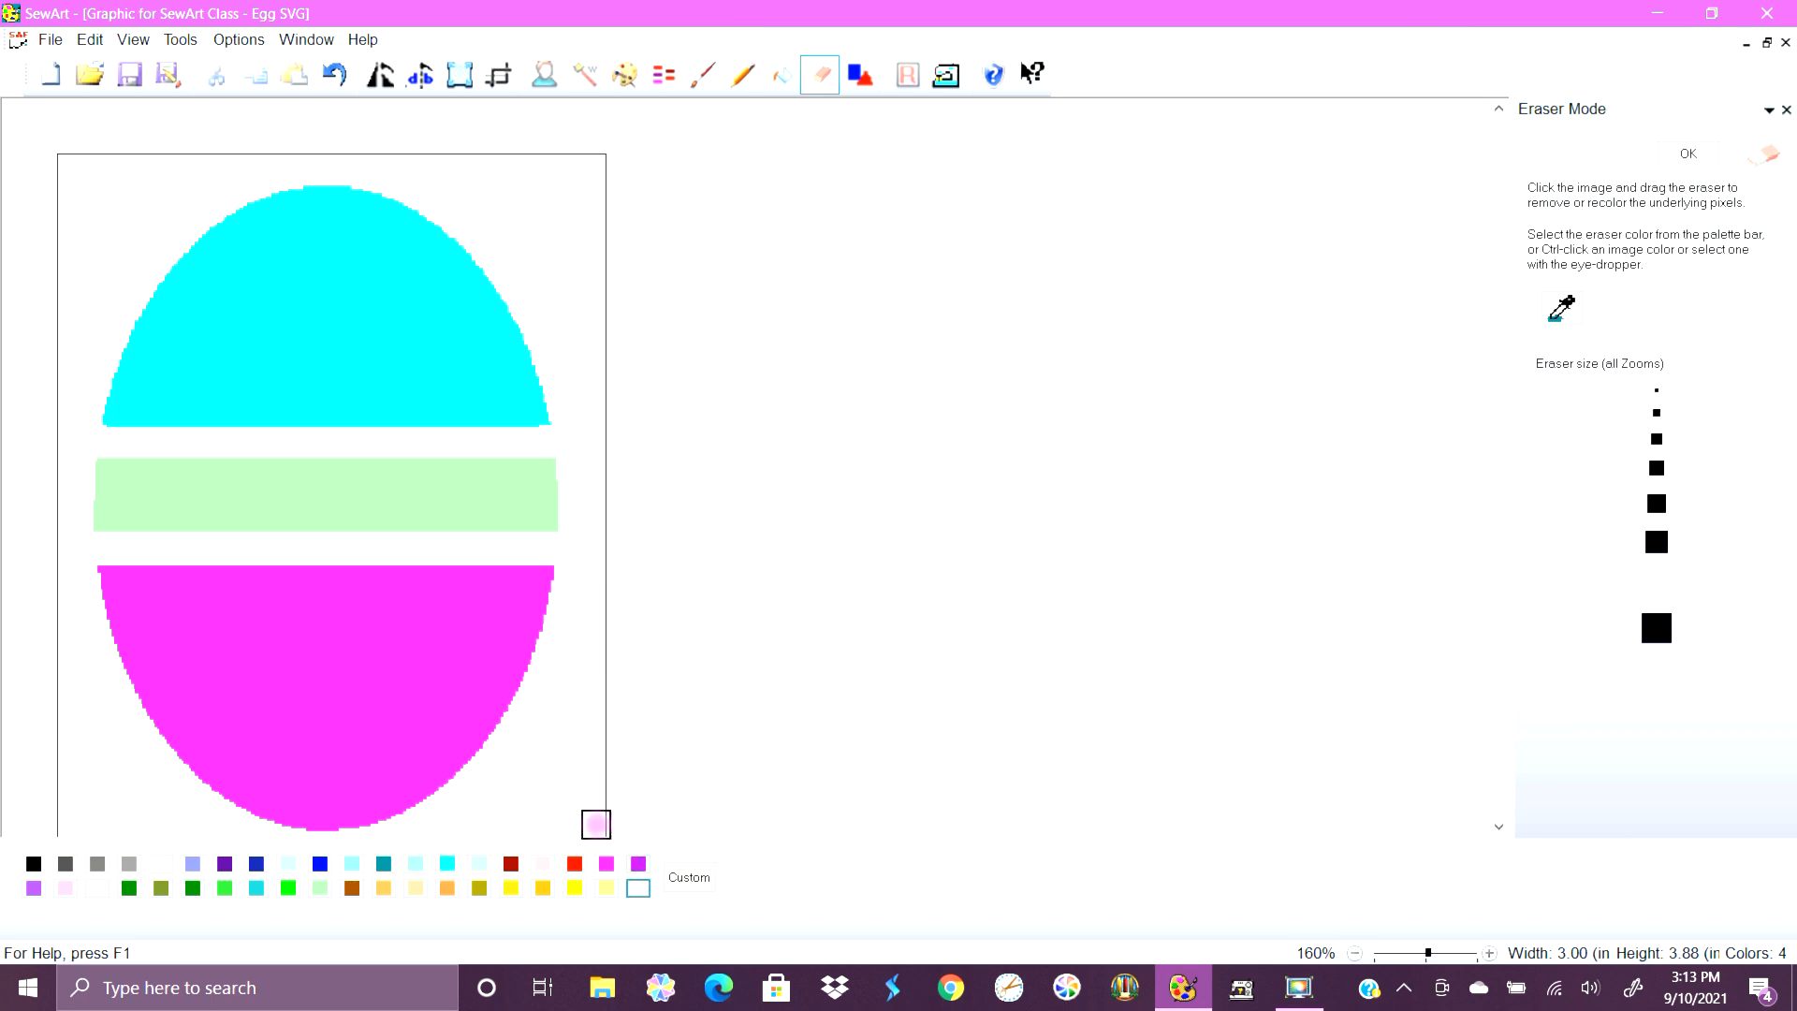
left_click(575, 887)
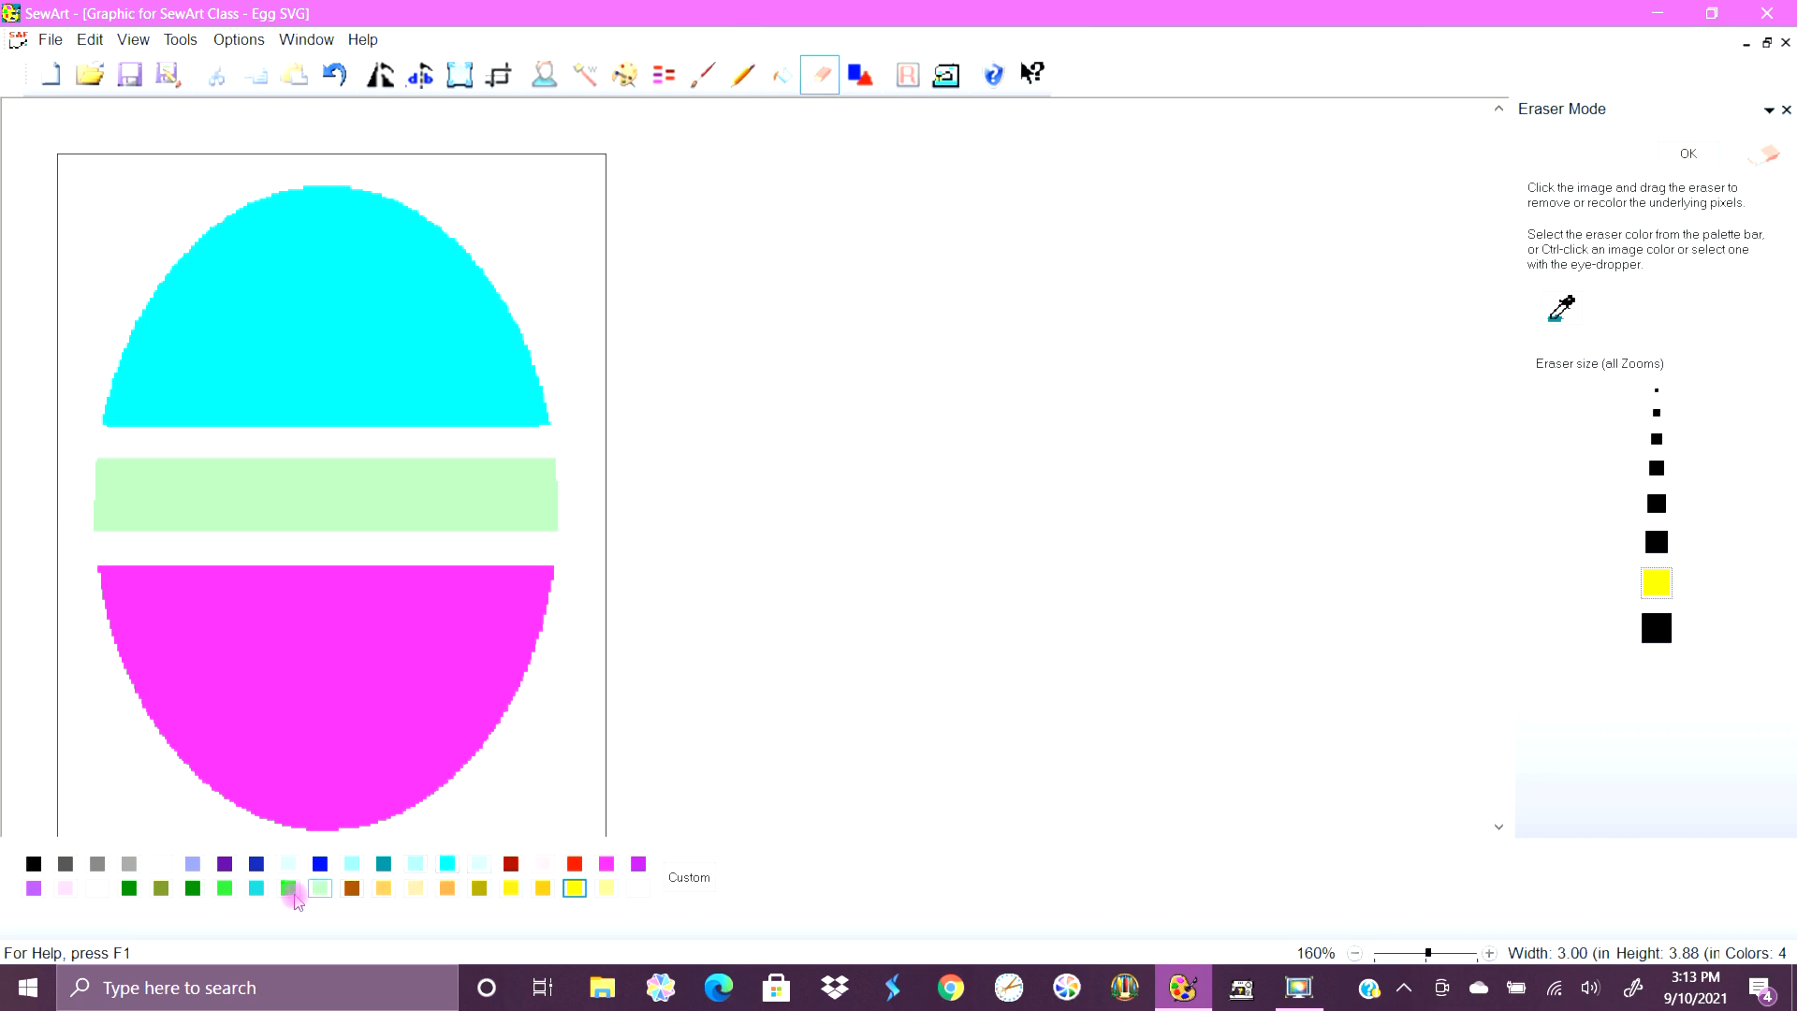
left_click(289, 889)
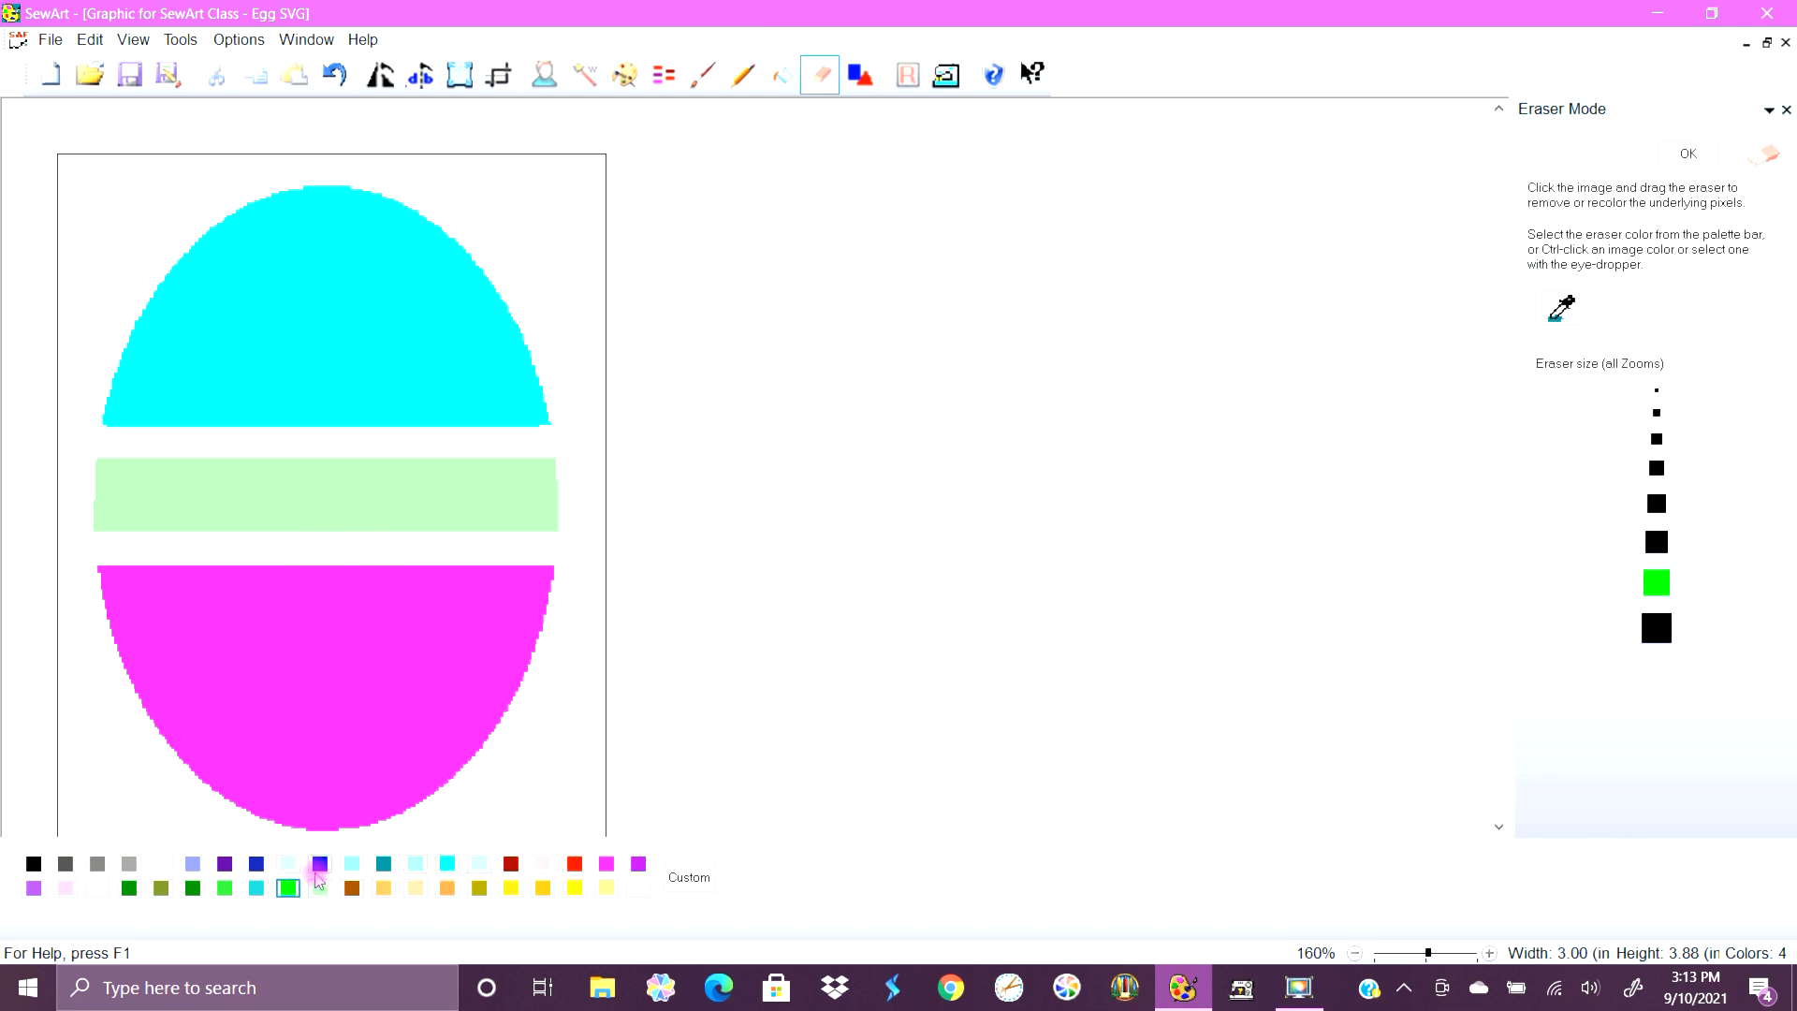
left_click(320, 888)
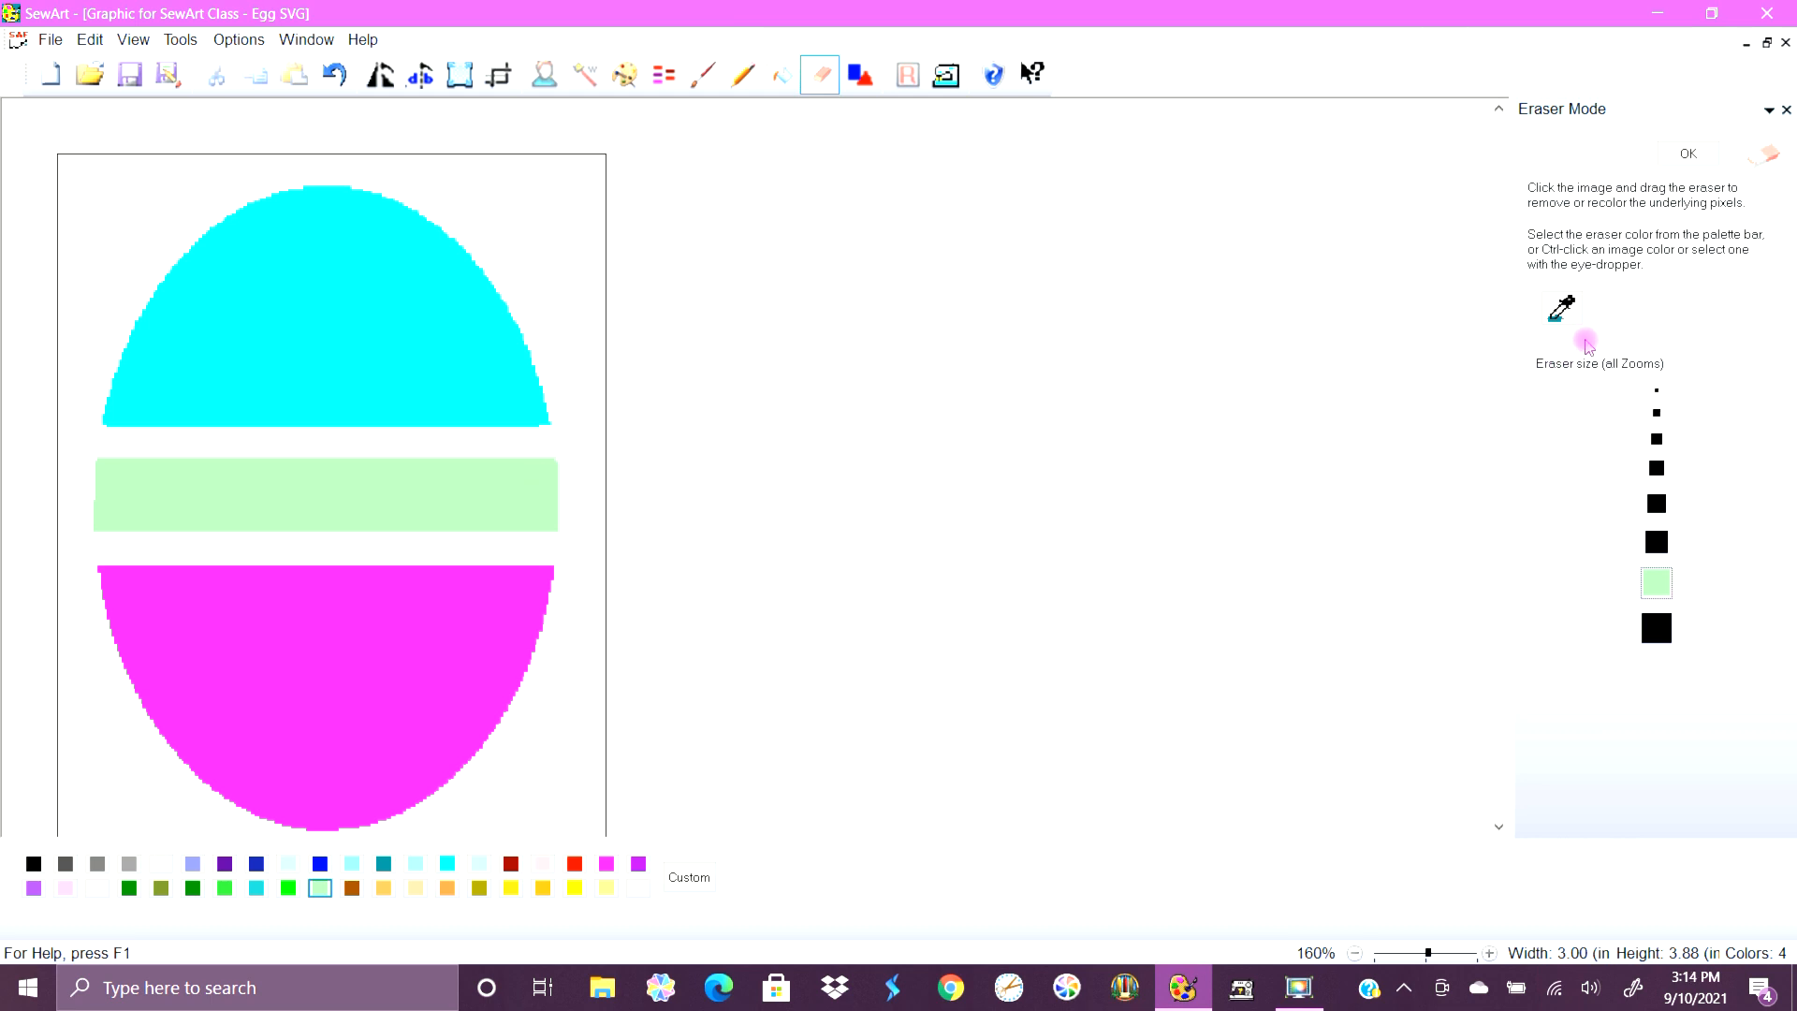
left_click(828, 81)
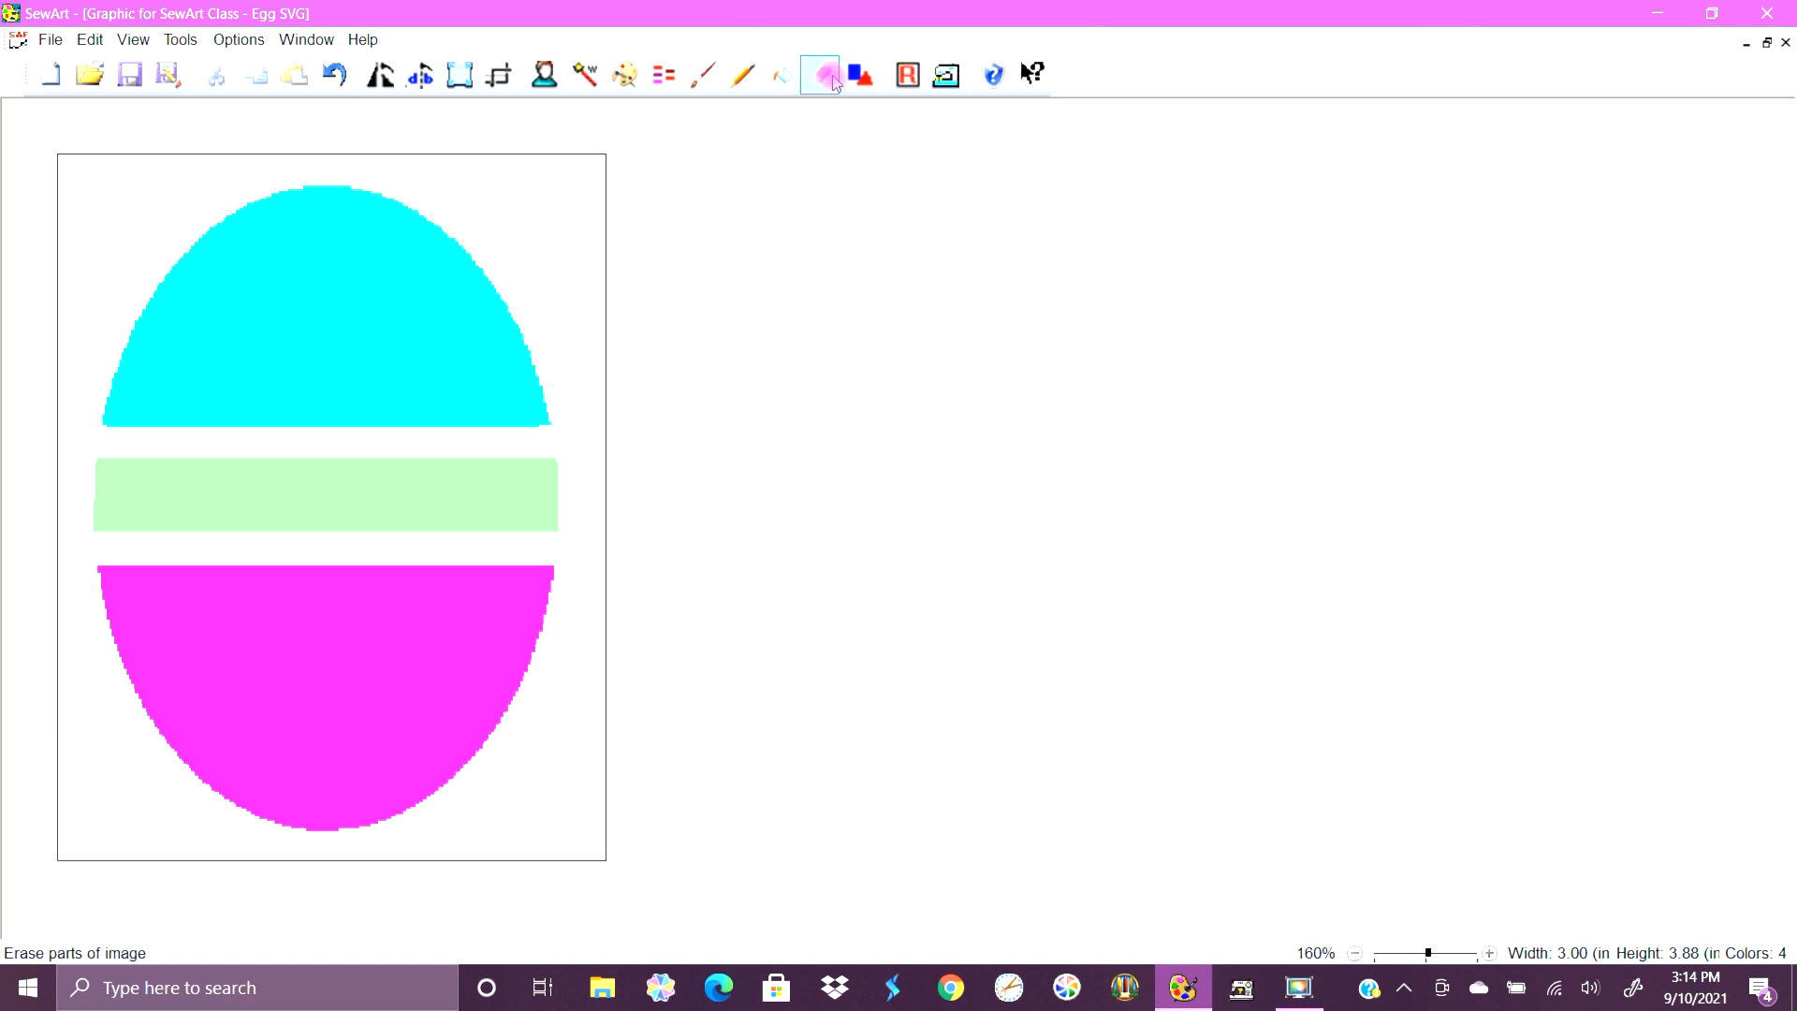
Look through the Add Shapes library, insert the bow-tie-like shape and move it outside the image border beside the egg's top section.
left_click(855, 80)
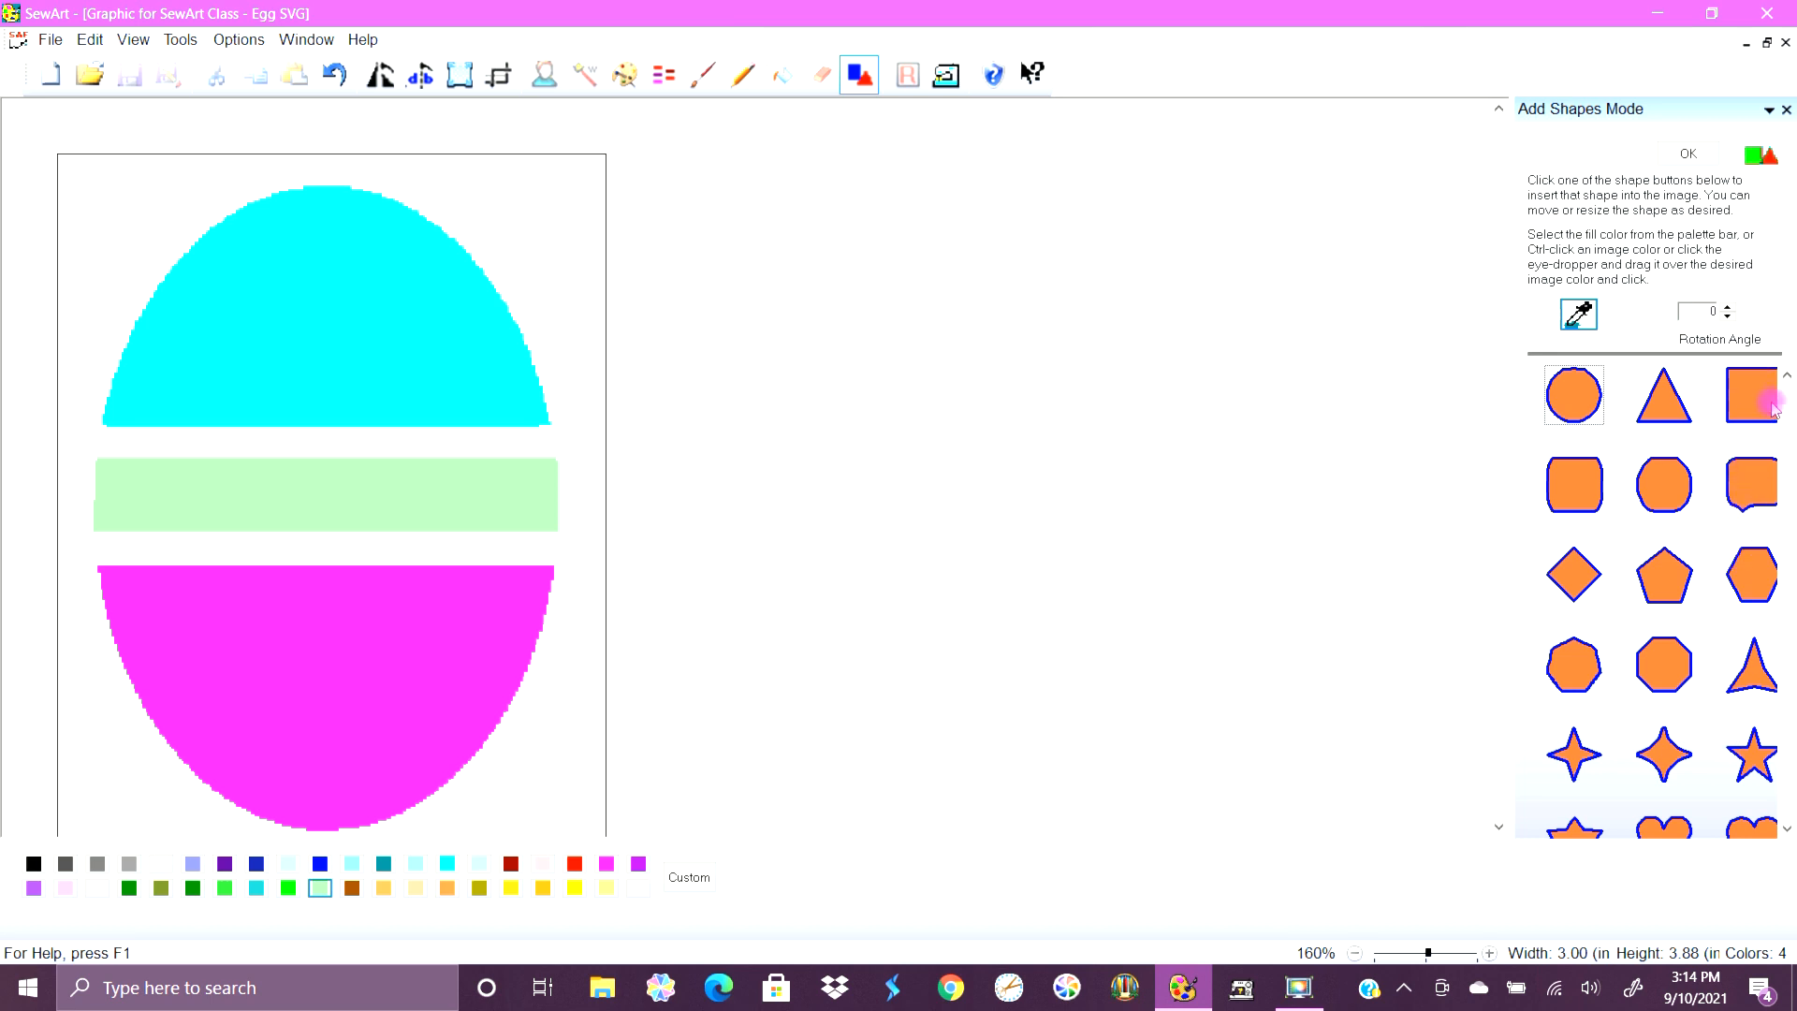
left_click_drag(1786, 405, 1786, 820)
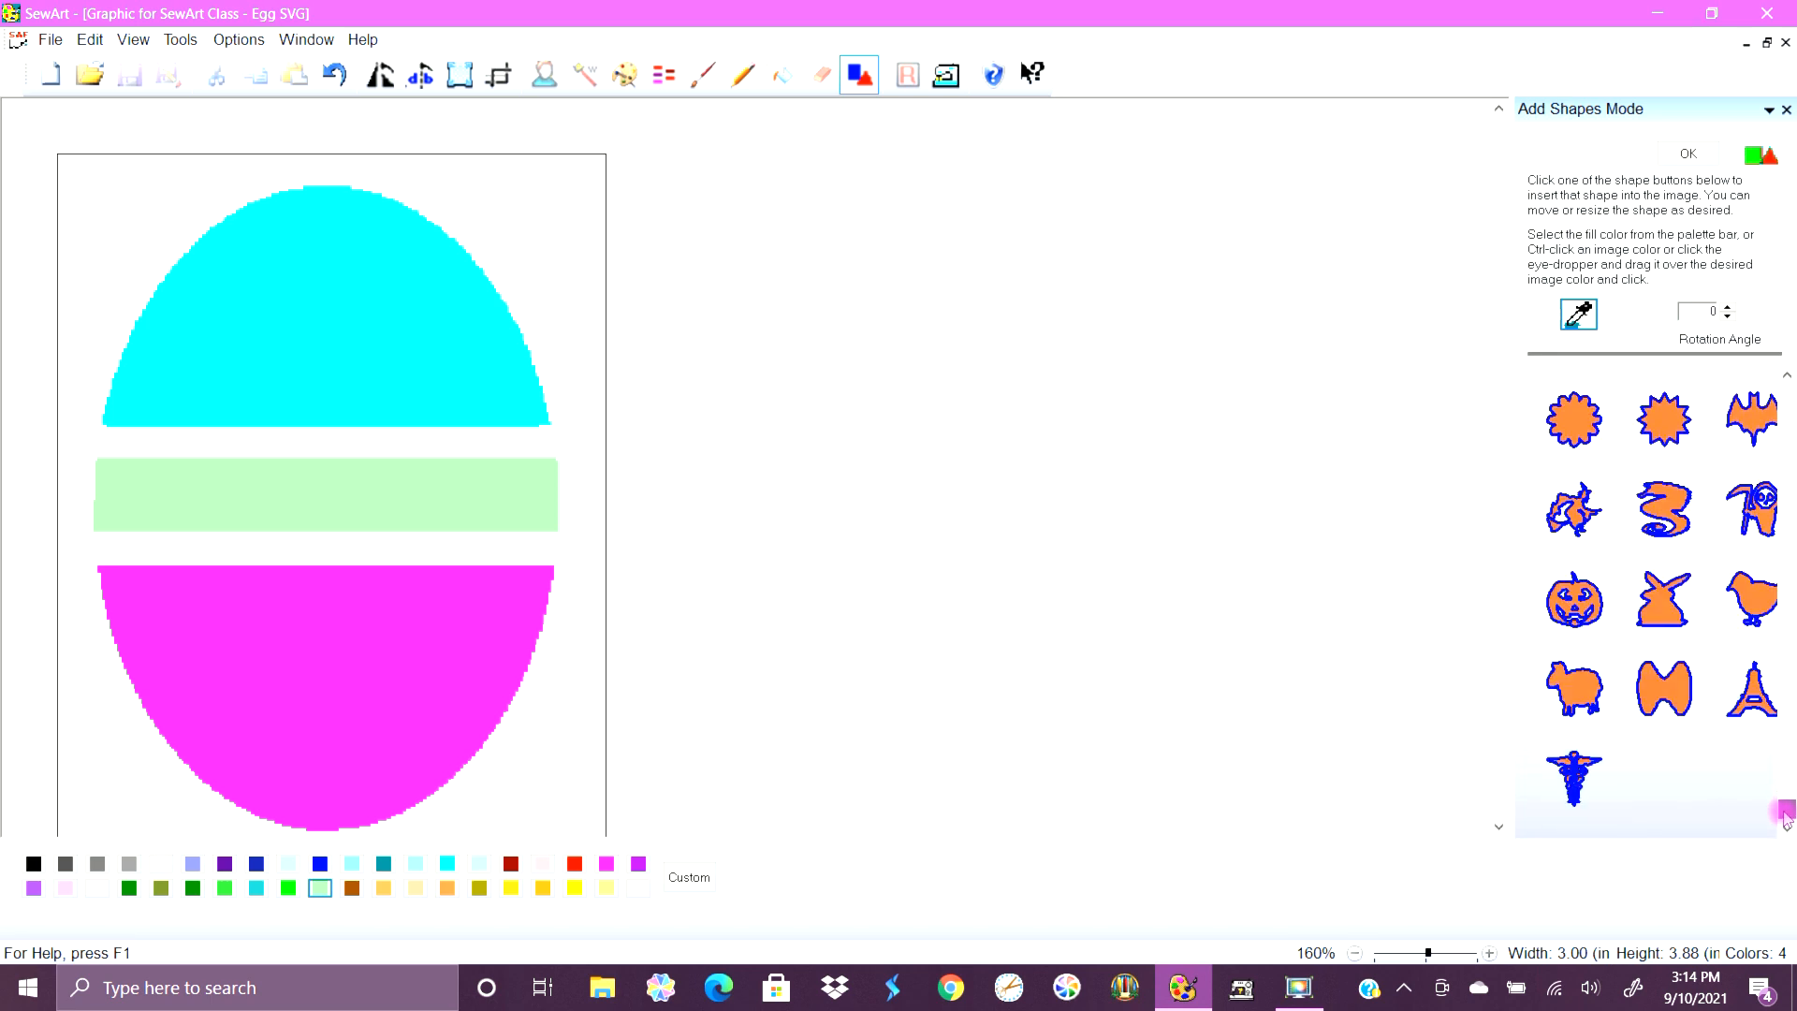
left_click(1655, 691)
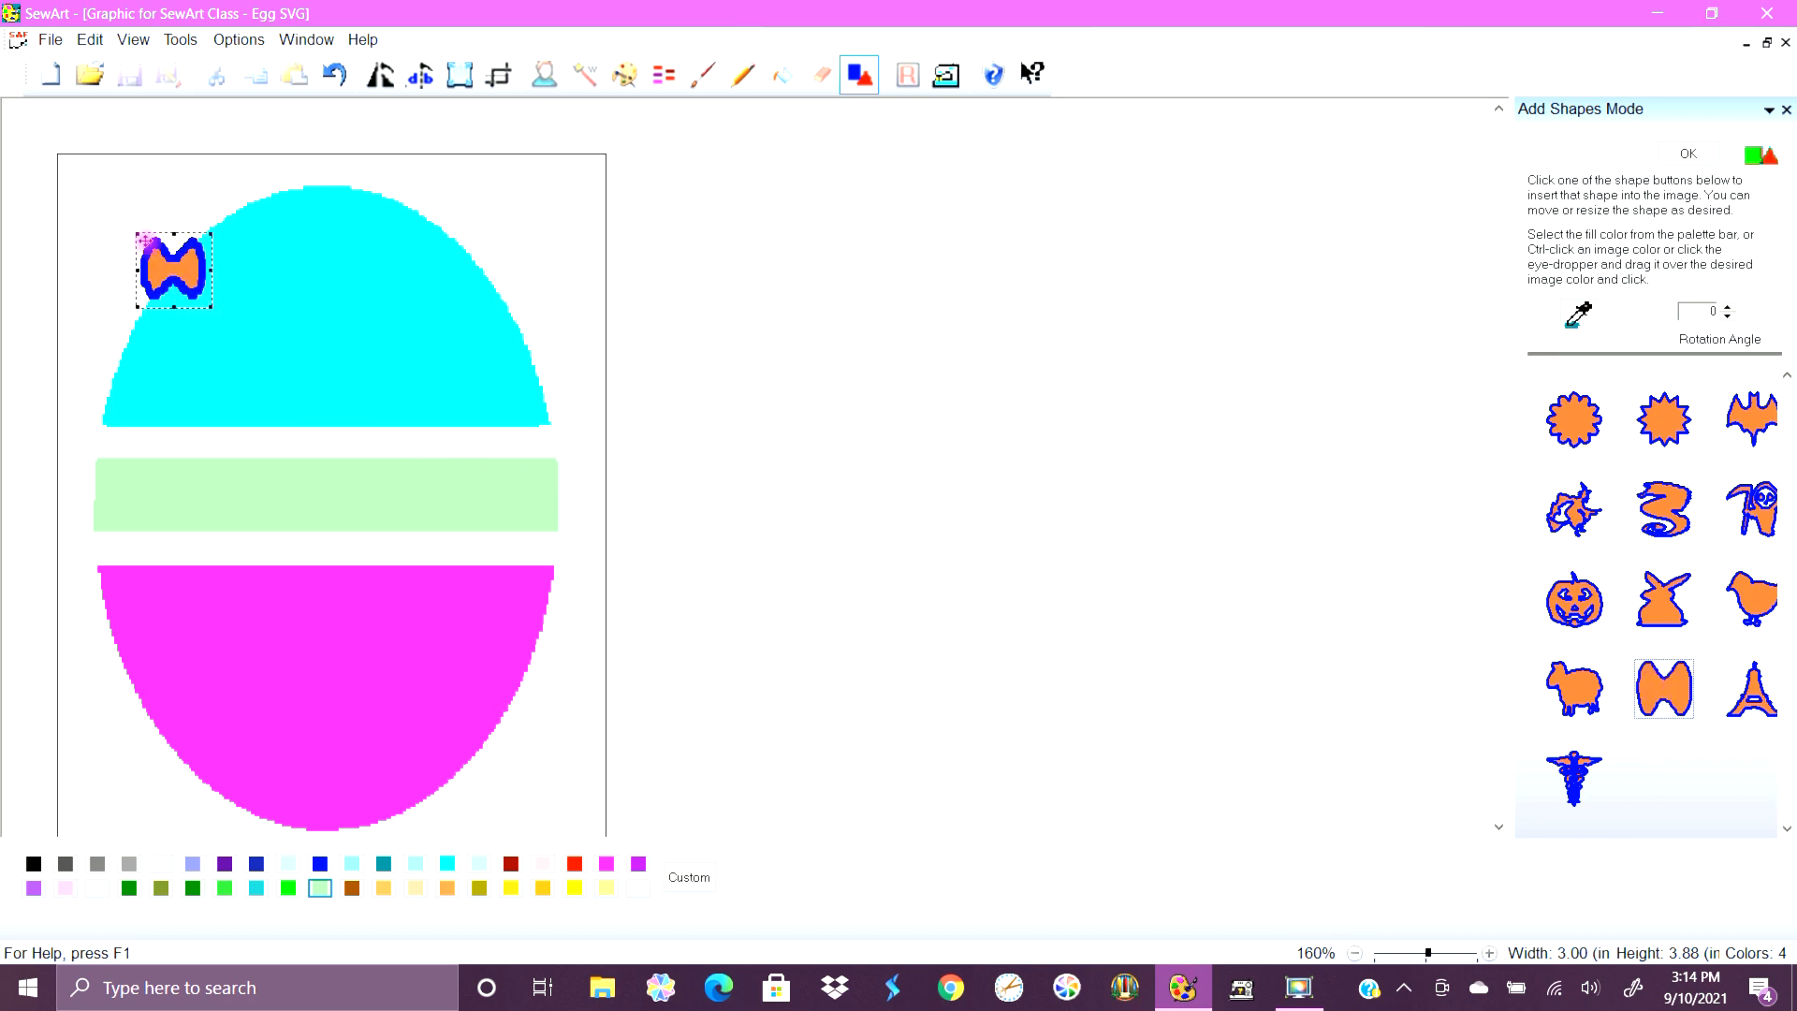
left_click_drag(145, 239, 526, 213)
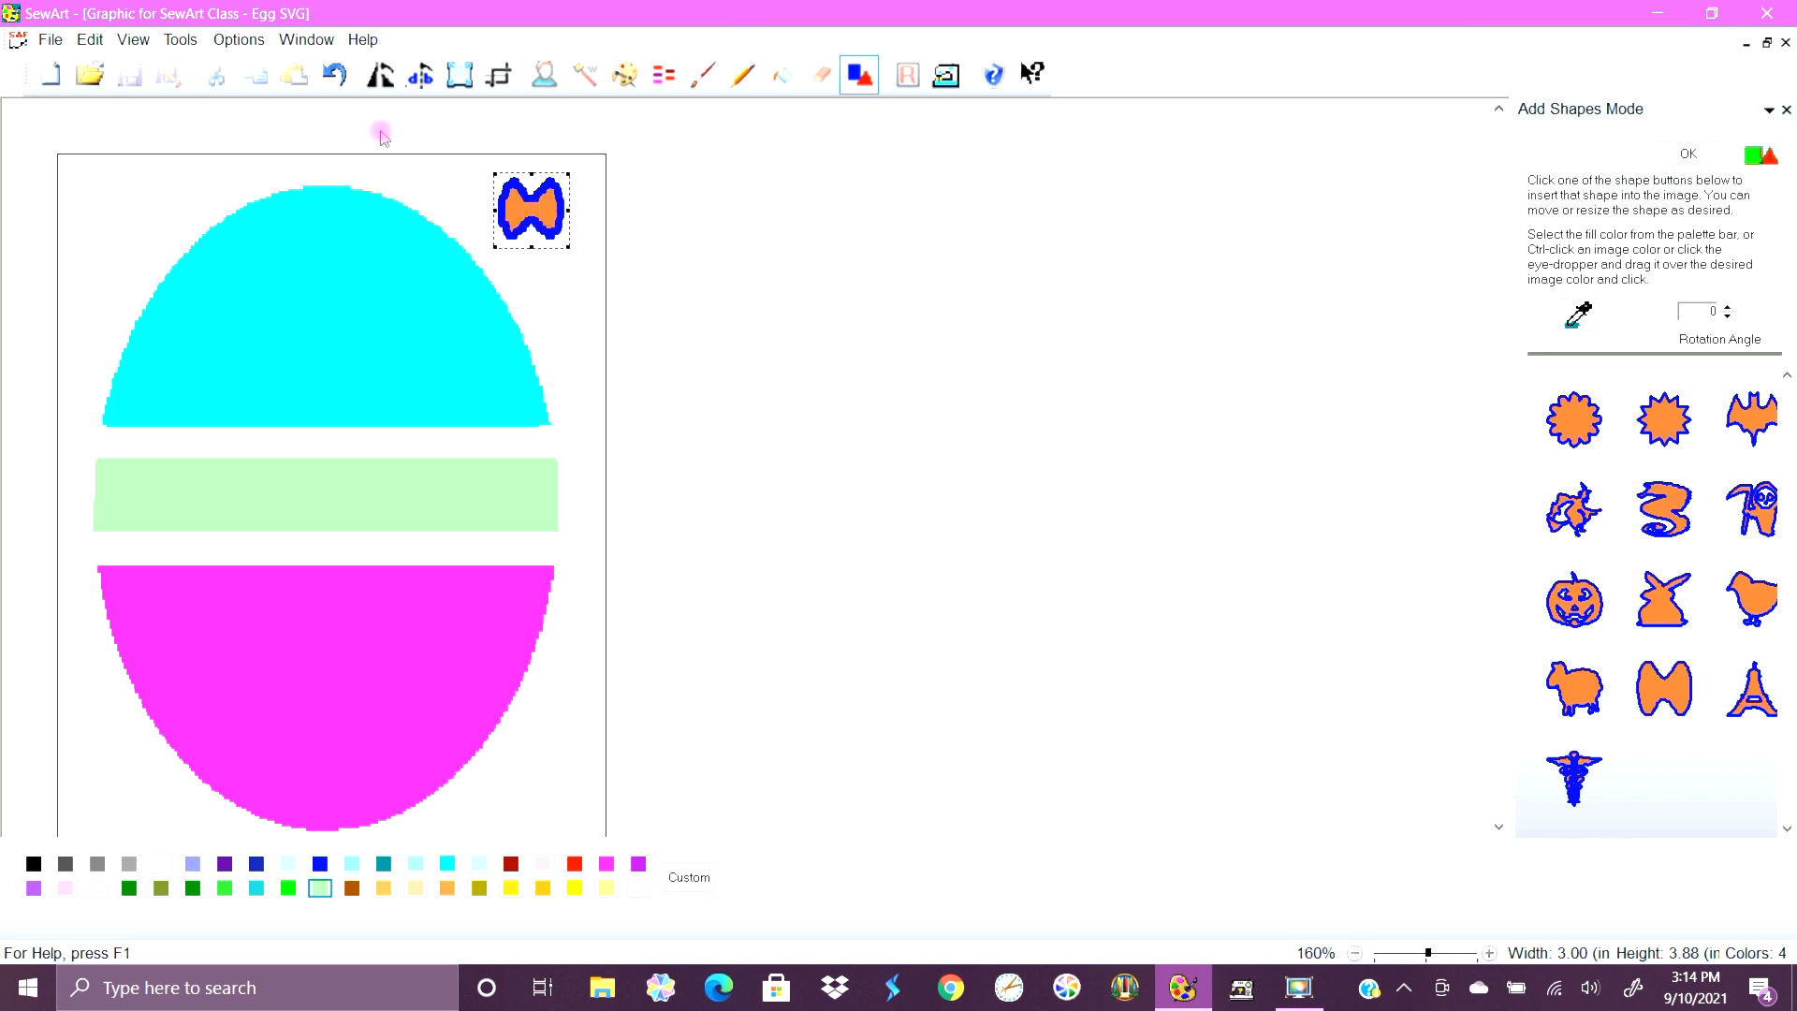
left_click(333, 89)
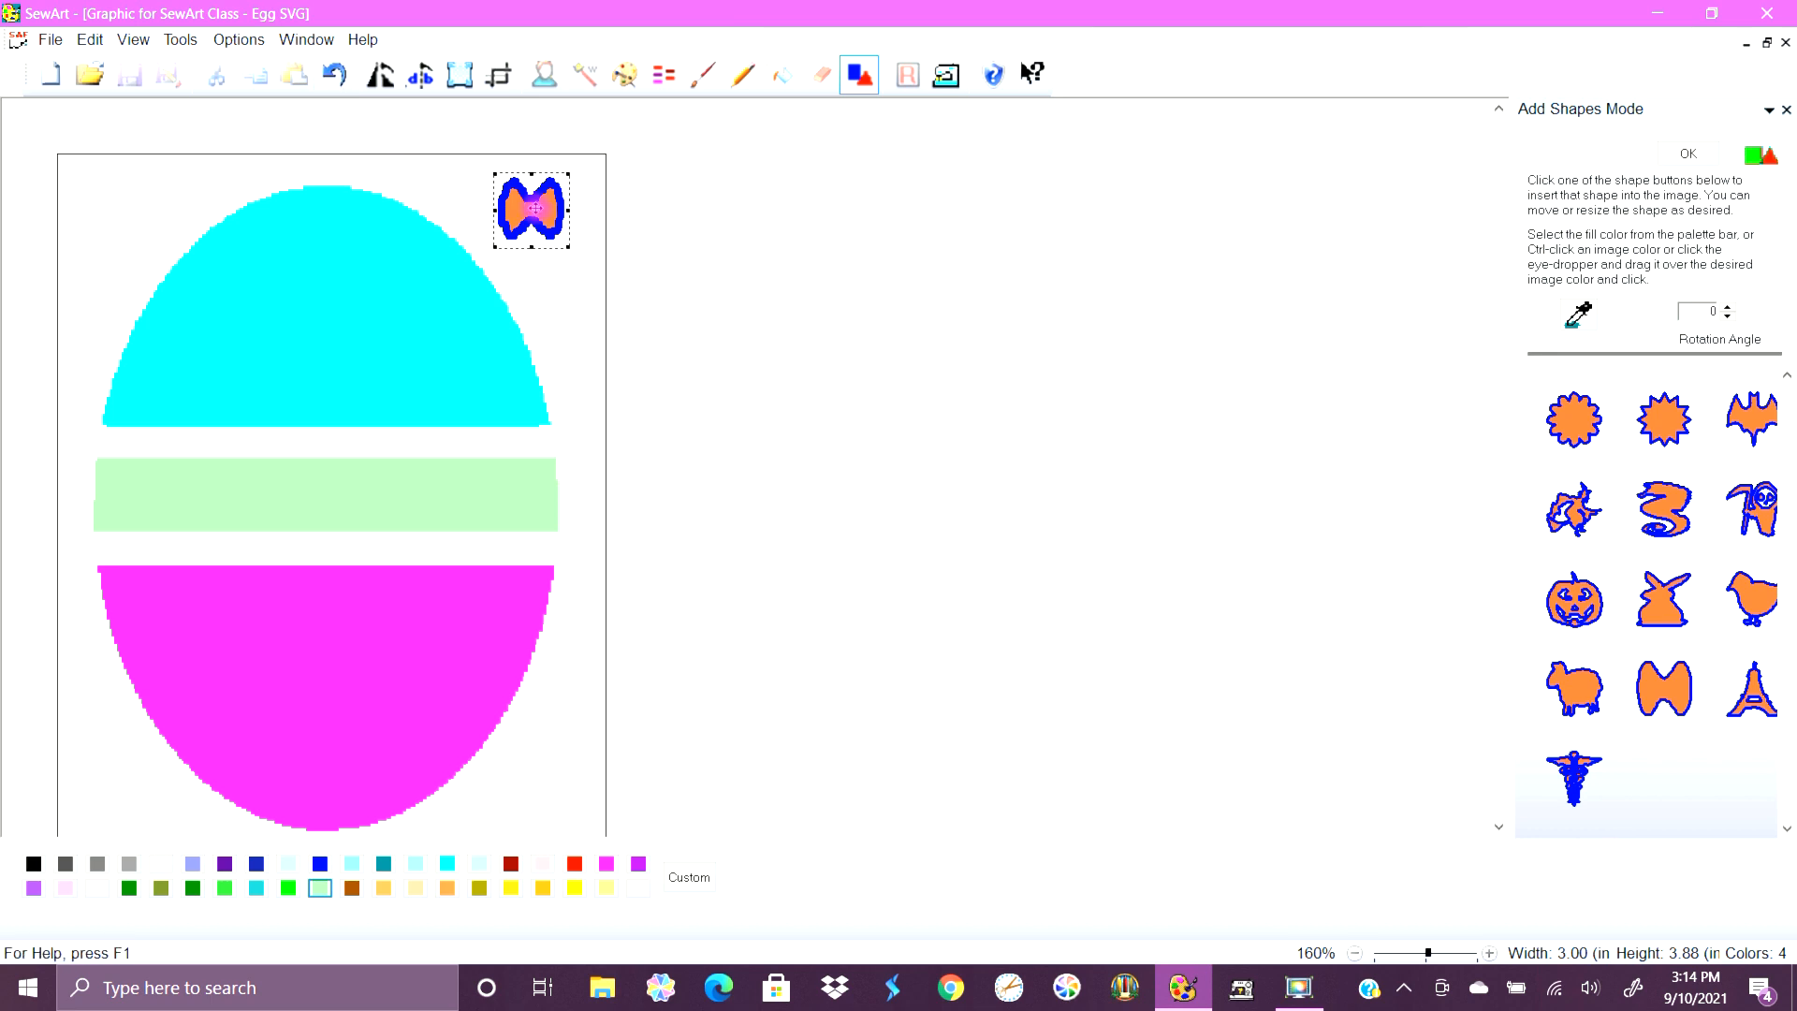
left_click_drag(534, 208, 656, 217)
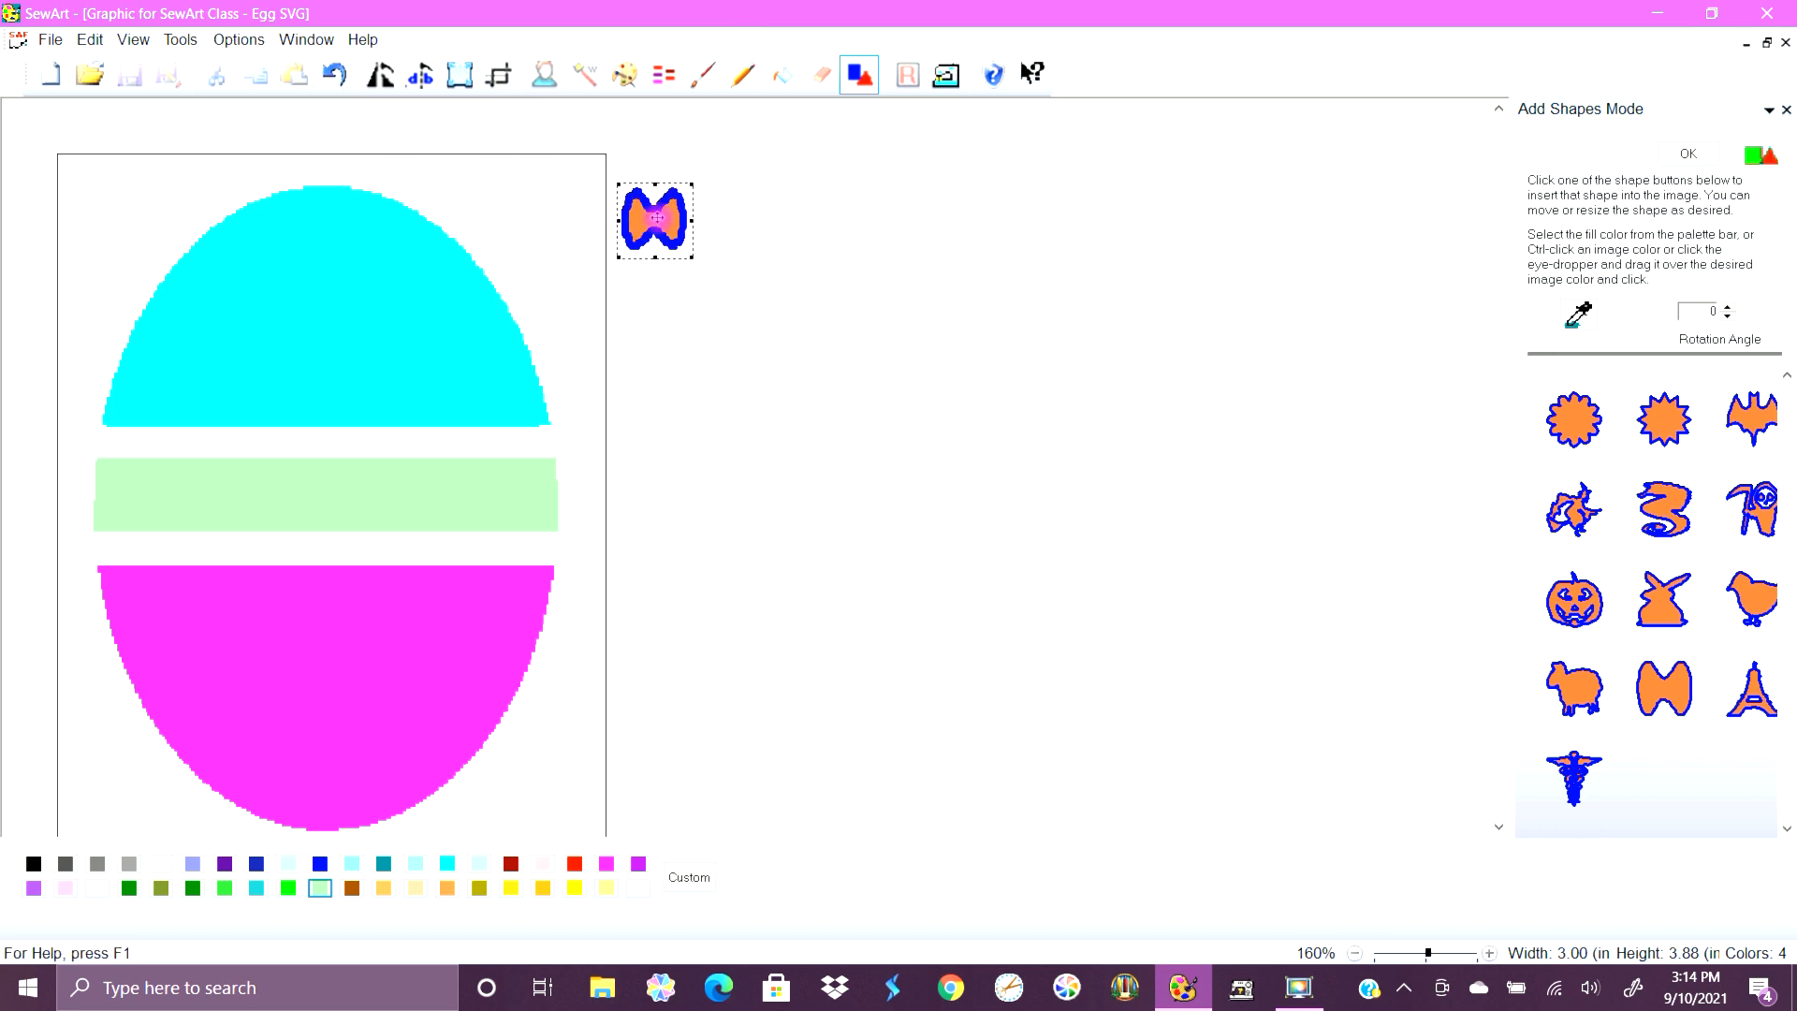
Undo the last image edit, delete the bow-tie-like shape and leave Add Shapes mode.
left_click(339, 78)
left_click(85, 40)
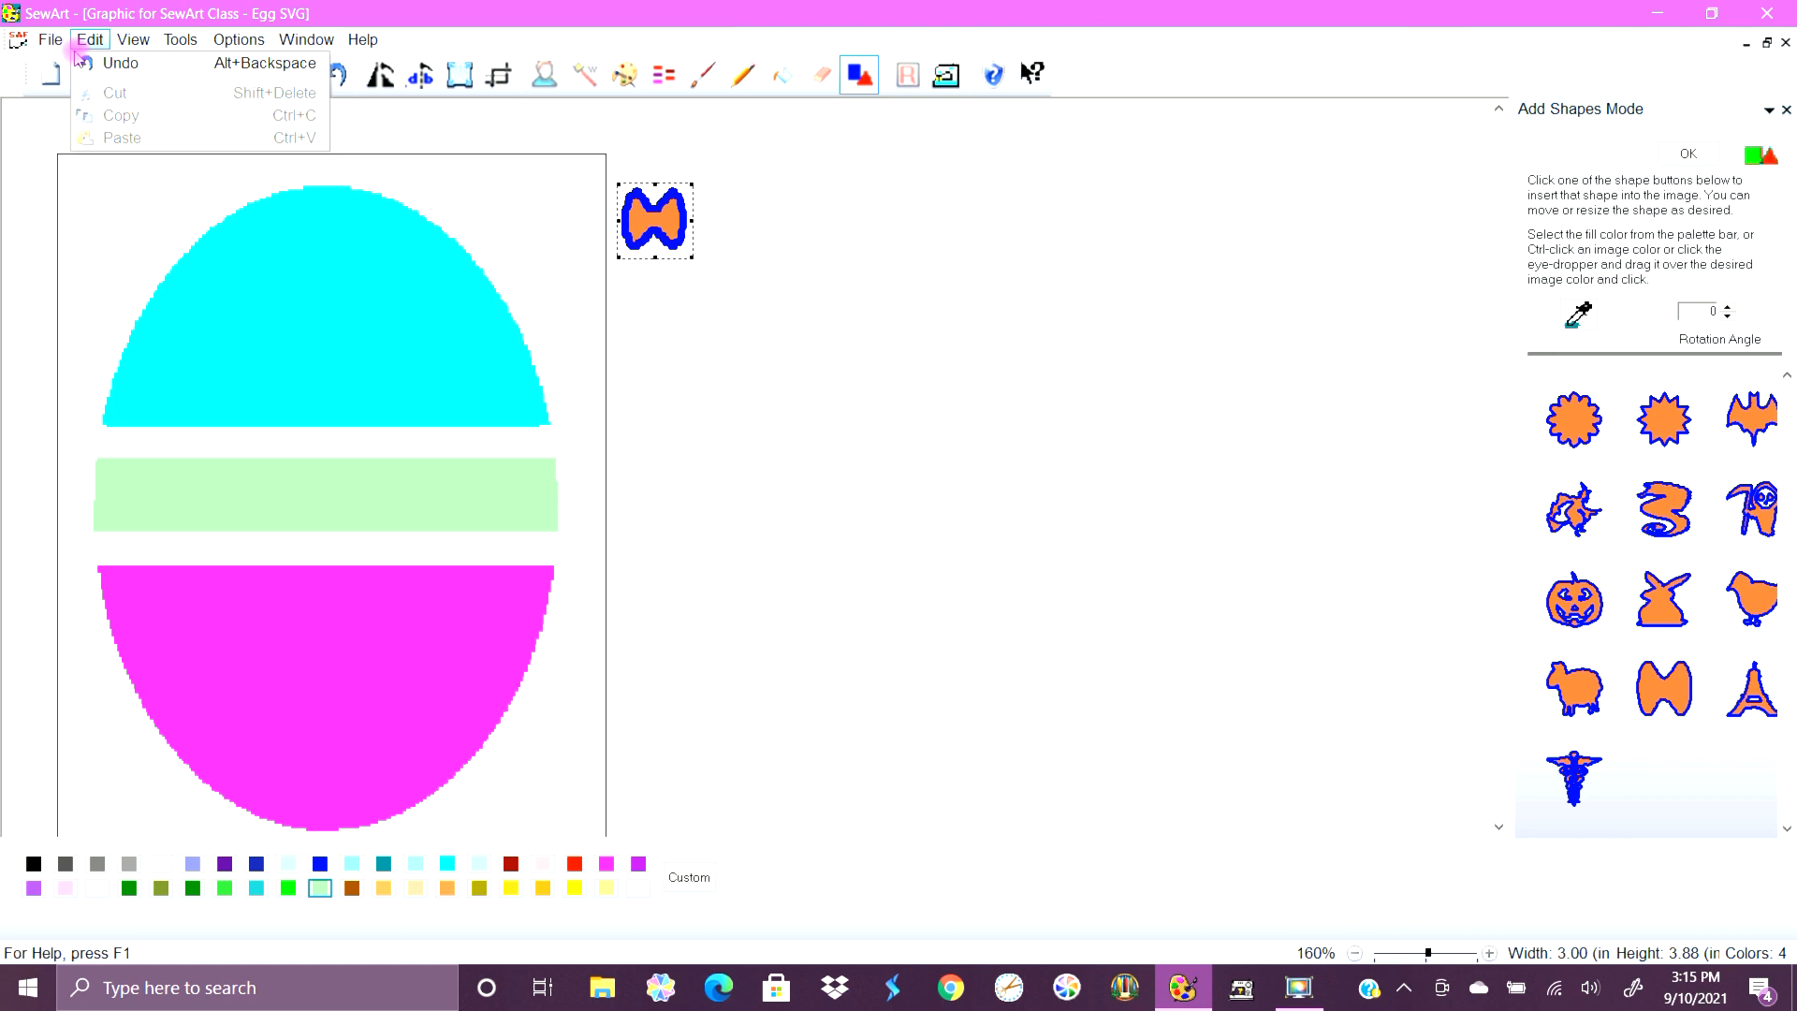
left_click(82, 61)
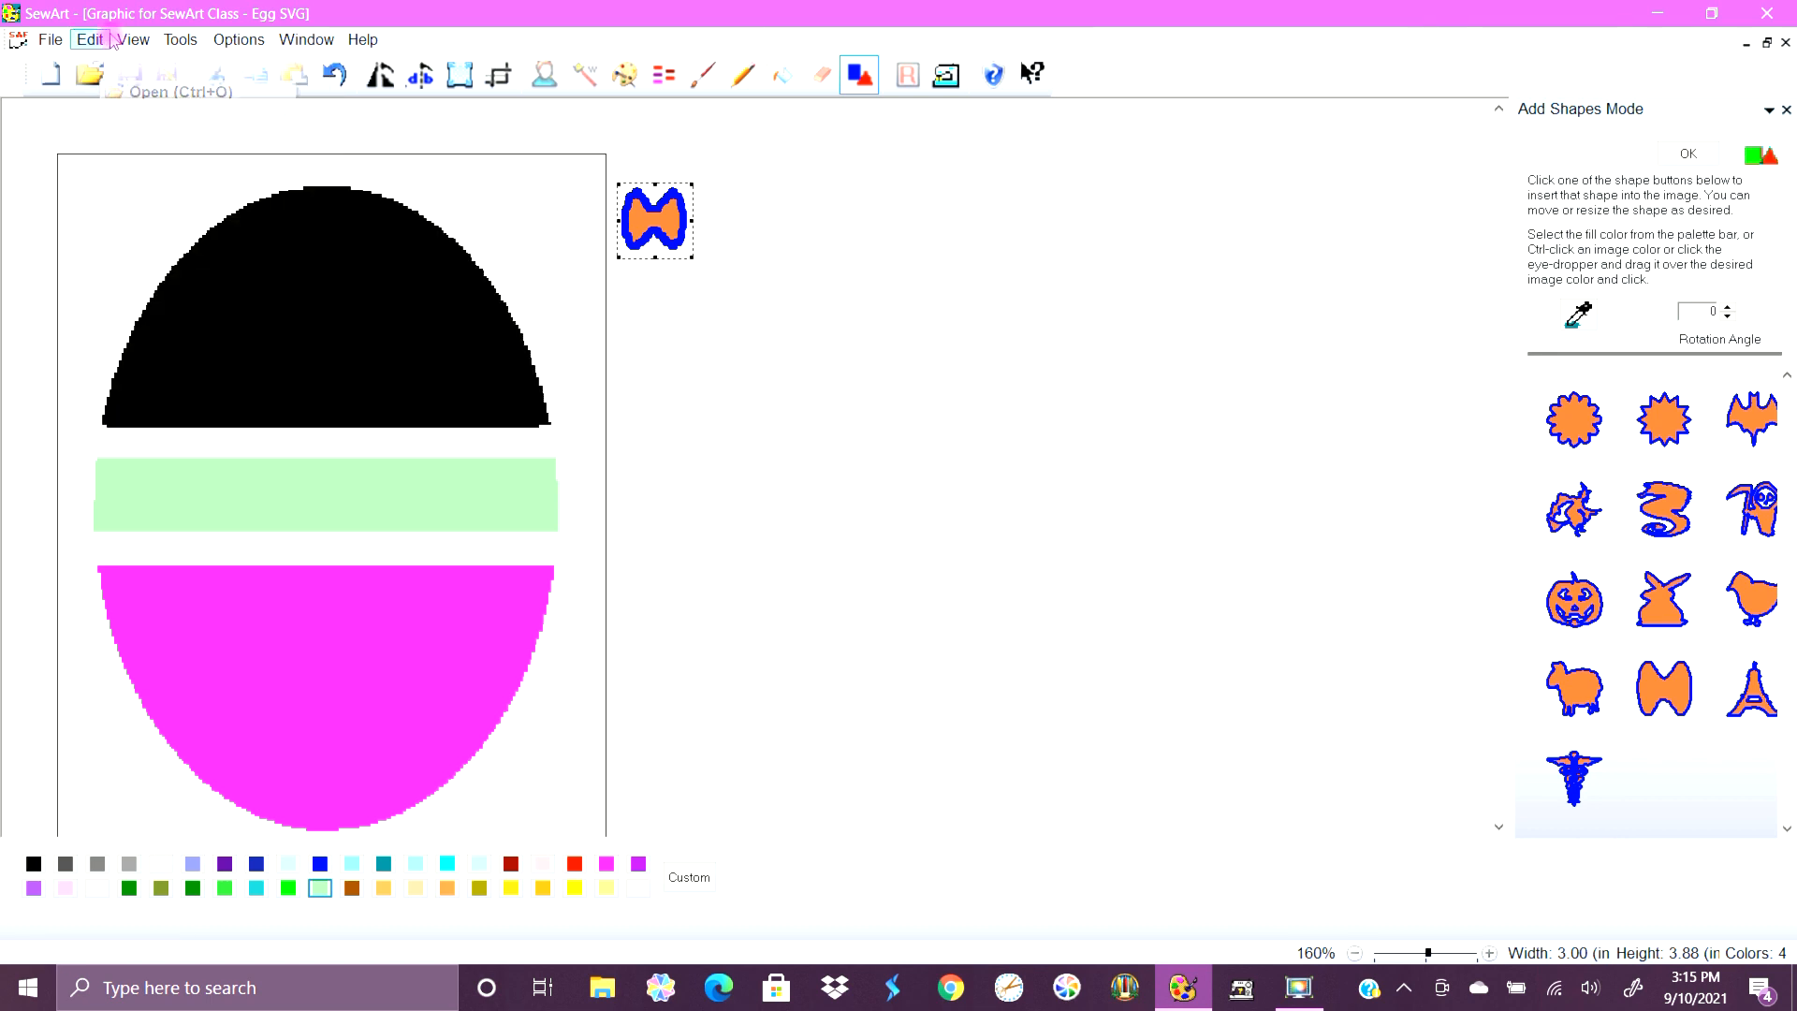
left_click(111, 40)
mouse_move(133, 40)
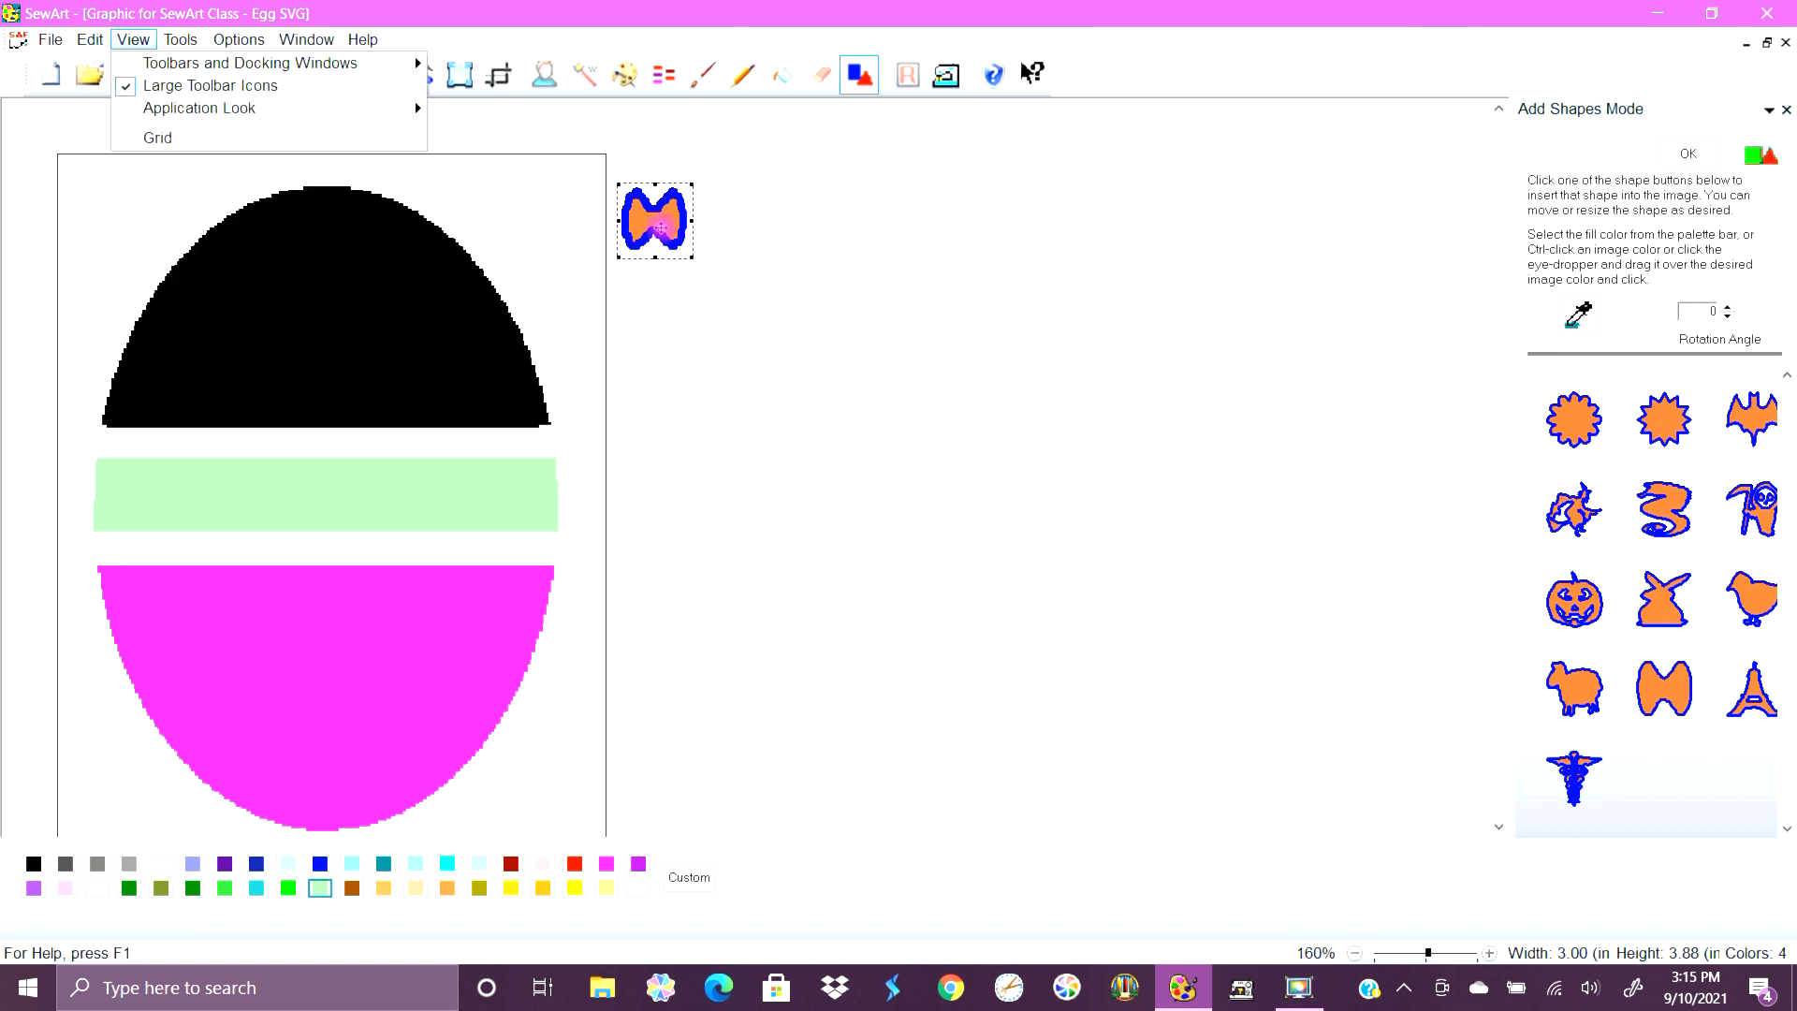
left_click(663, 226)
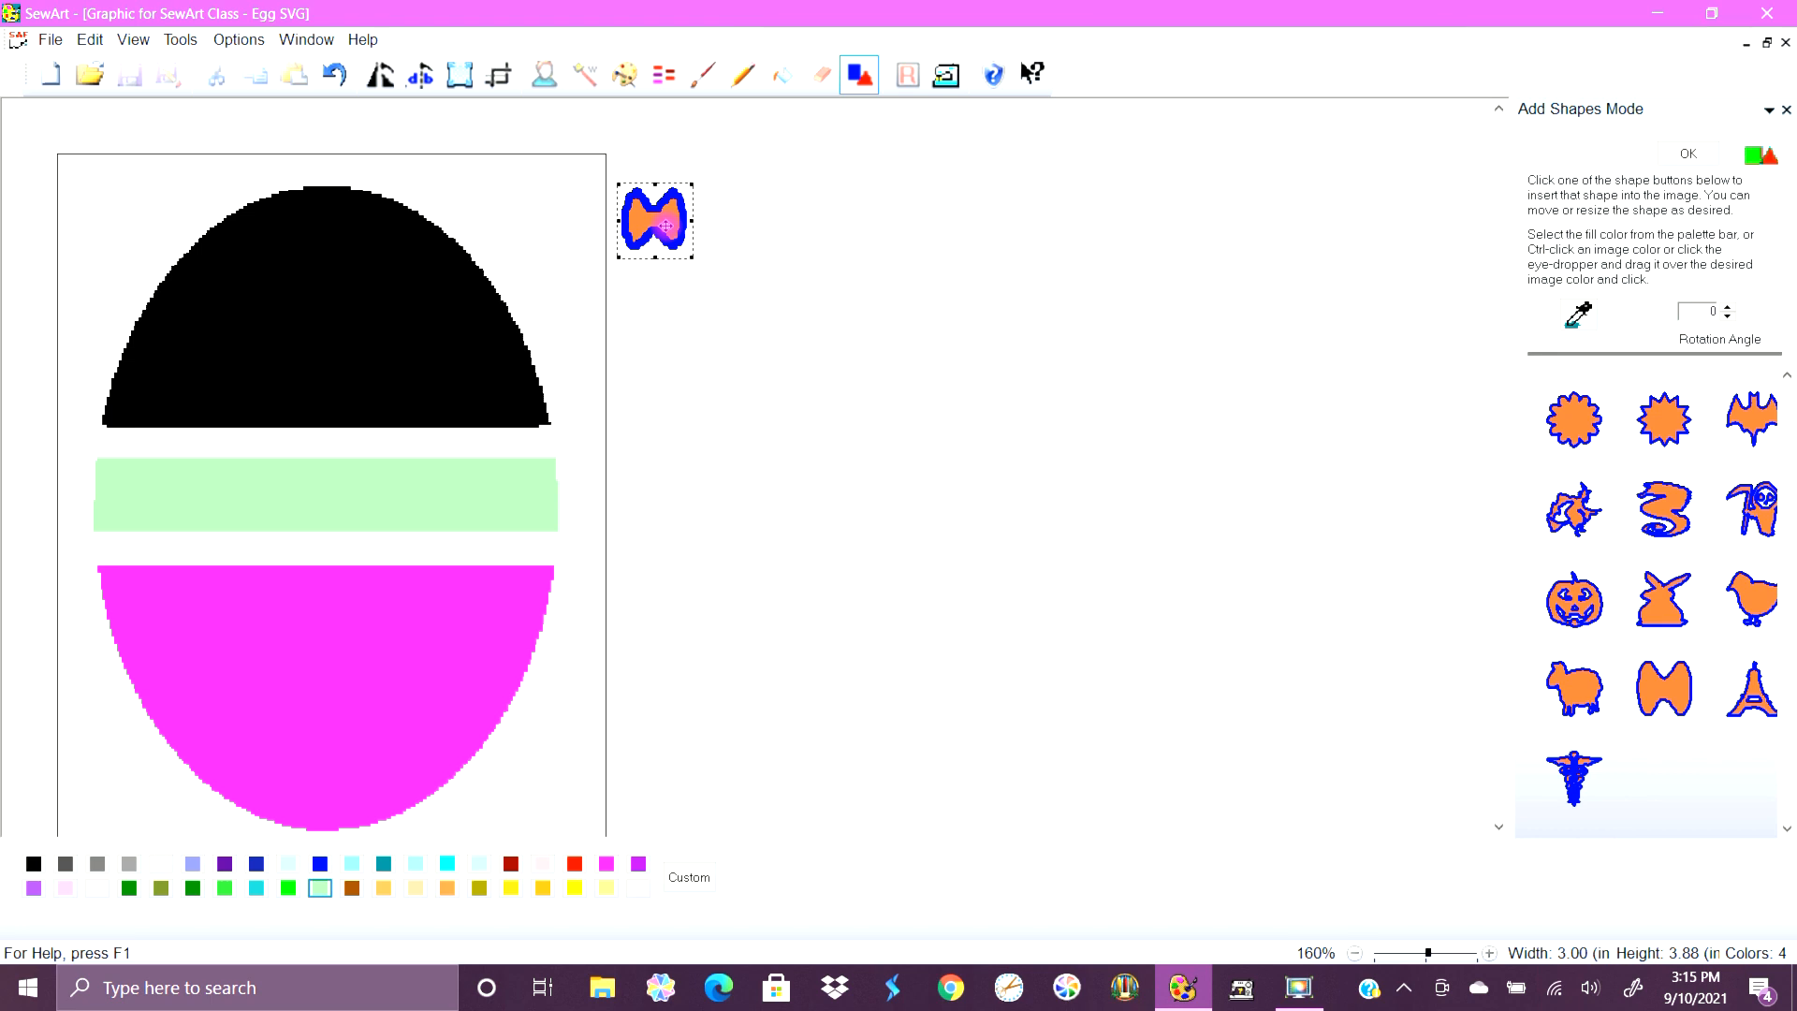
key("Delete")
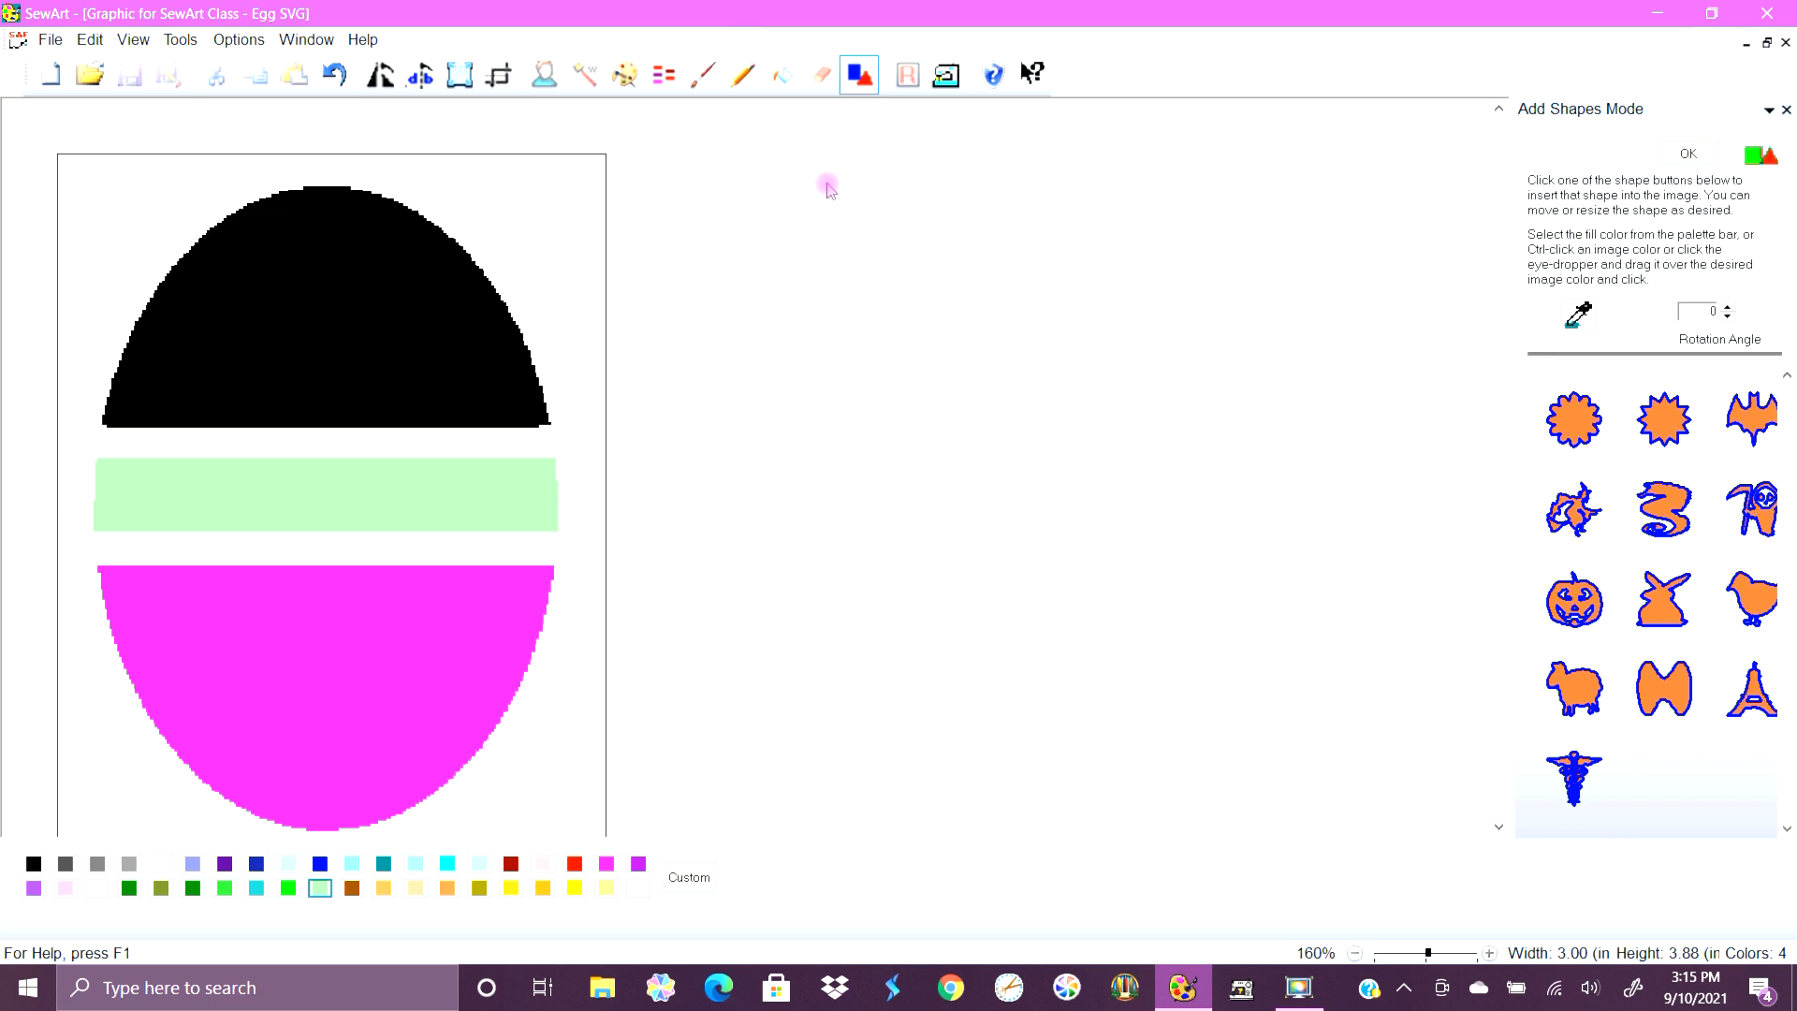
left_click(861, 73)
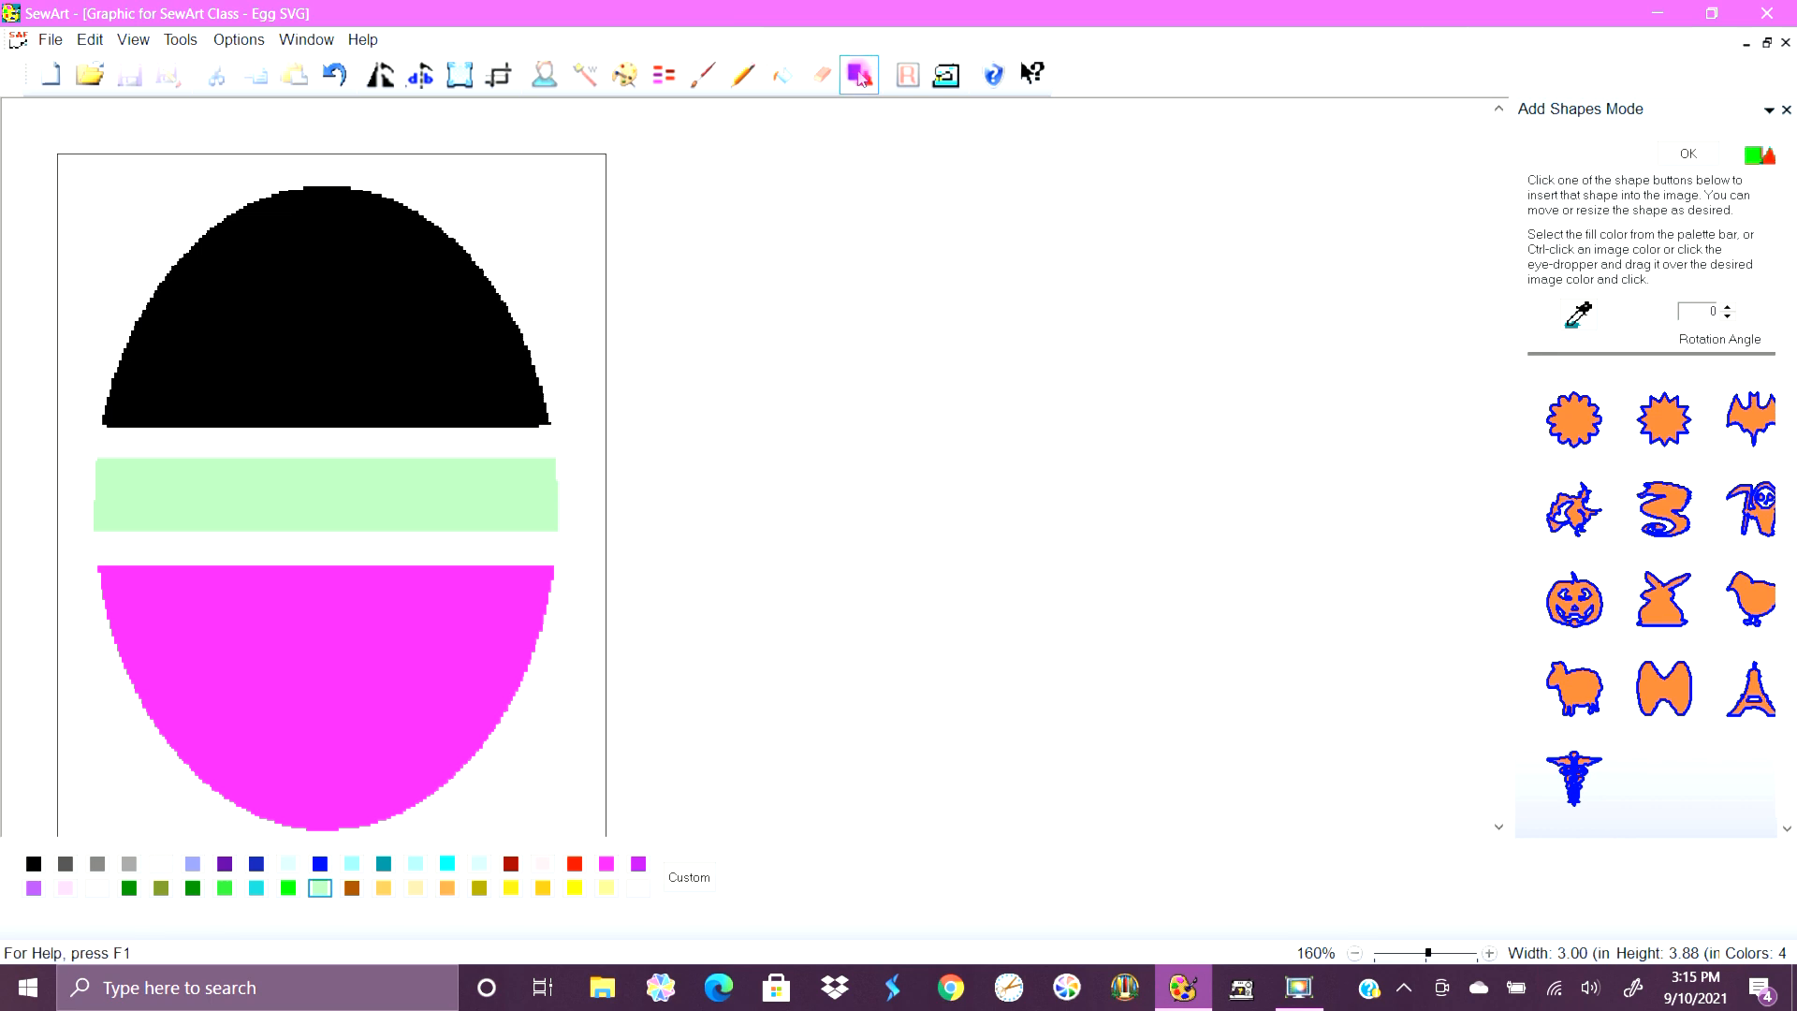
Bucket-fill the egg's top section cyan, and finish with no fill or eraser mode active.
left_click(784, 88)
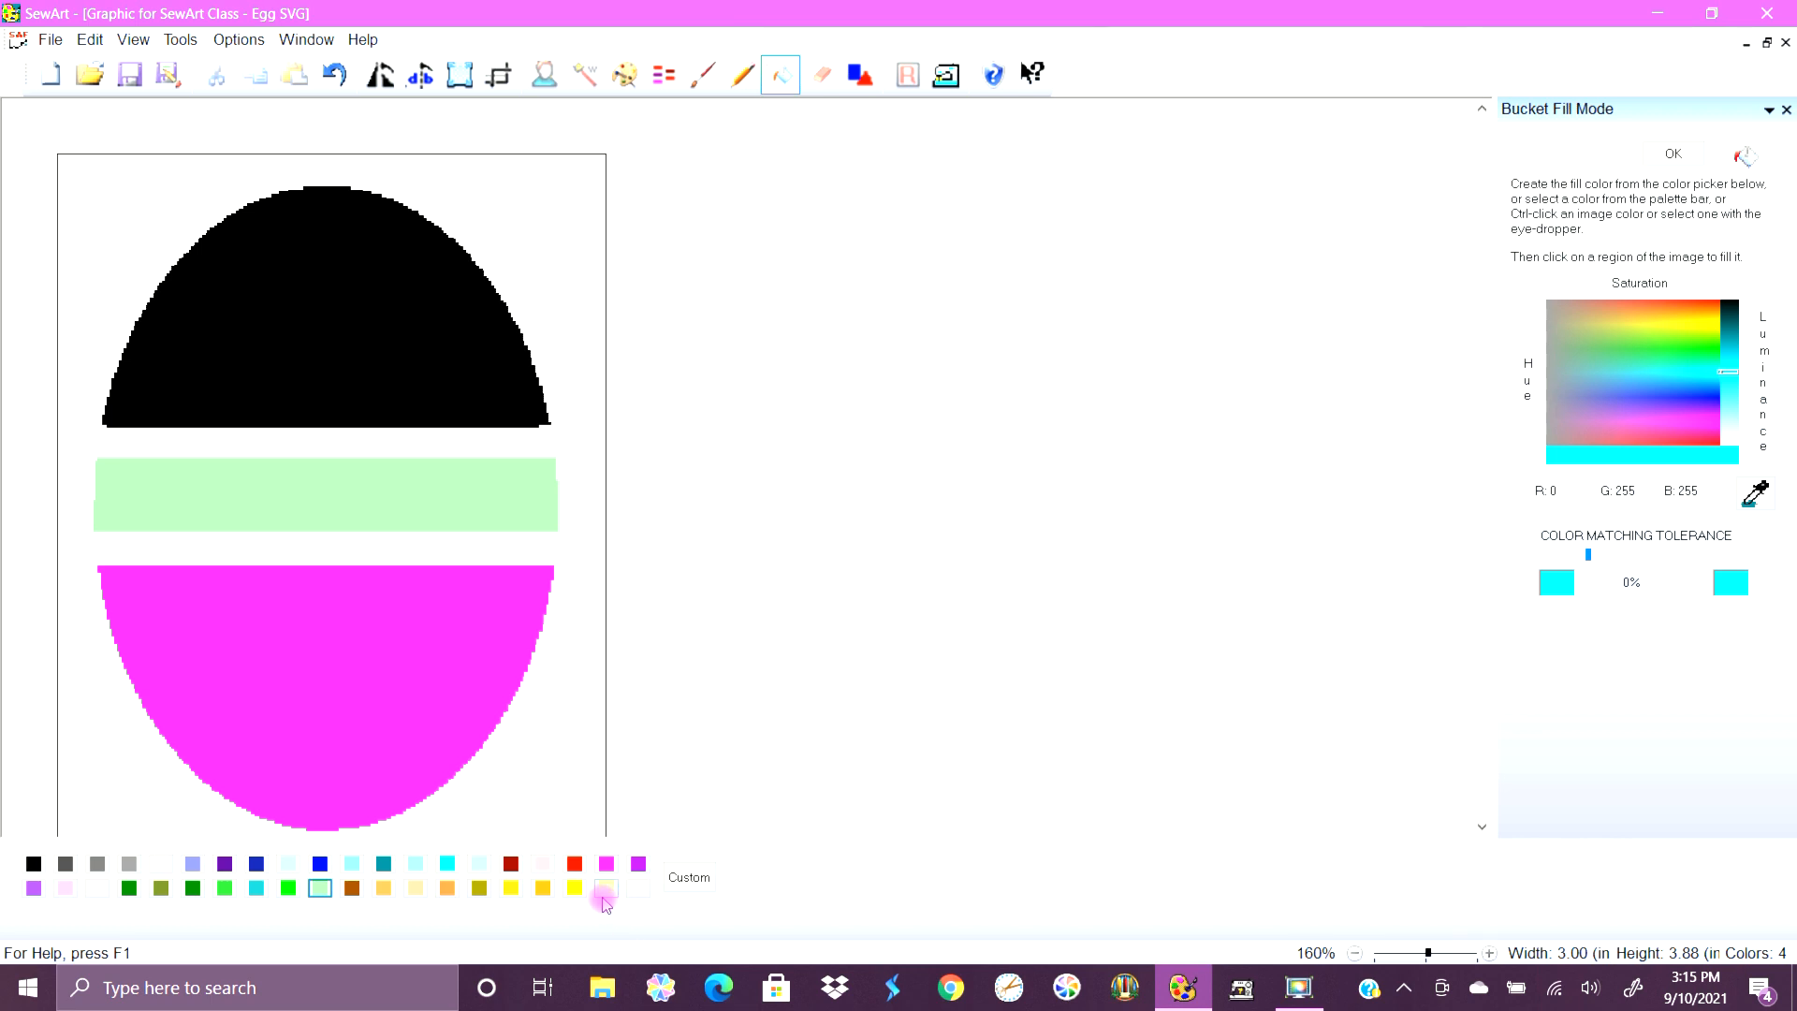
left_click(321, 891)
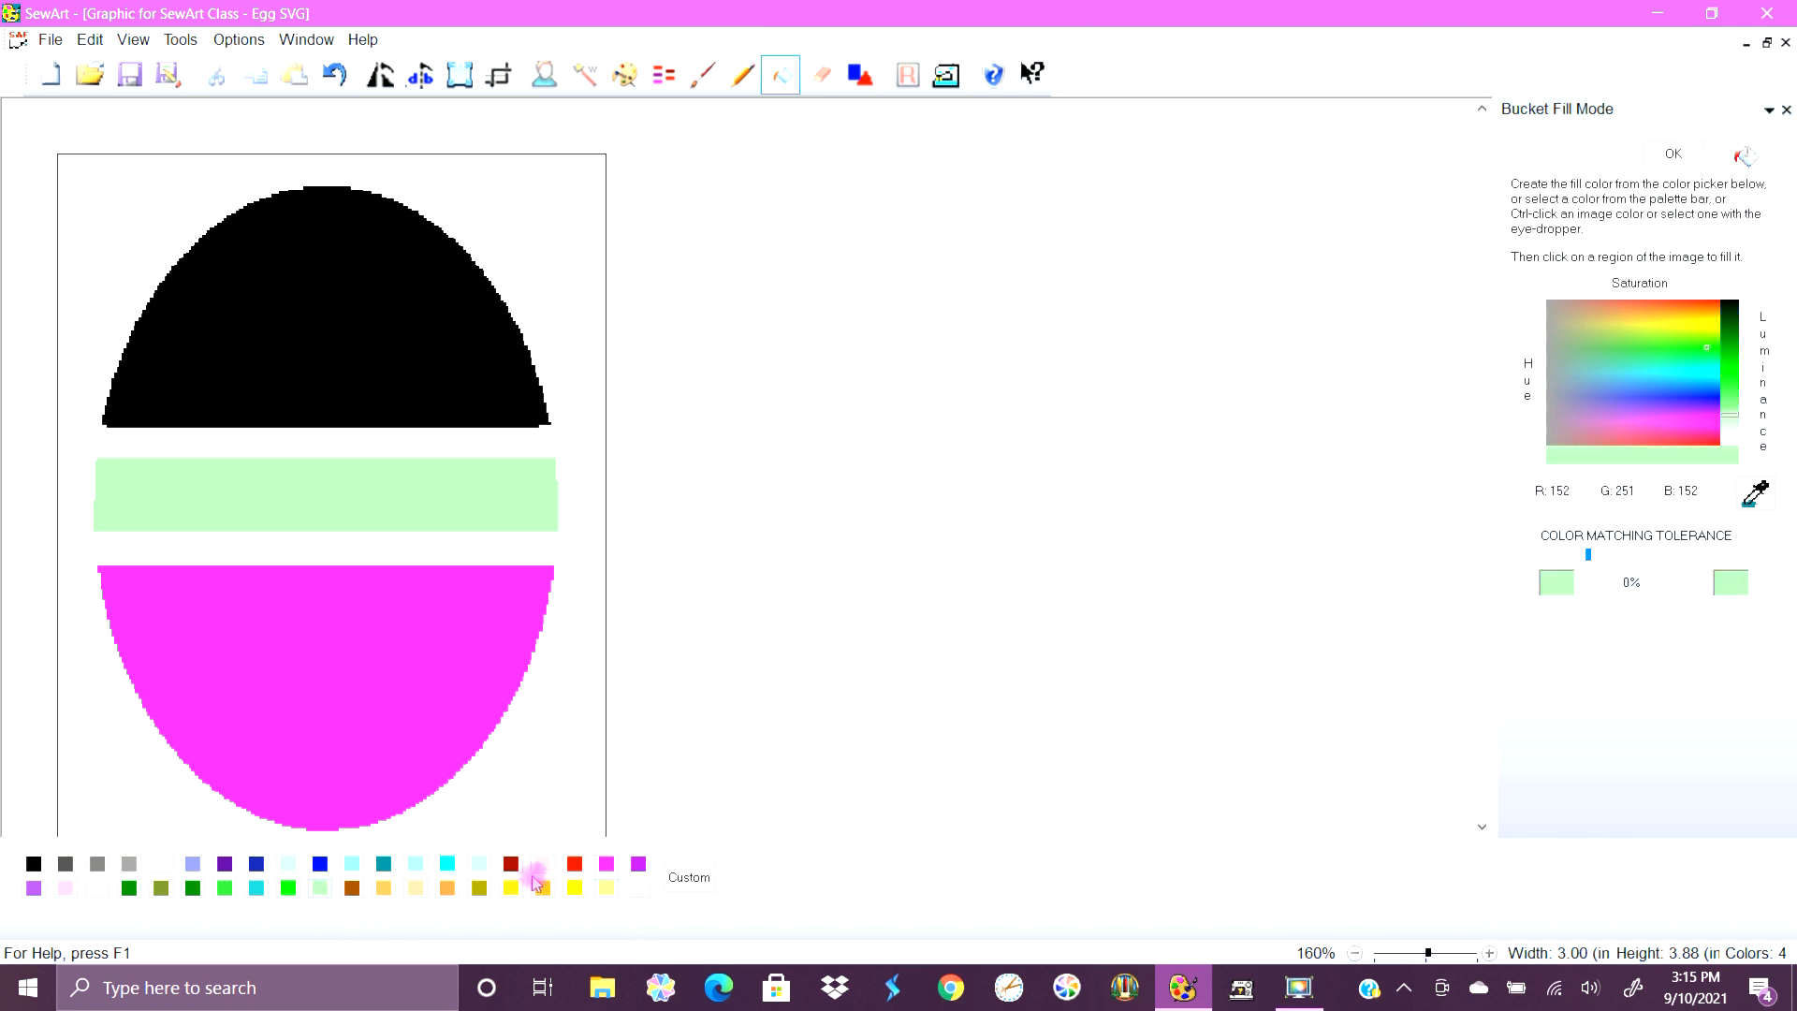
left_click(449, 864)
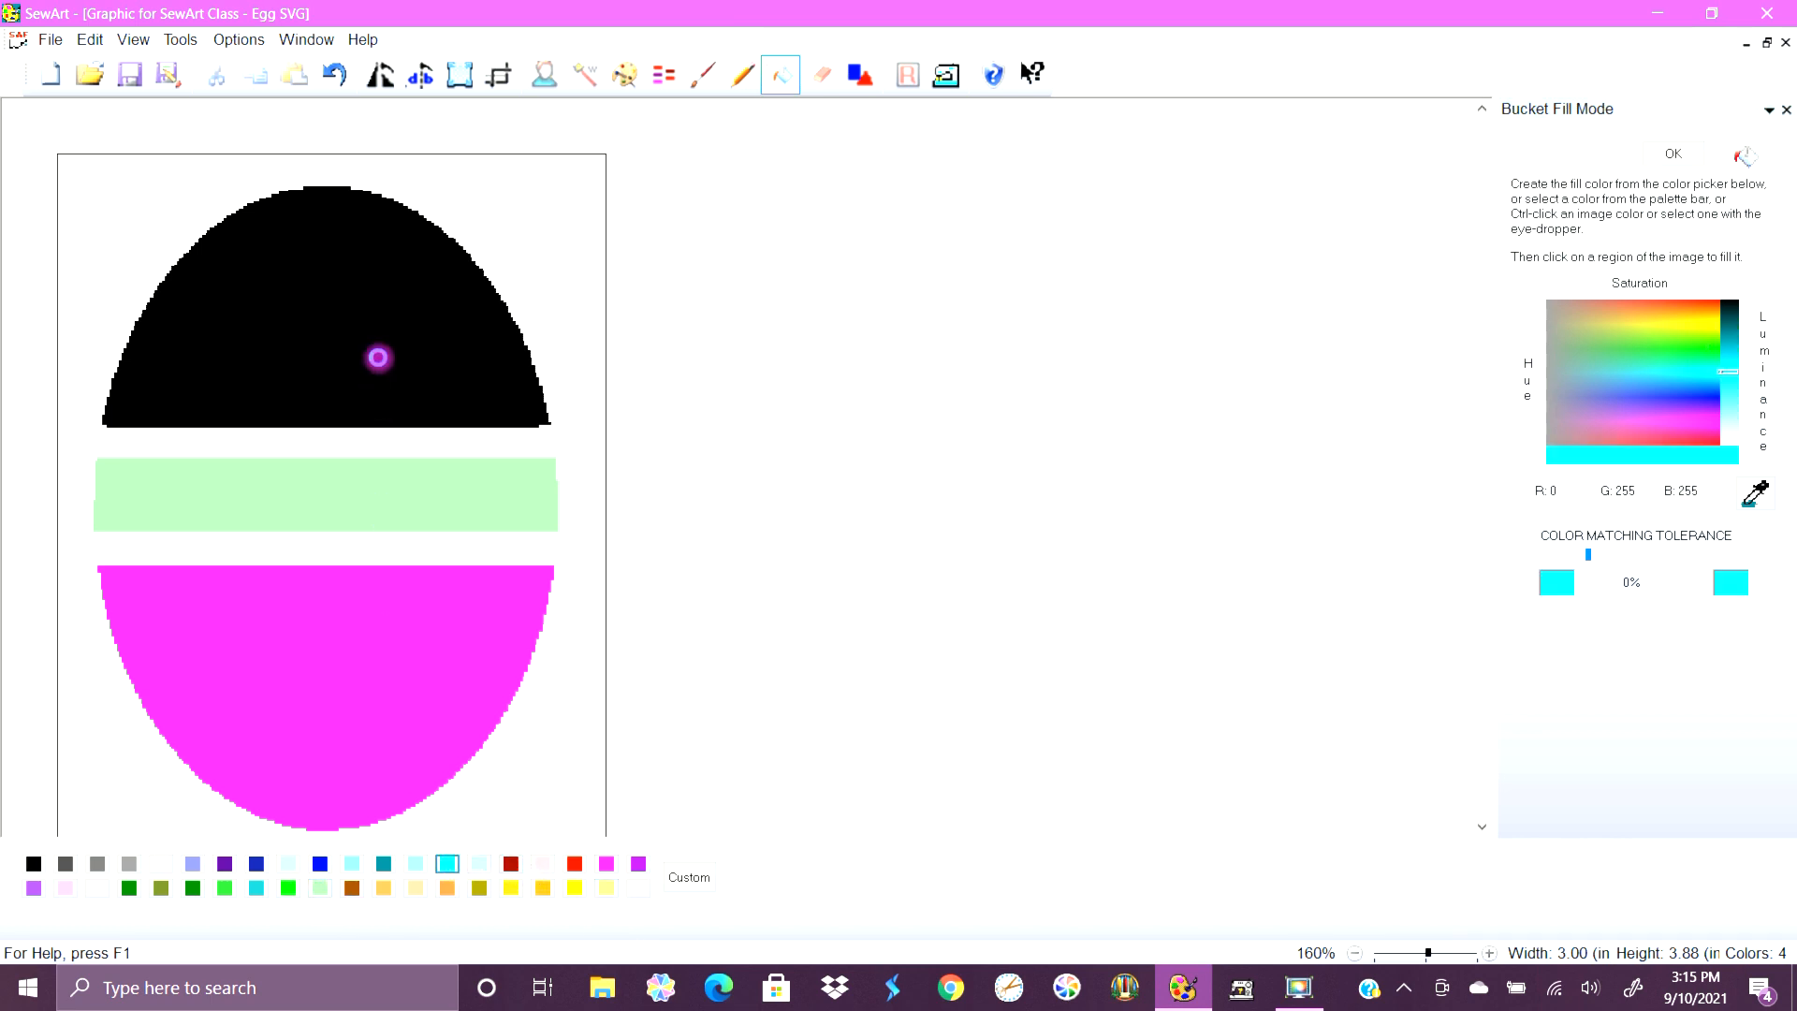
left_click(378, 358)
left_click(811, 82)
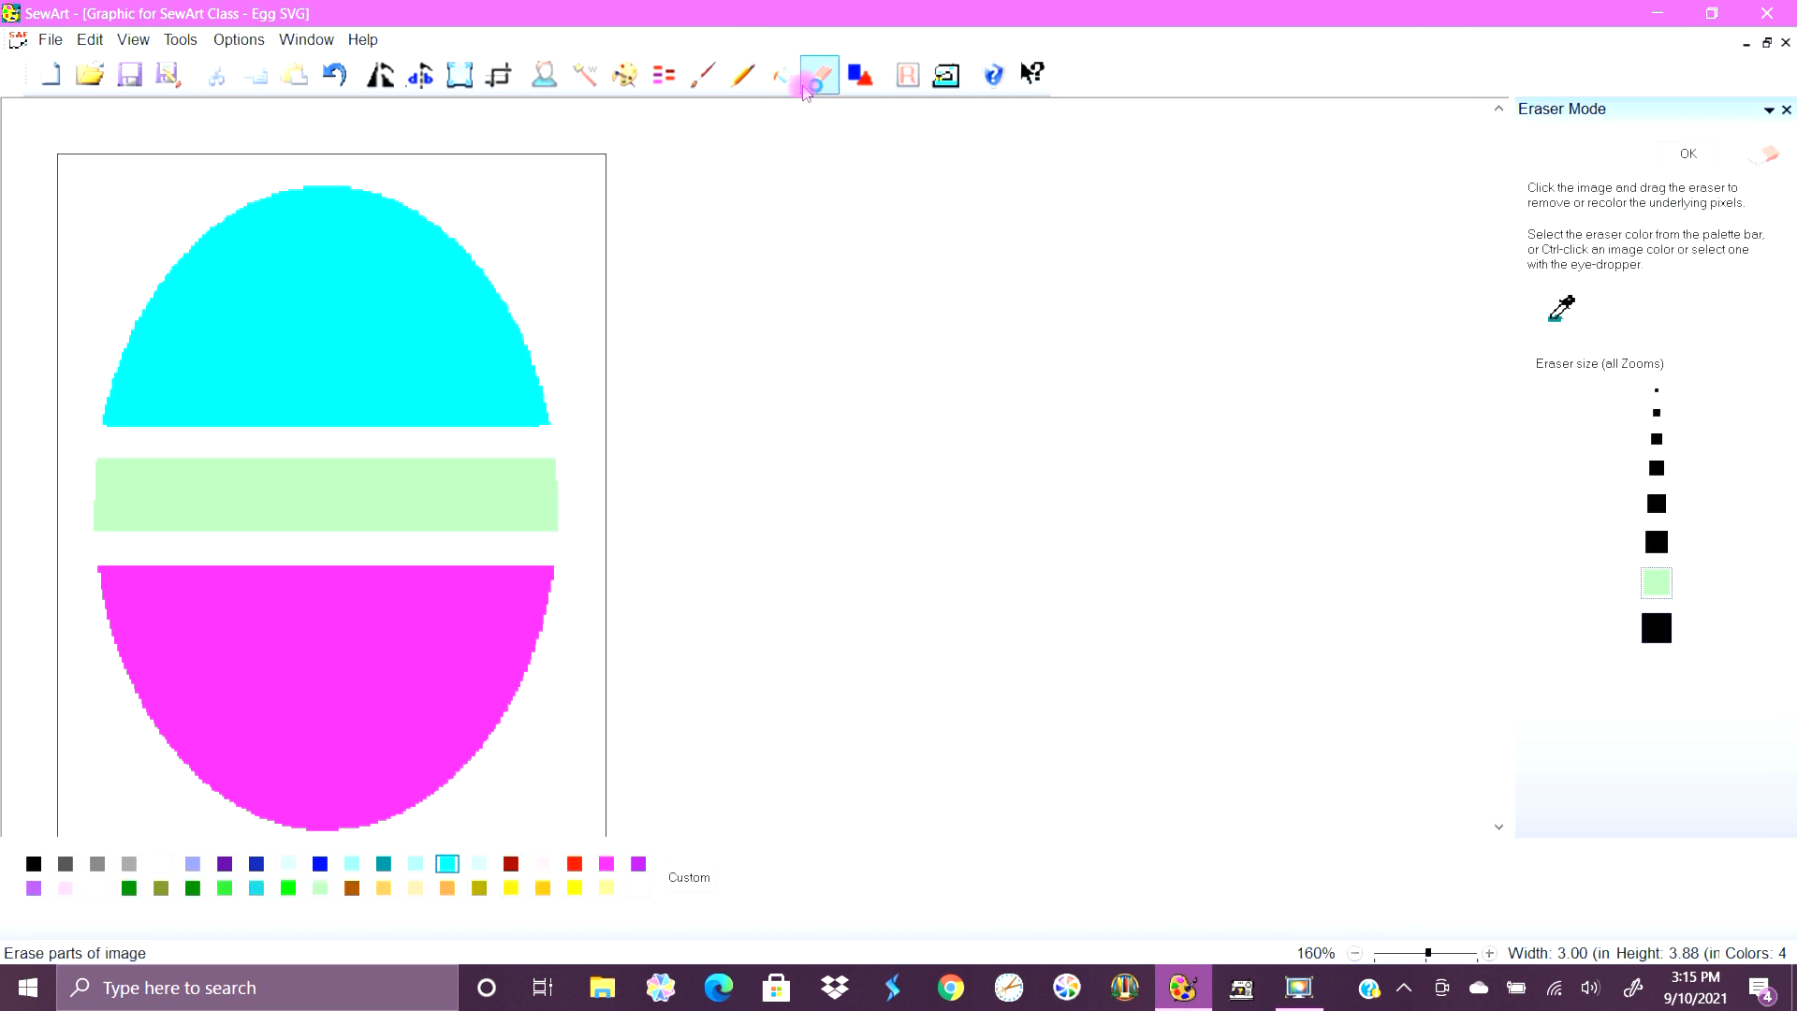
left_click(822, 75)
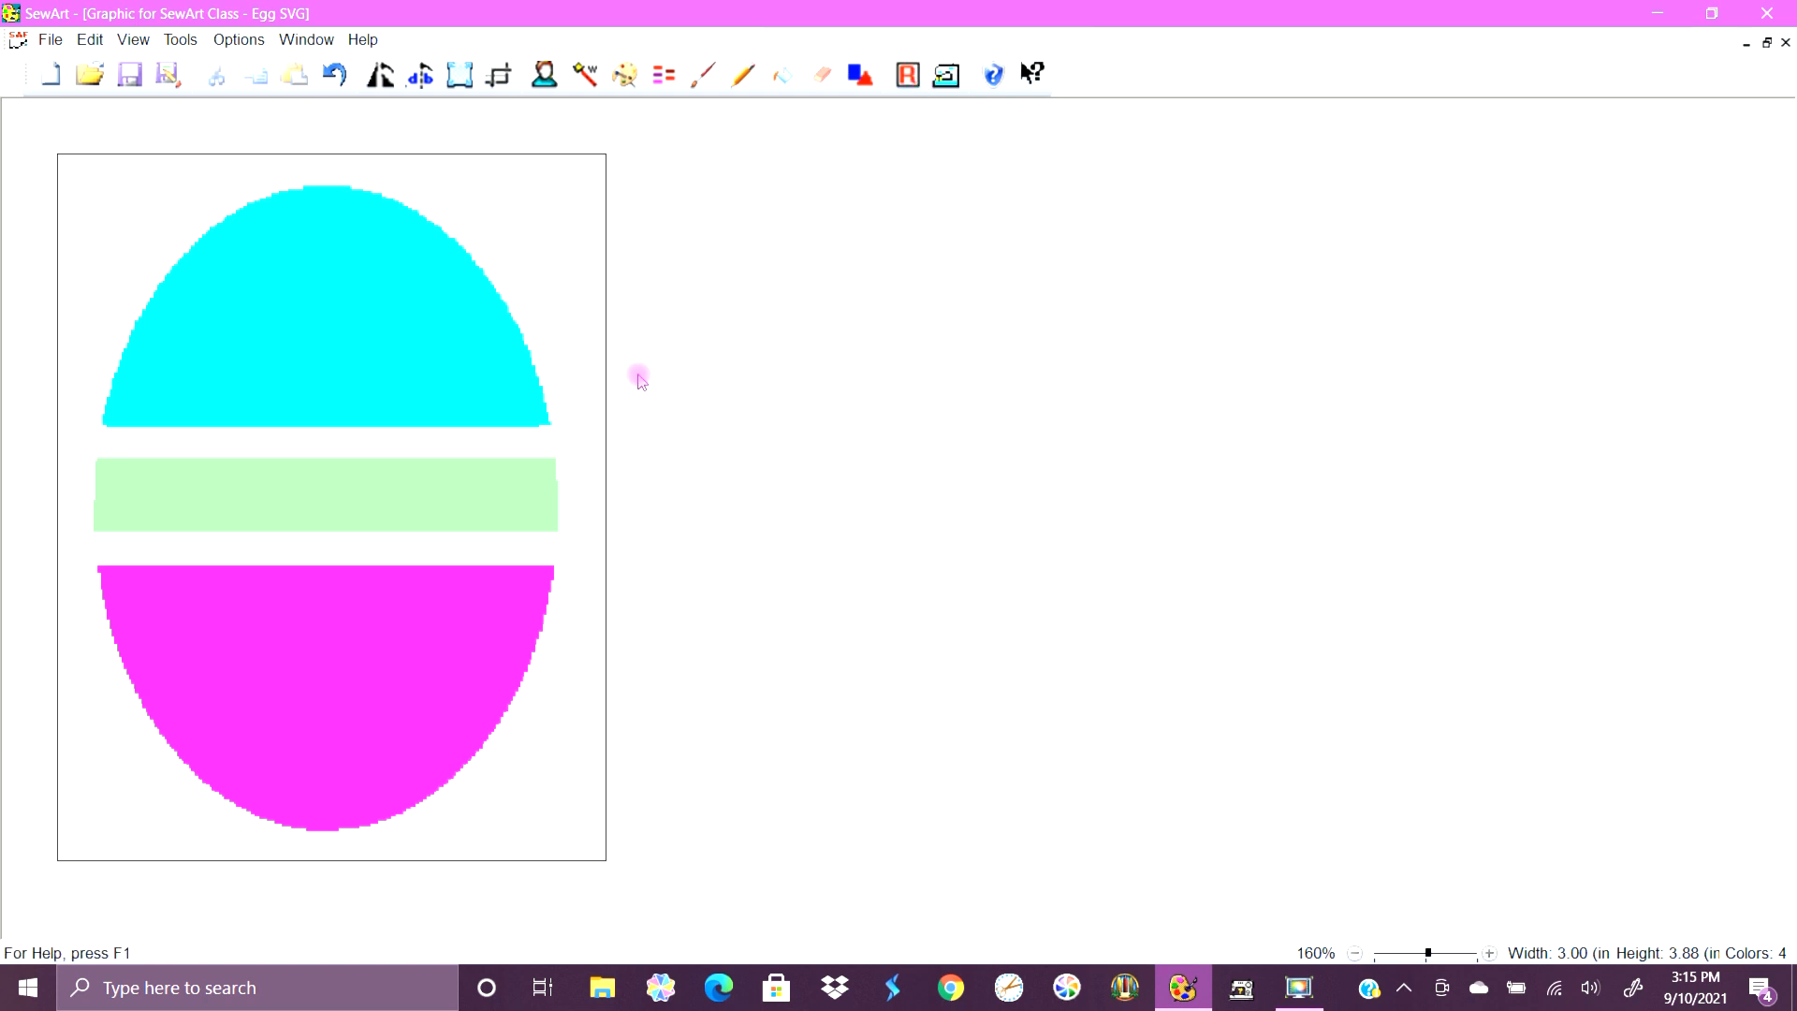
Enter Stitch Mode and convert the egg's cyan top section to stitches with the 20 Default1 fill pattern.
left_click(958, 89)
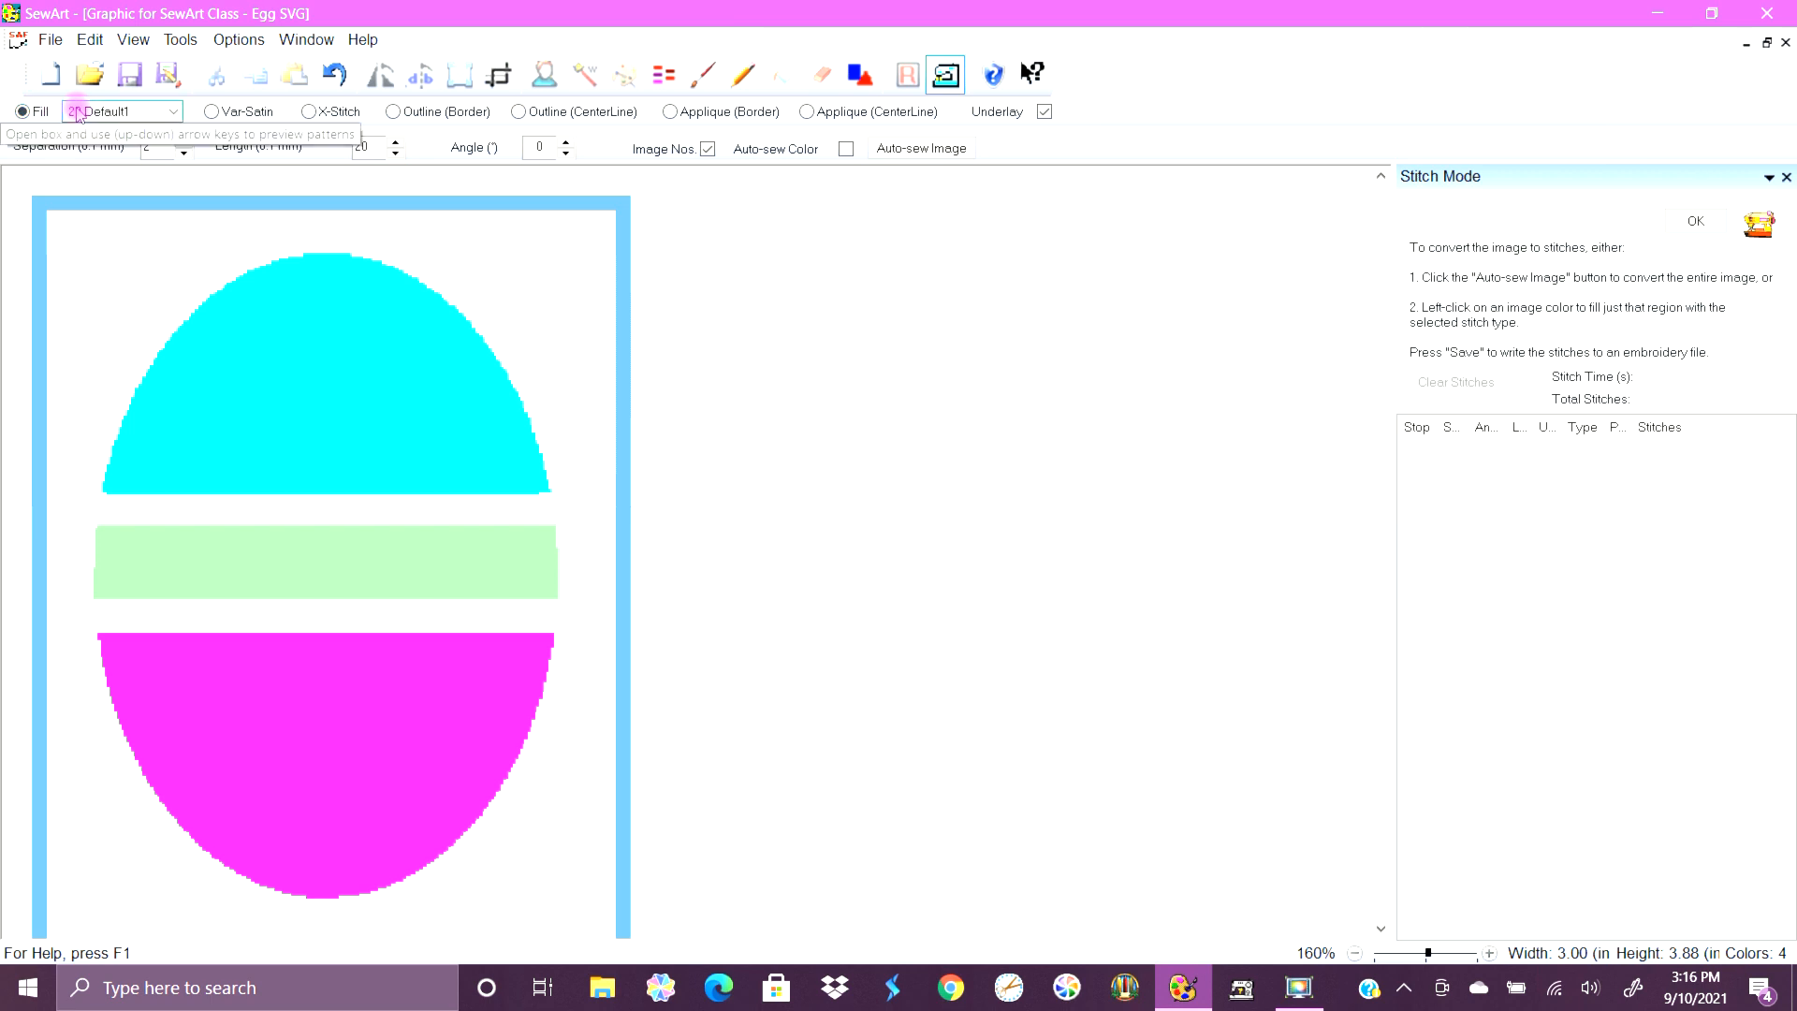
left_click(174, 113)
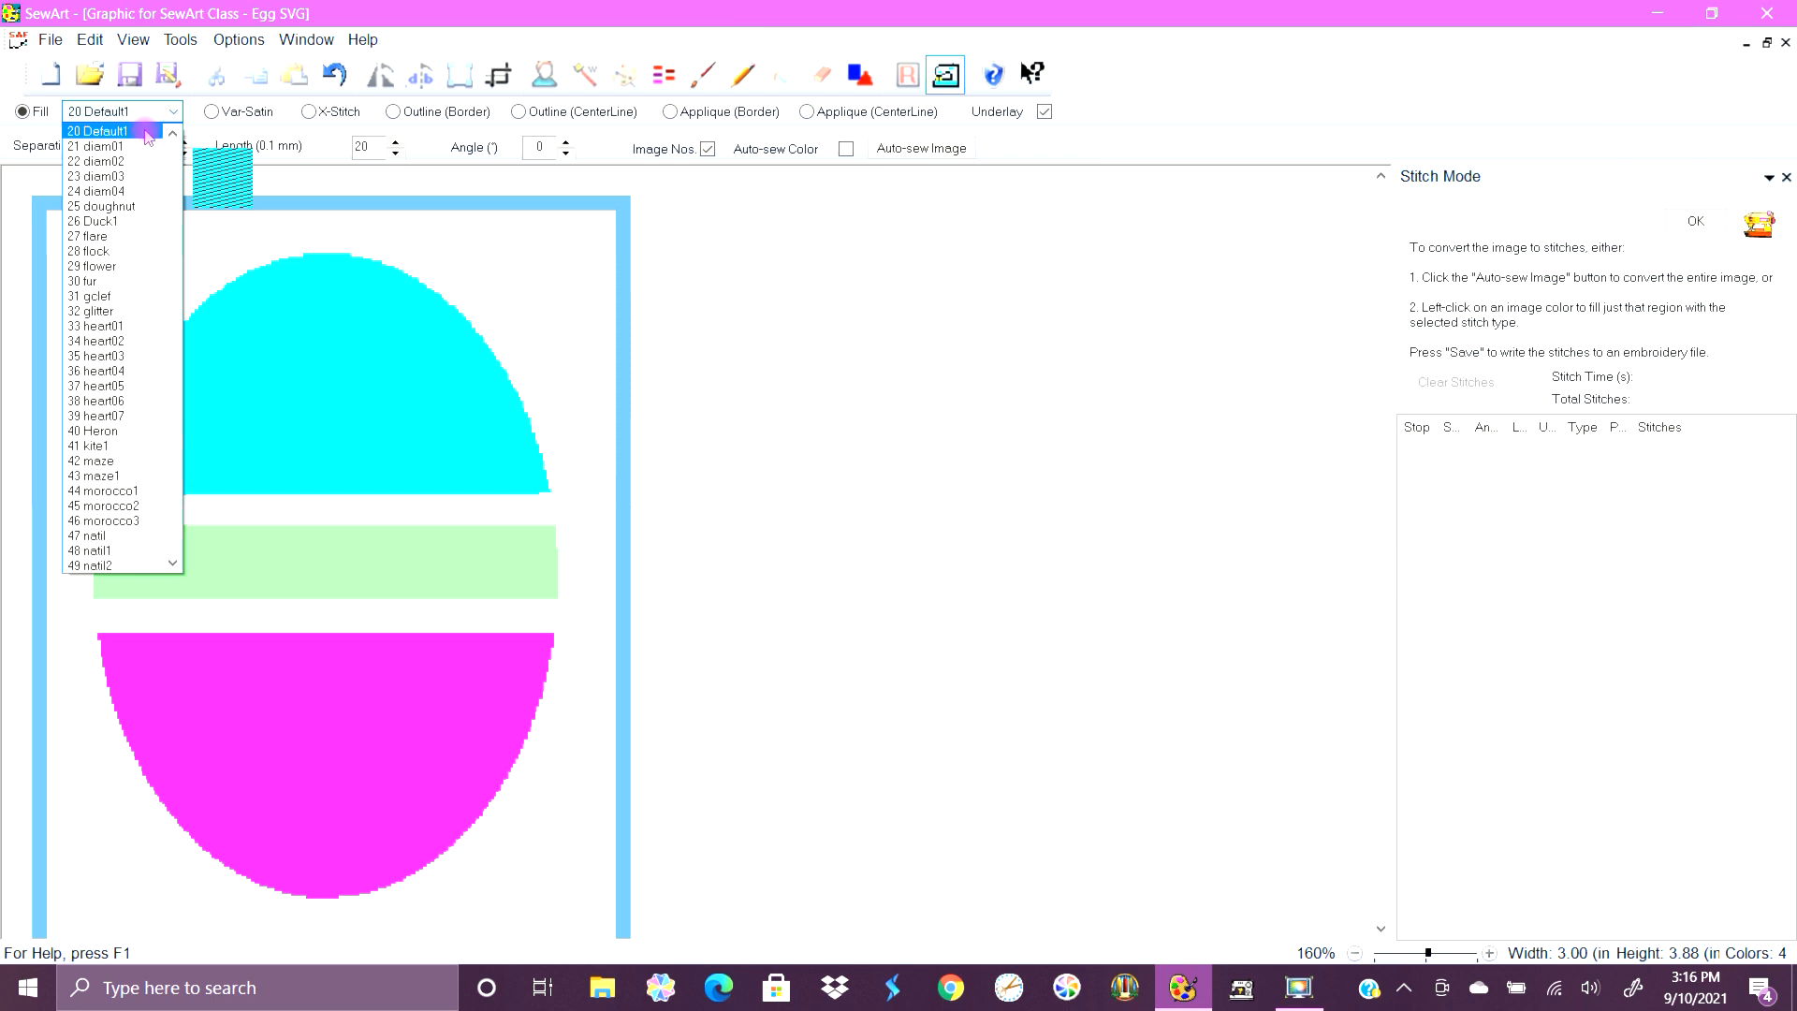
left_click(148, 135)
left_click(222, 354)
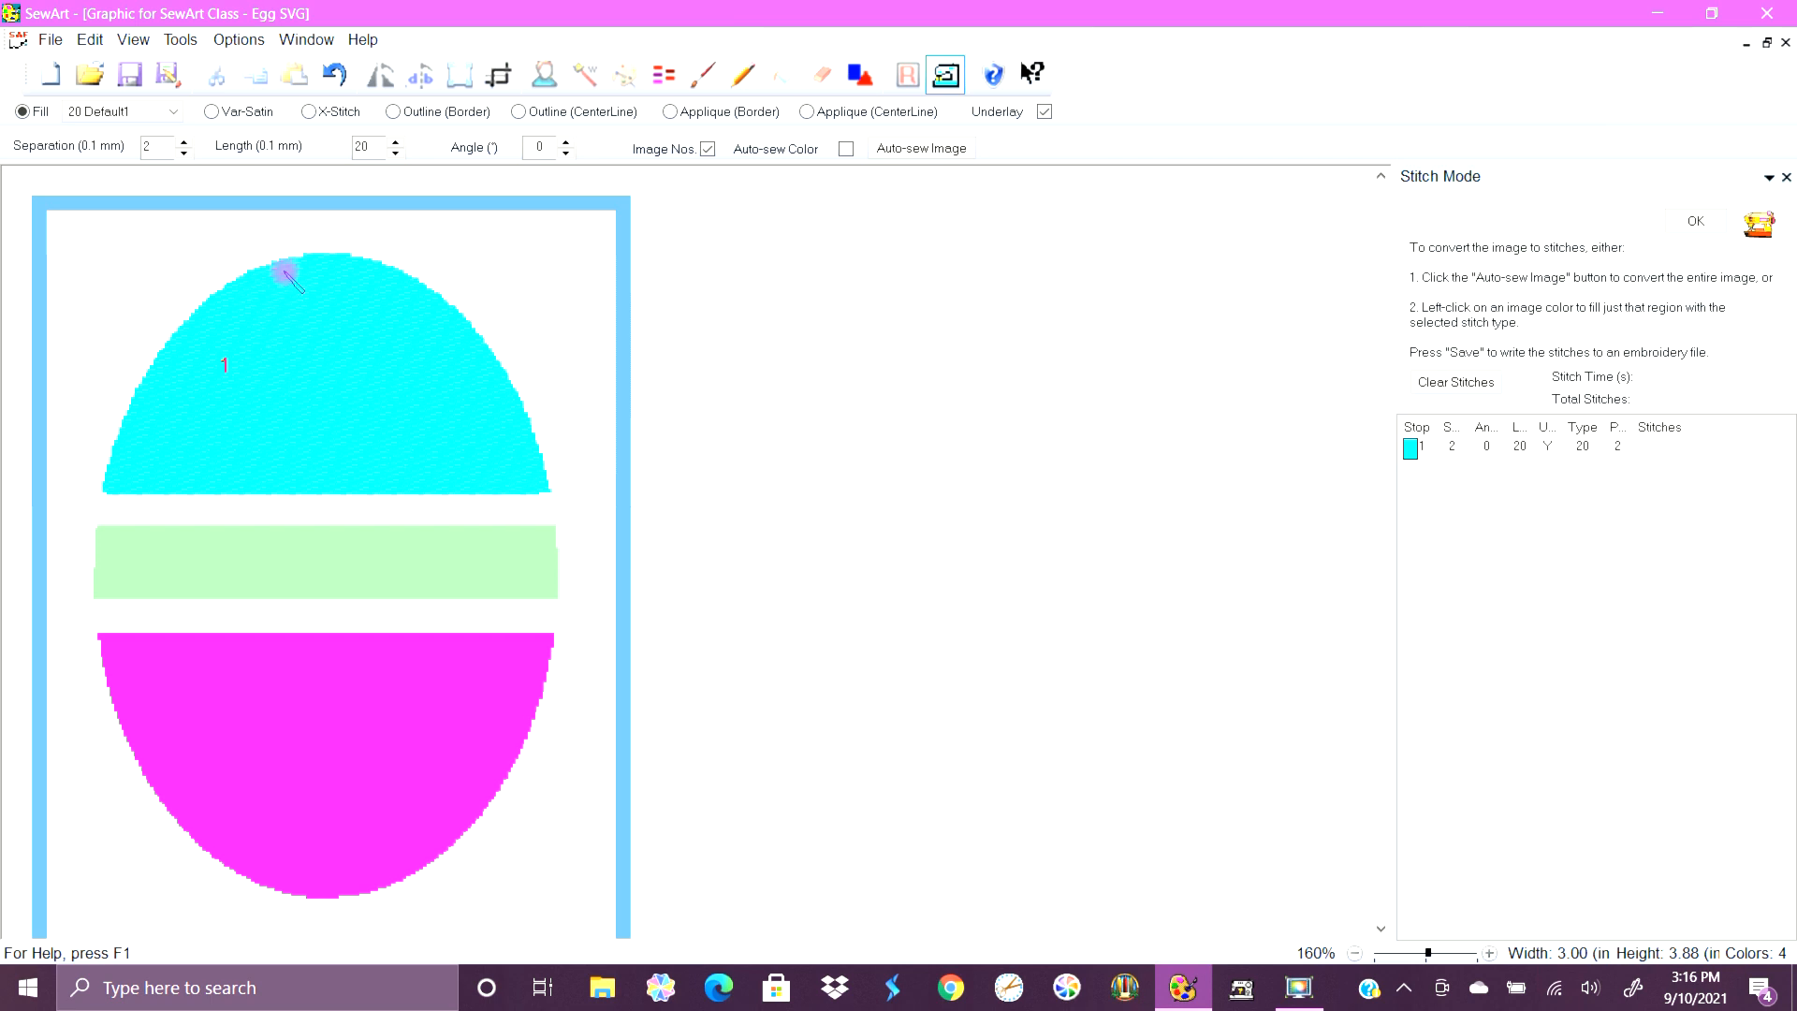
Clear the stitches and restitch the cyan top section with the 21 diam01 fill pattern.
left_click(173, 112)
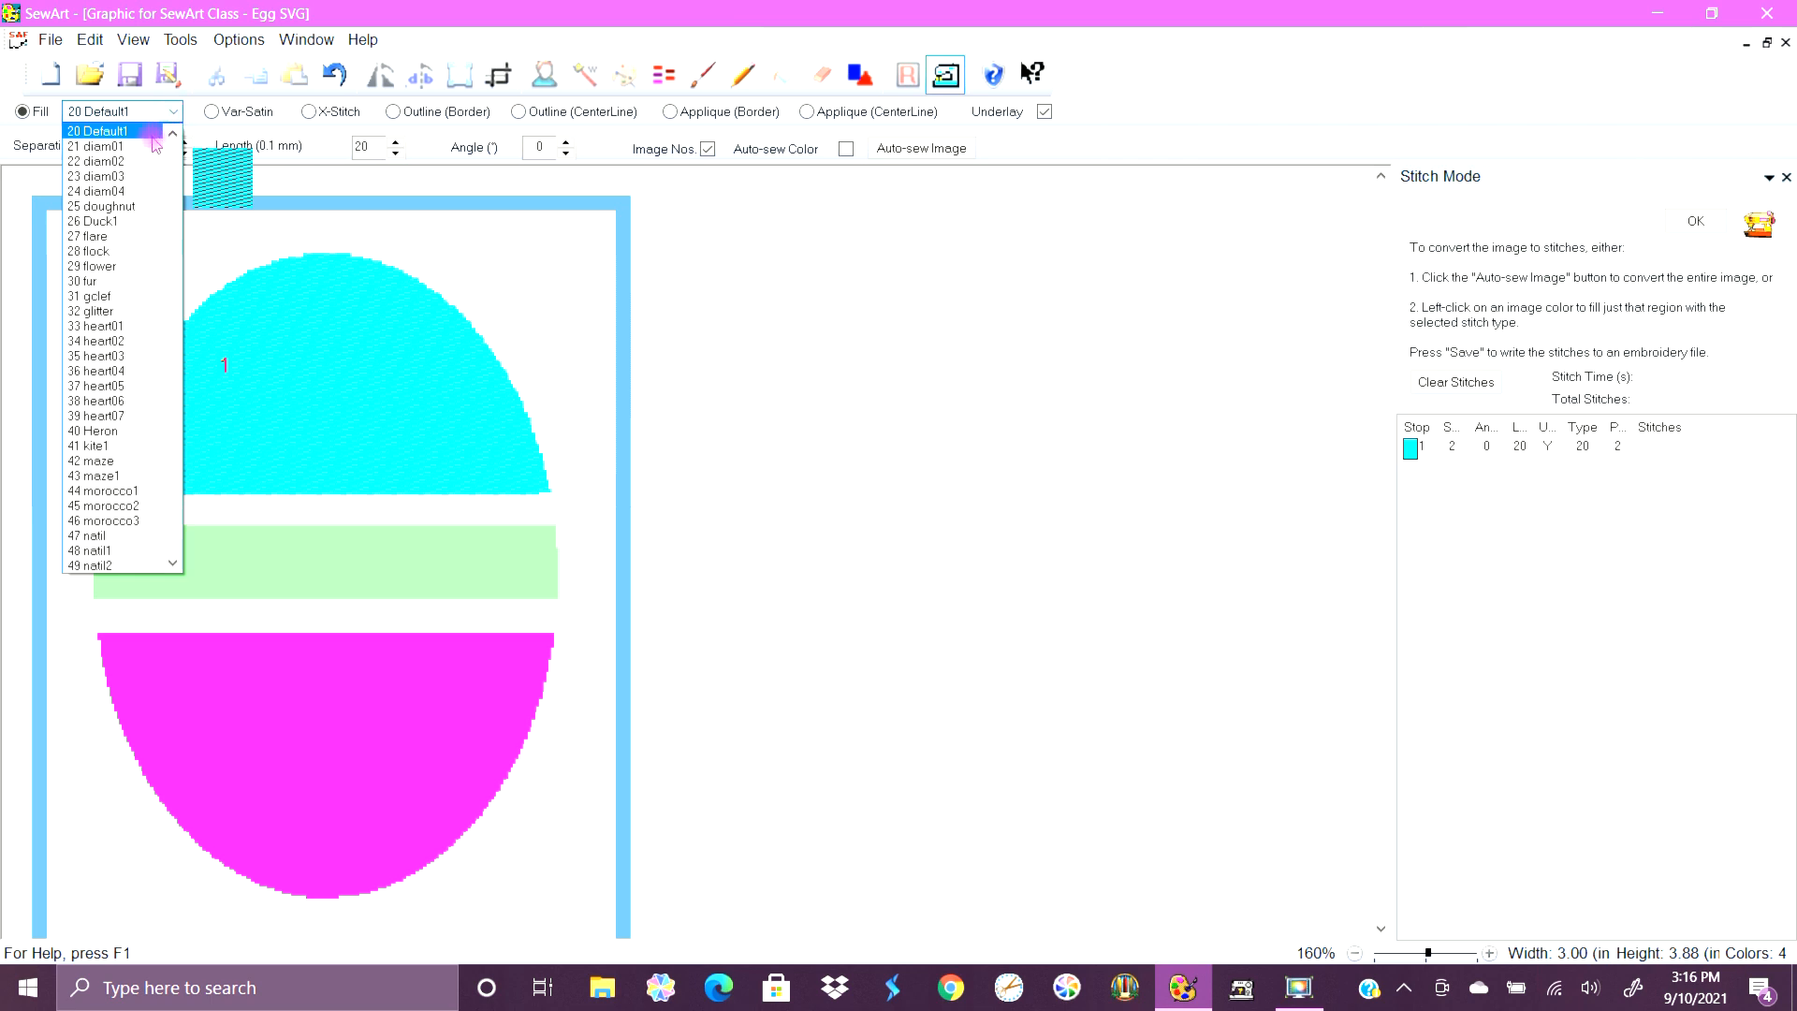
left_click(151, 147)
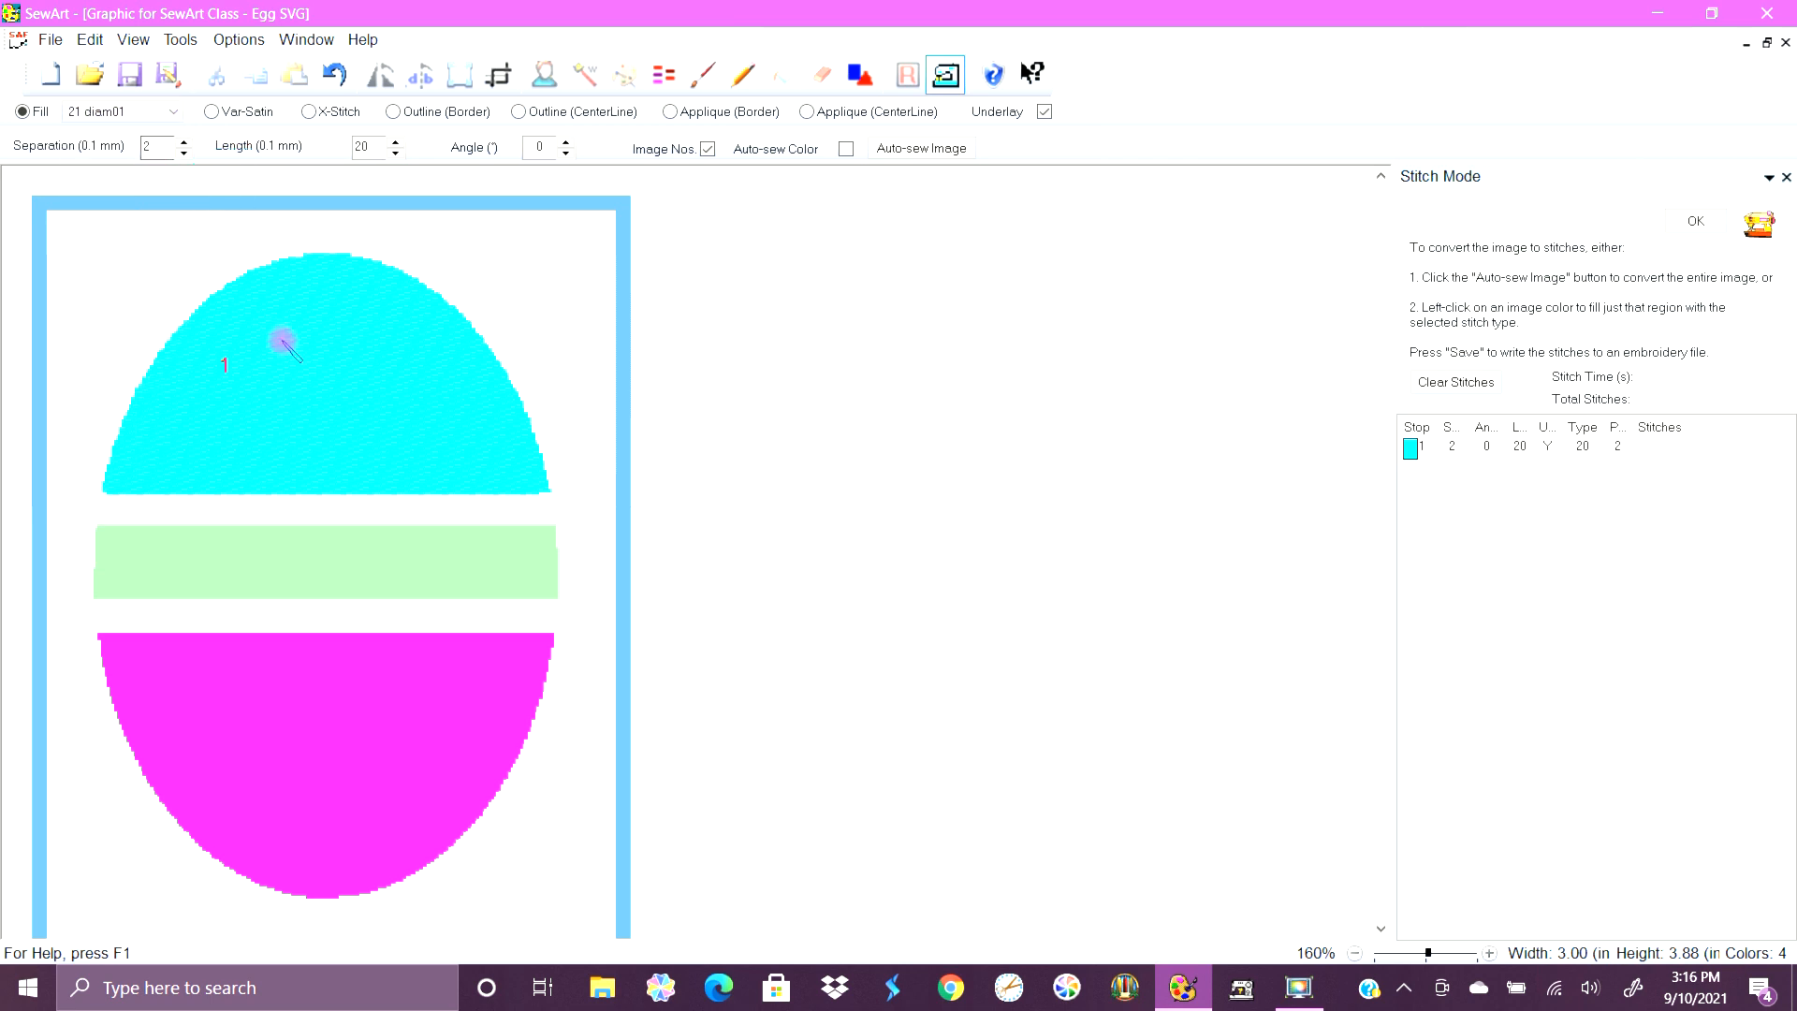
left_click(1462, 383)
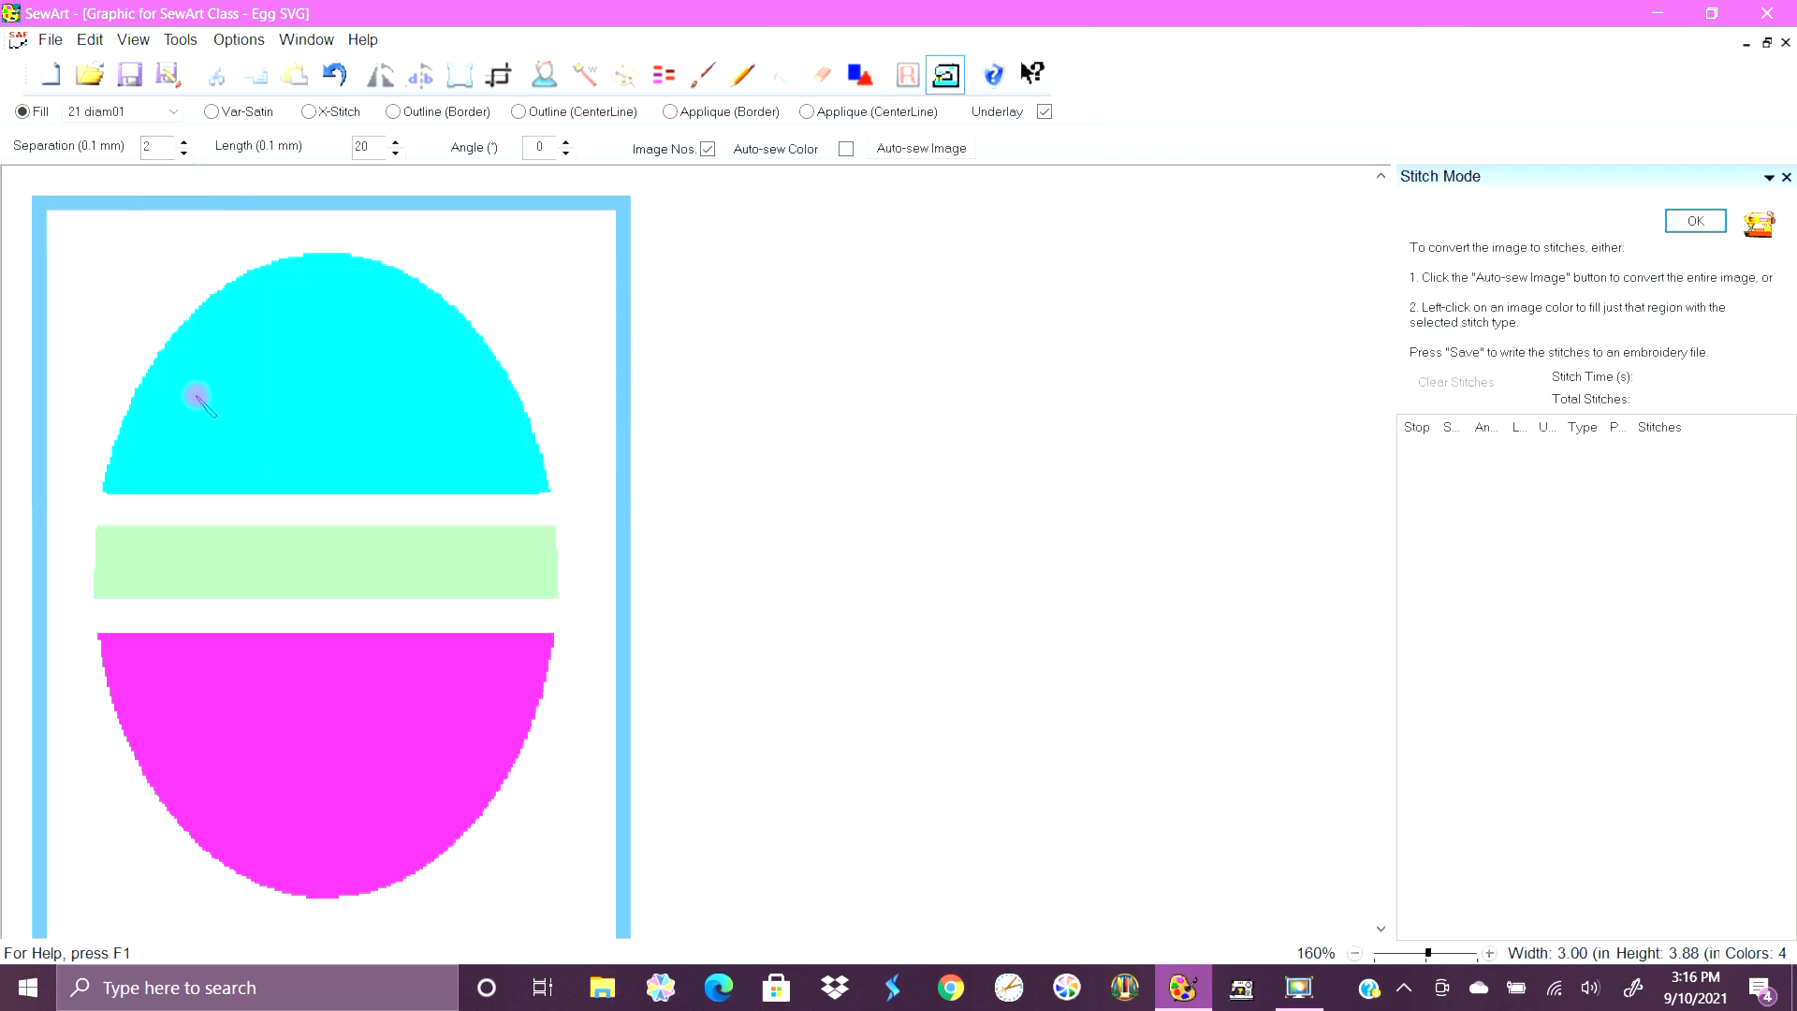
left_click(255, 389)
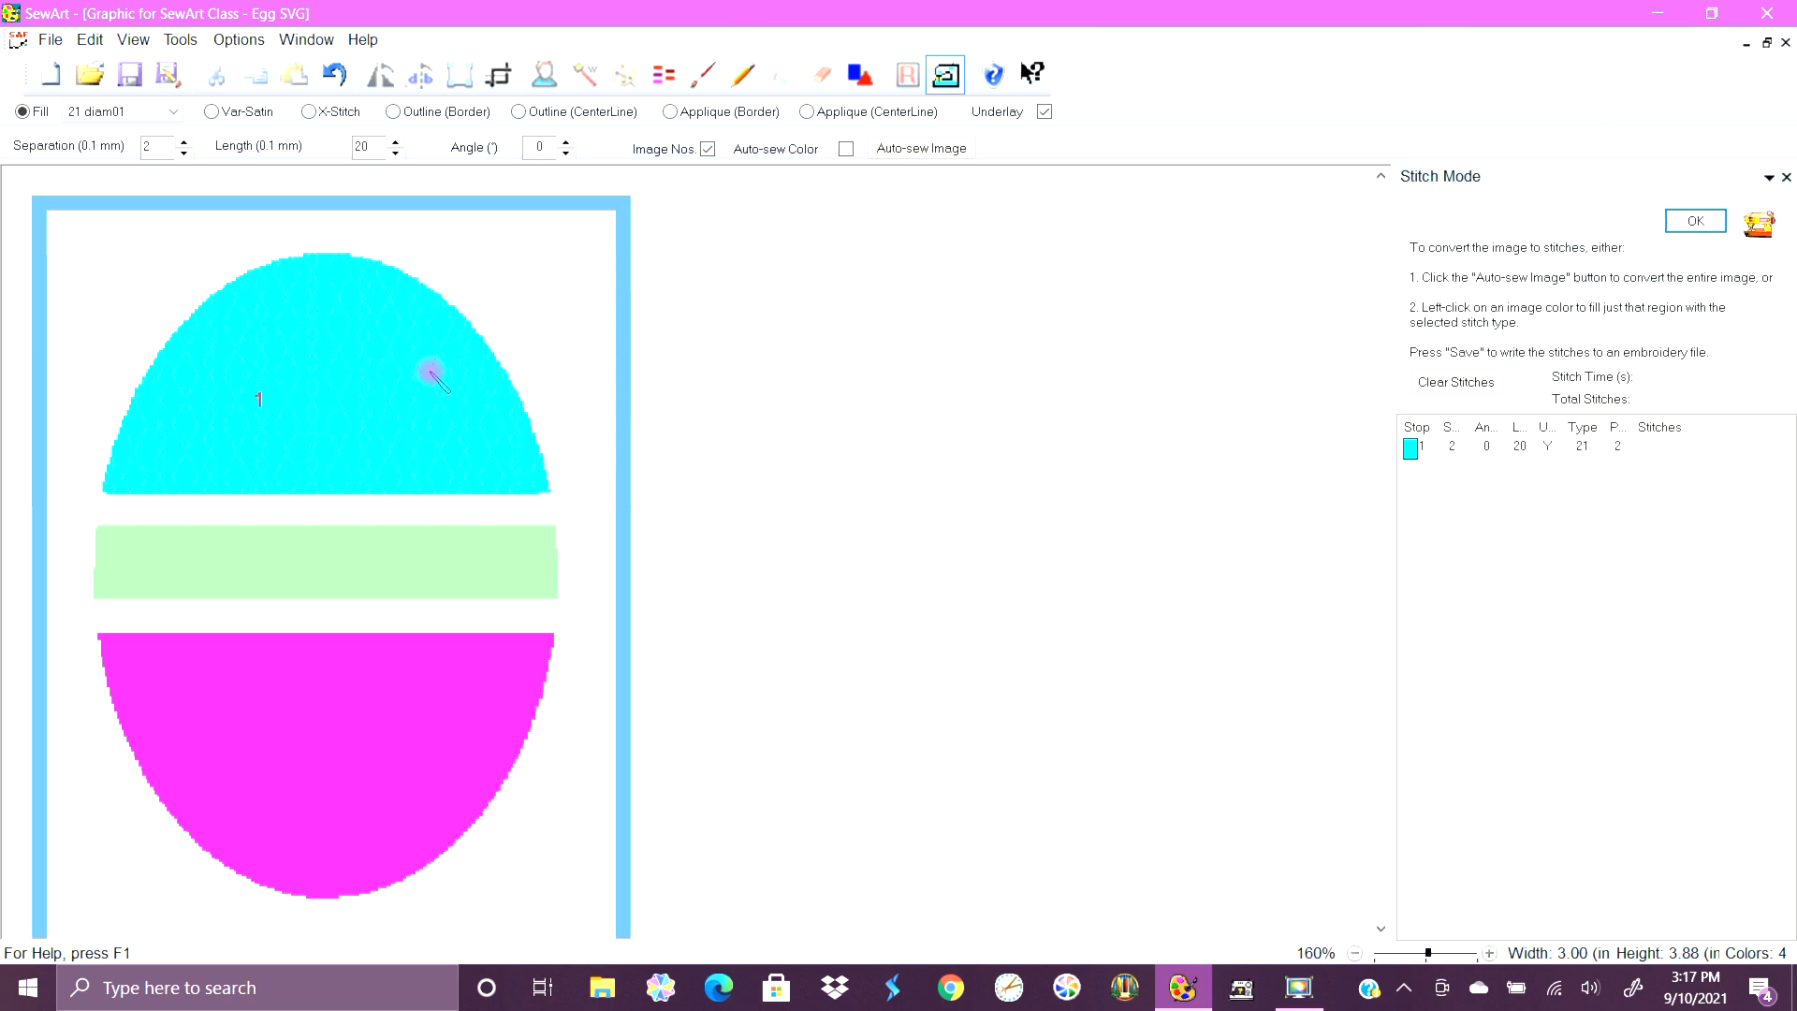
Try the 104 xx fill pattern on the cyan top section and clear its stitches.
left_click(175, 111)
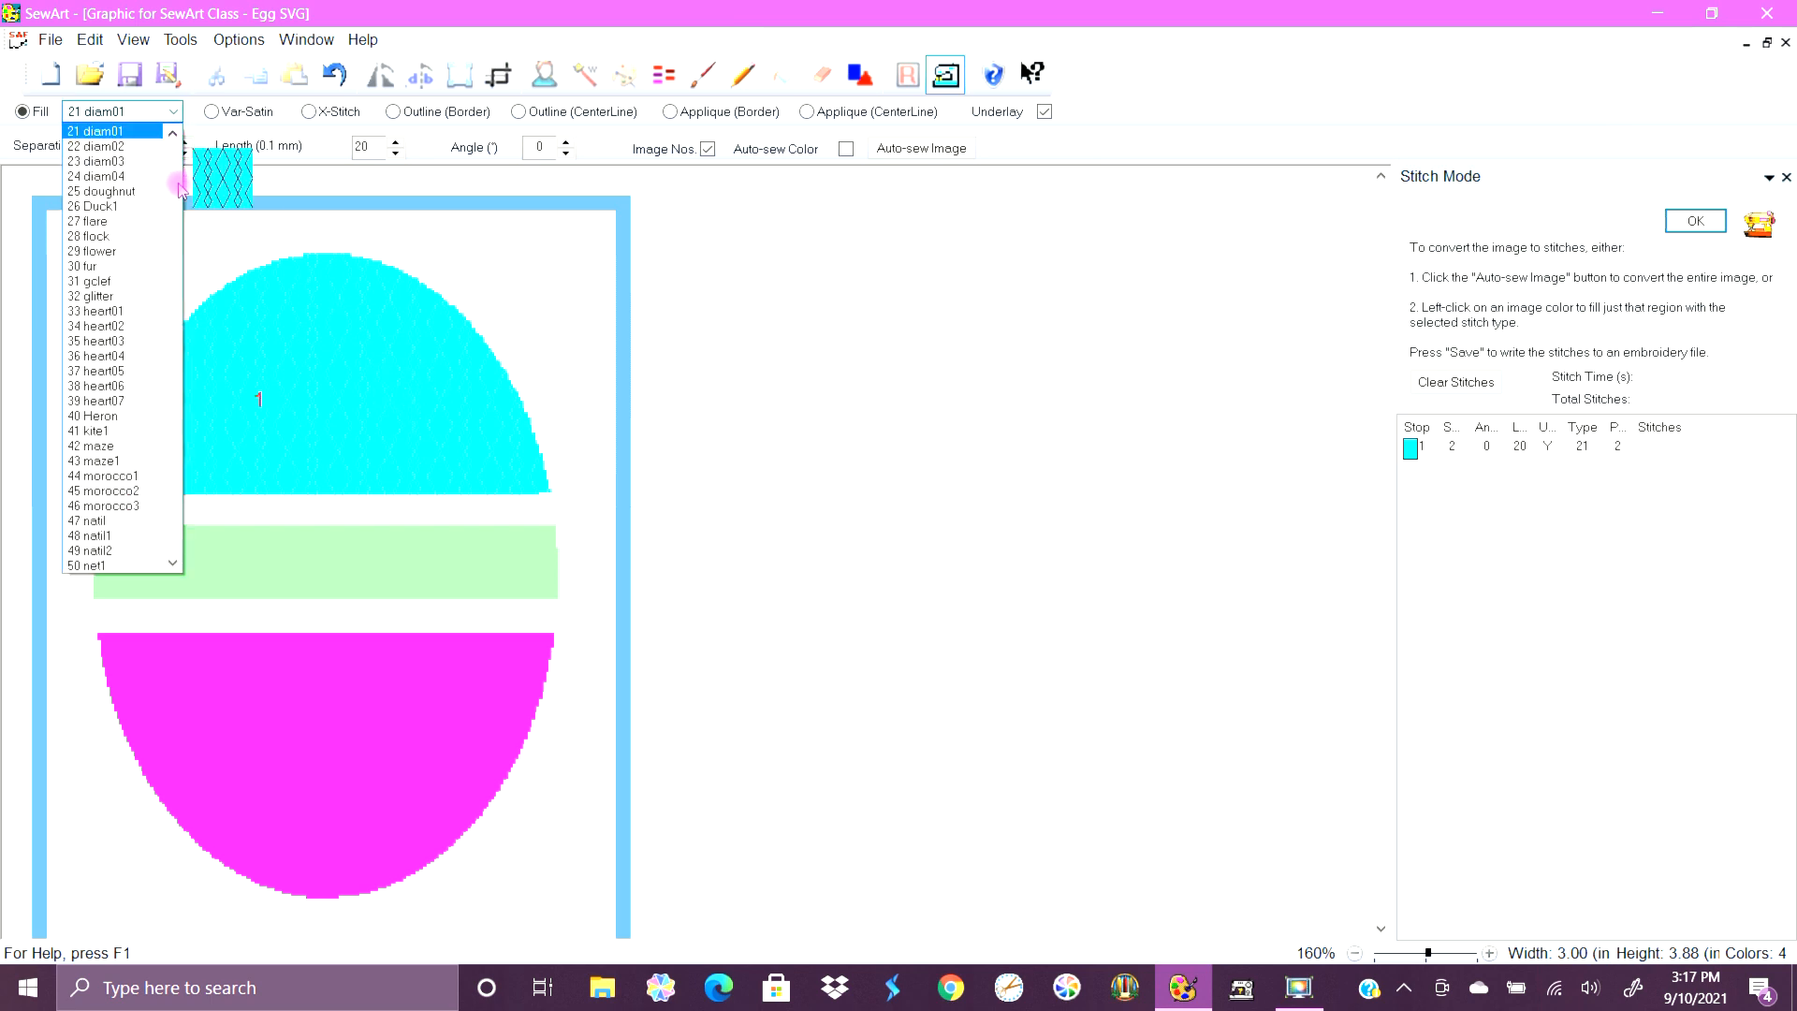
left_click_drag(174, 187, 165, 470)
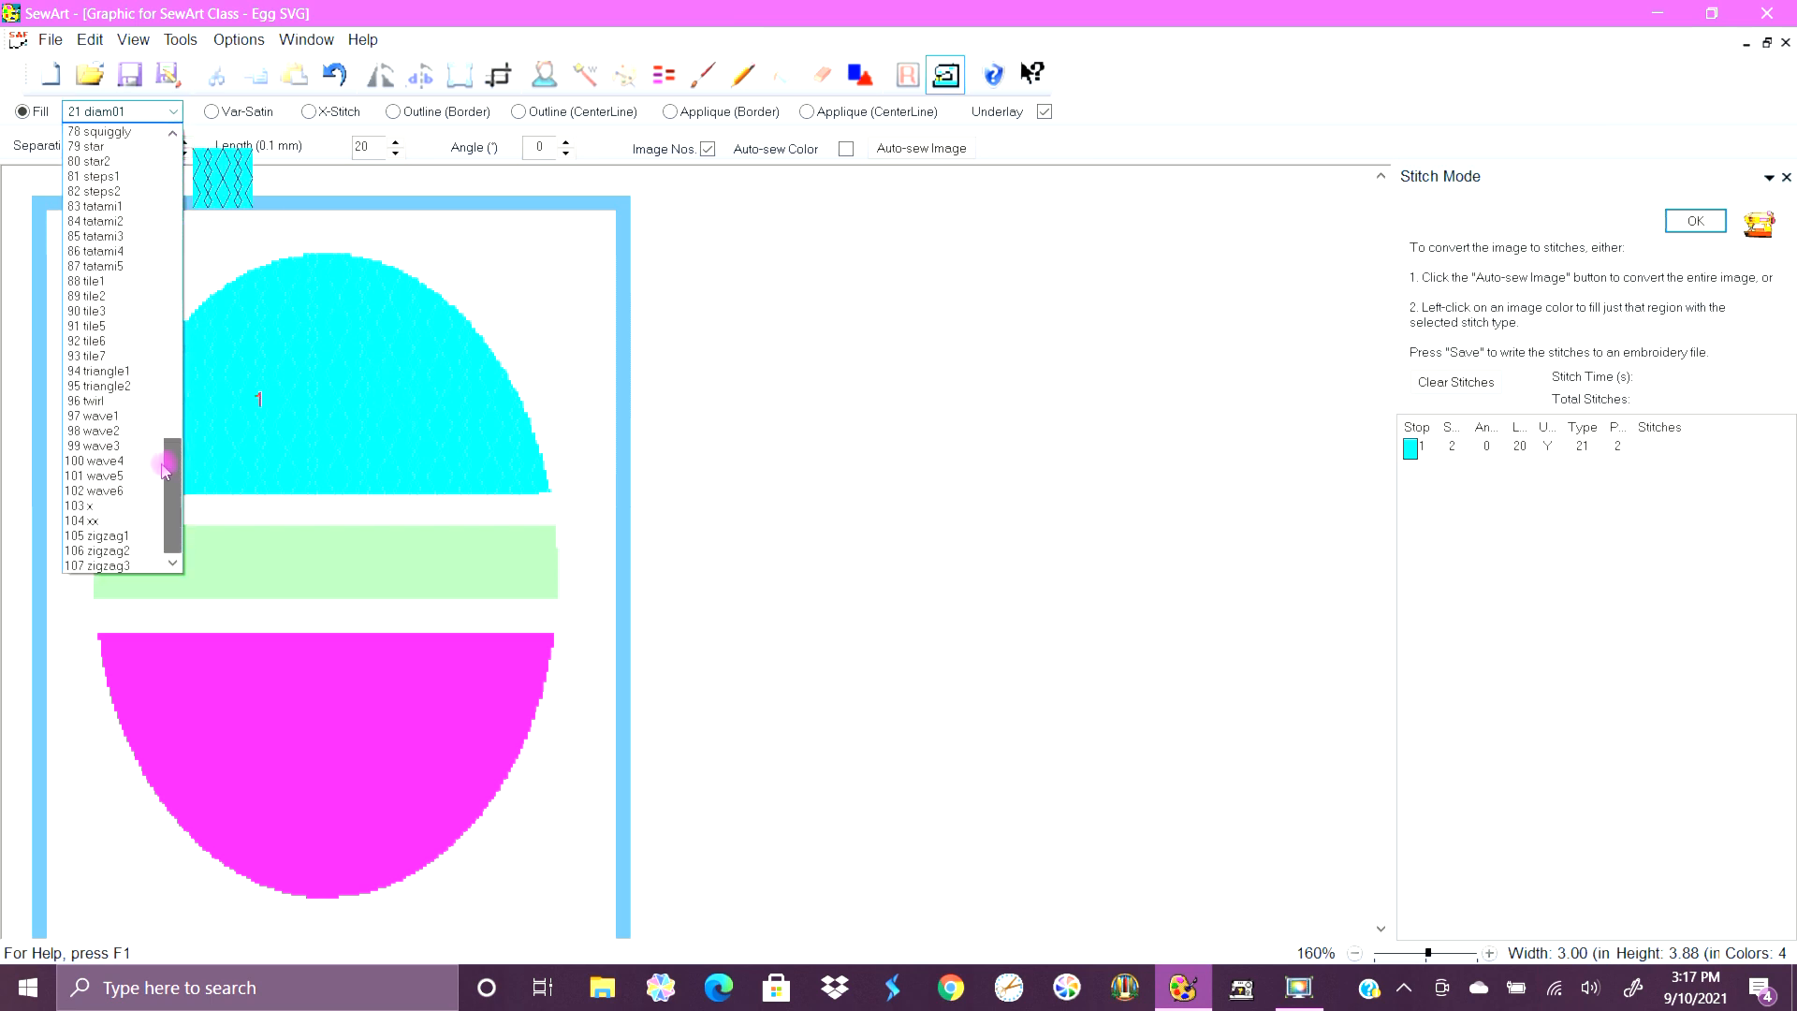
left_click(112, 521)
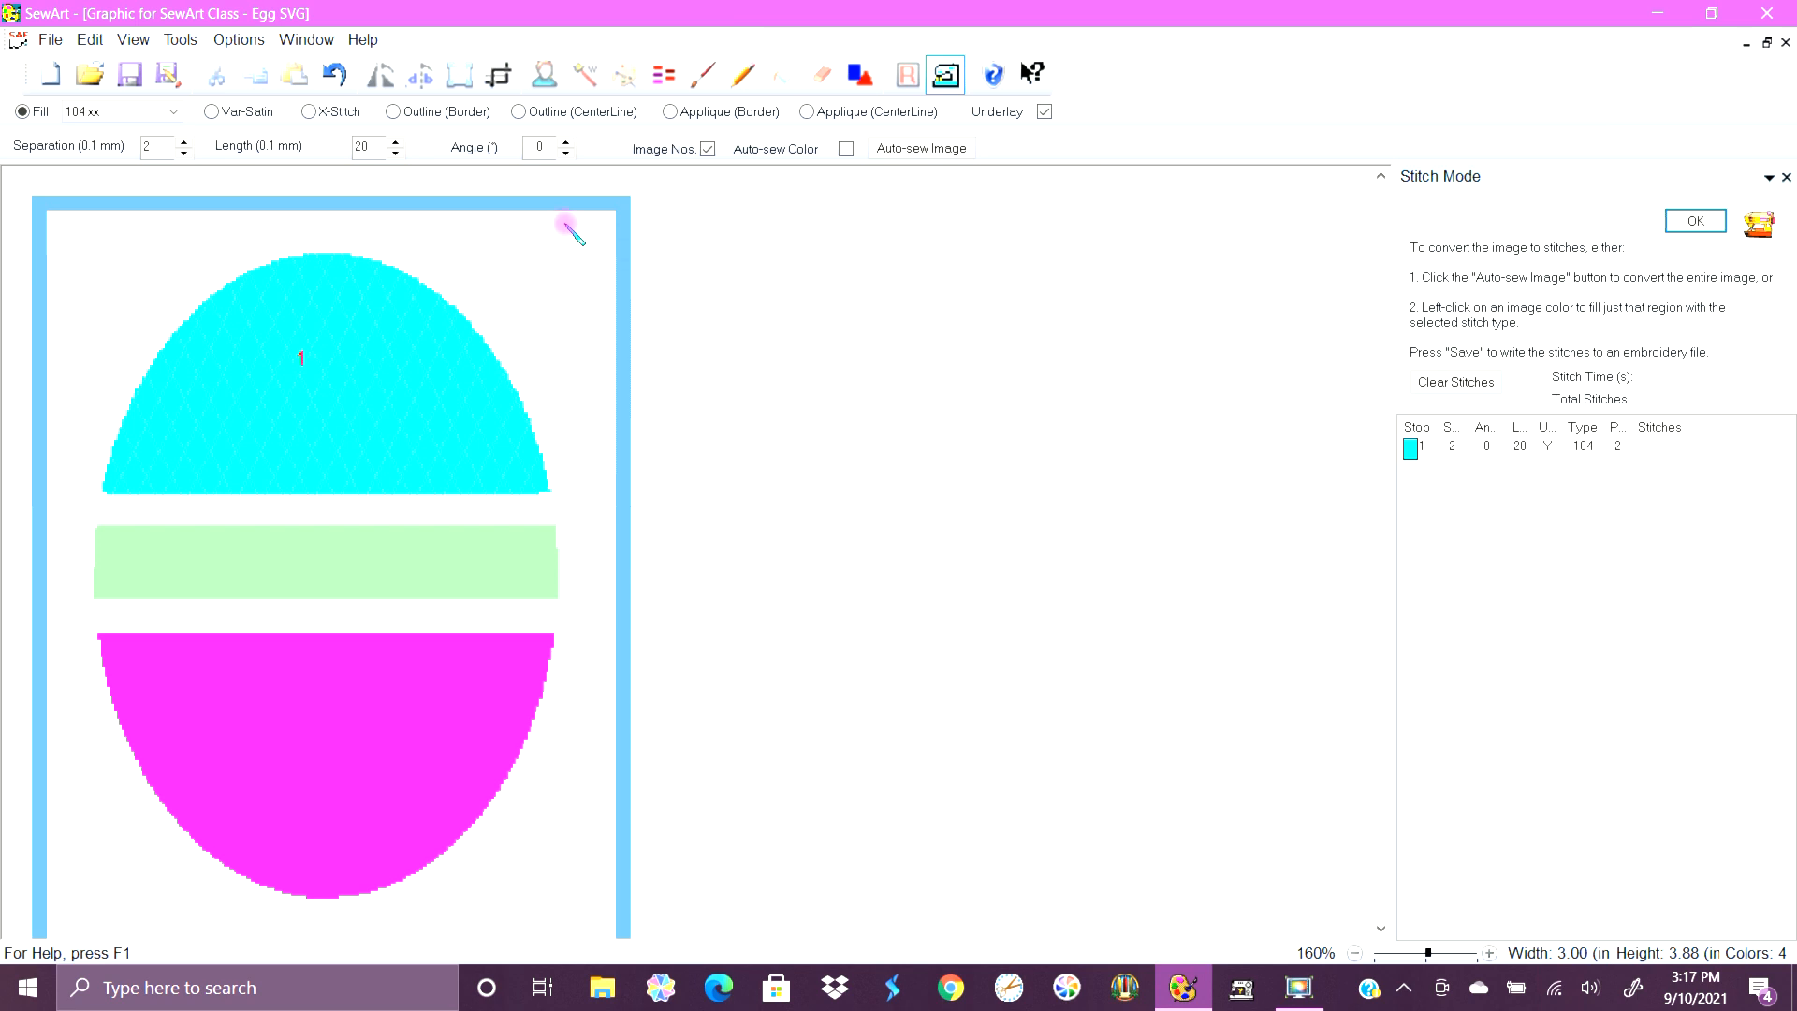
left_click(173, 112)
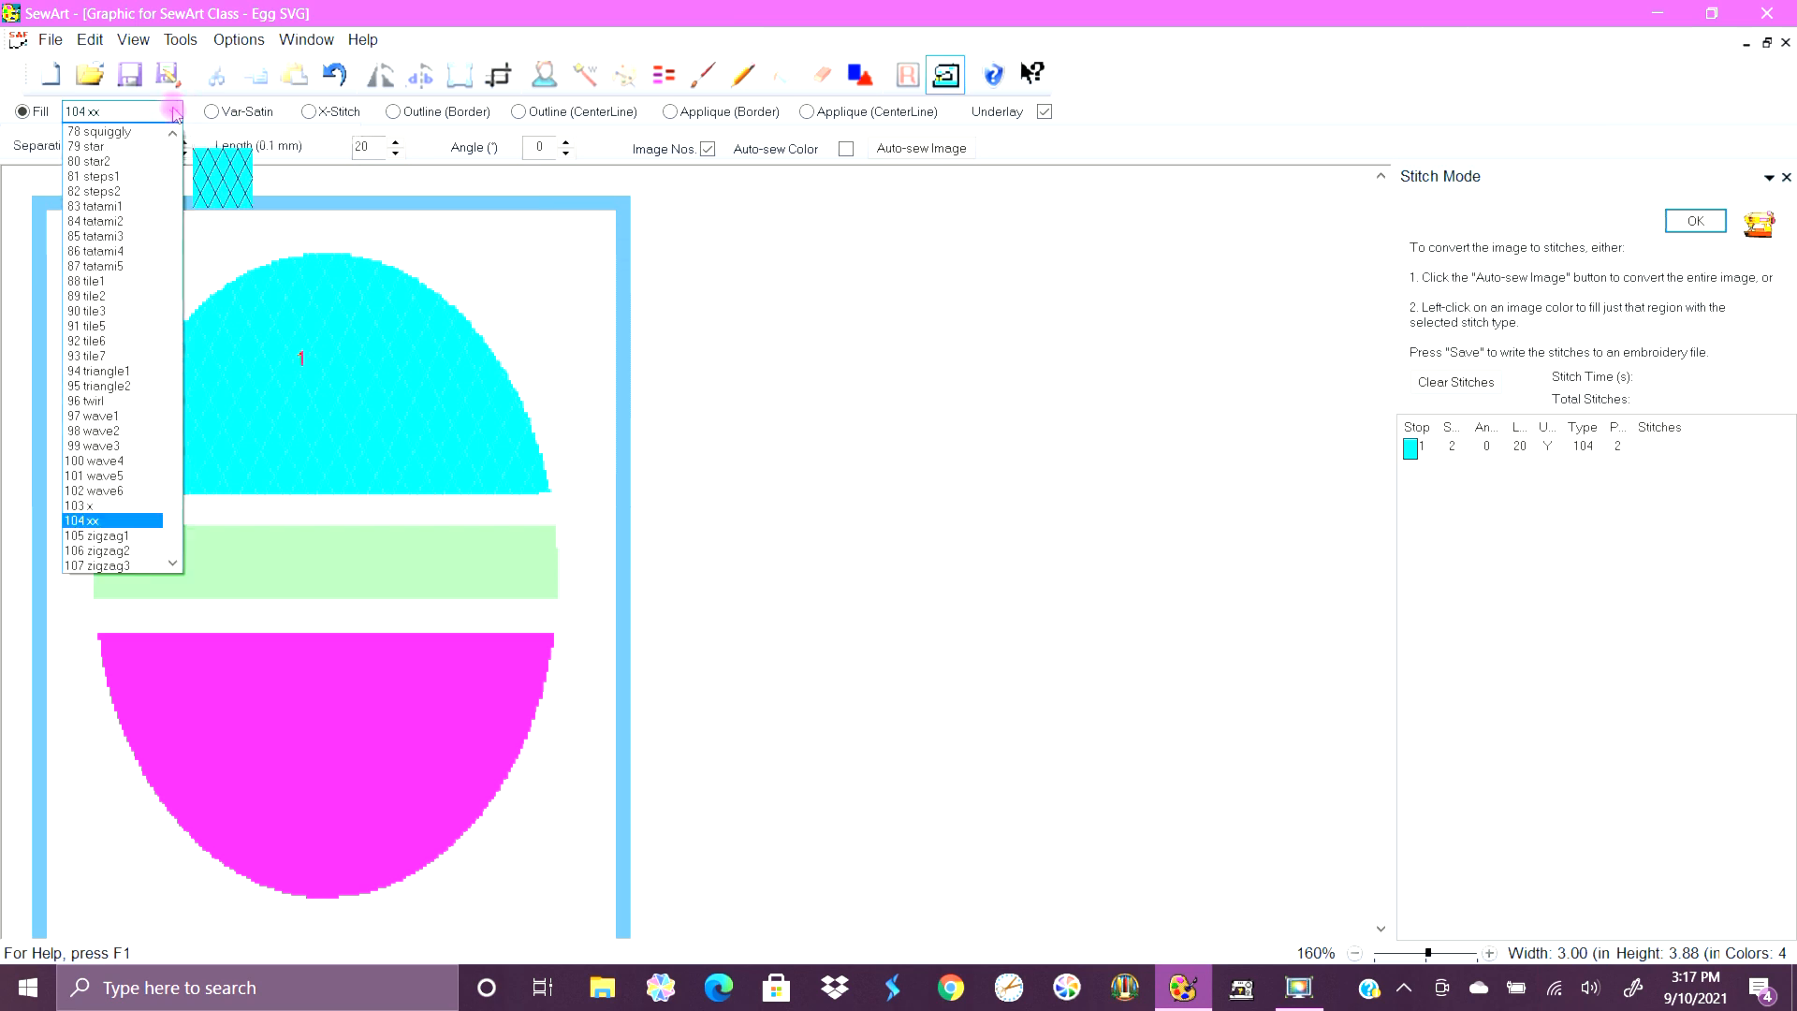
left_click(394, 149)
left_click(1423, 381)
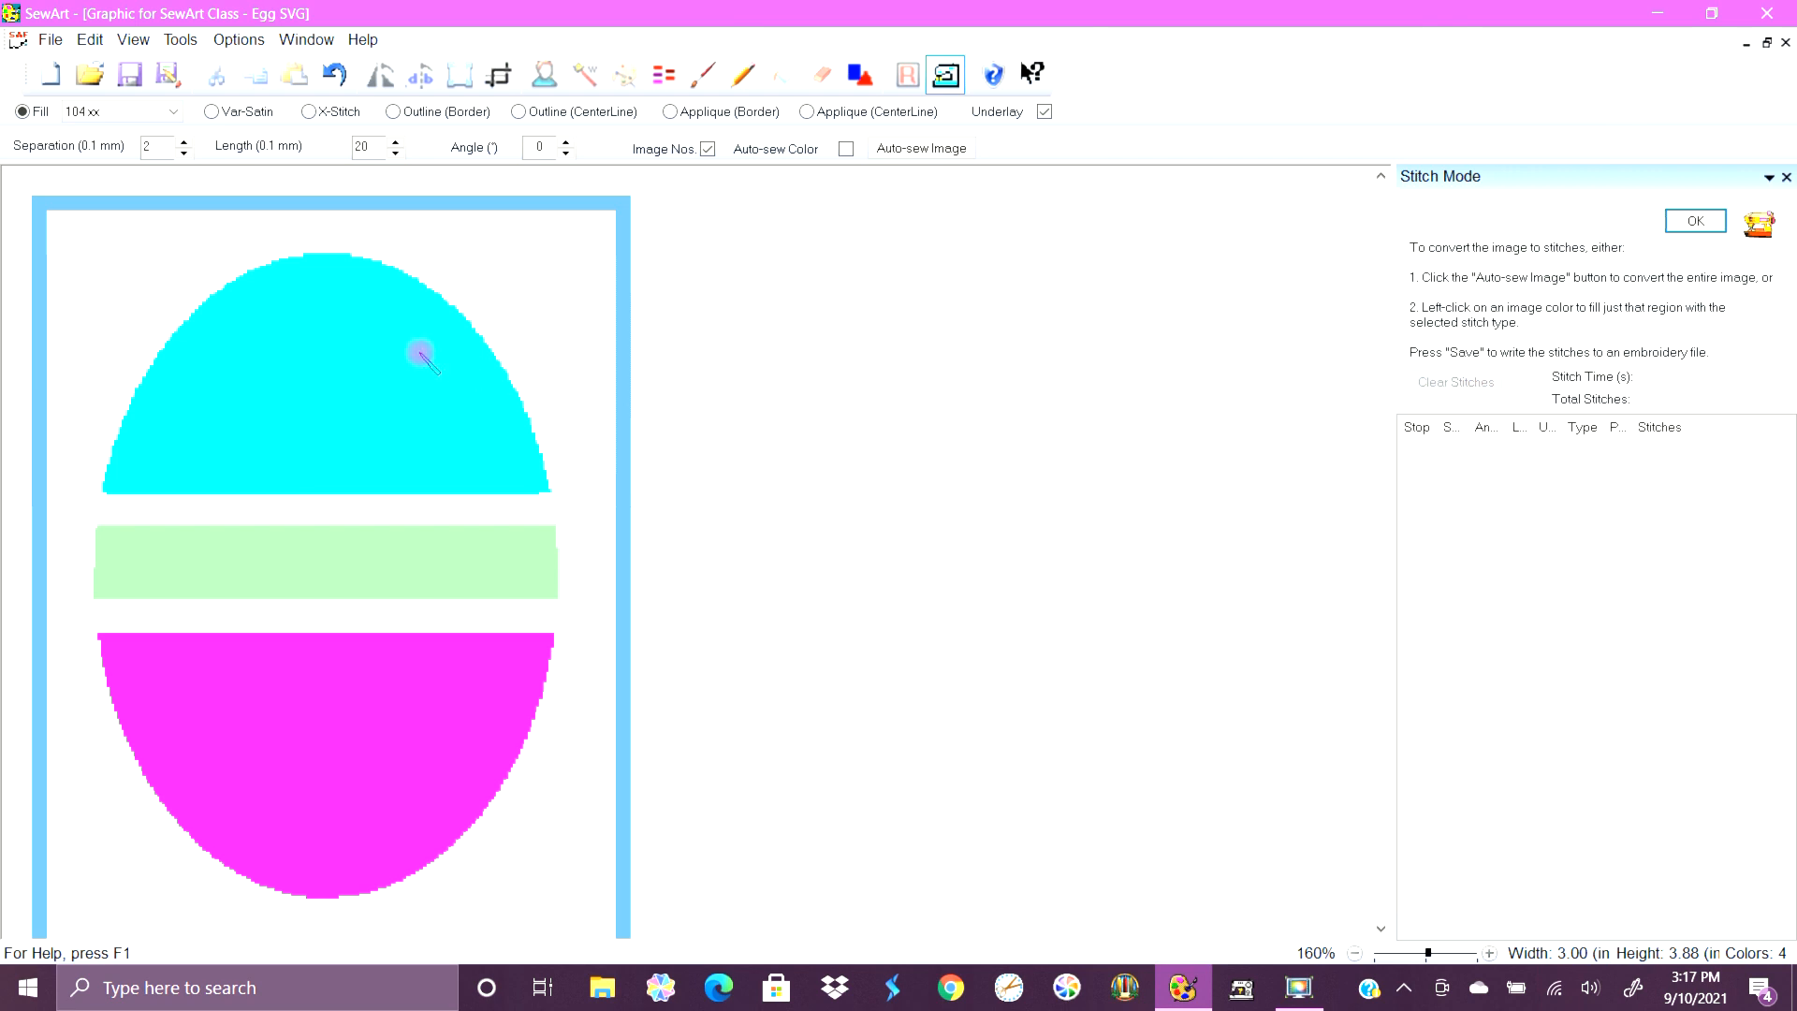
Stitch the cyan top section with the 20 Default1 fill pattern, clear it, and restitch it starting near its lower-left edge.
left_click(173, 111)
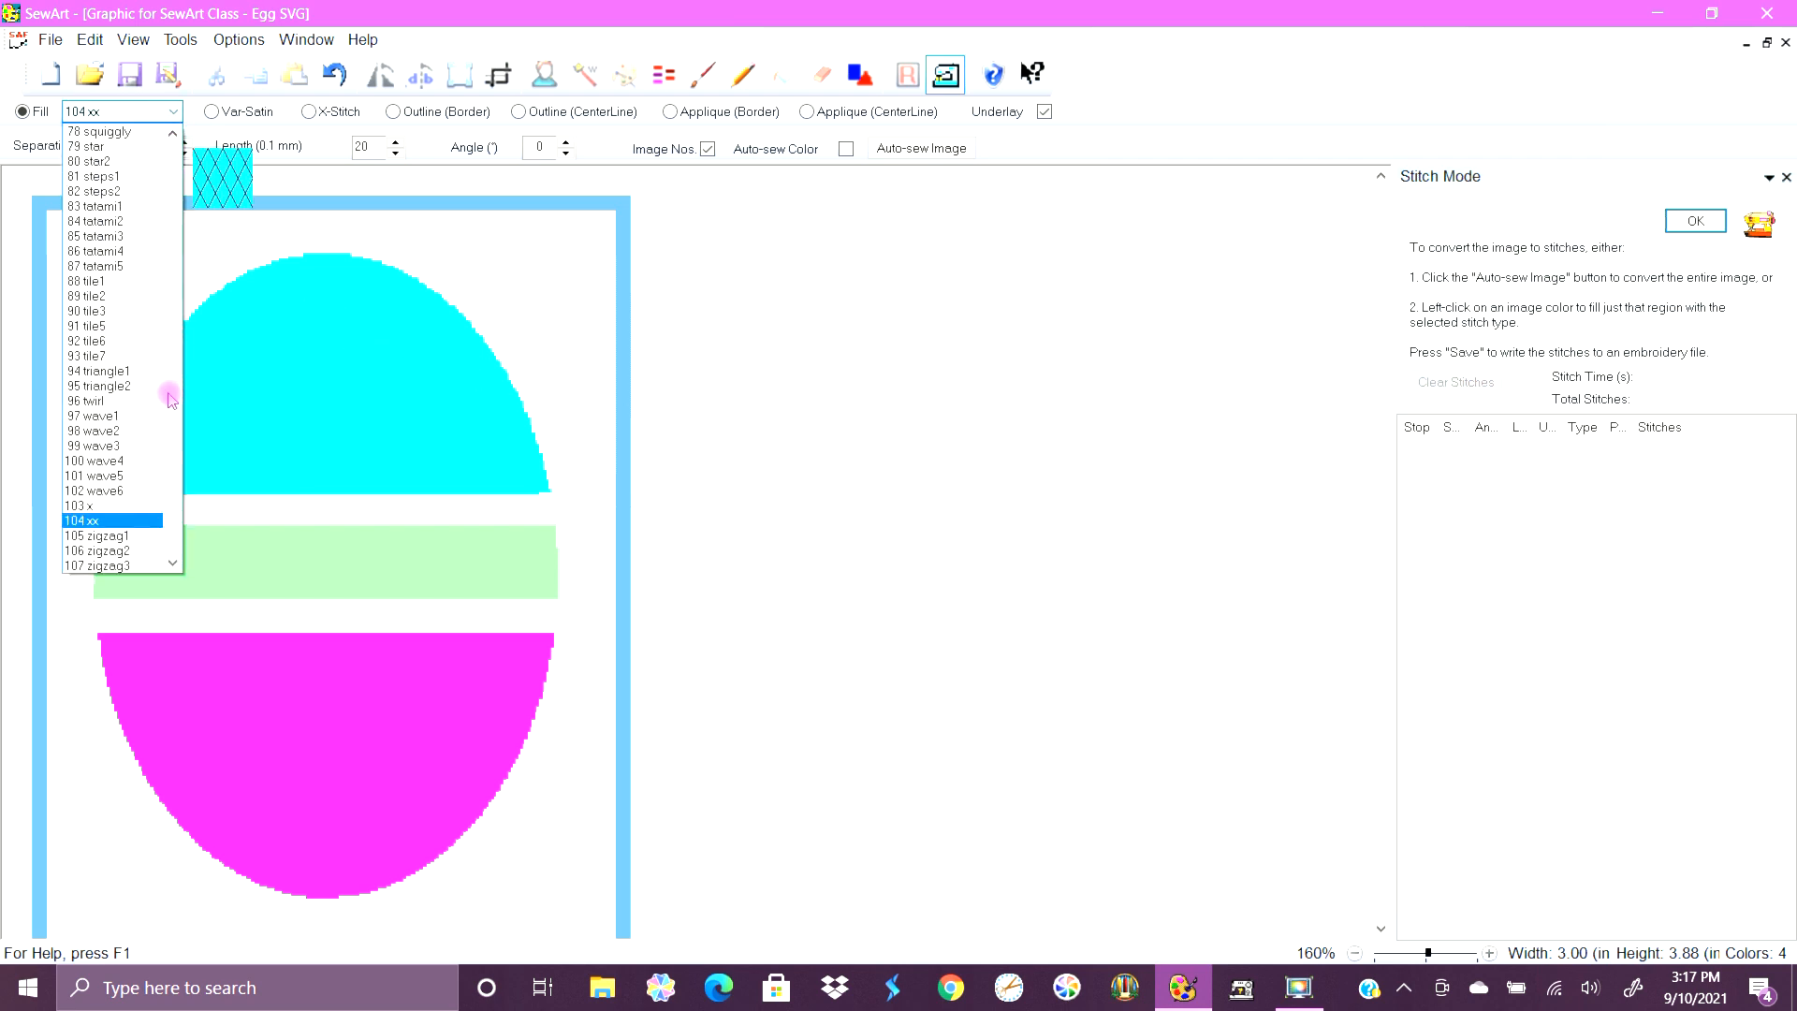
left_click_drag(171, 478, 171, 213)
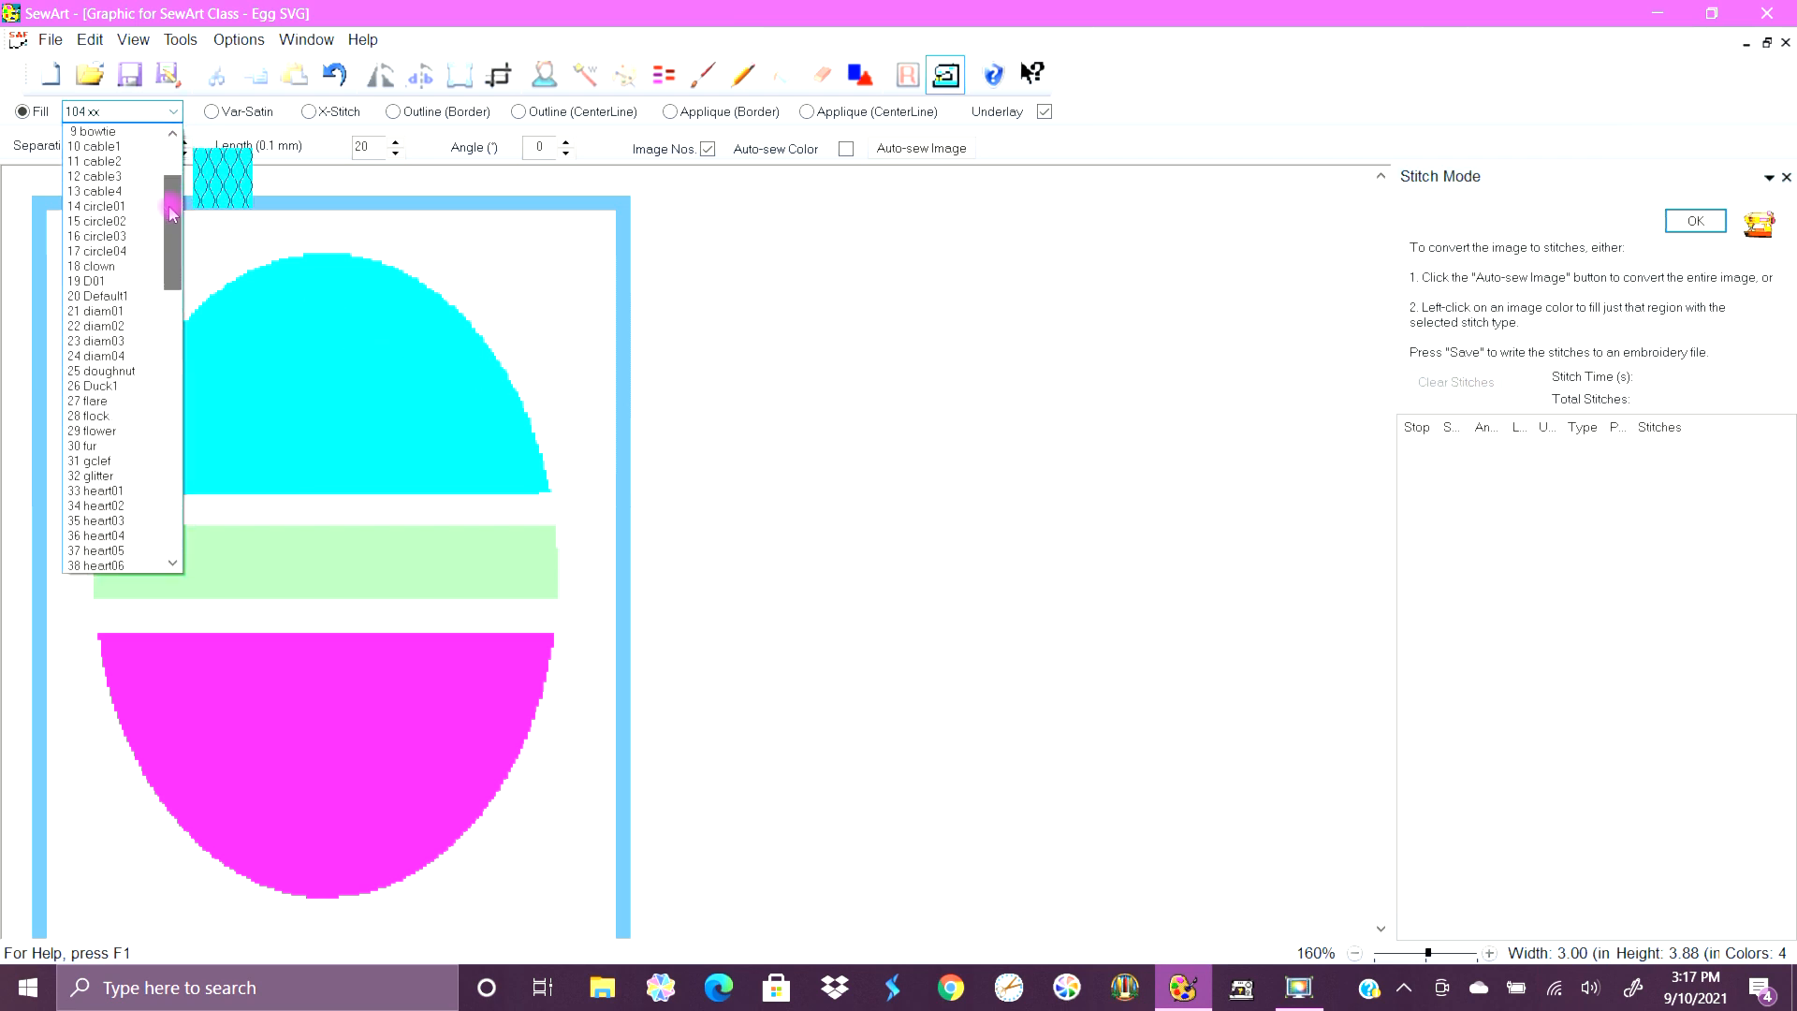
left_click(99, 296)
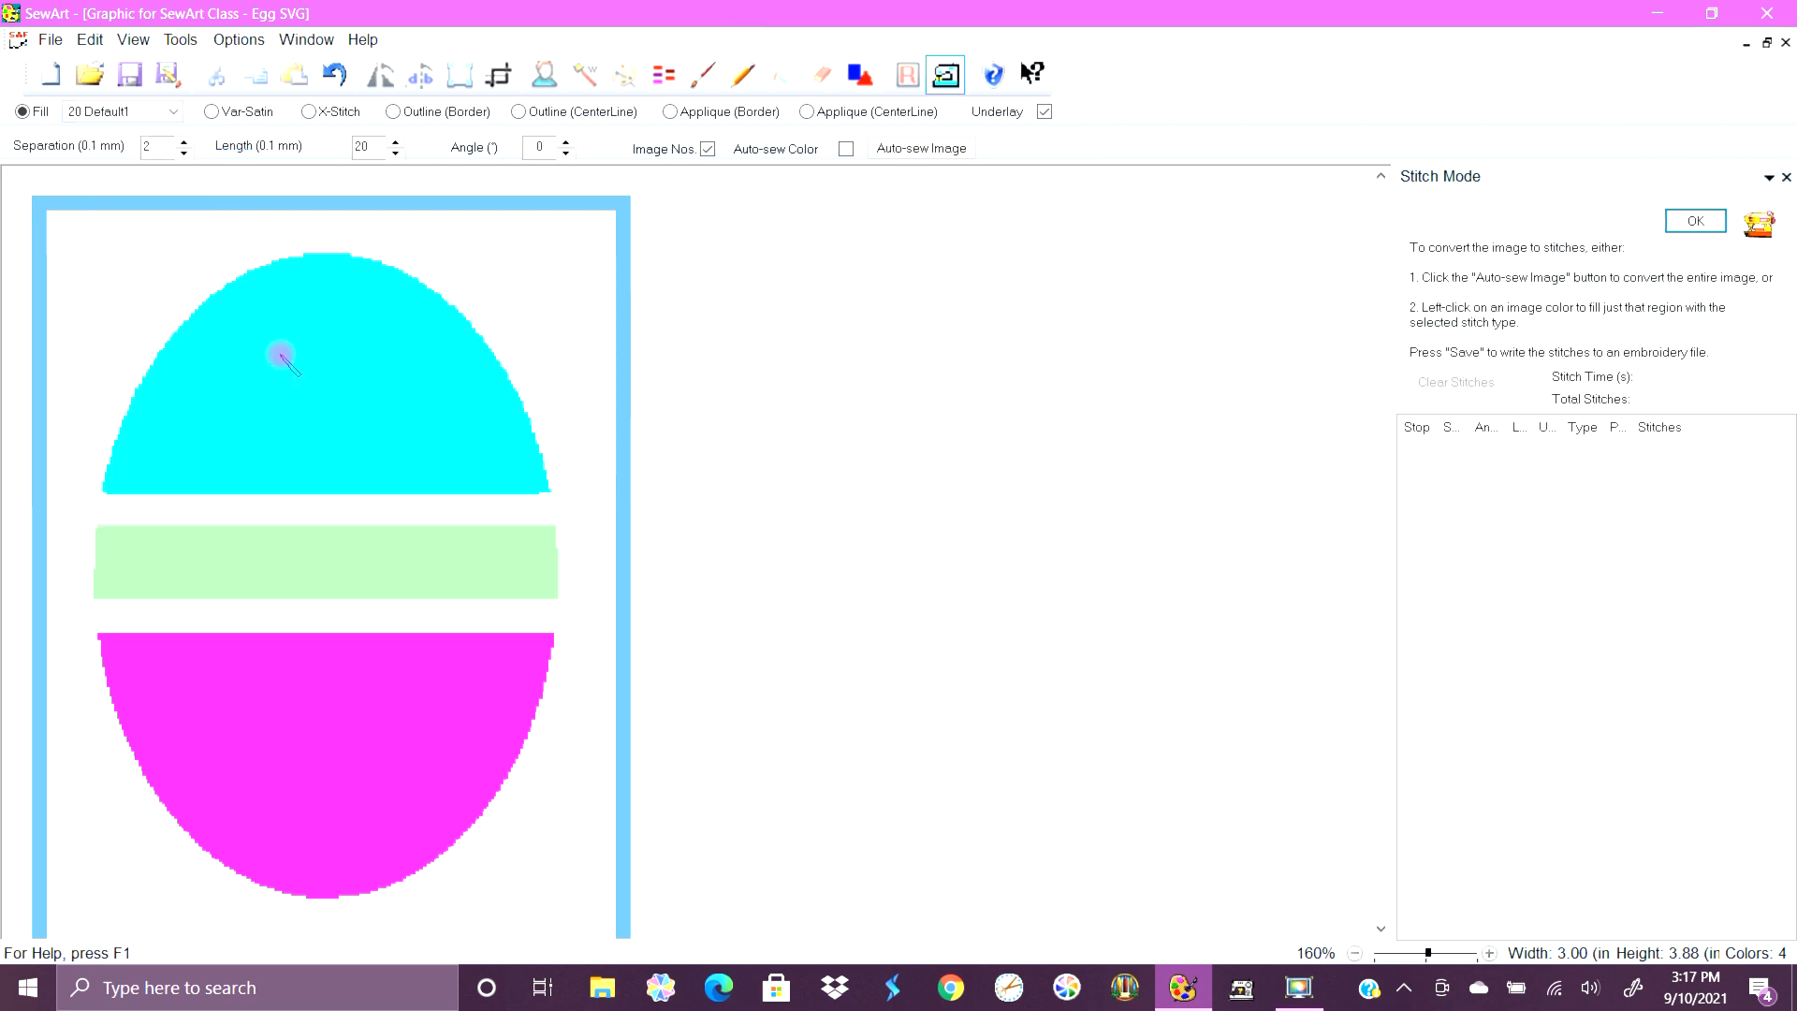
left_click(110, 483)
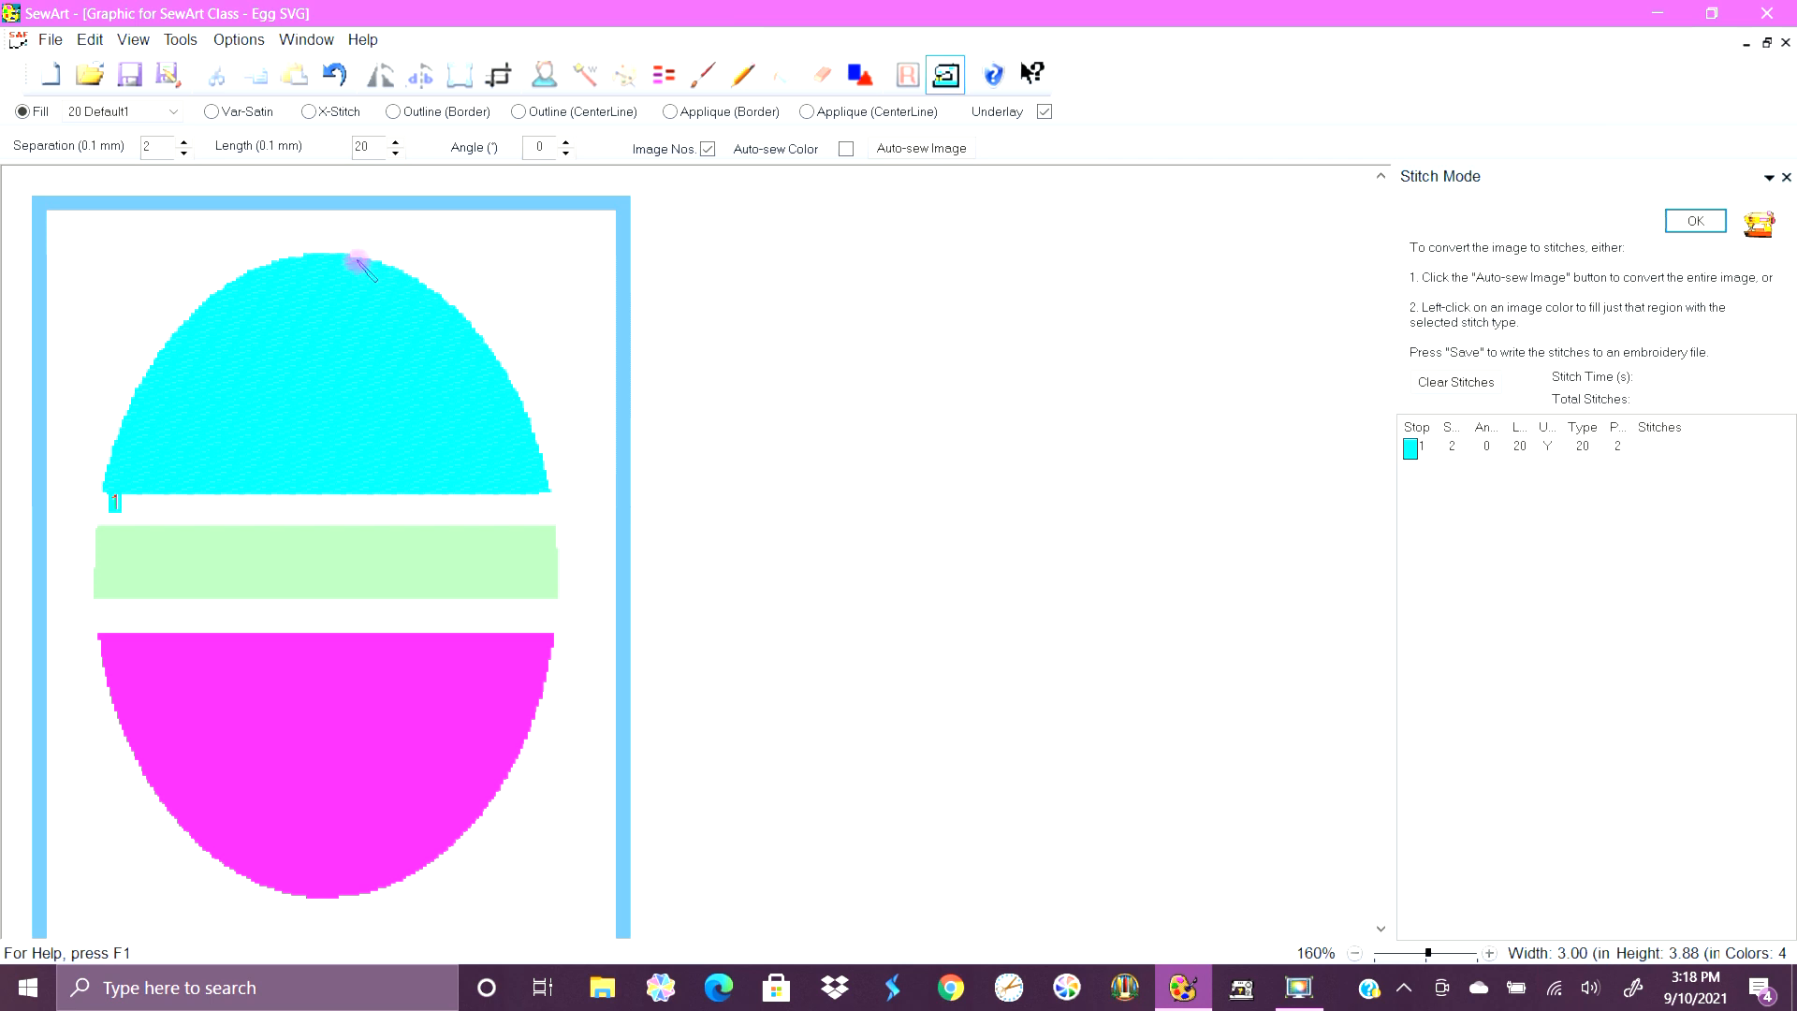
left_click(1457, 382)
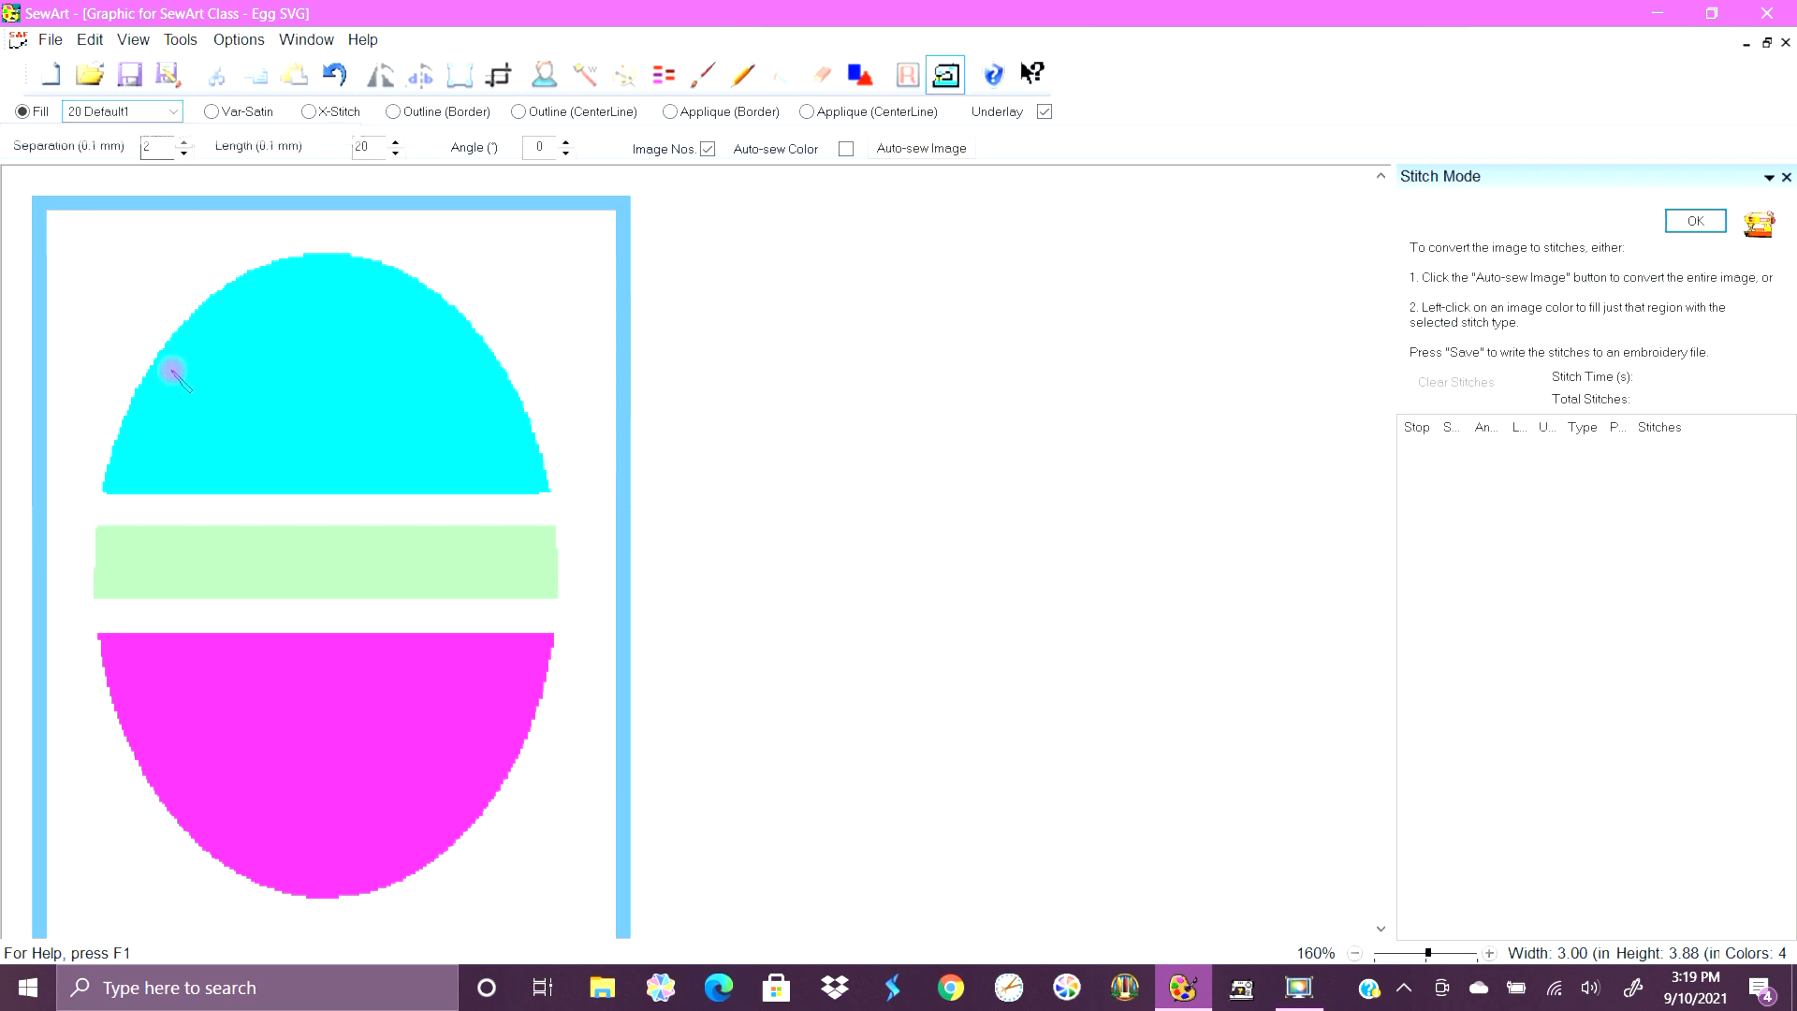
left_click(154, 474)
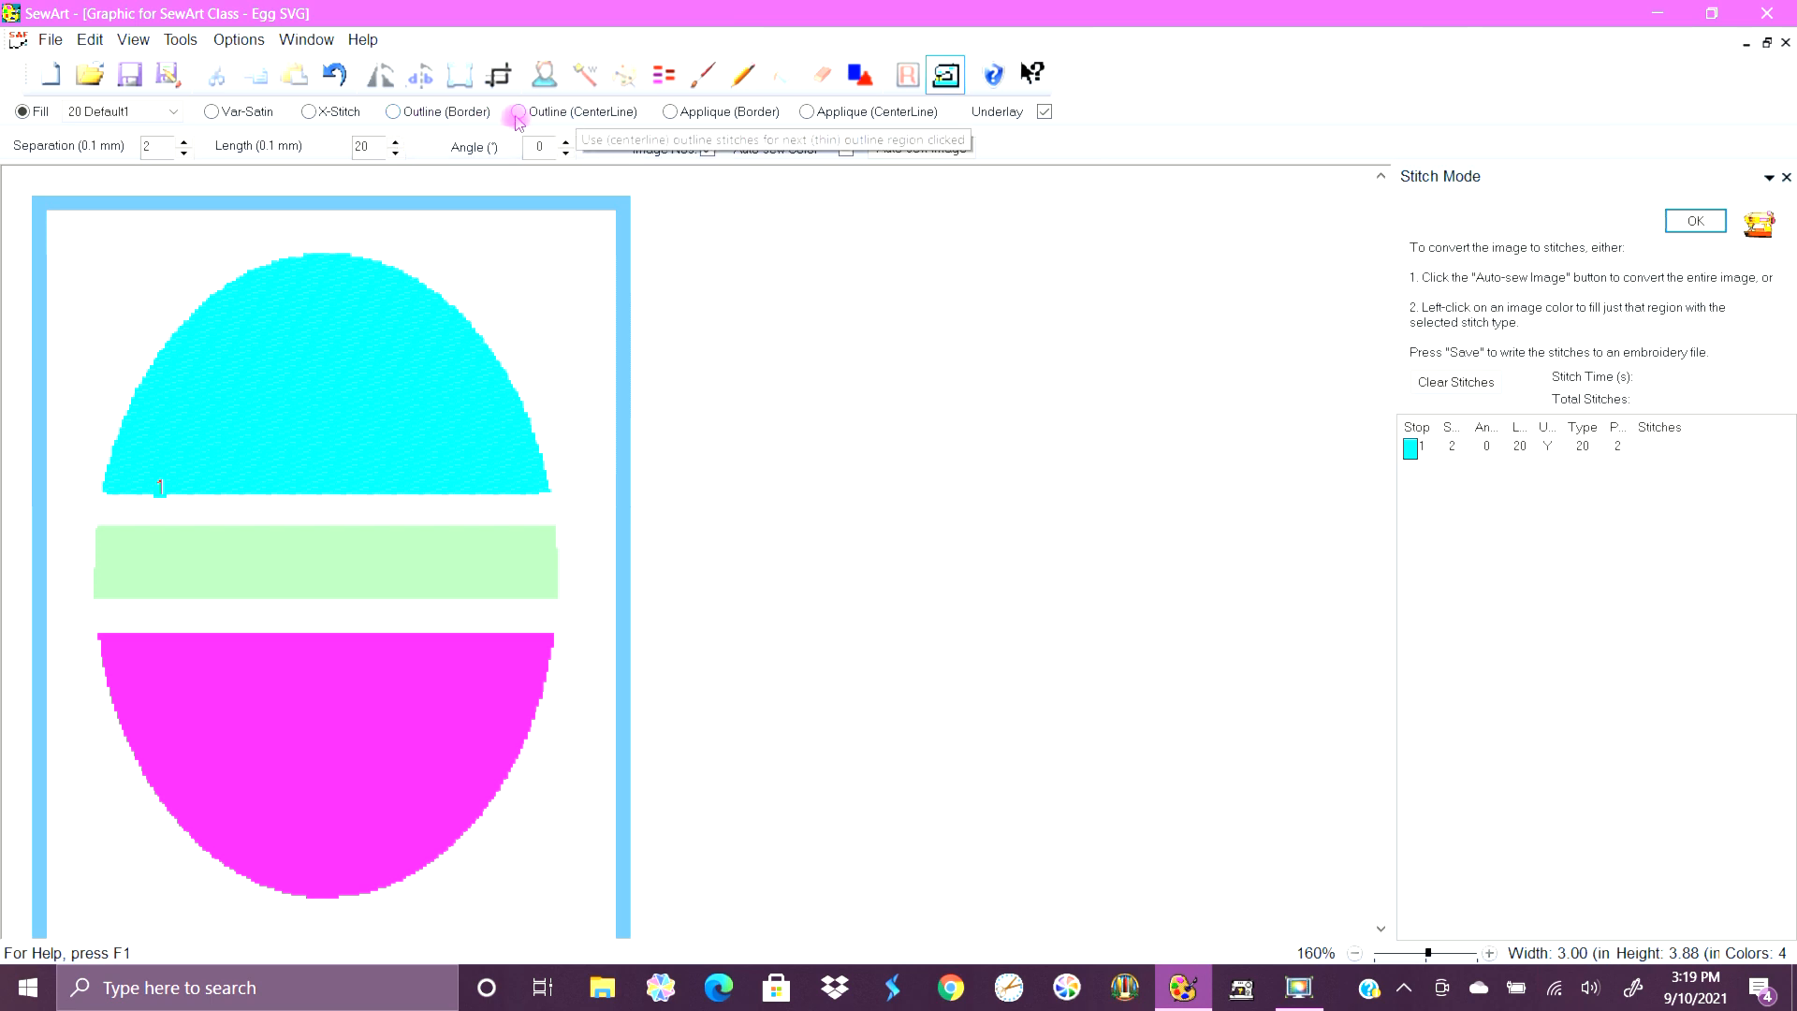
Add an Outline (Border) in the 1 Running stitch to the cyan section, with height 40 and length 2.
left_click(465, 114)
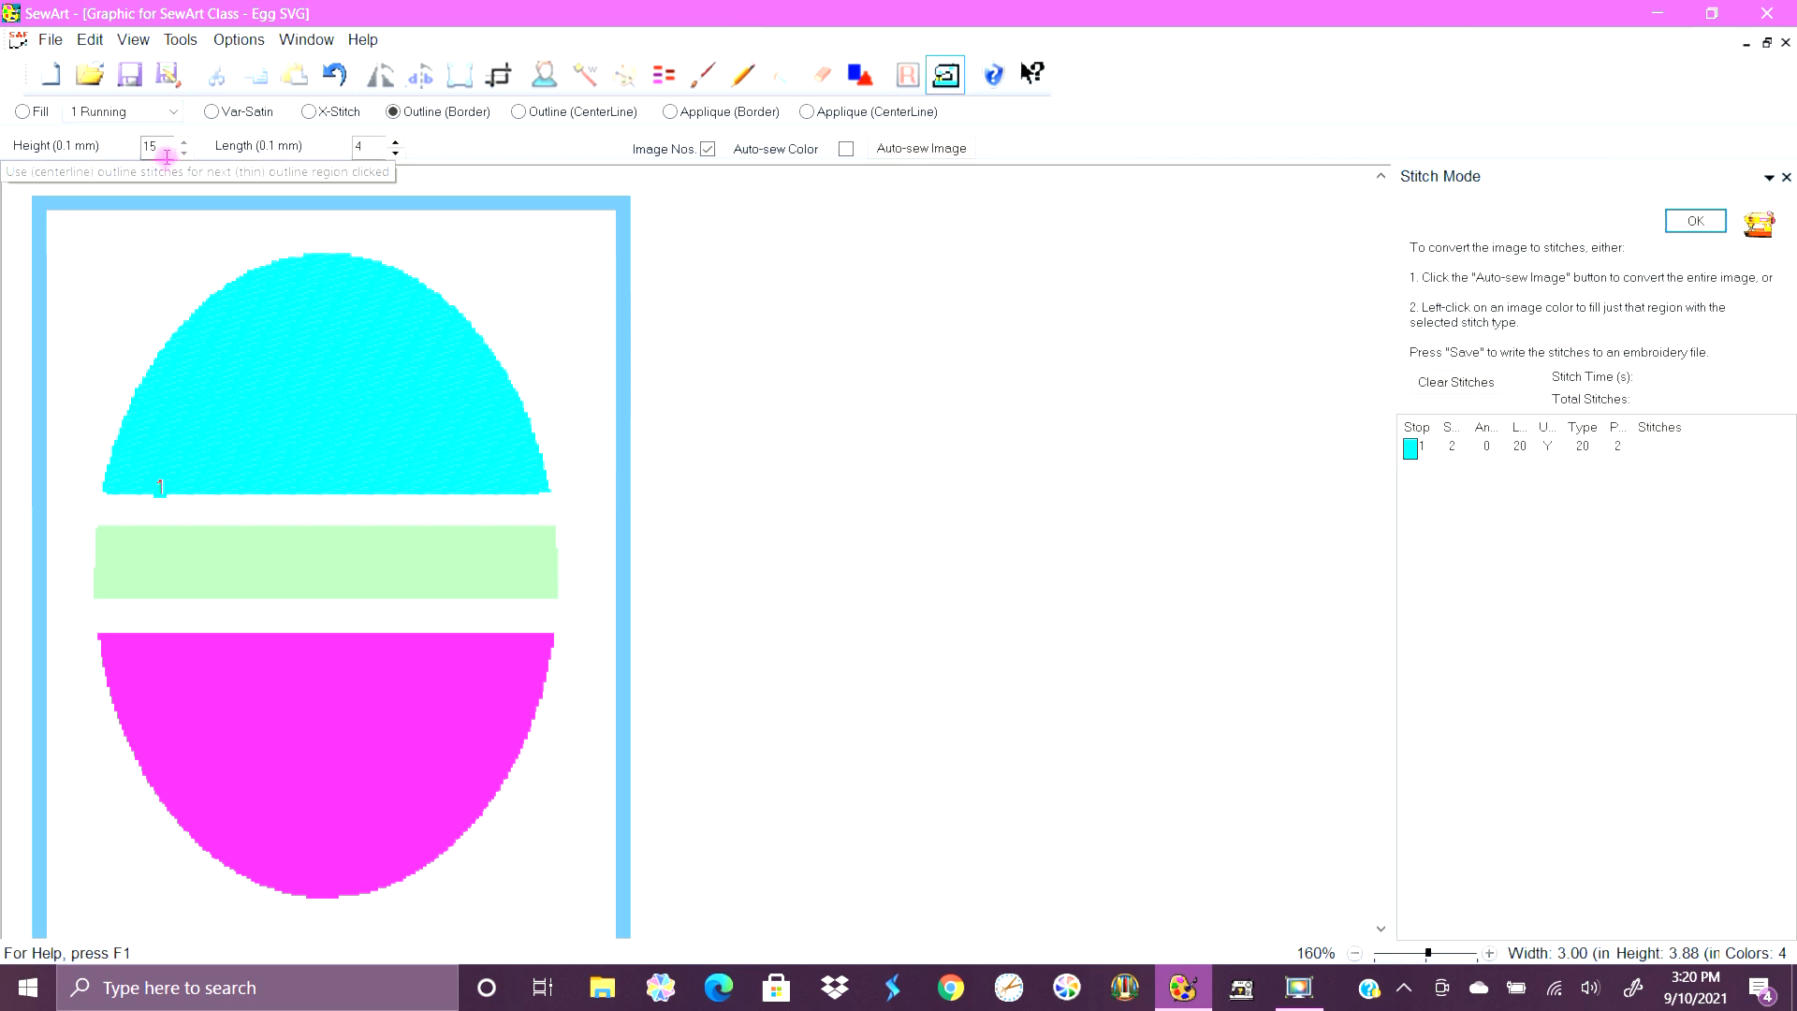
left_click_drag(148, 150, 125, 152)
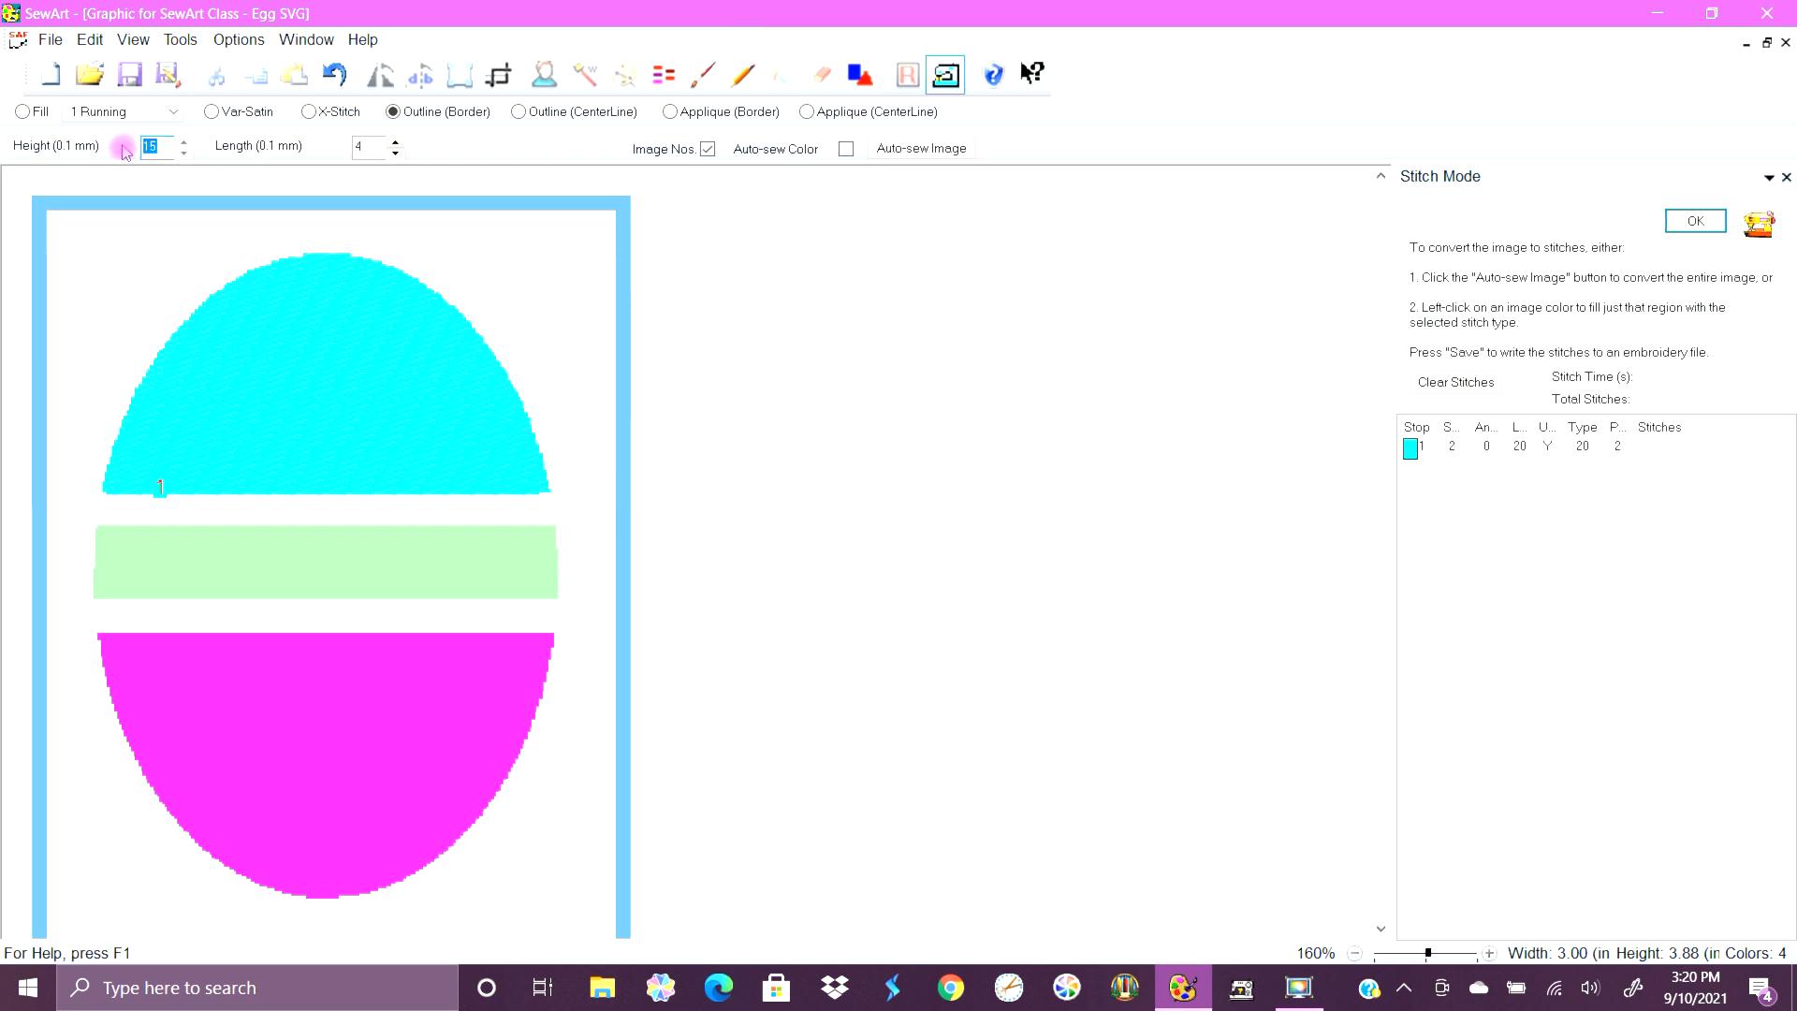
type("40")
key("Tab")
type("2")
left_click(212, 489)
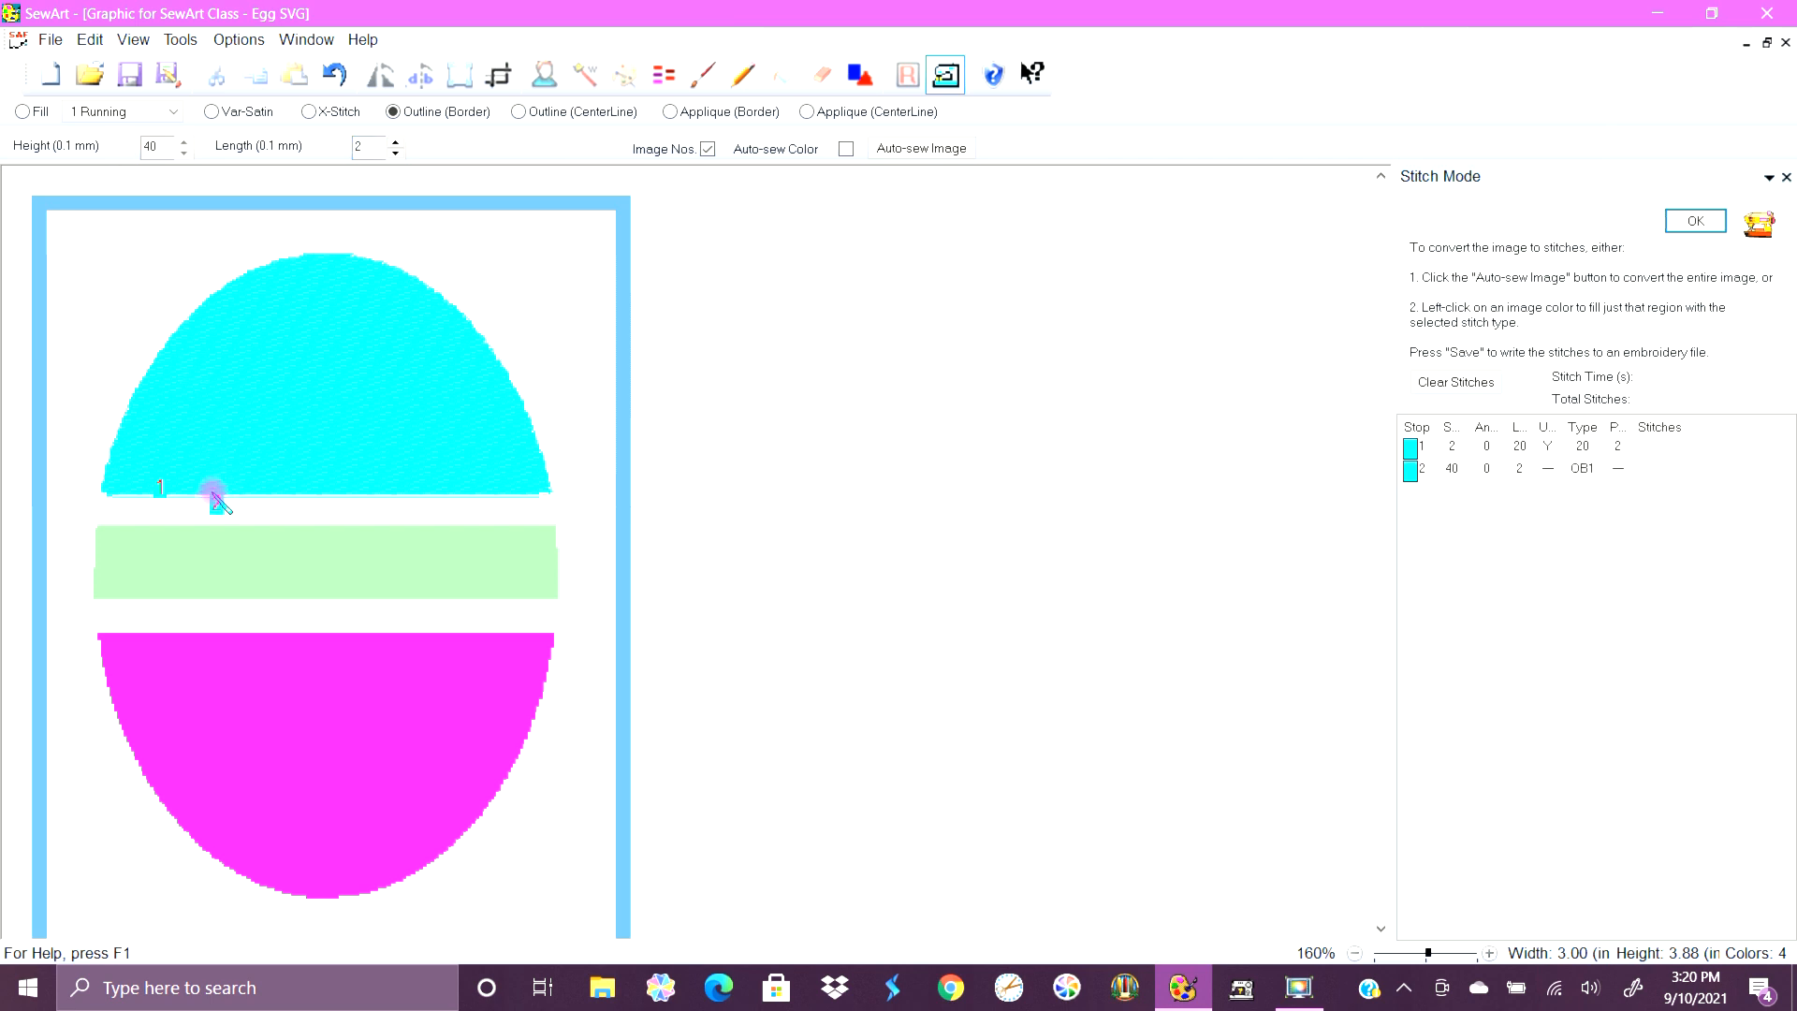
Clear all stitches and refill the cyan top section with the 20 Default1 fill pattern.
right_click(1414, 475)
left_click(1449, 382)
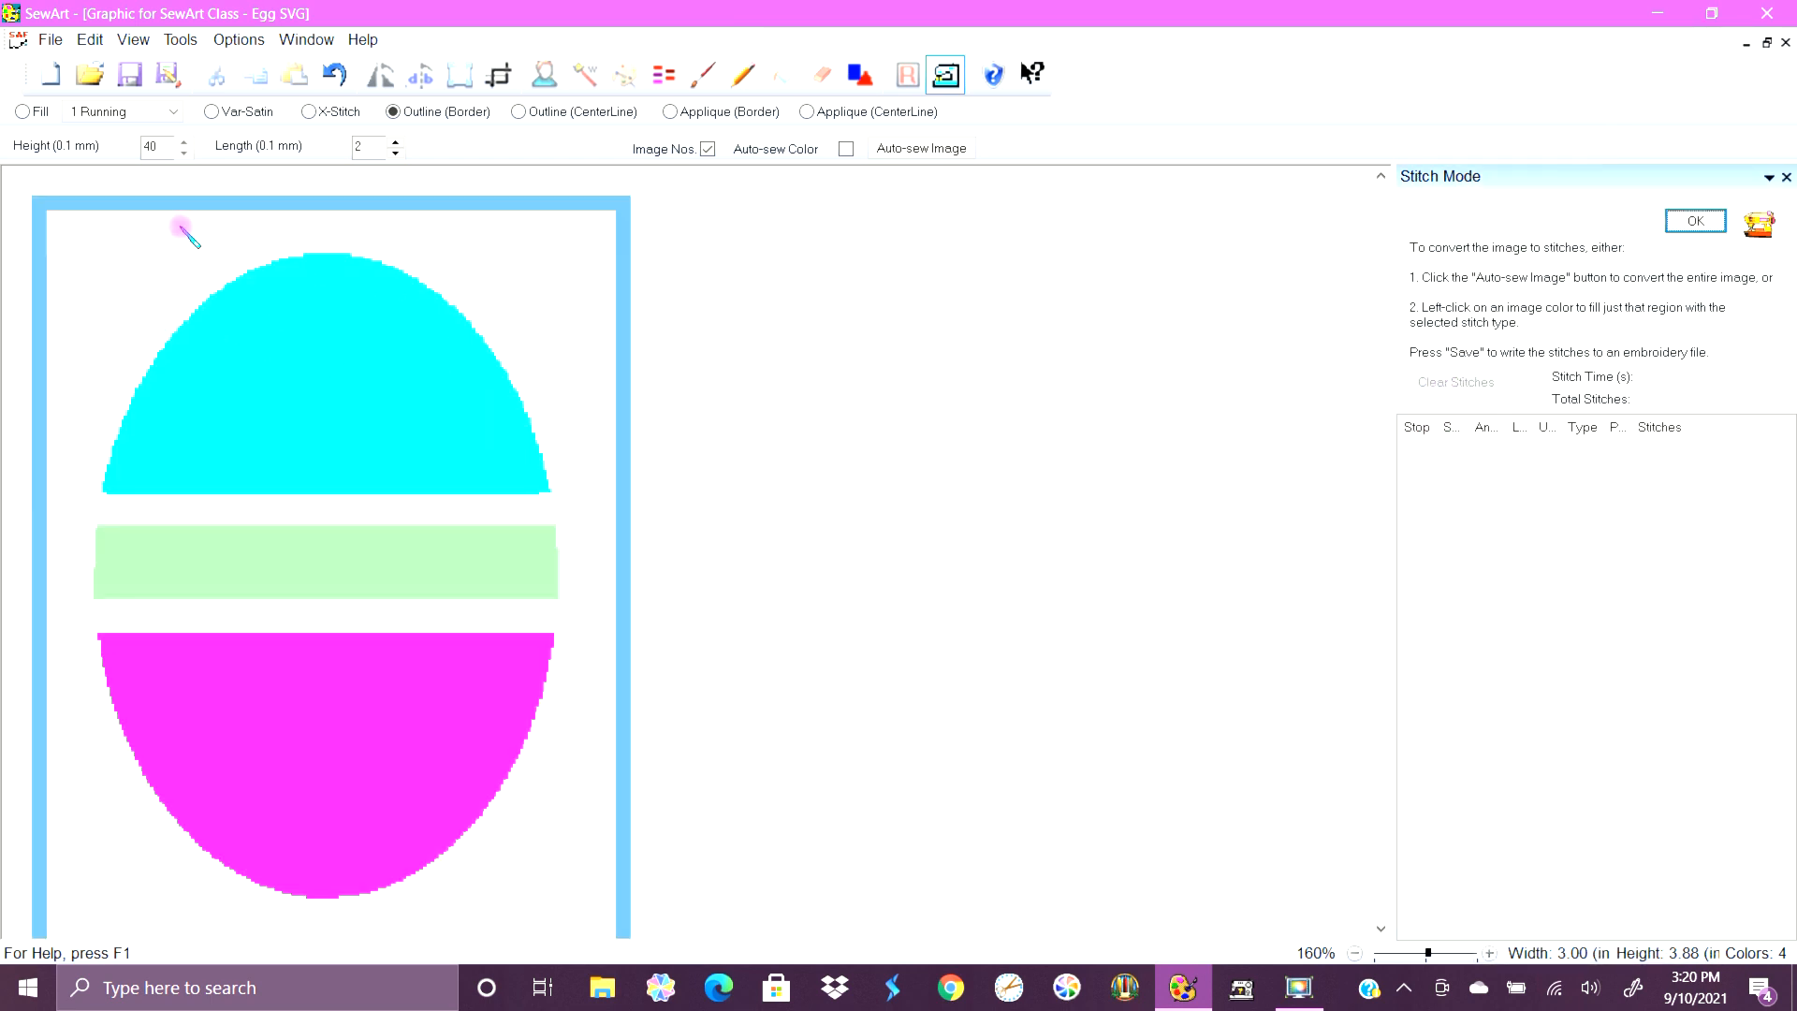
left_click(178, 111)
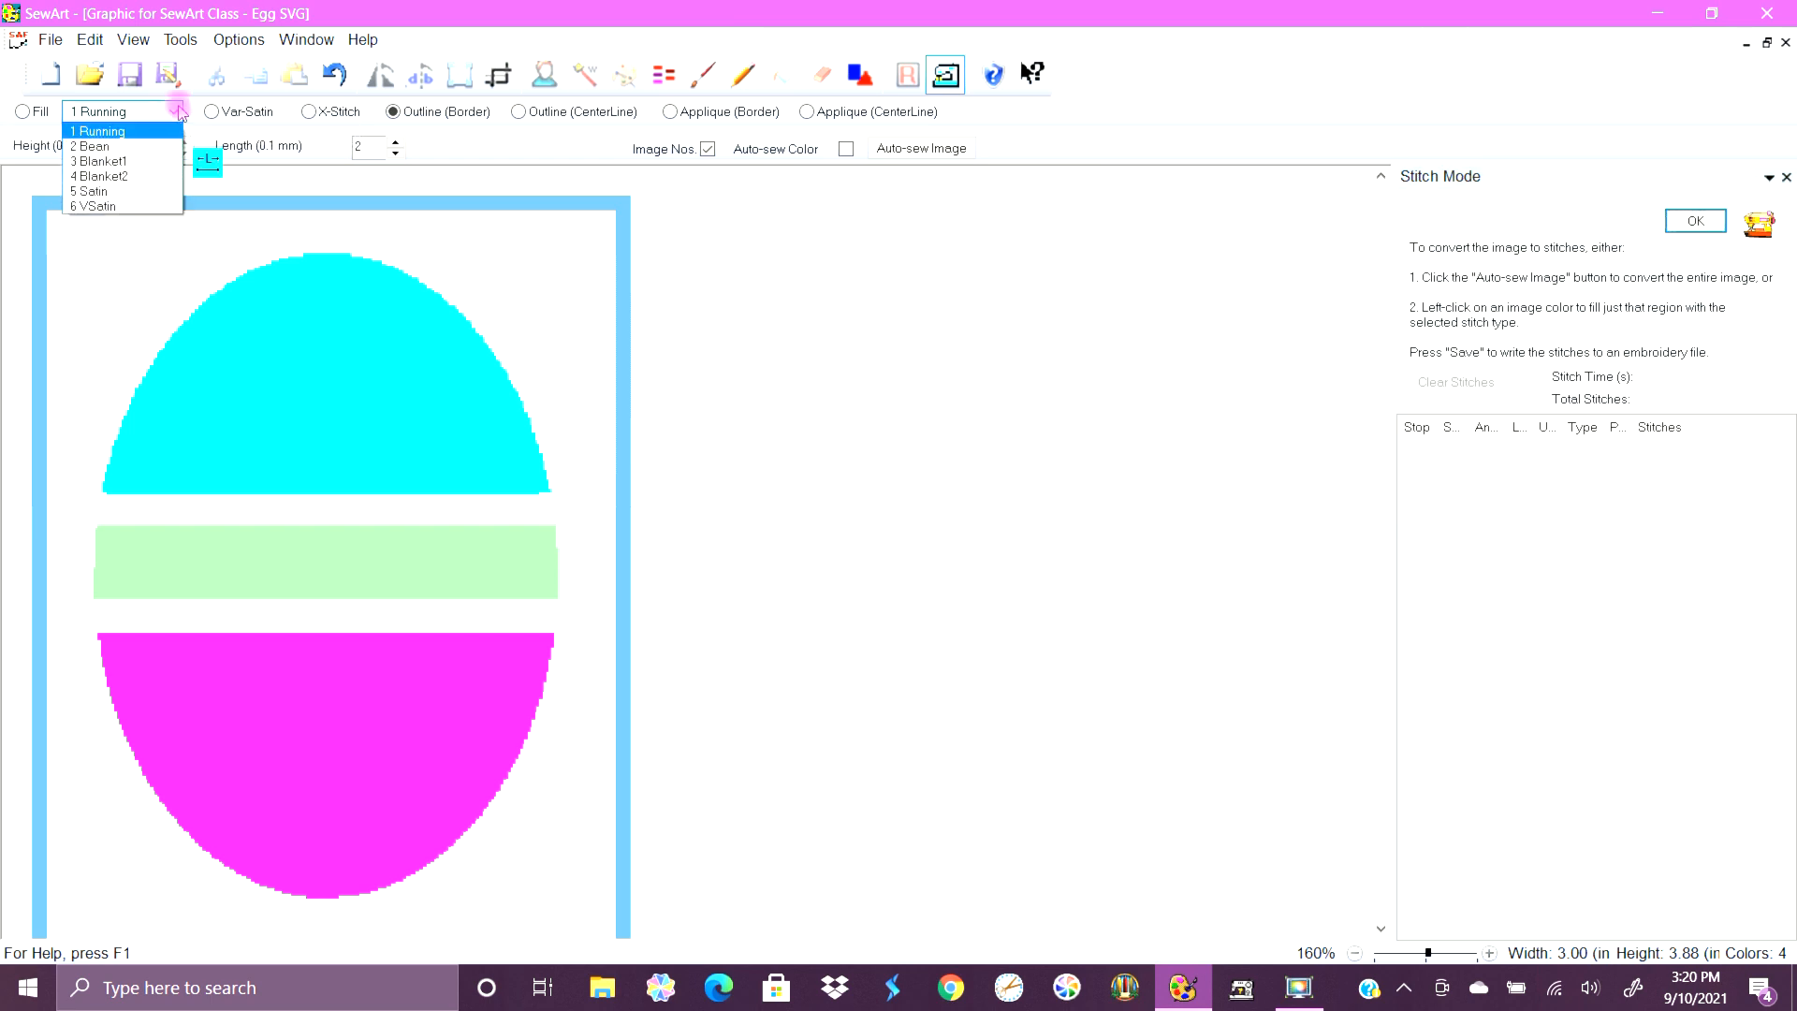
left_click(178, 111)
left_click(178, 112)
left_click(178, 112)
left_click(23, 111)
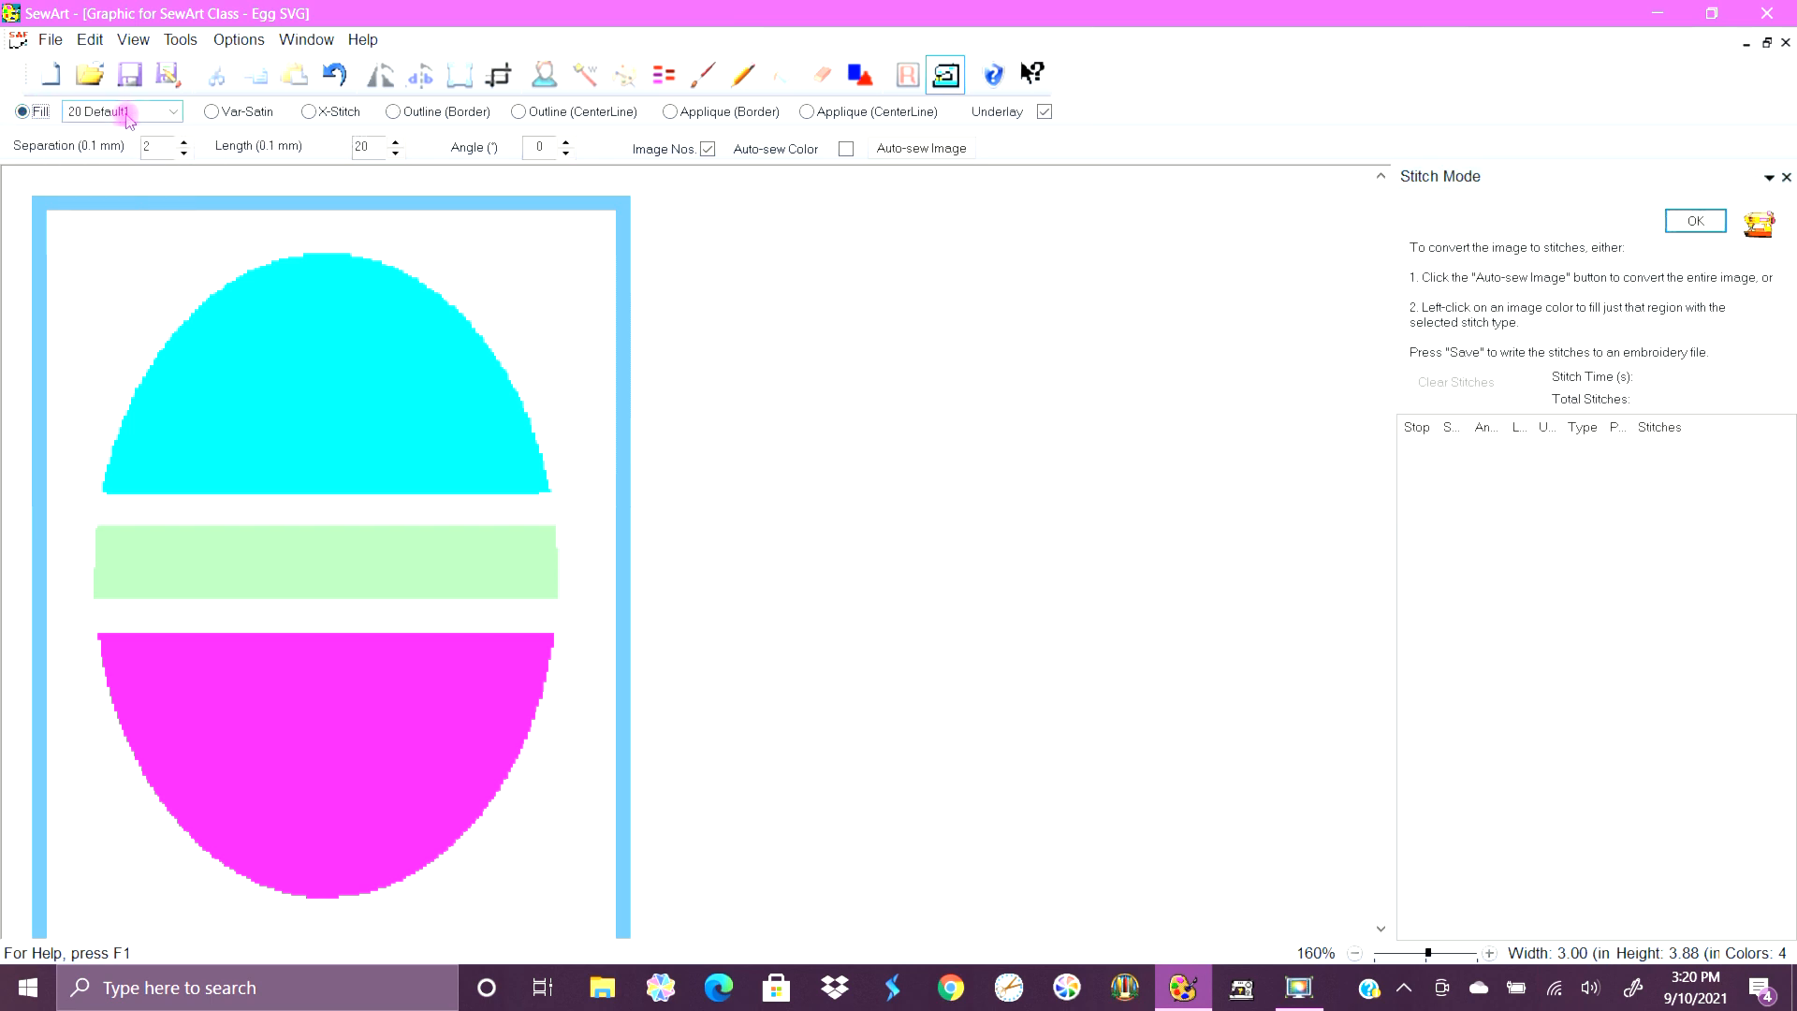
left_click(207, 484)
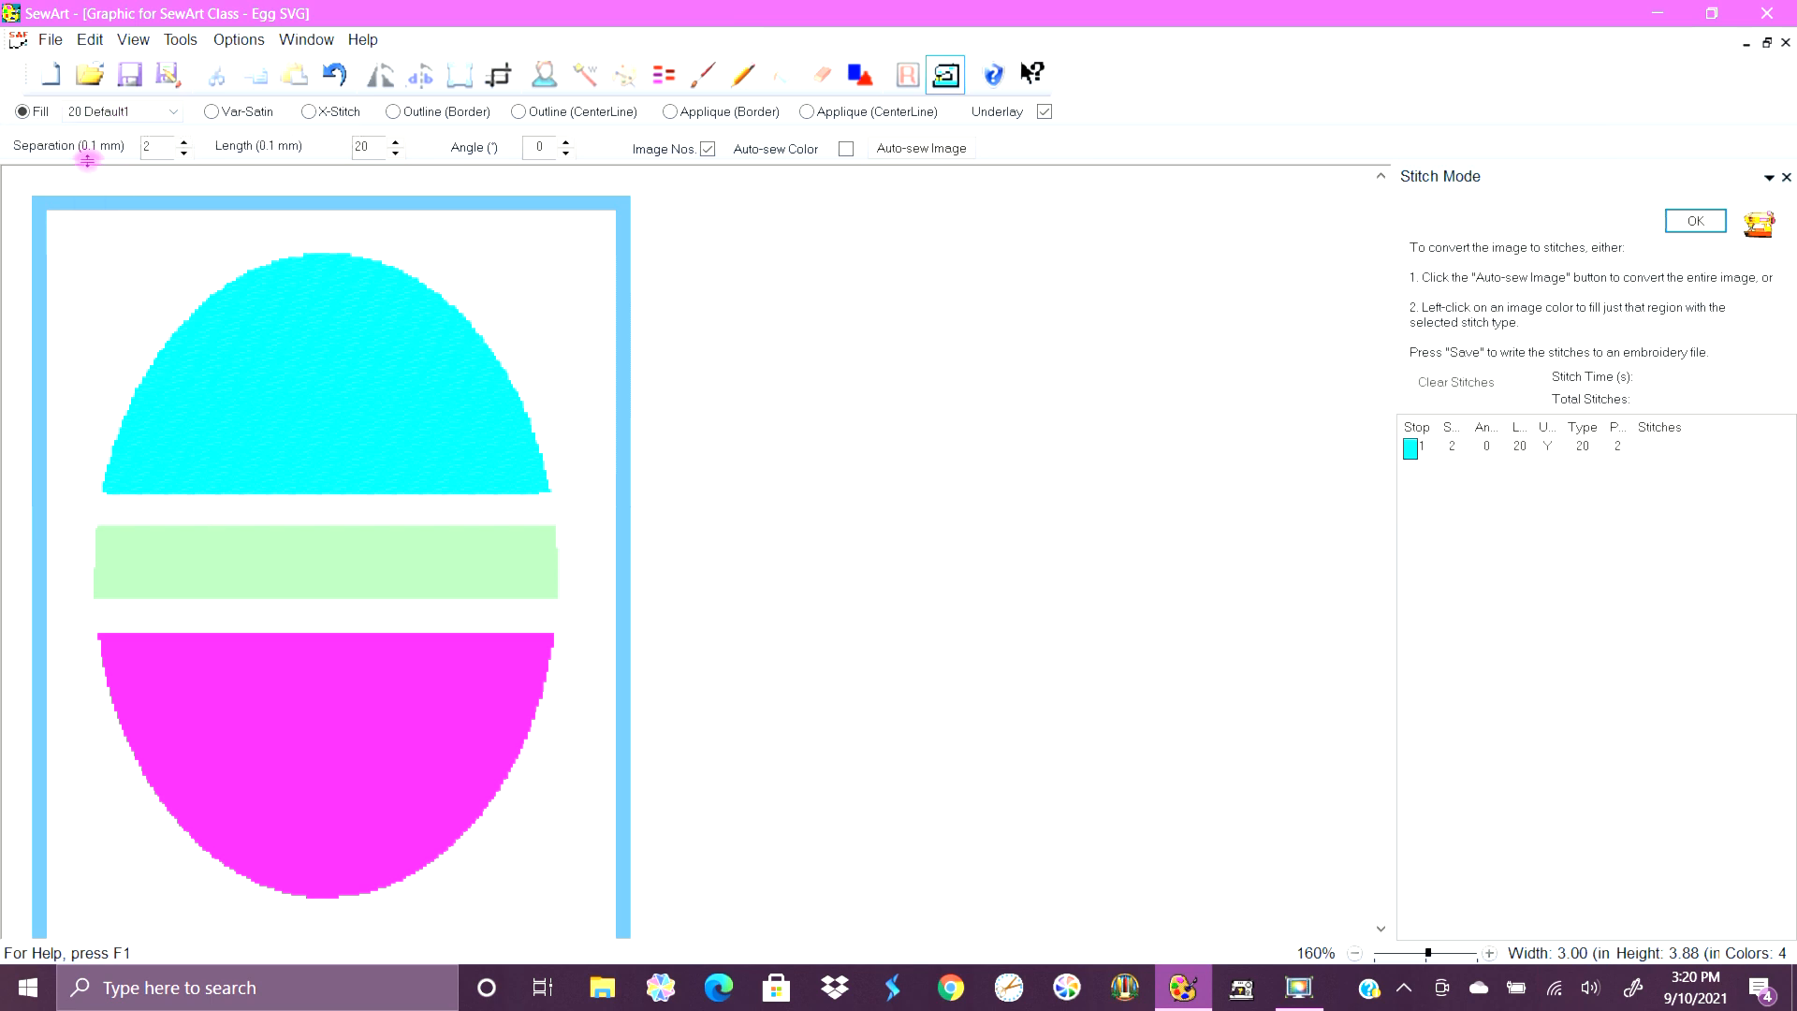
Add a 5 Satin border outline to the cyan top section, starting from the middle of its lower edge.
left_click(426, 112)
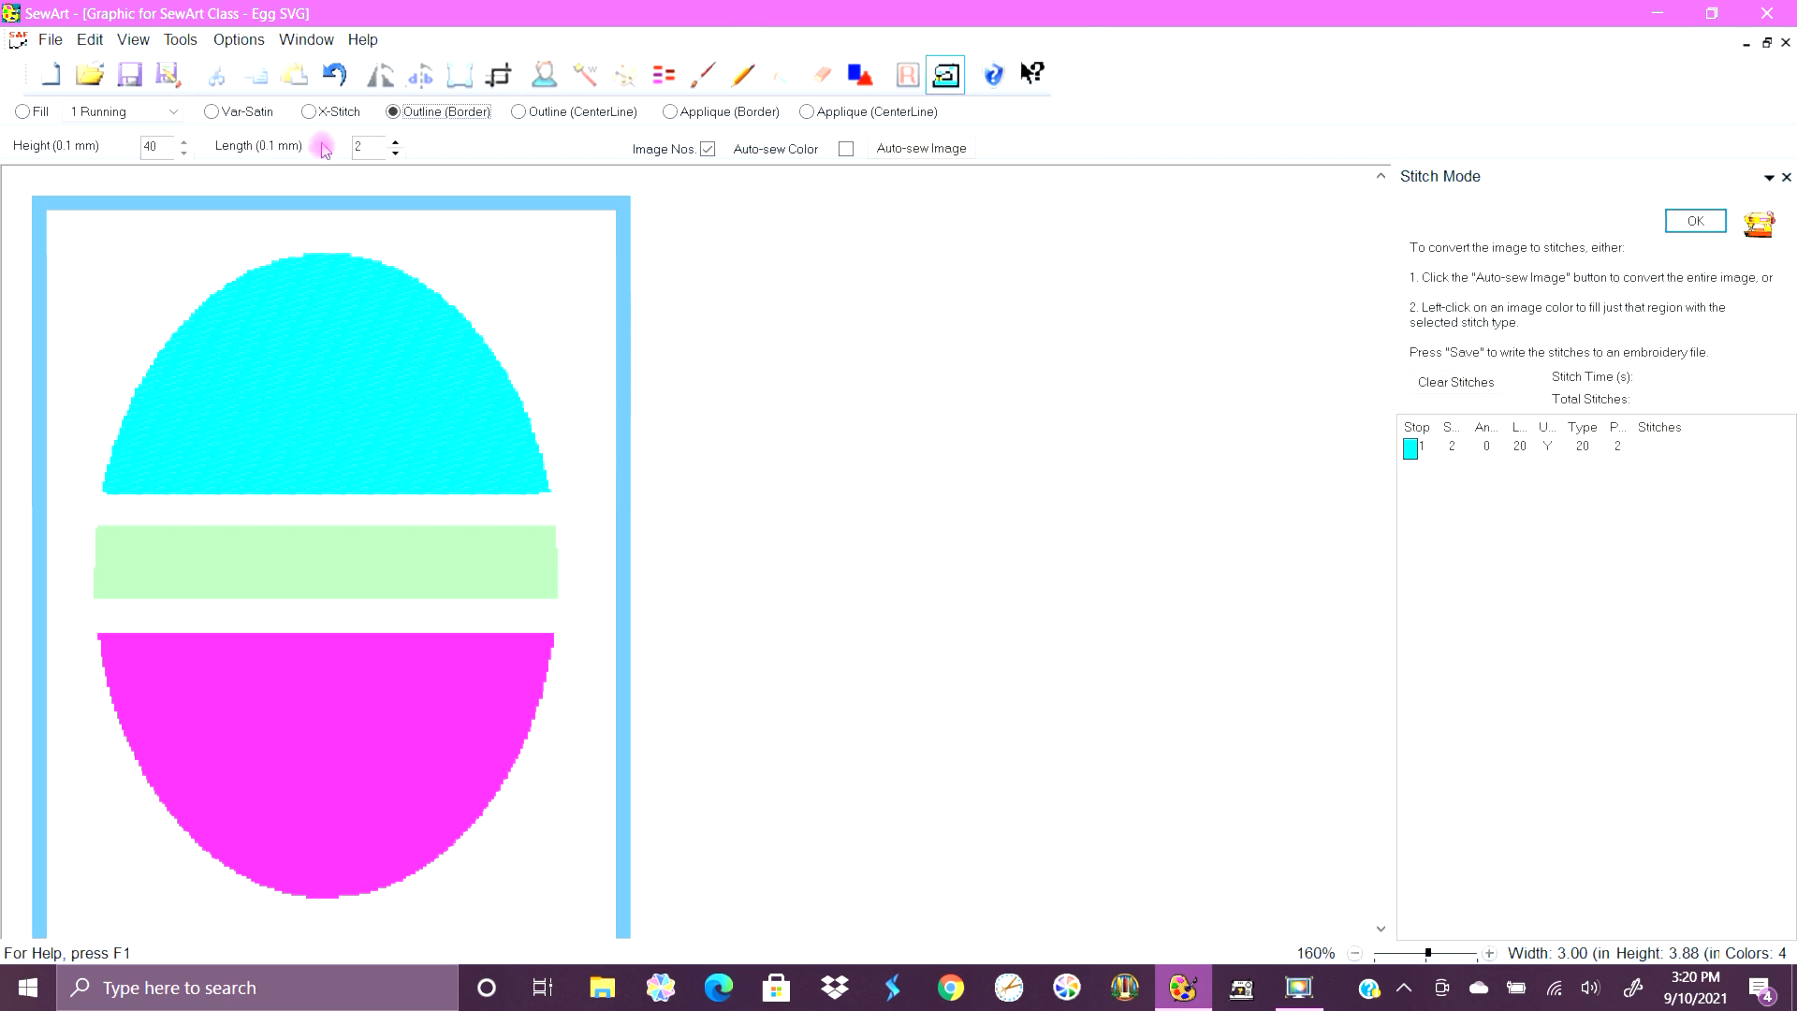
left_click(180, 114)
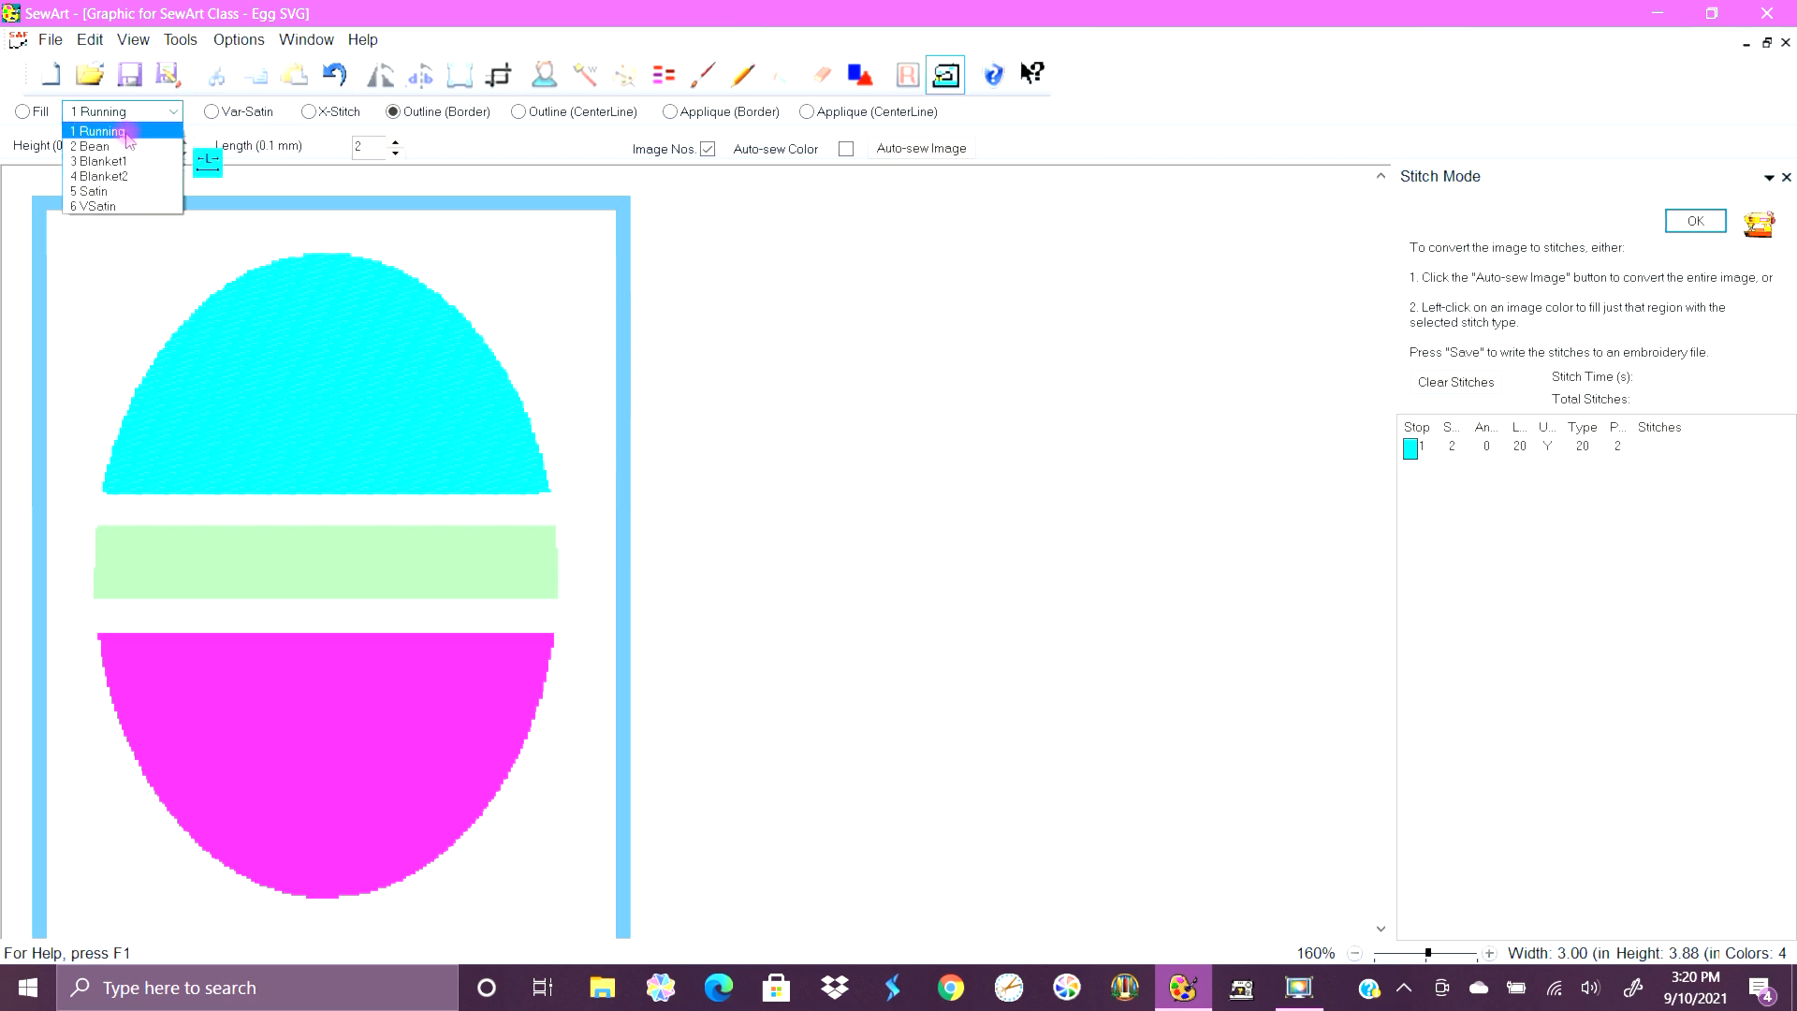
left_click(109, 192)
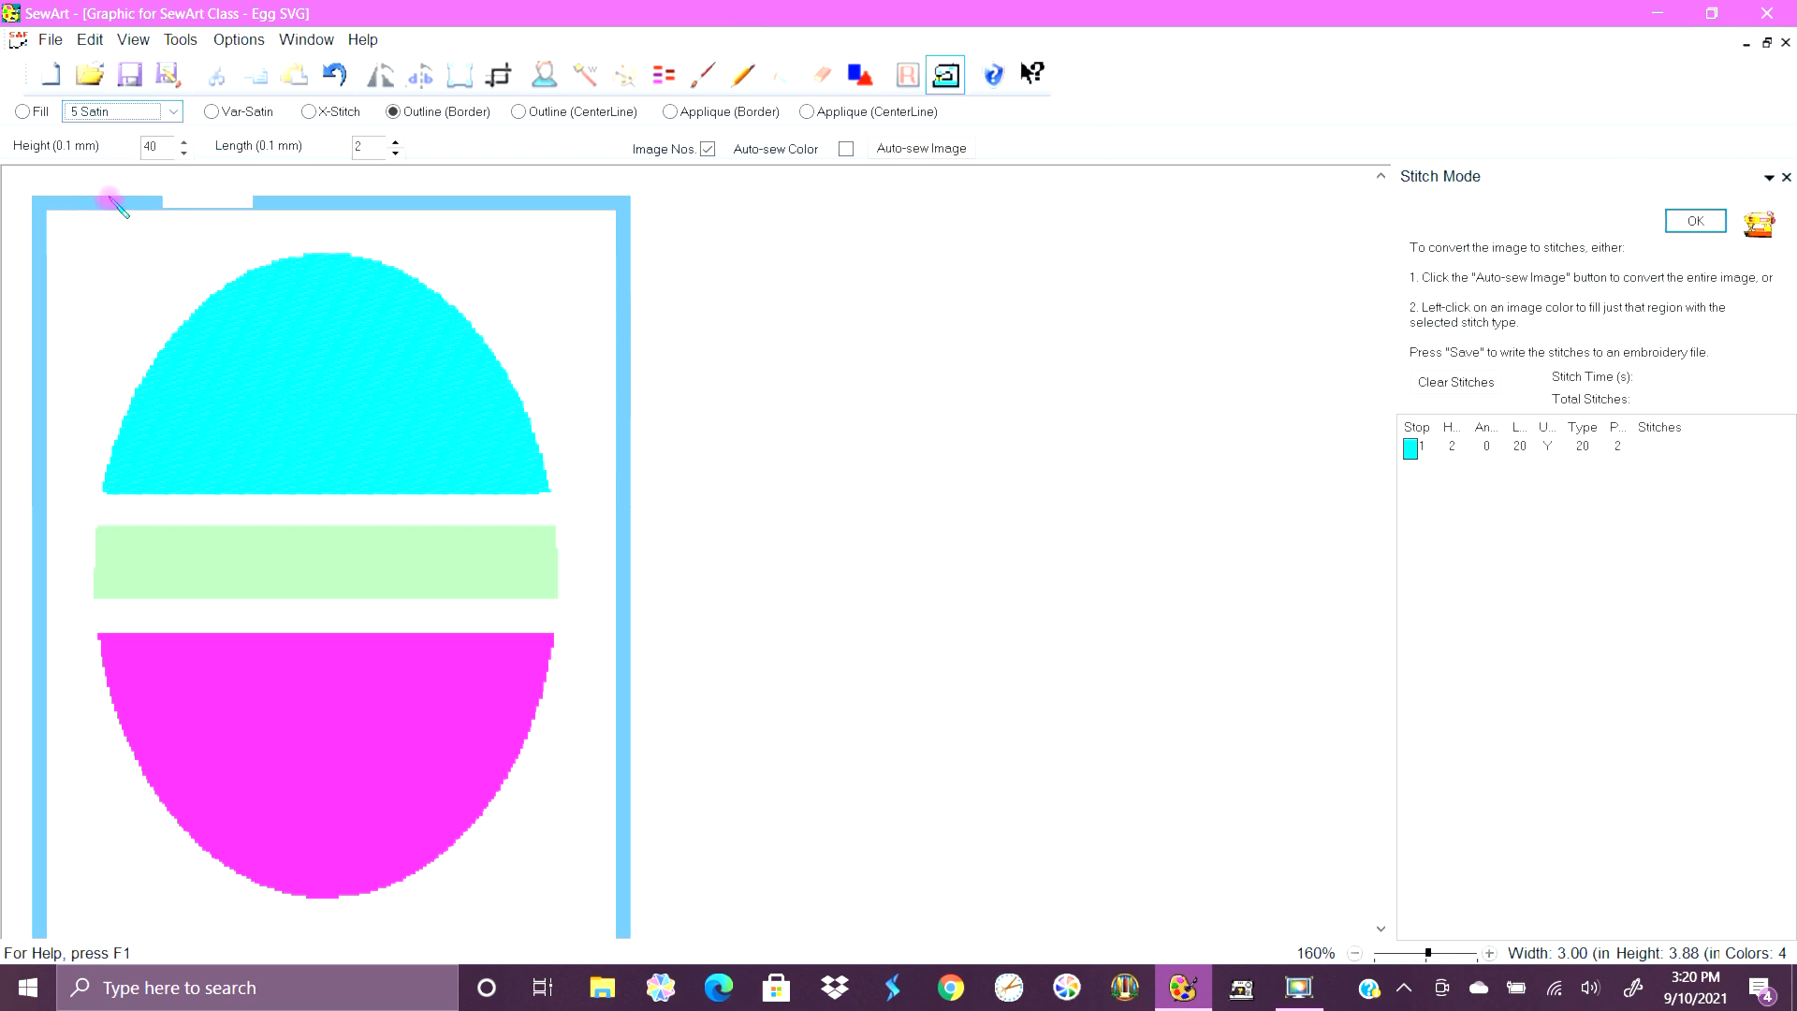
left_click(318, 491)
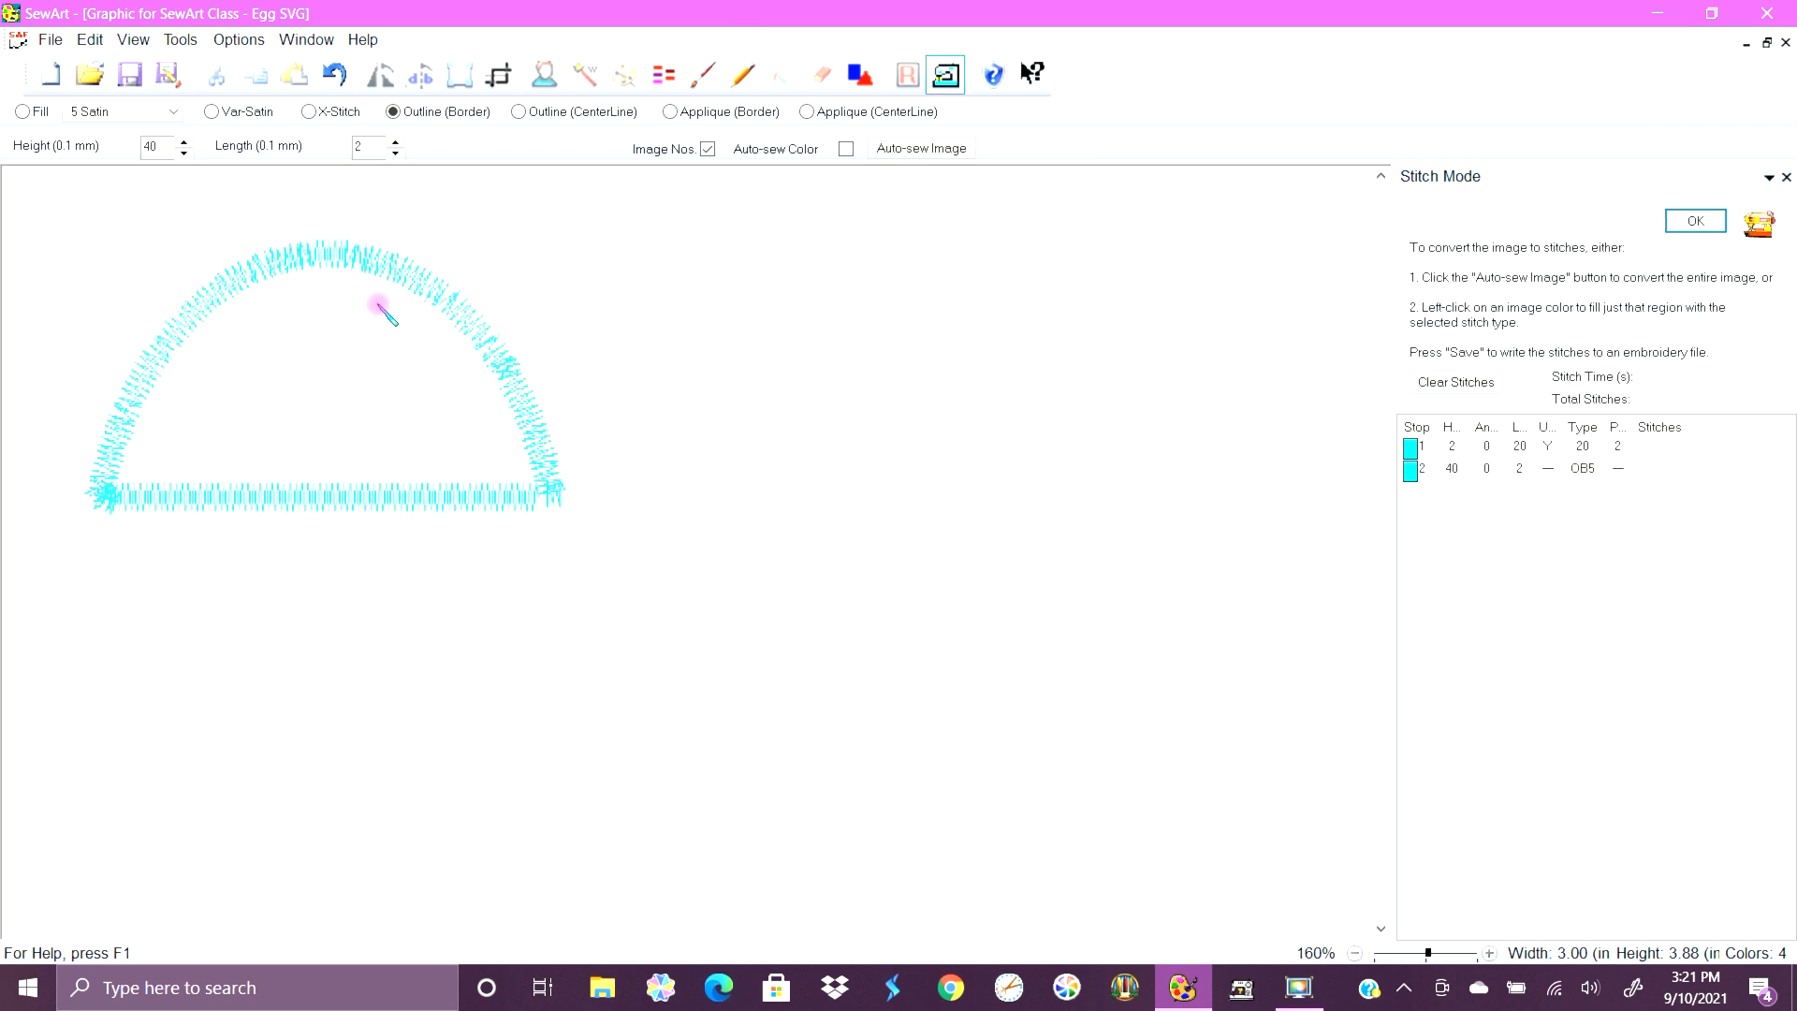
Inspect the cyan section's satin outline on its own, and look over the available outline stitch types.
left_click(529, 111)
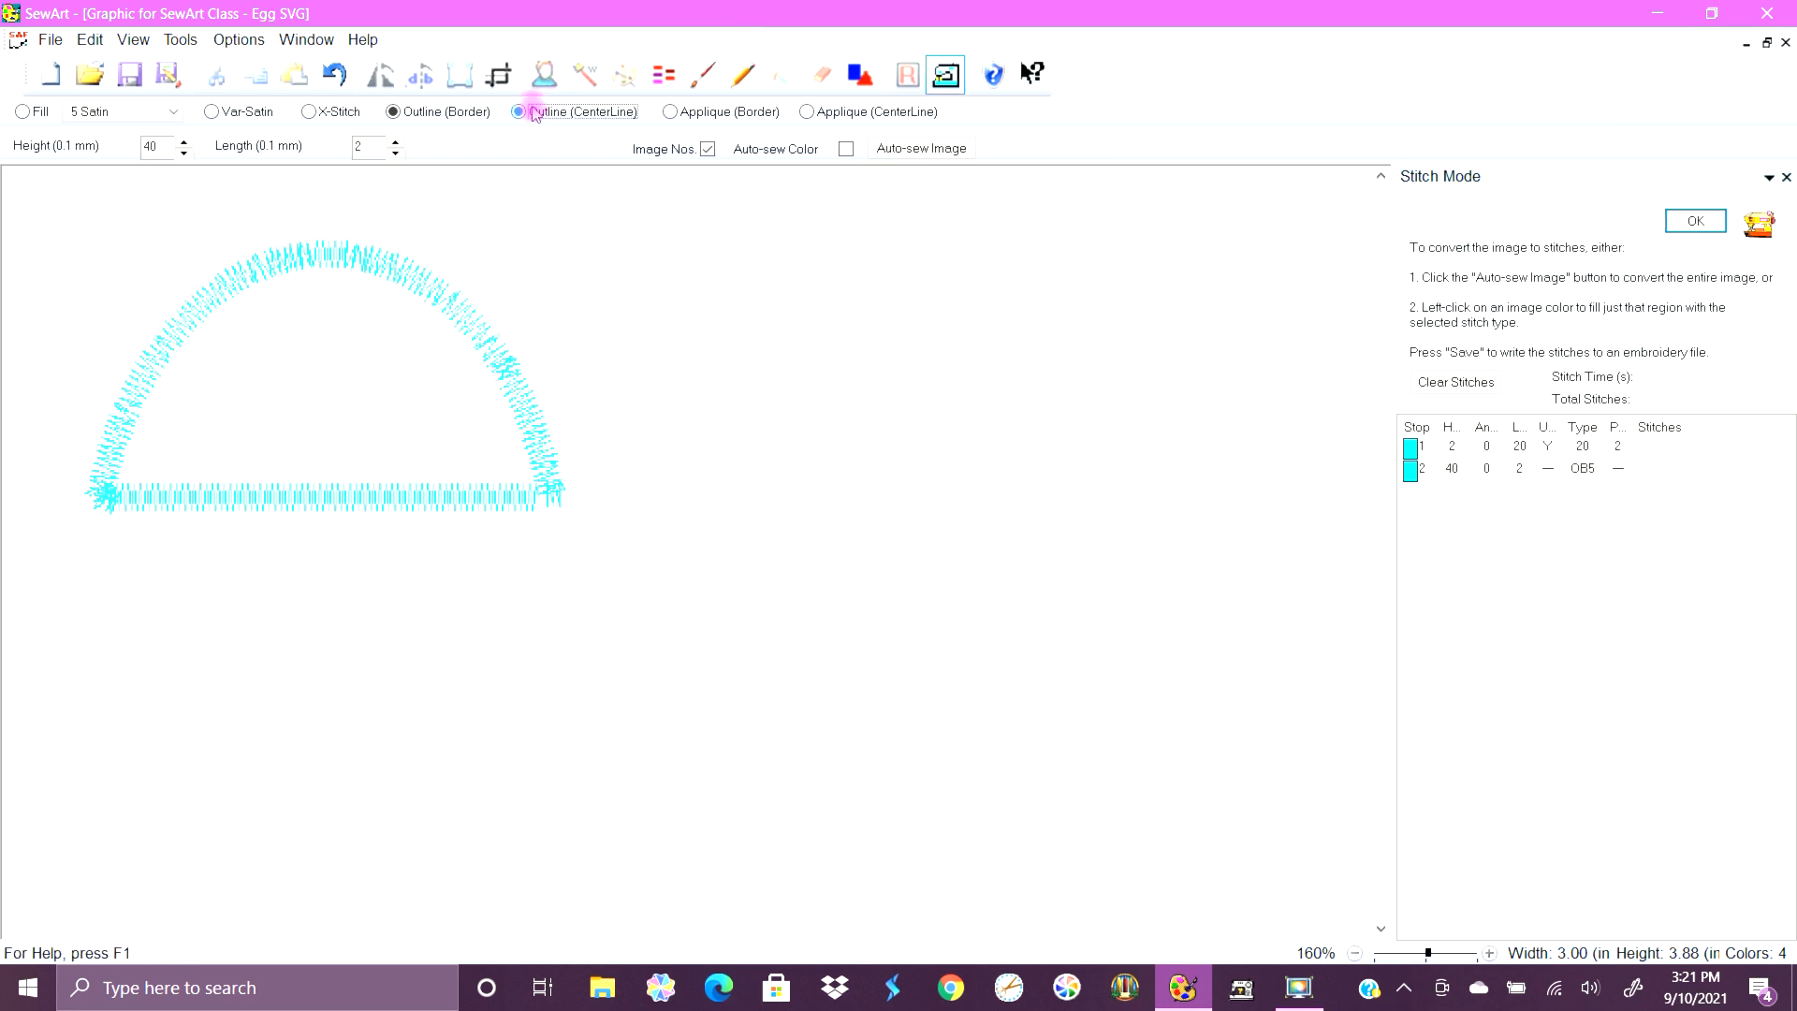
left_click(392, 112)
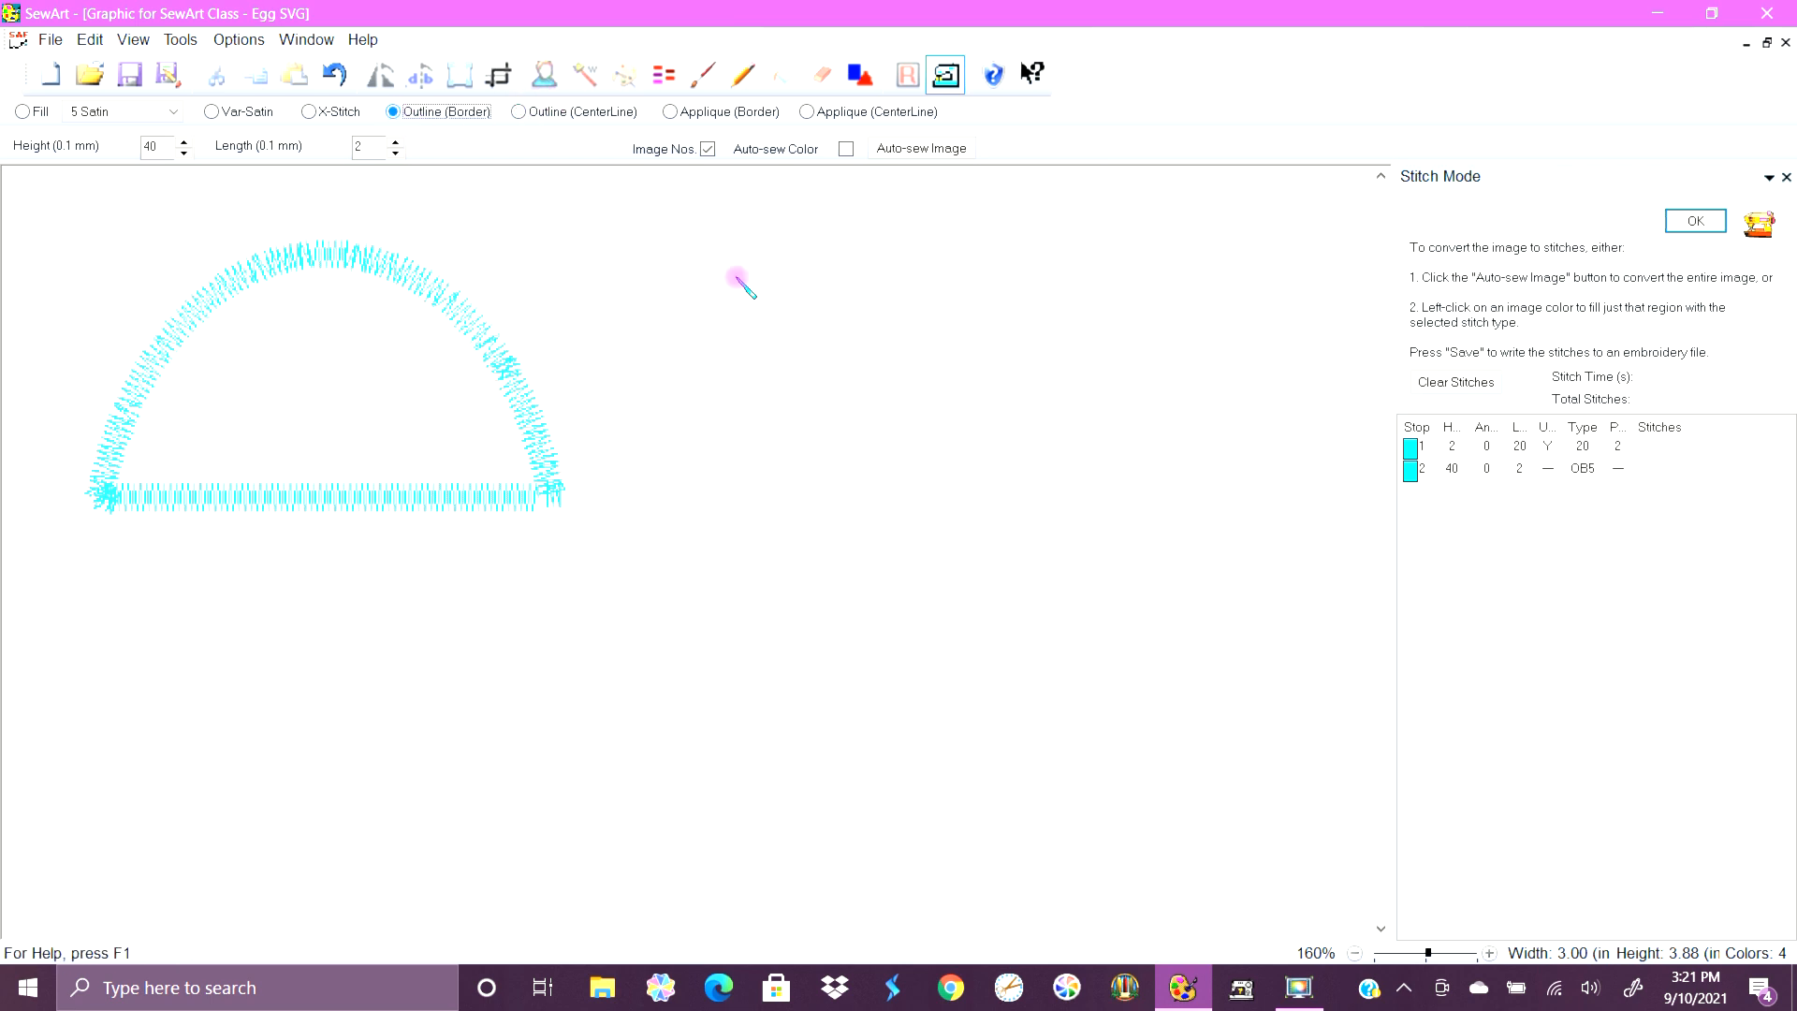
right_click(1412, 470)
left_click(1358, 521)
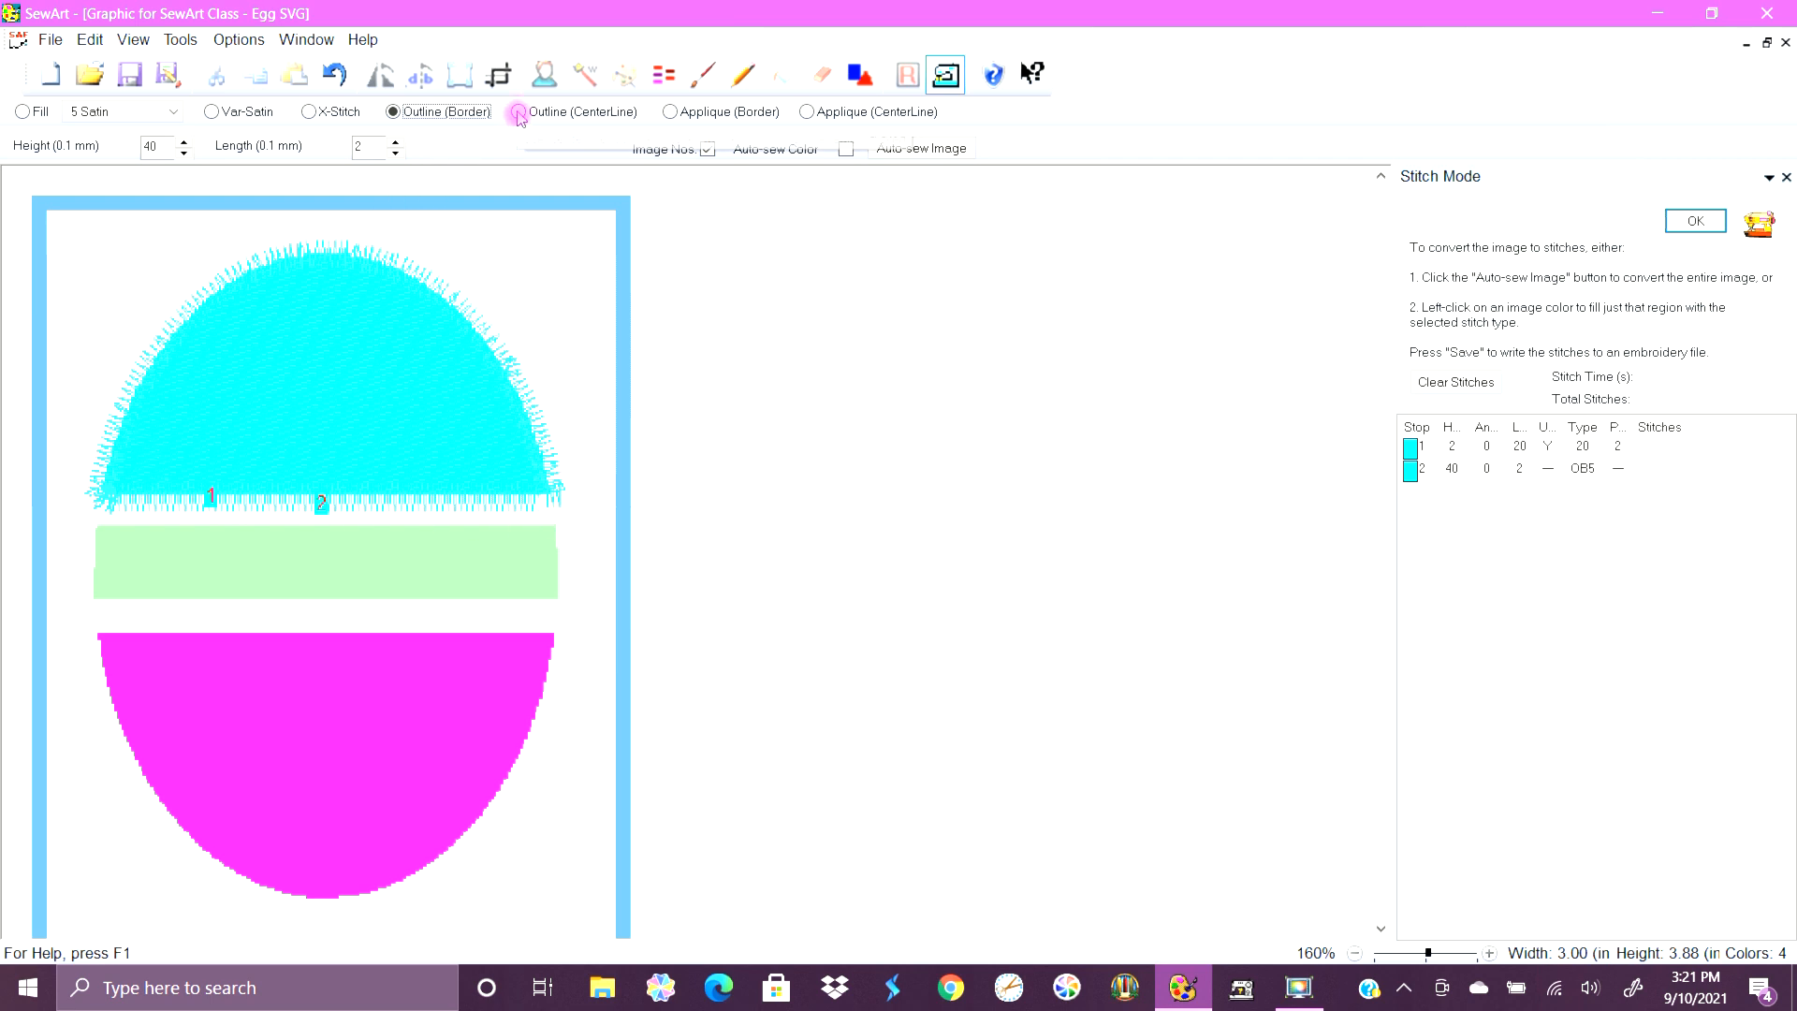
left_click(176, 113)
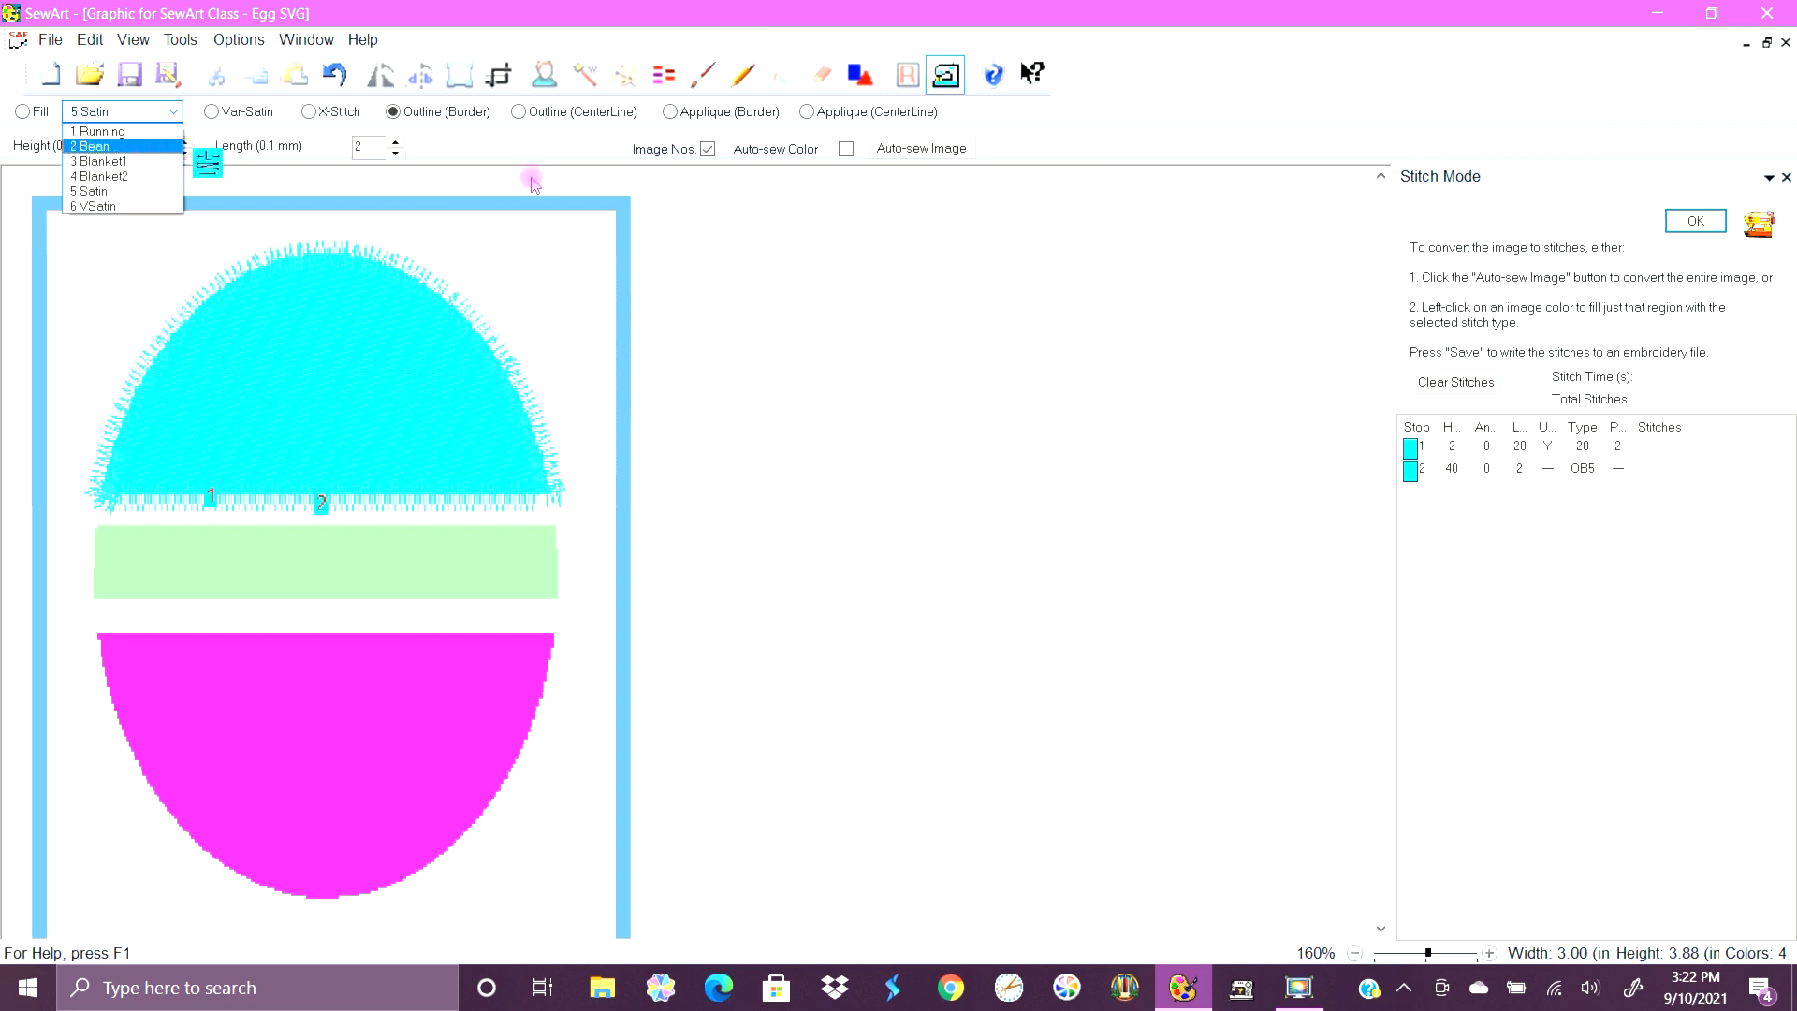
left_click(578, 152)
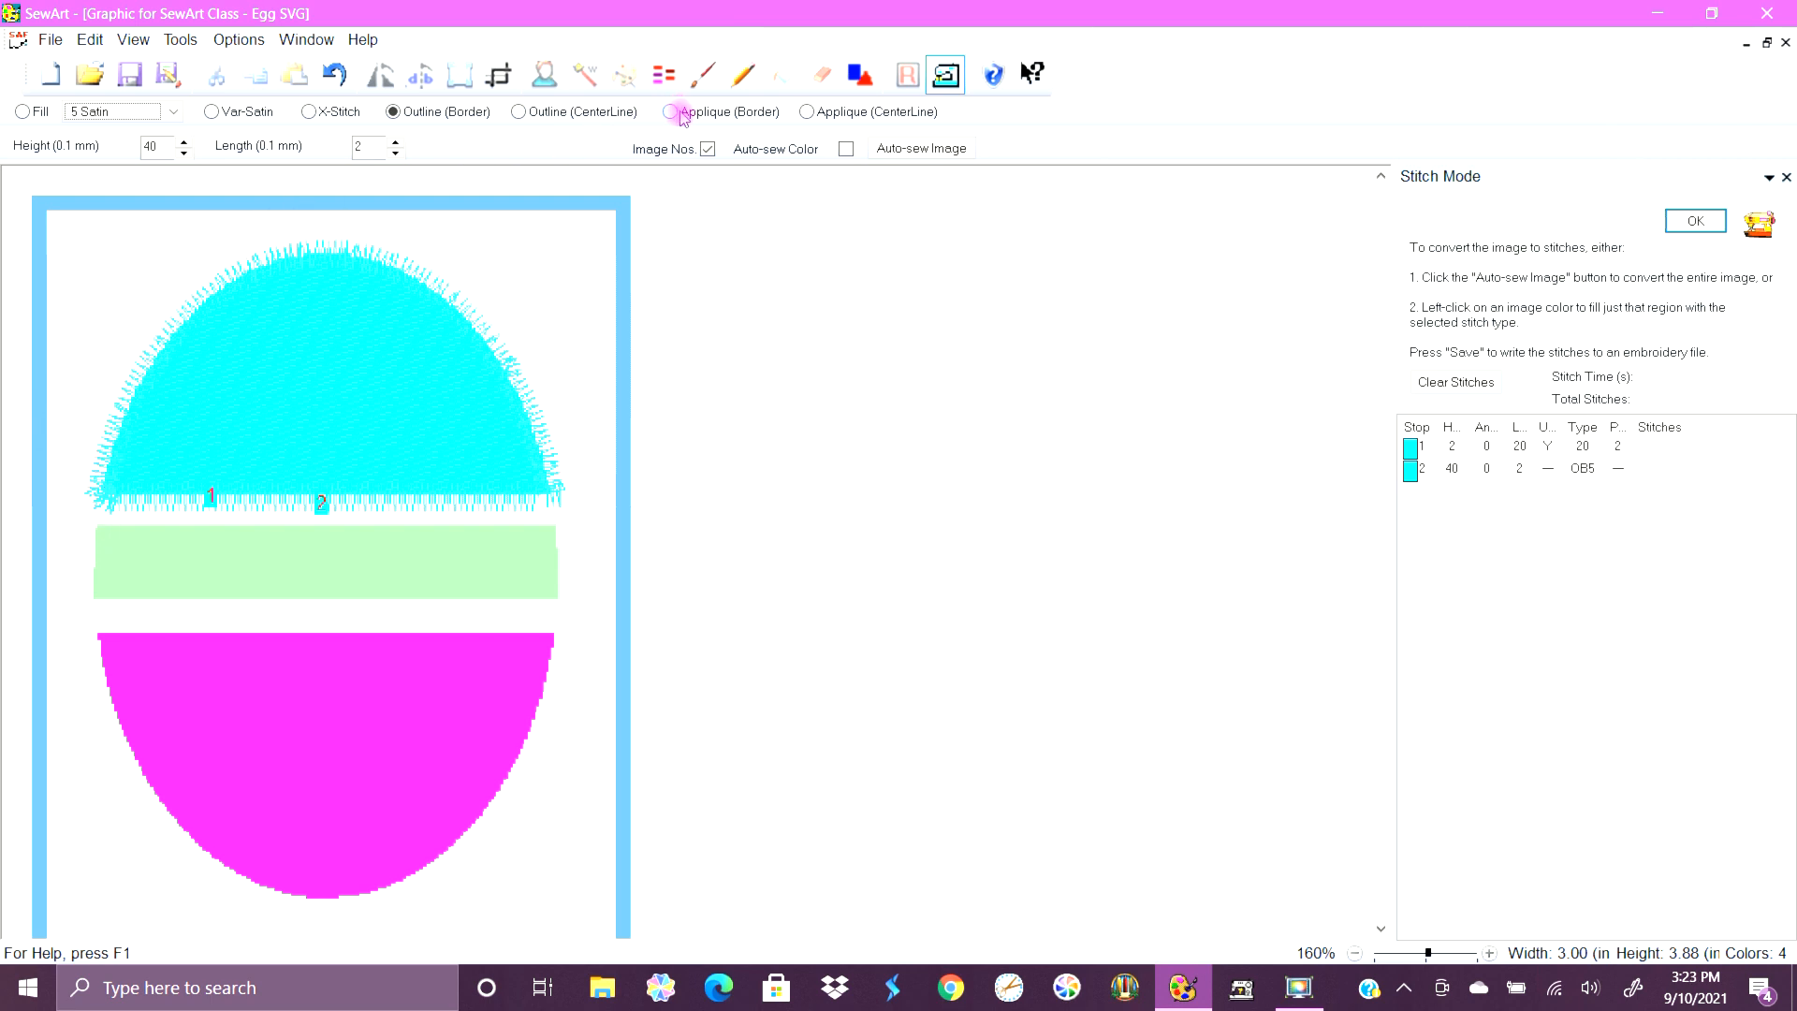
Switch to Applique (Border), try the 3 Blanket1 stitch around the magenta bottom section, and delete that color stop.
left_click(760, 112)
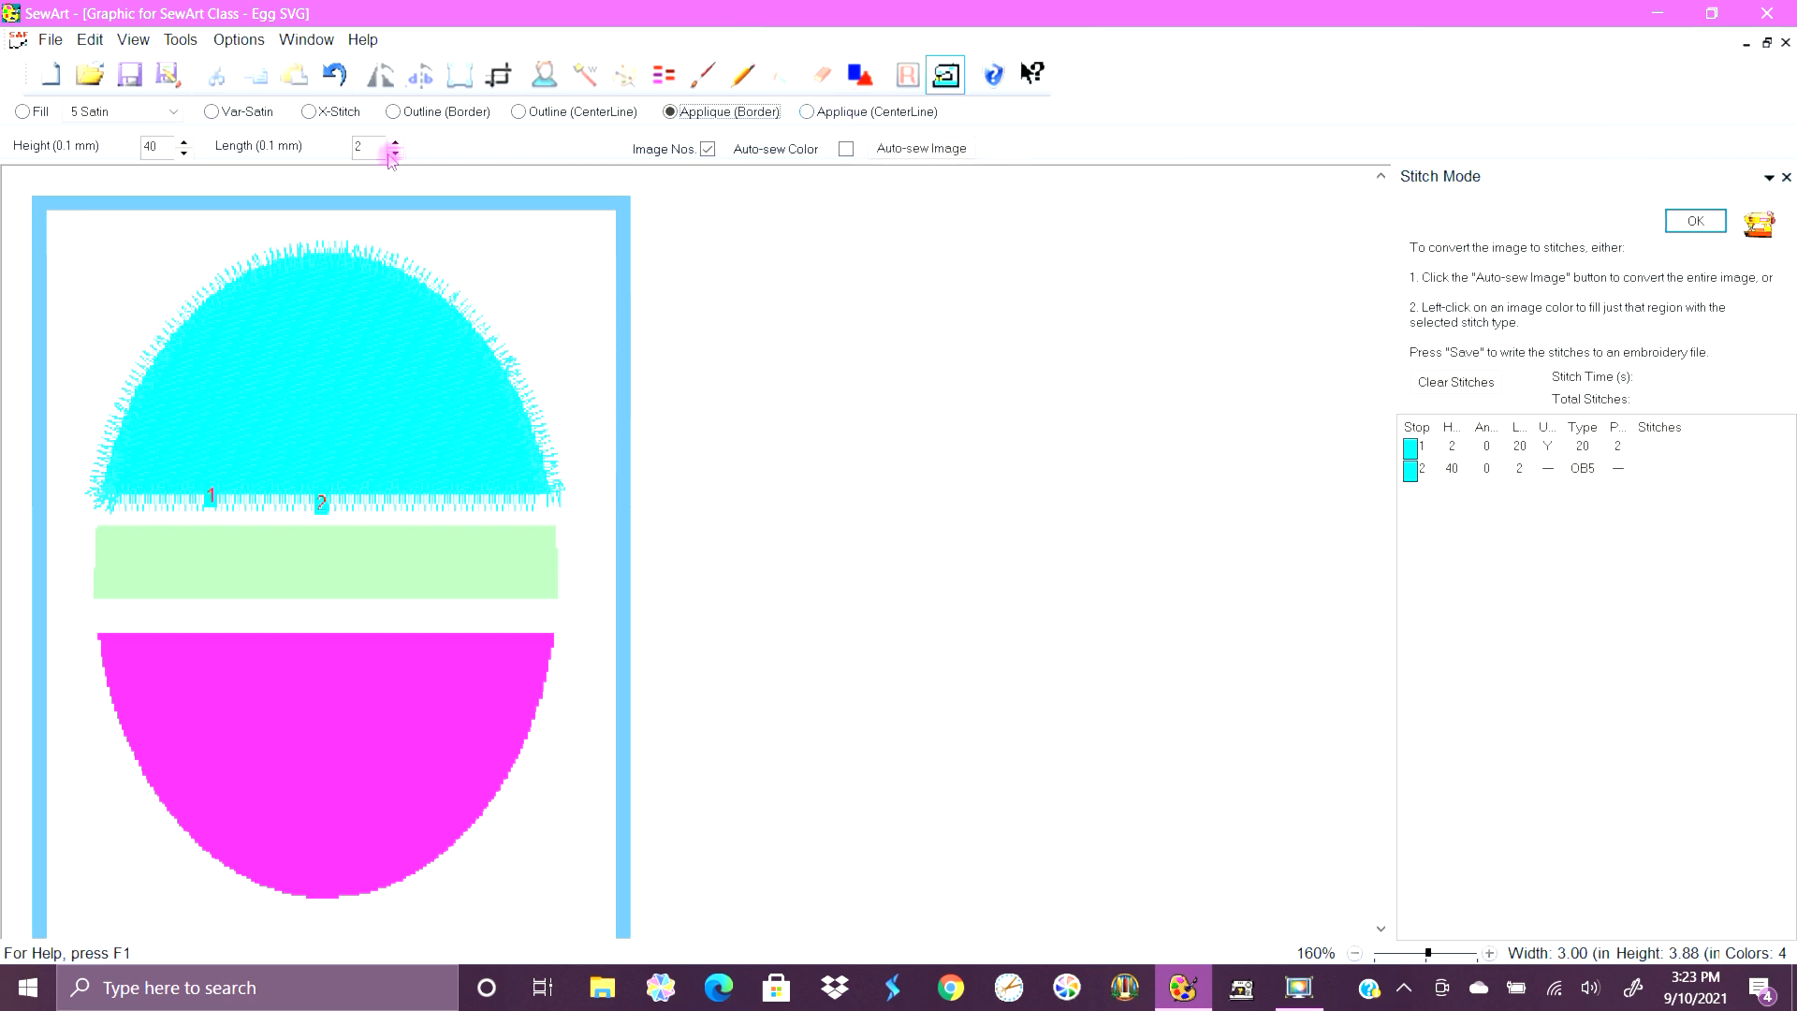
left_click(172, 112)
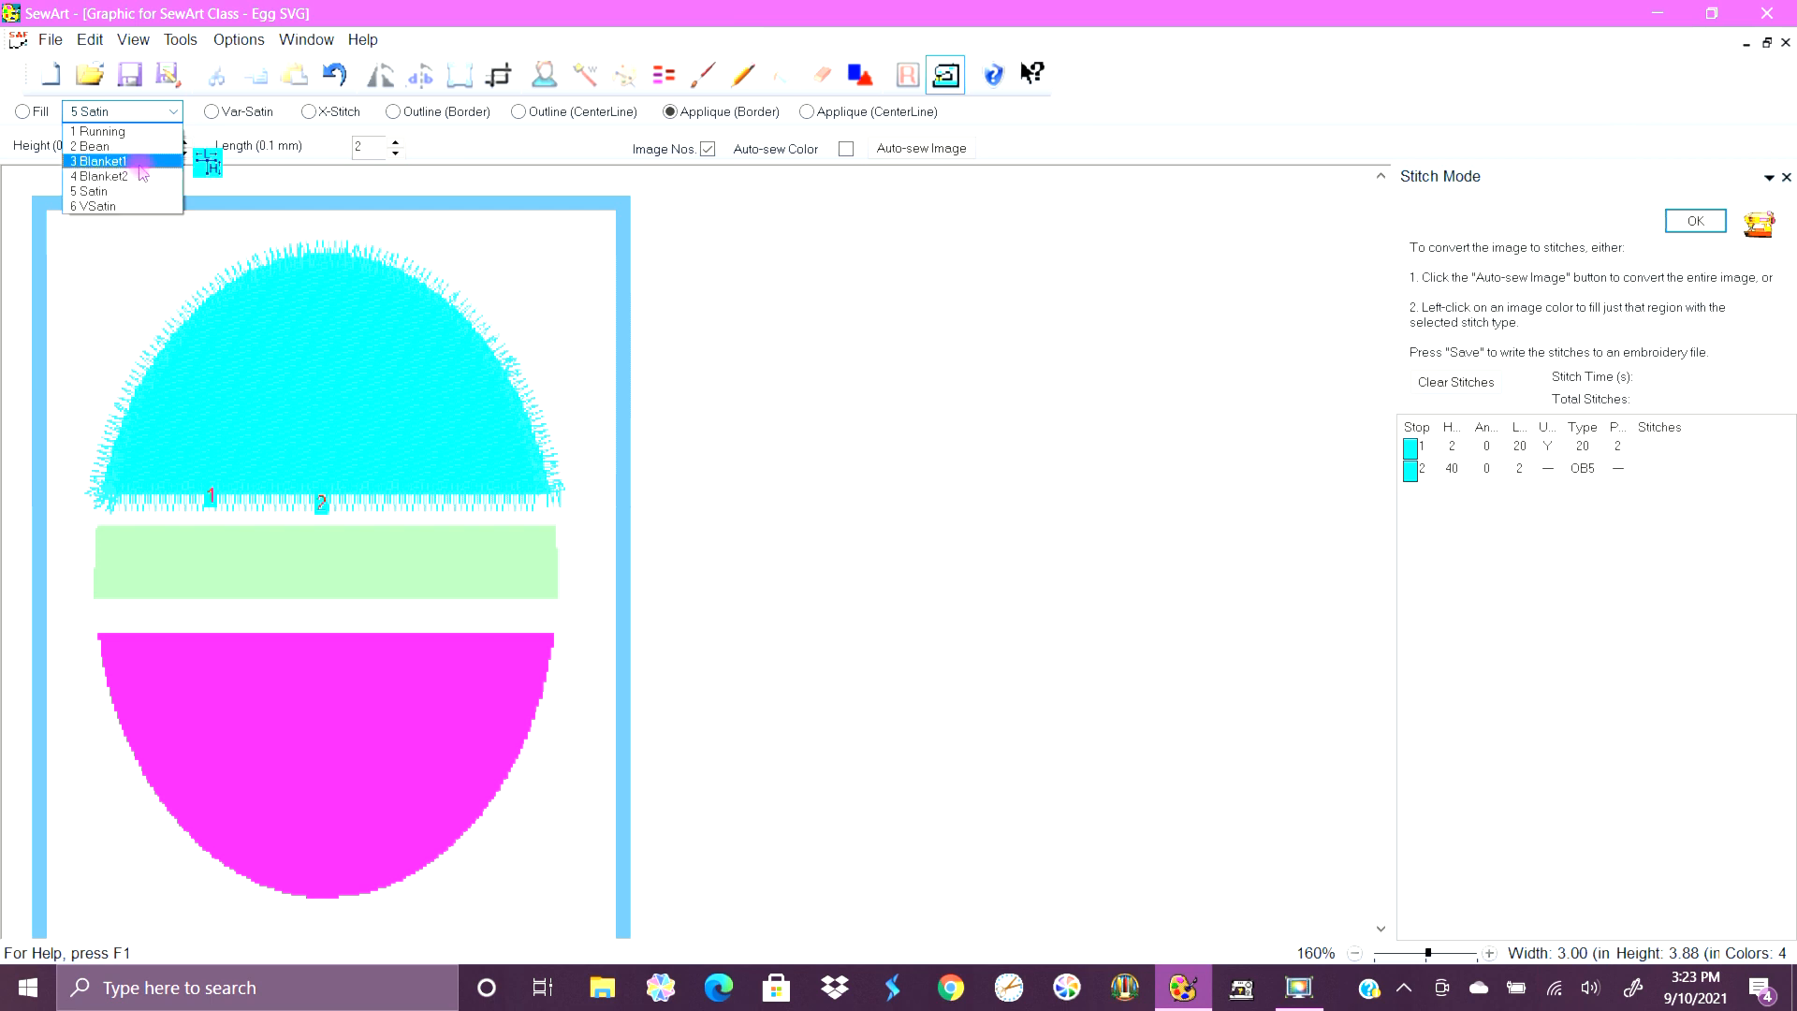
left_click(103, 161)
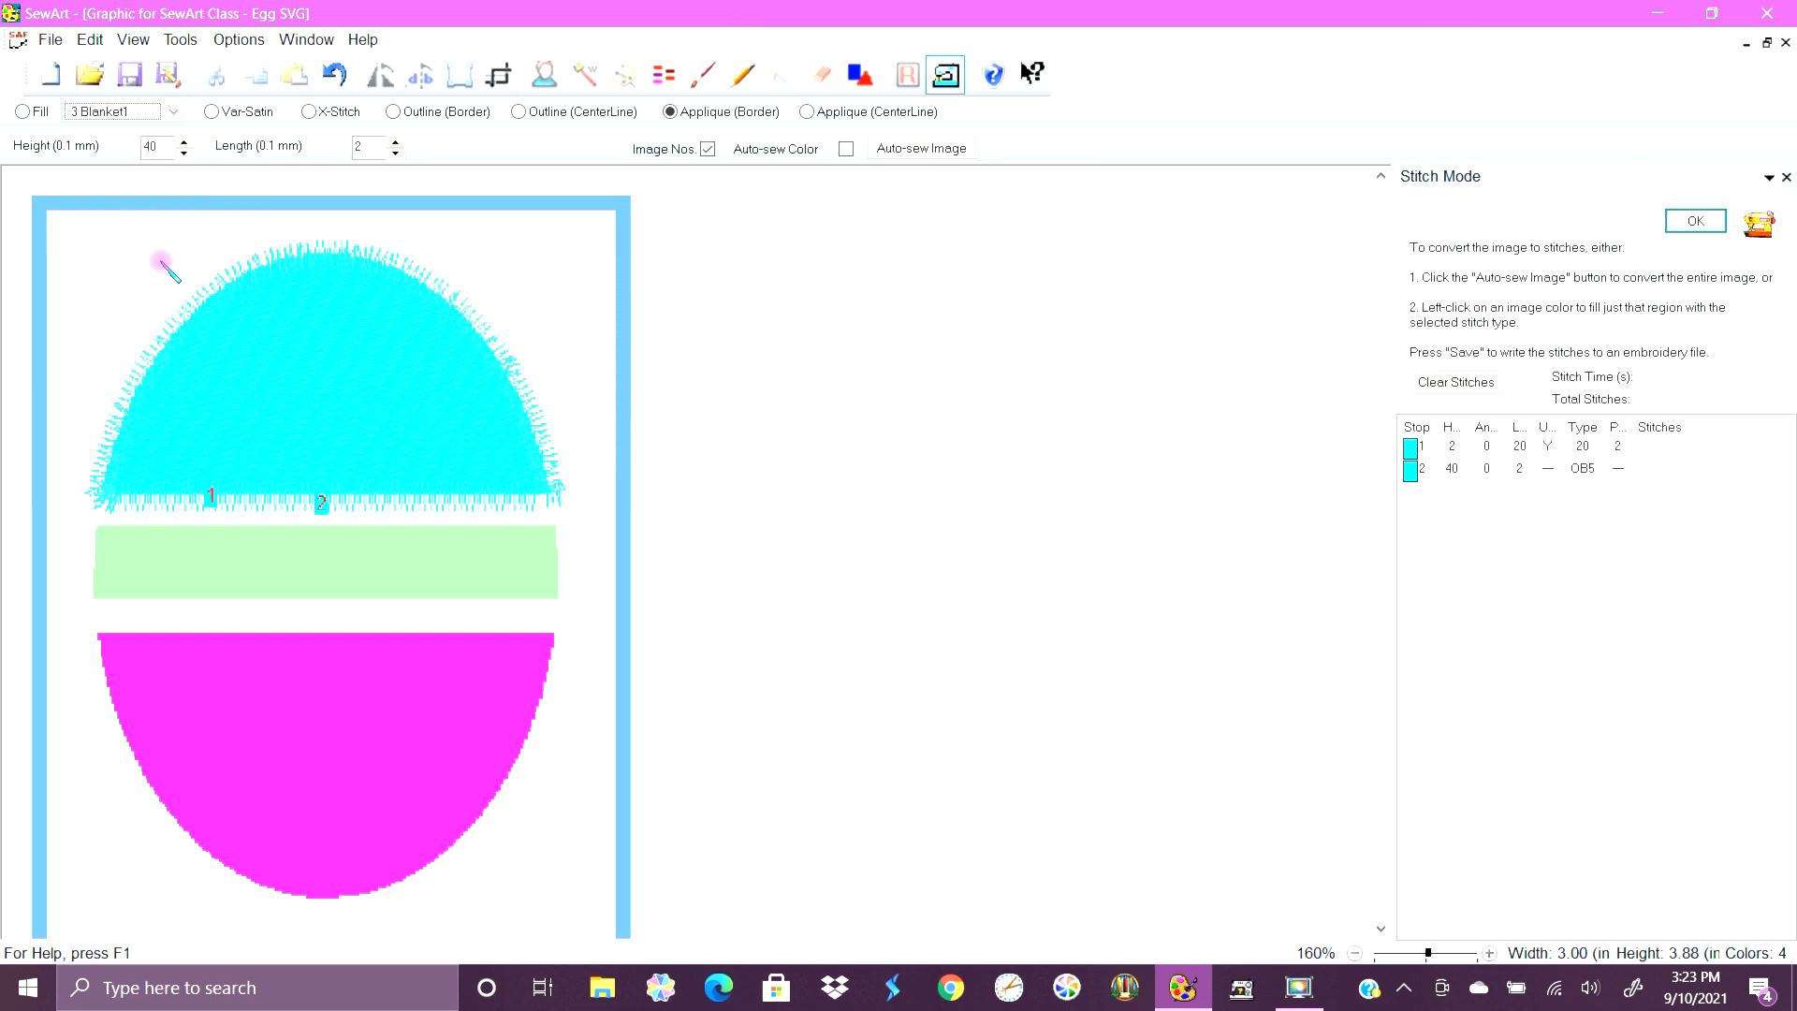
left_click(360, 641)
left_click(369, 652)
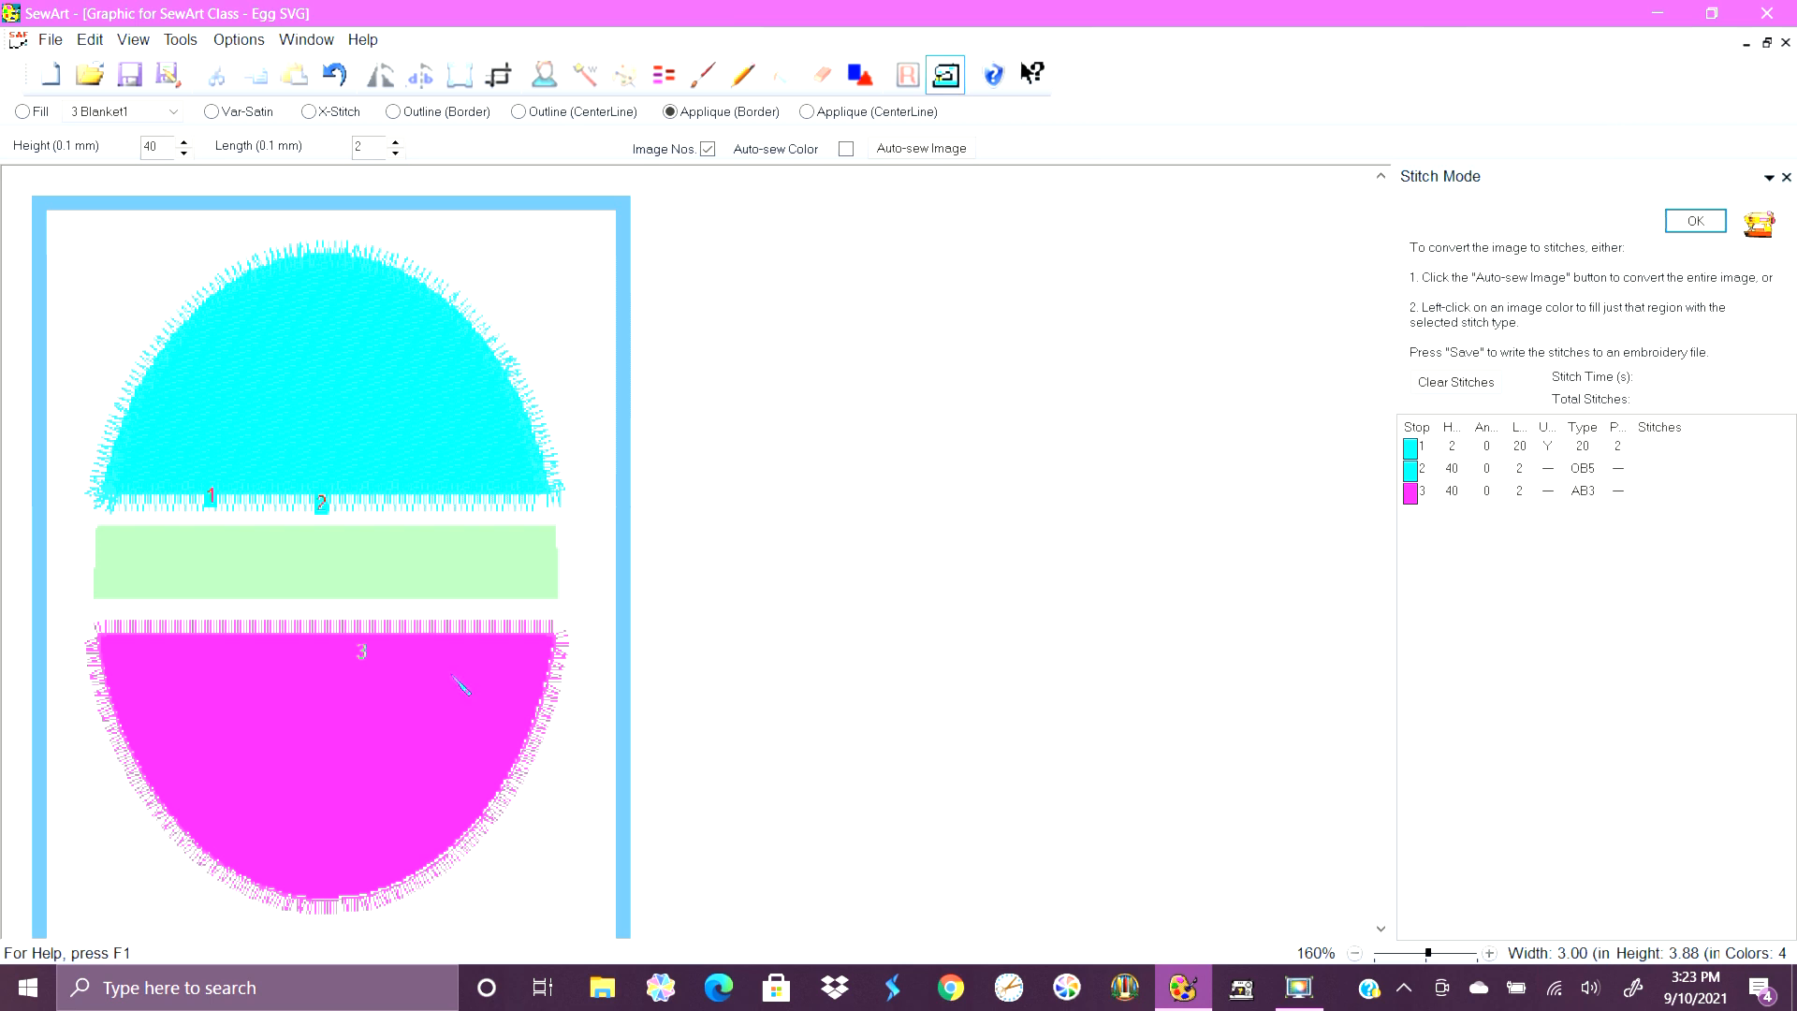
left_click(178, 114)
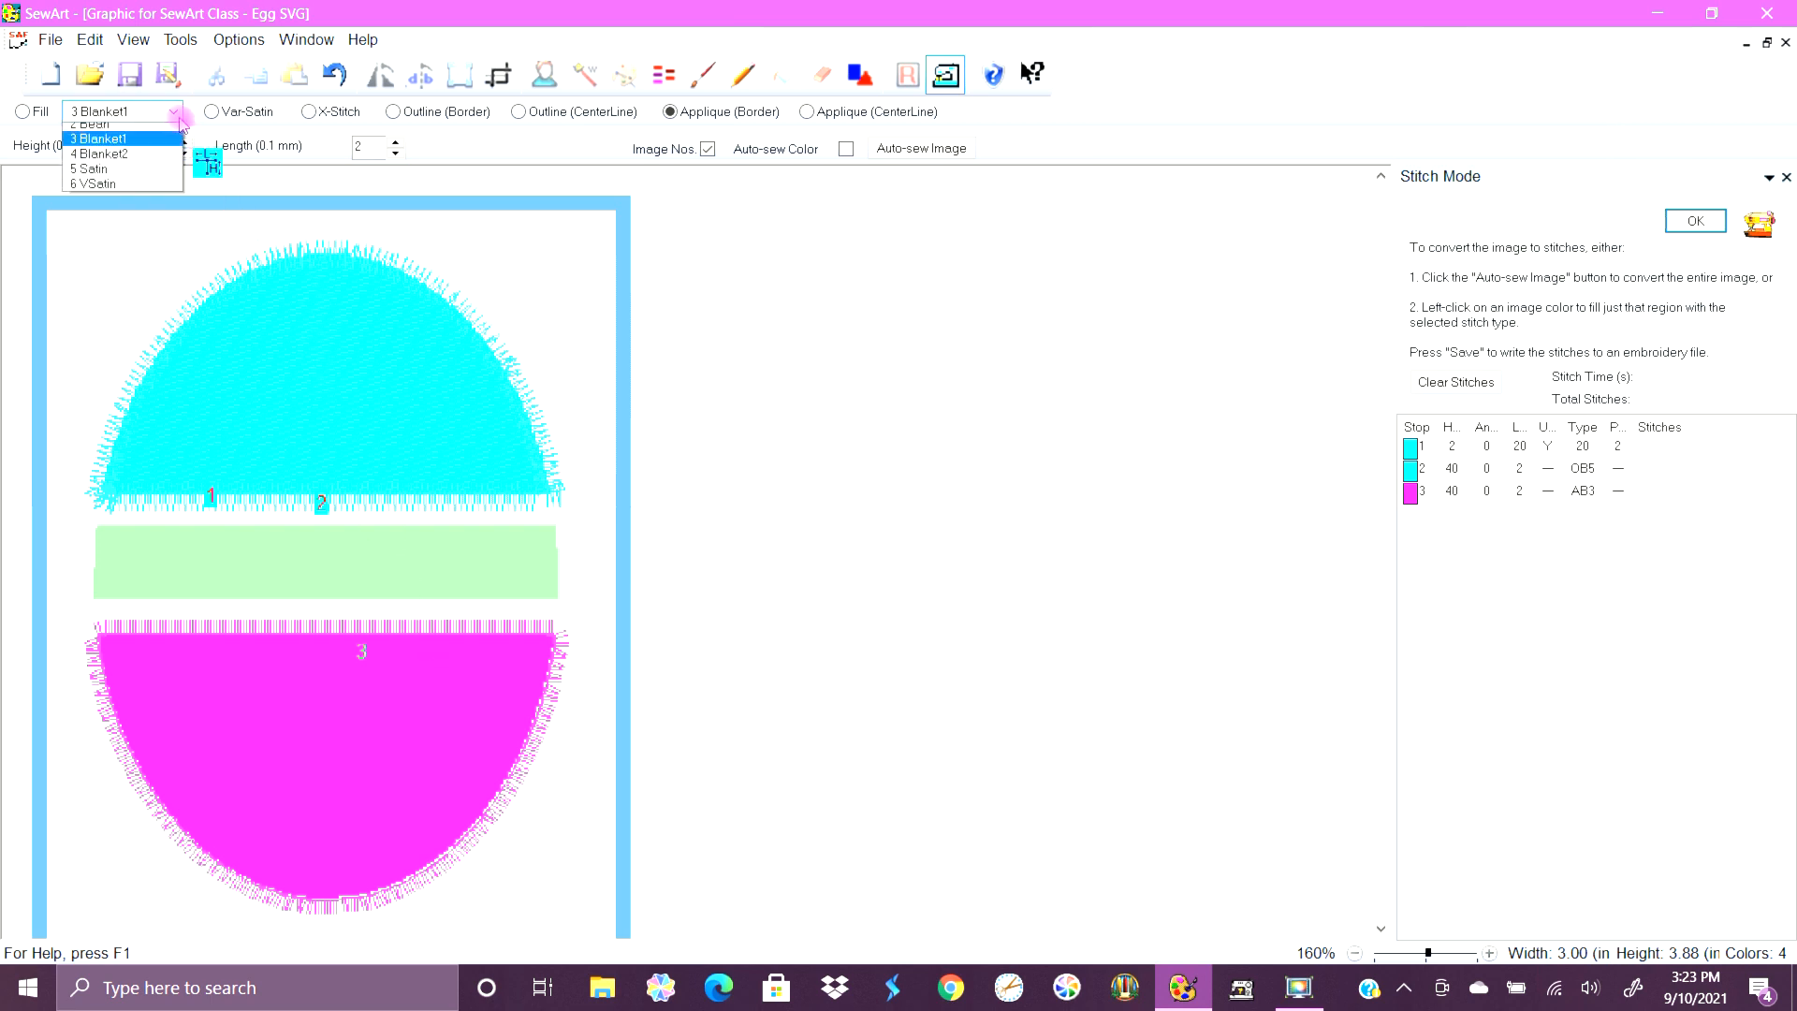
left_click(178, 114)
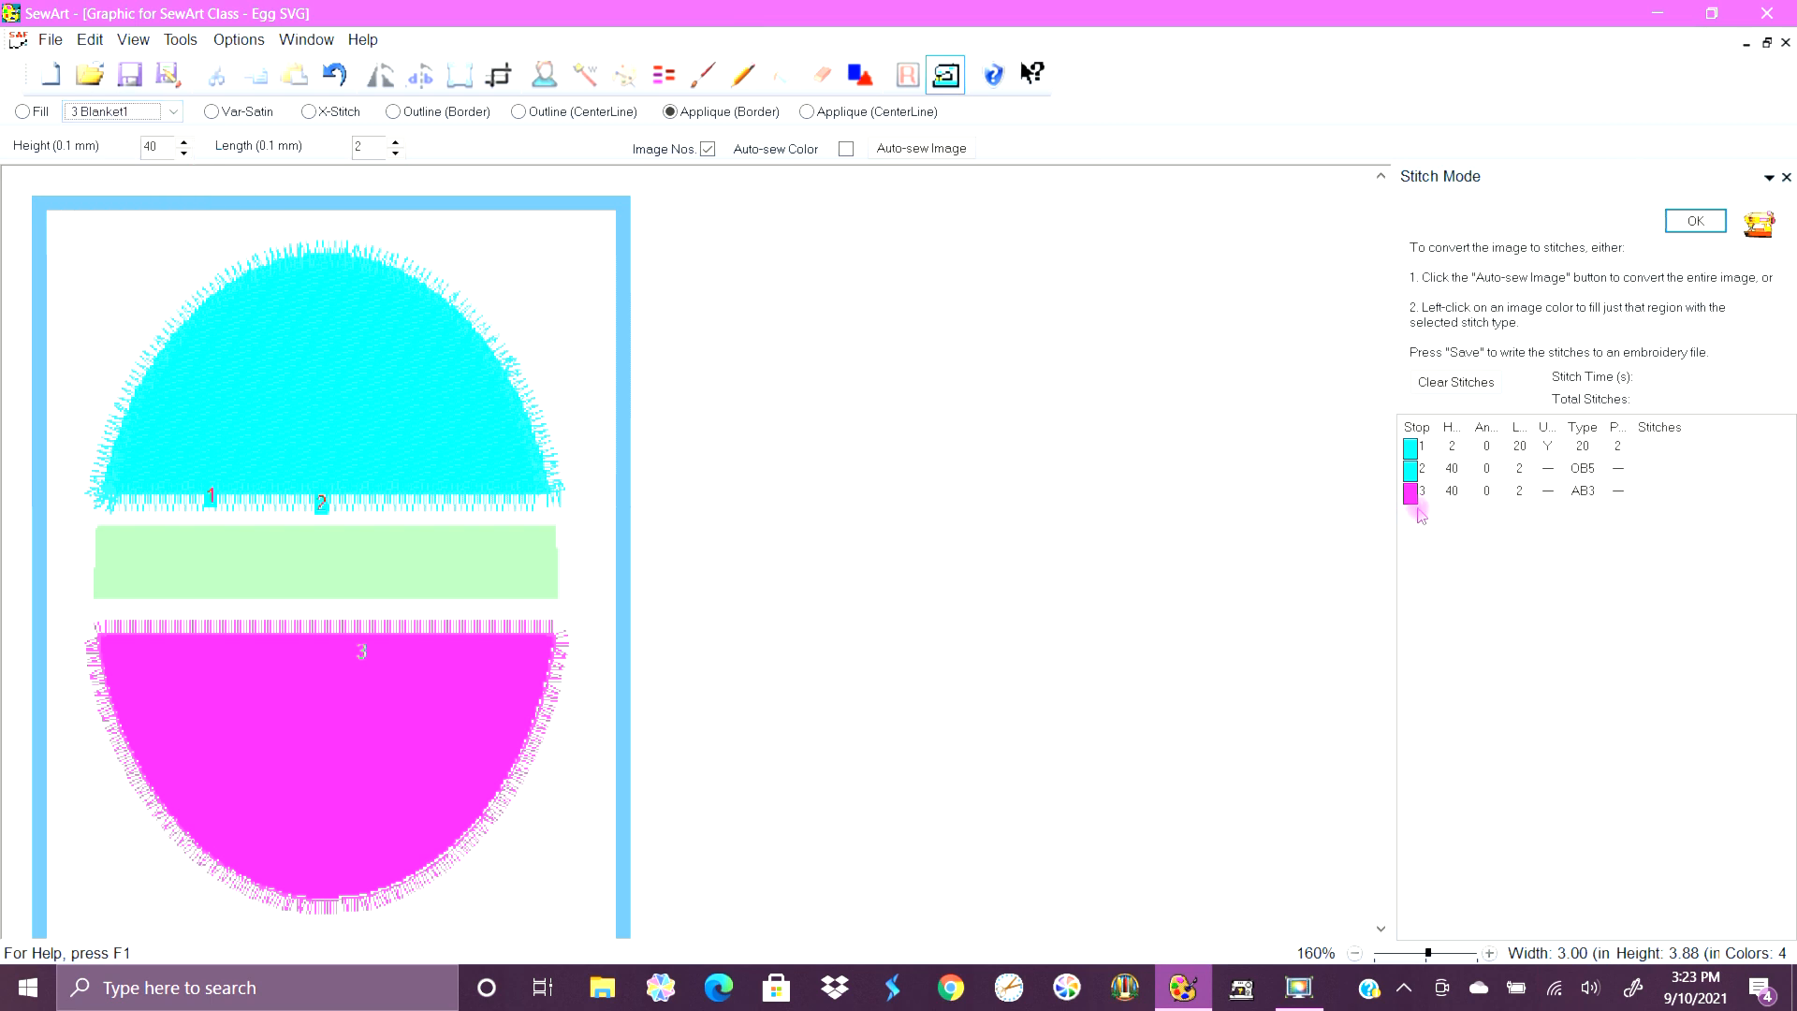
right_click(1404, 490)
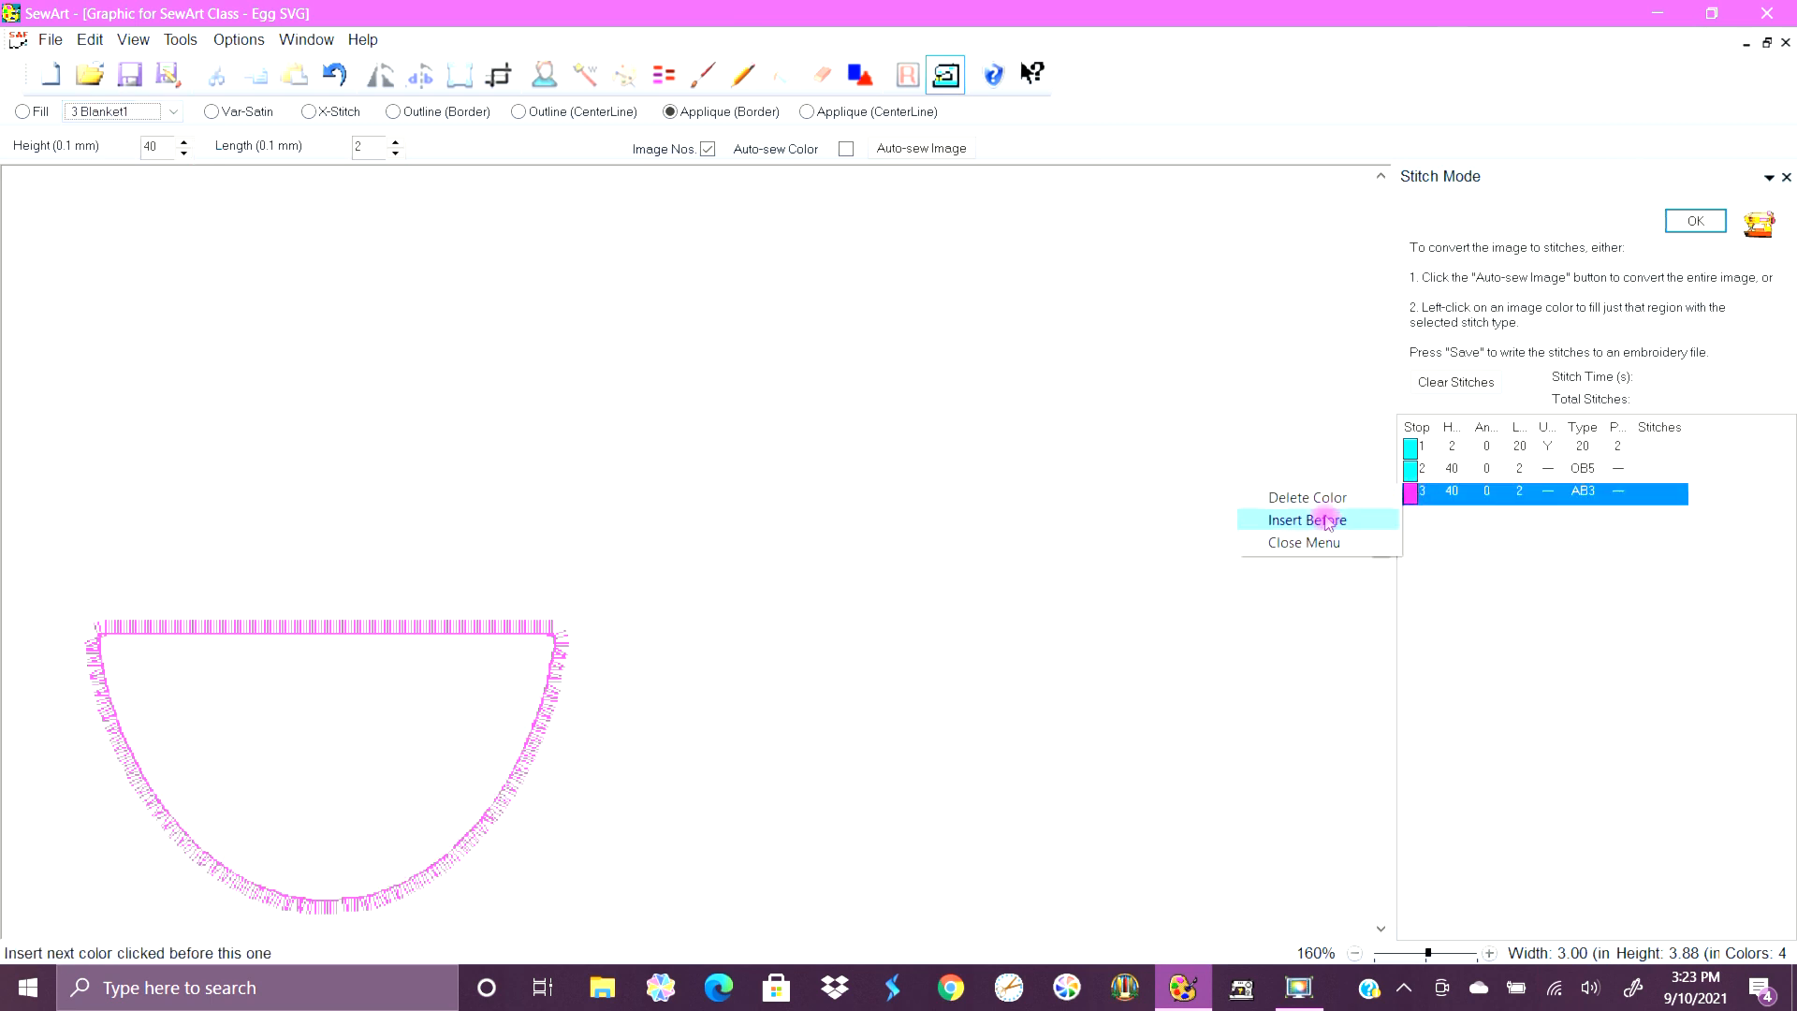
left_click(1320, 497)
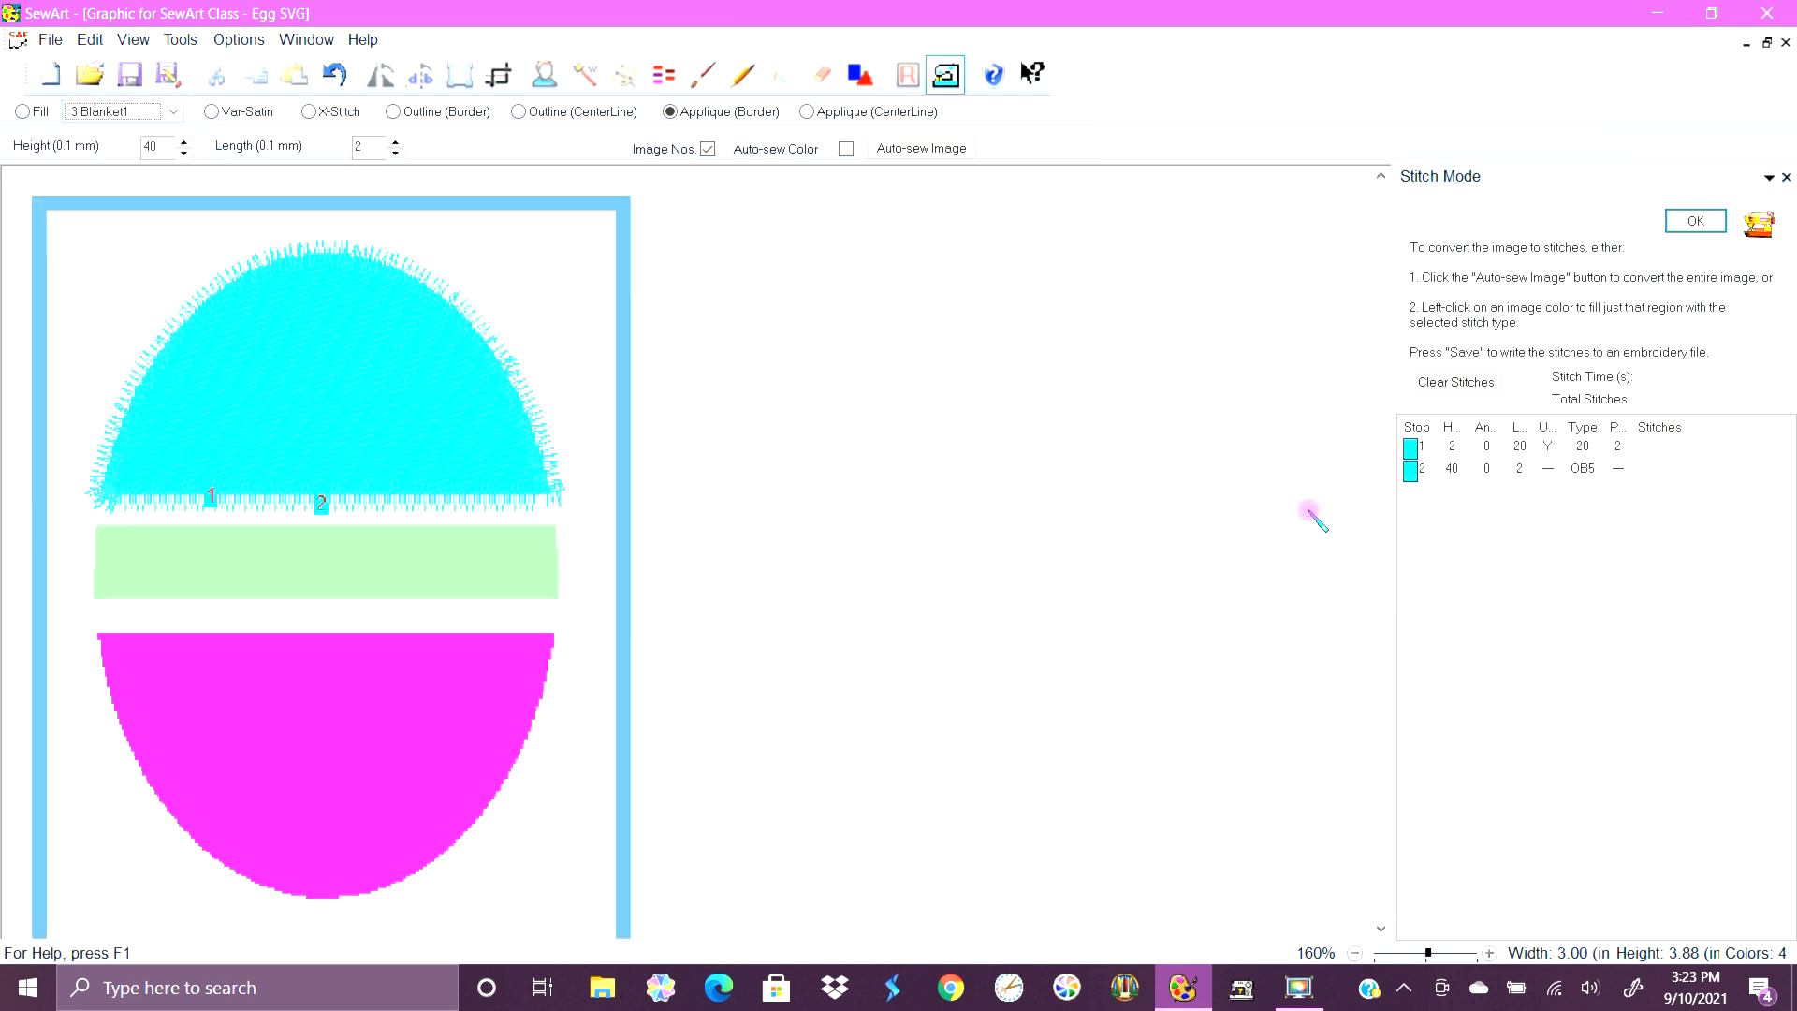
Try the 3 Blanket1 applique border on the magenta section again from its upper-left edge, and delete the stop.
left_click(168, 111)
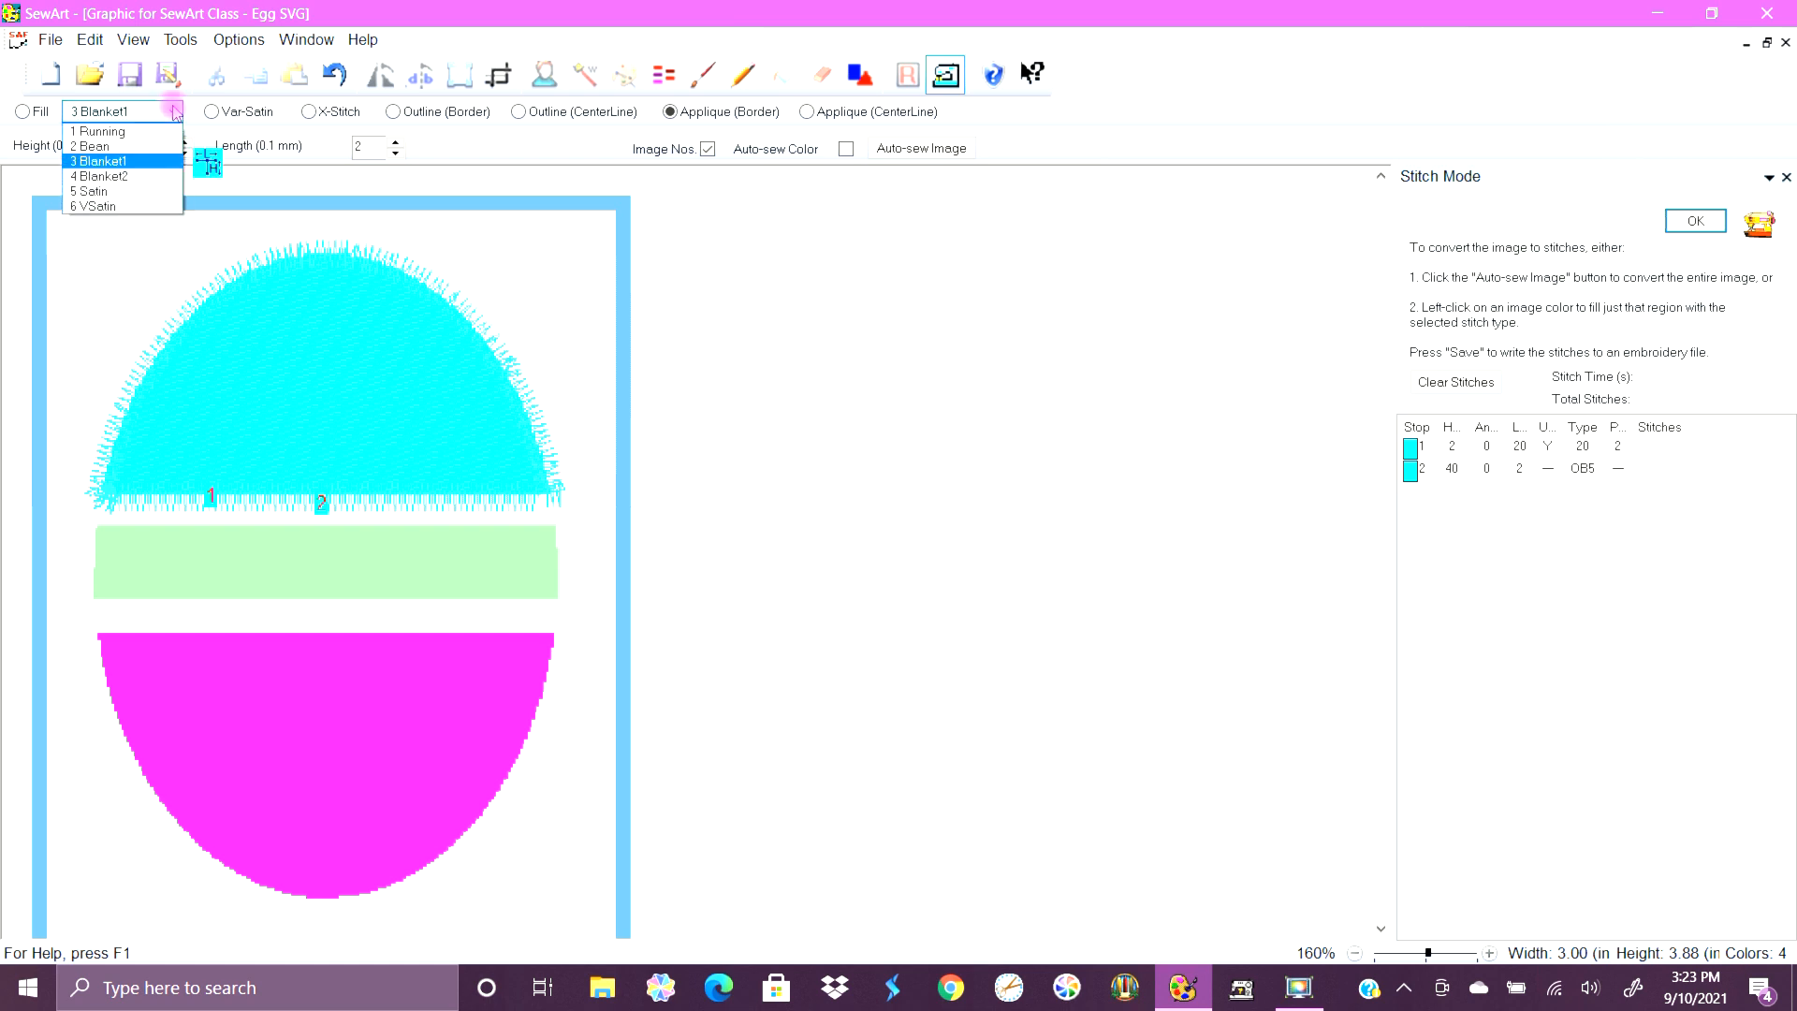
left_click(131, 161)
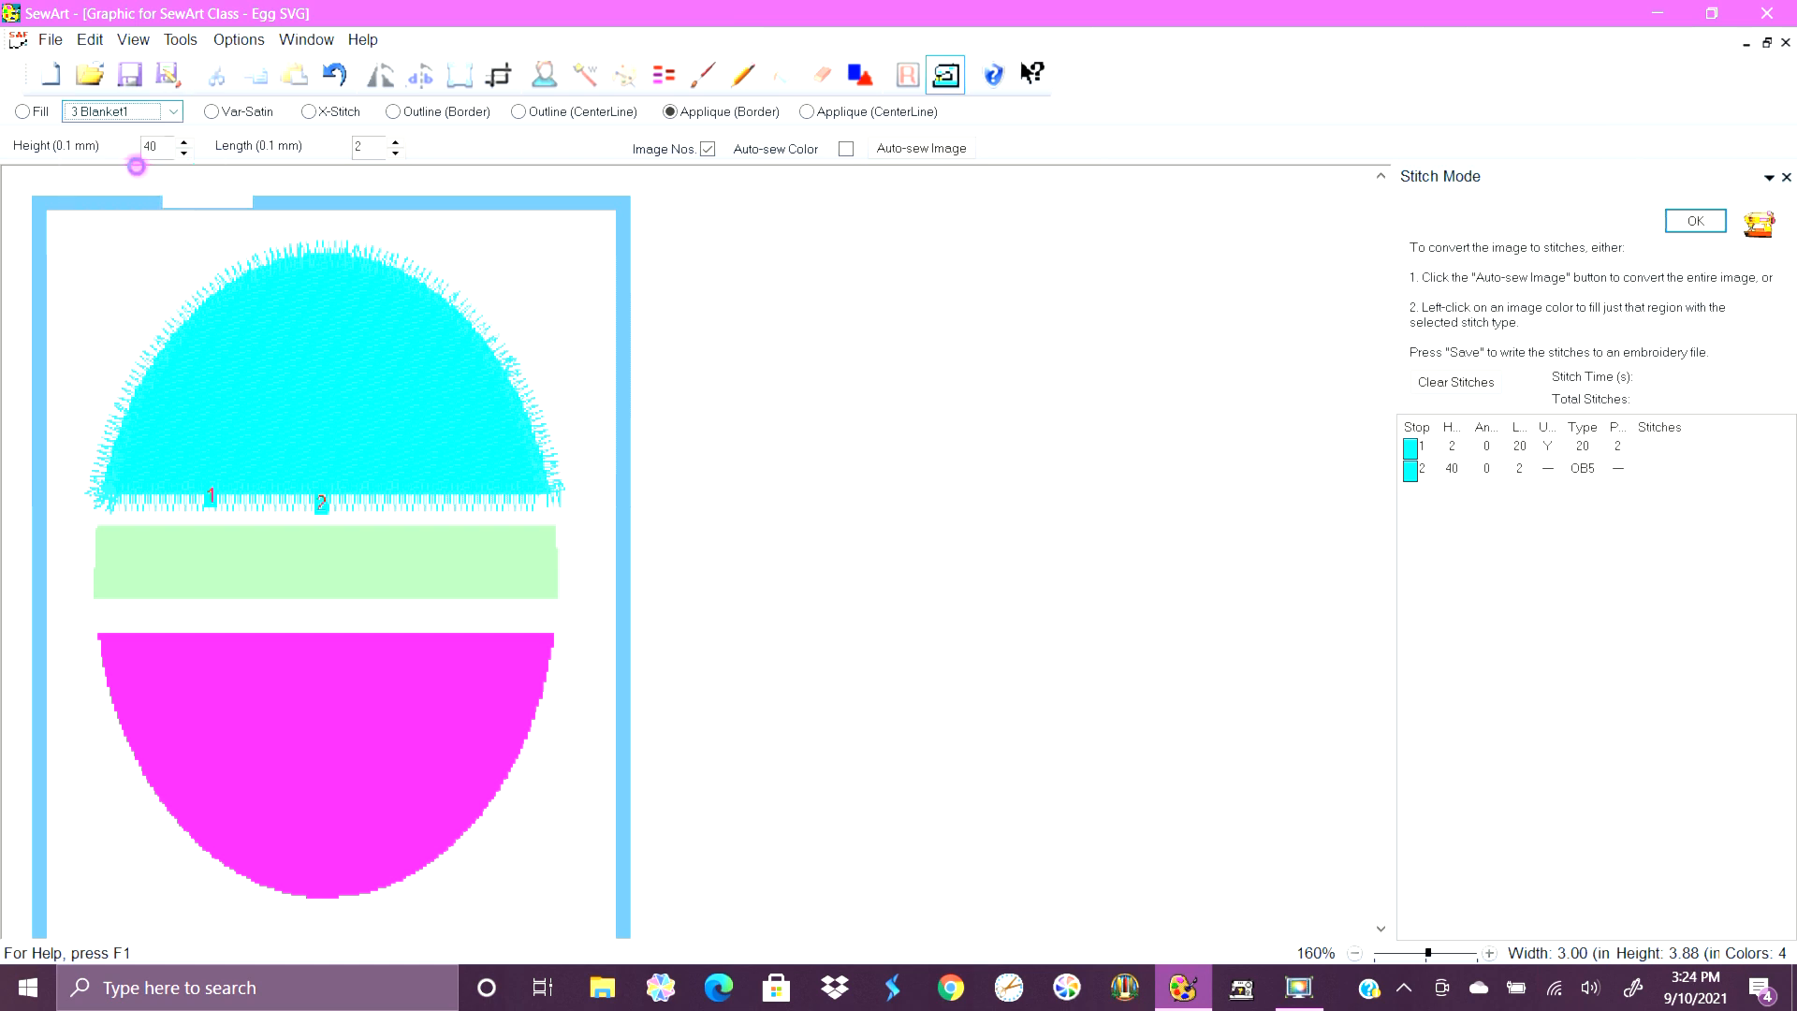
left_click(196, 637)
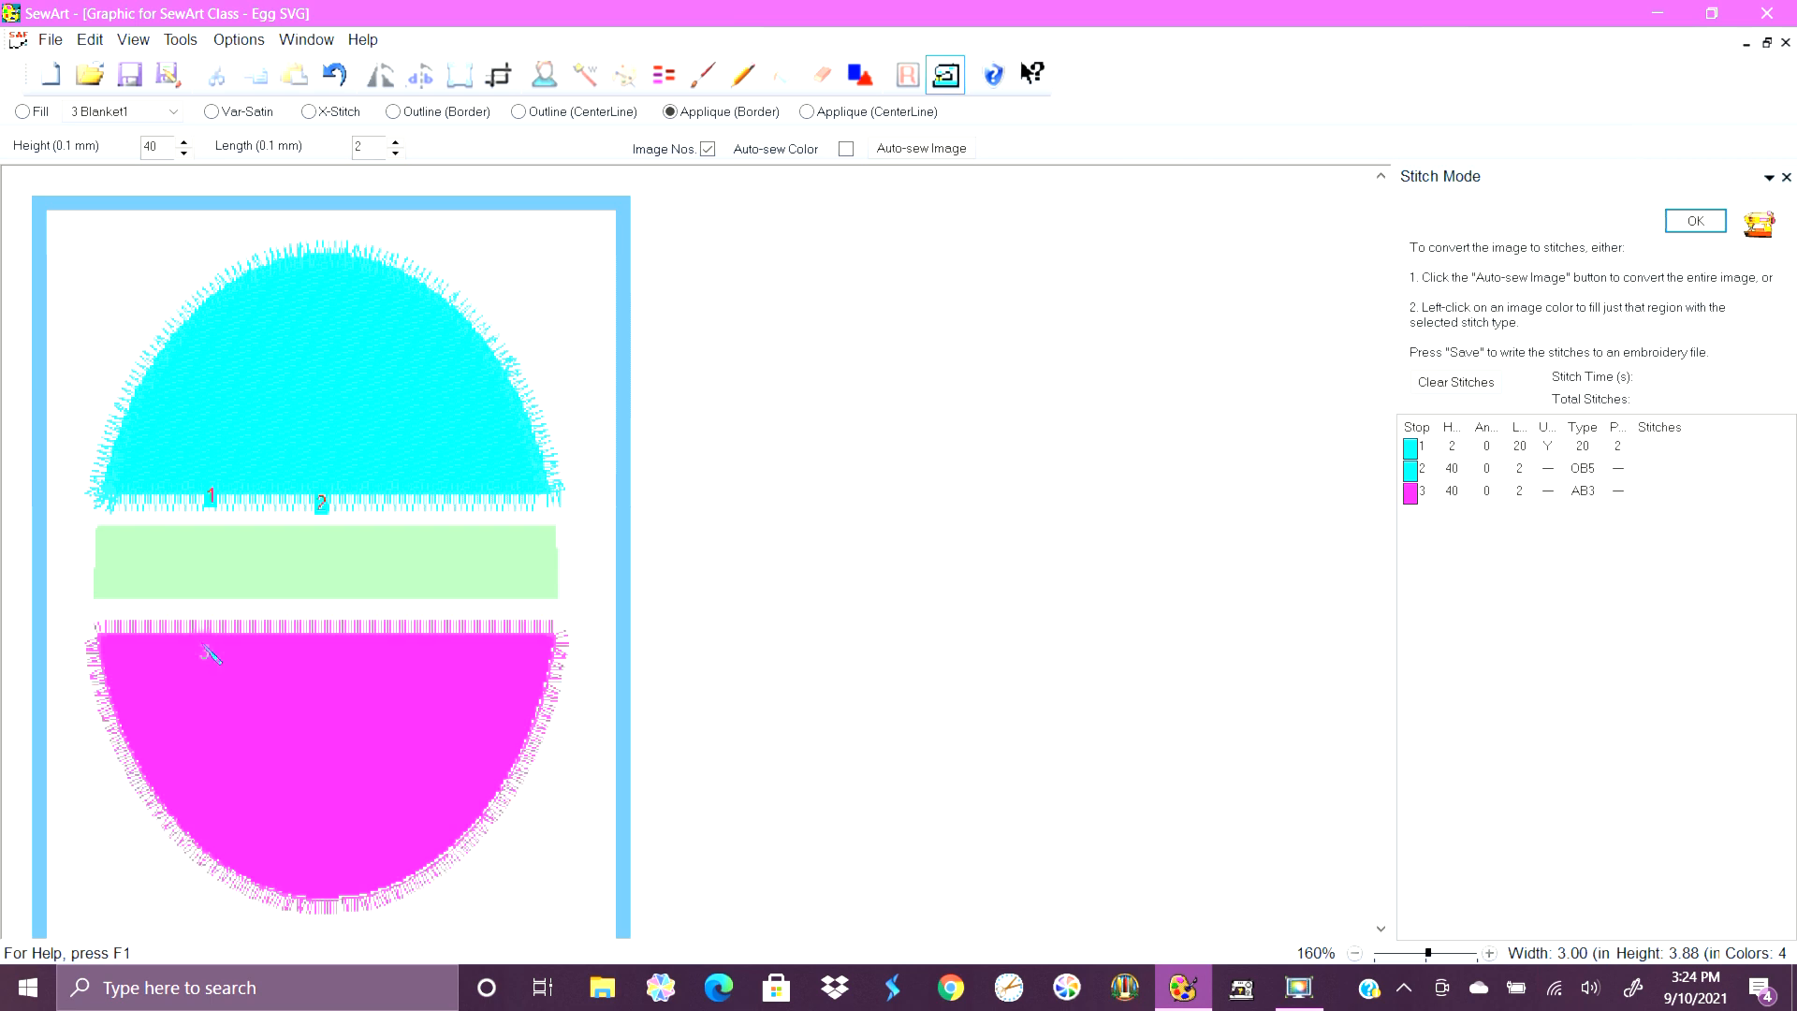
right_click(1432, 506)
left_click(1355, 493)
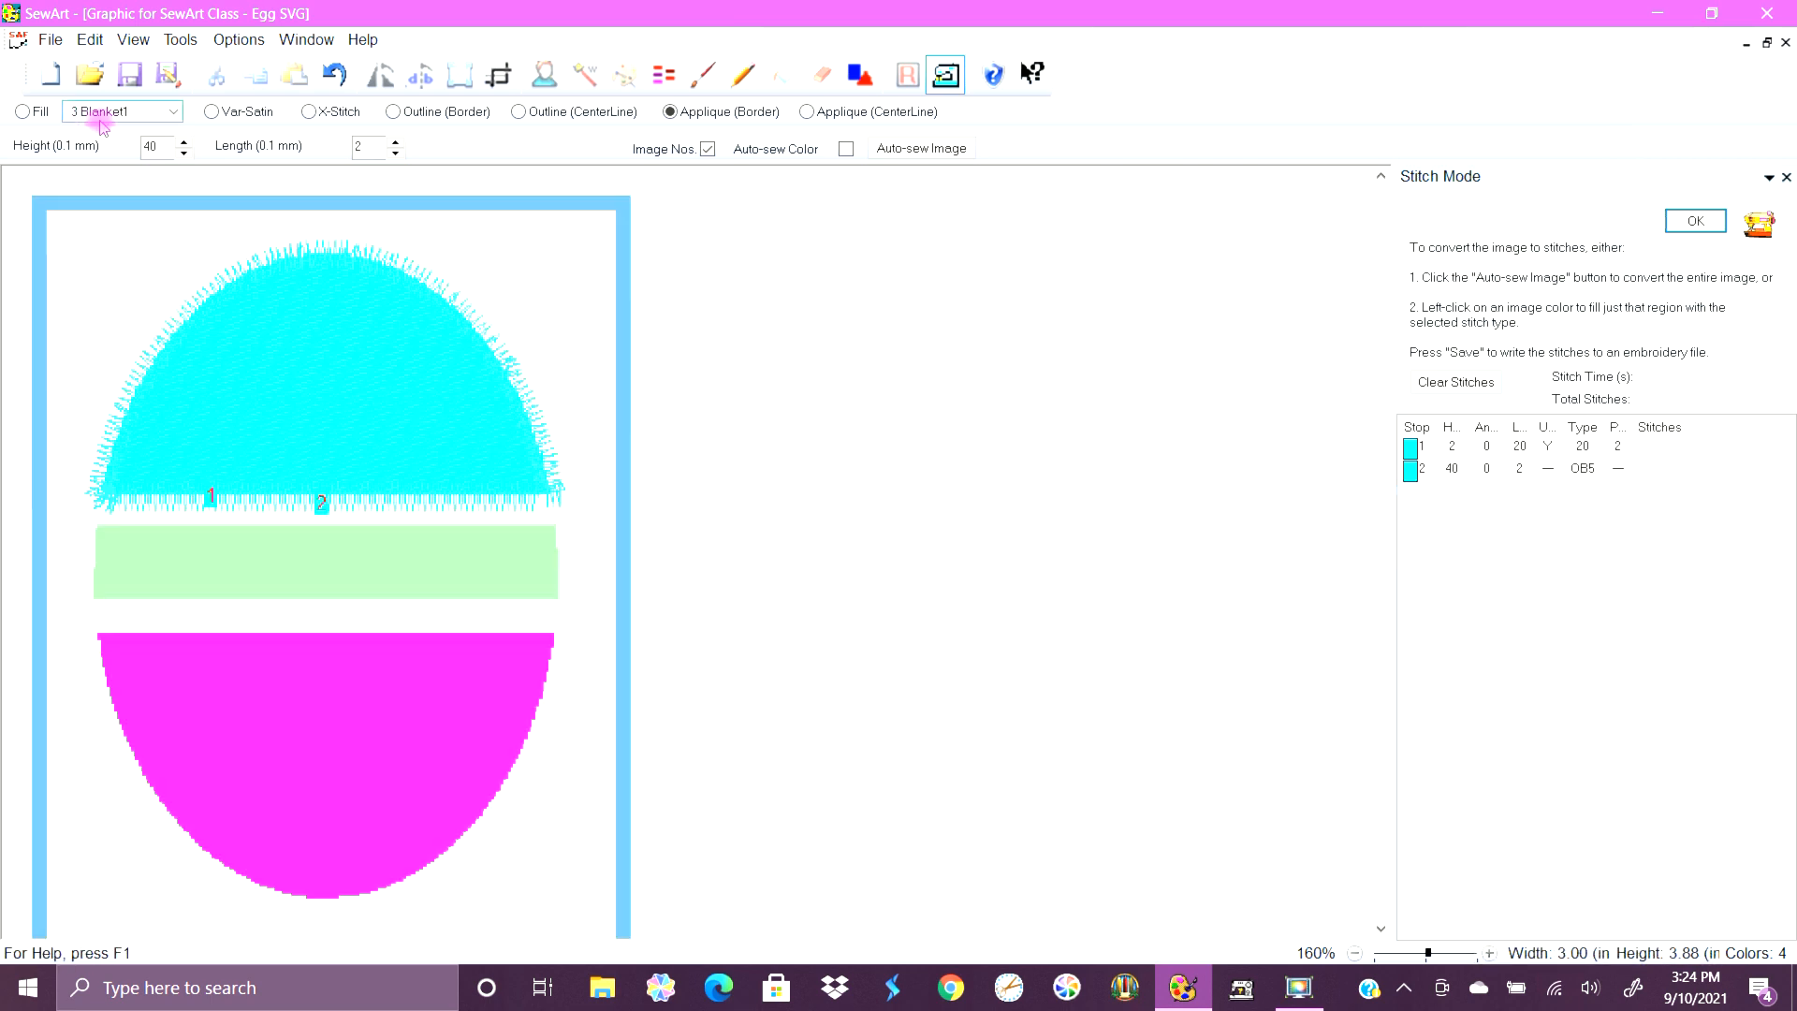
Try the 4 Blanket2 applique border around the magenta bottom section, starting near the left end of its upper edge.
left_click(172, 113)
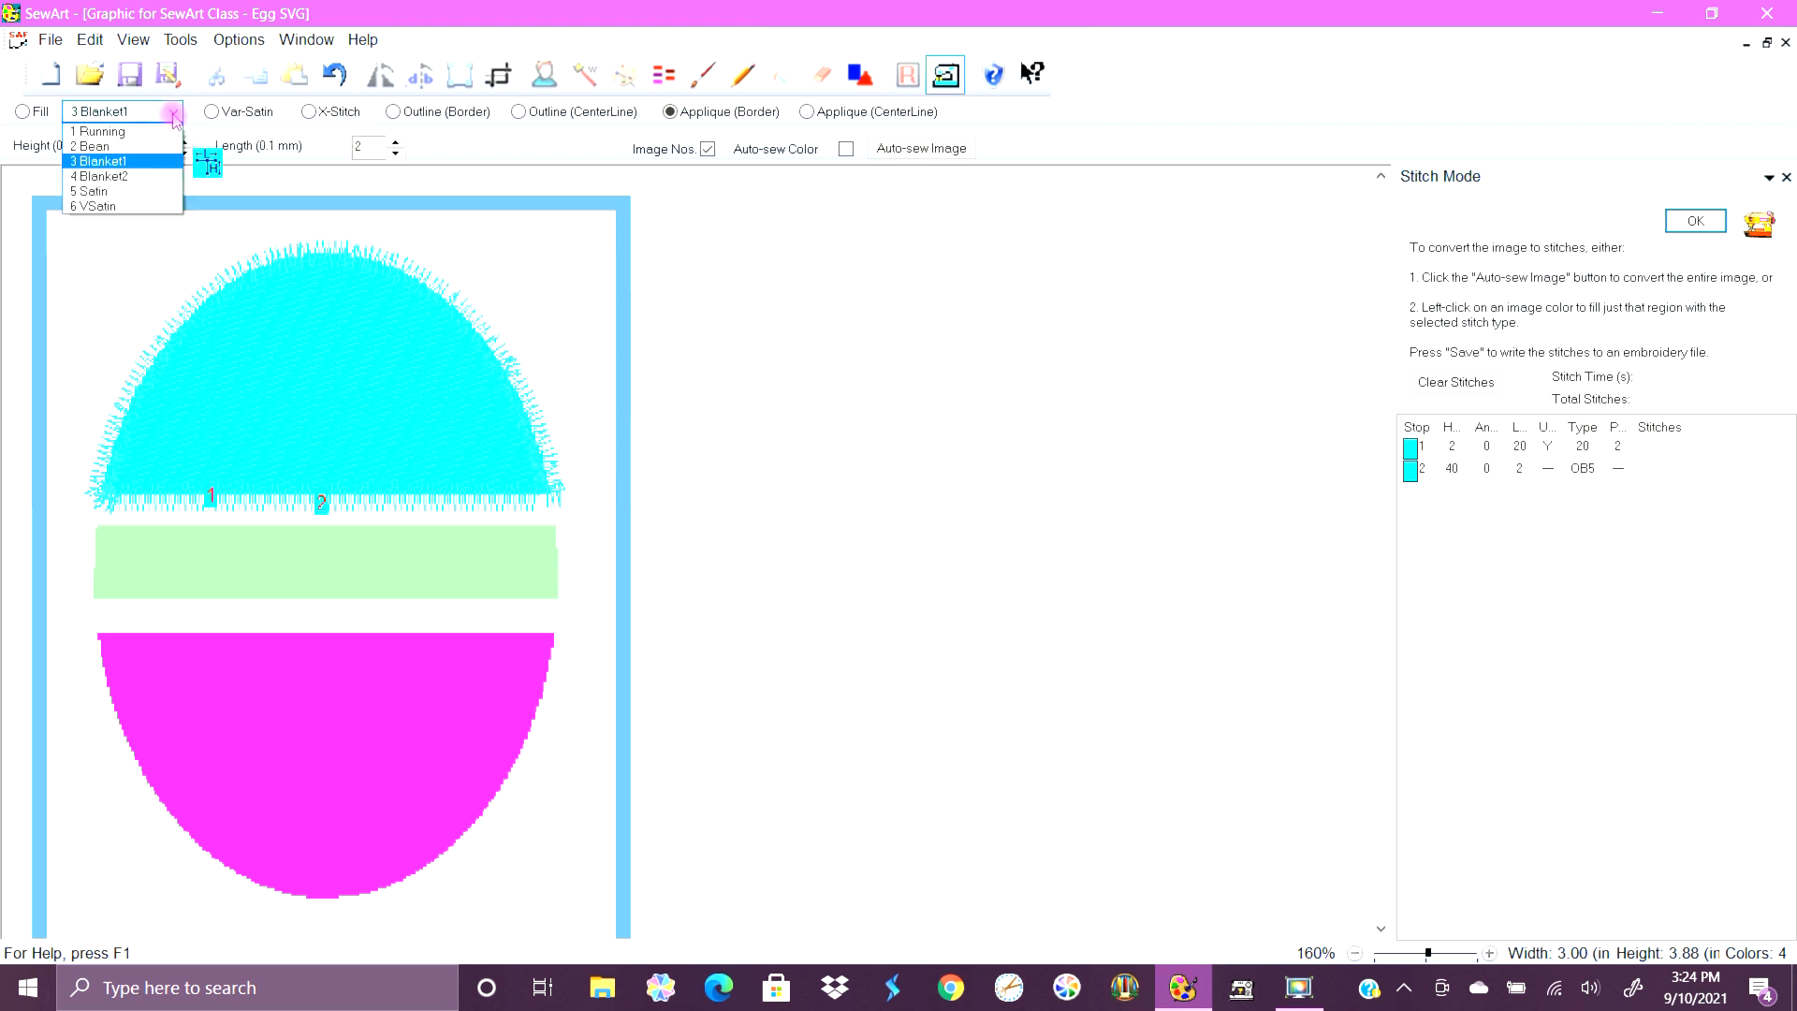
left_click(143, 182)
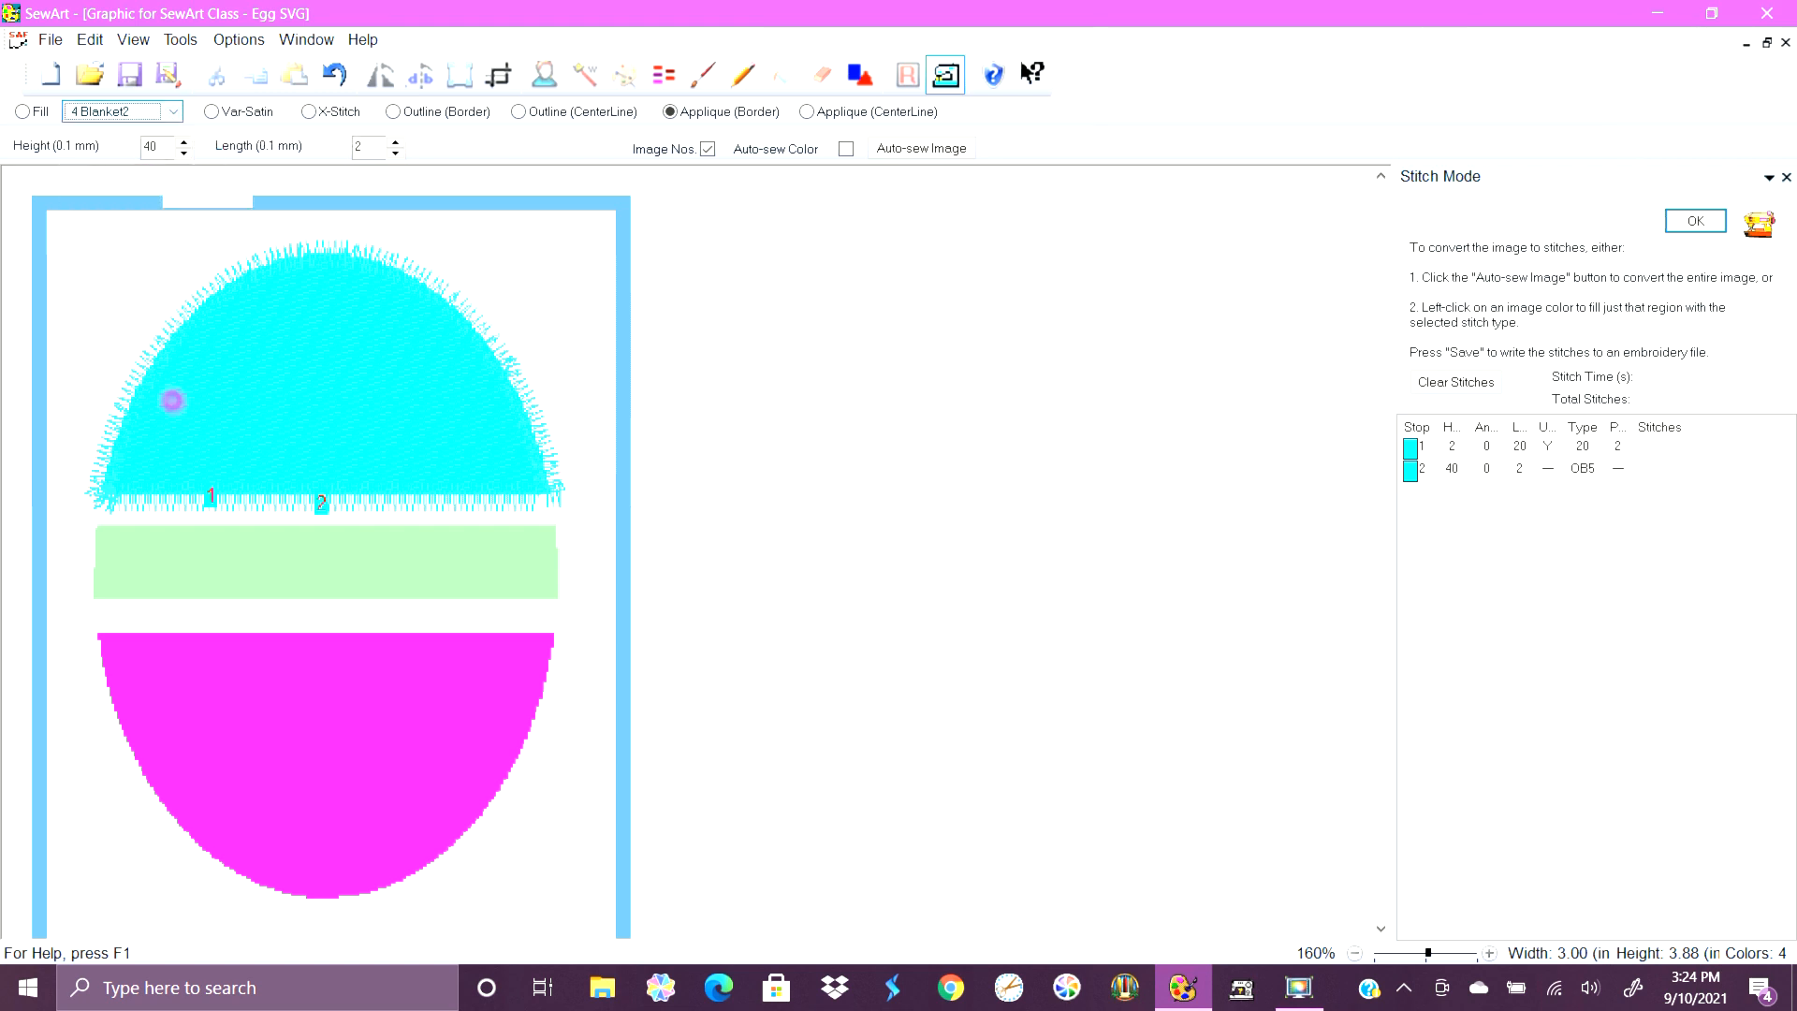
left_click(130, 639)
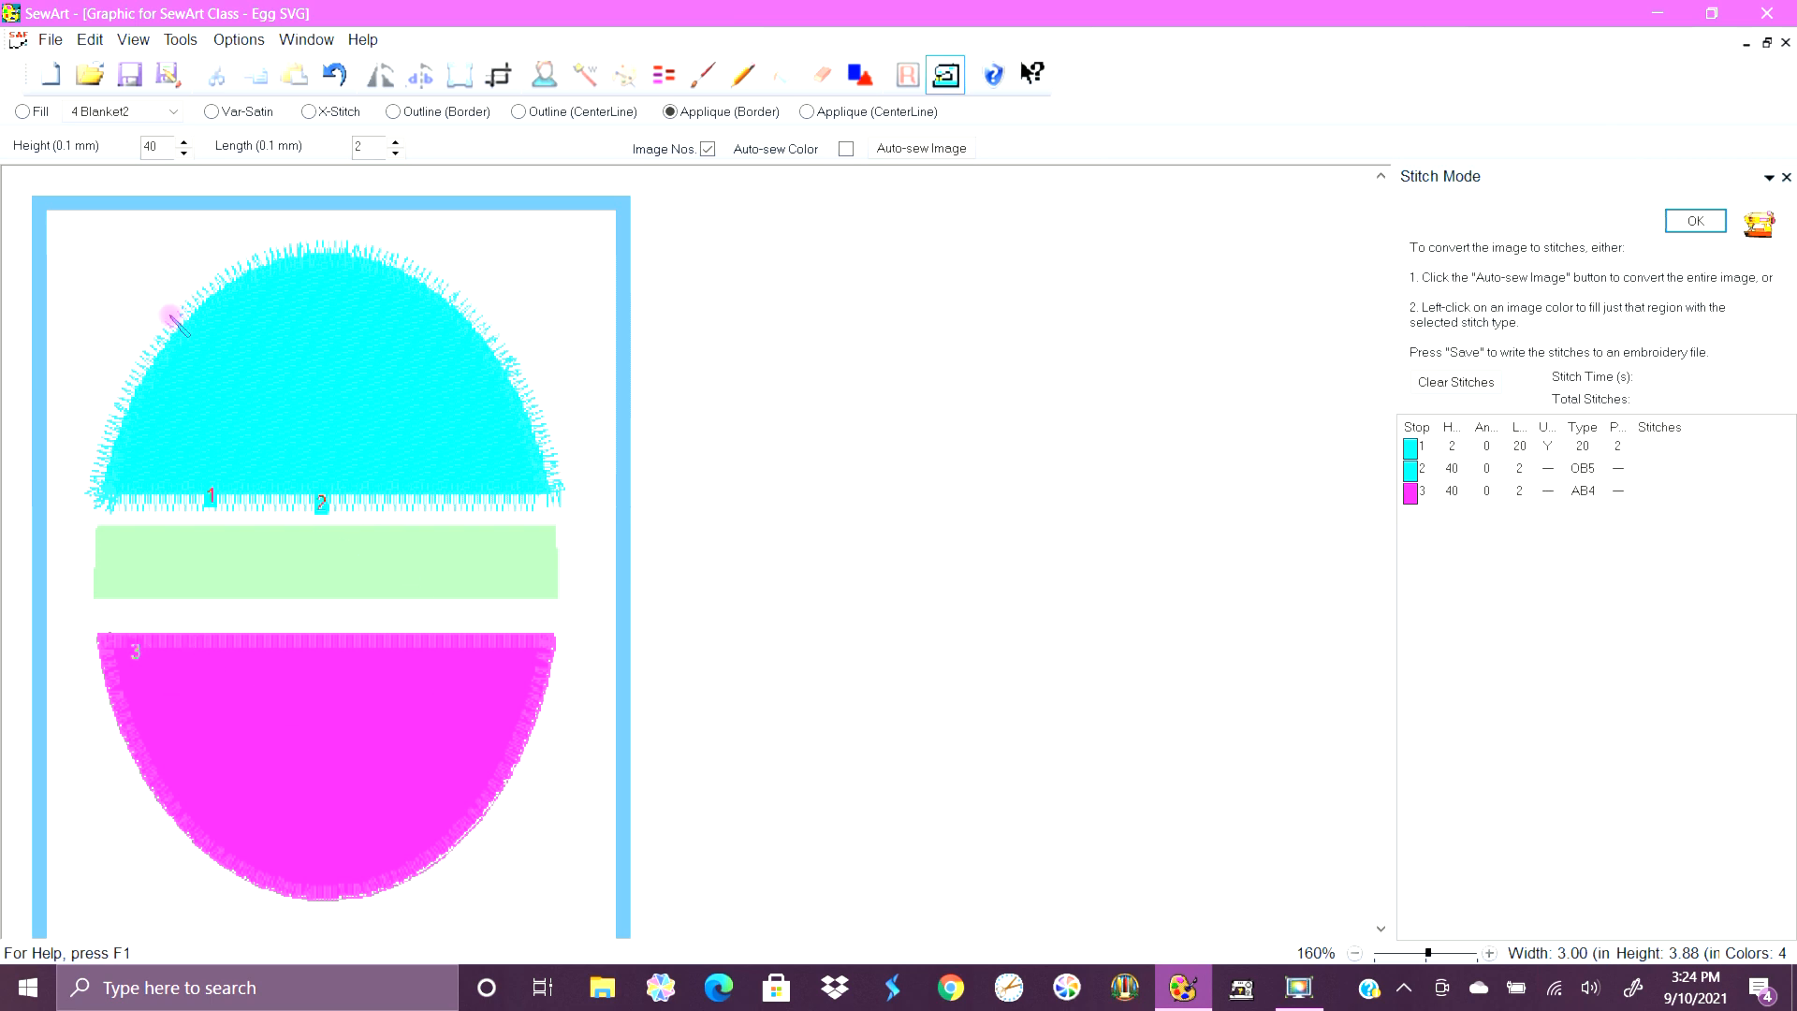
Set the applique border's height to 2 and length to 20, and reapply it near the right end of the magenta section's upper edge.
left_click(173, 145)
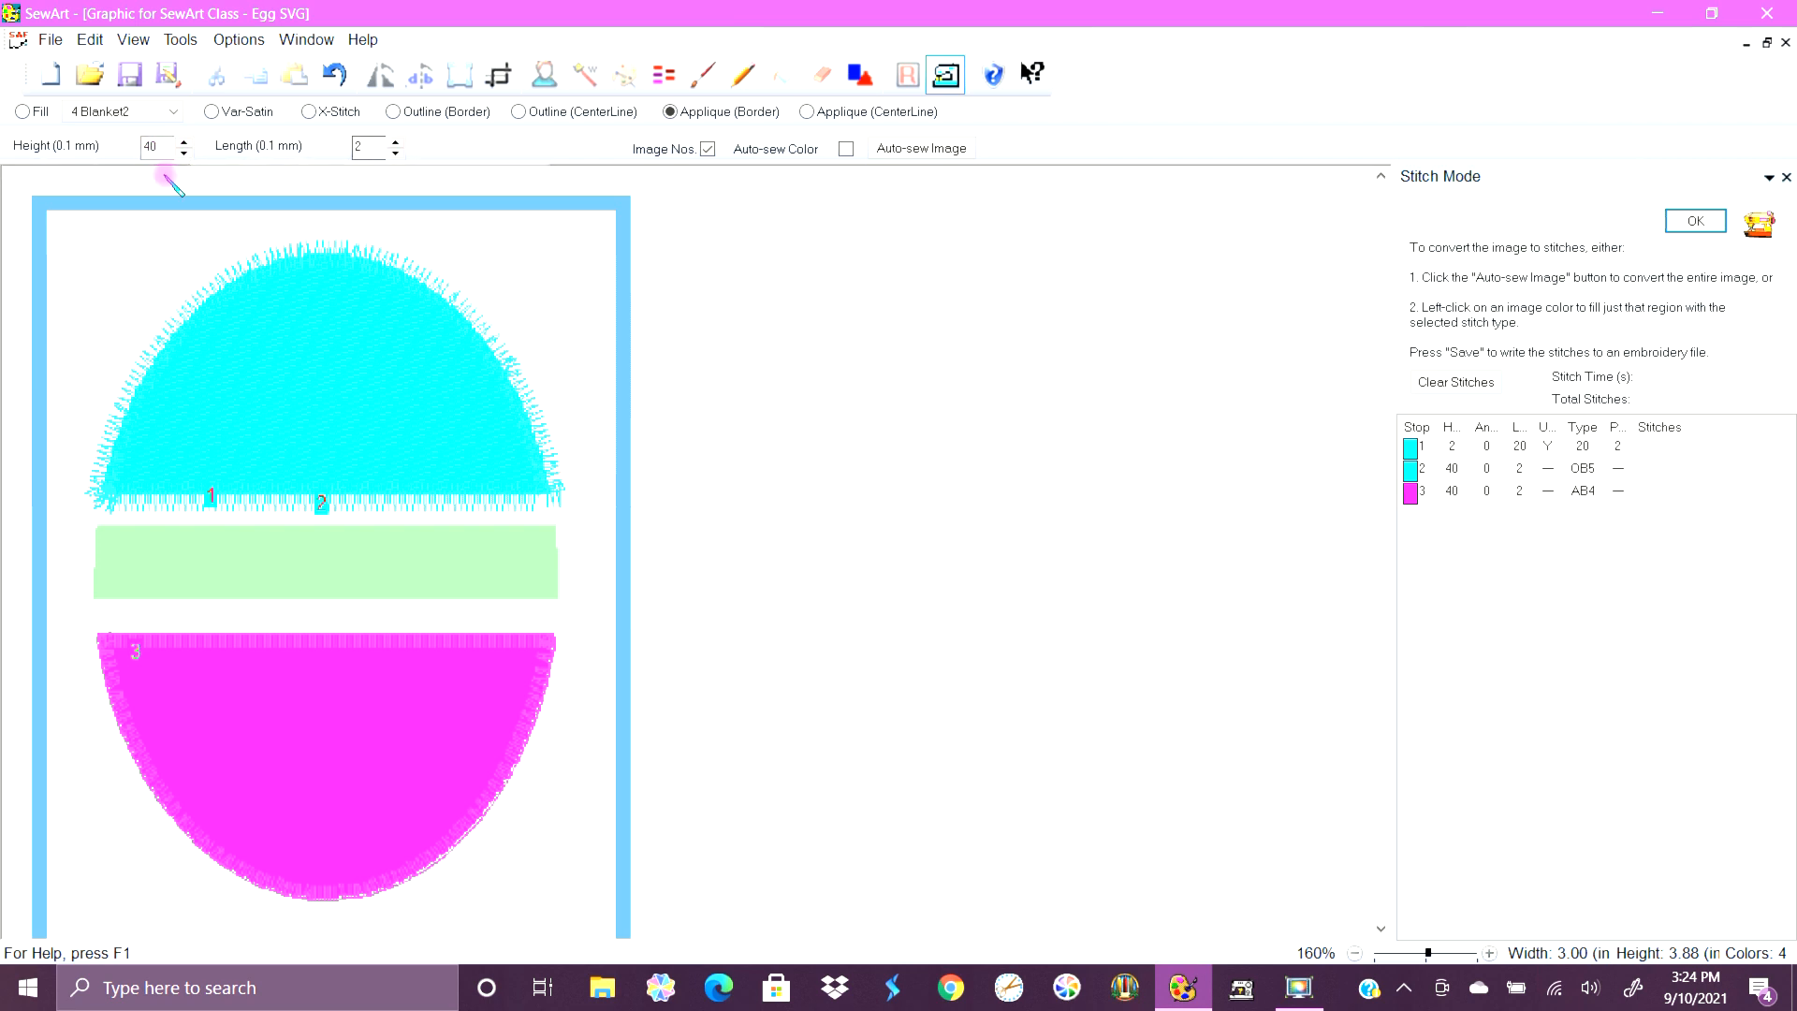
left_click_drag(162, 148, 115, 152)
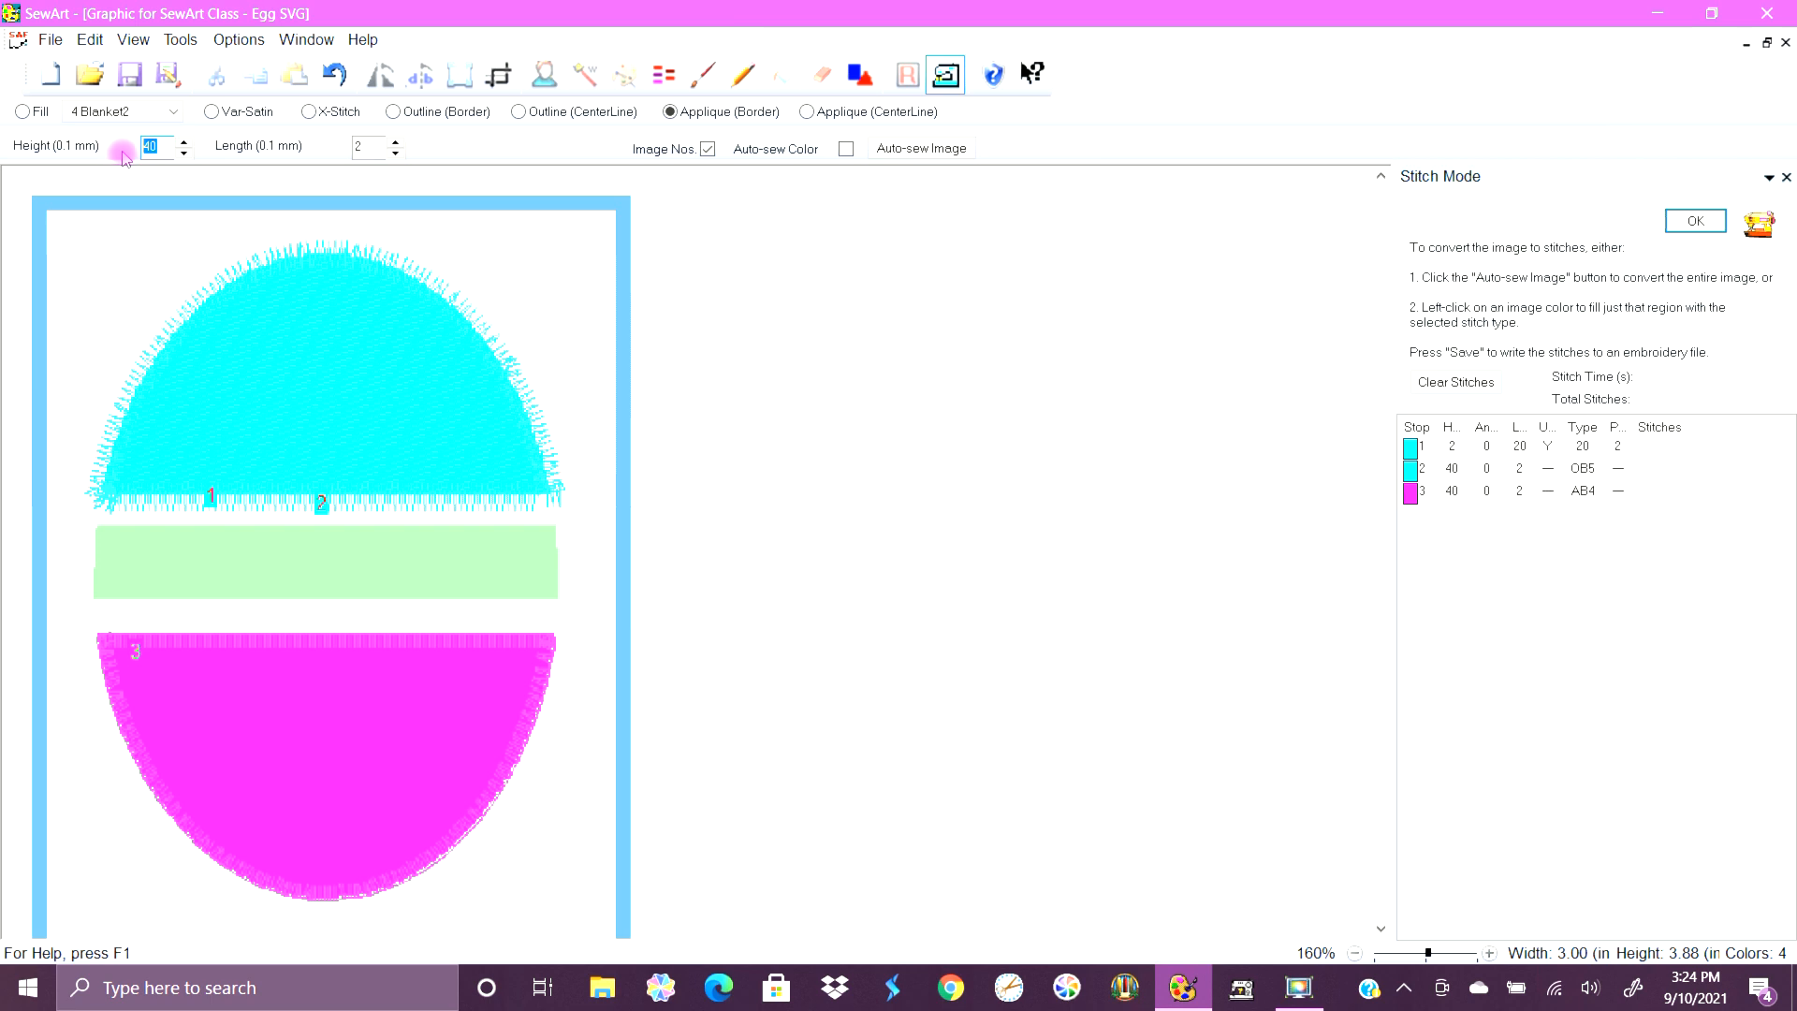
type("2")
left_click(370, 147)
type("0")
left_click(484, 649)
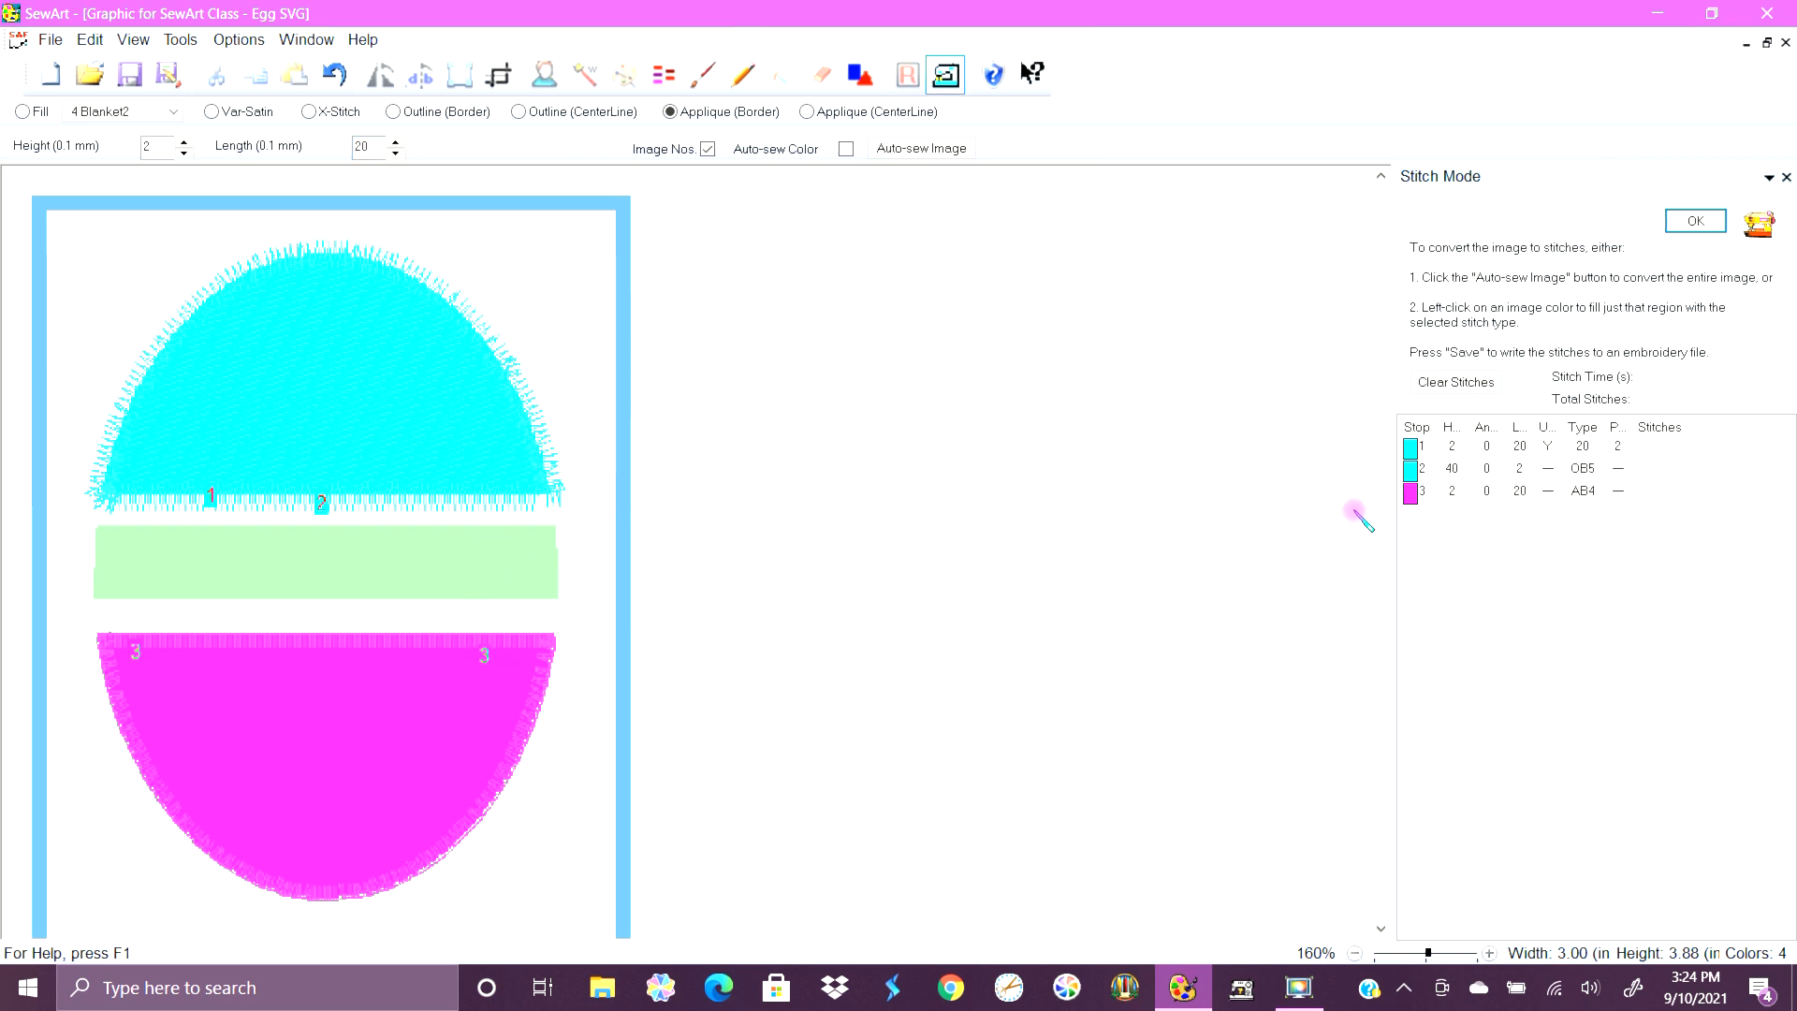
Clear all stitches from the design.
right_click(1414, 494)
left_click(1438, 383)
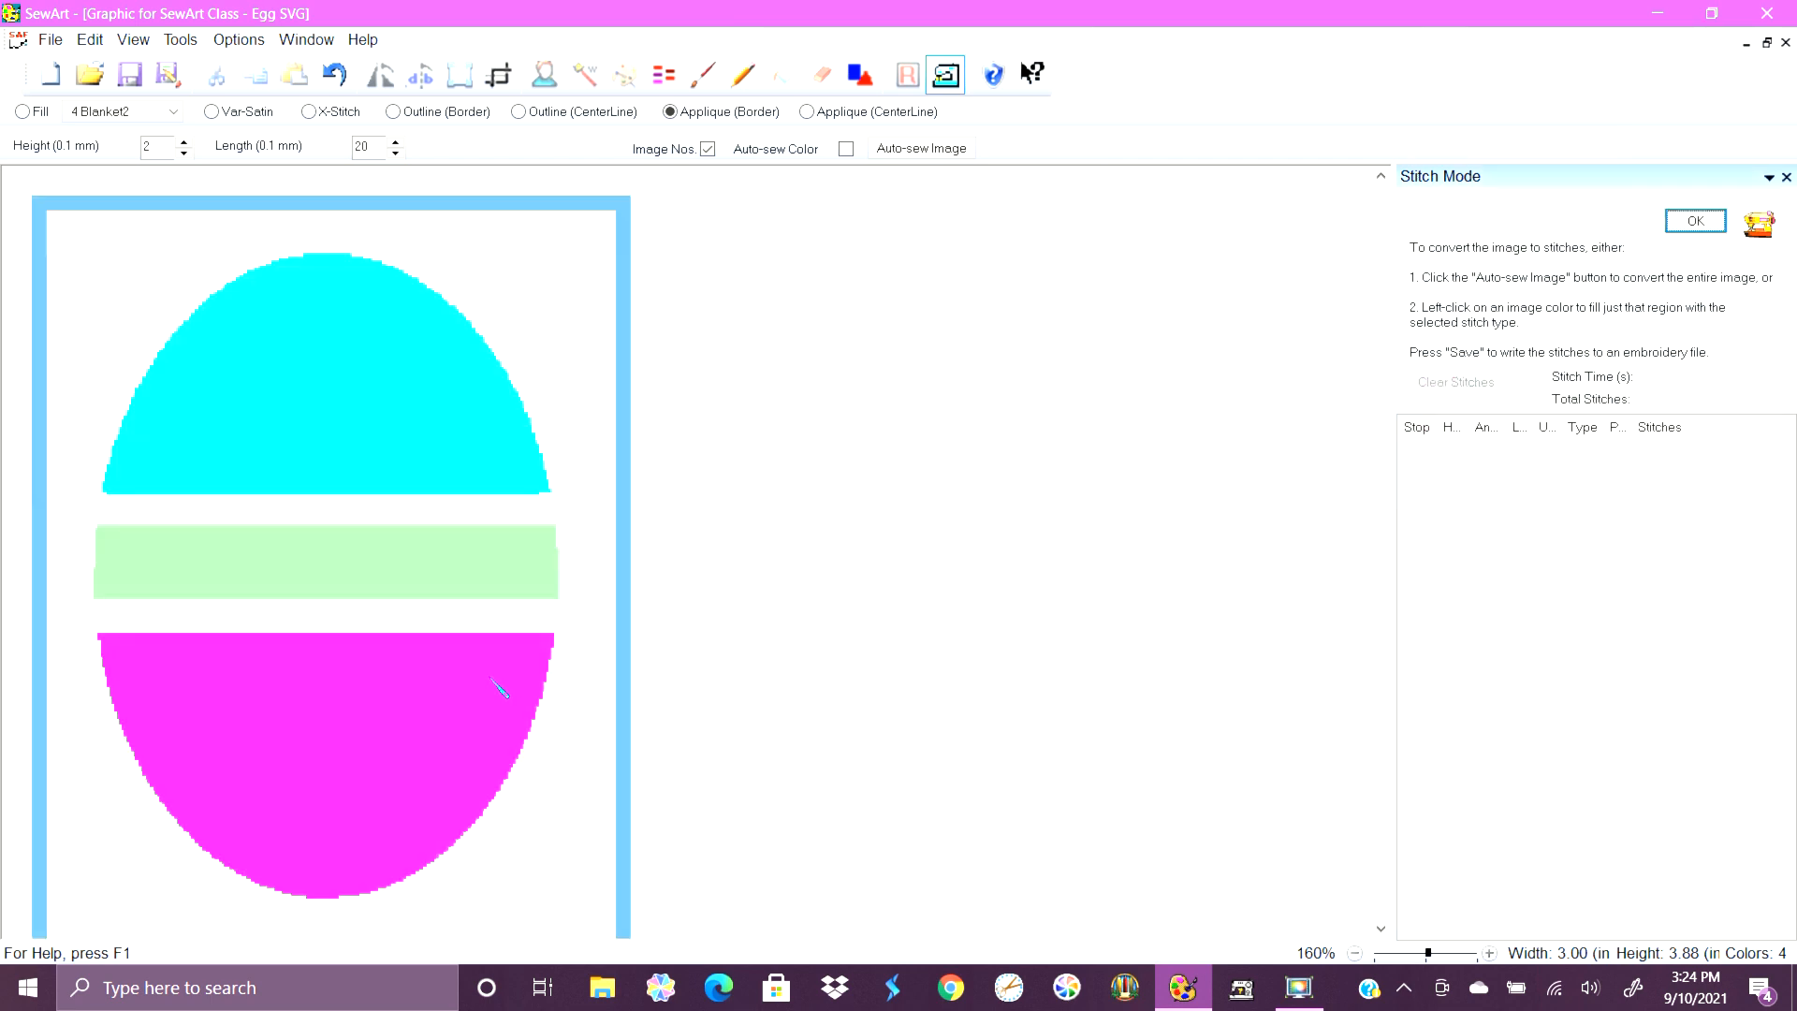
left_click(418, 318)
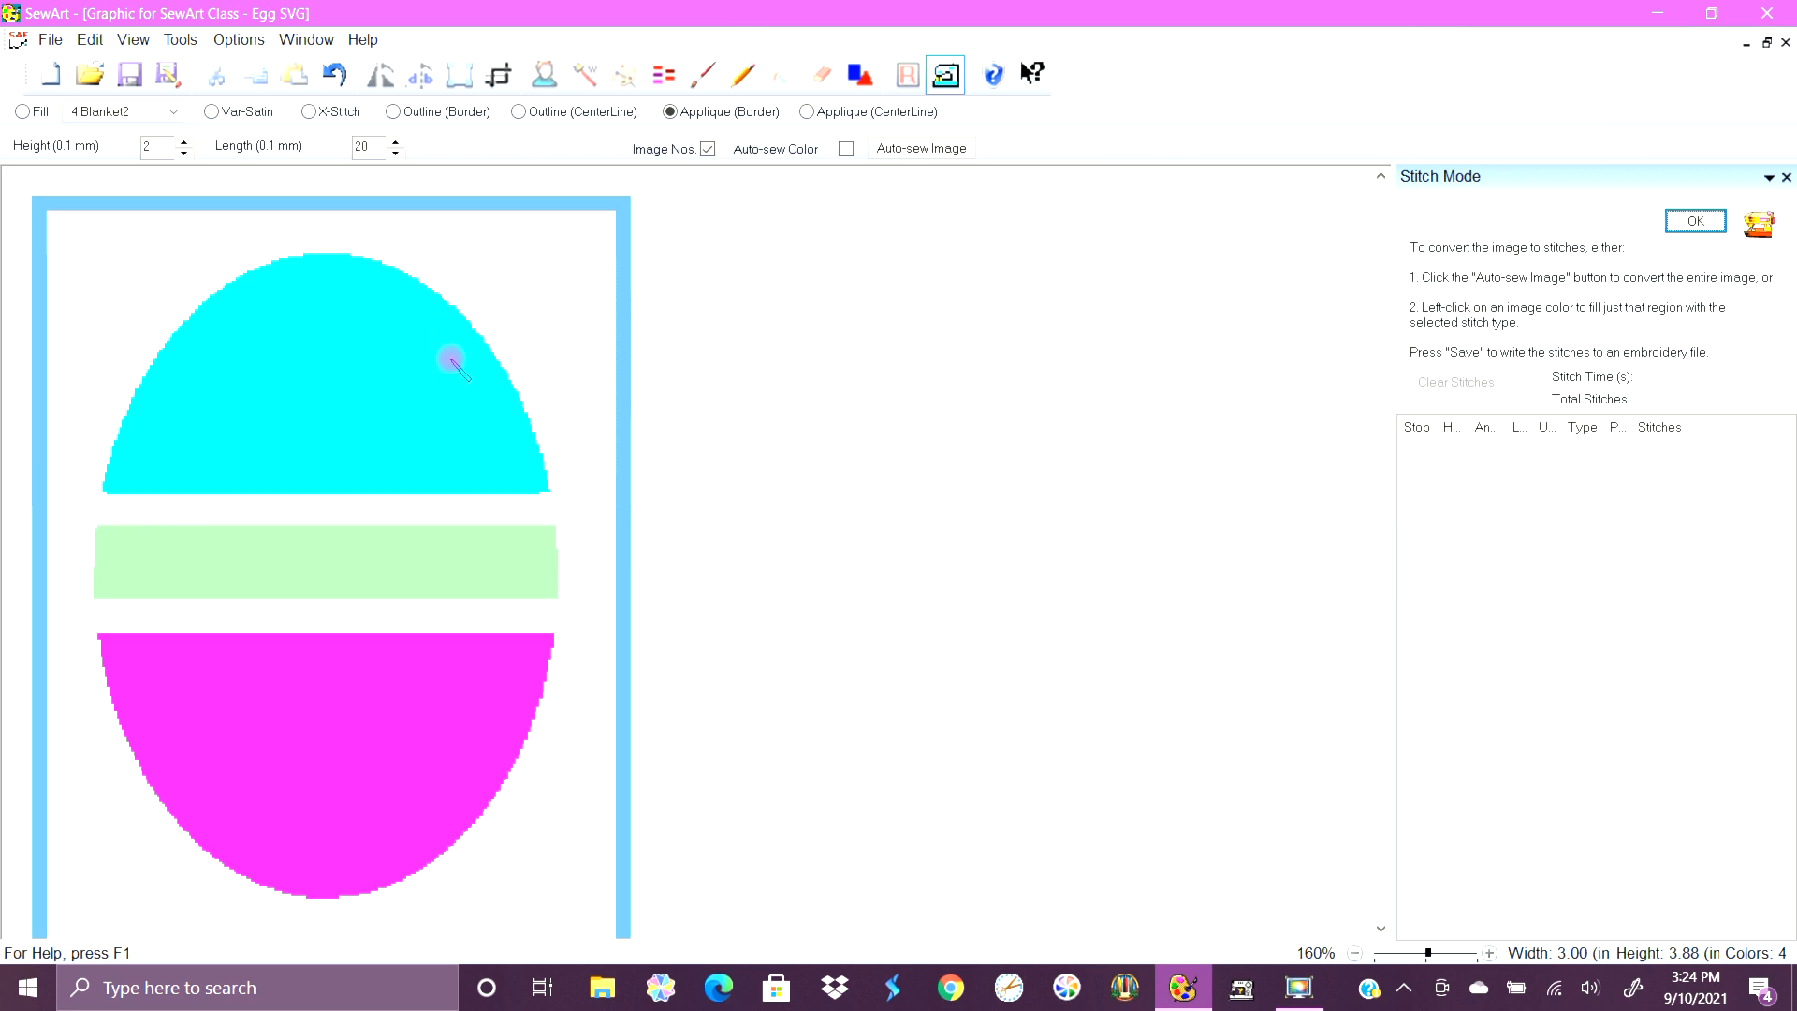
Fill the cyan top section with the 20 Default1 fill pattern.
left_click(178, 114)
left_click(202, 156)
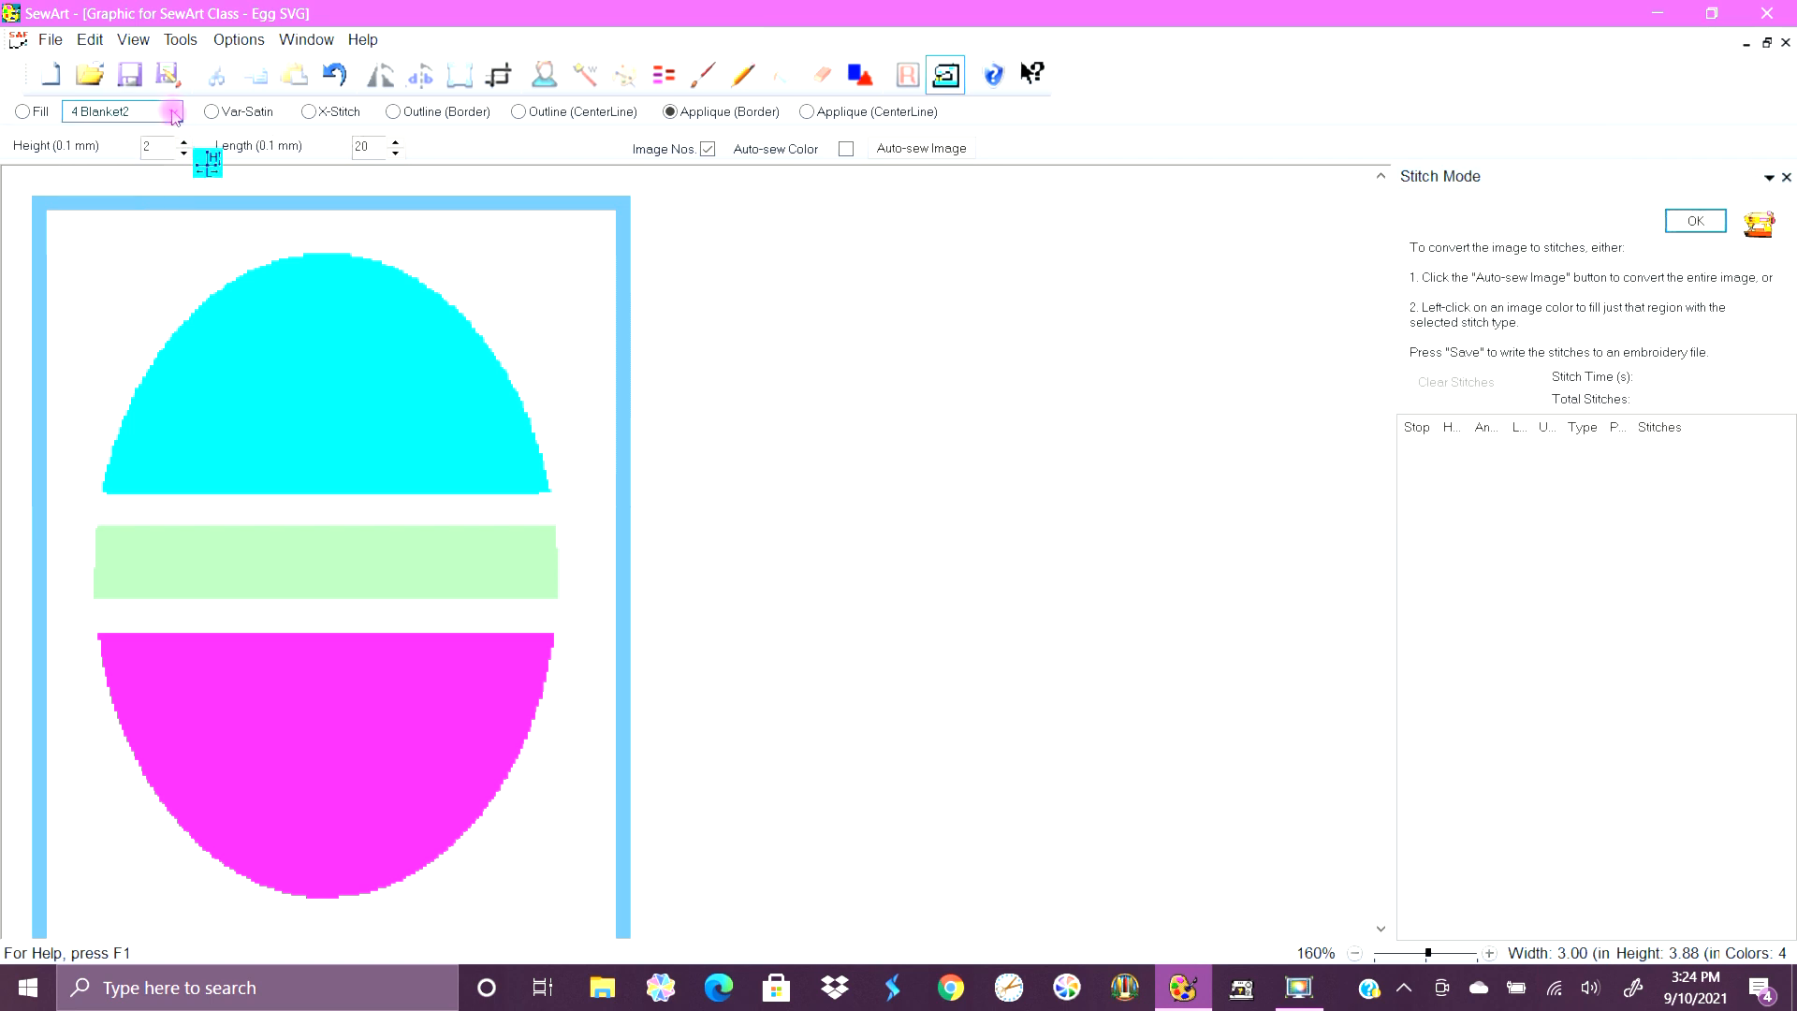
left_click(22, 111)
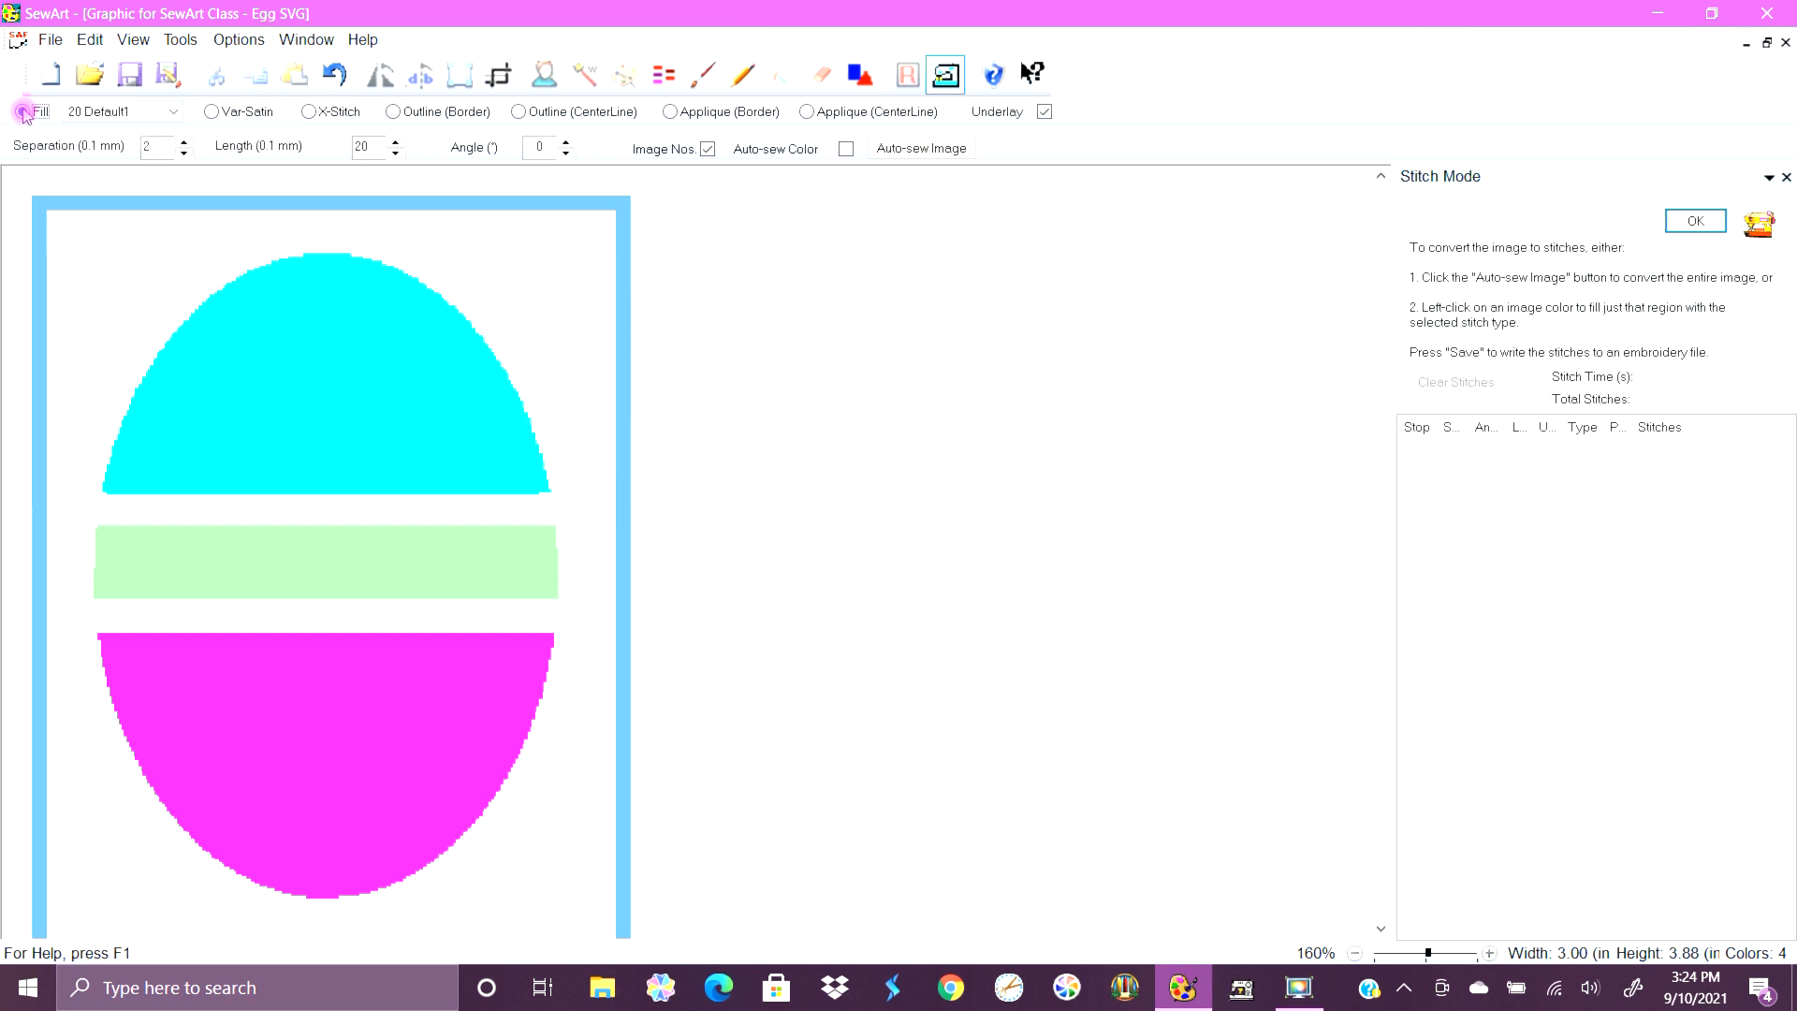
left_click(312, 378)
Add a 5 Satin border outline with height 40 and length 2 to the cyan section, starting from the middle of its lower edge.
left_click(412, 111)
left_click(176, 112)
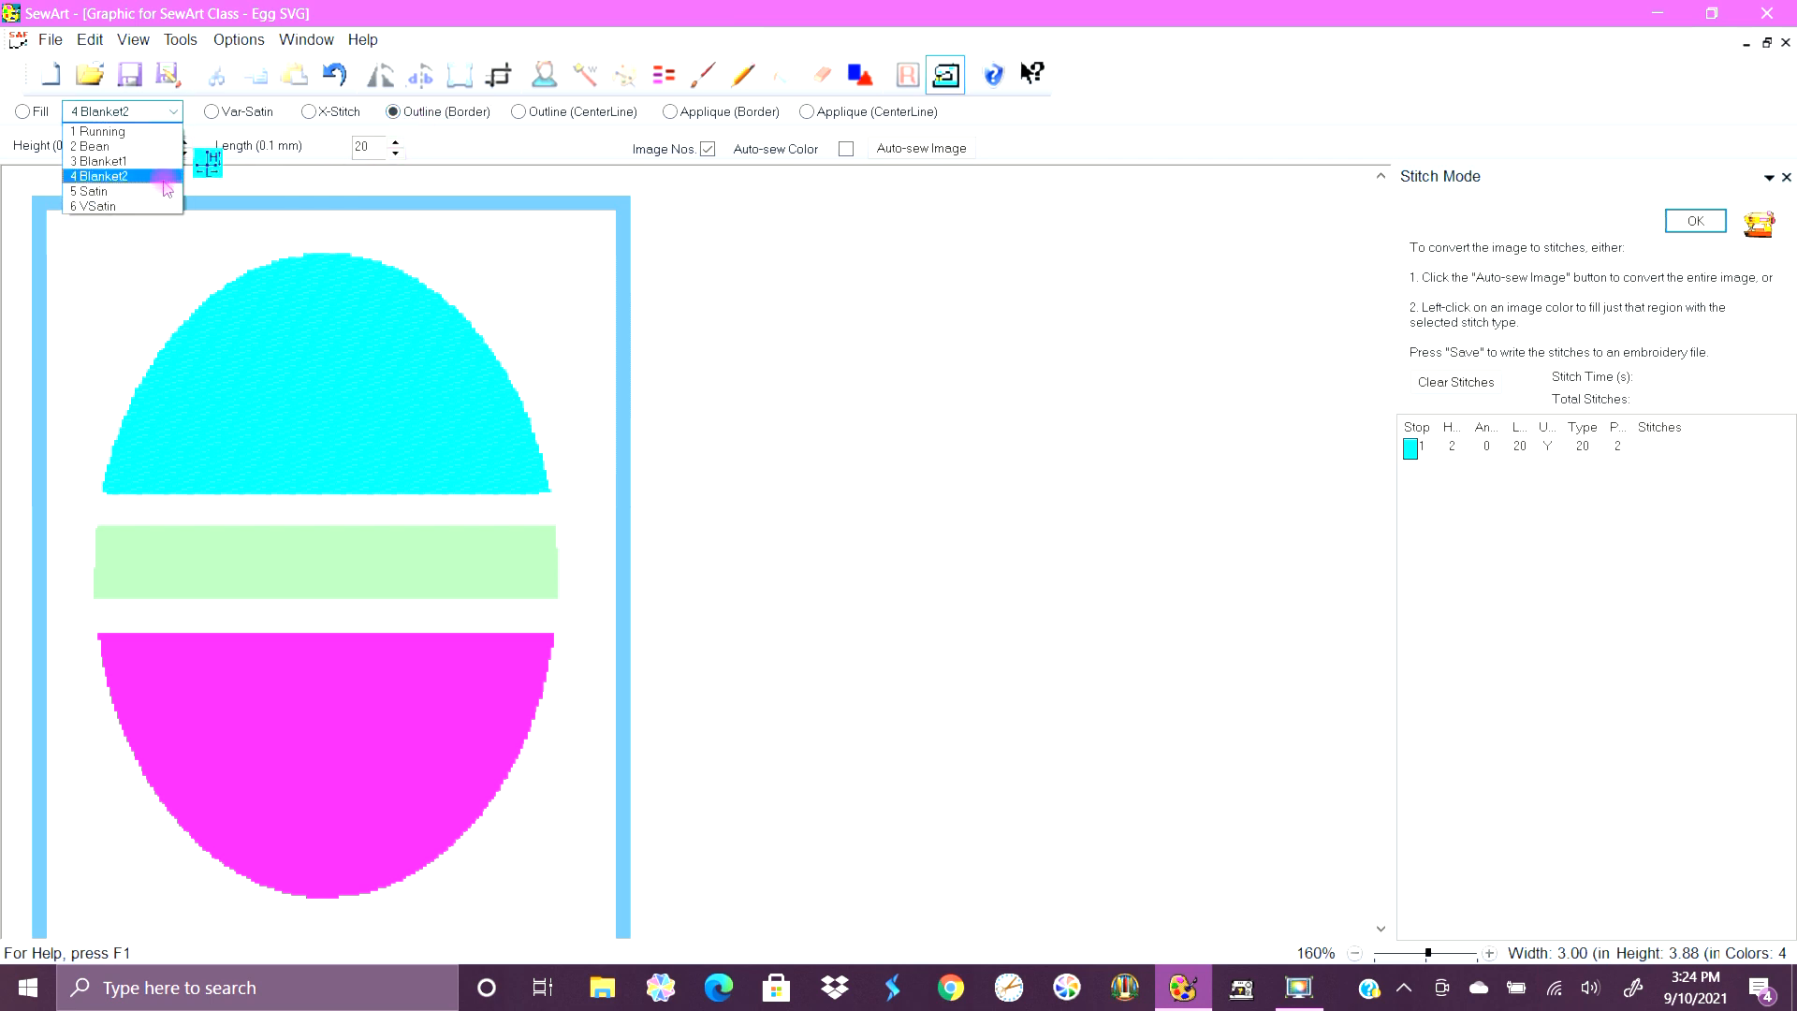
left_click(122, 190)
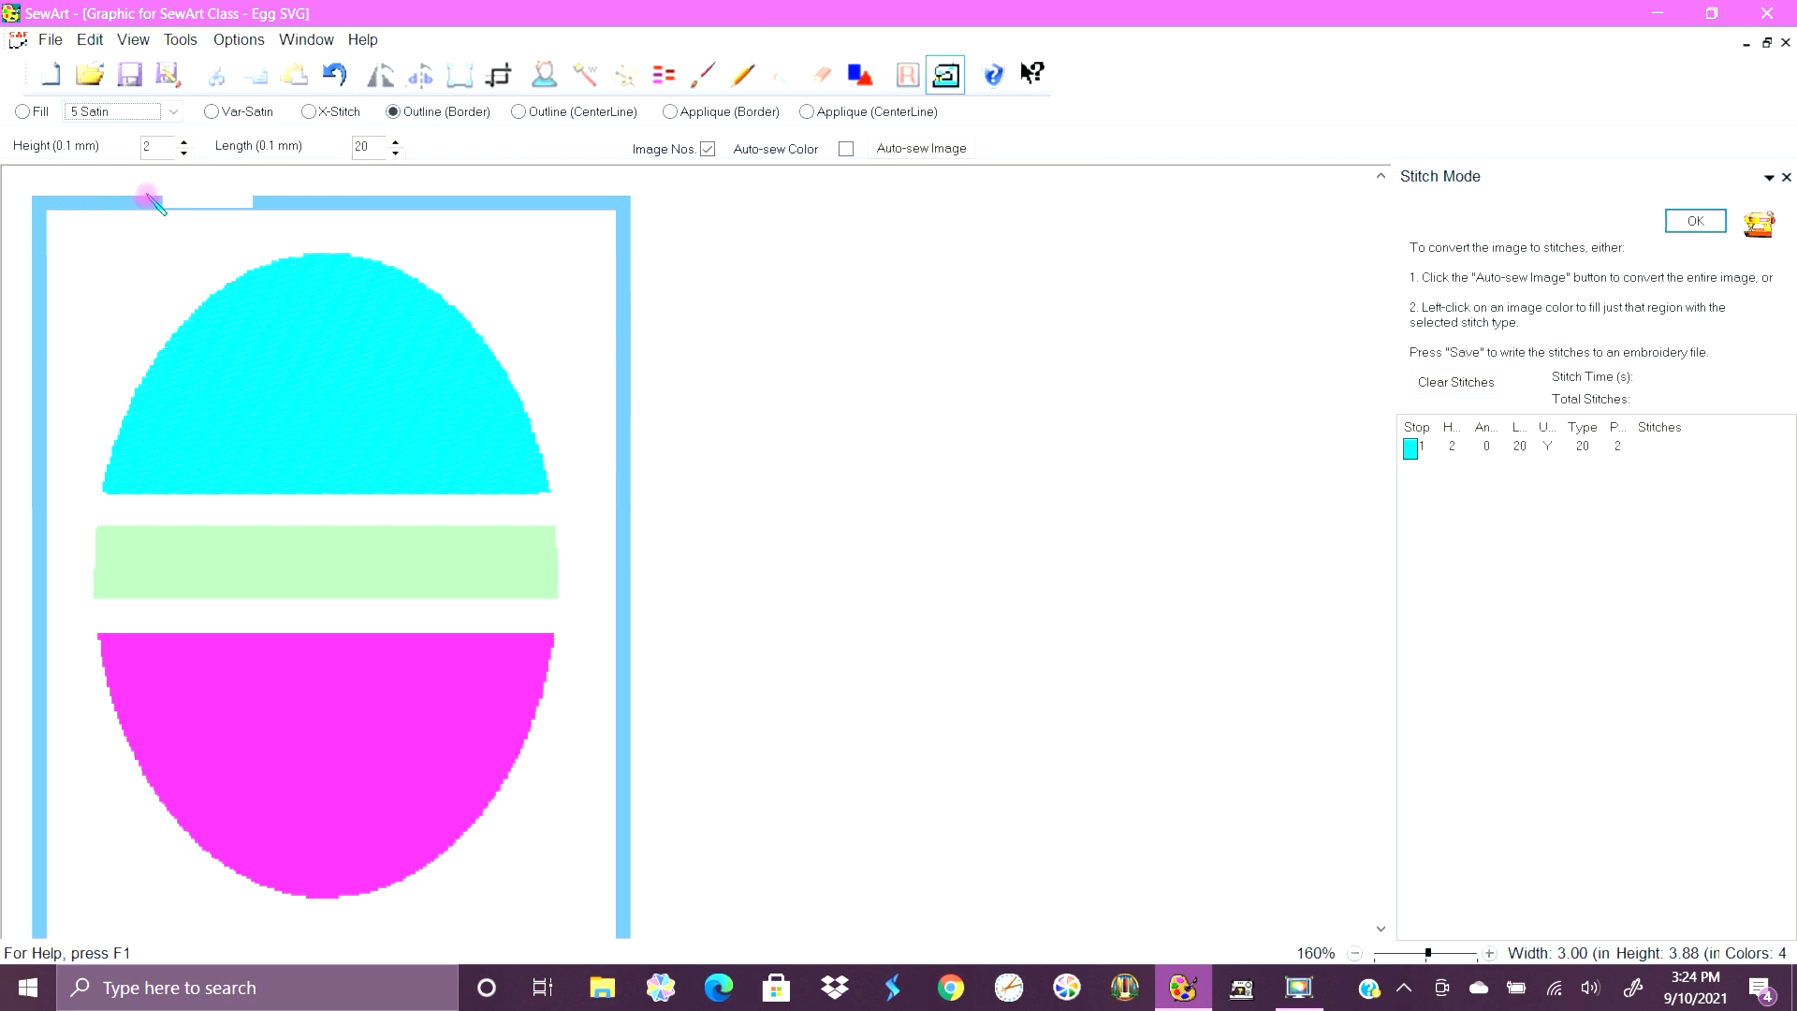
double_click(150, 147)
type("10")
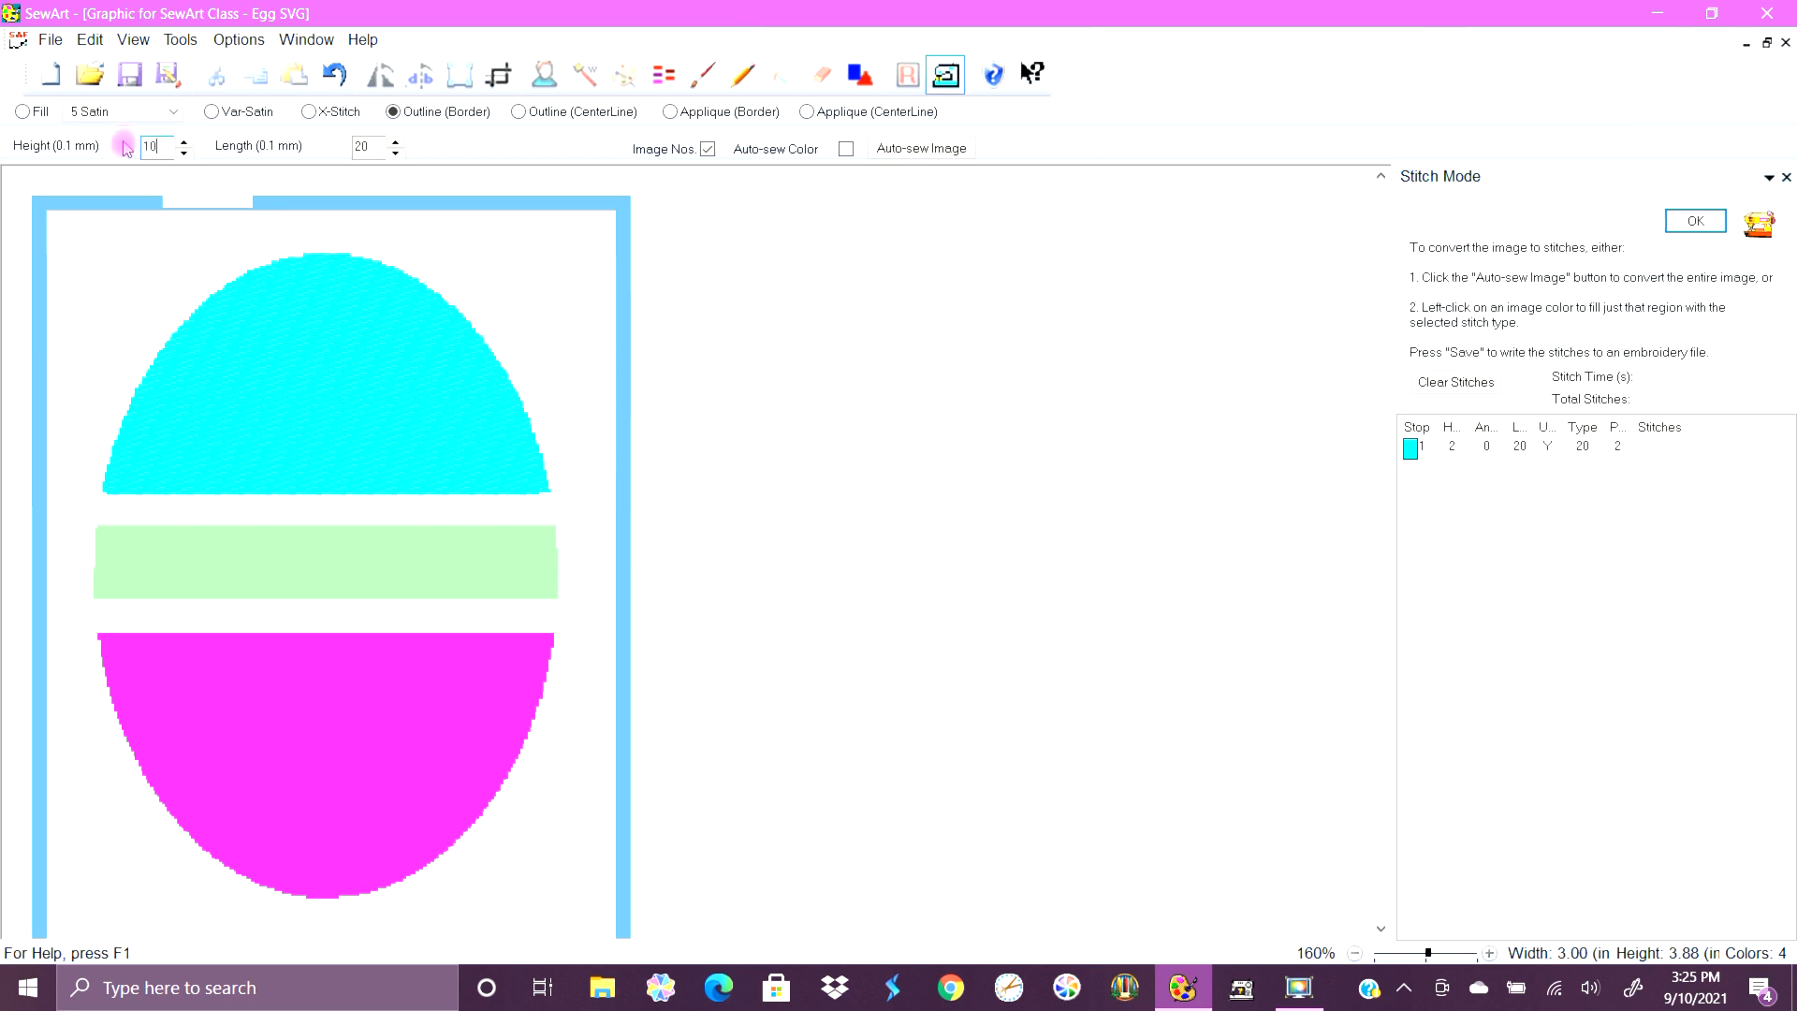
left_click(364, 146)
double_click(152, 147)
type("40")
left_click(384, 147)
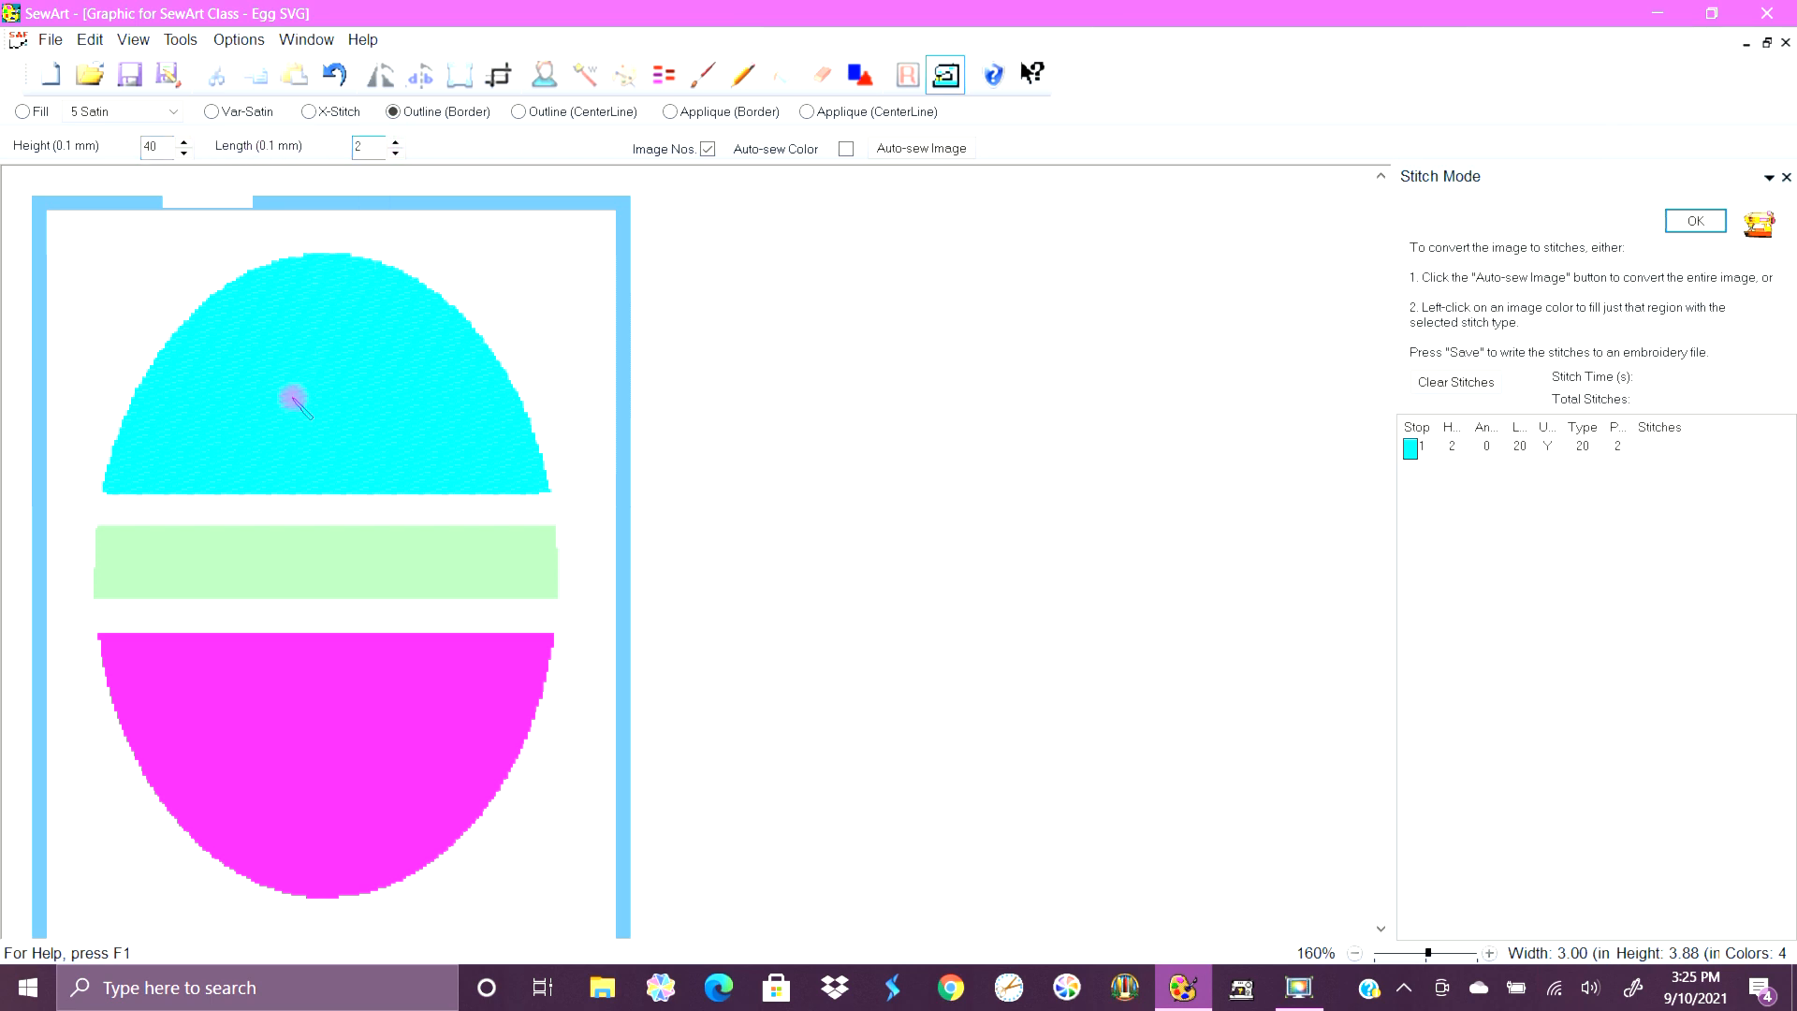
left_click(312, 491)
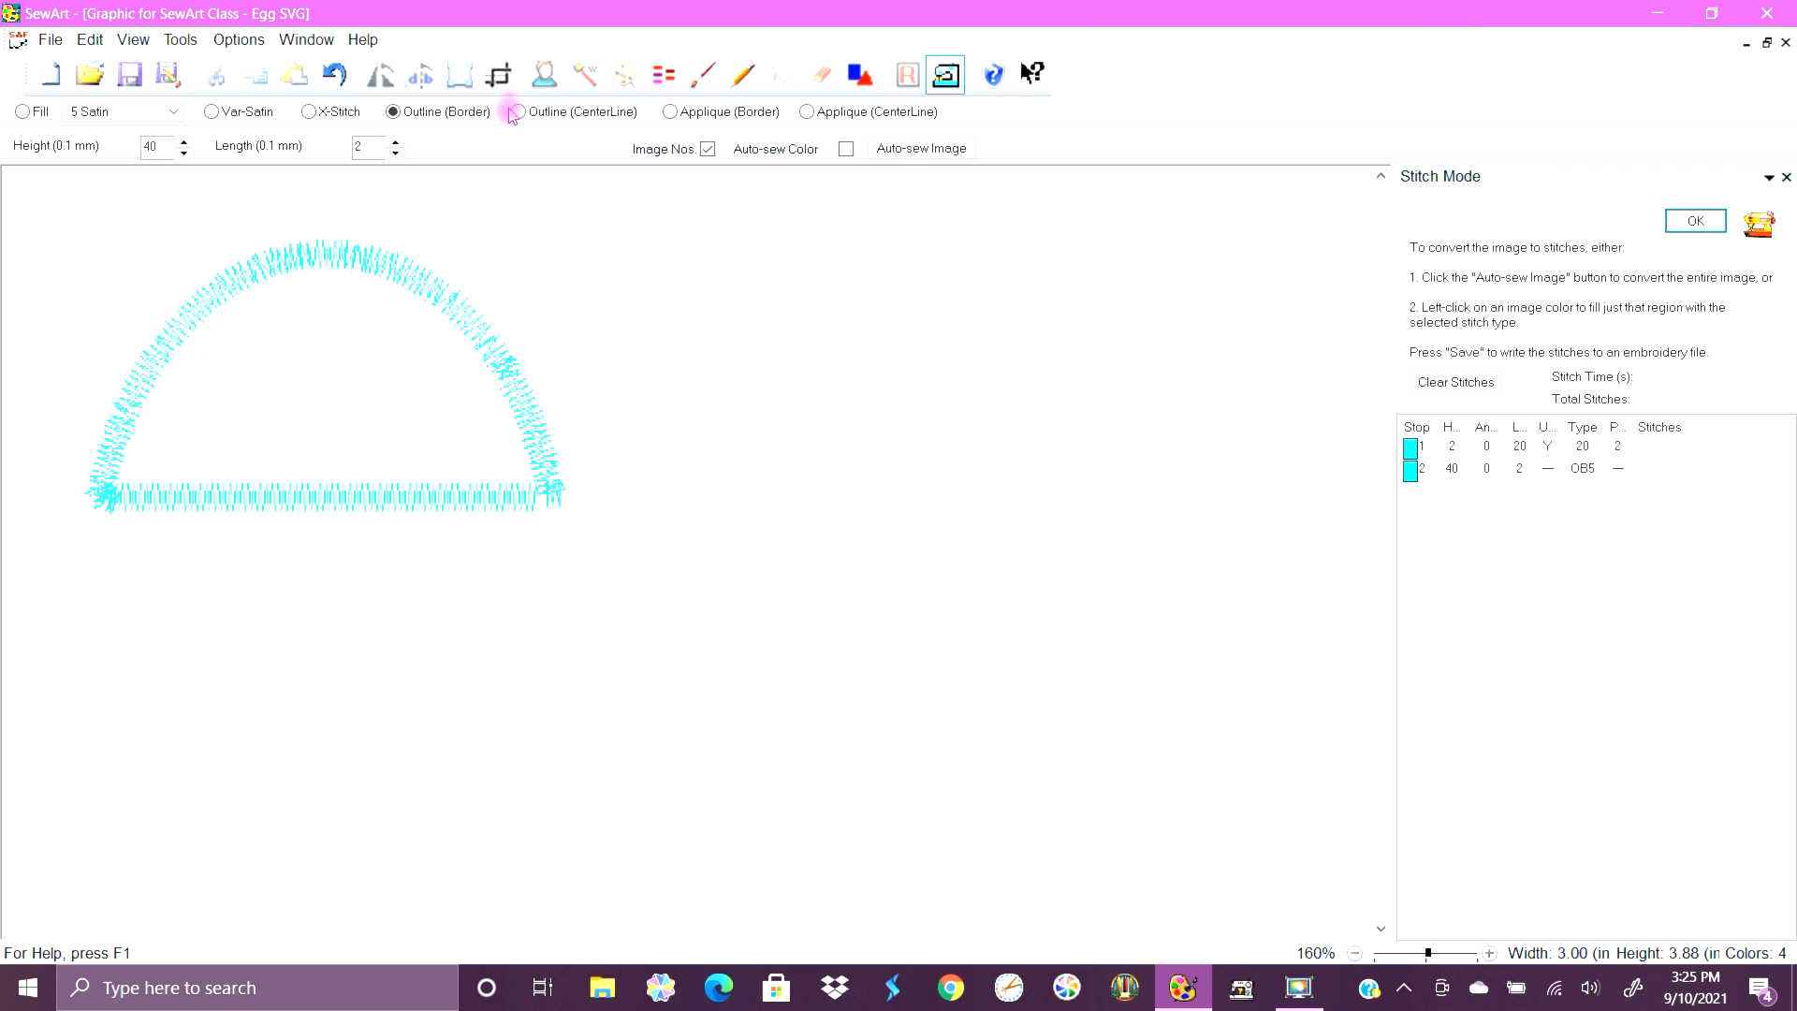
Switch to the Applique (Border) stitch type and choose the 4 Blanket2 pattern.
left_click(690, 111)
right_click(1410, 470)
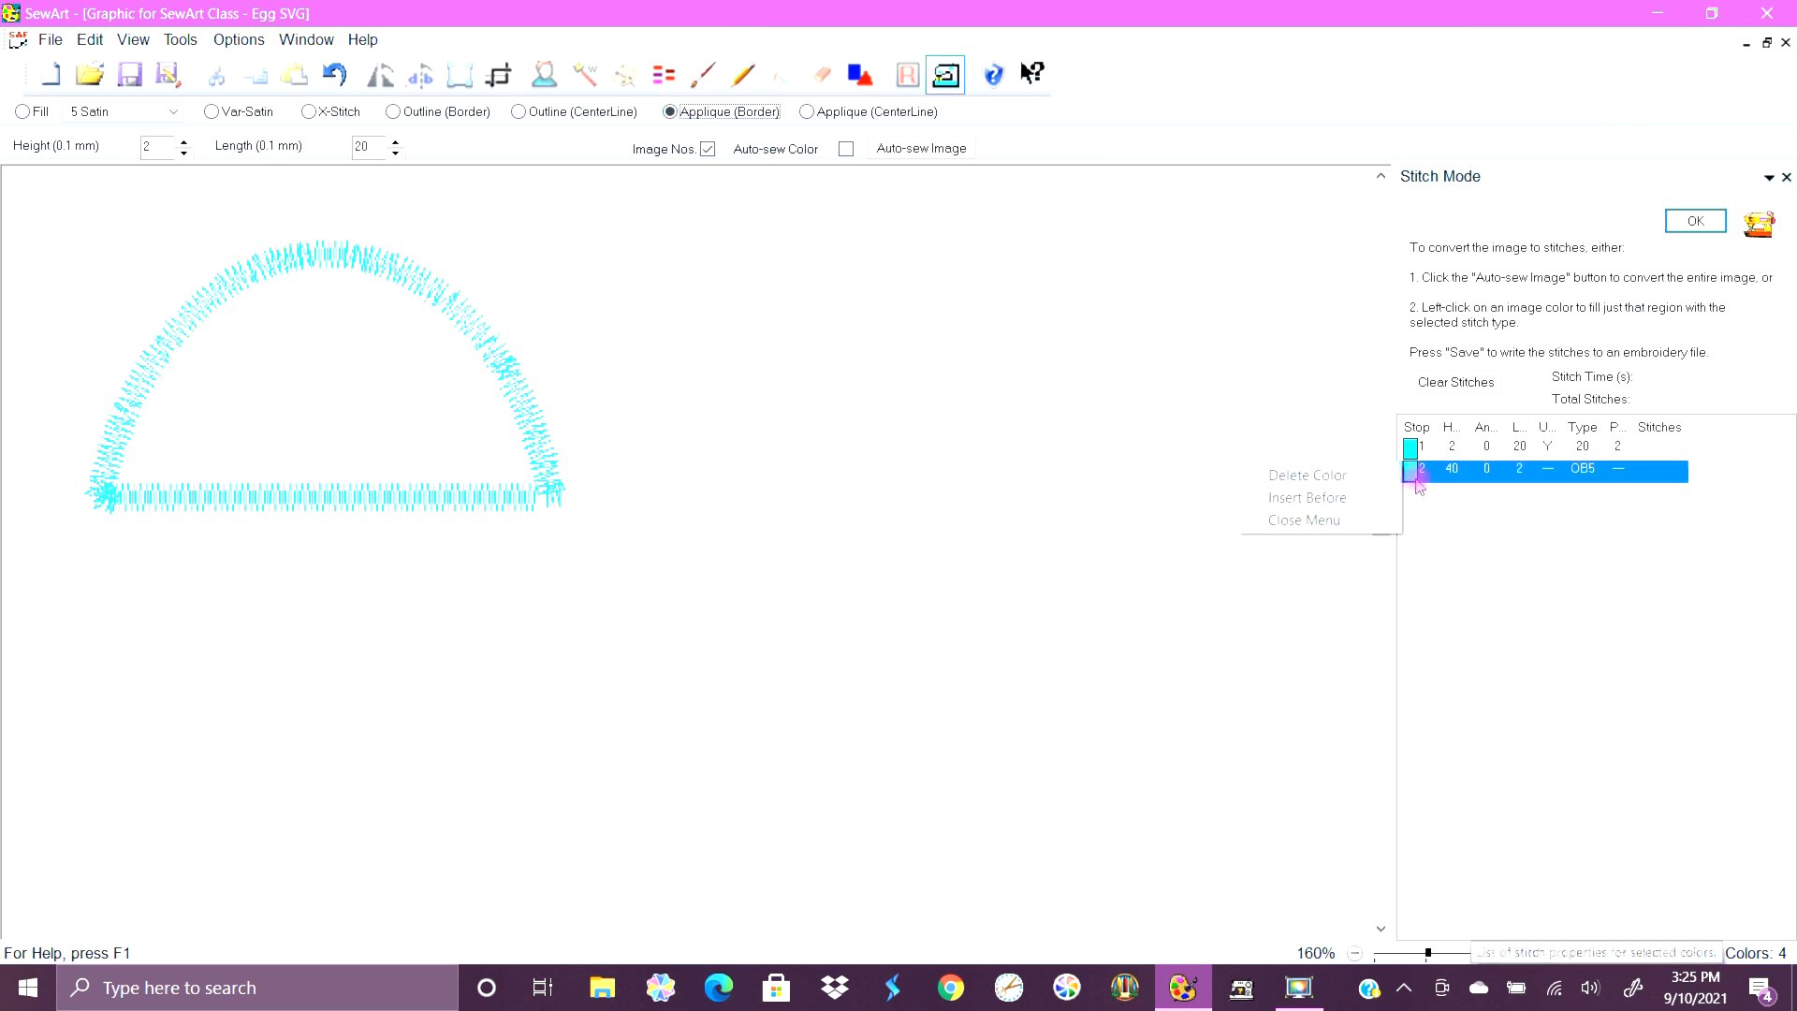
left_click(1335, 520)
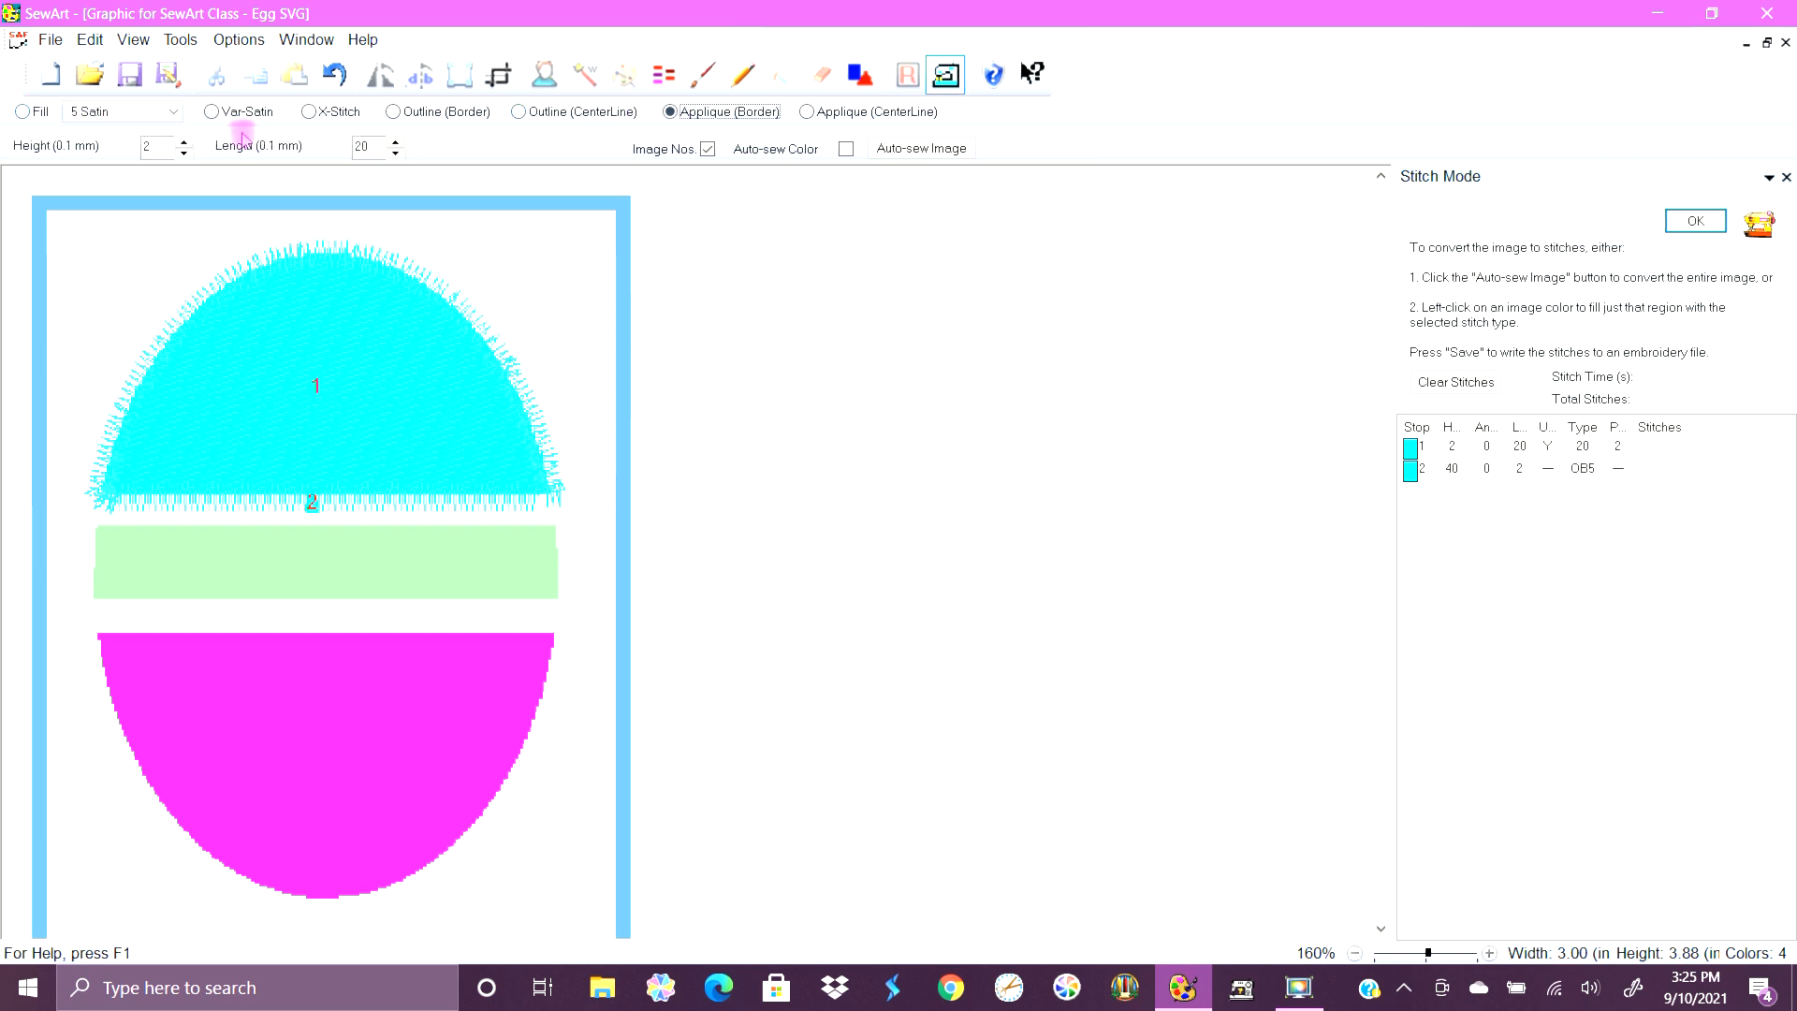
left_click(174, 112)
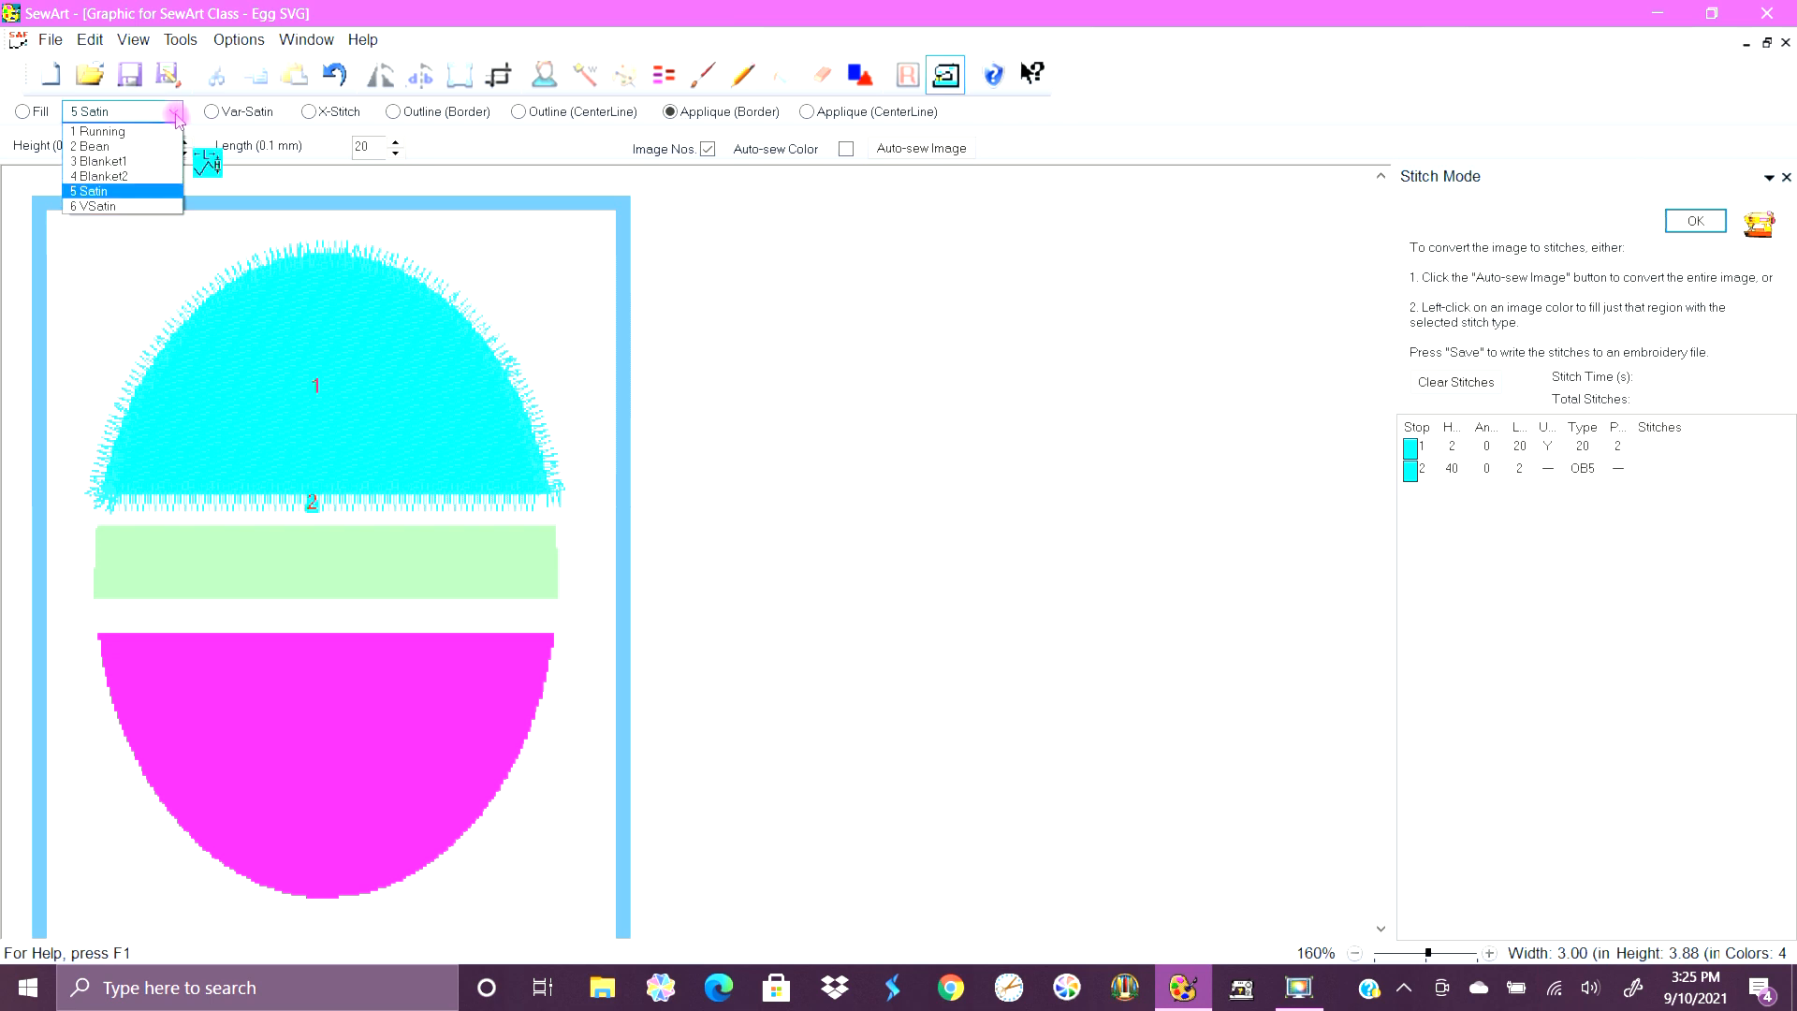
left_click(136, 178)
Try the Blanket2 applique border with height 2 and length 20 on the magenta section from the middle of its upper edge.
left_click(161, 150)
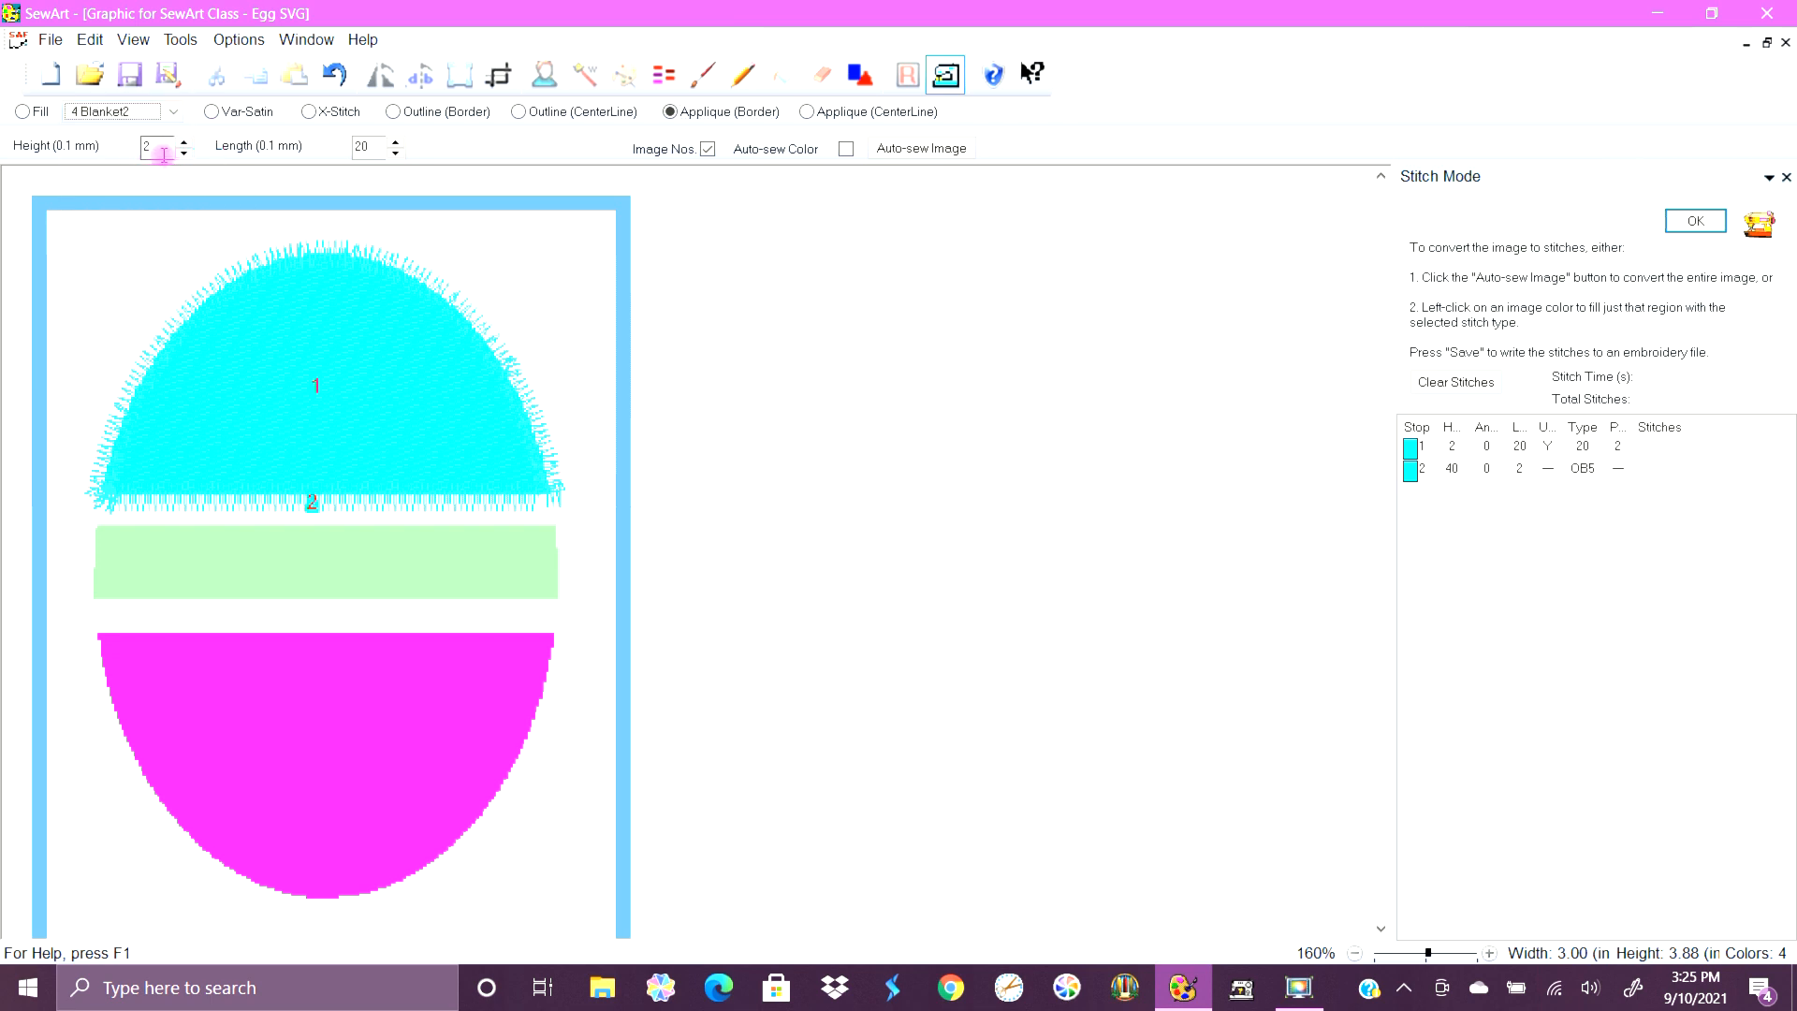
double_click(139, 148)
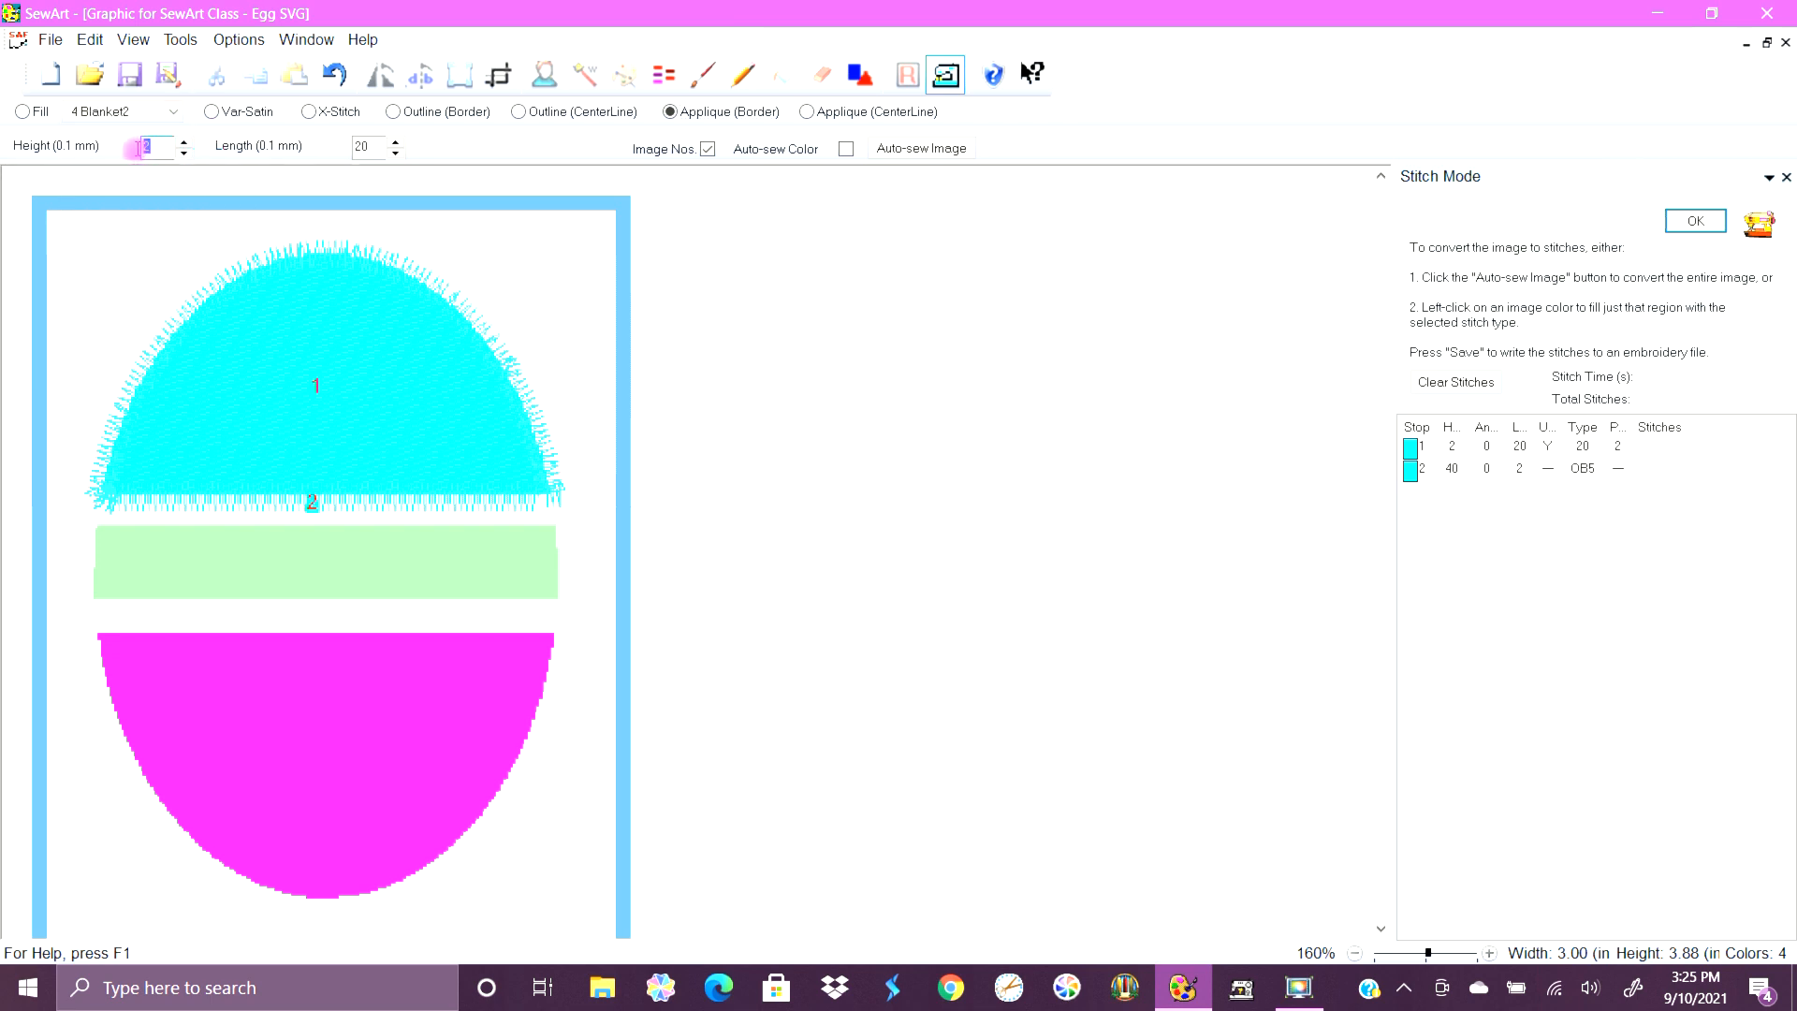
left_click(368, 147)
left_click(327, 644)
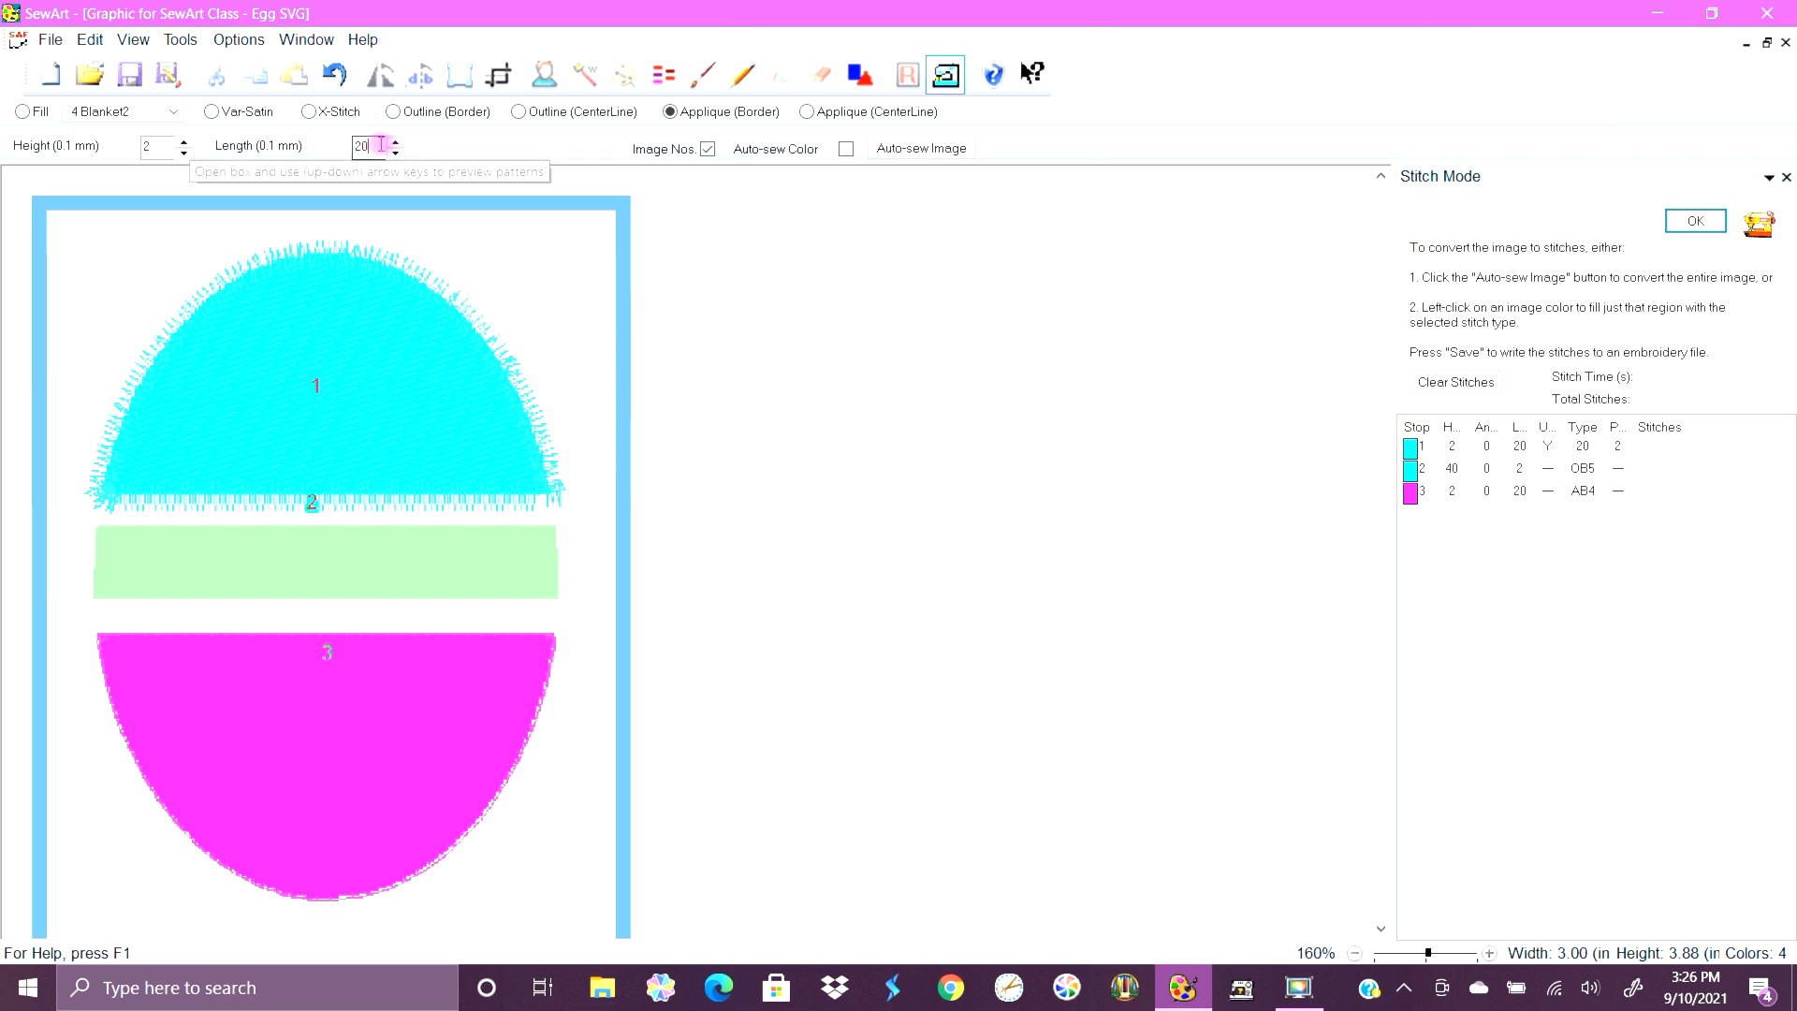
Replace the magenta section's applique border with one of length 30, started on the upper edge right of its middle.
left_click_drag(382, 144, 350, 145)
type("30")
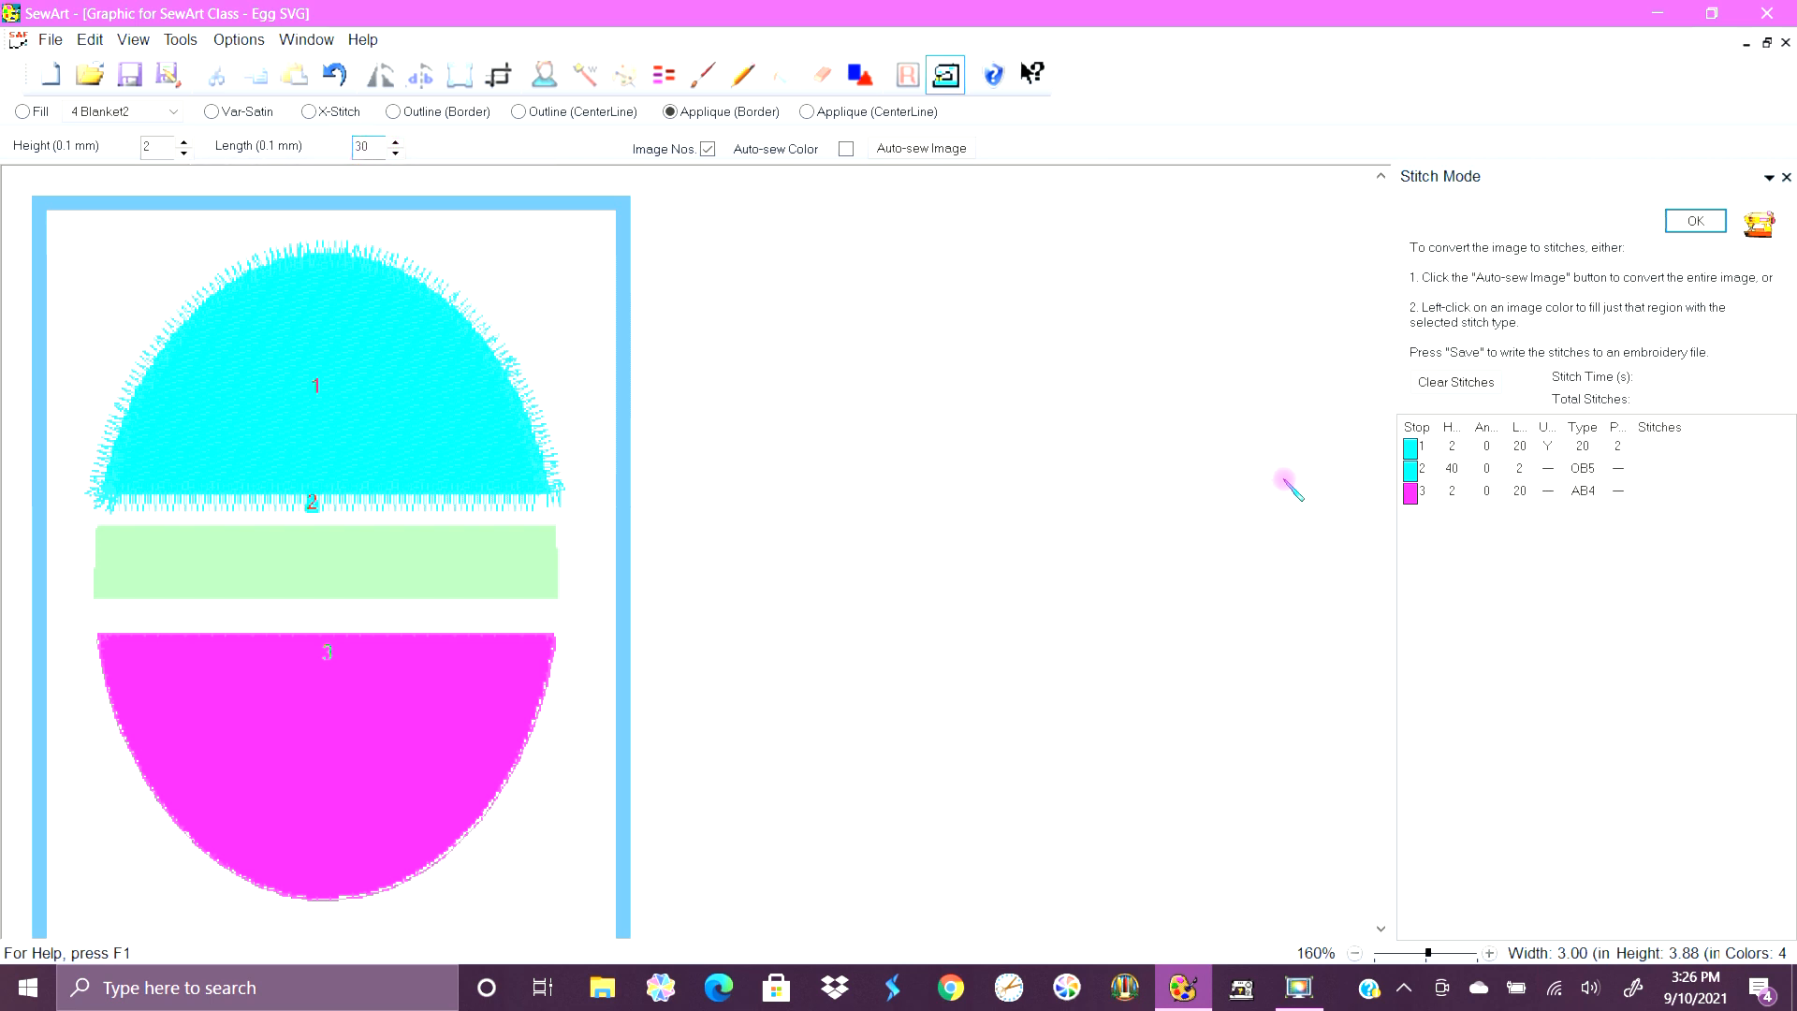
right_click(1419, 496)
left_click(1362, 497)
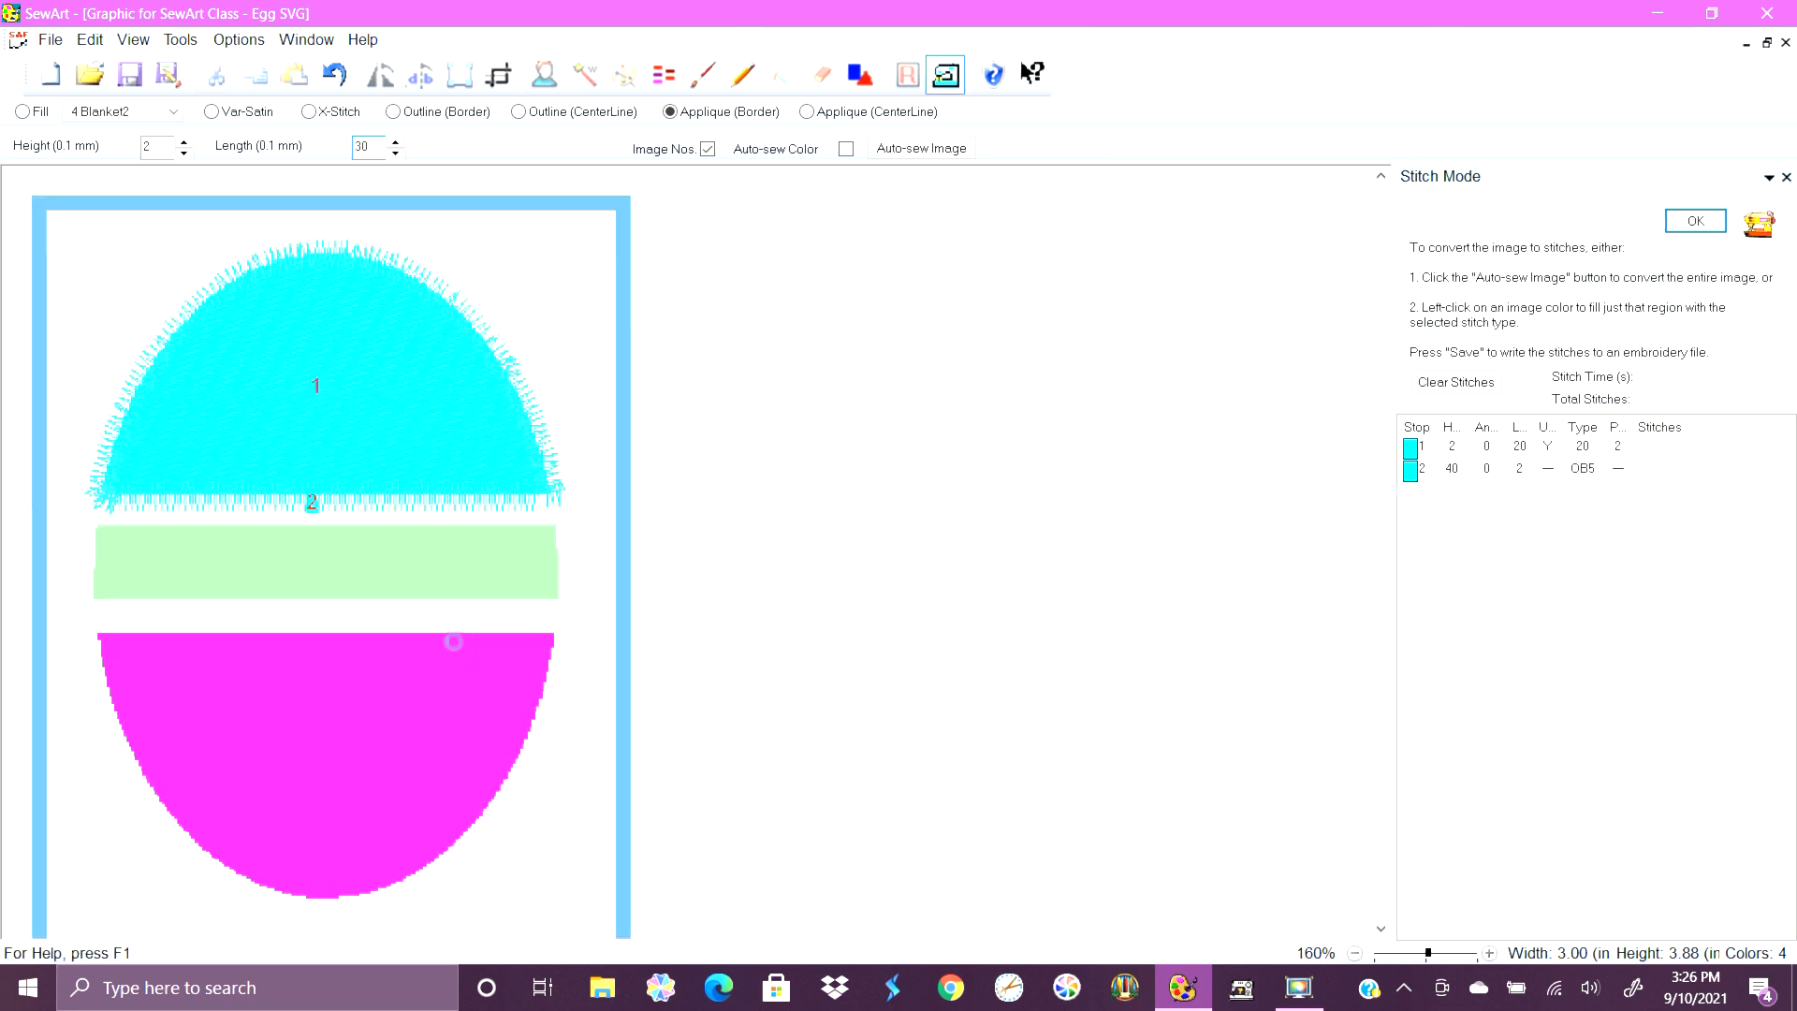
left_click(458, 648)
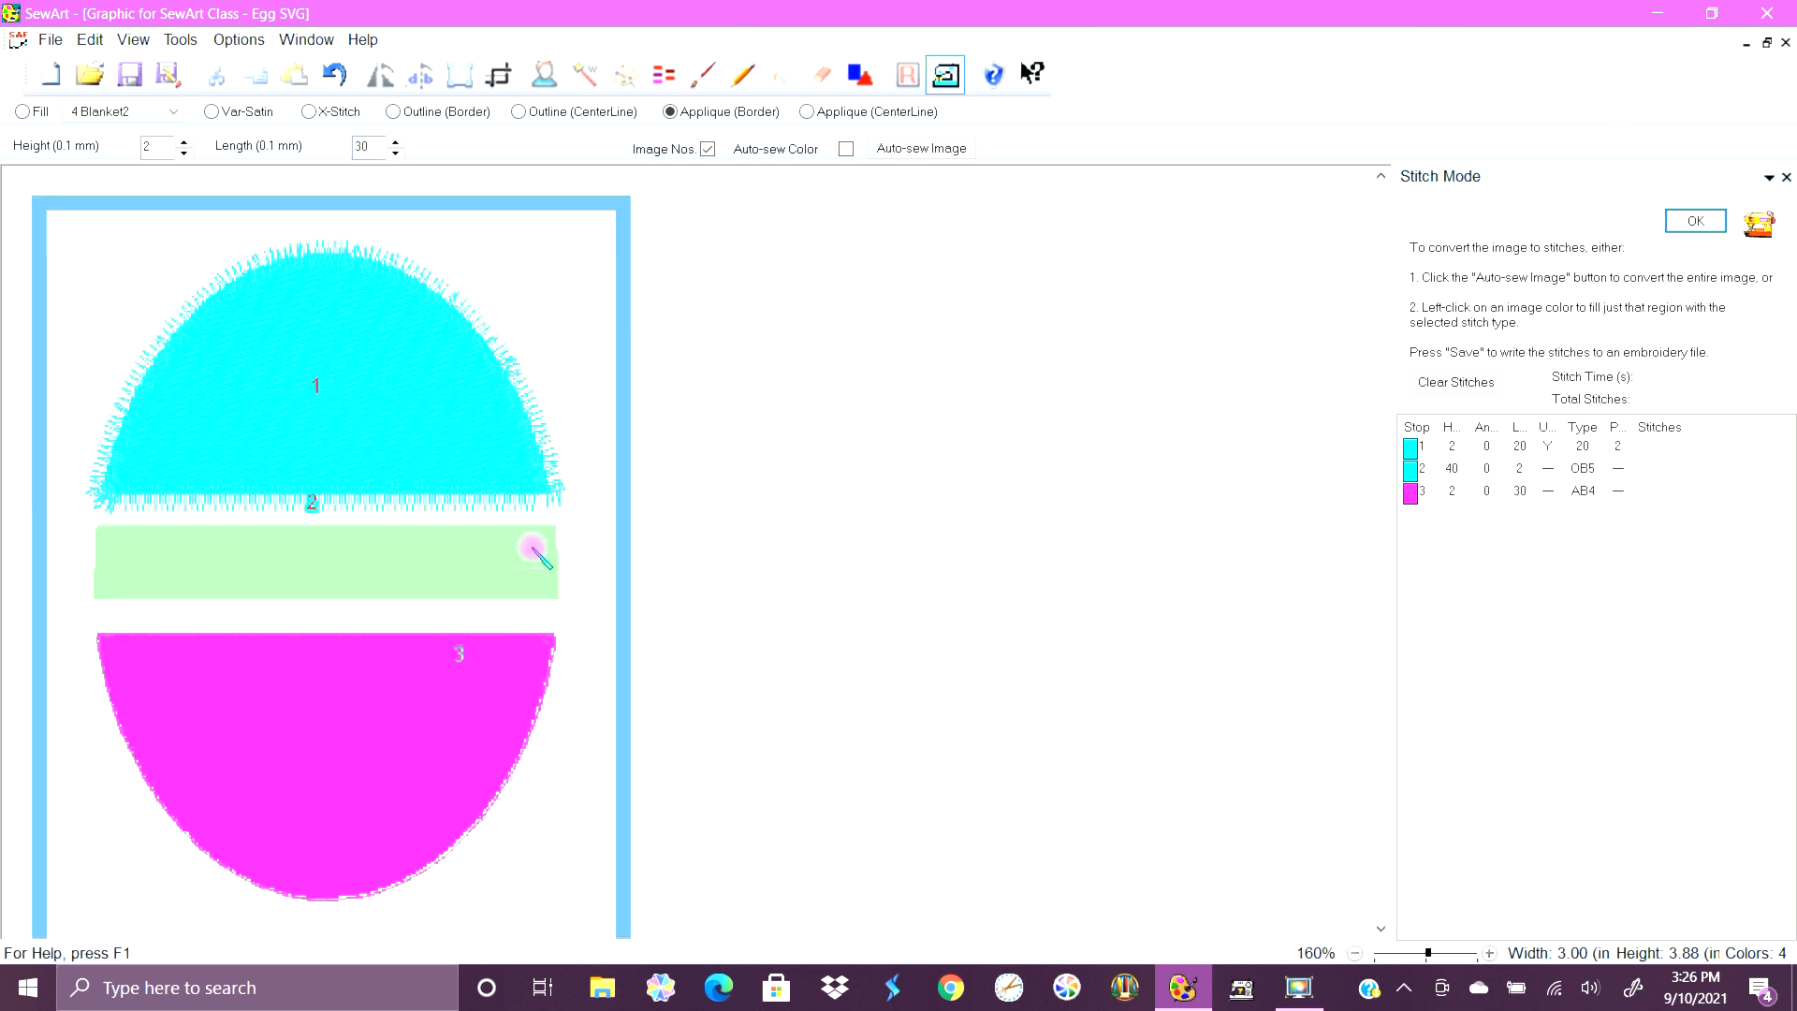
left_click(477, 720)
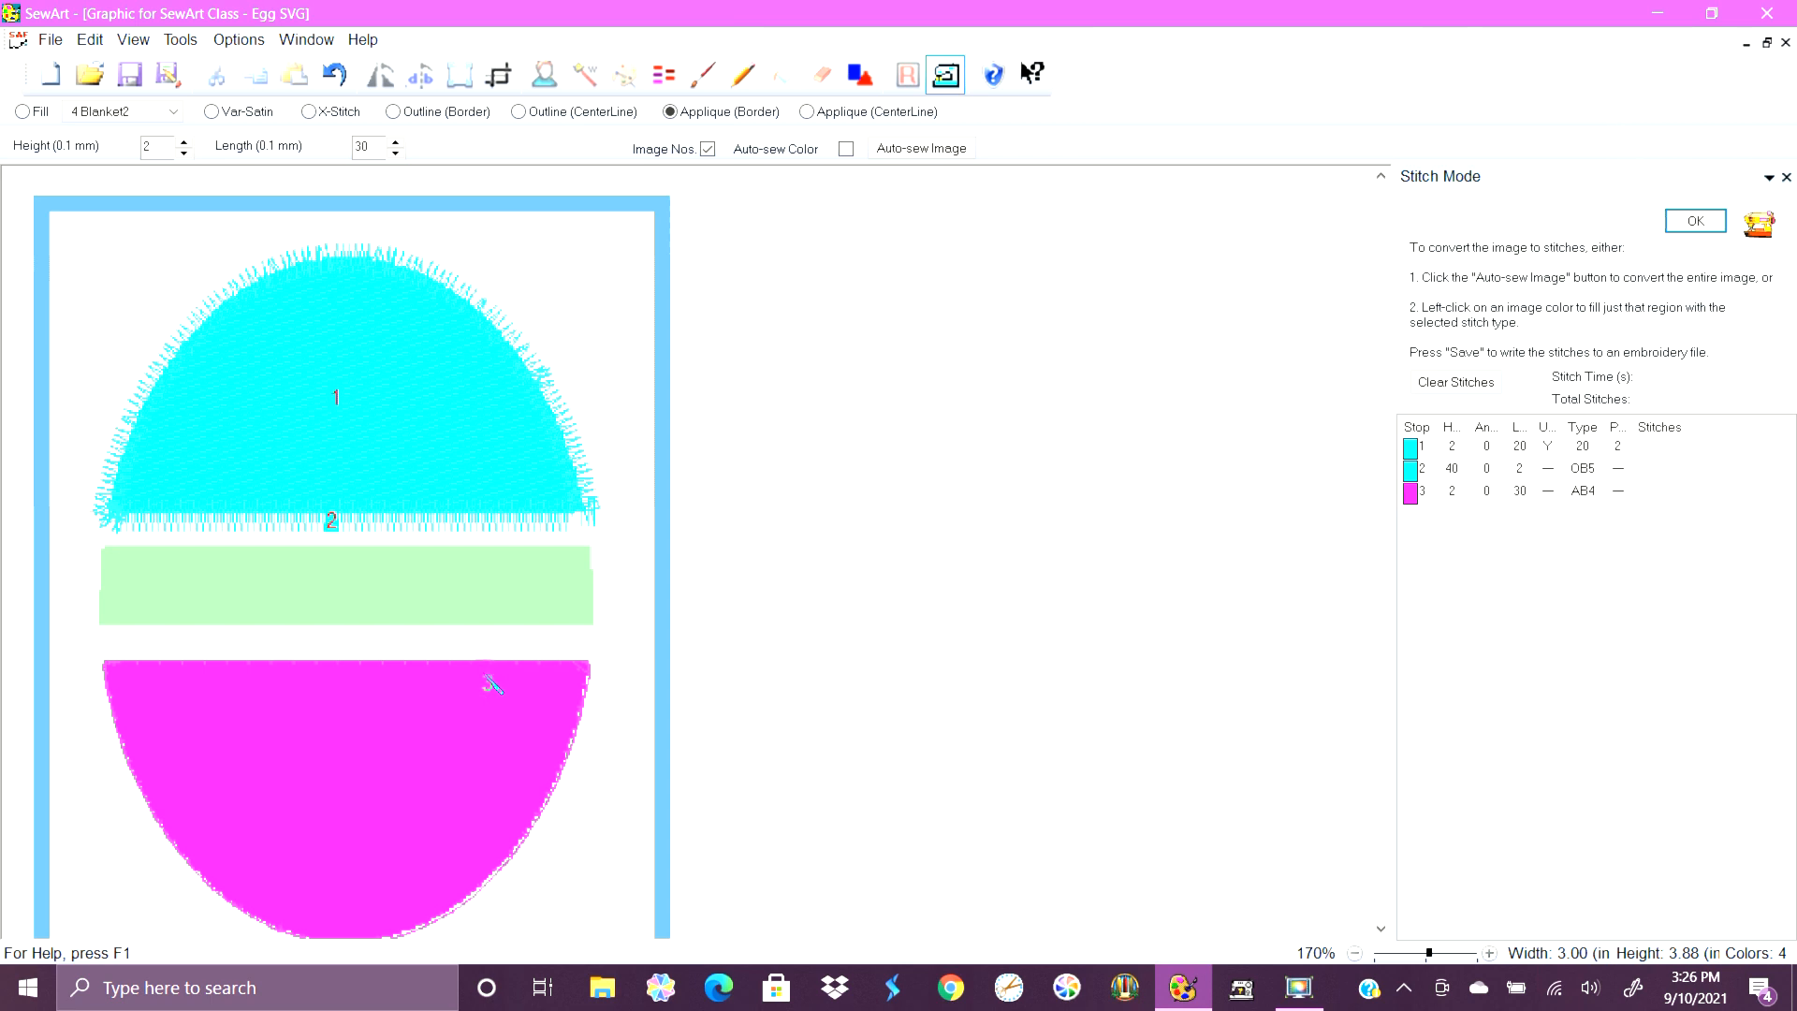
left_click(475, 668)
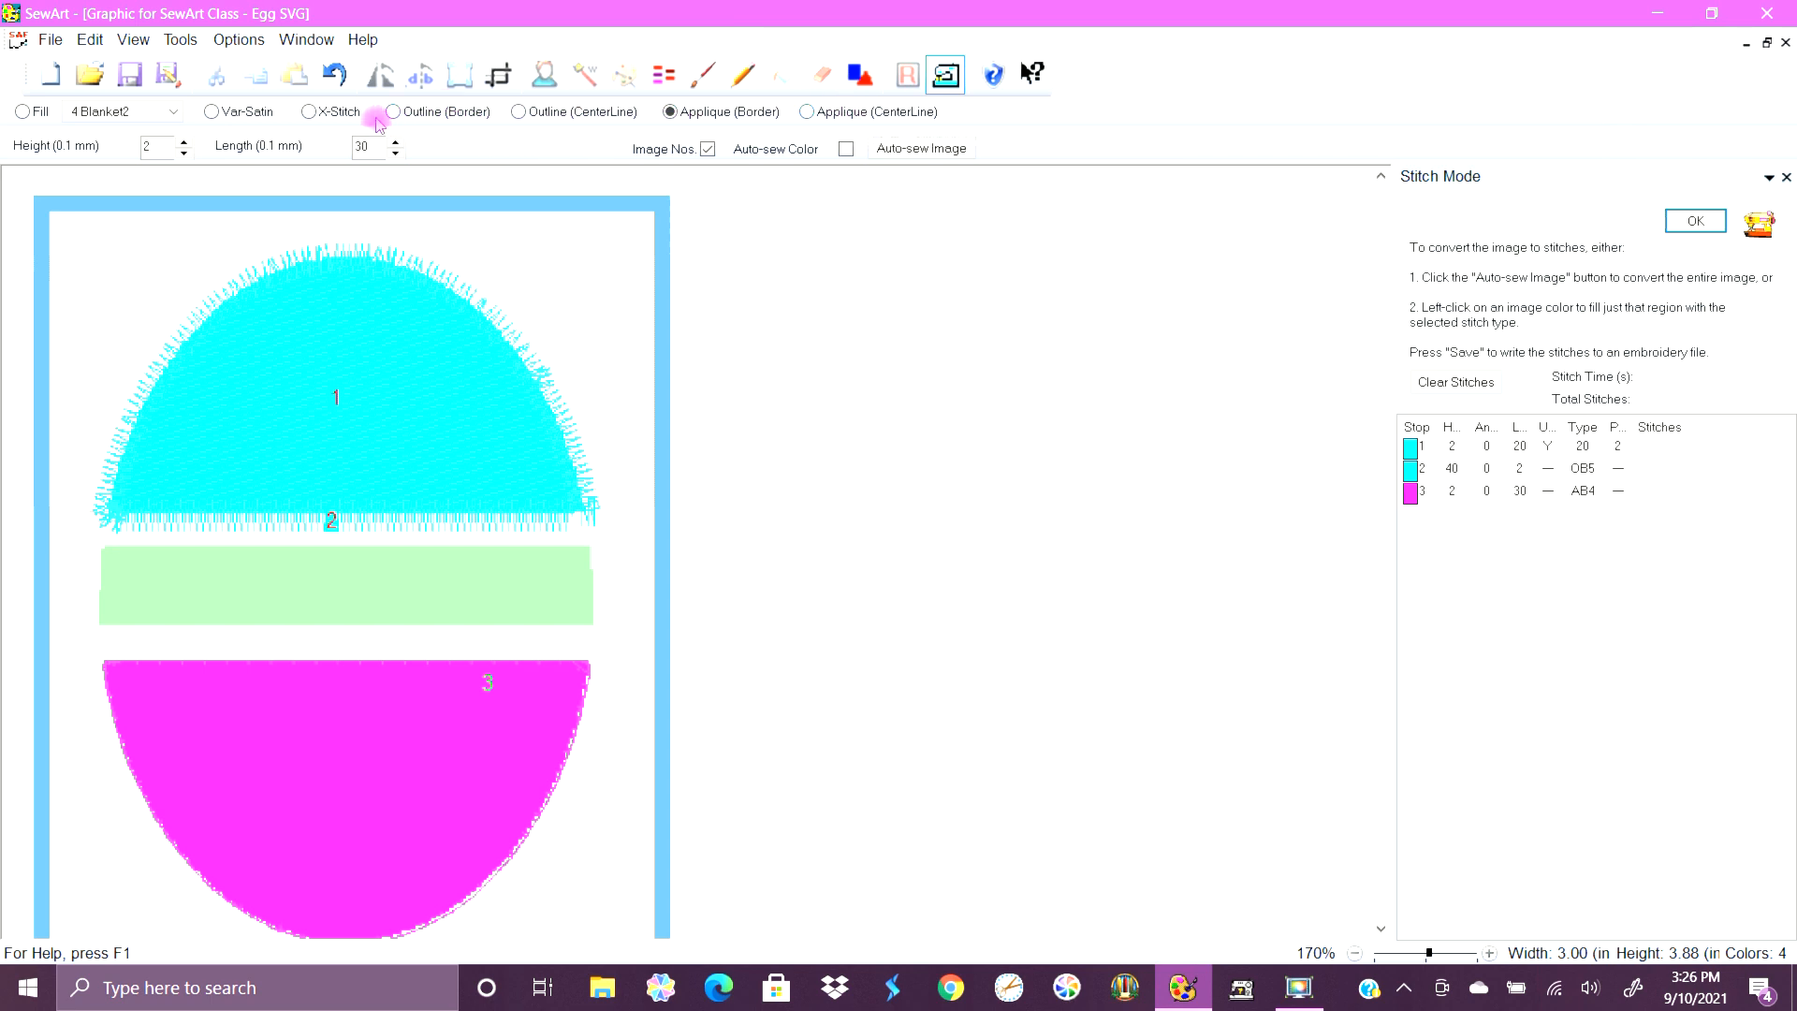
Fill the light green middle band with X-Stitch at a separation of 20.
left_click(328, 117)
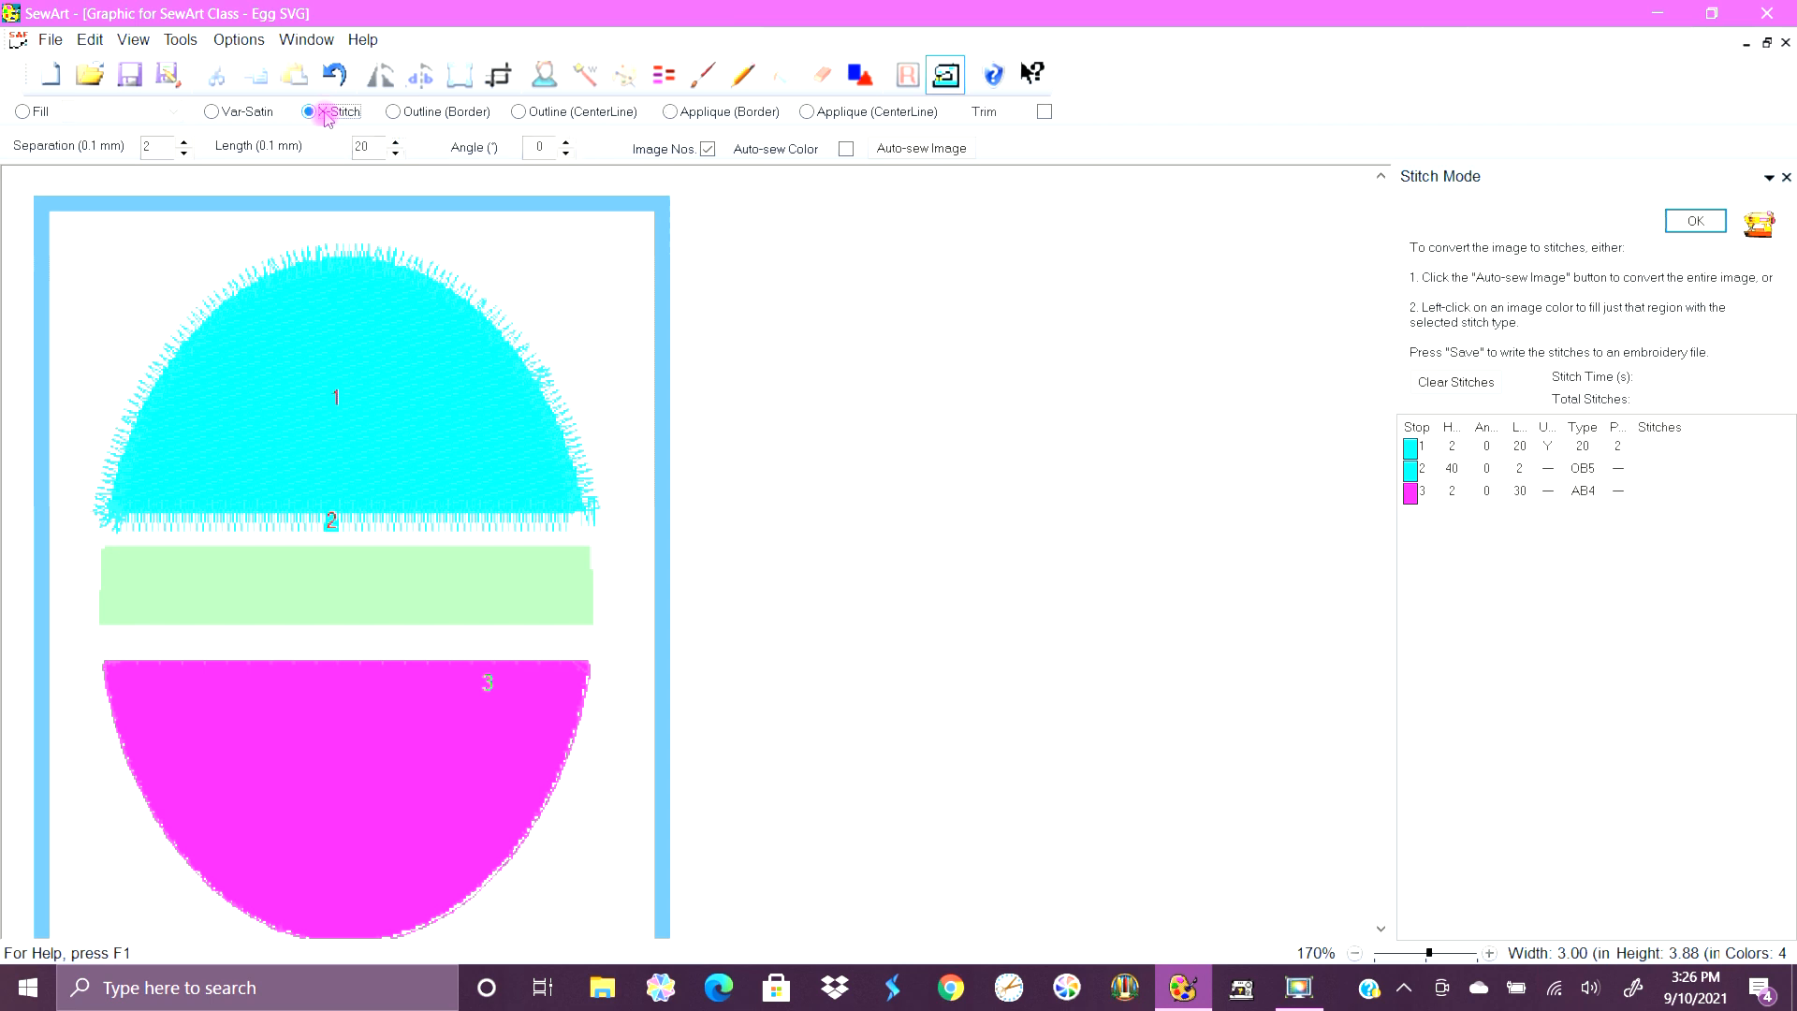
left_click(151, 147)
left_click(152, 147)
type("0")
left_click(541, 148)
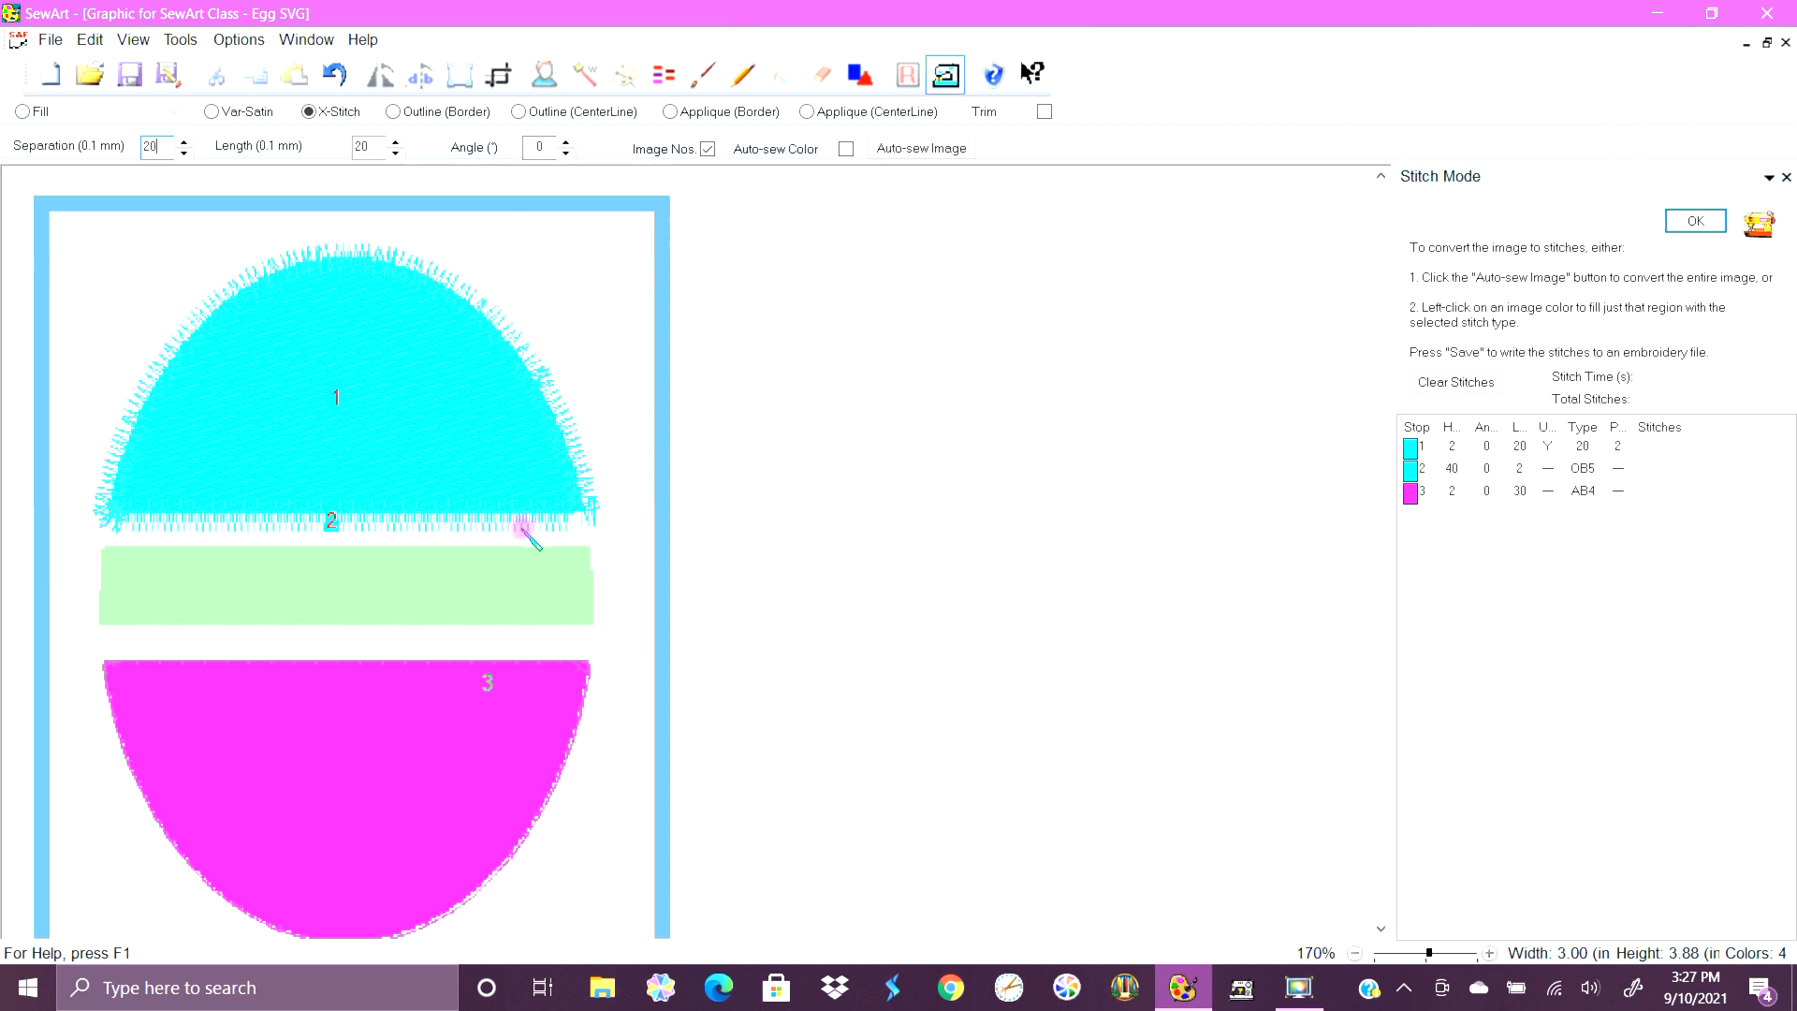
left_click(145, 599)
left_click(142, 573)
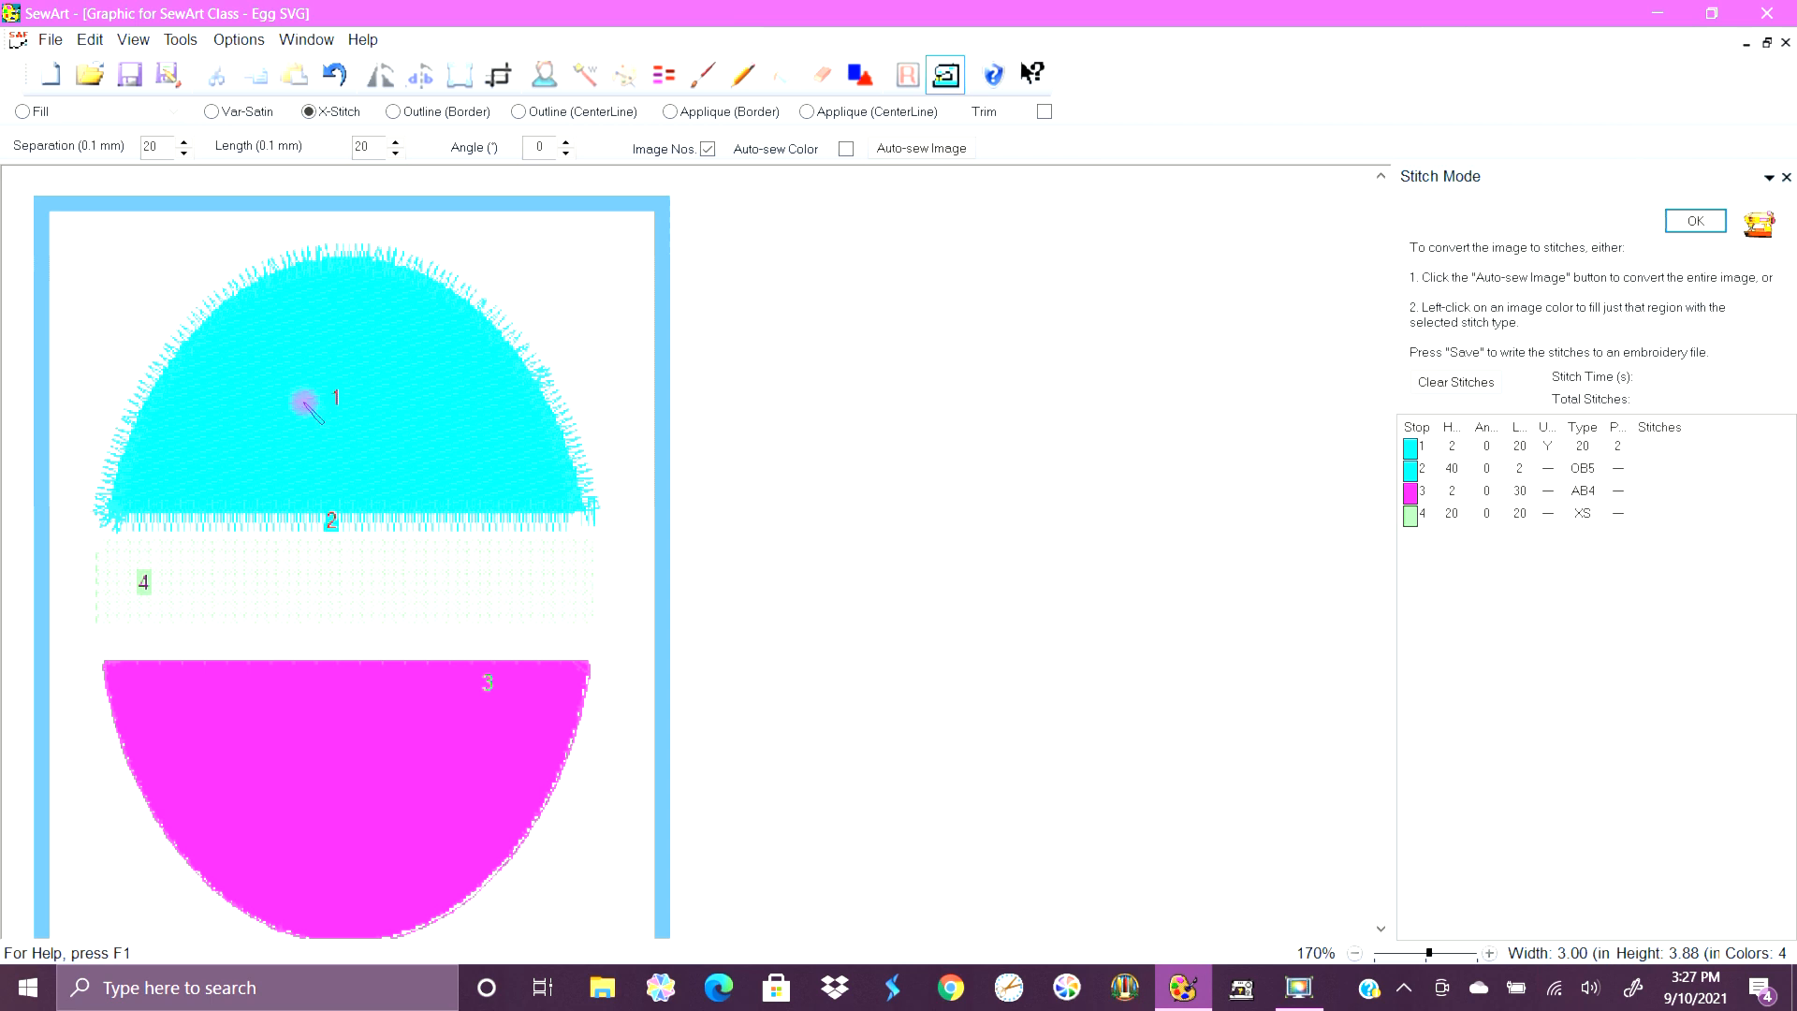
left_click(50, 43)
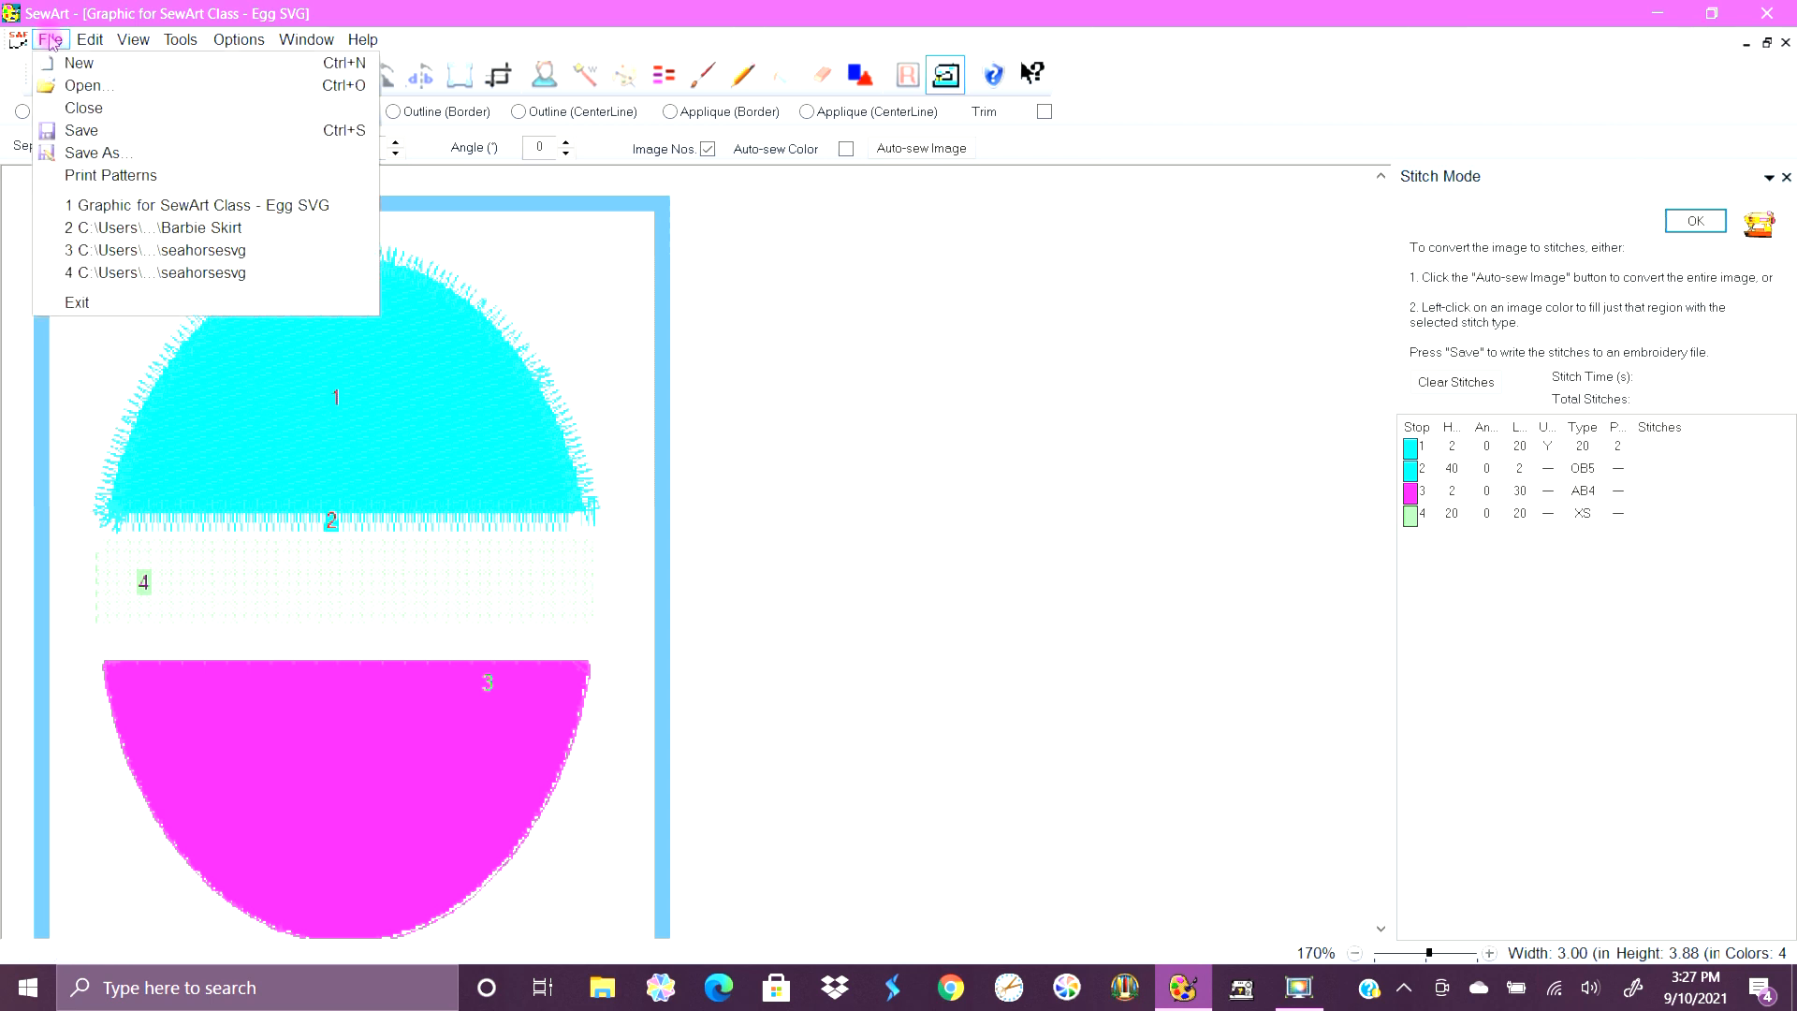
left_click(51, 42)
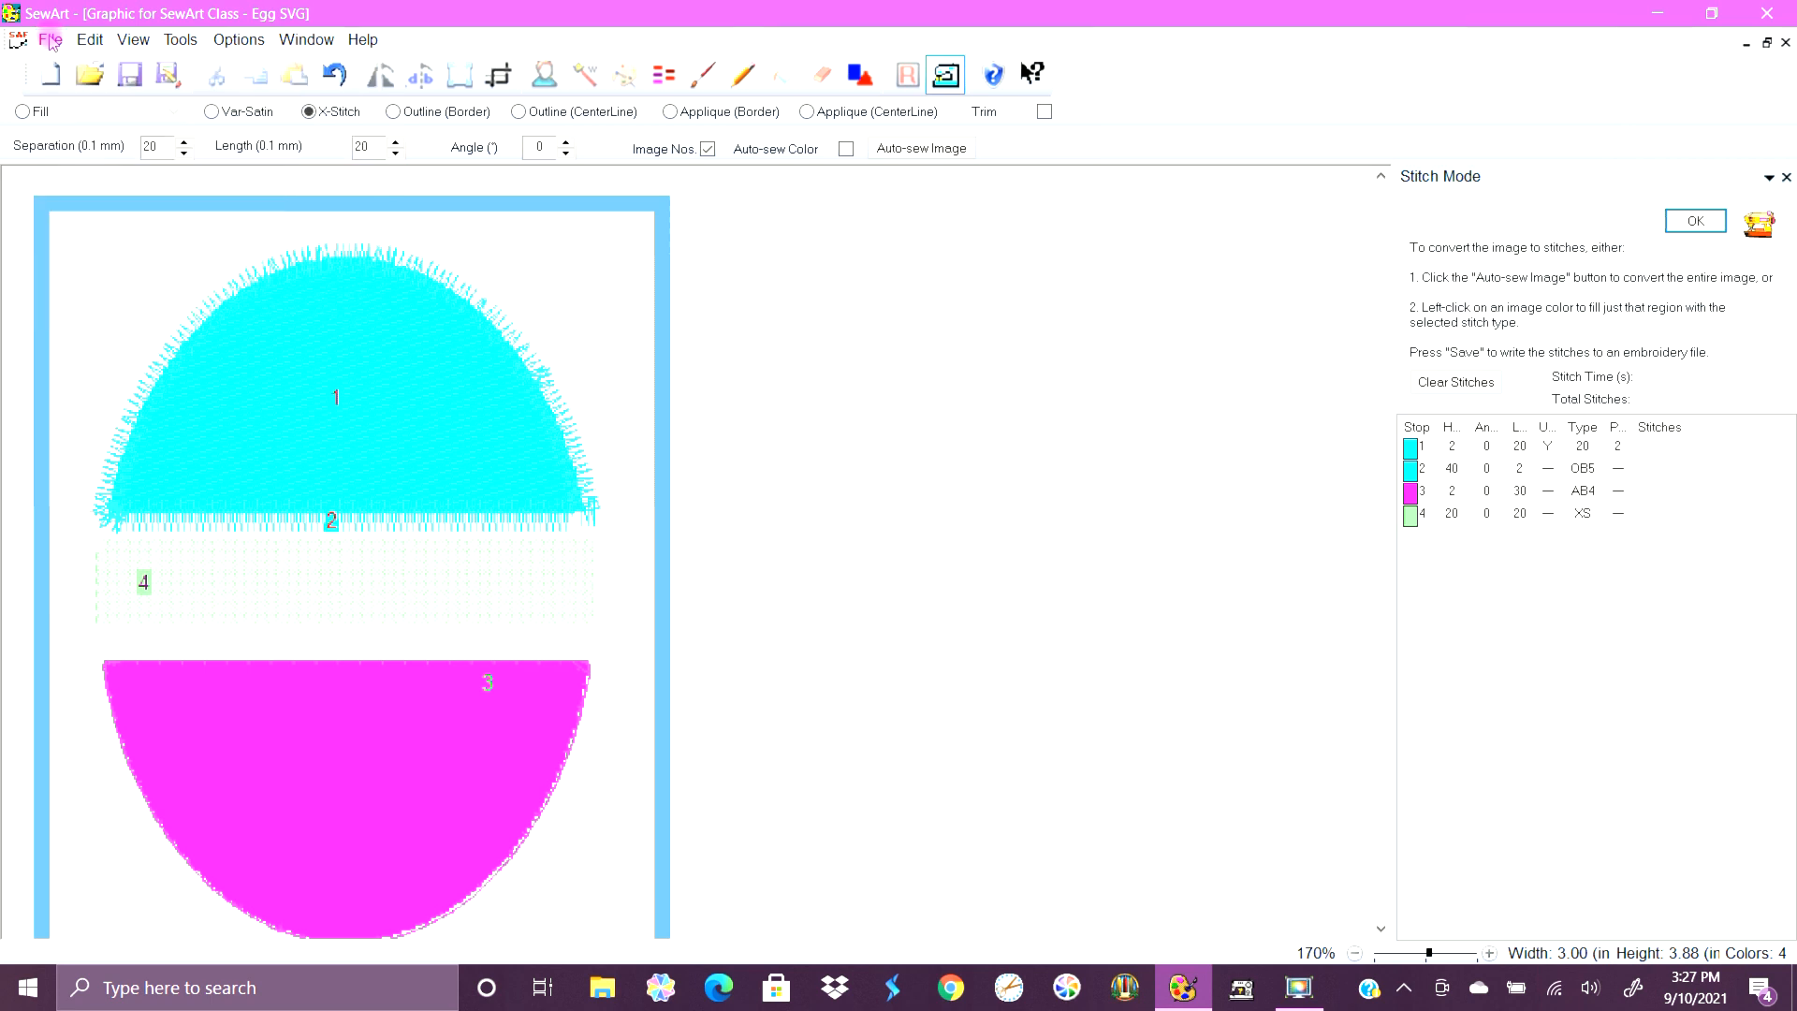
left_click(51, 42)
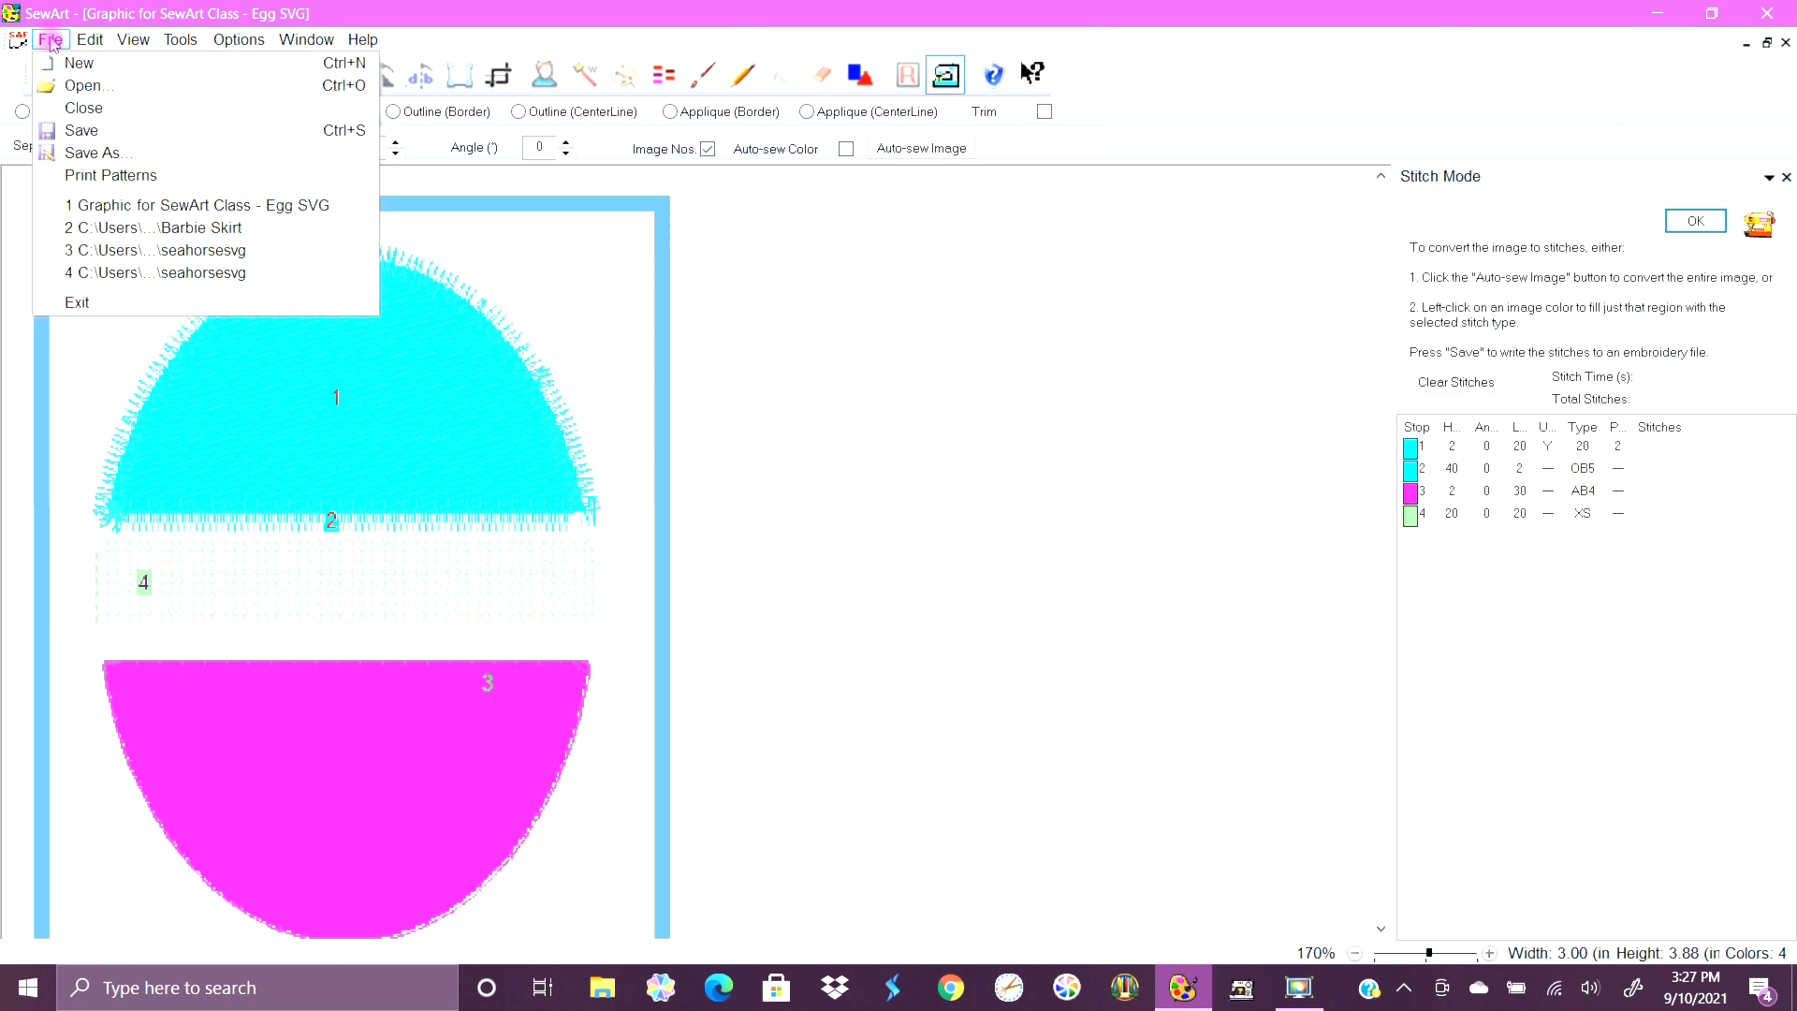
left_click(84, 155)
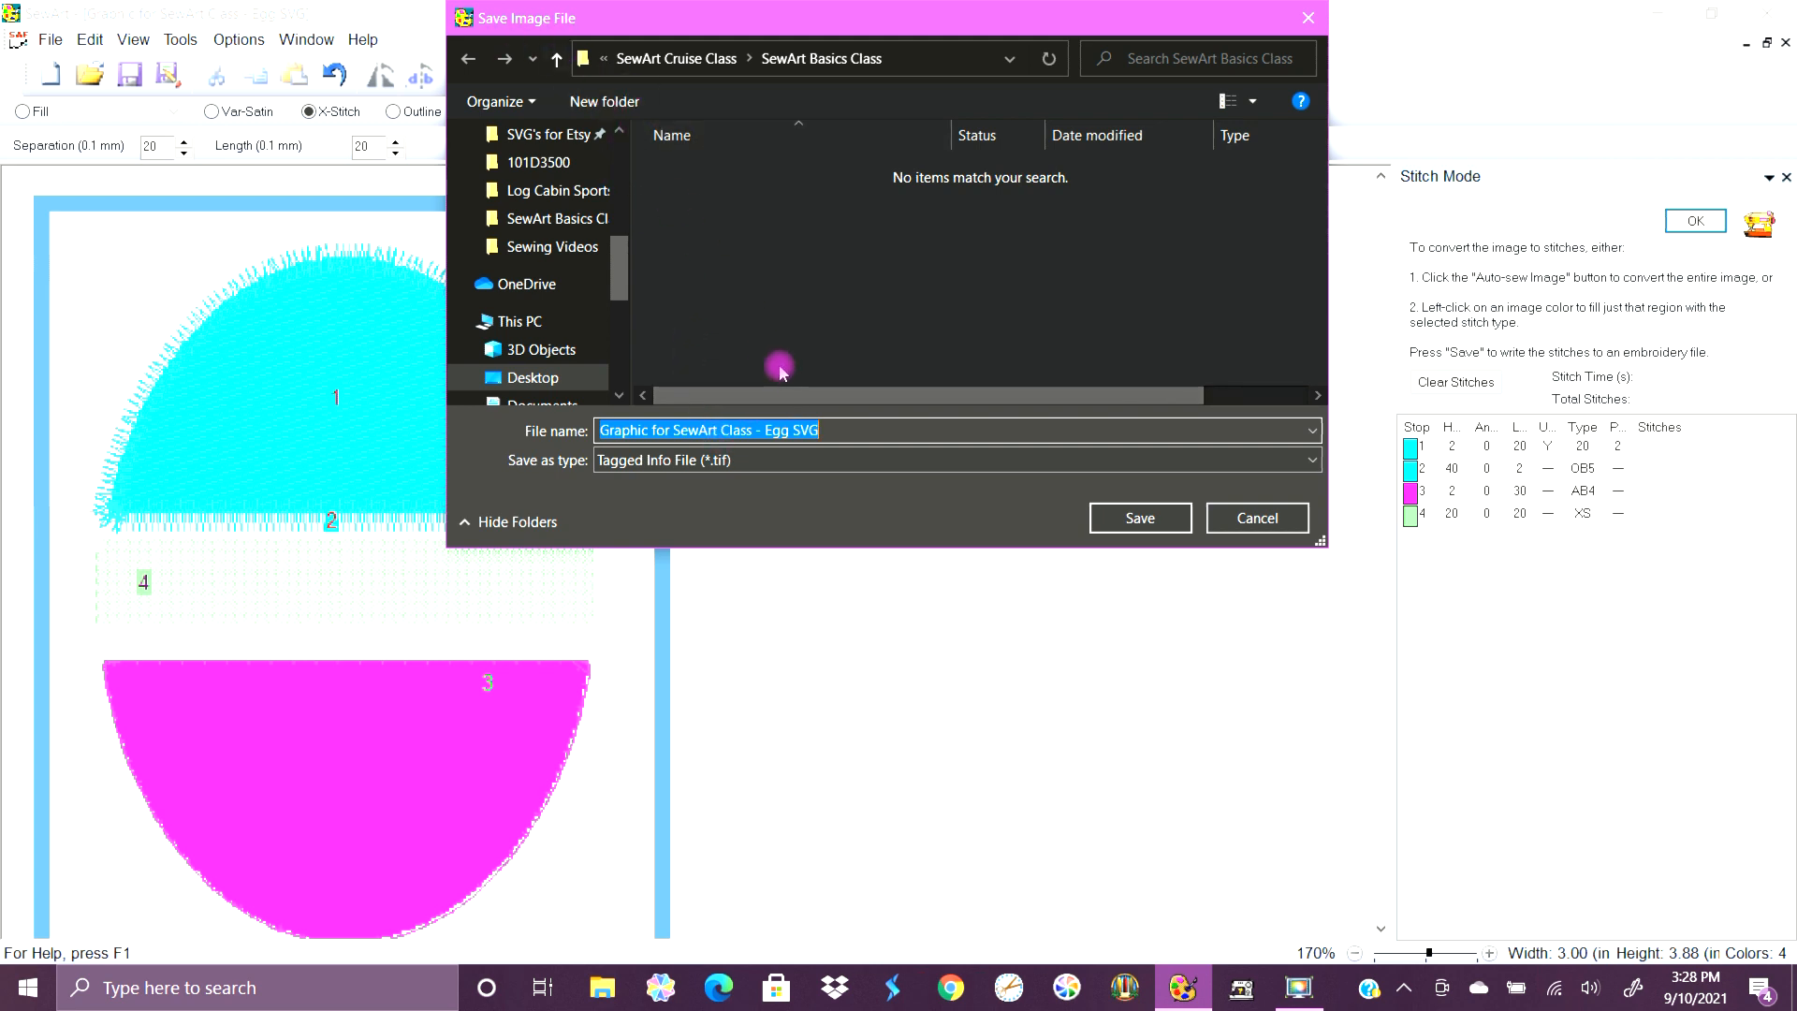
left_click(658, 461)
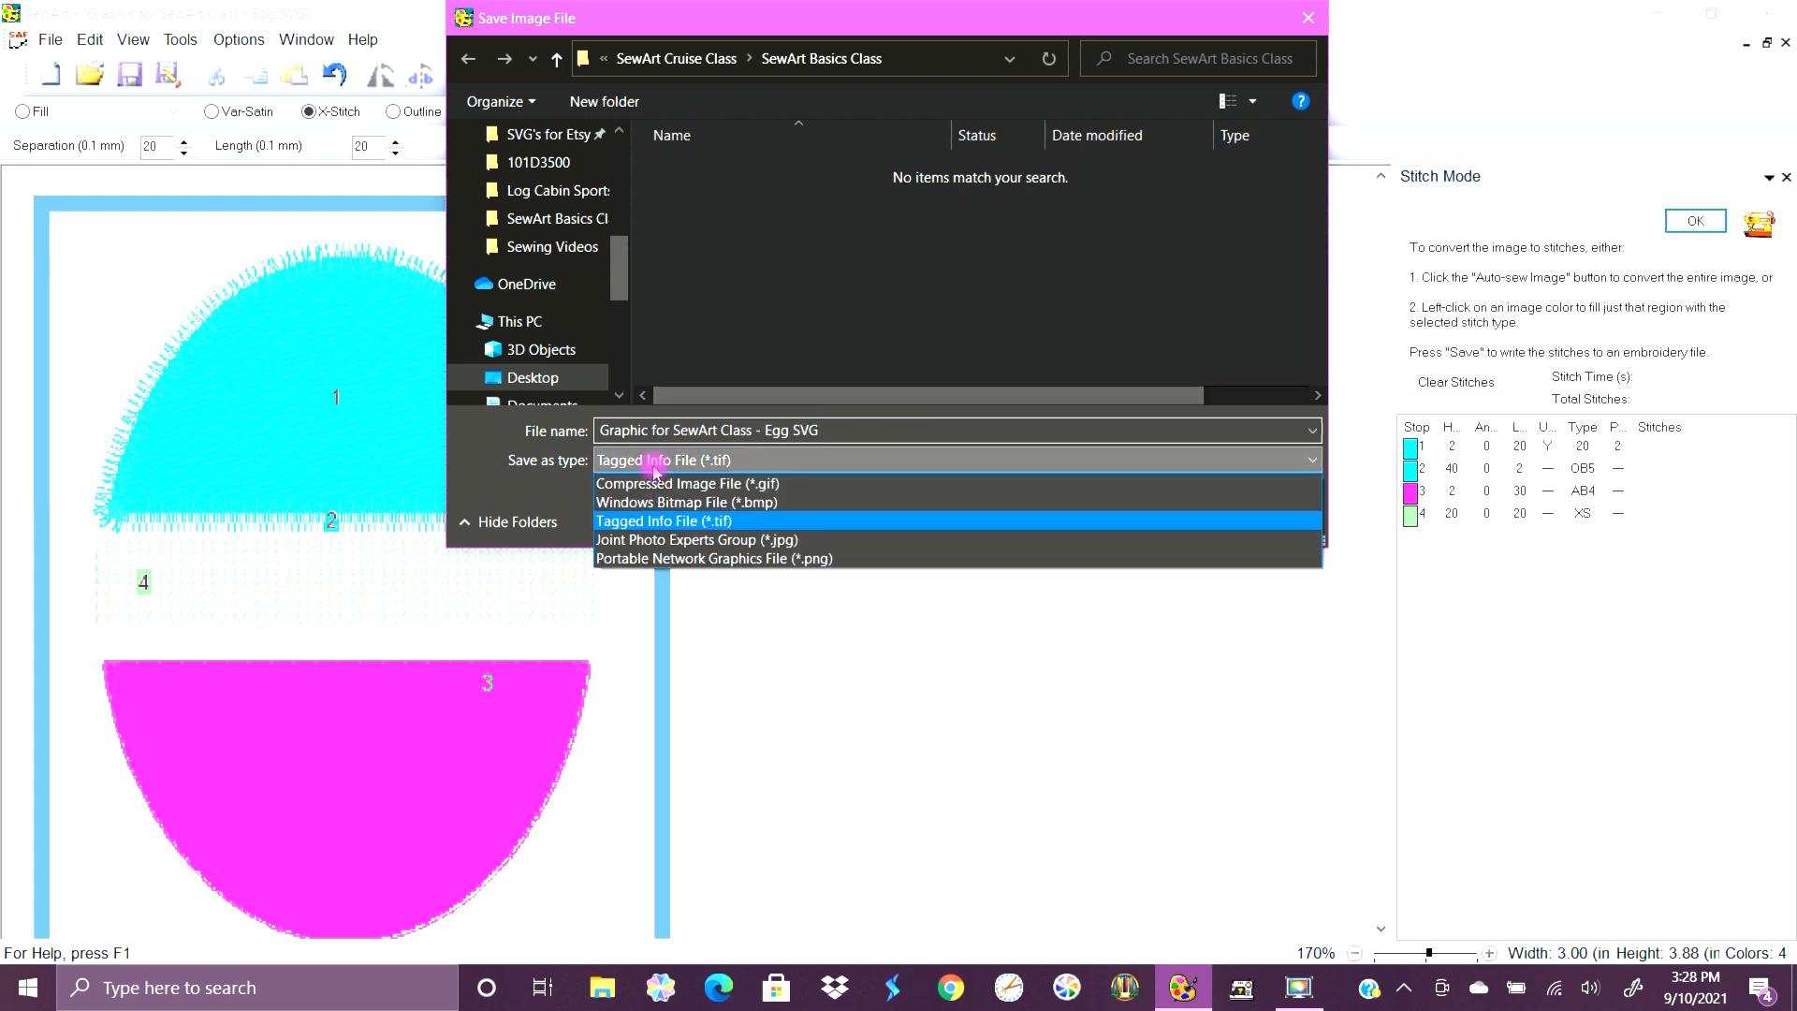
left_click(693, 520)
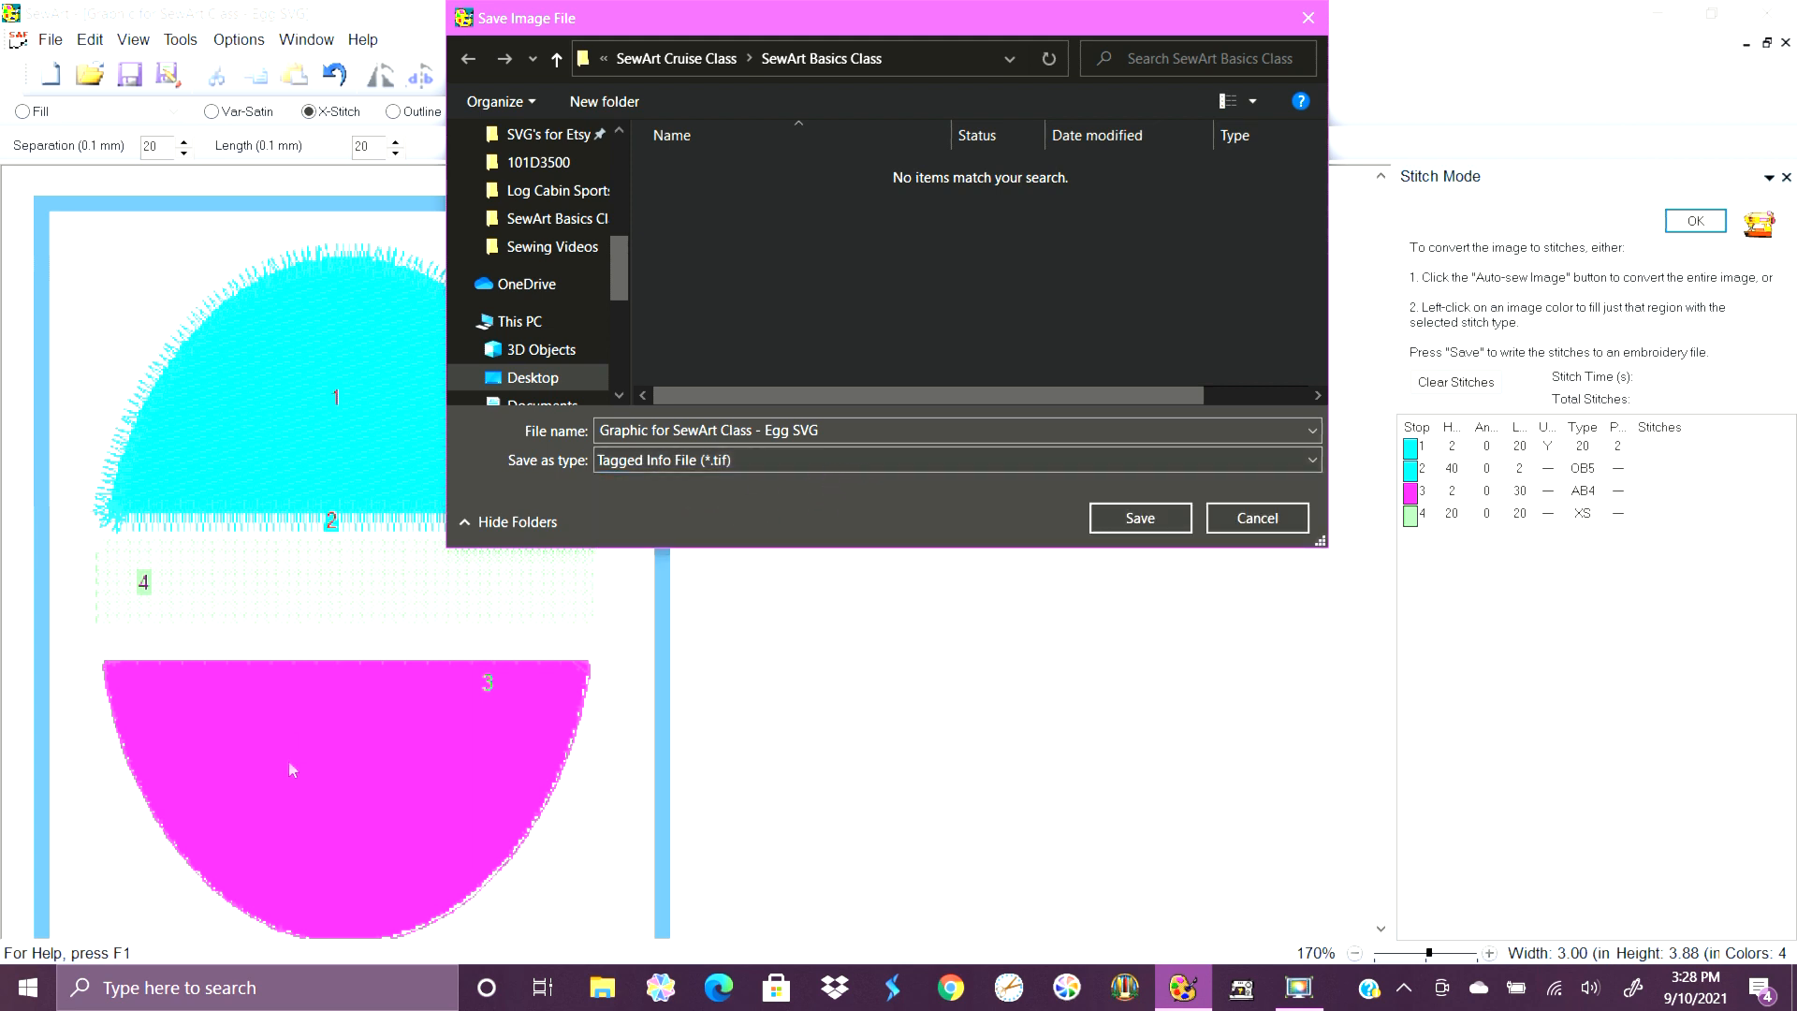
left_click(123, 475)
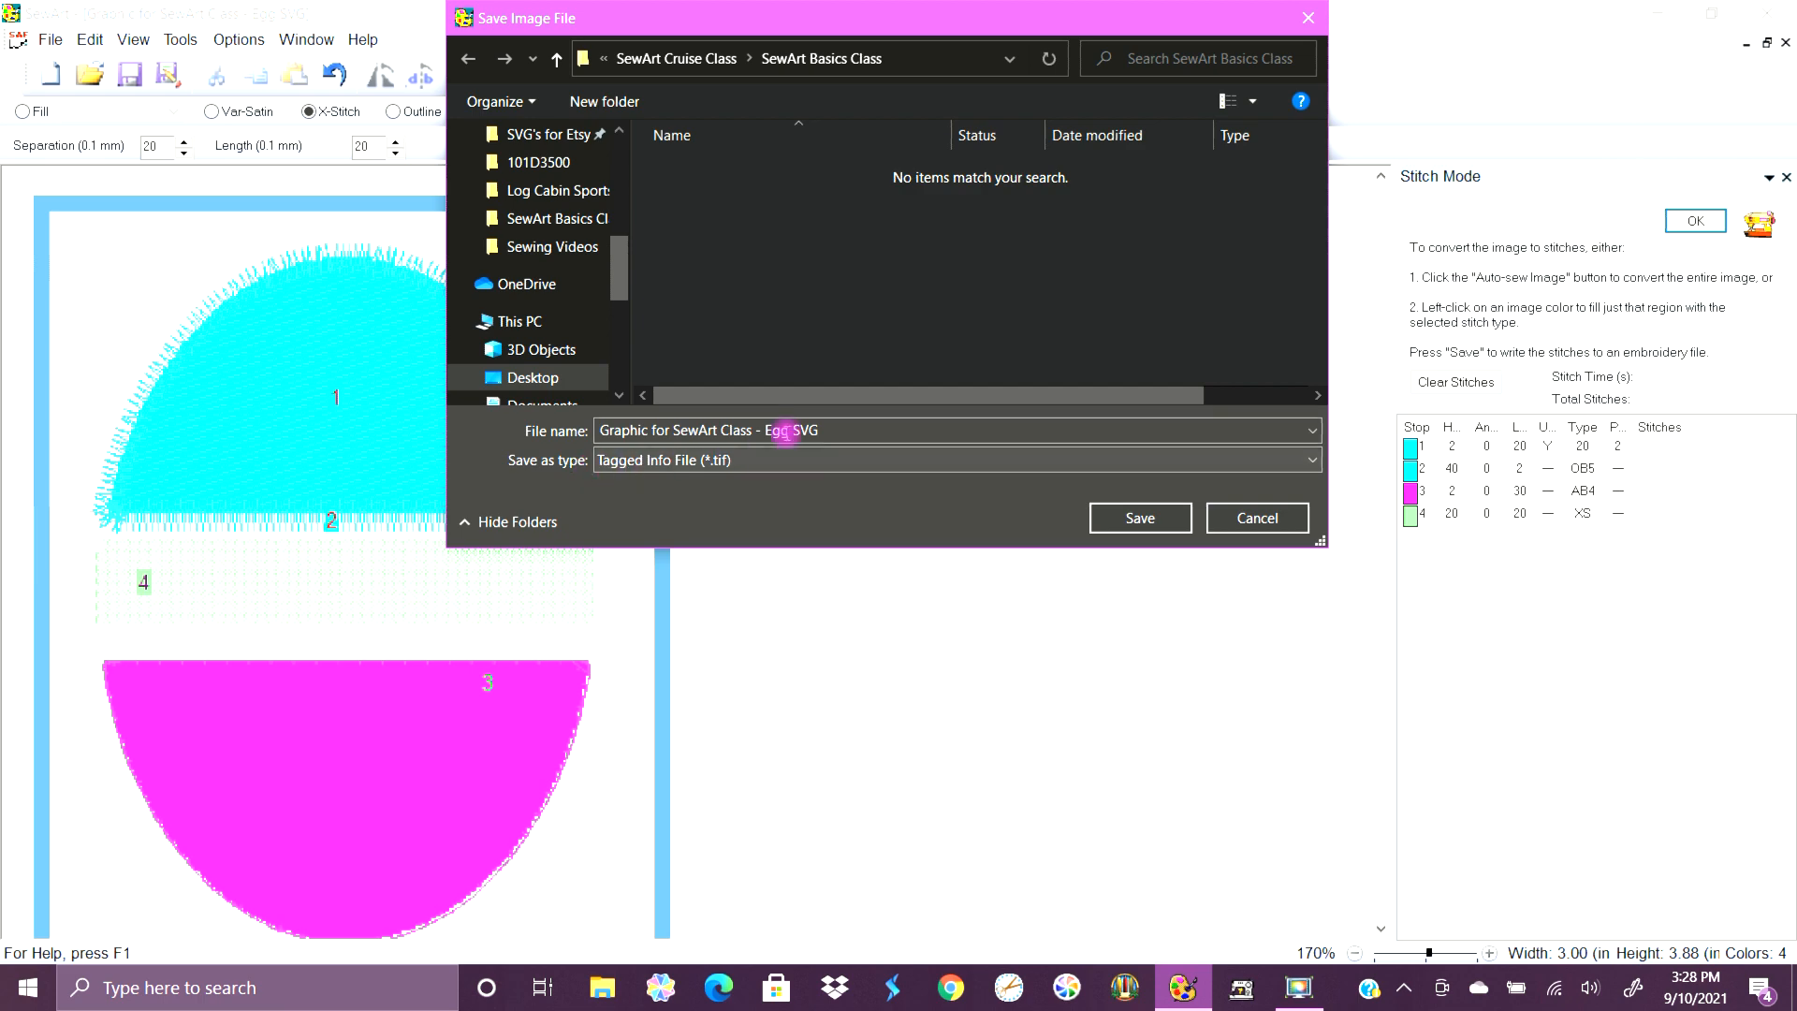
left_click(1251, 521)
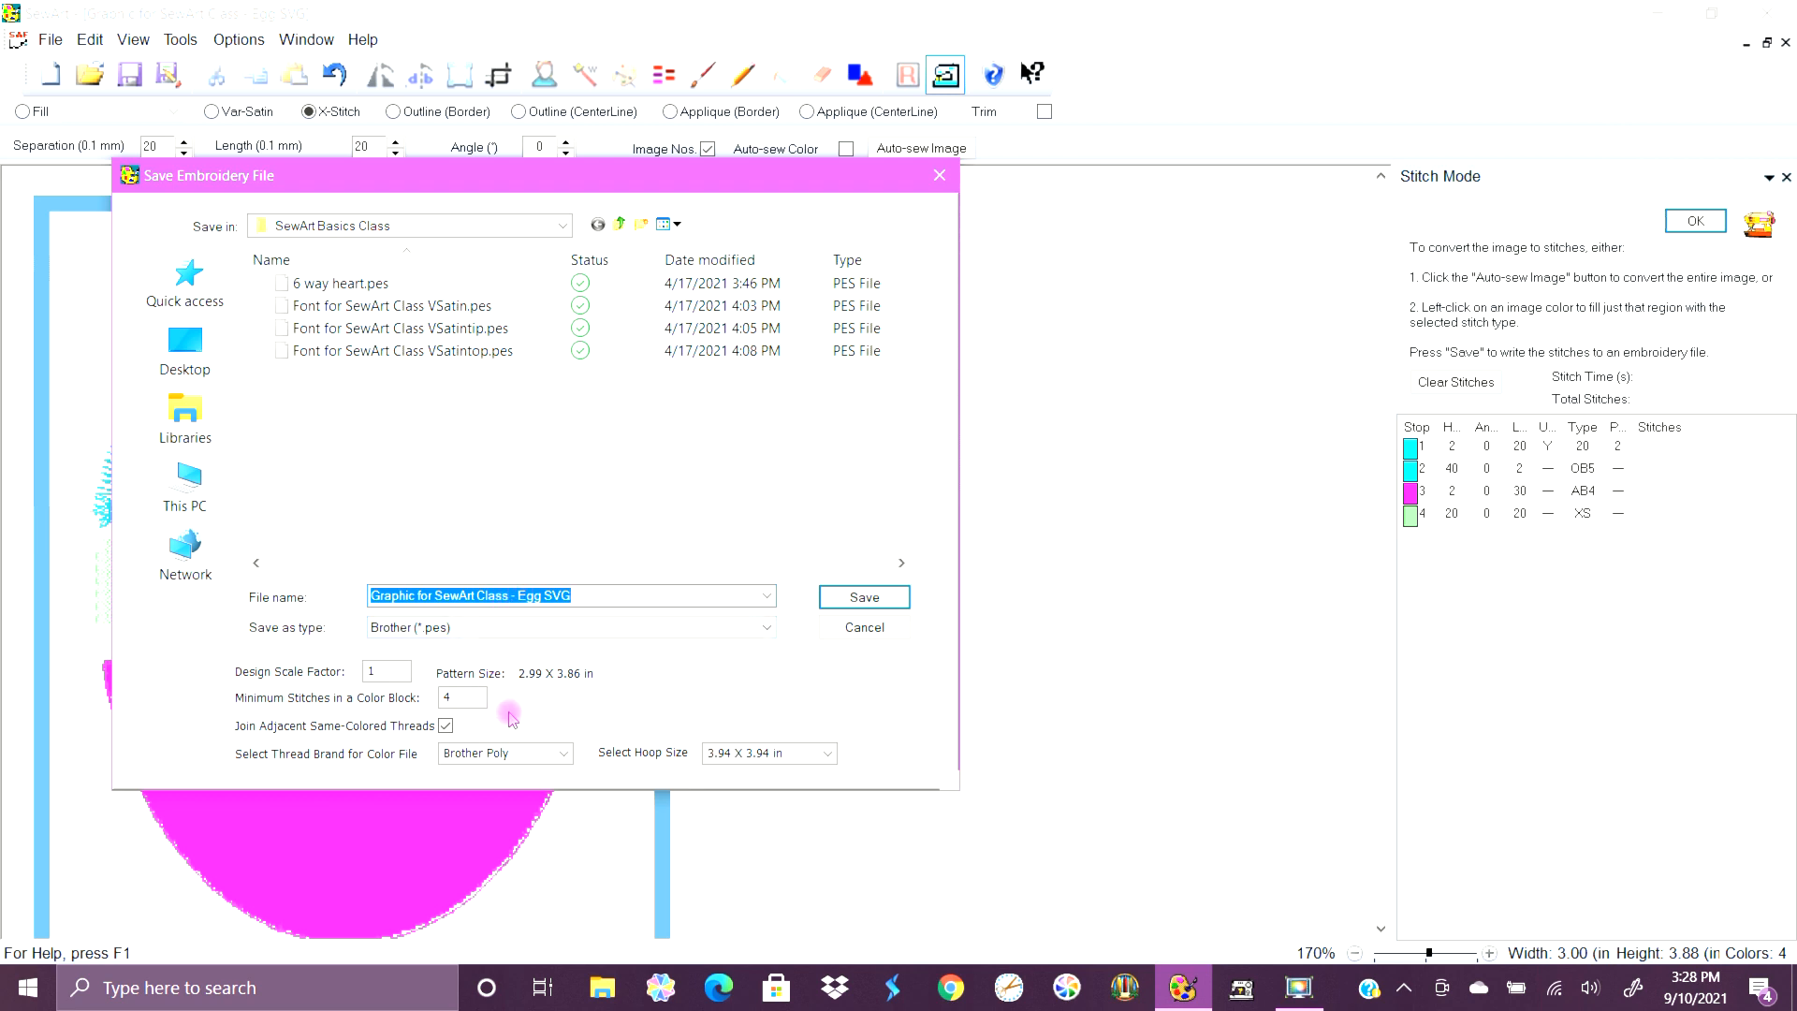
Choose Brother (*.pes) as the embroidery file type and try other design scale factors, ending with 1.
left_click(494, 629)
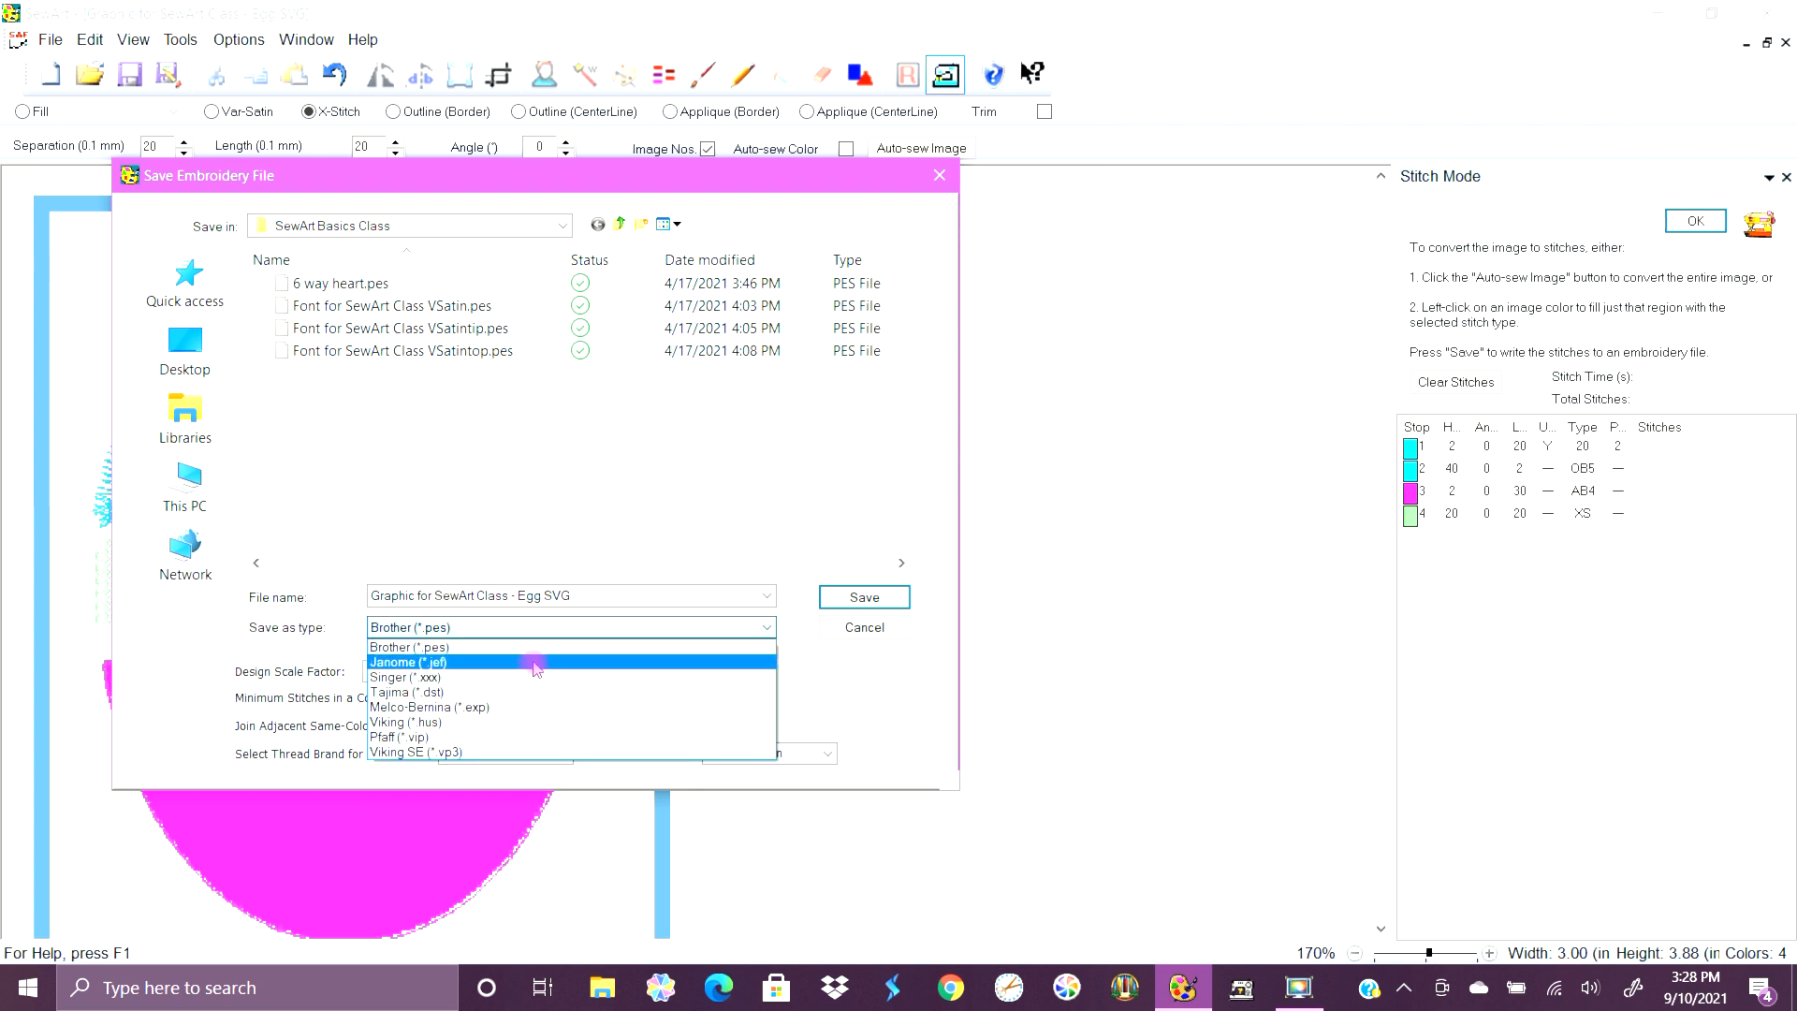
left_click(506, 648)
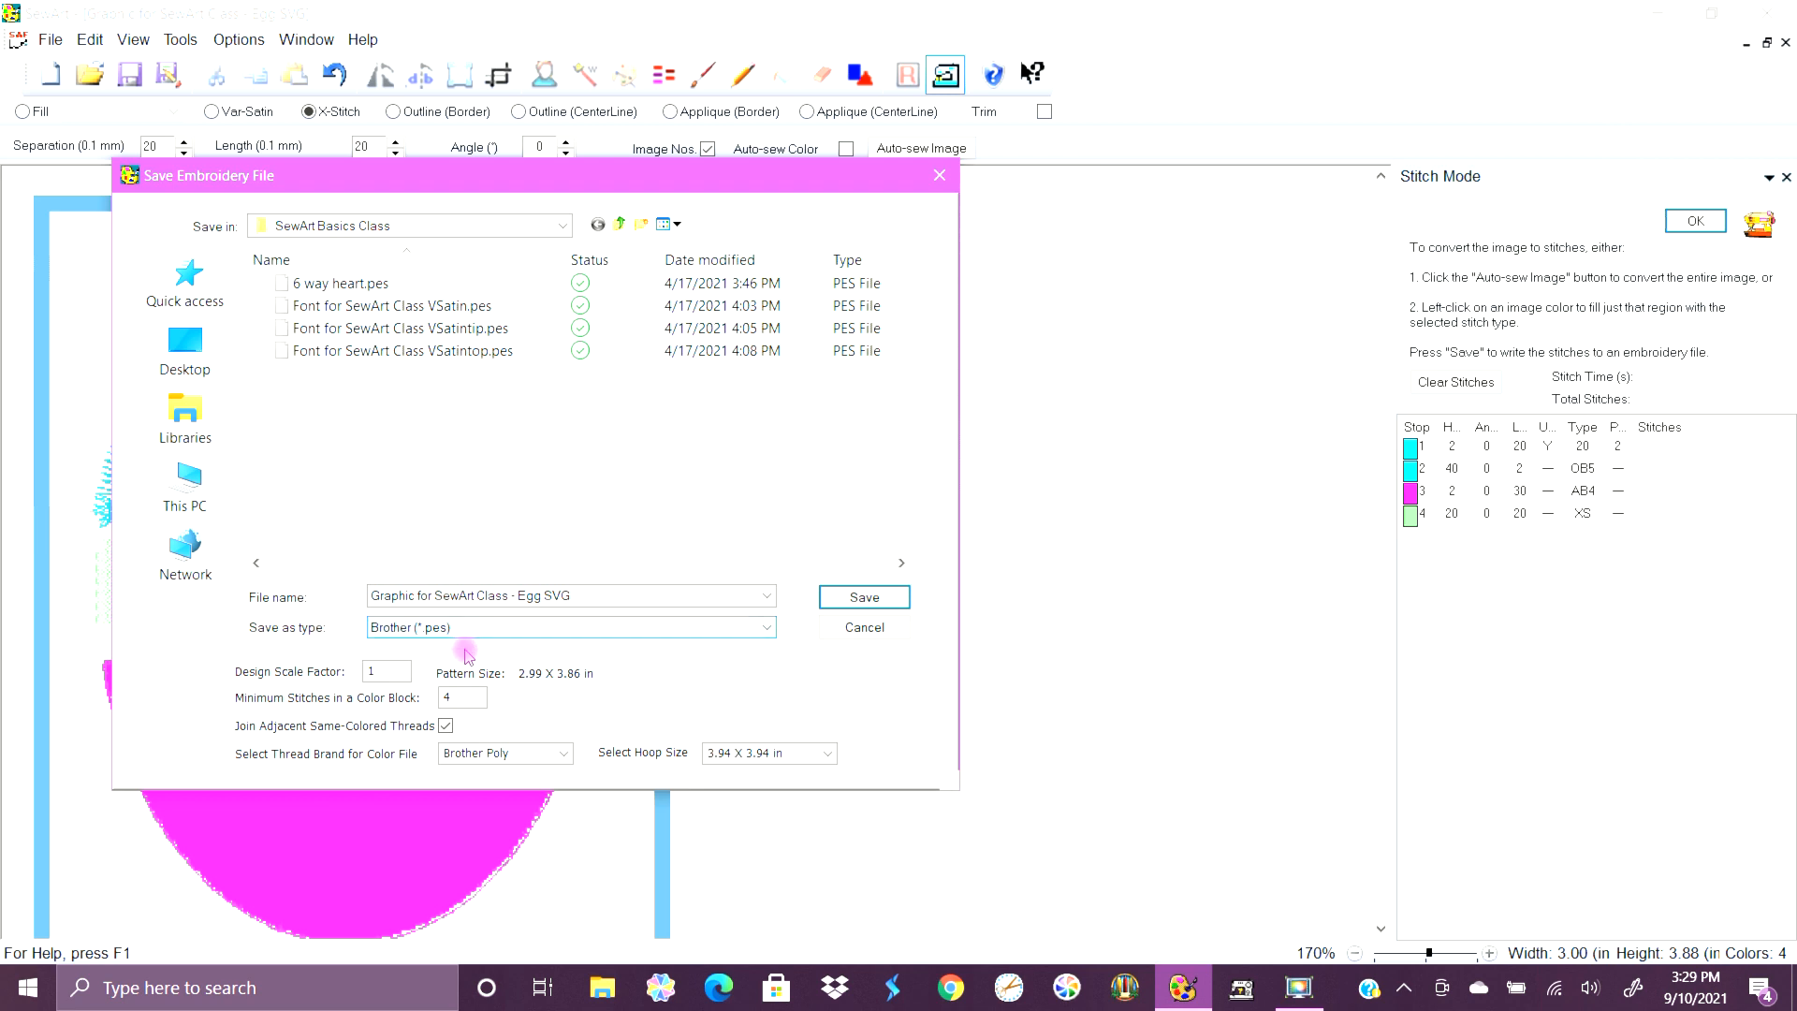
left_click(393, 673)
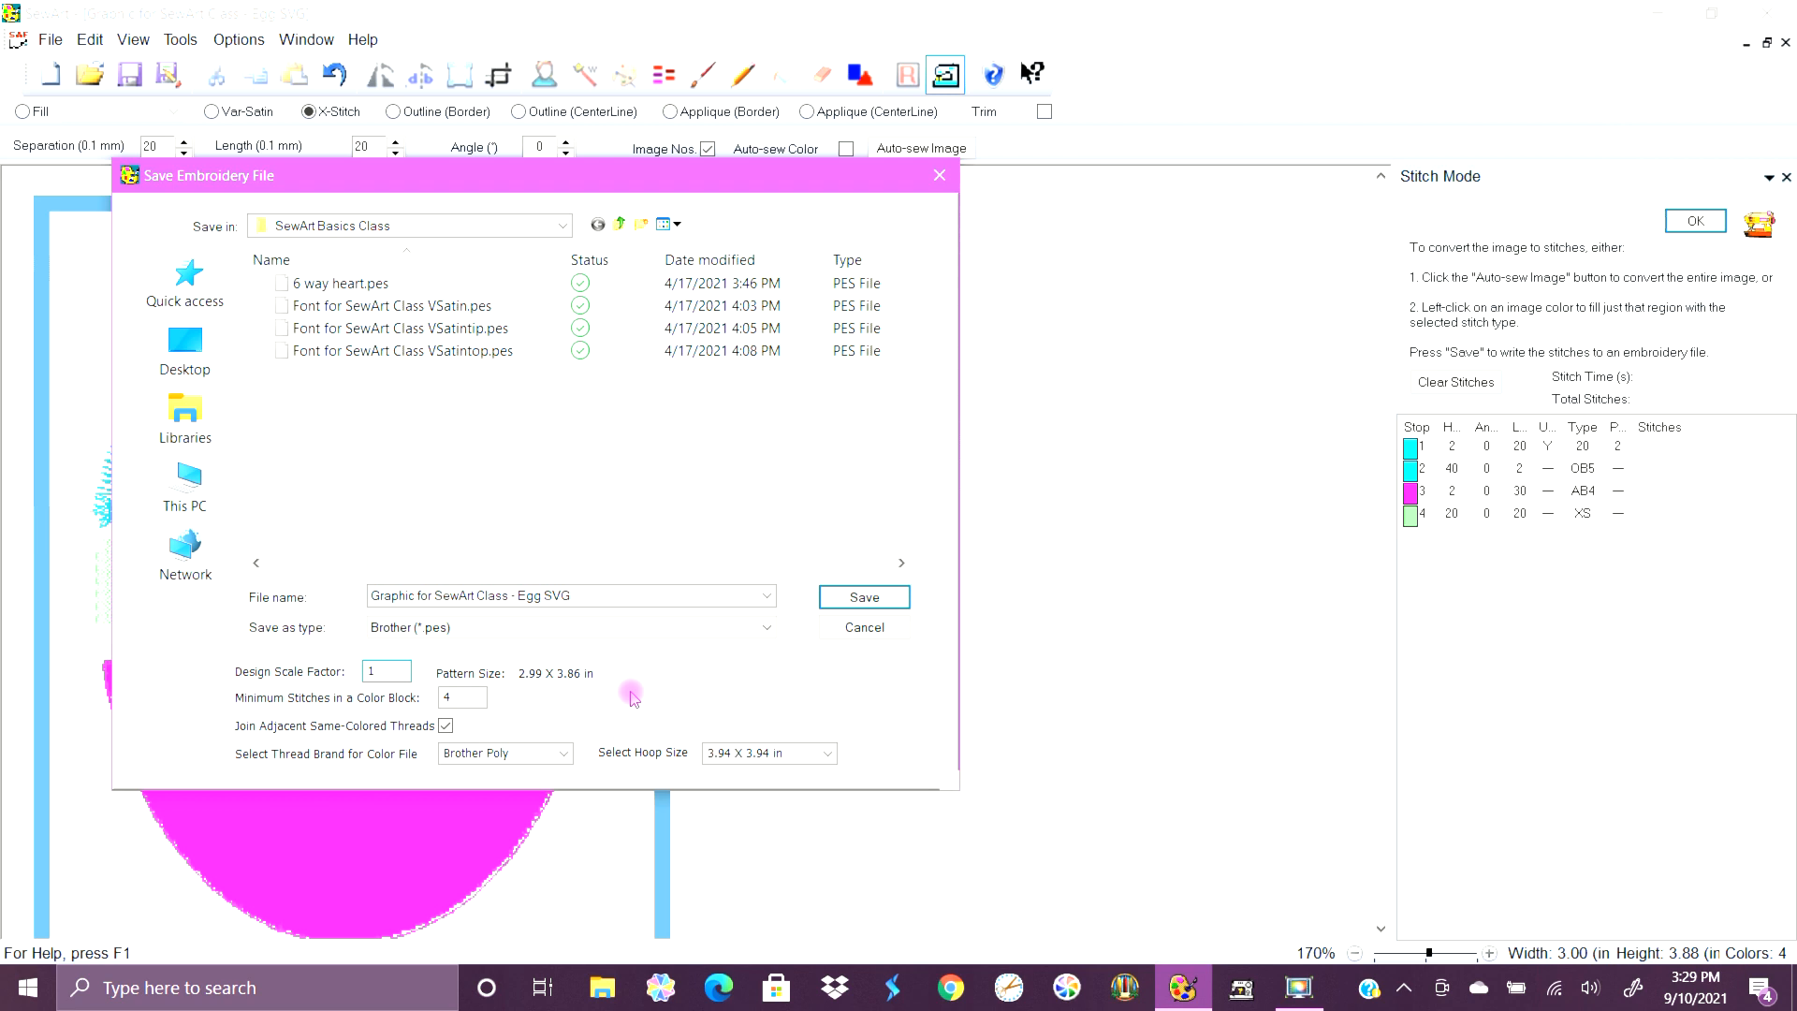
type("1.")
type("1")
key("BackSpace")
type(".1")
type(".89")
key("BackSpace")
type("1")
left_click(632, 695)
left_click(476, 697)
Save the embroidery file to the Desktop as "Graphic for SewArt Class - Egg SVG910" and enlarge the stitch preview.
left_click(185, 352)
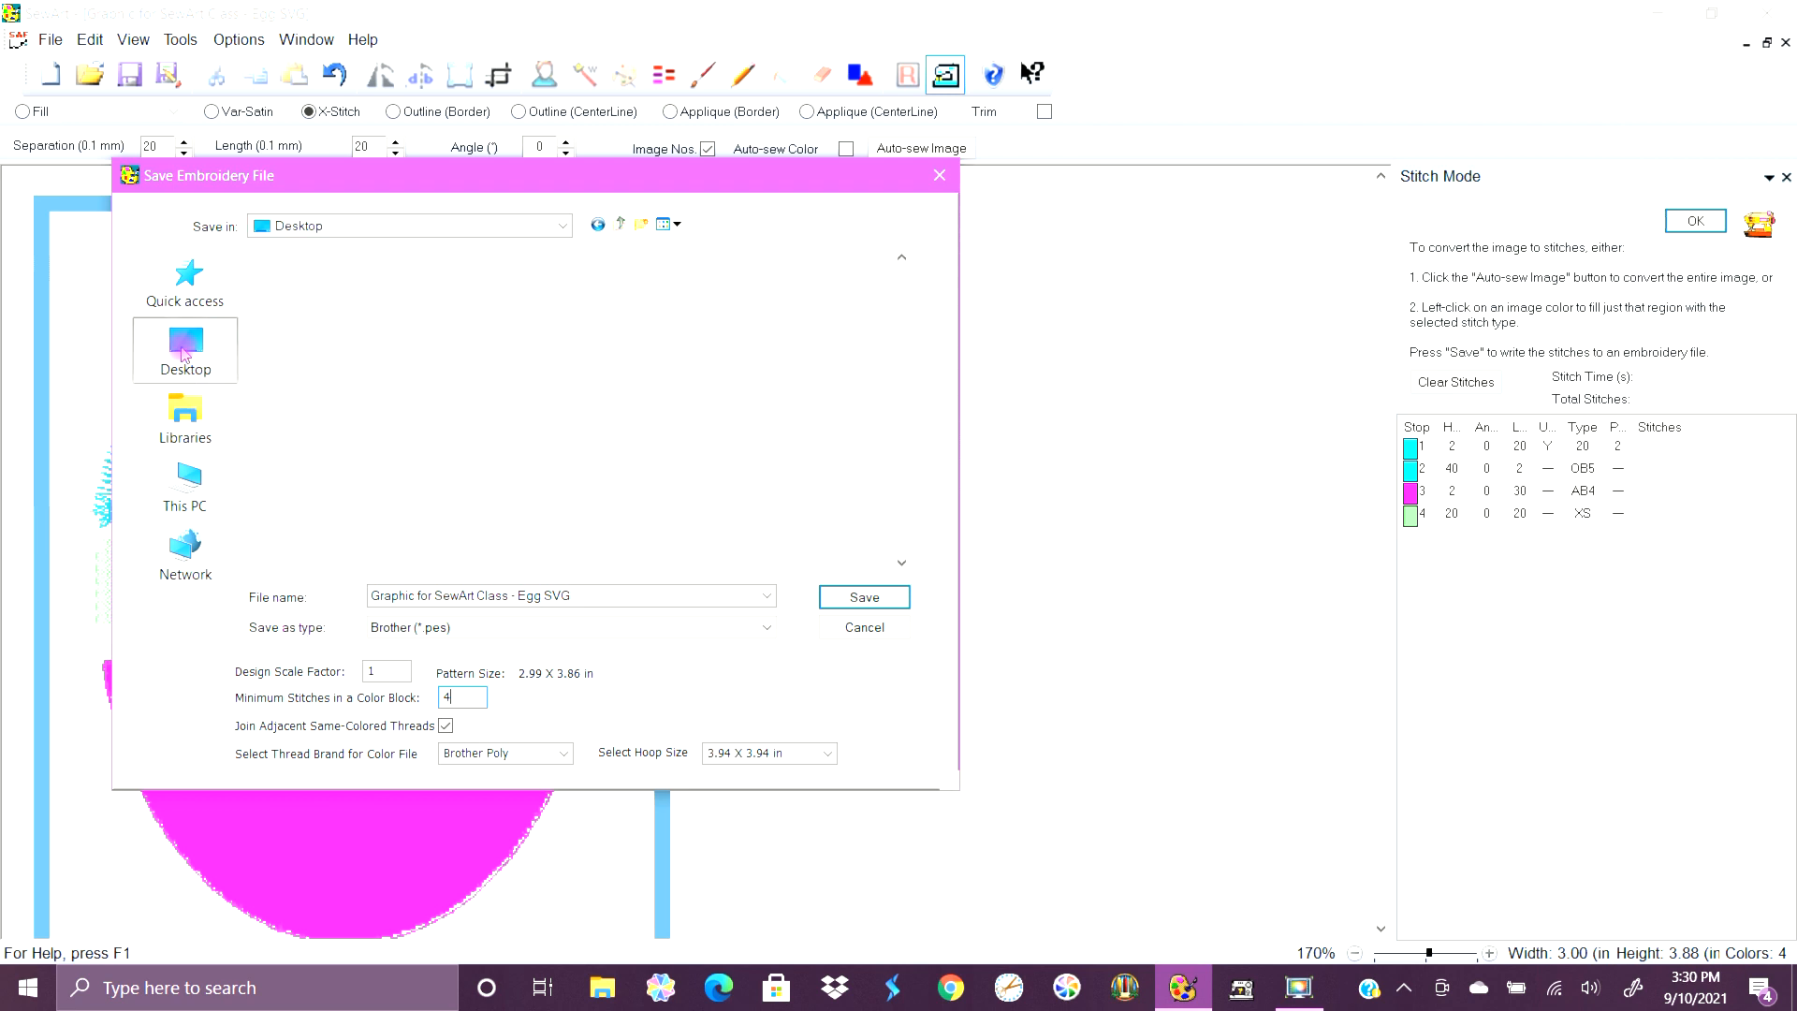
left_click(639, 592)
left_click(639, 593)
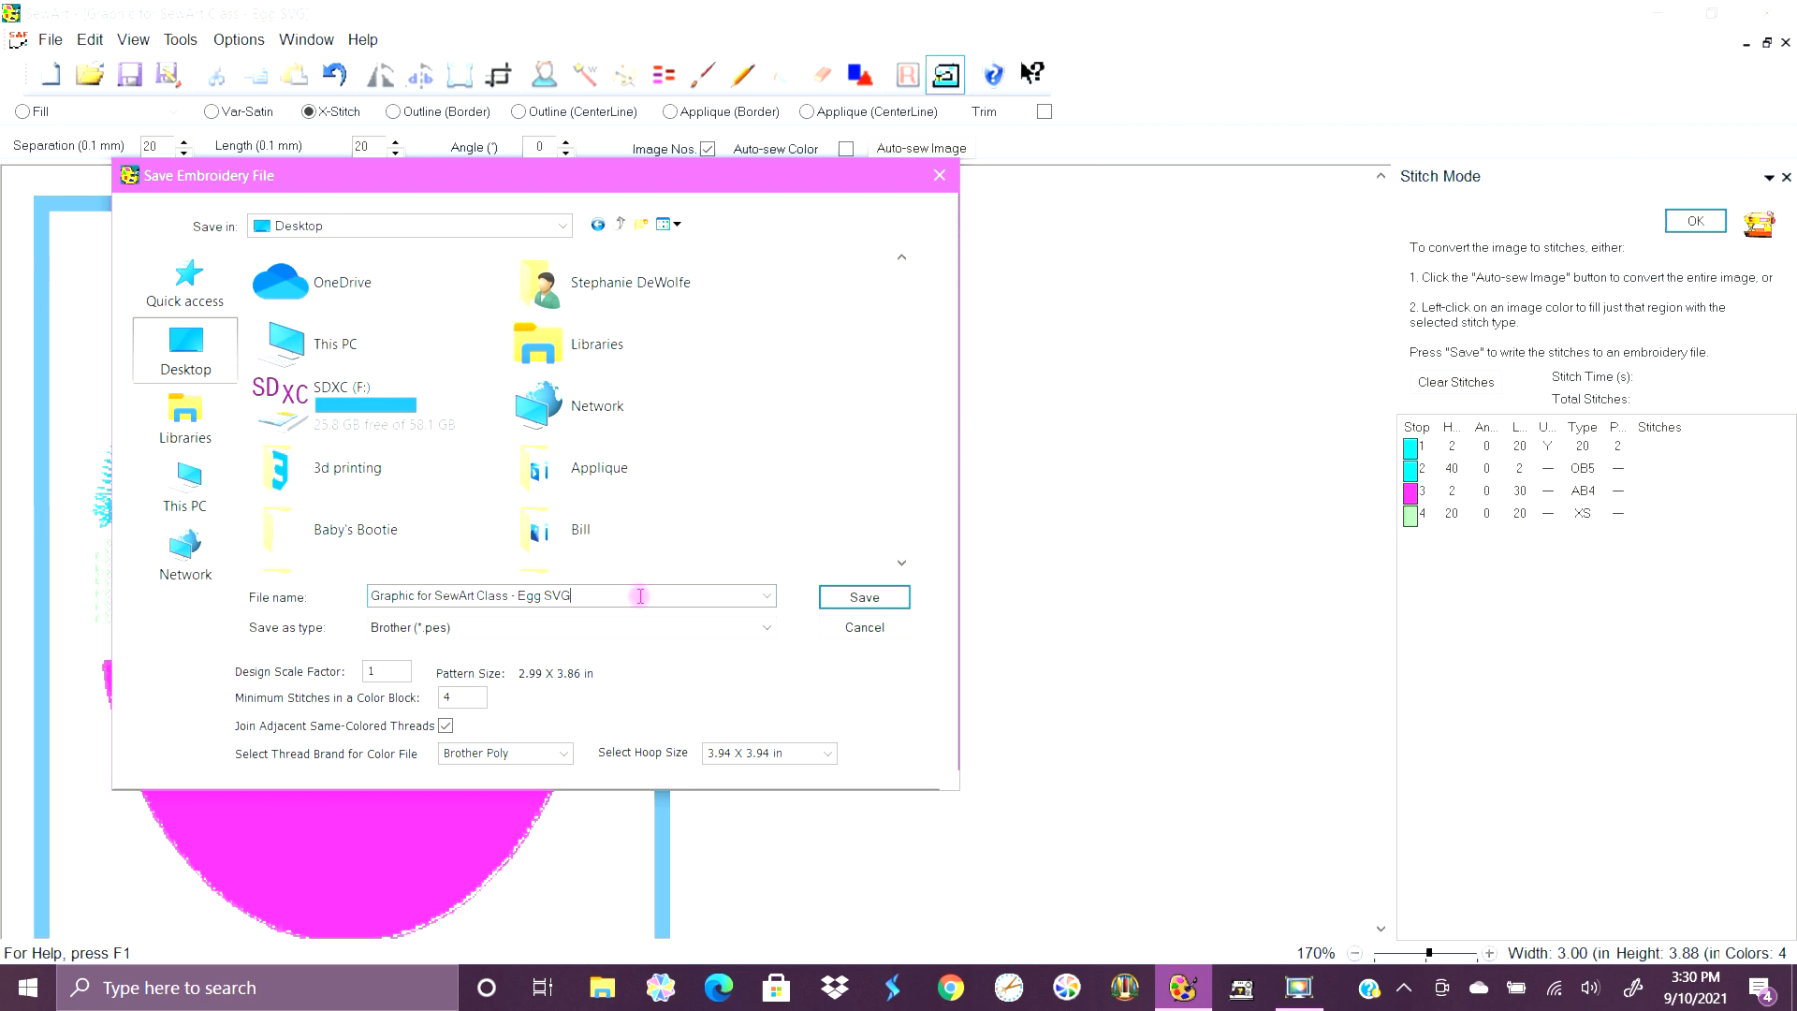
type("9/1")
type("10")
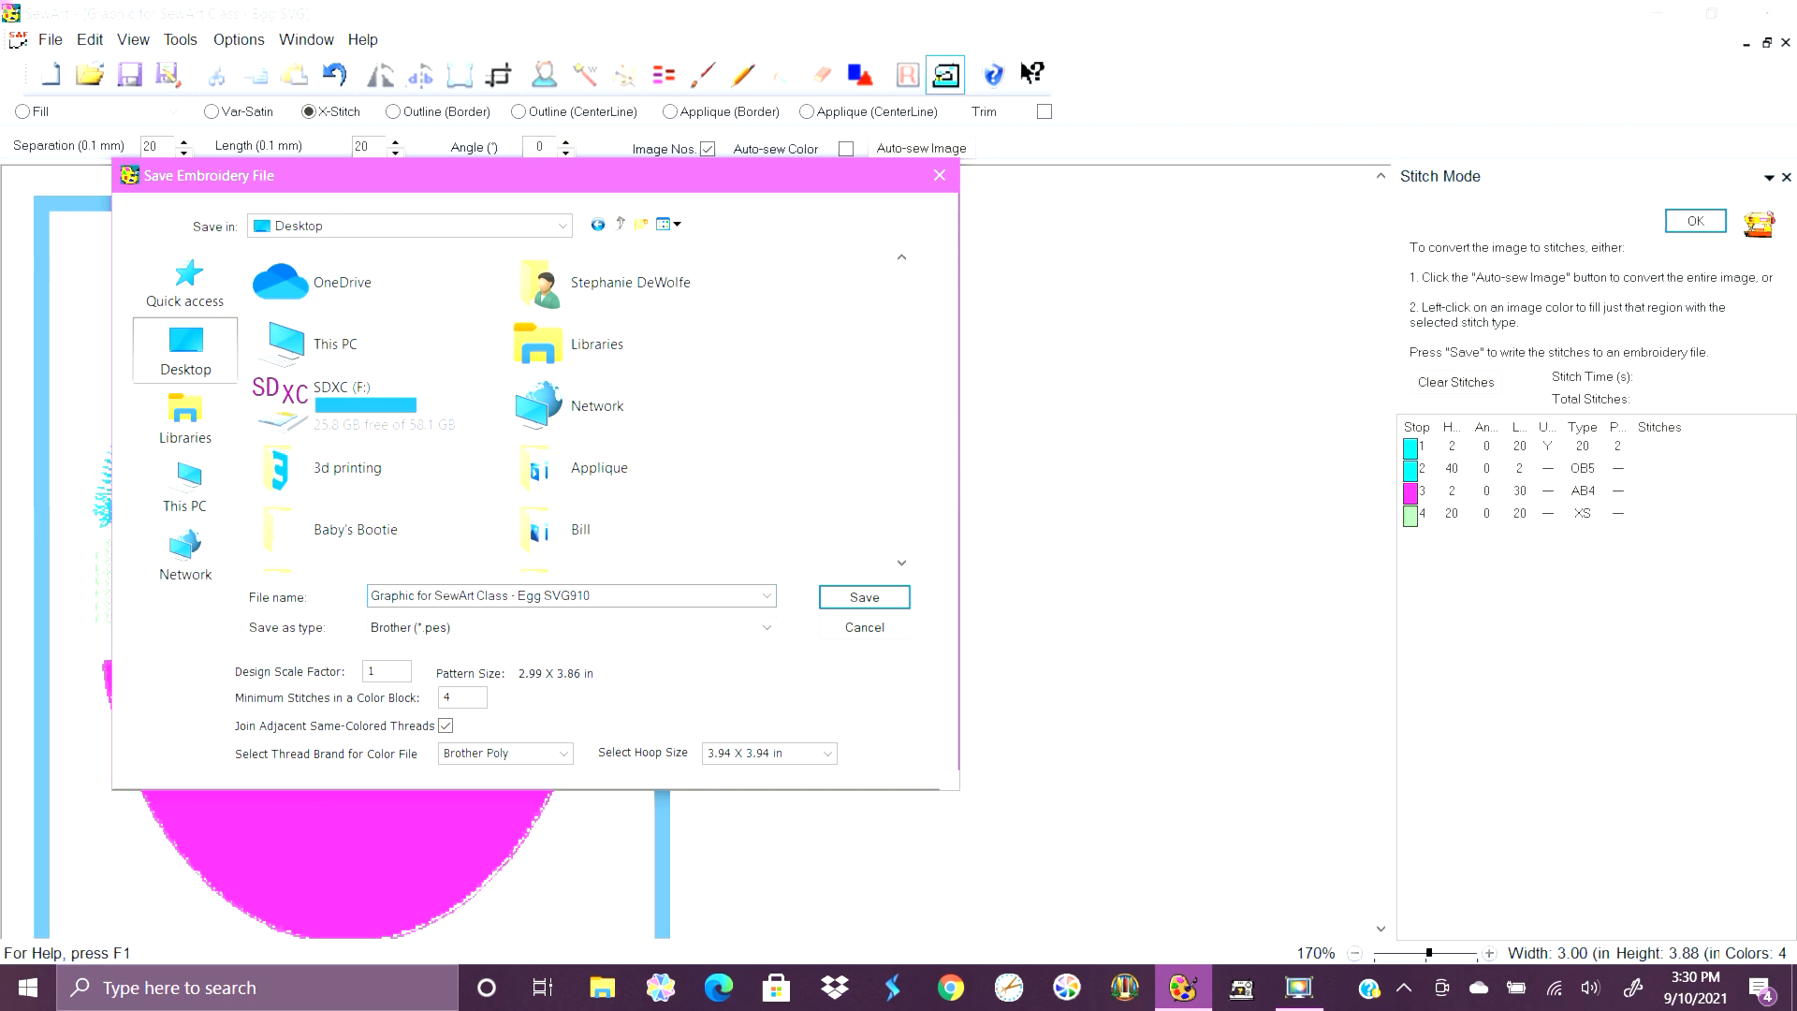
left_click(862, 599)
left_click(863, 599)
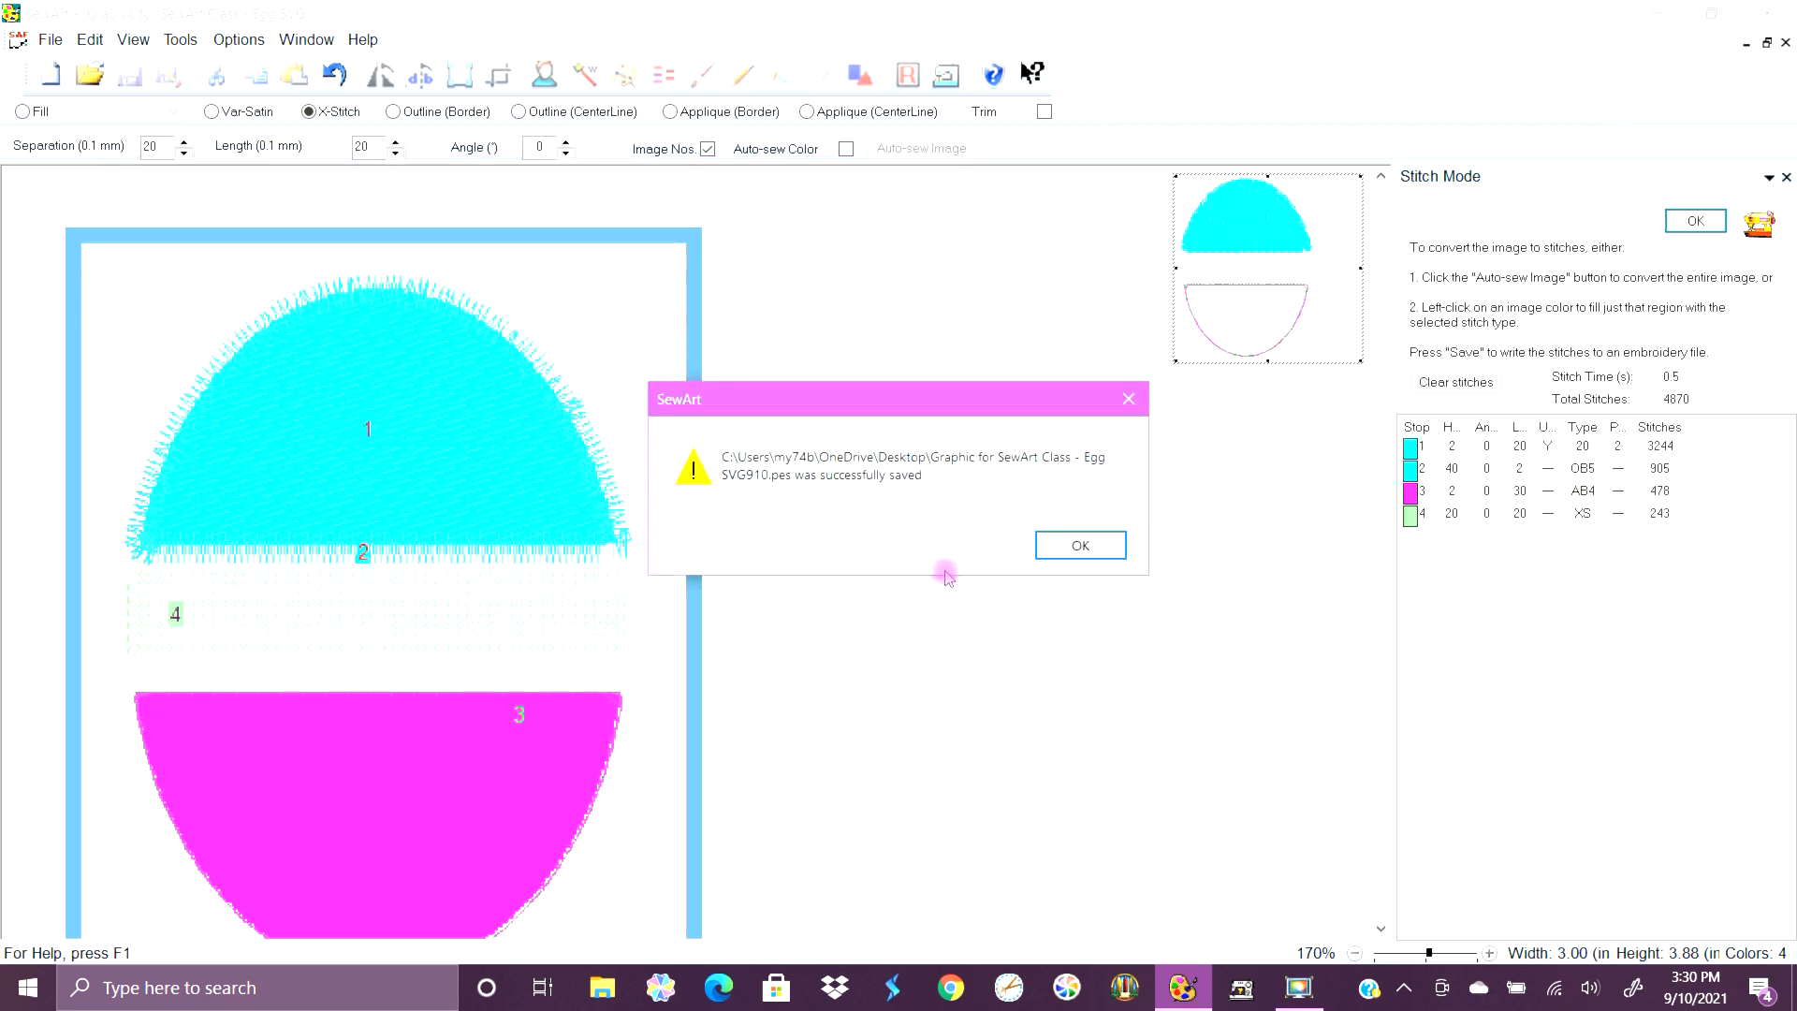
left_click(1075, 537)
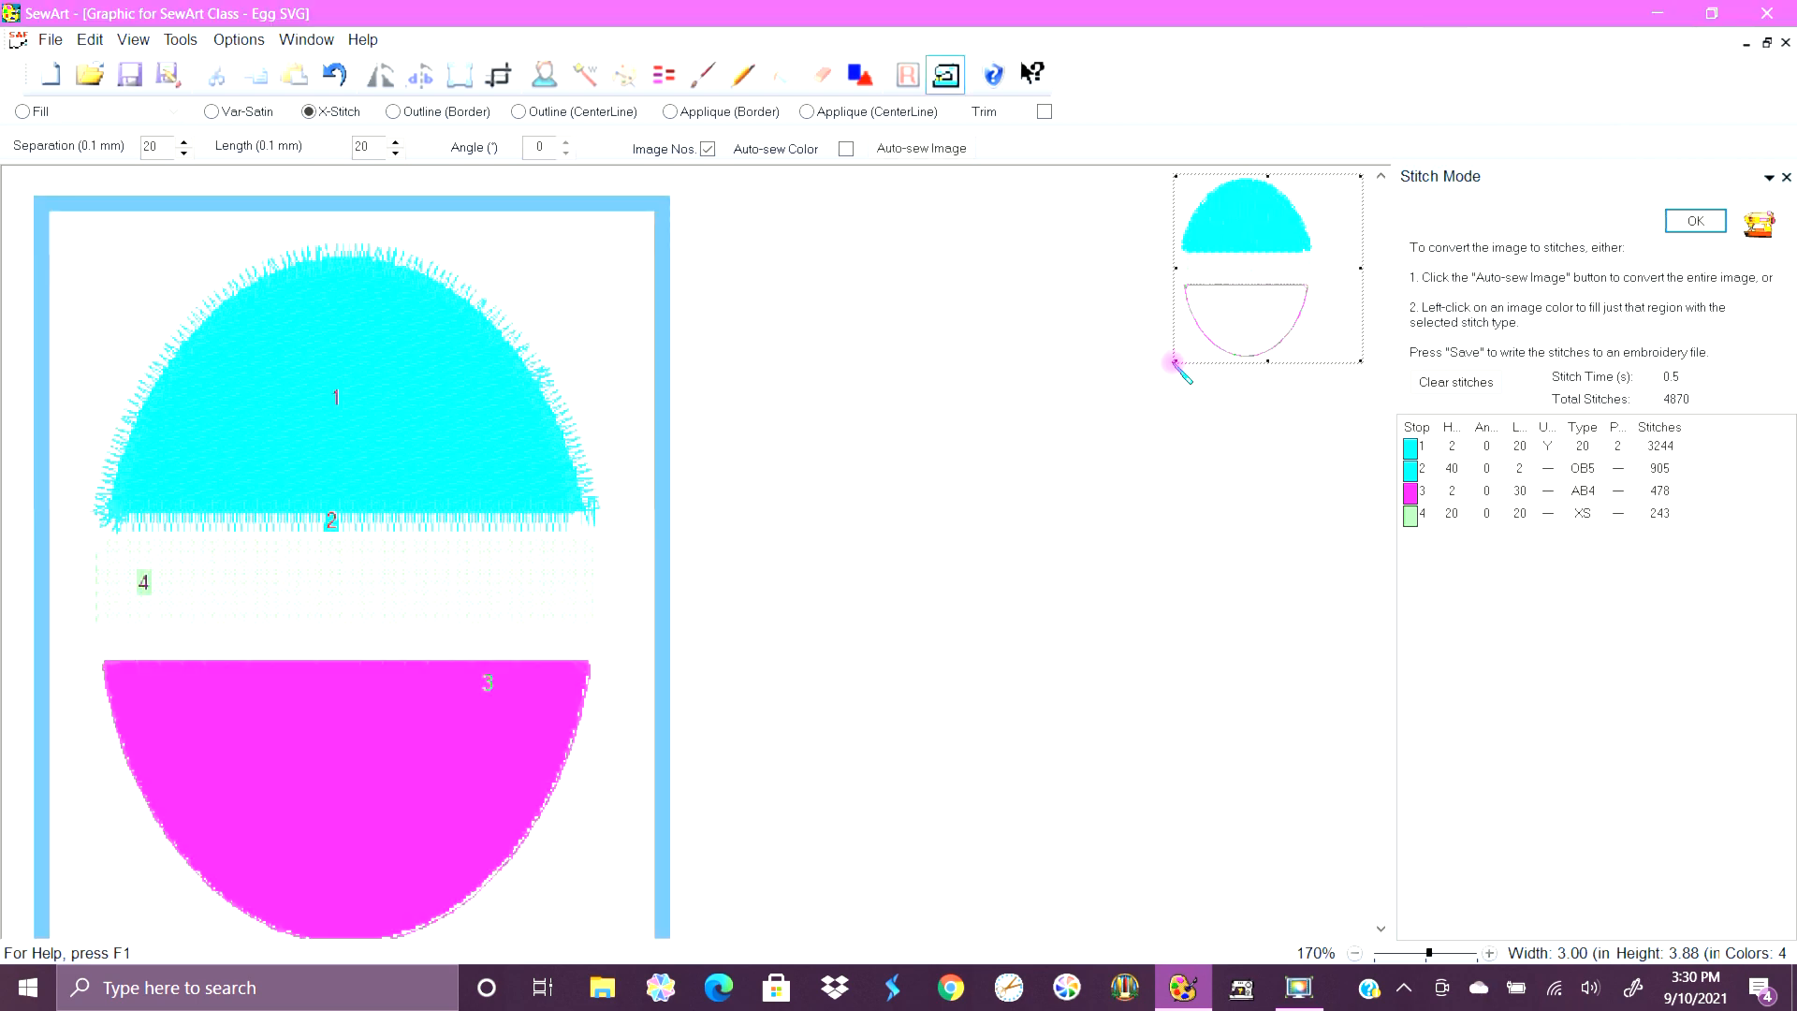
left_click_drag(1176, 365, 686, 809)
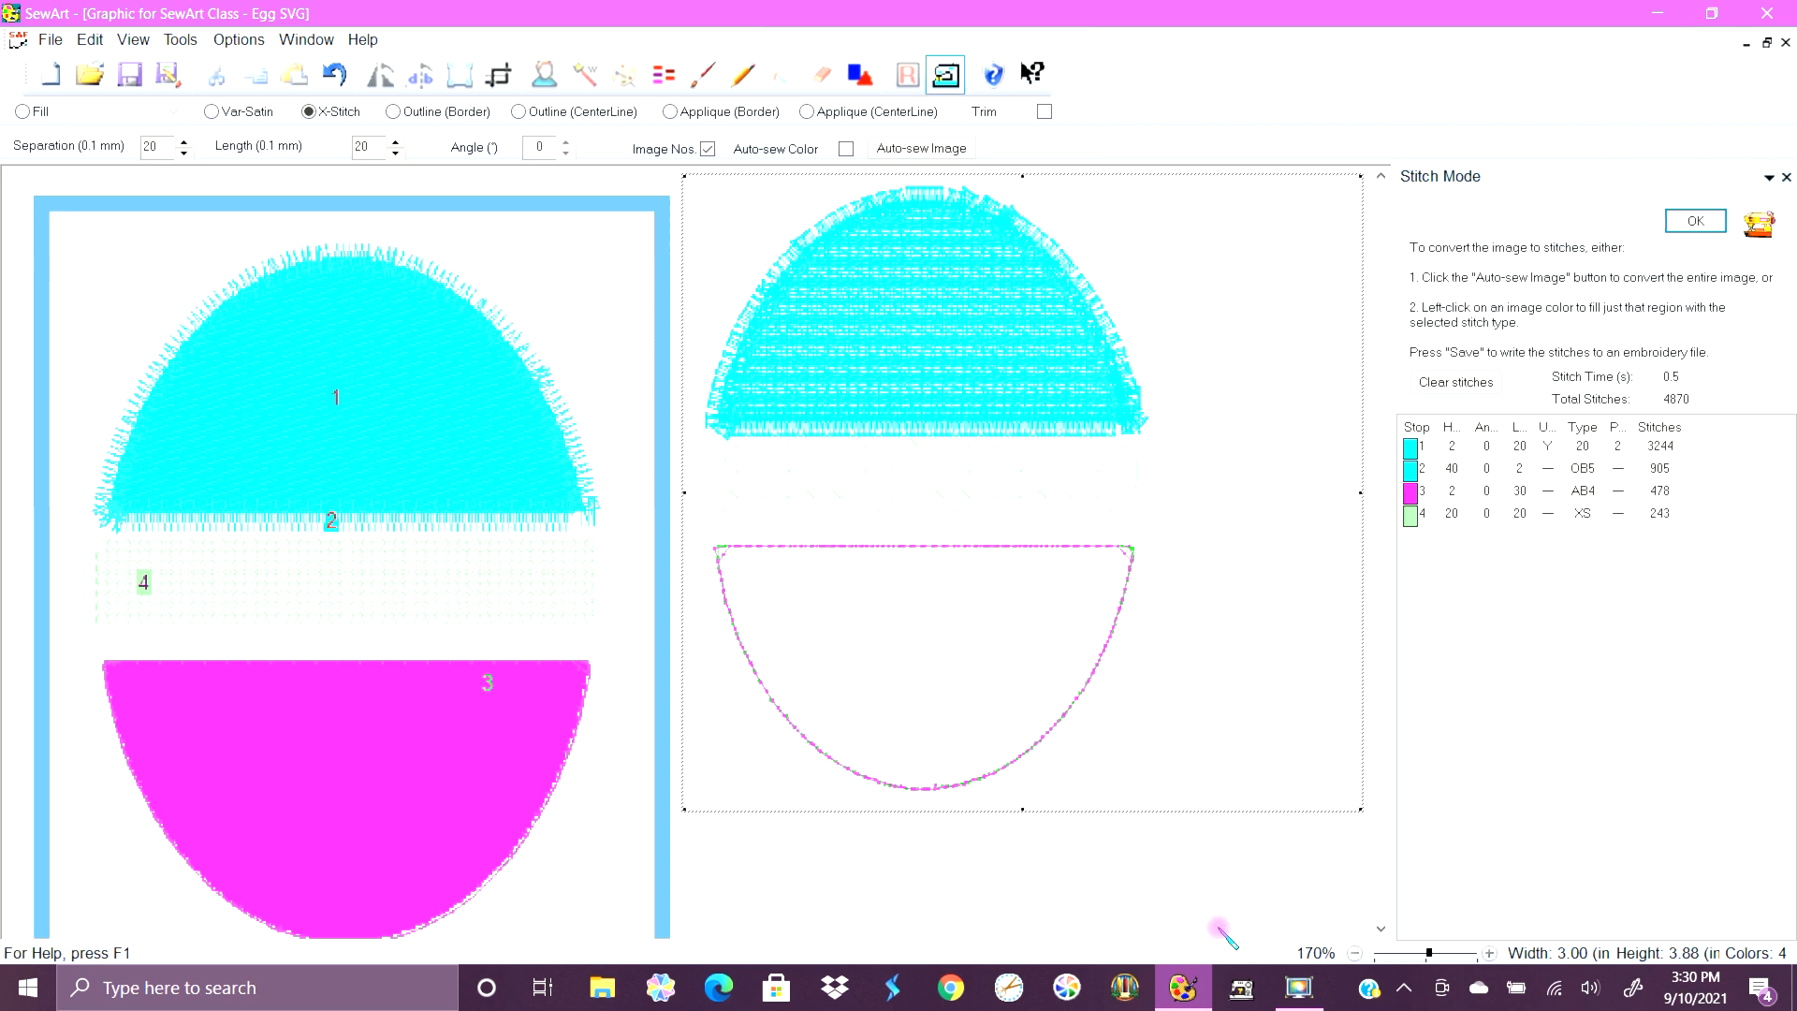
Switch to SewWhat-Pro, declining its update and dismissing the startup tip.
left_click(1243, 989)
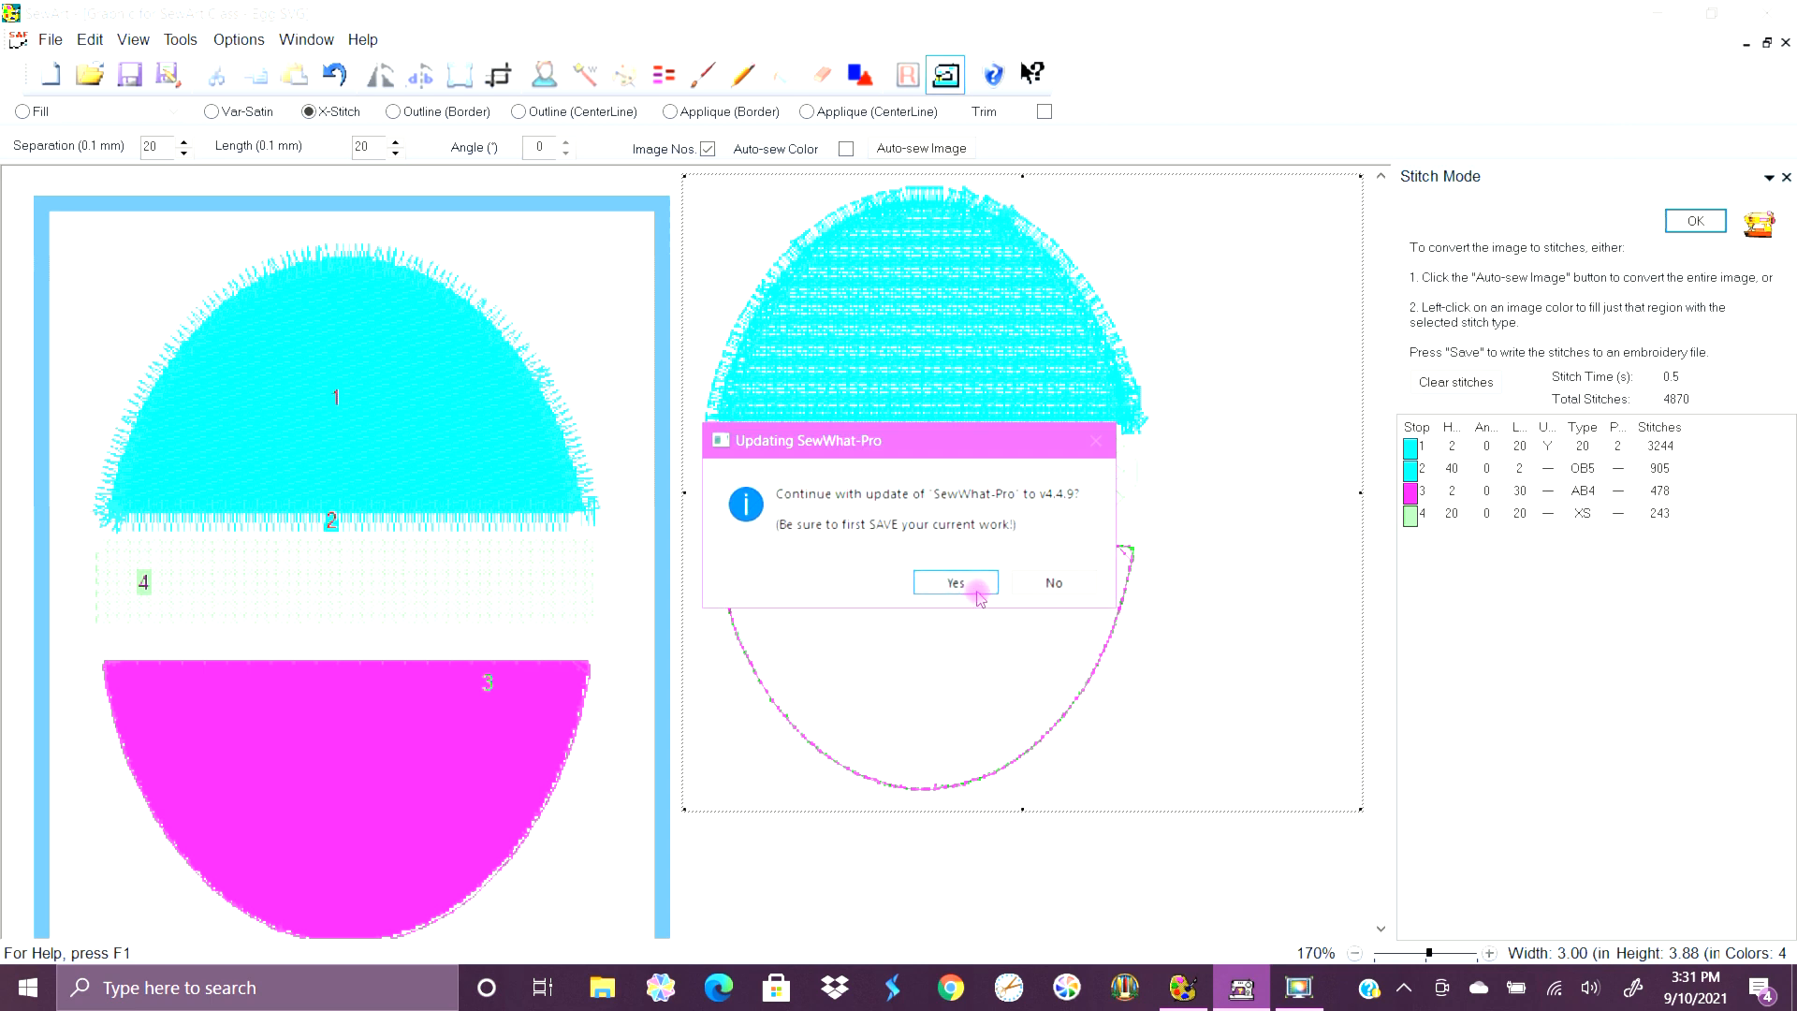
left_click(1044, 584)
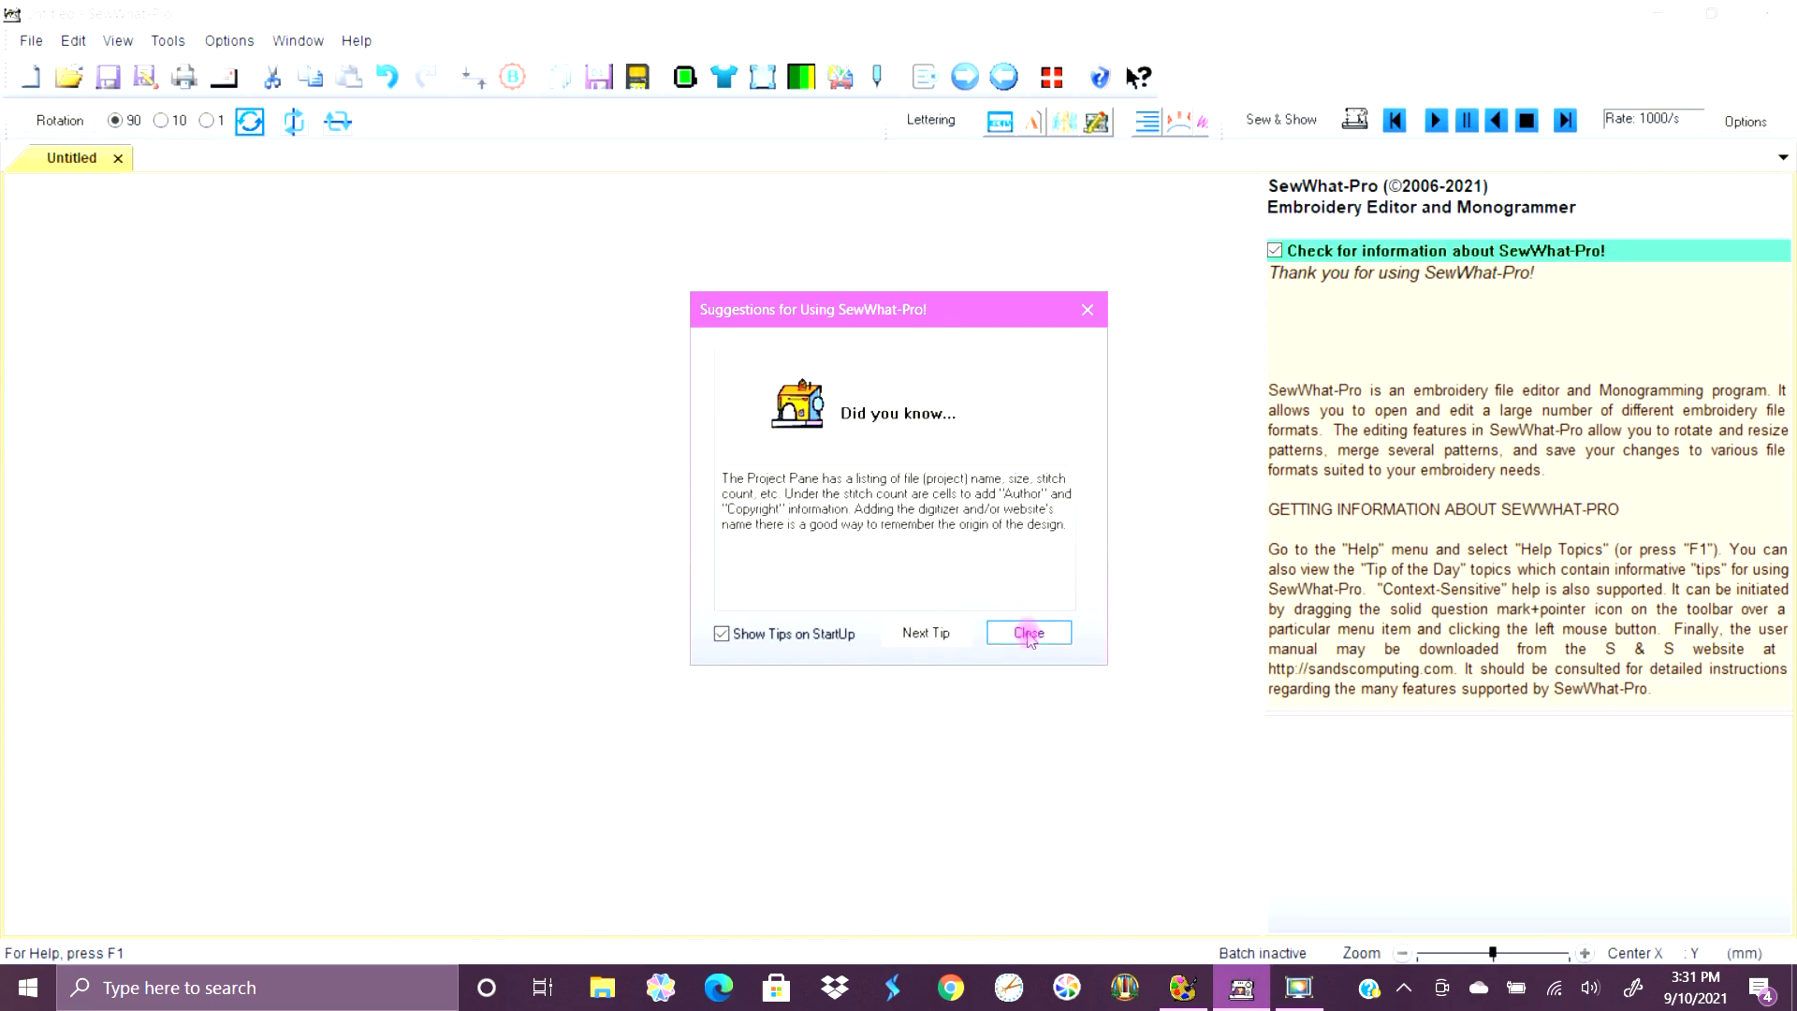
left_click(1027, 633)
Open "Graphic for SewArt Class - Egg SVG910.pes" from the Desktop.
left_click(64, 82)
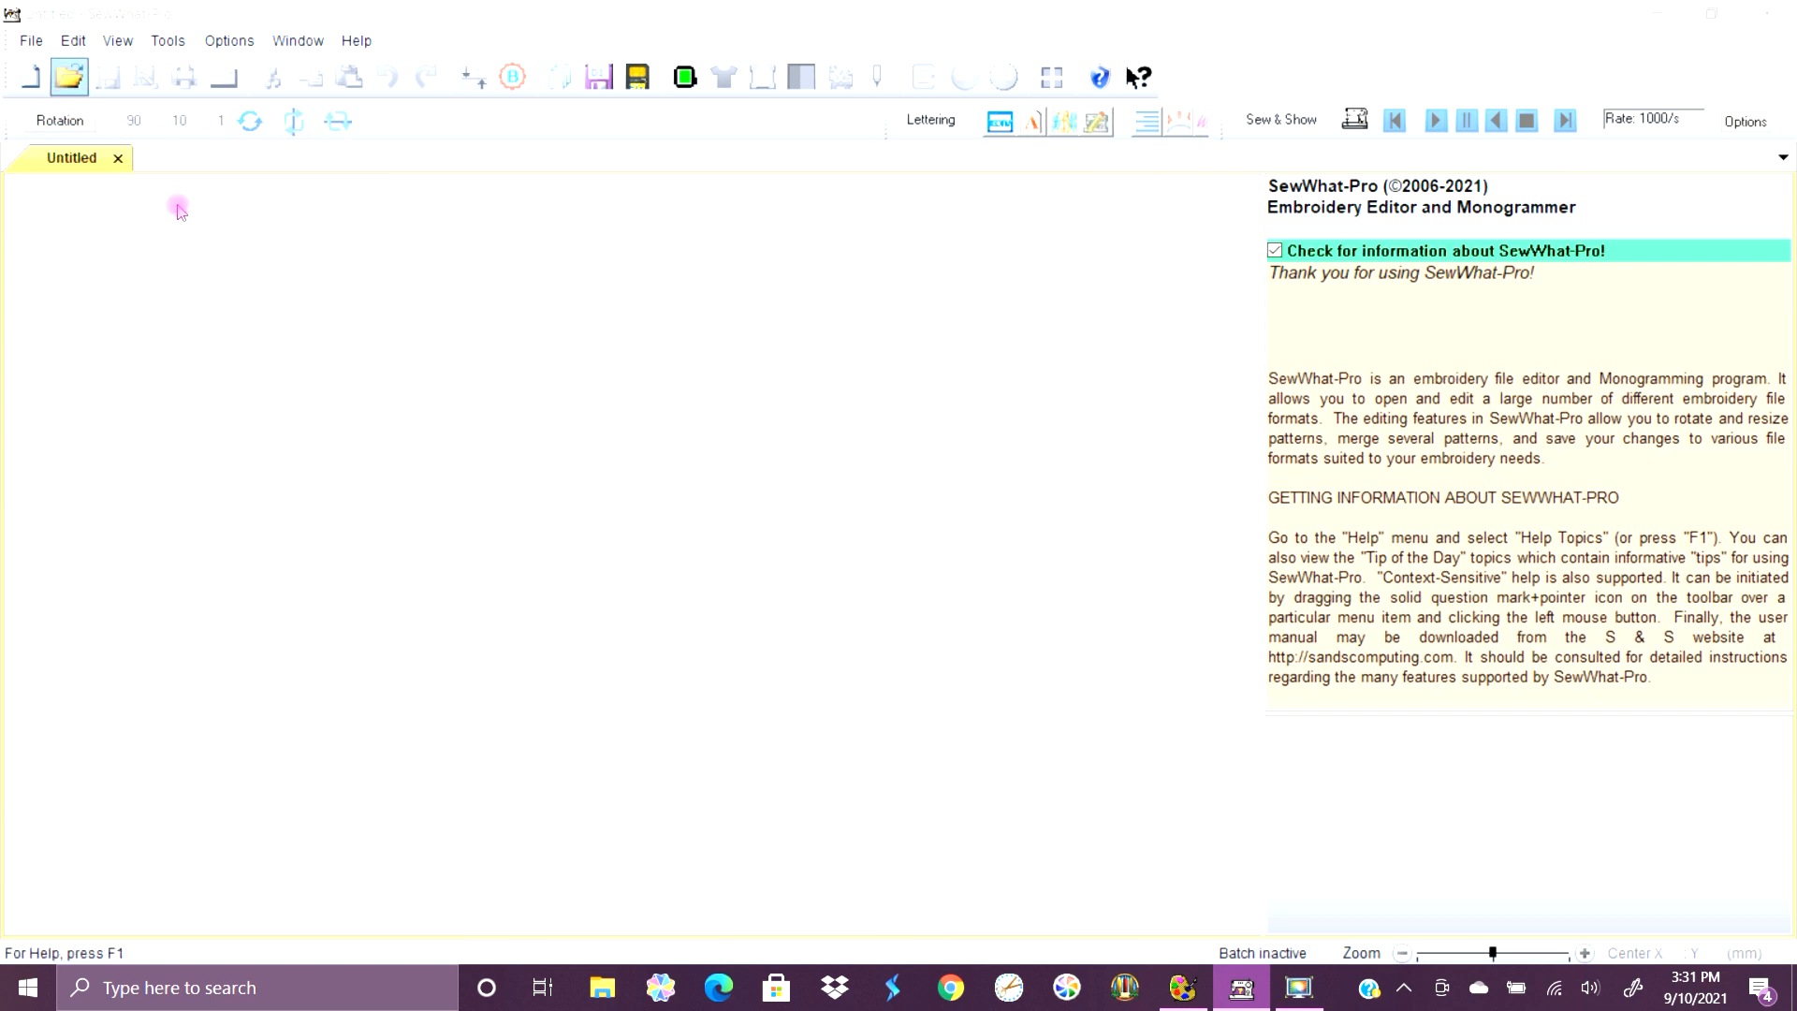
scroll(357, 428, "down", 8)
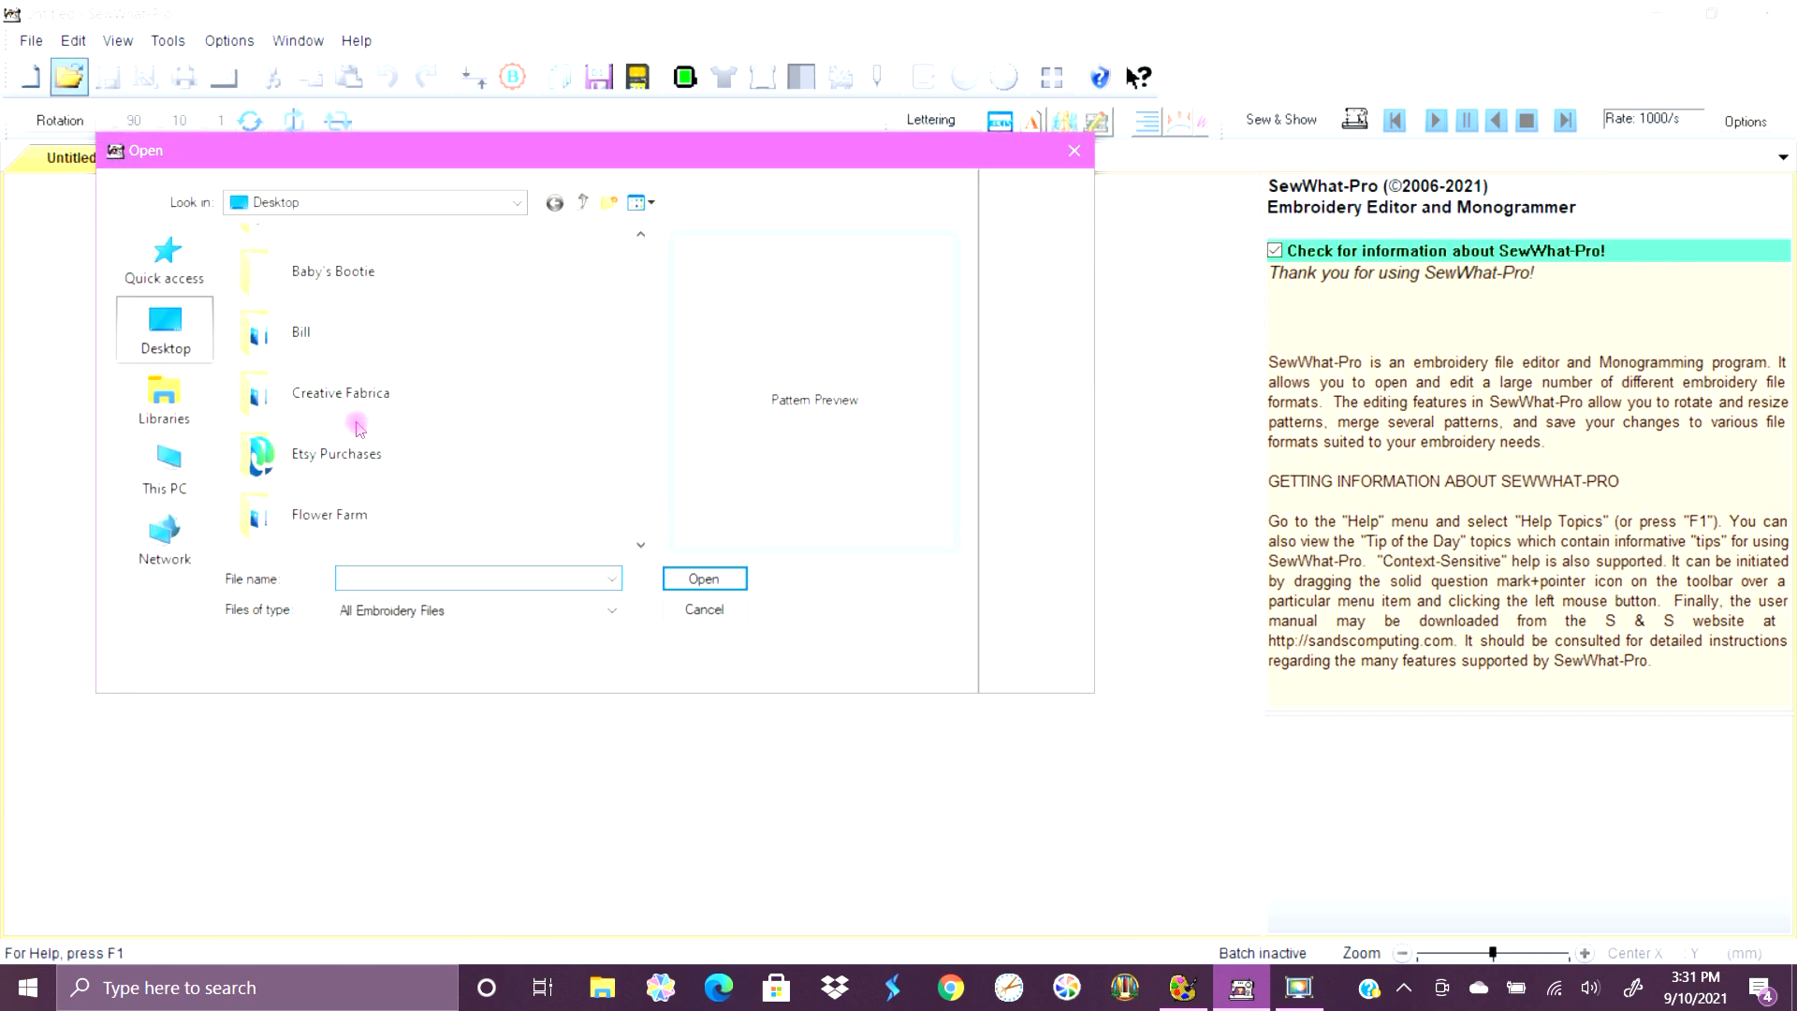
scroll(356, 428, "down", 5)
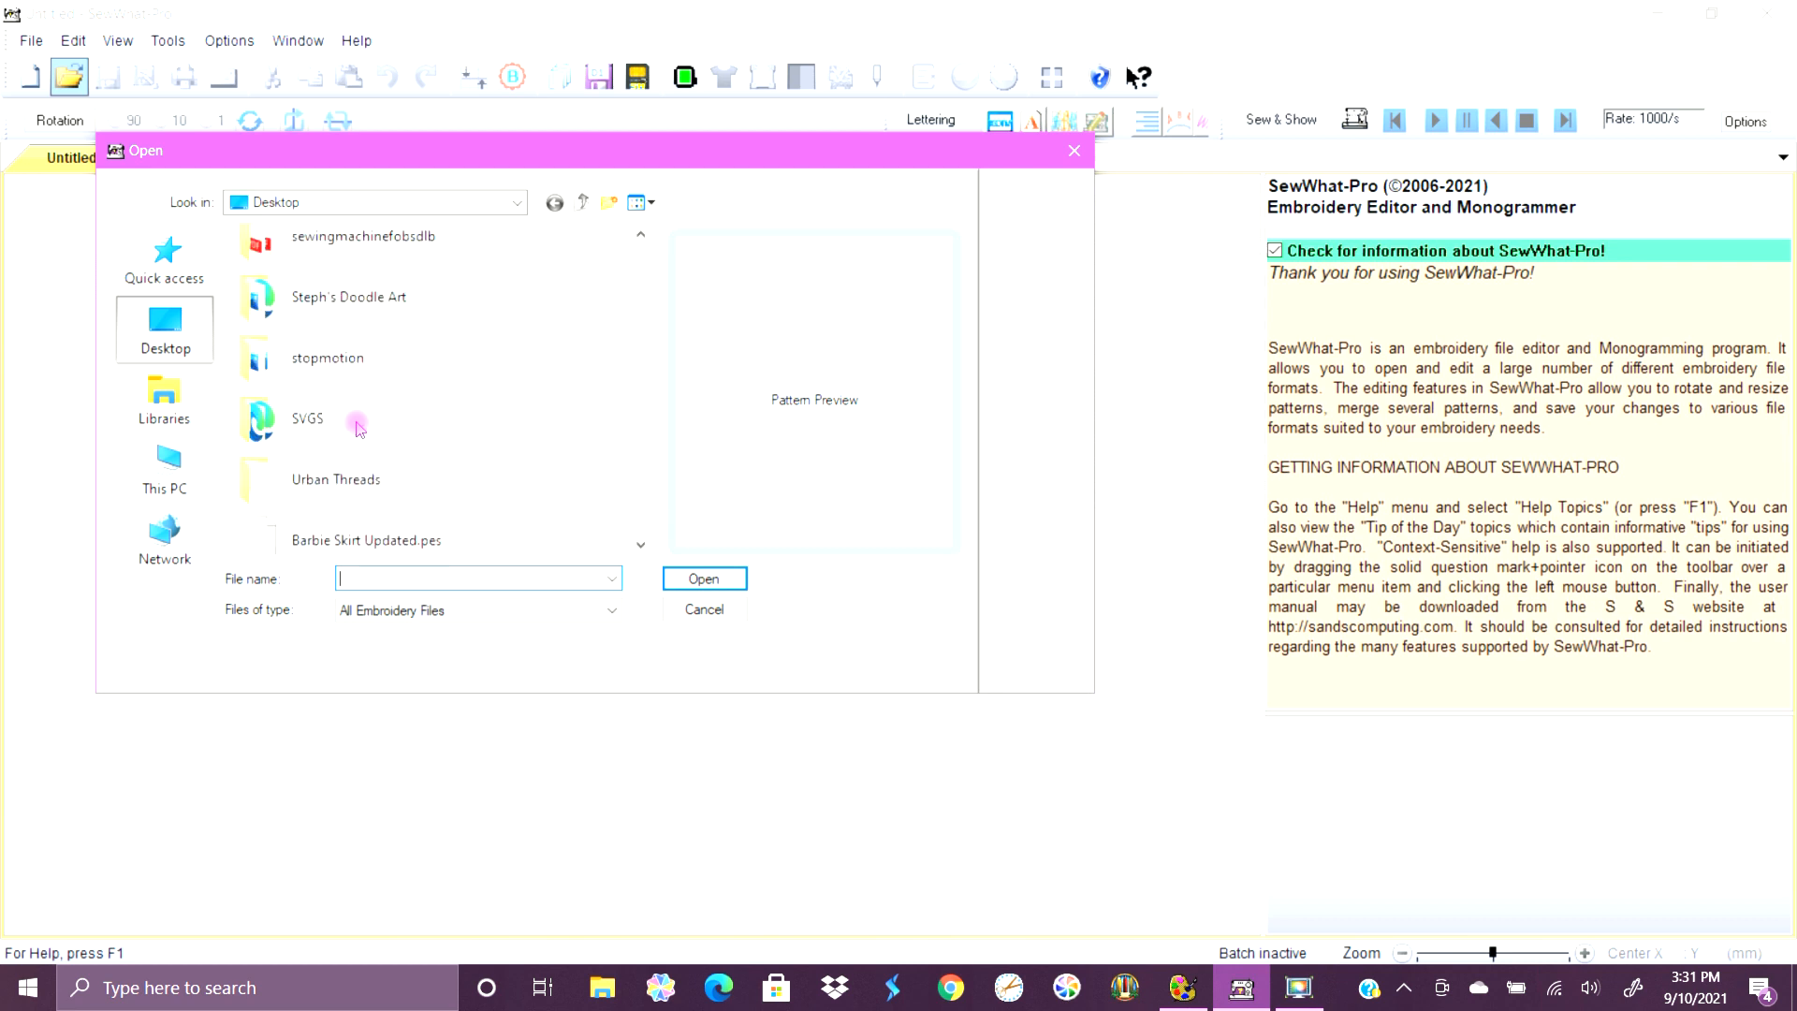
left_click(372, 411)
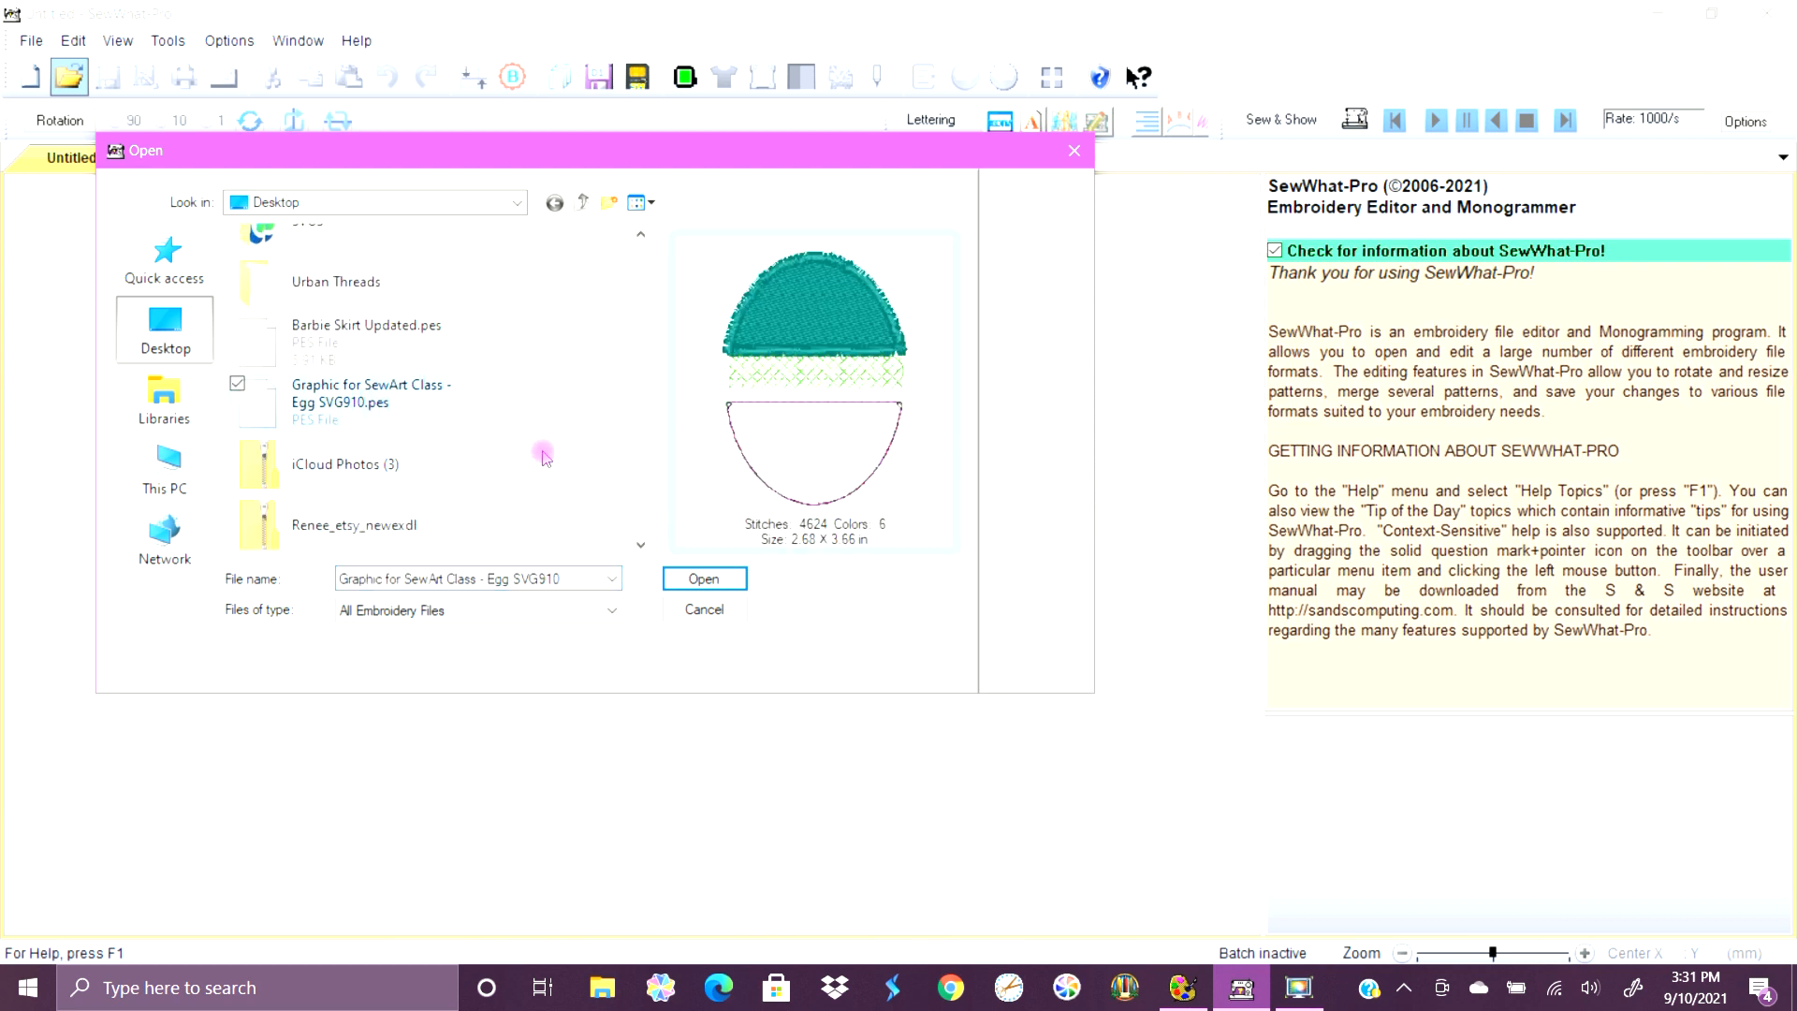
left_click(704, 579)
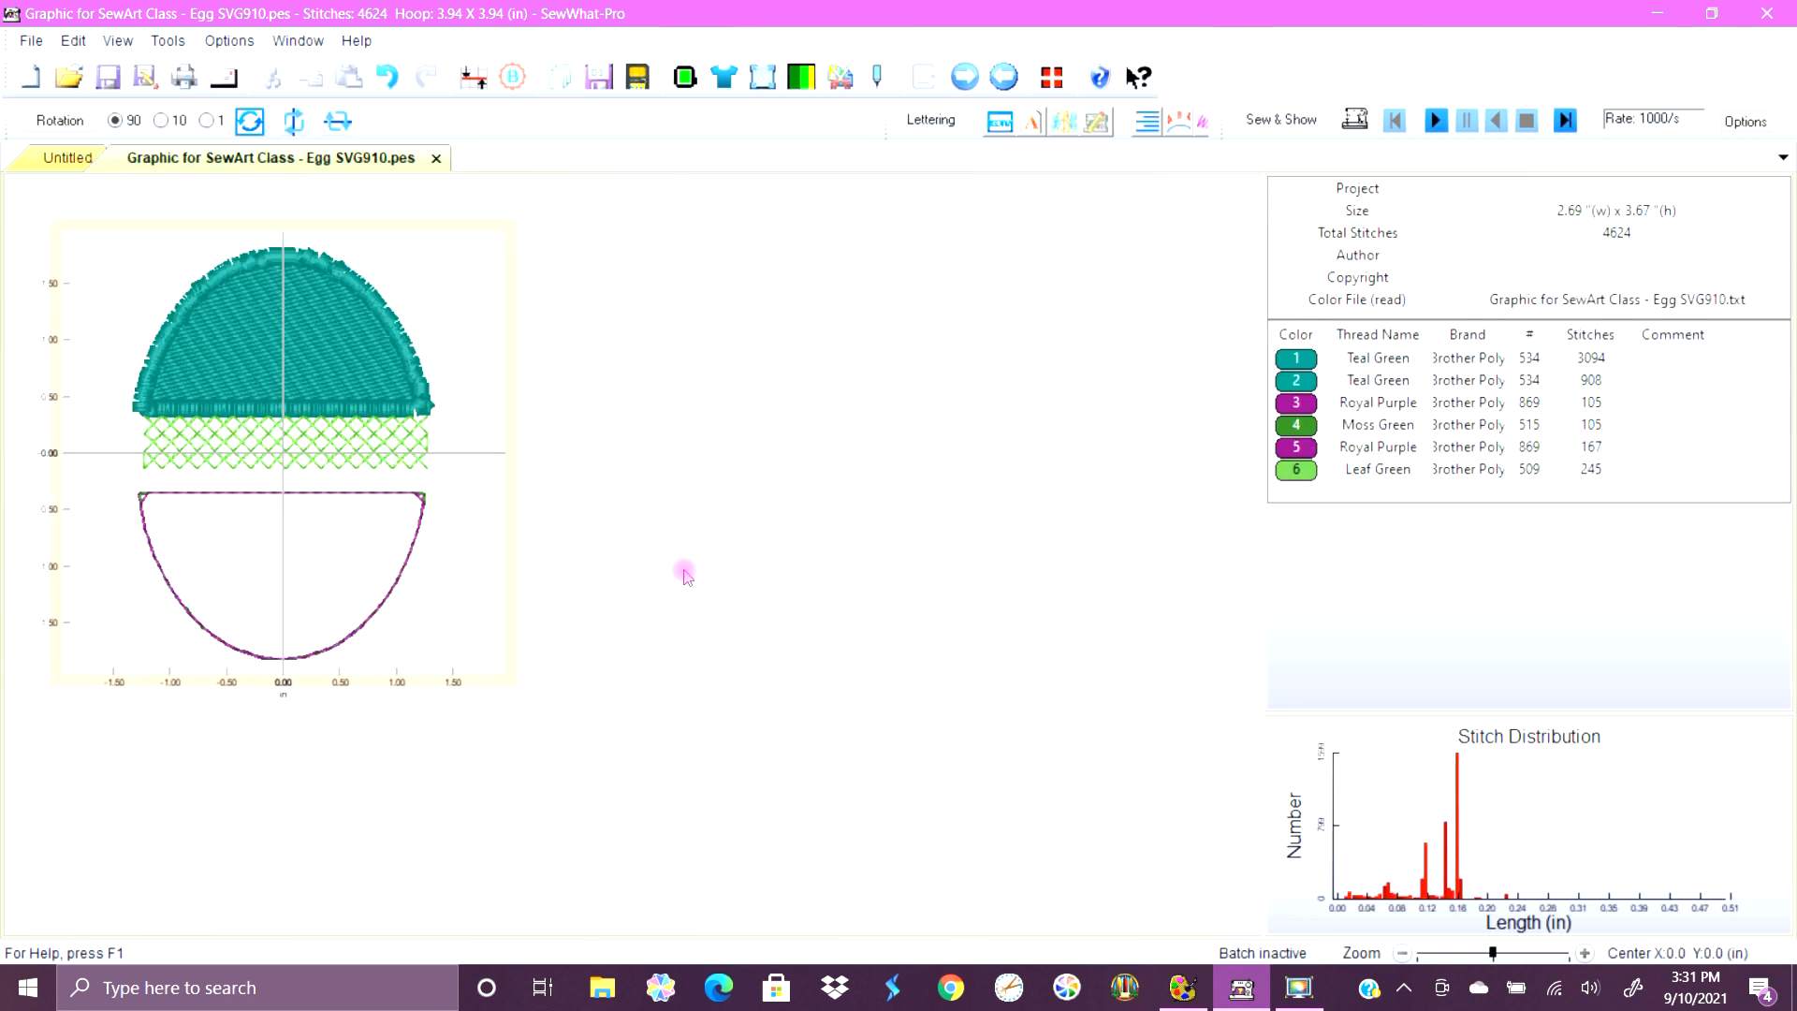
Try moving the whole egg design slightly downward in the hoop, and undo the move.
left_click(321, 440)
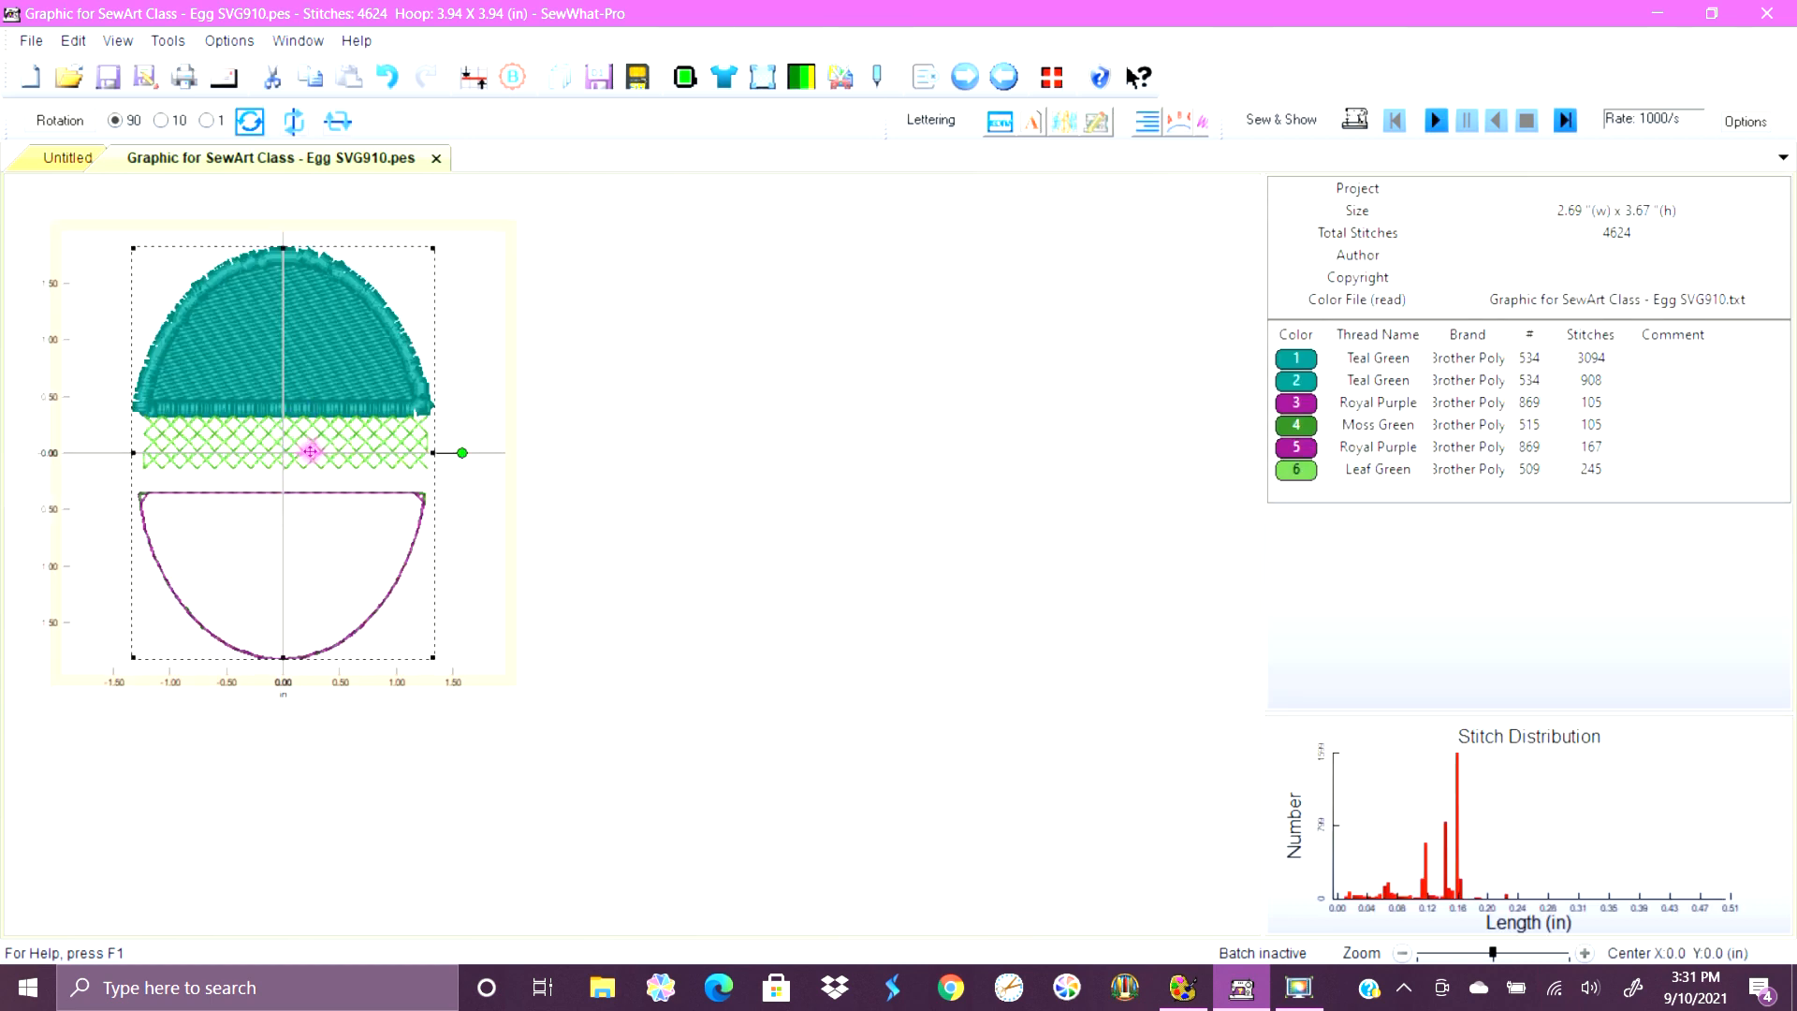
left_click_drag(379, 447, 382, 458)
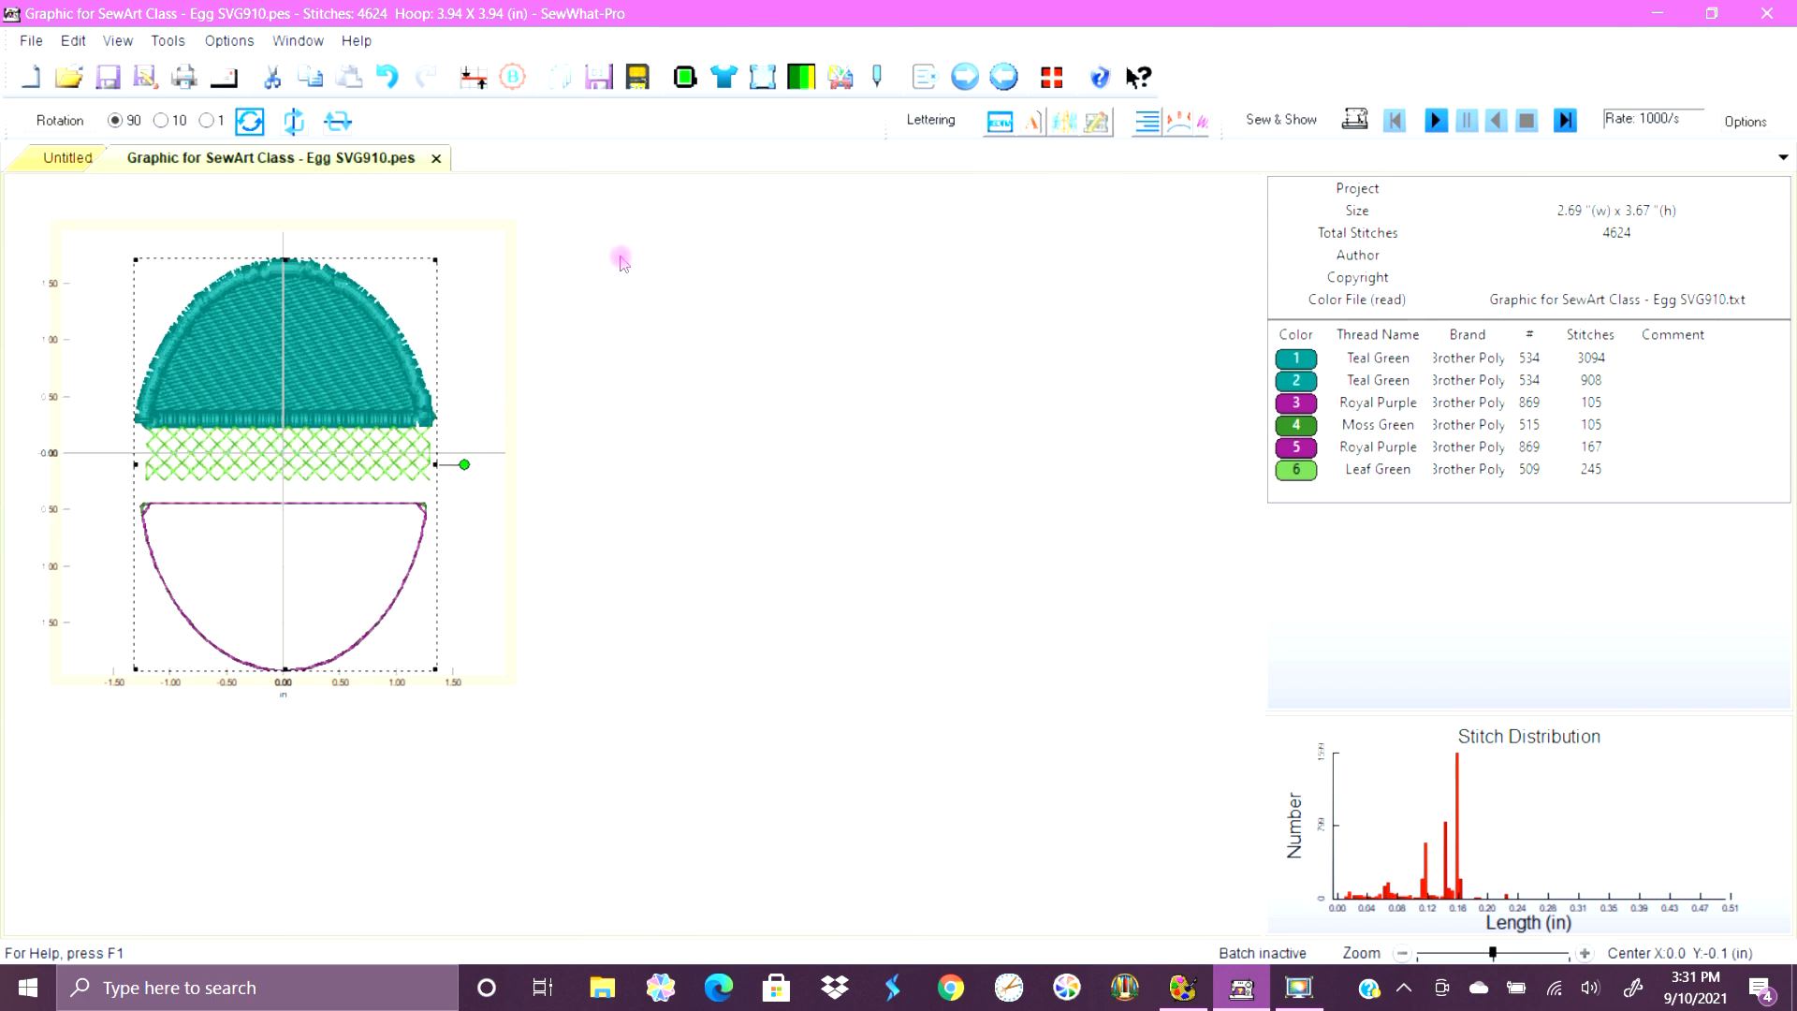
left_click(402, 81)
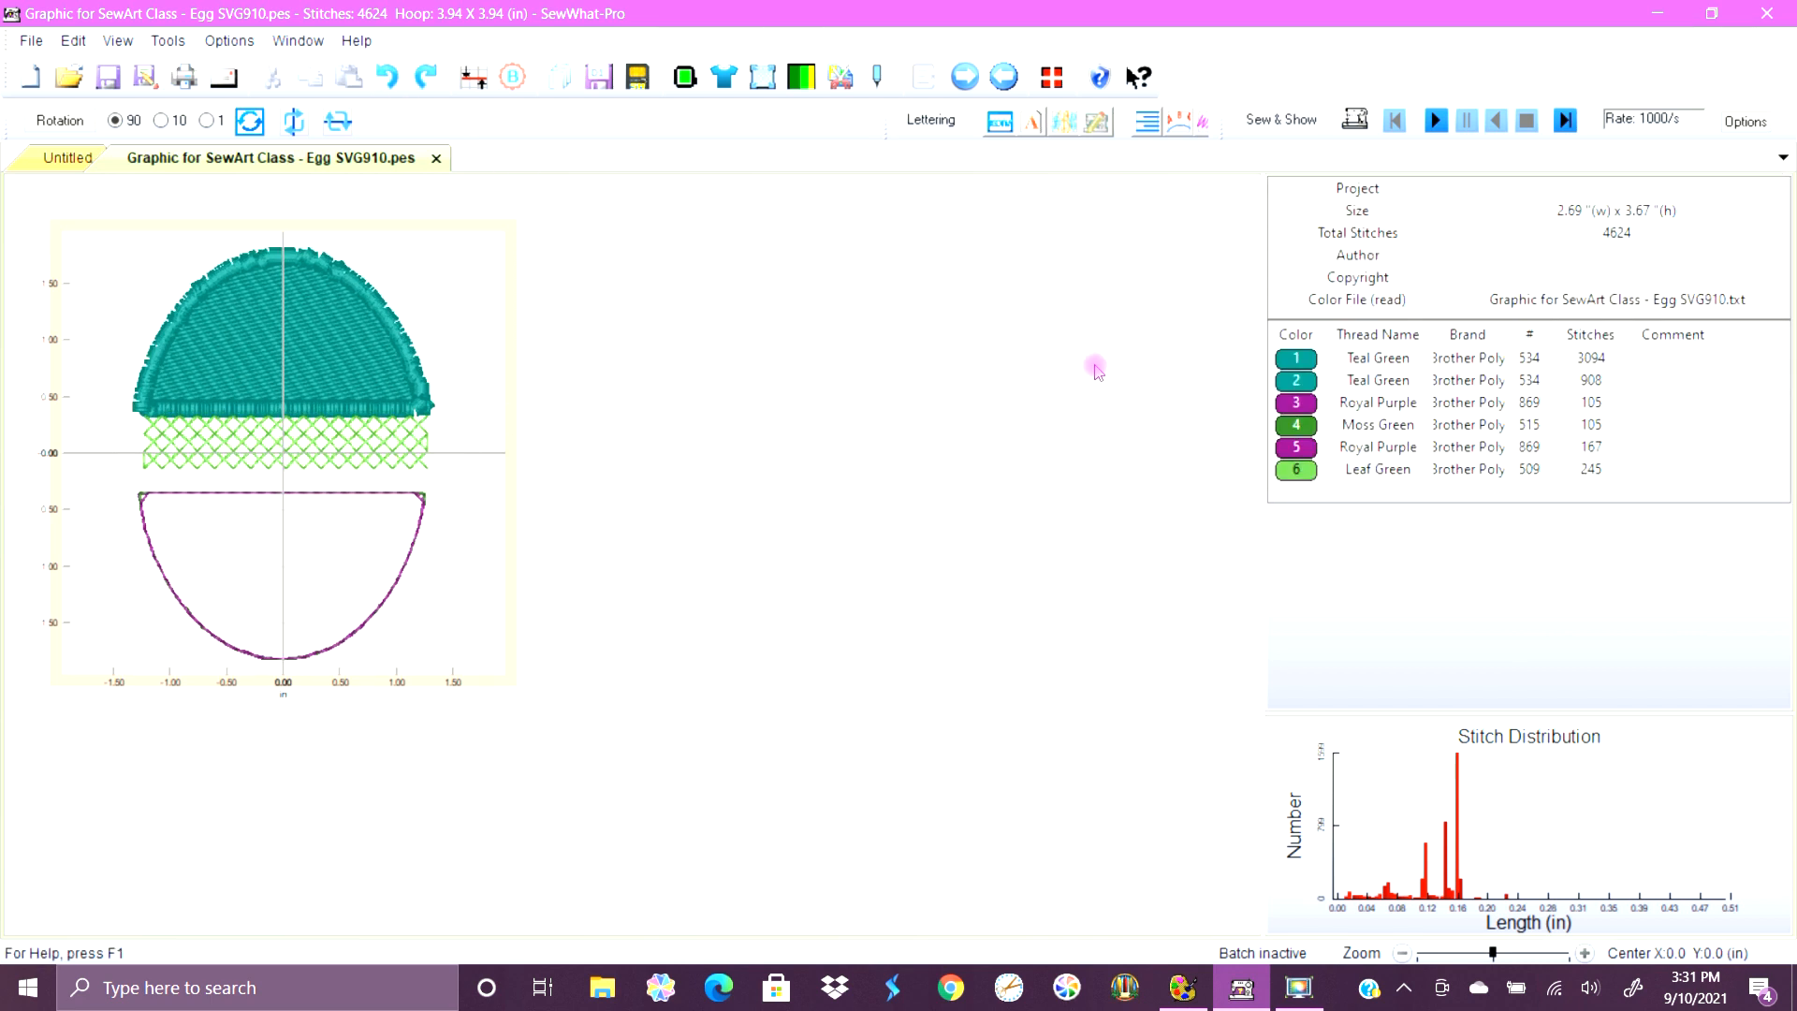
Isolate color stops 2, 5 and 6 in turn, and move the Leaf Green X-Stitch band slightly downward on its own.
left_click(1311, 382)
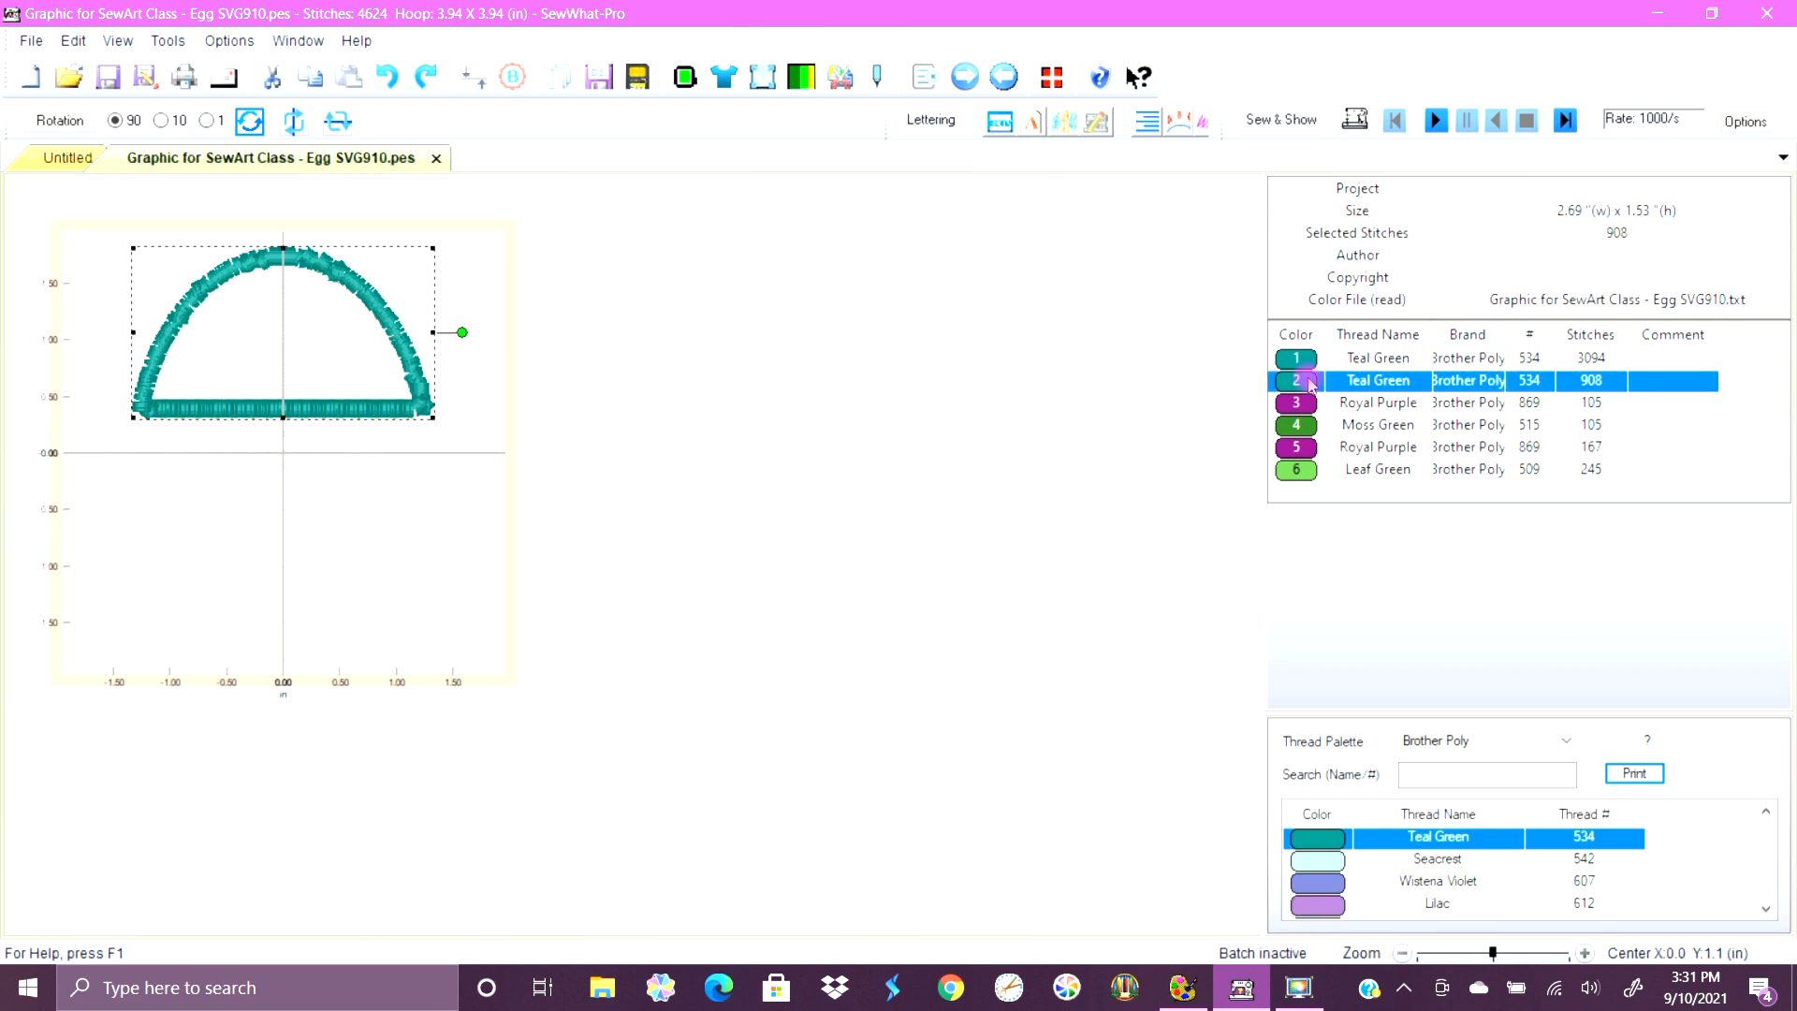
left_click(1306, 447)
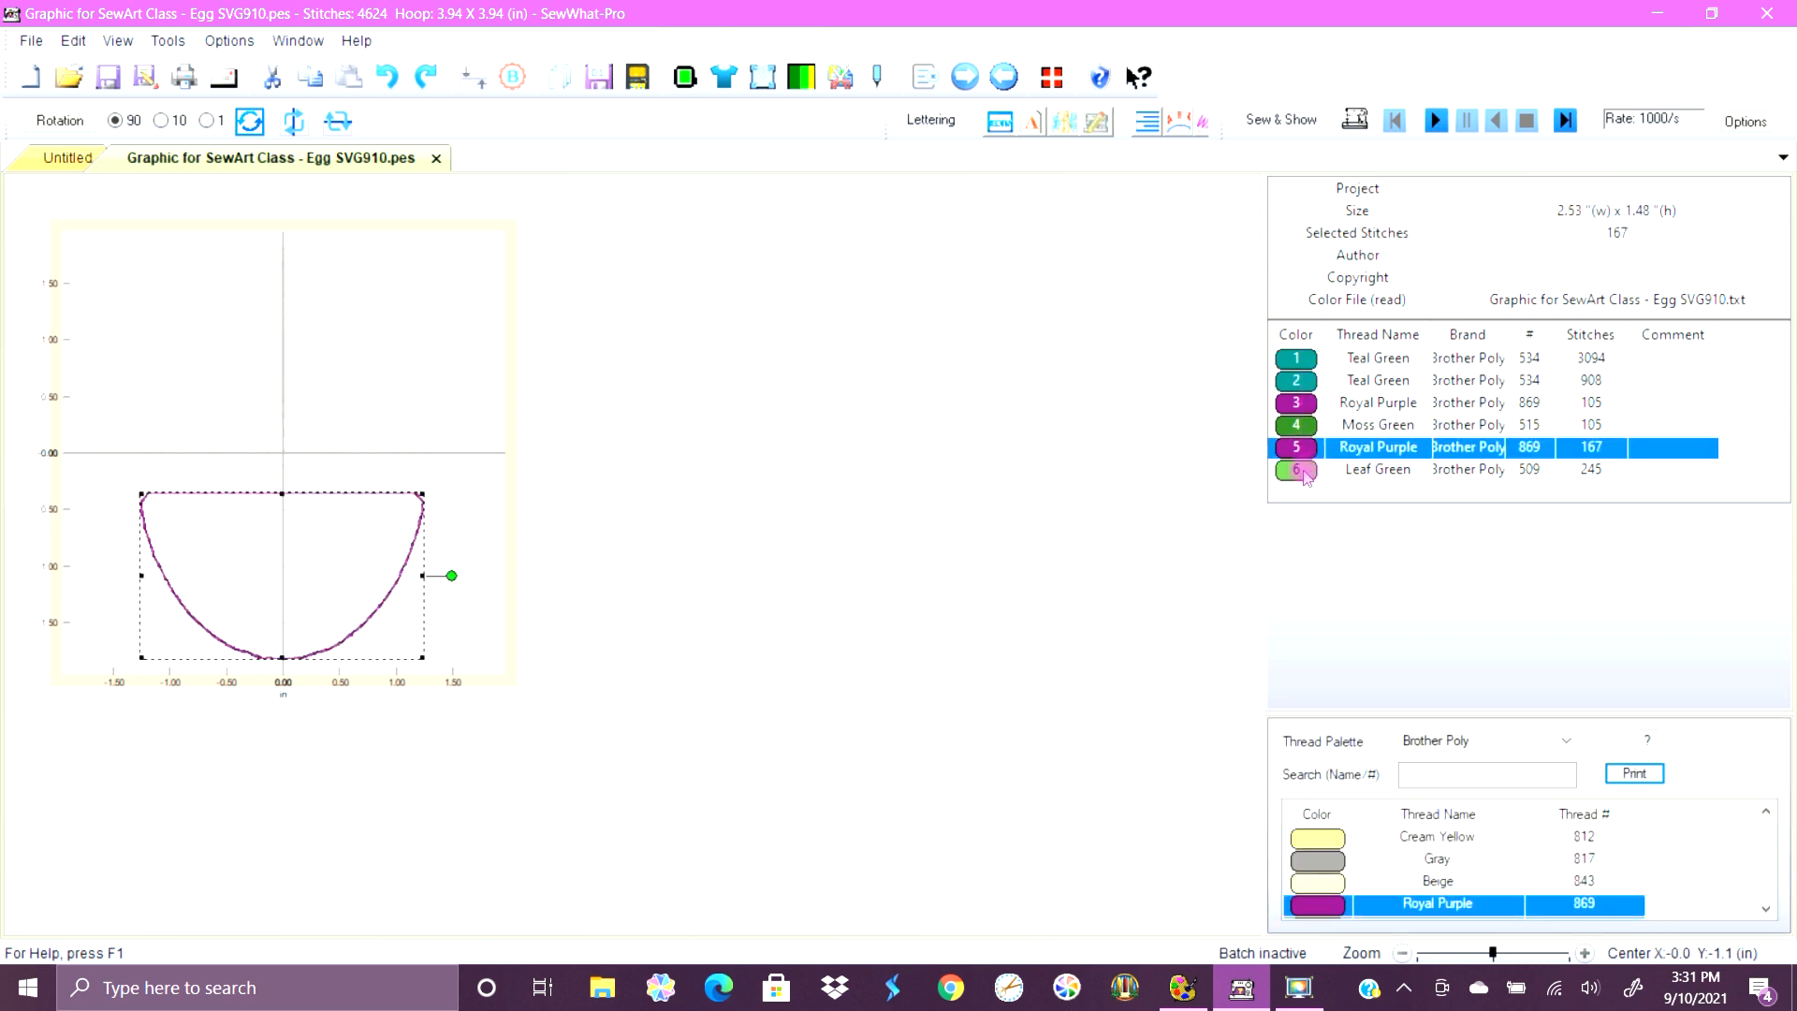
left_click(1304, 475)
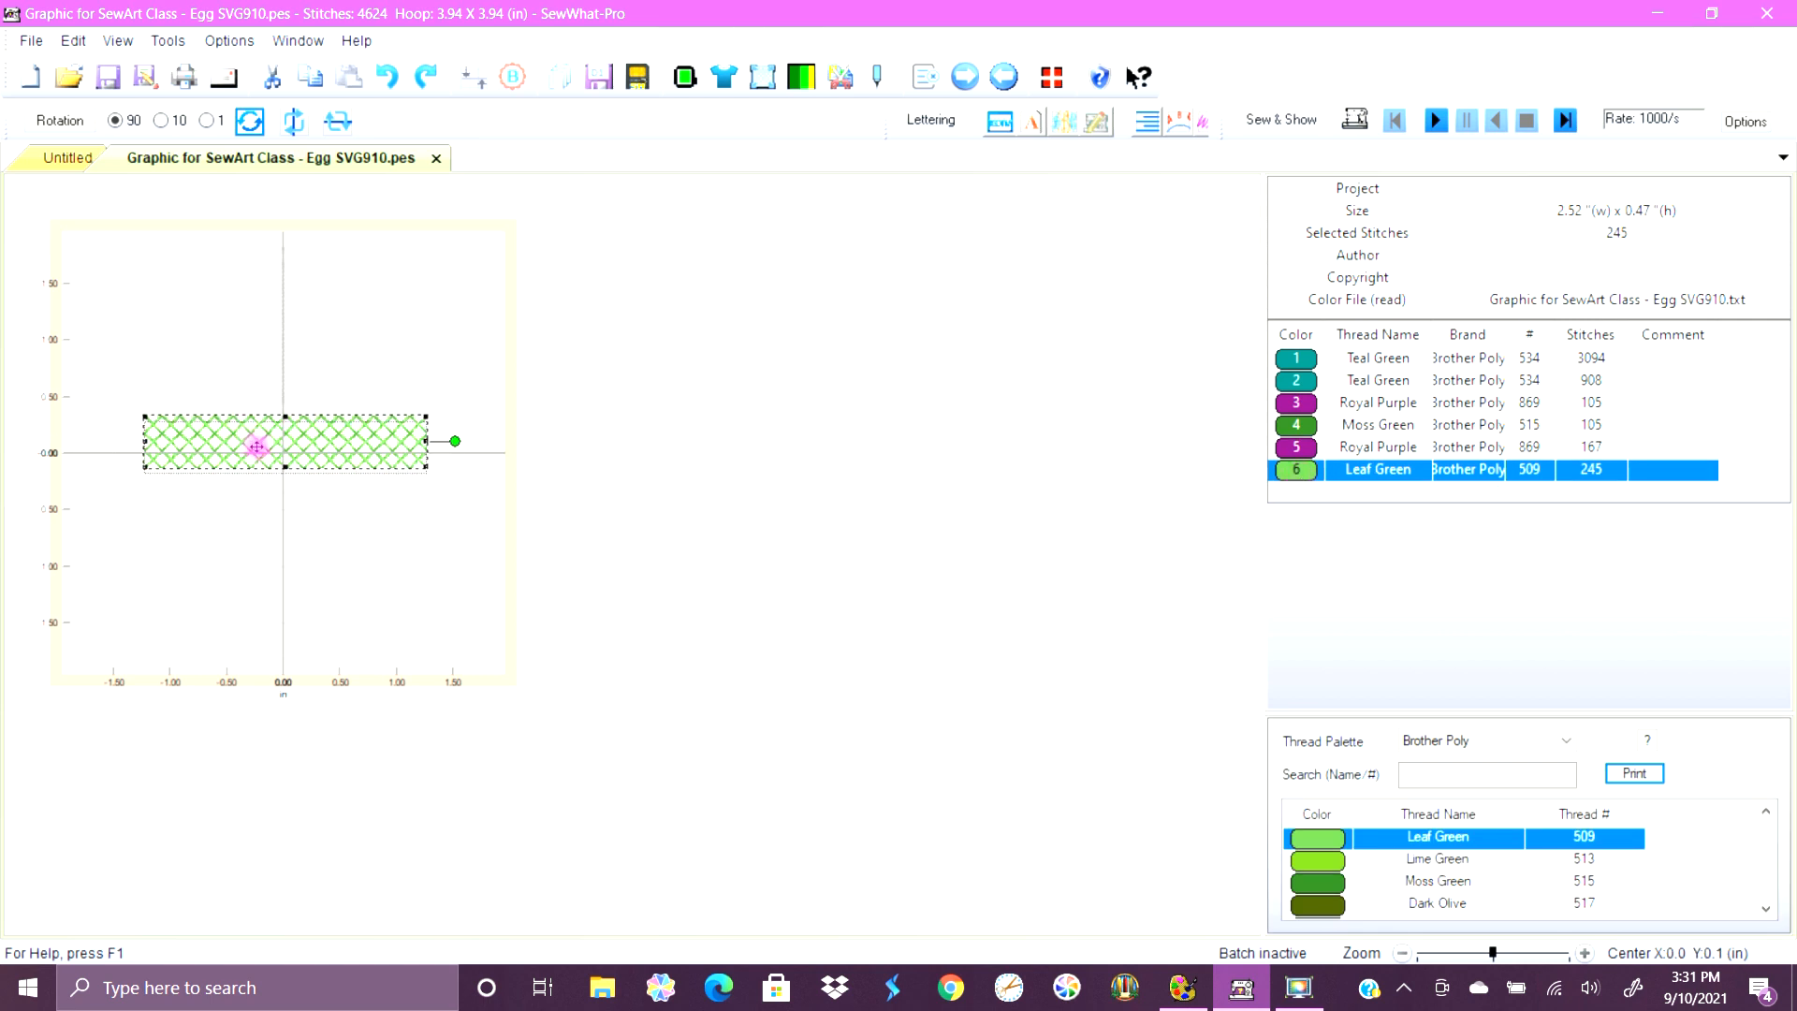
left_click_drag(256, 448, 258, 452)
left_click(548, 403)
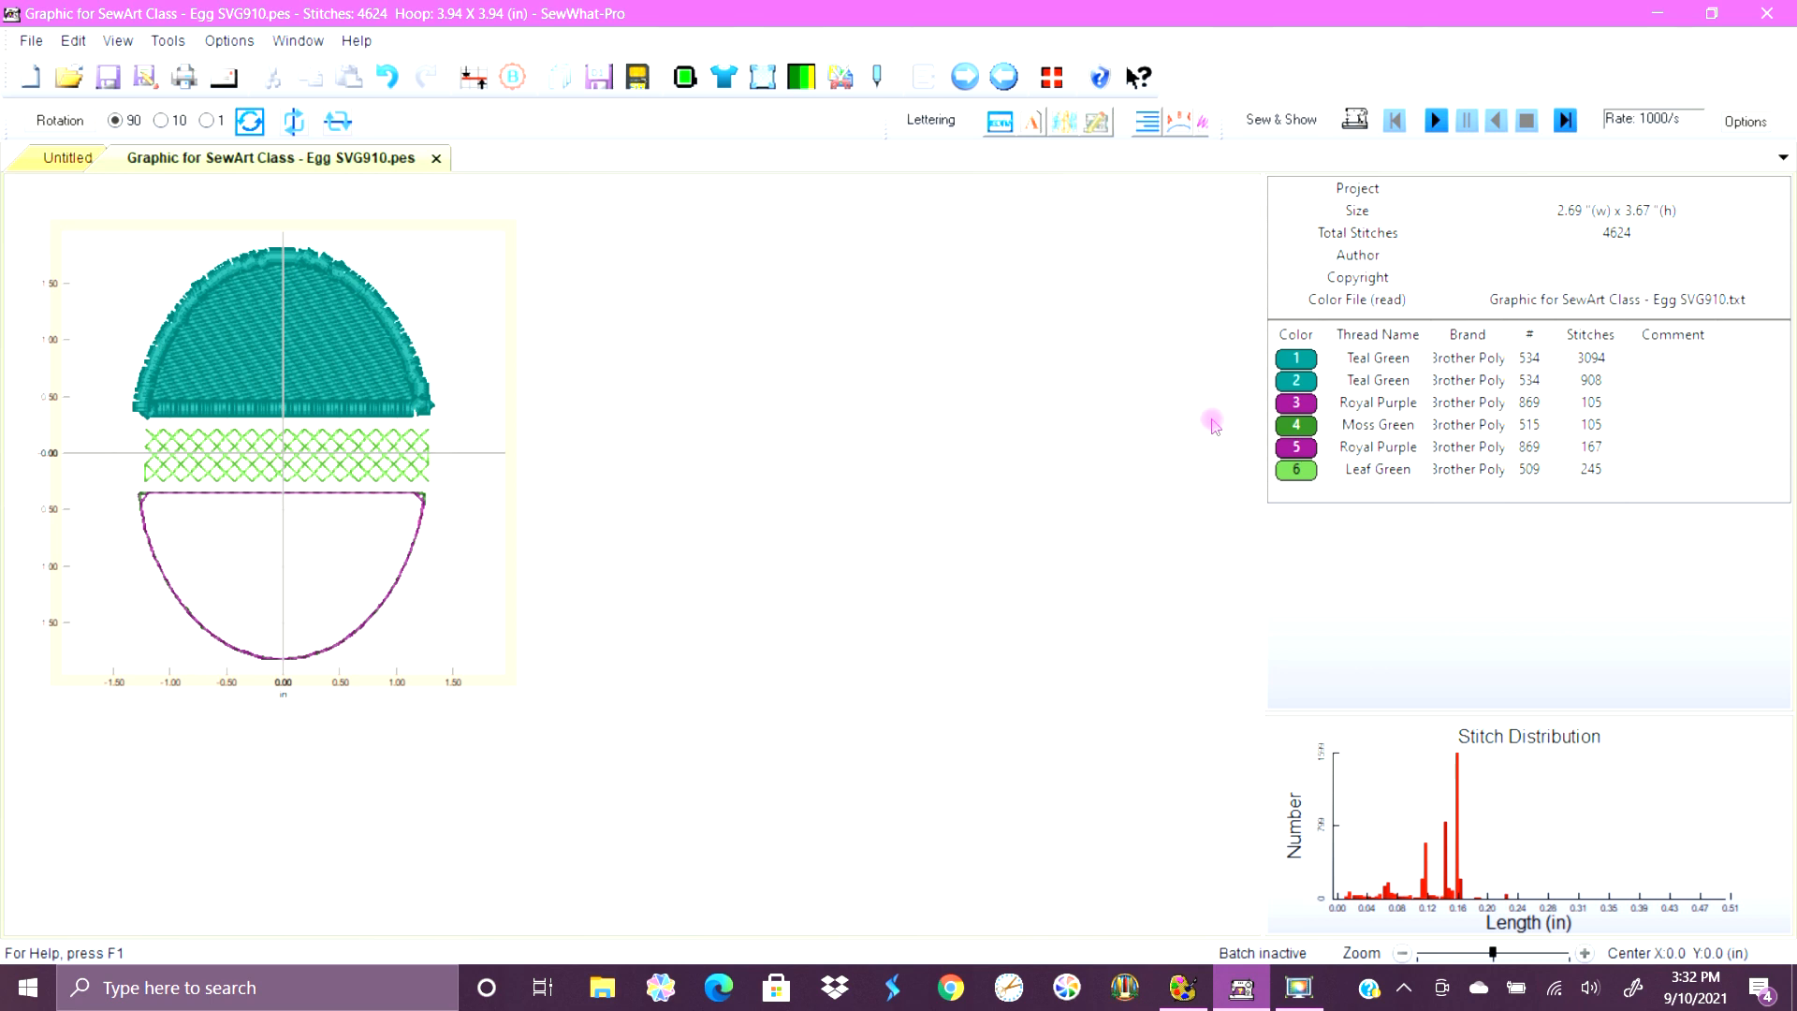
Examine the stitches of color stops 4, 1, 2 and 3 by isolating each one in turn.
left_click(1308, 435)
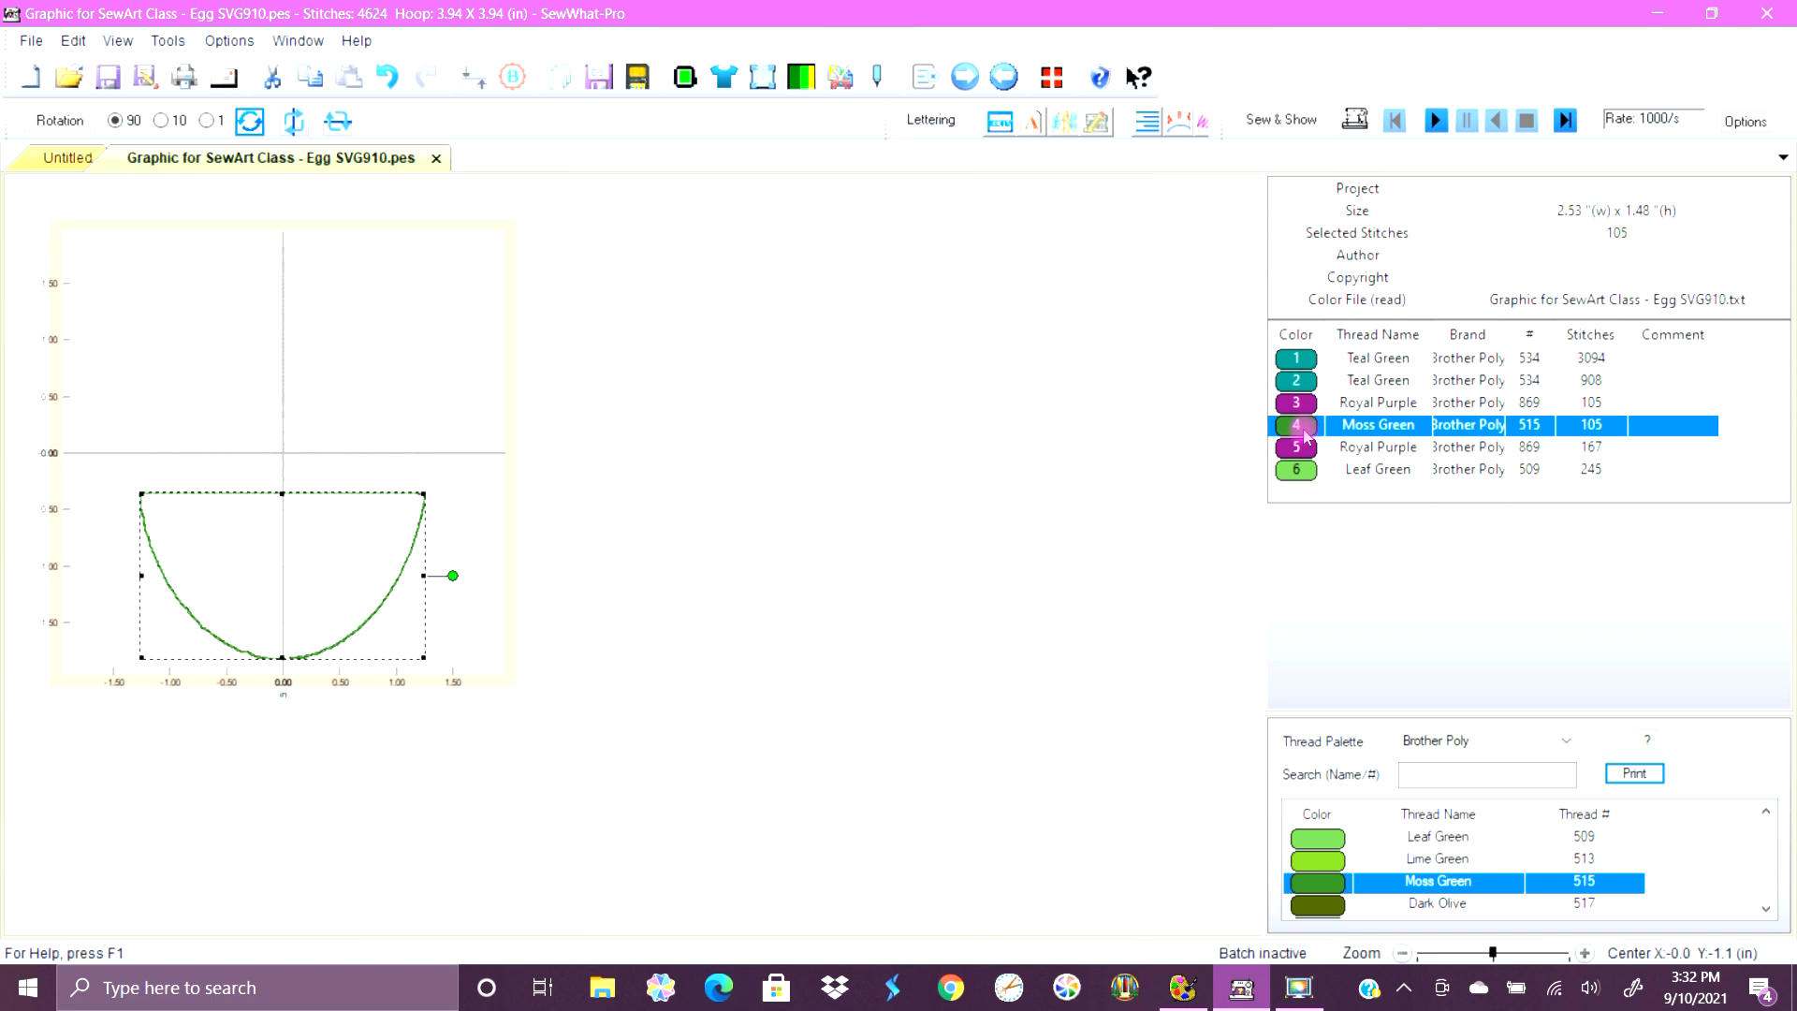
left_click(1304, 360)
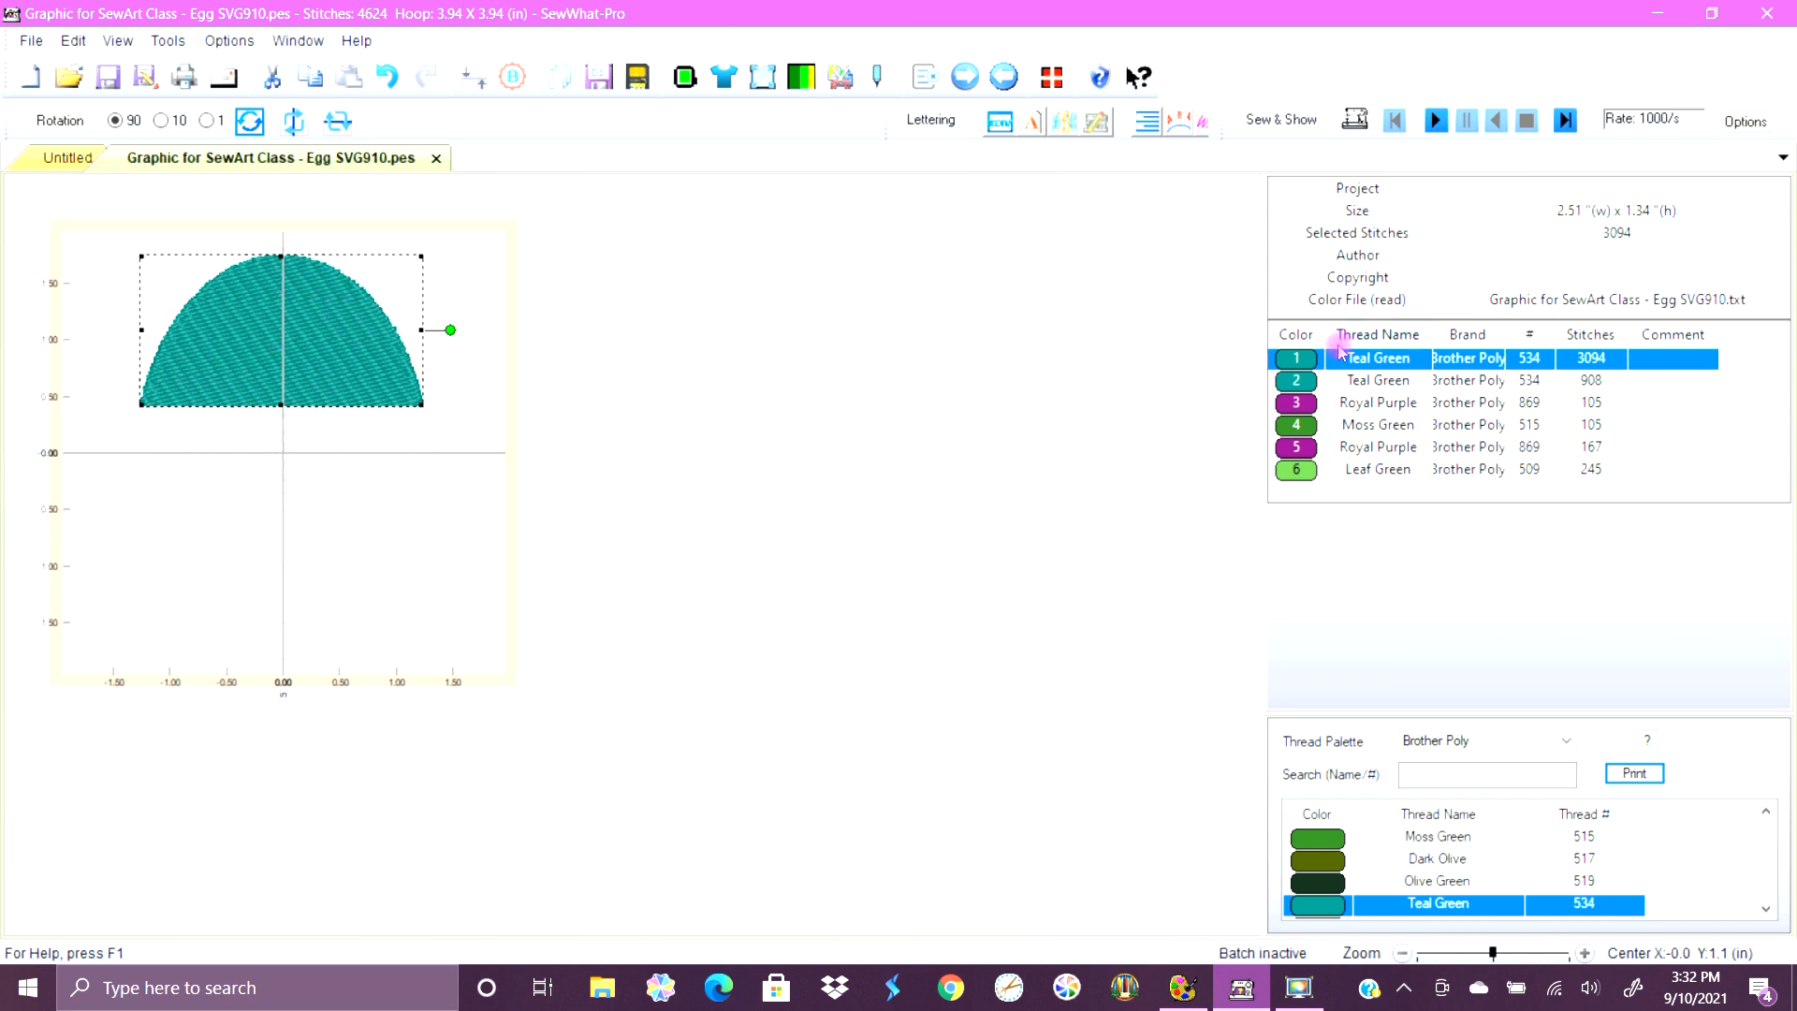
left_click(1301, 384)
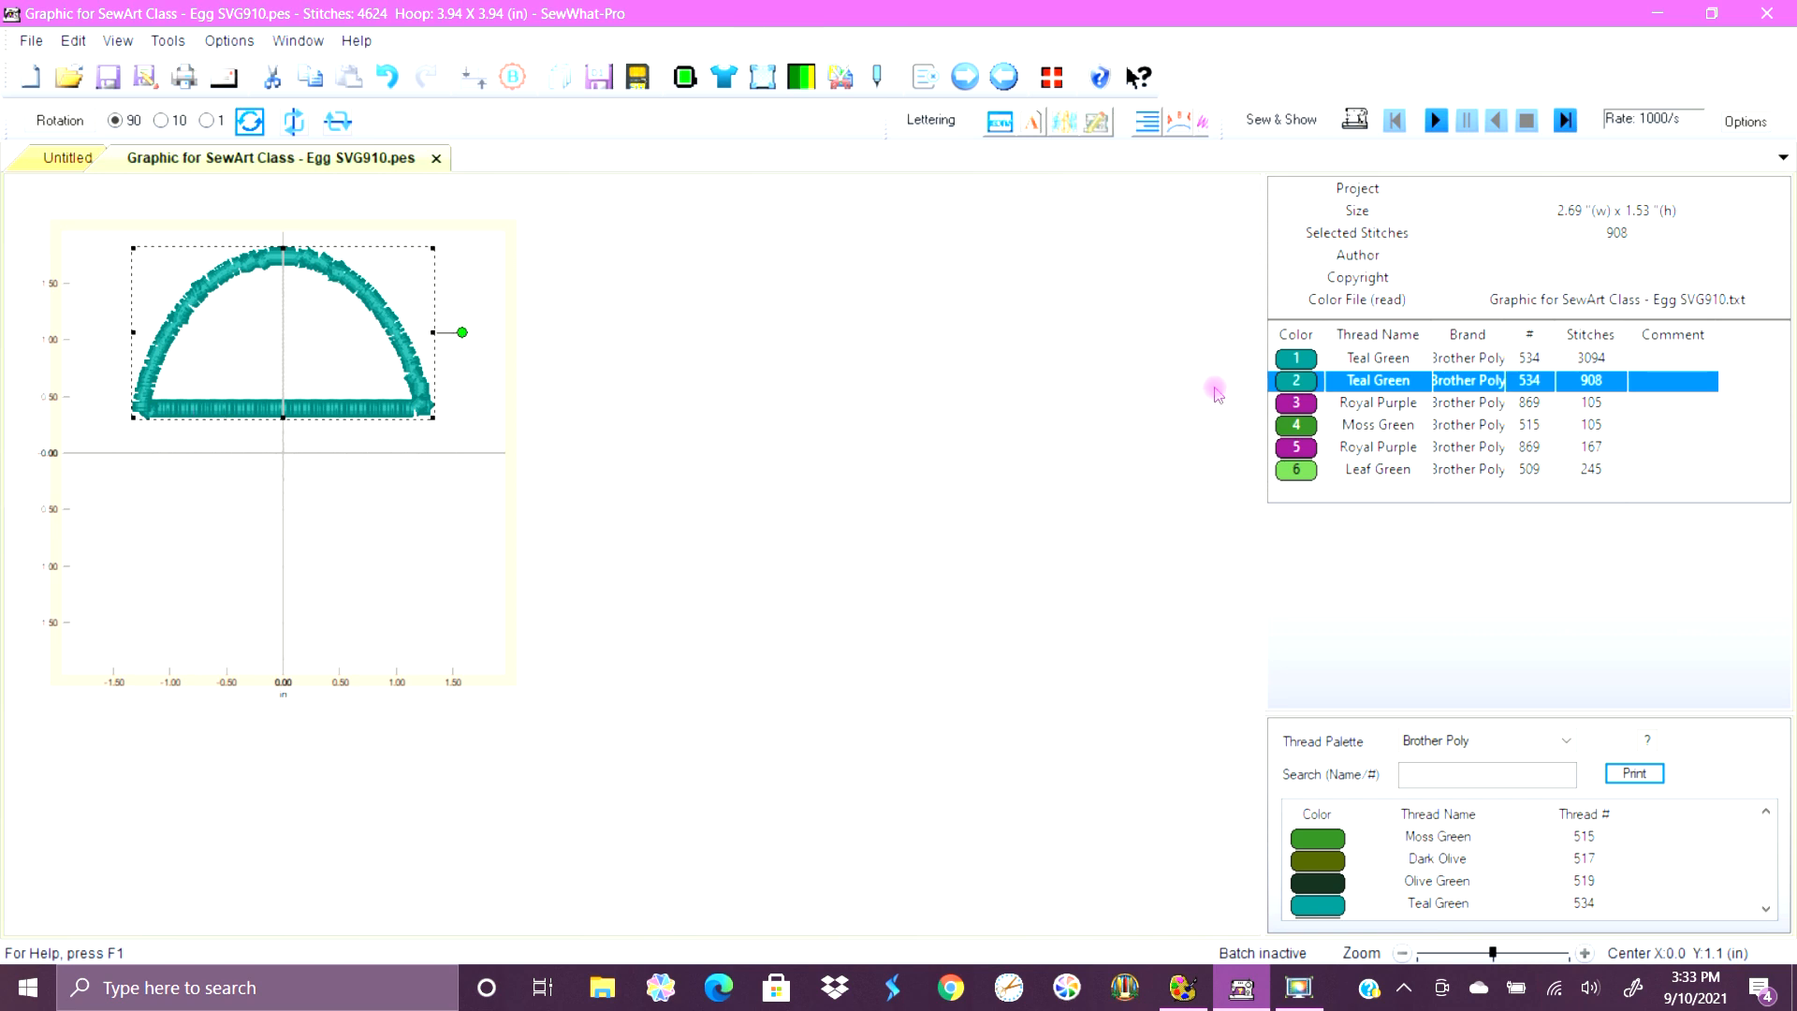
left_click(1297, 404)
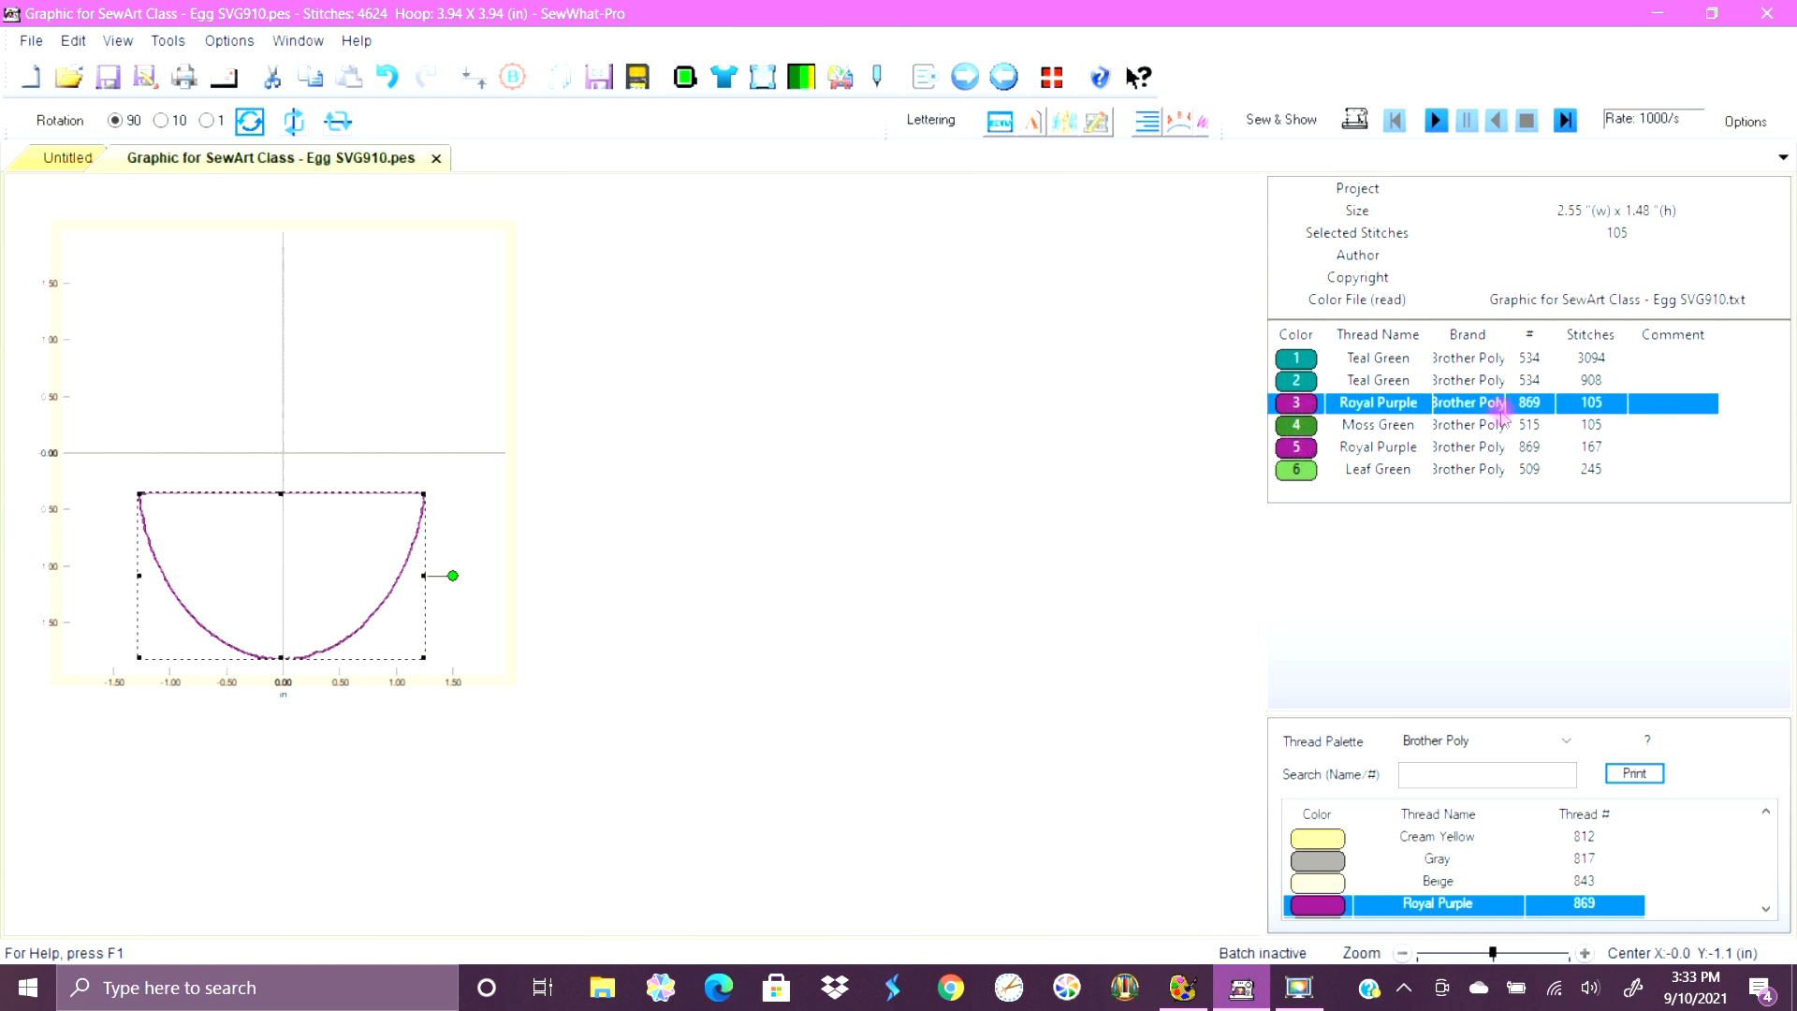
Add the comments "die line", "tackdown" and "final stitch" to color stops 3, 4 and 5.
left_click(1647, 403)
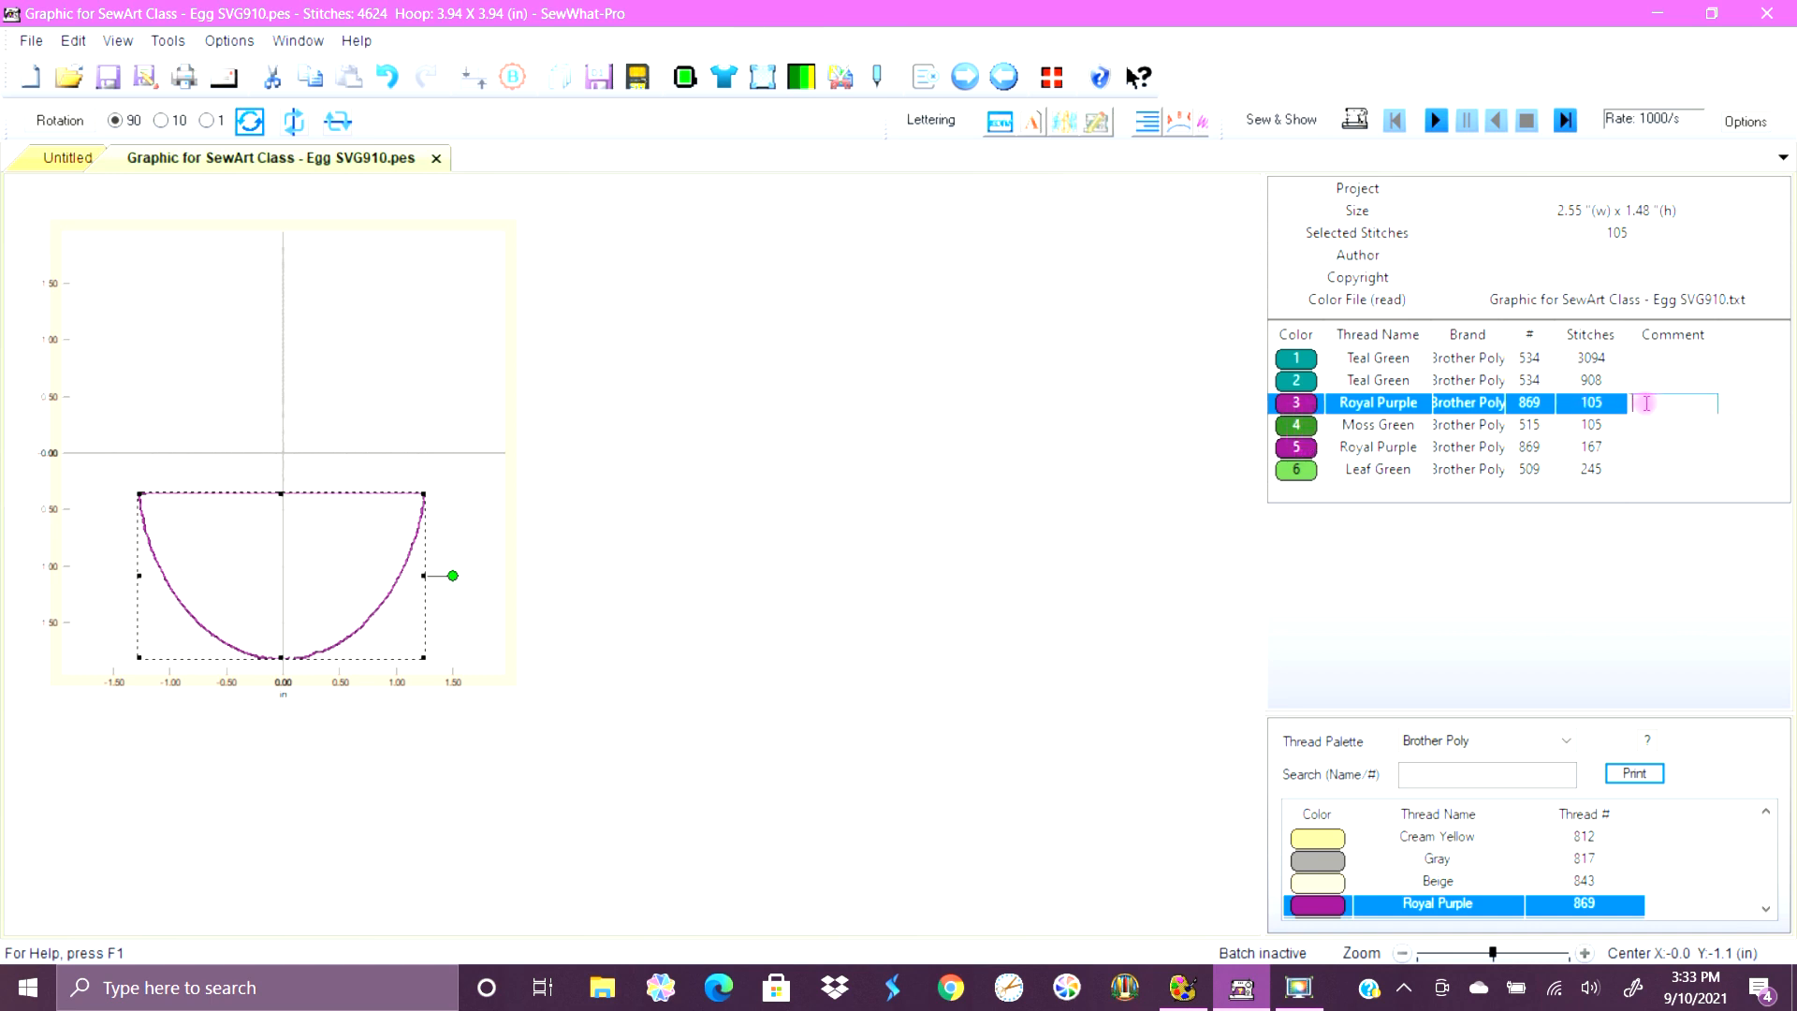
type("die line")
left_click(1653, 427)
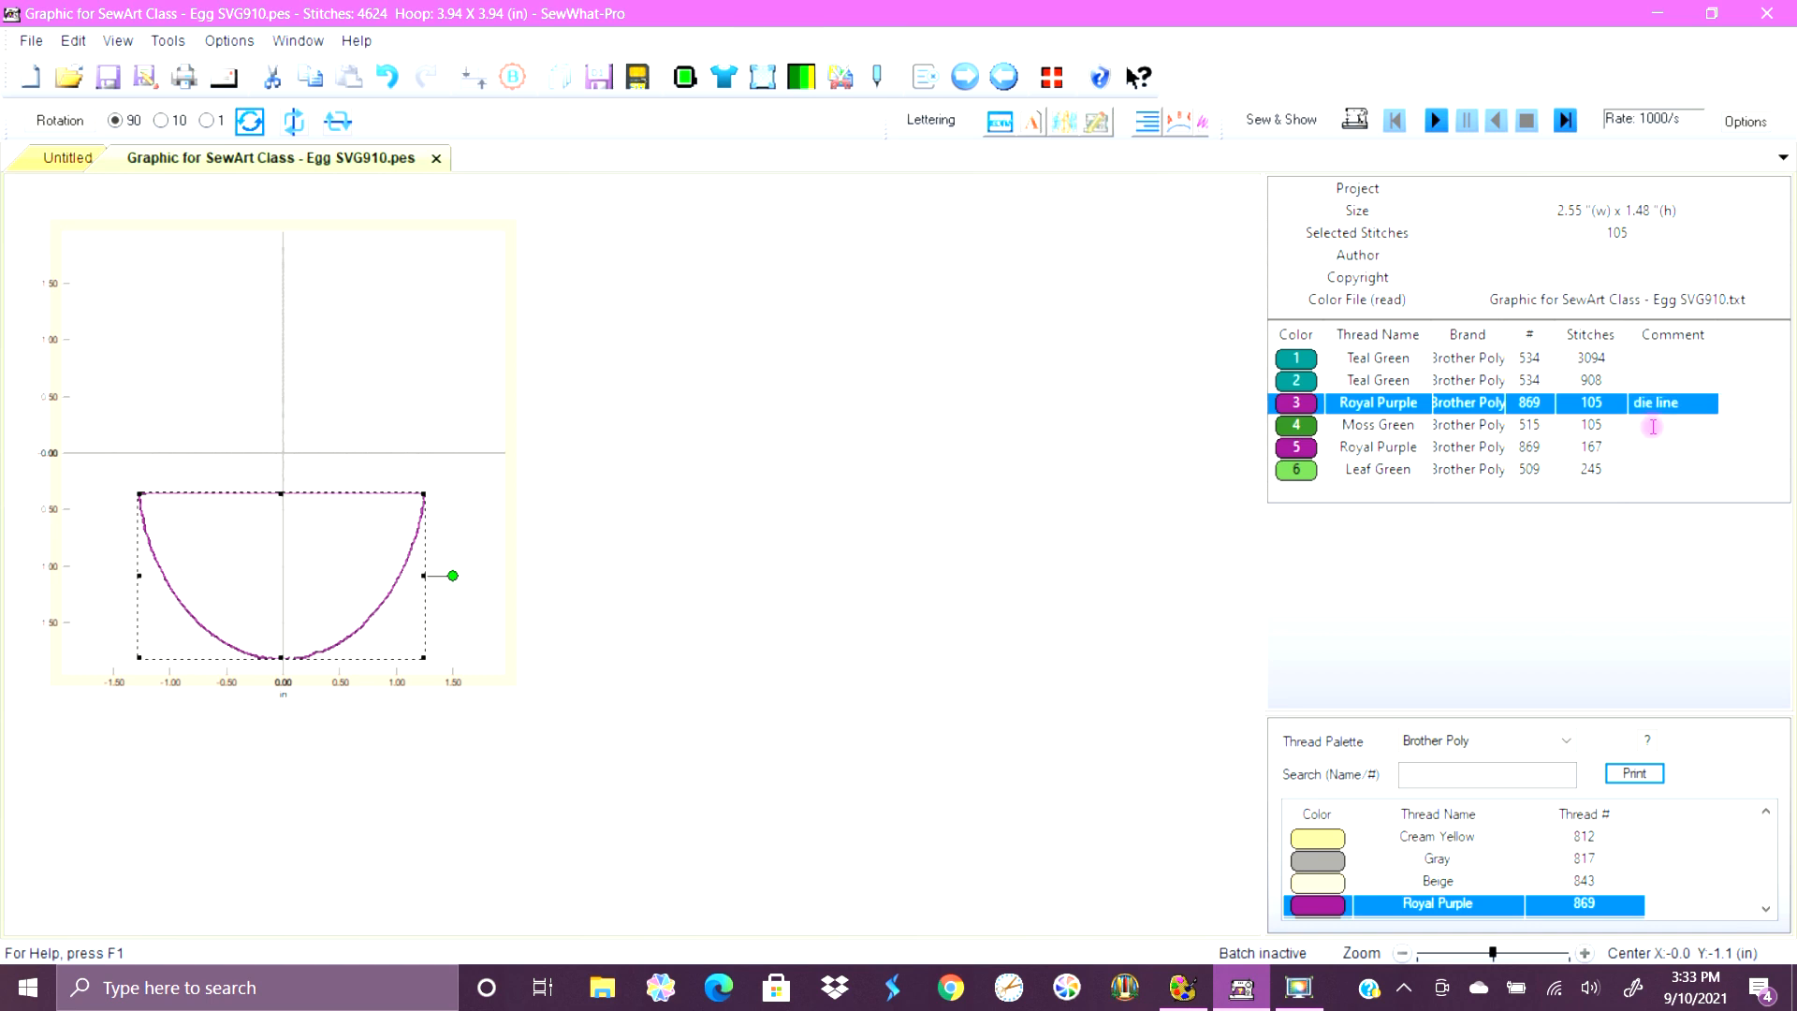
type("tackdow")
type("n")
left_click(1662, 449)
type("final stitch")
Label color stop 6, the Leaf Green X-Stitch band, with the comment "cross".
left_click(1304, 470)
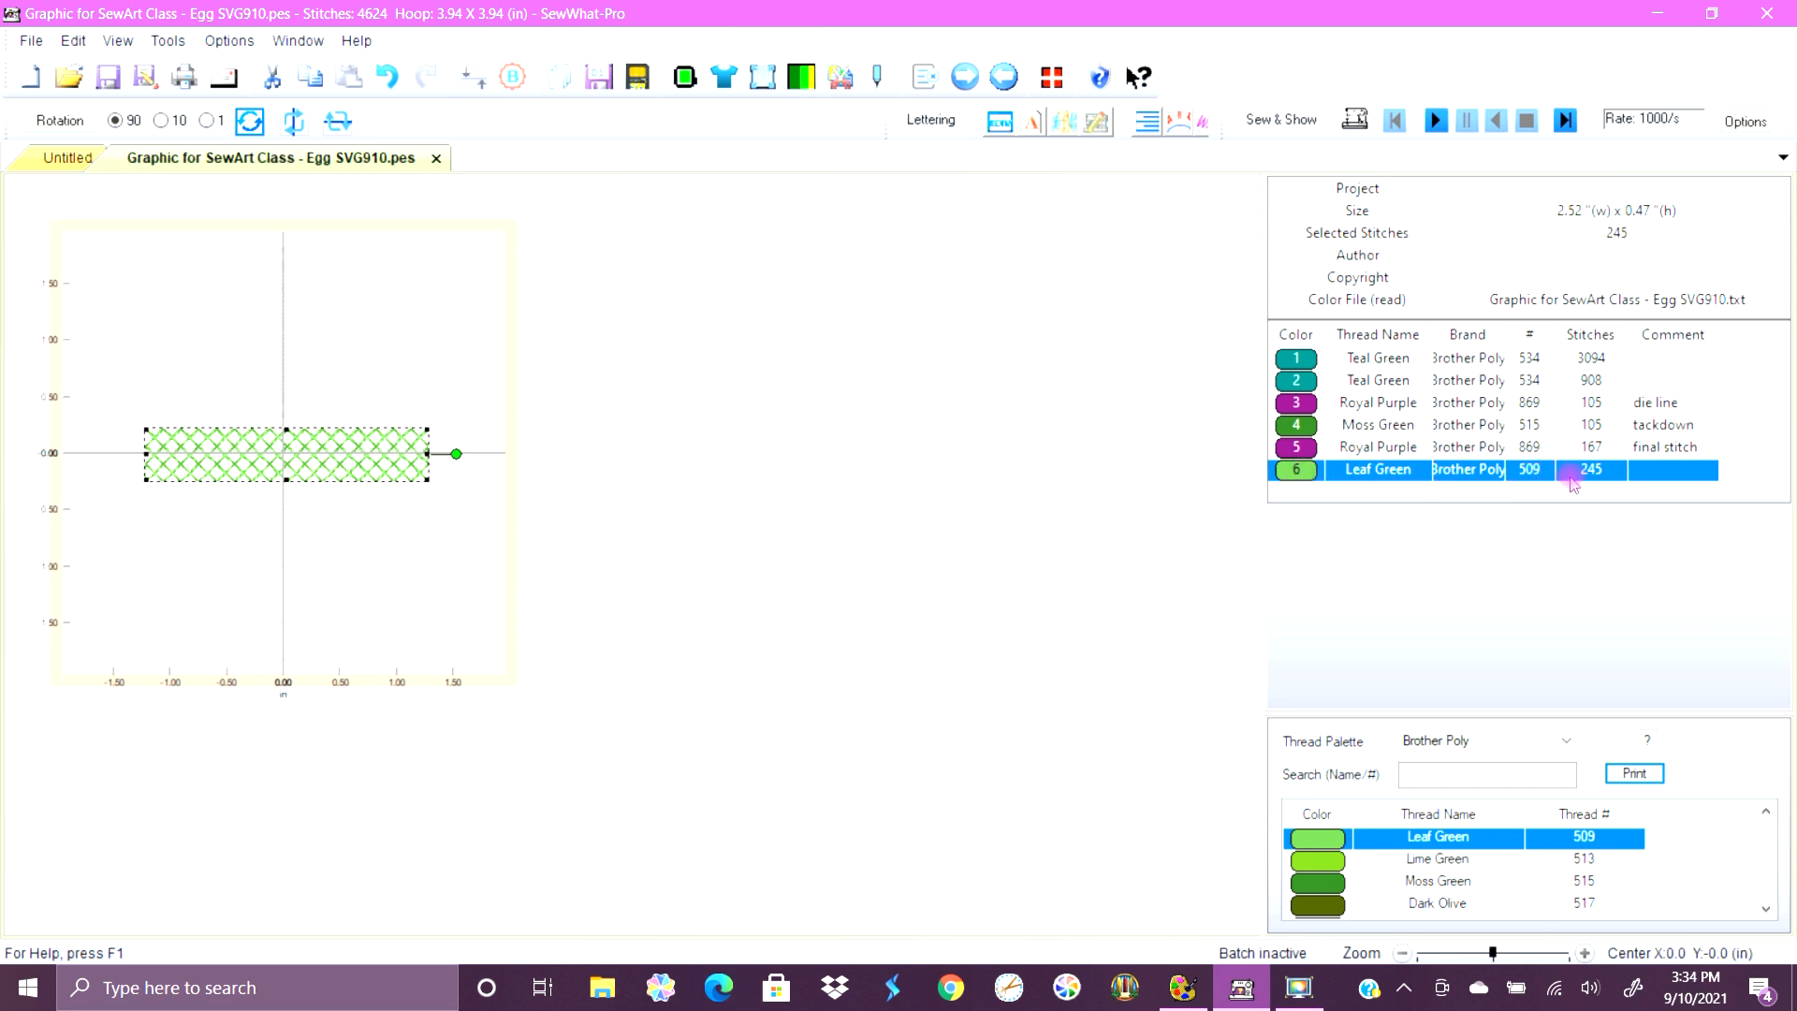
left_click(1657, 474)
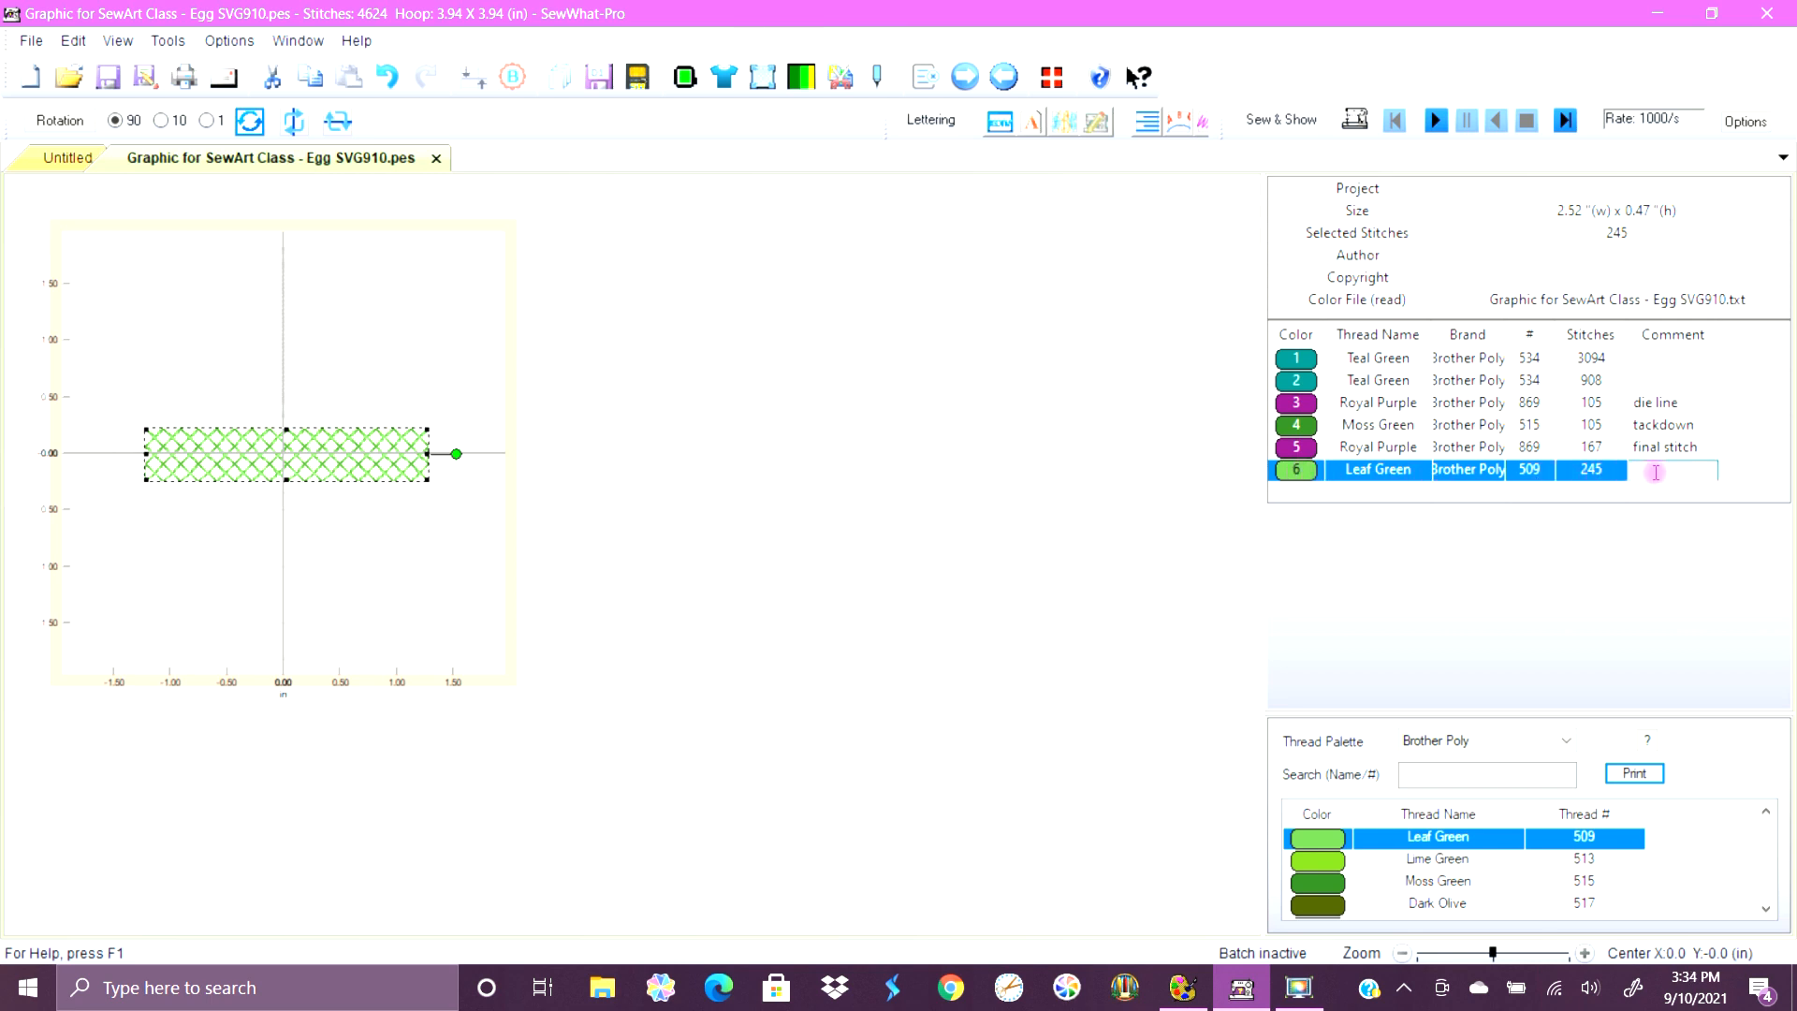
type("cross")
key("Return")
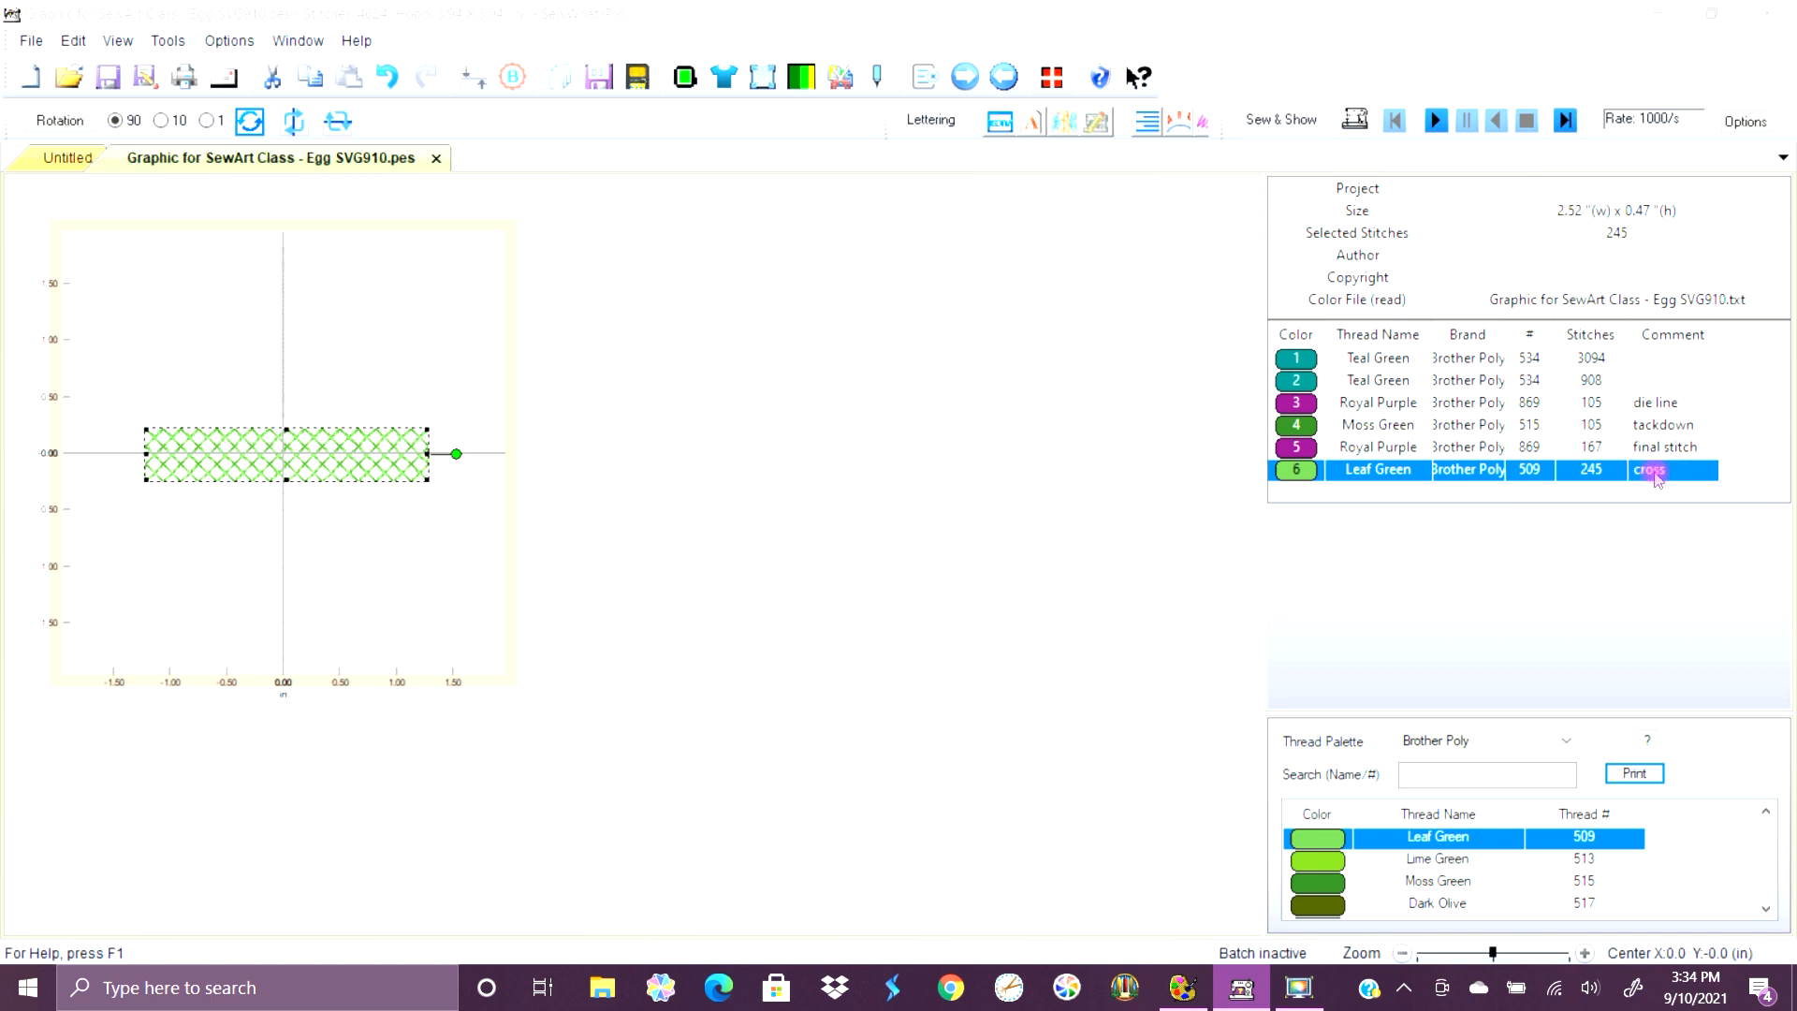
left_click(1680, 474)
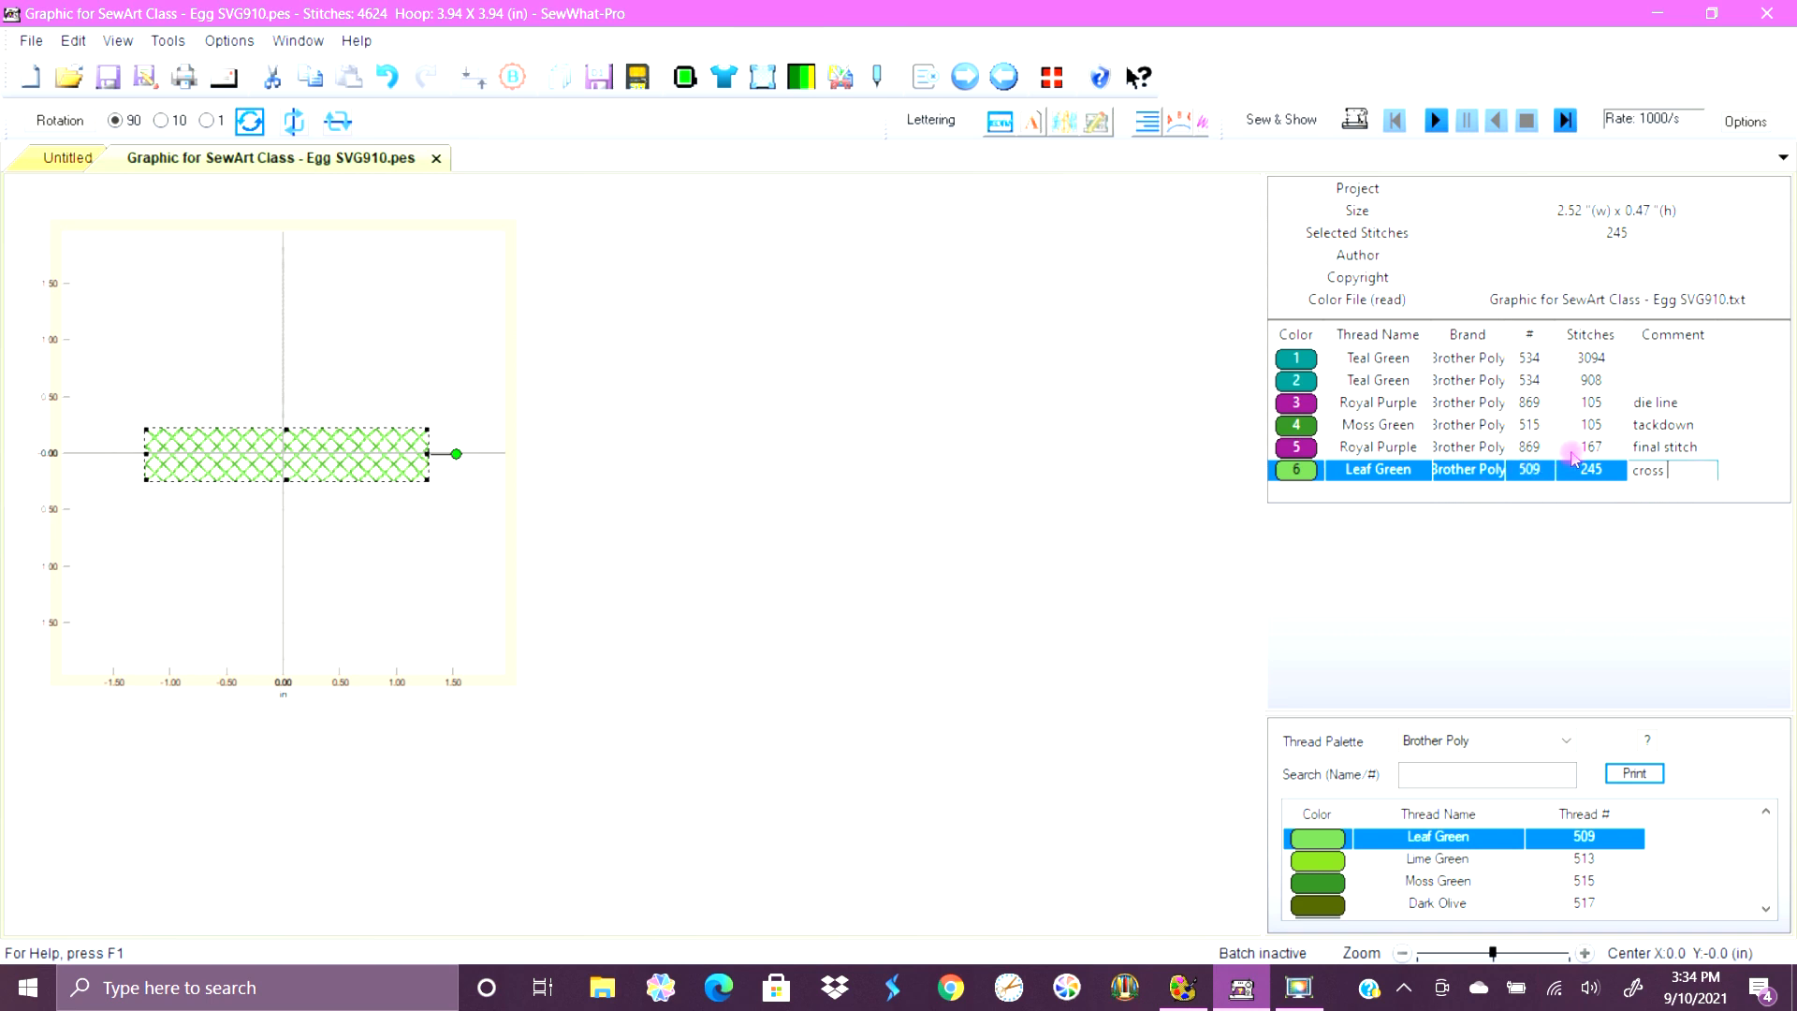
Add the comment "default" to color stop 1 and "outline" to color stop 2.
left_click(1668, 361)
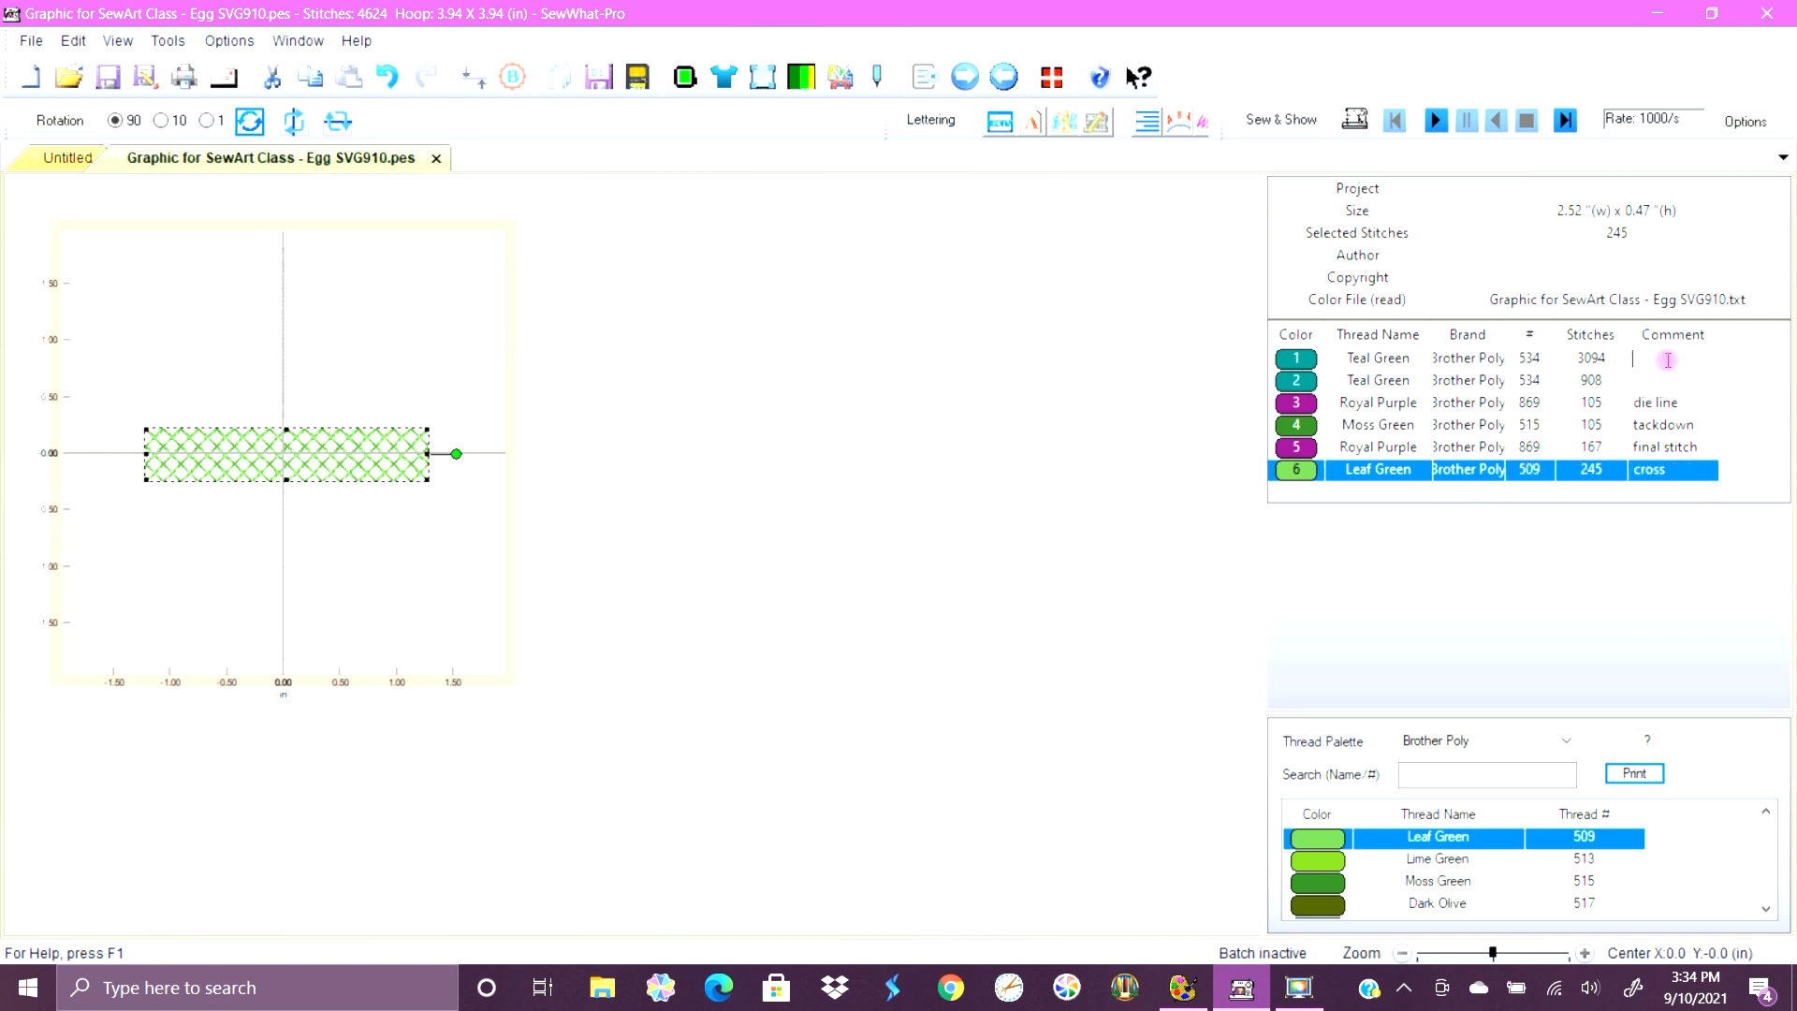
type("default")
key("Return")
type("otline")
left_click_drag(1640, 383, 1647, 385)
type("ut")
Review the commented color stops 1 to 4 by isolating the stitches of each one in turn.
left_click(1322, 364)
left_click(1311, 365)
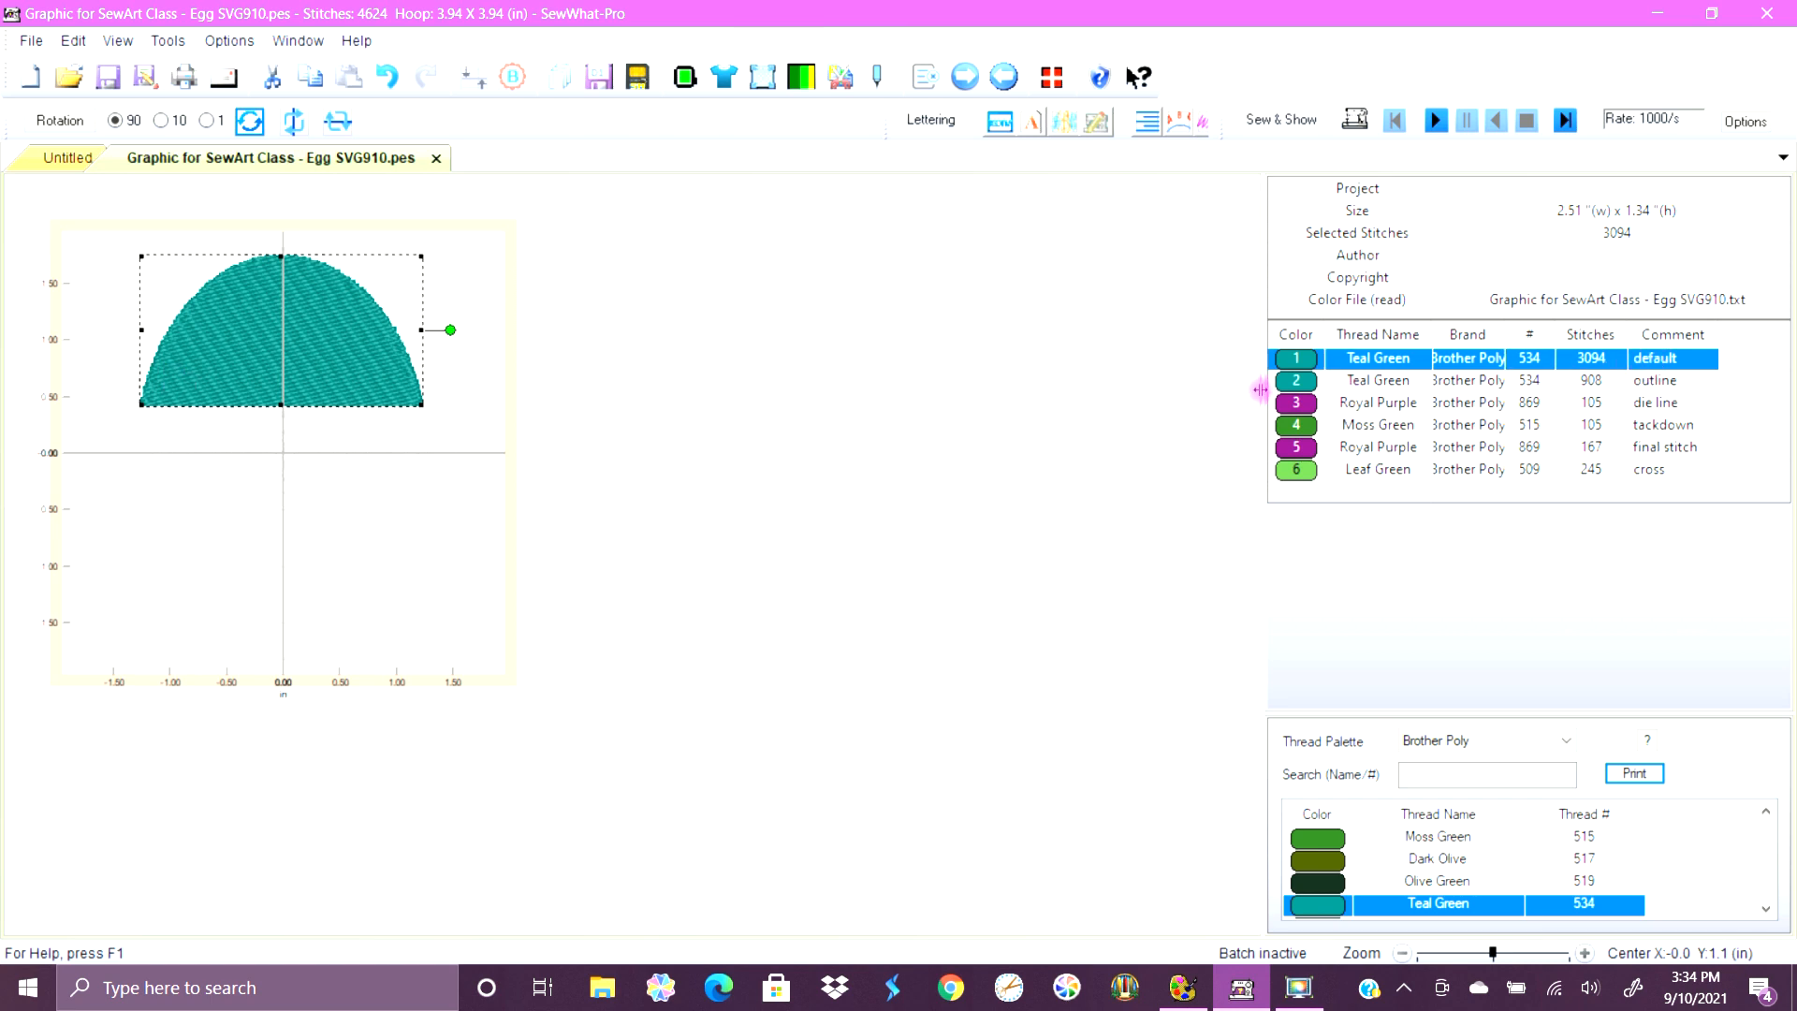
left_click(1306, 383)
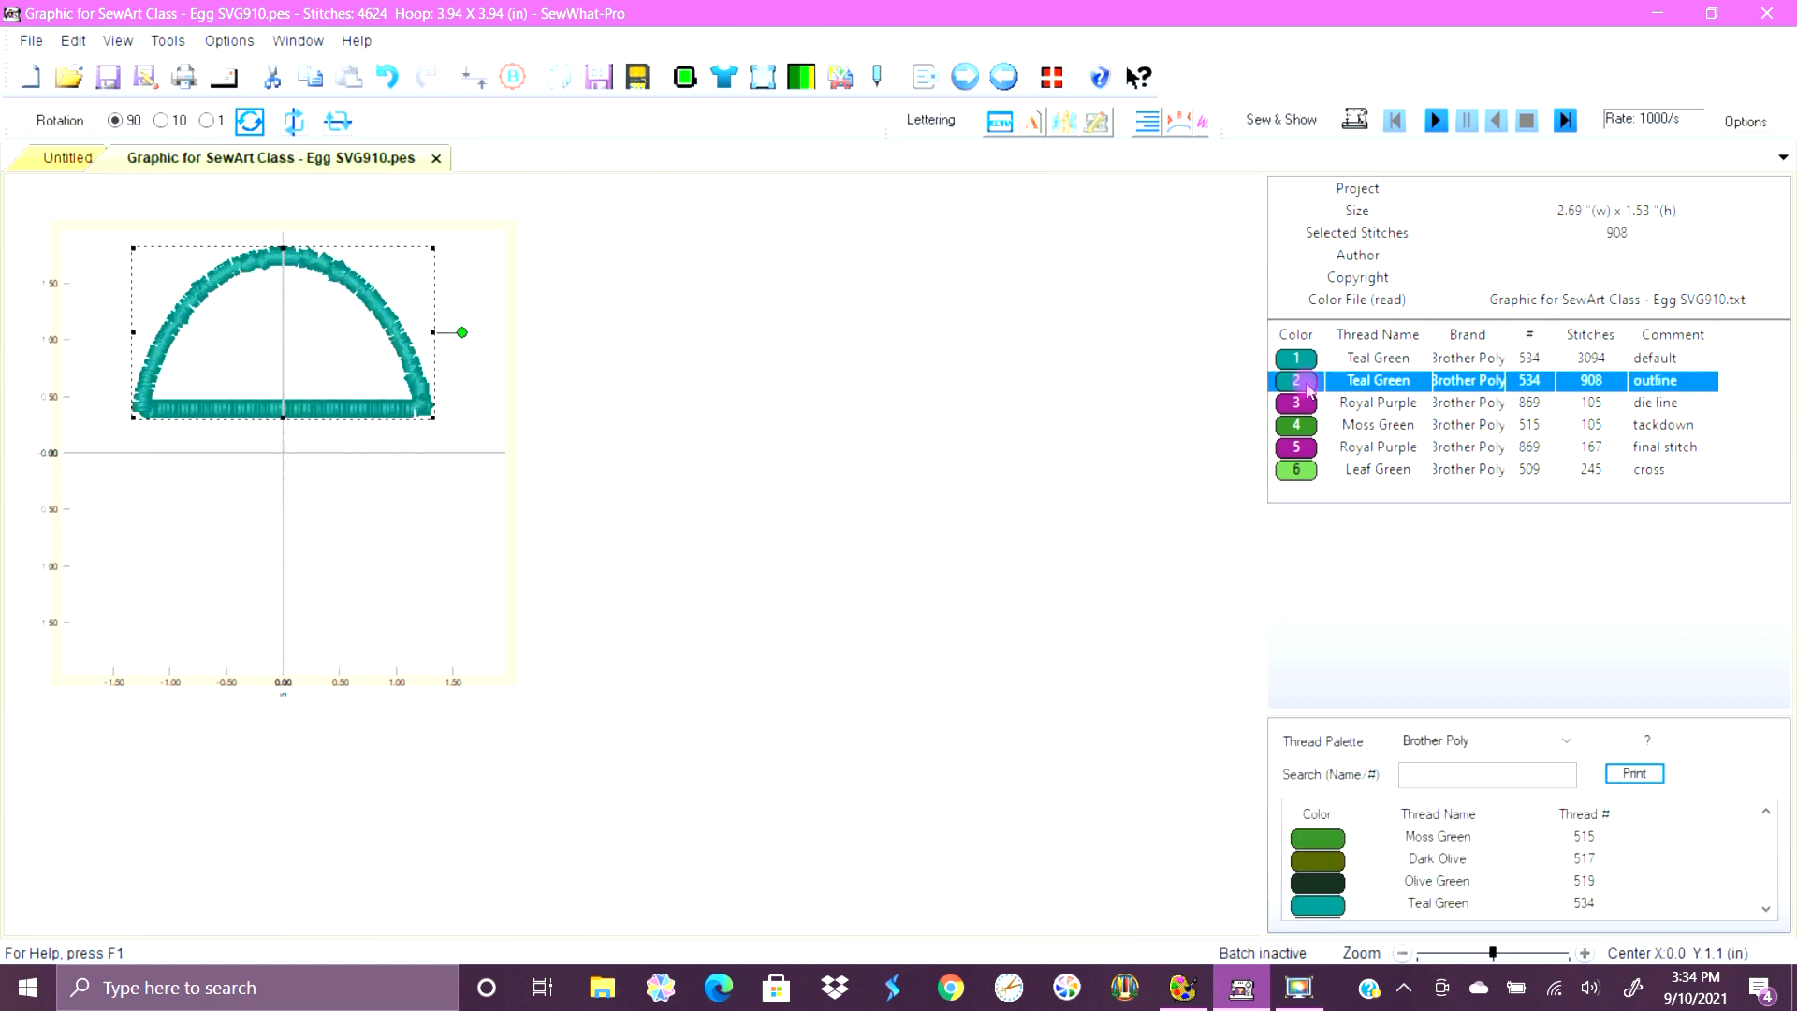
left_click(1312, 408)
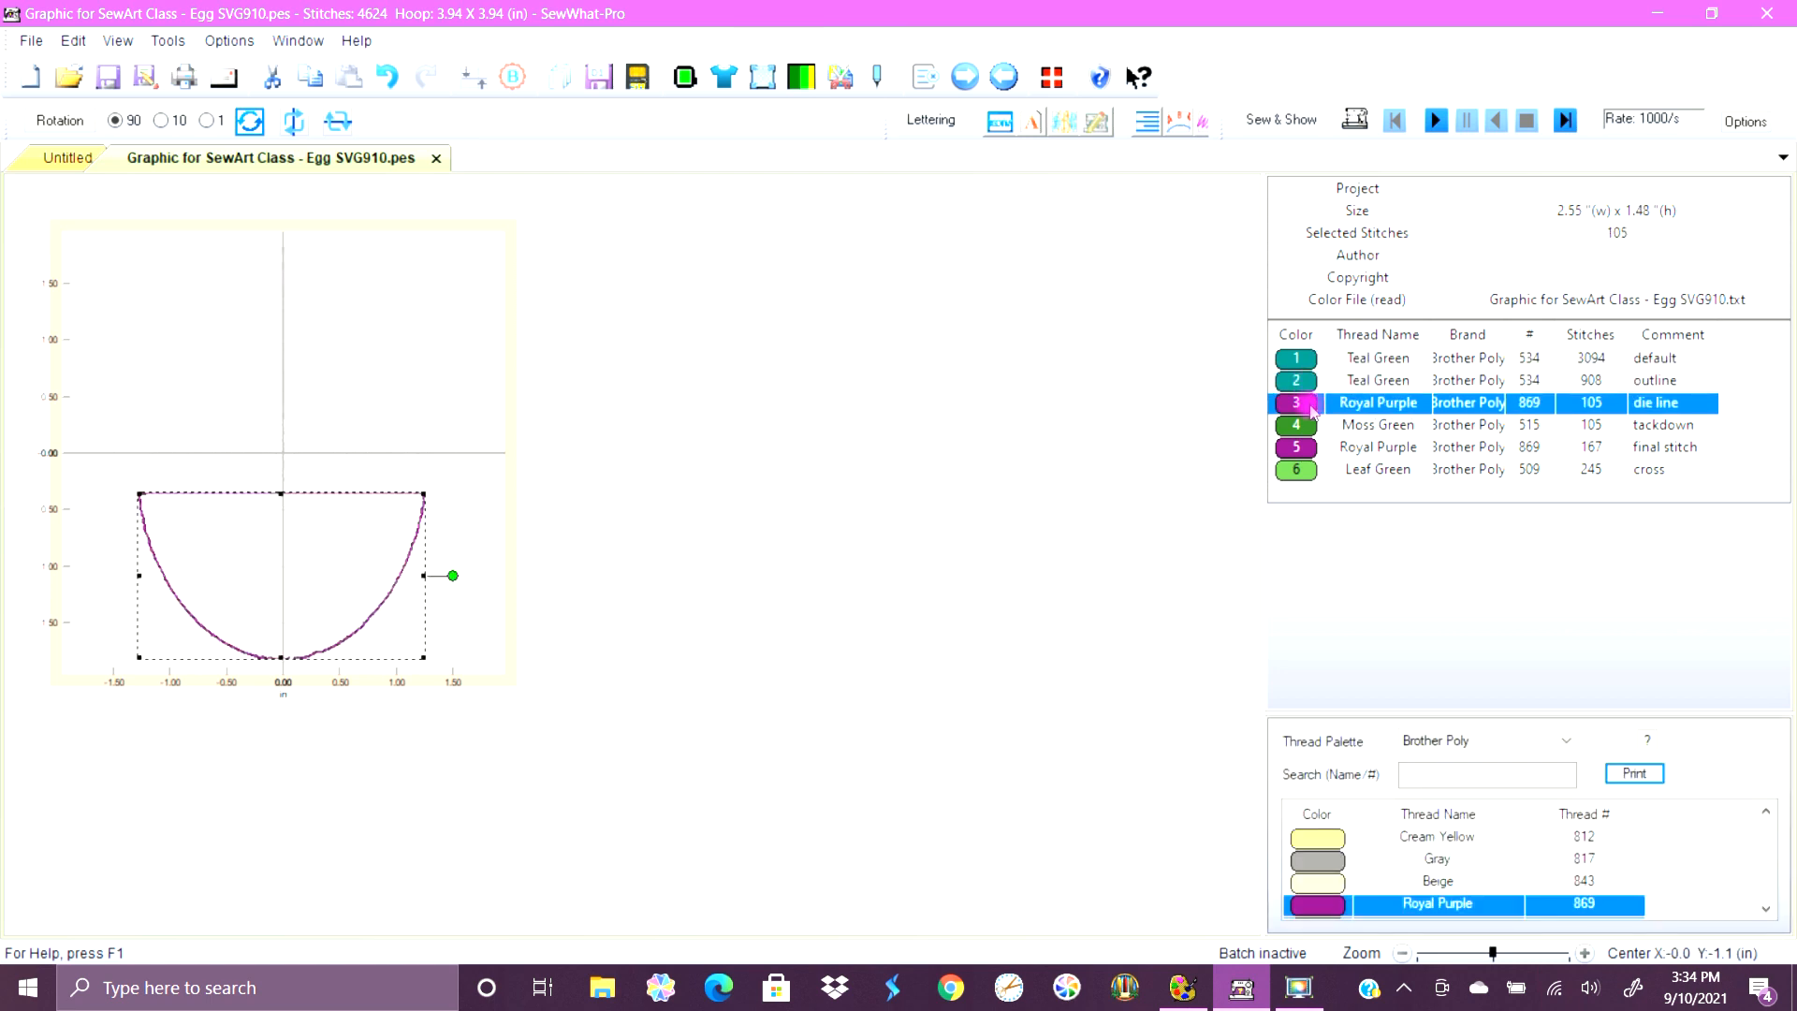
left_click(1318, 432)
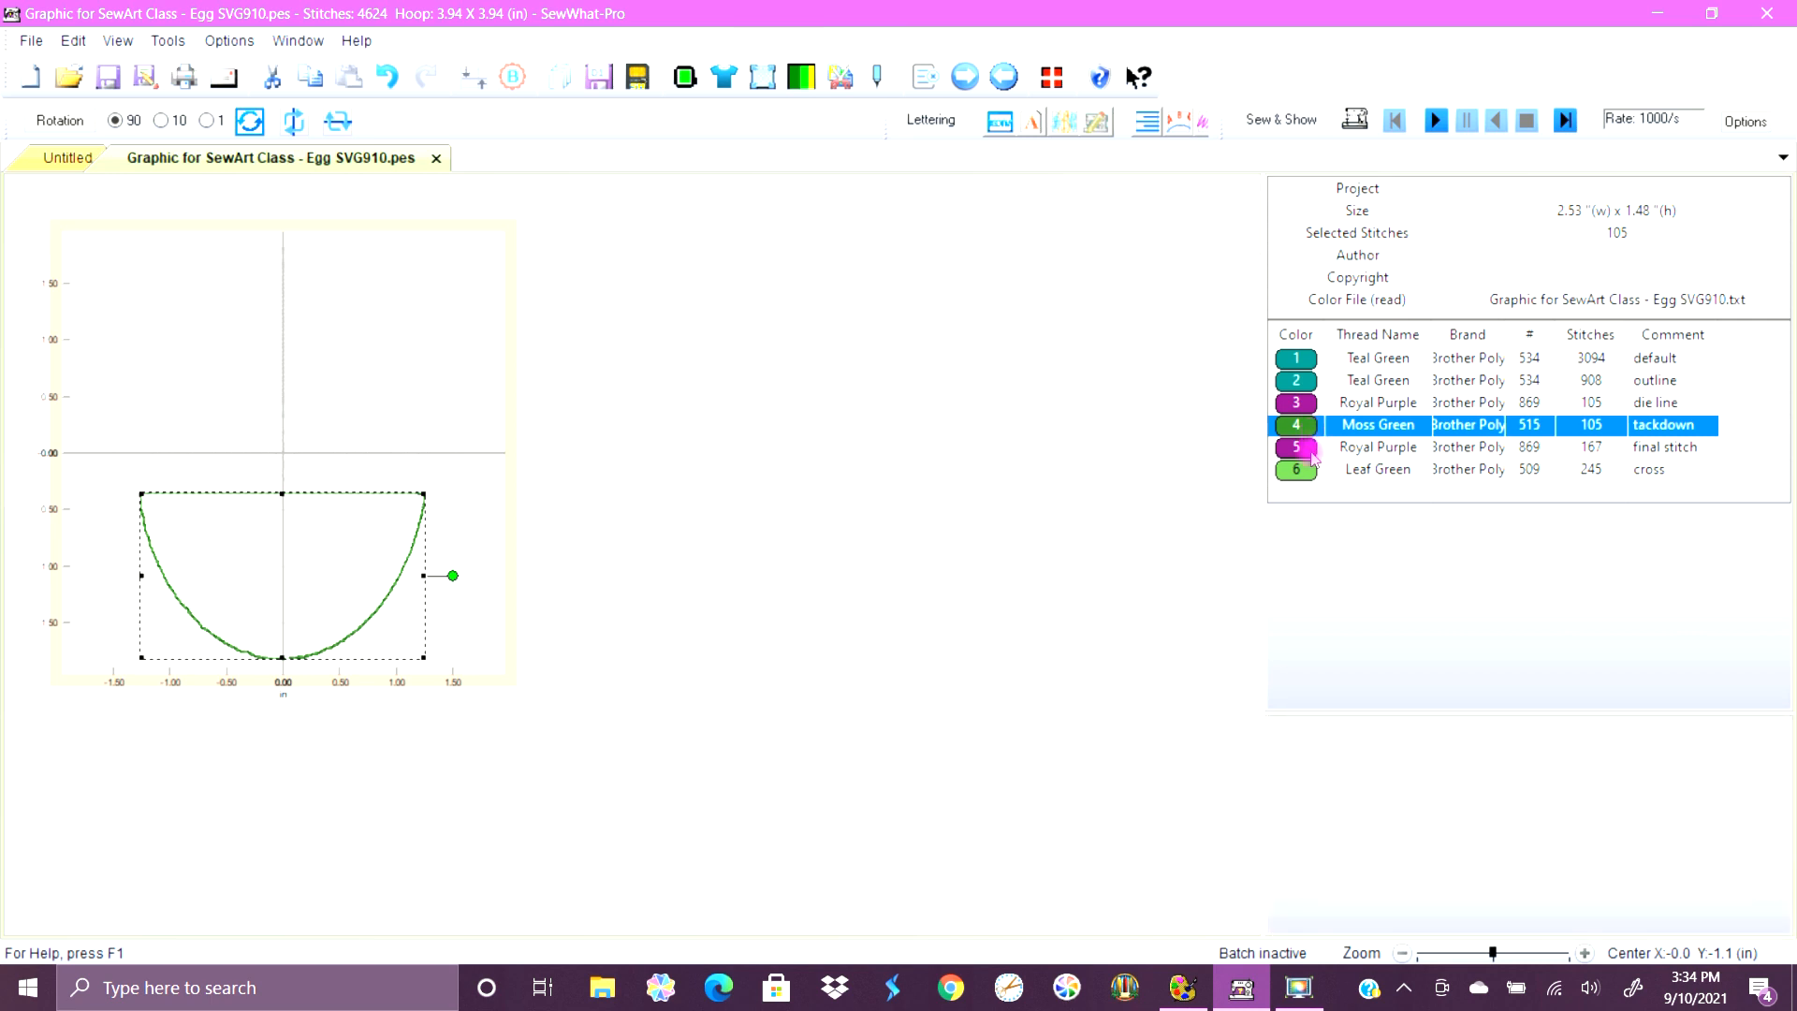
Change the thread of color stop 5, the final stitch, to Brother Poly Cream Yellow 812, and isolate color stop 6.
left_click(1314, 453)
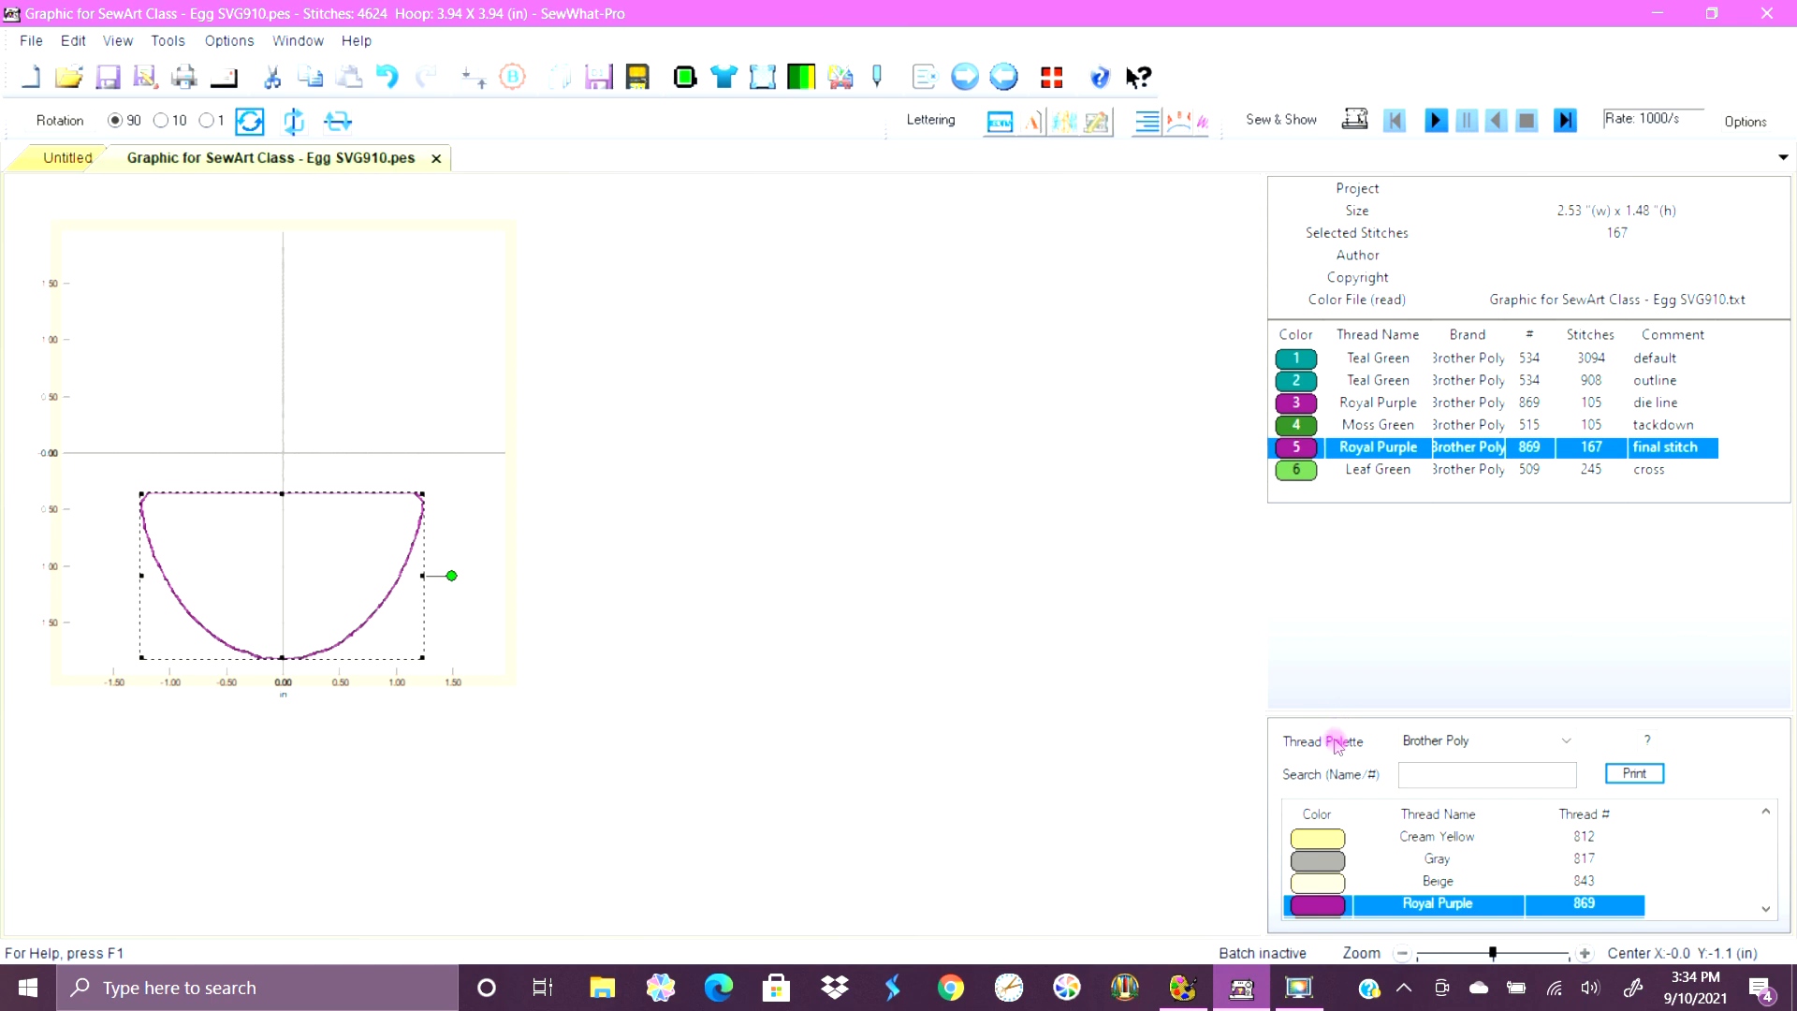
left_click(1322, 842)
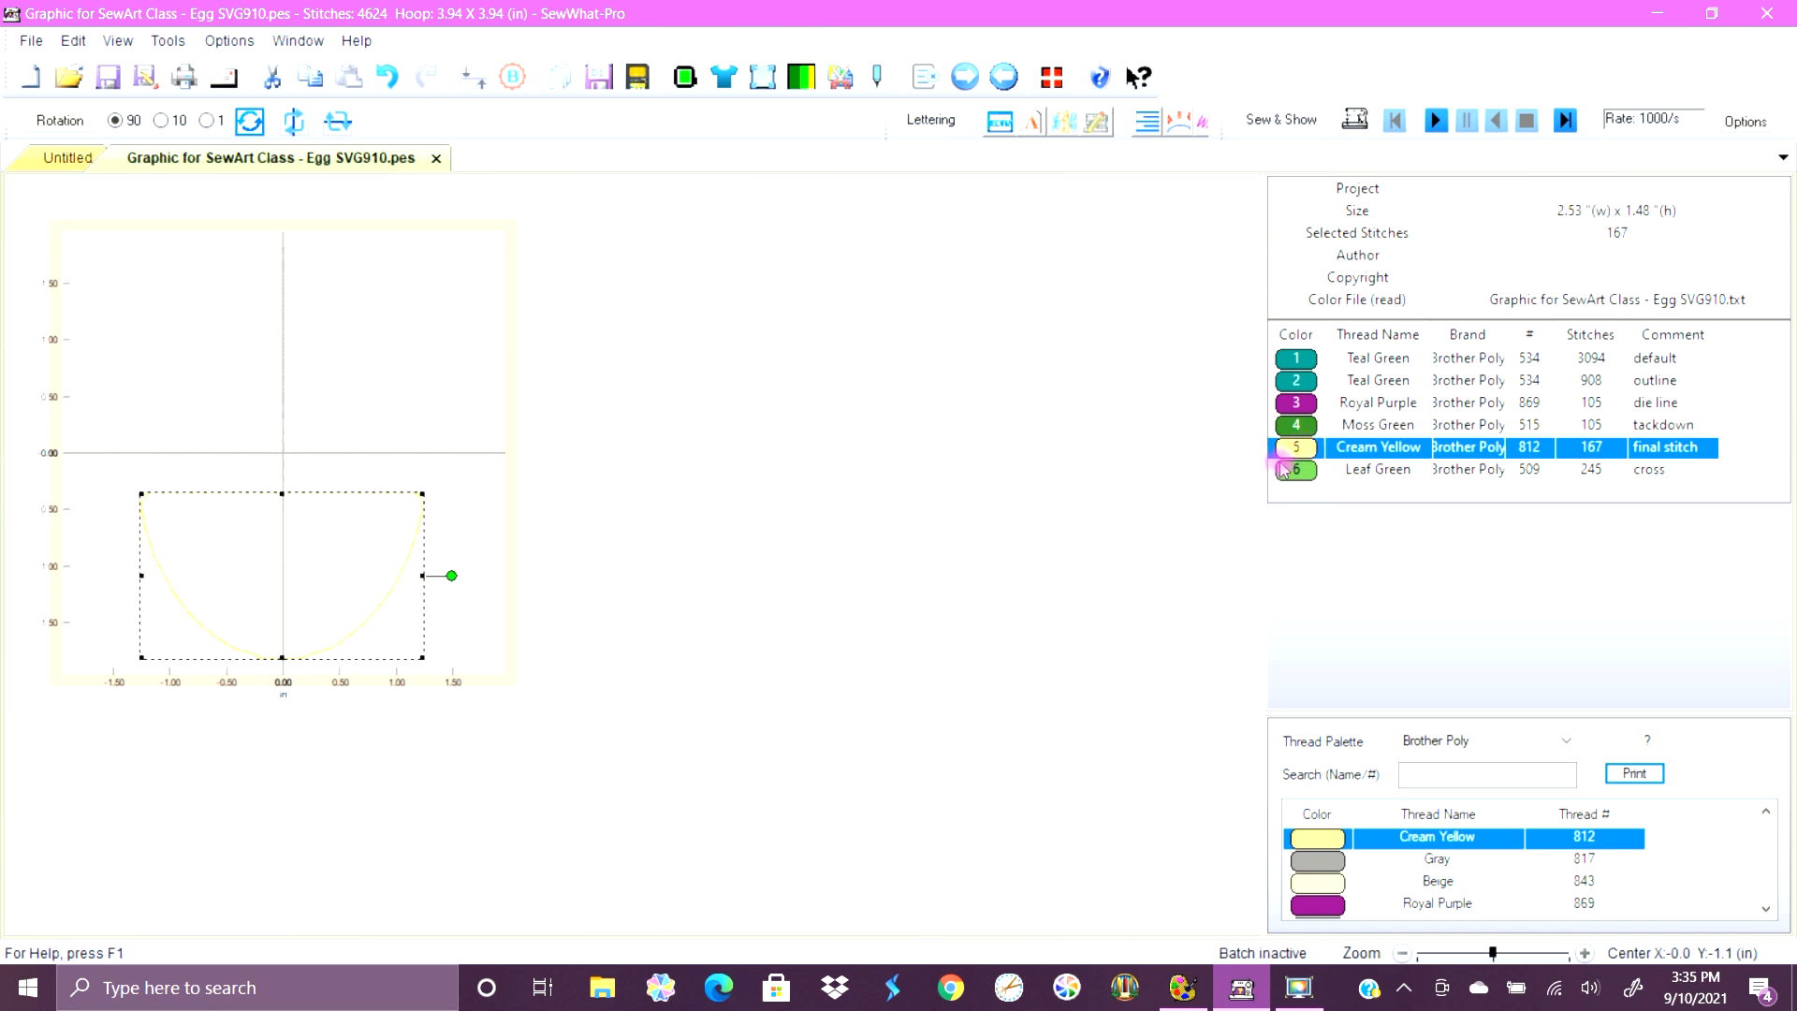
left_click(1308, 478)
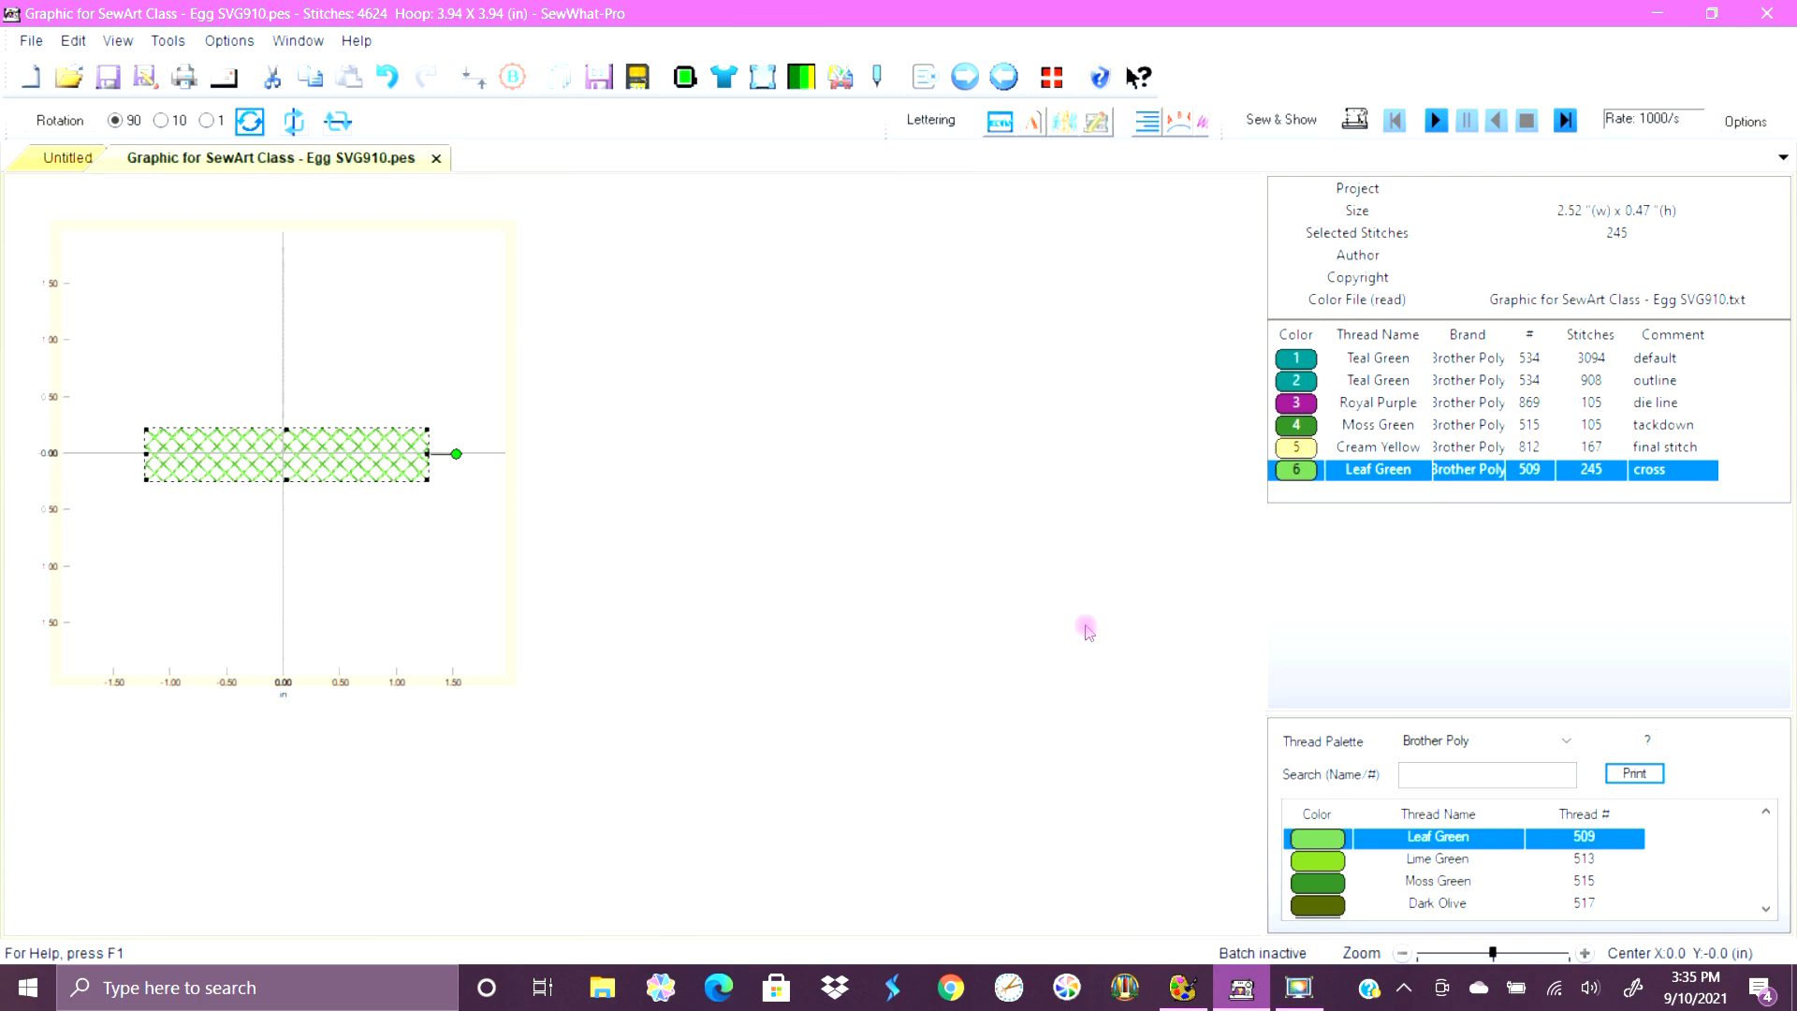
Switch back to SewArt to view the egg graphic and its converted stitches.
left_click(1185, 994)
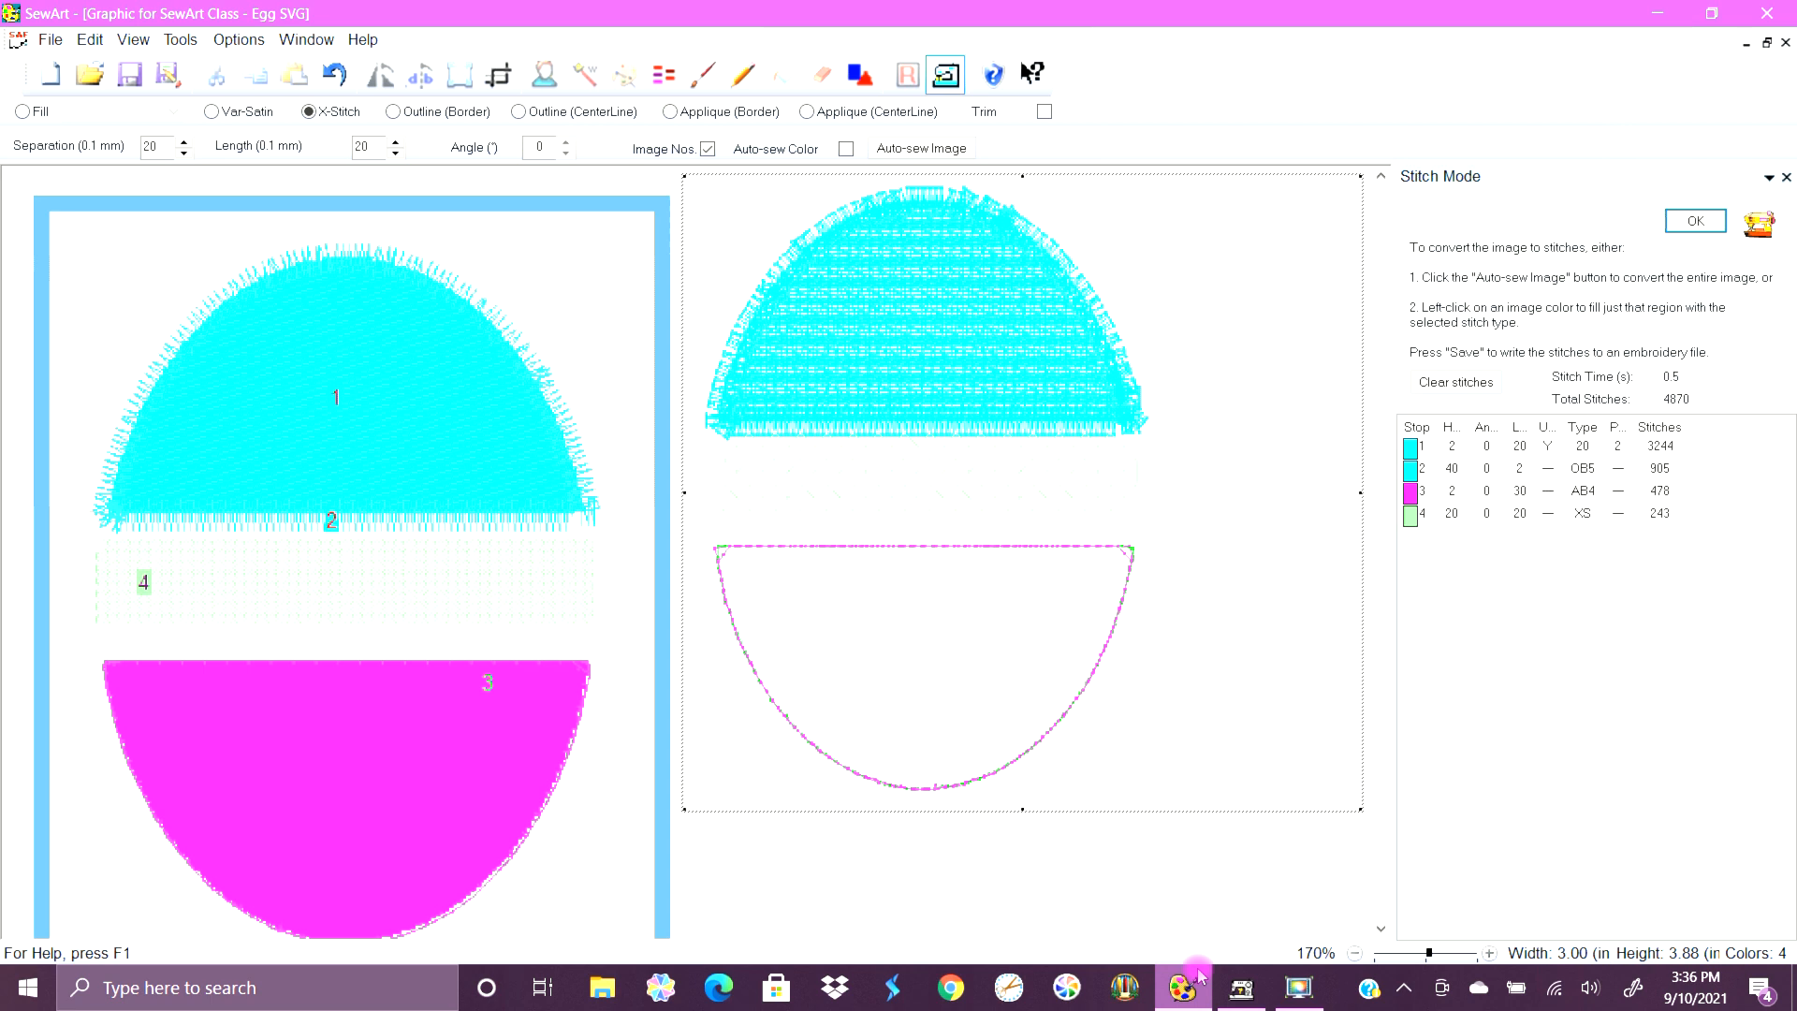
left_click(1299, 987)
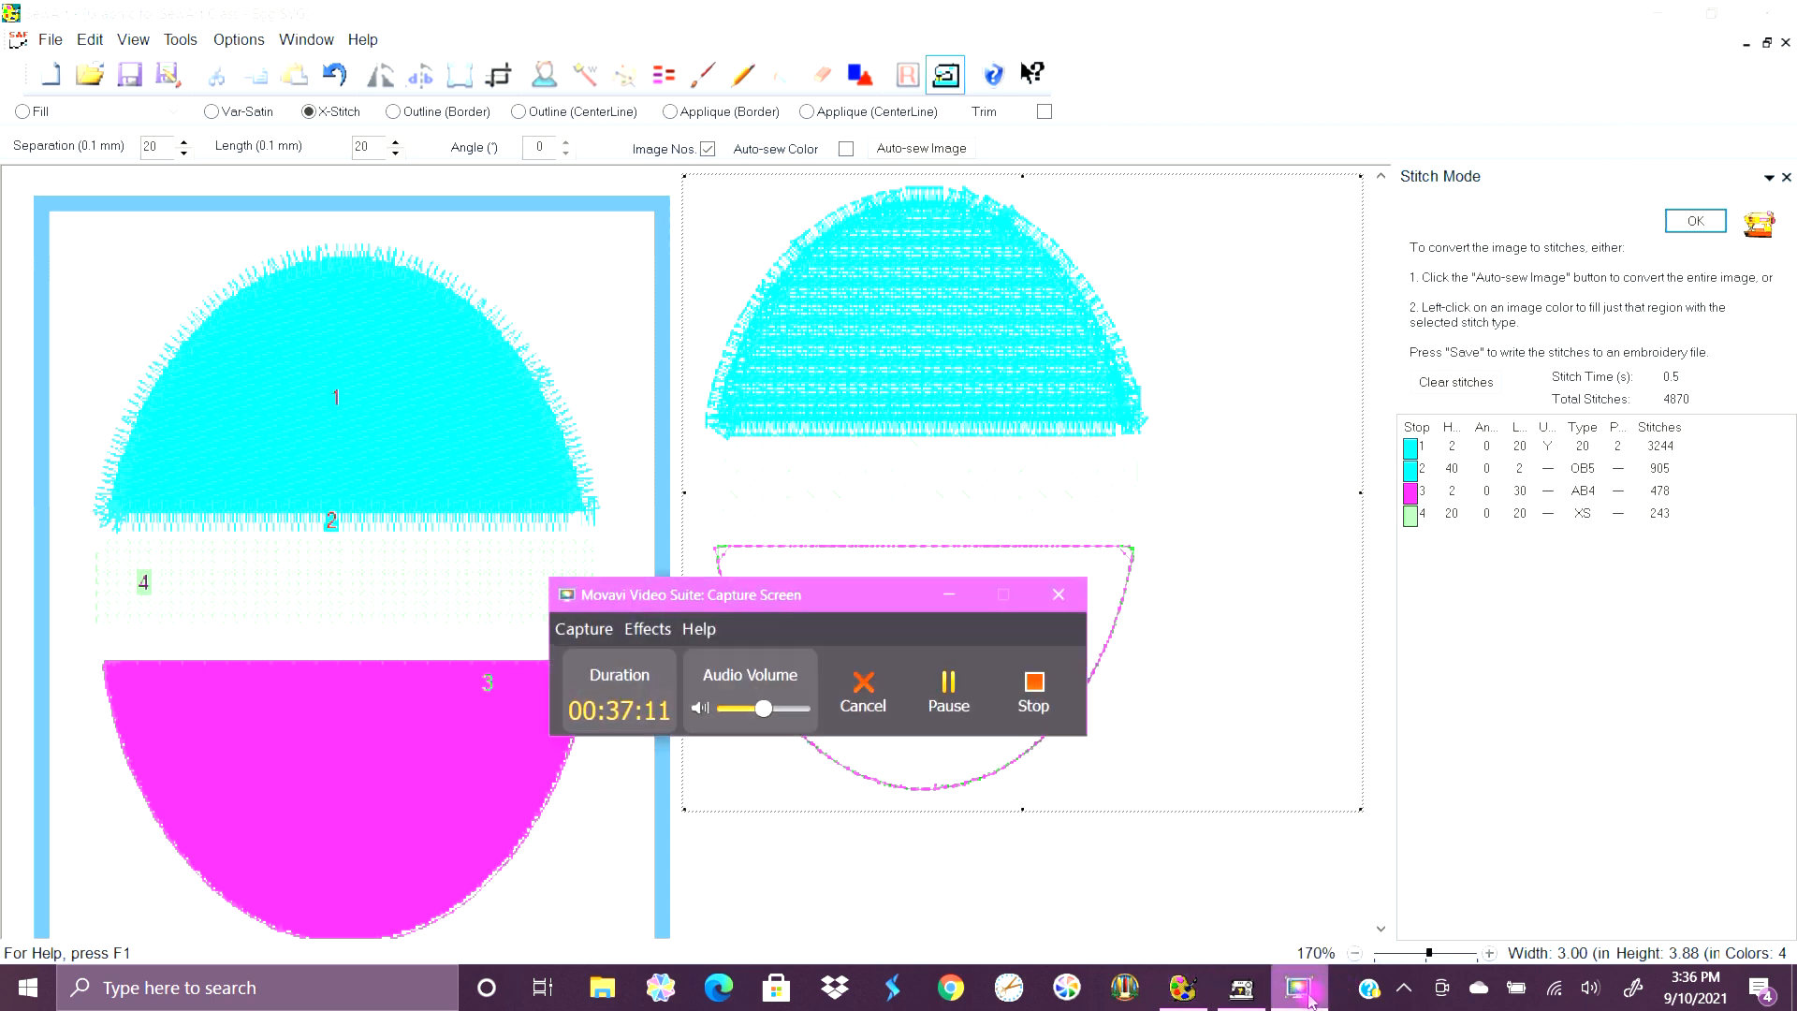